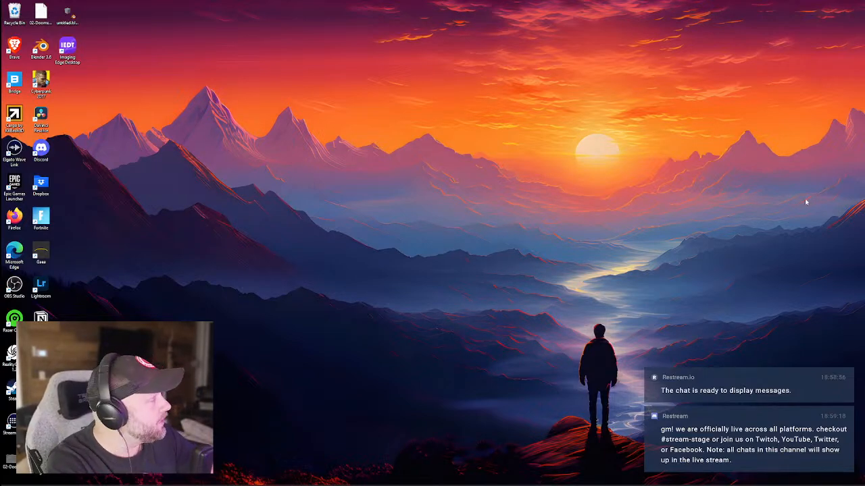
Launch PureRef and open the CAFO - Nov 2023 folder in File Explorer.
key(super)
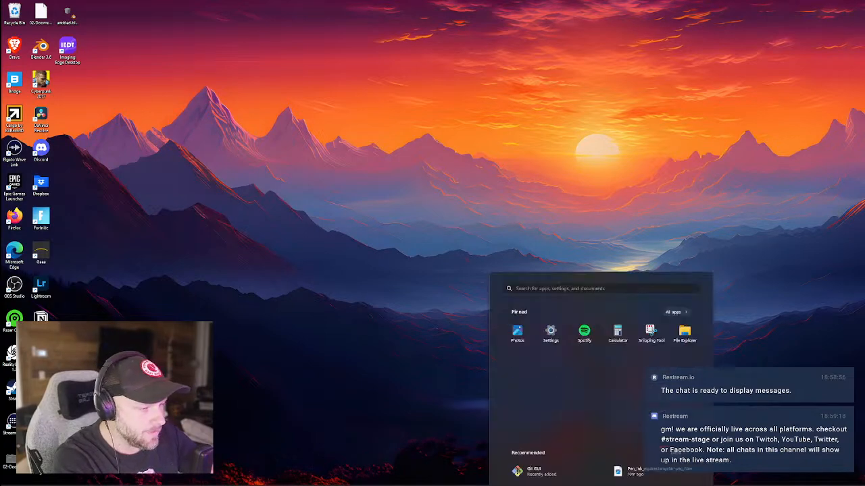
text(pureRef)
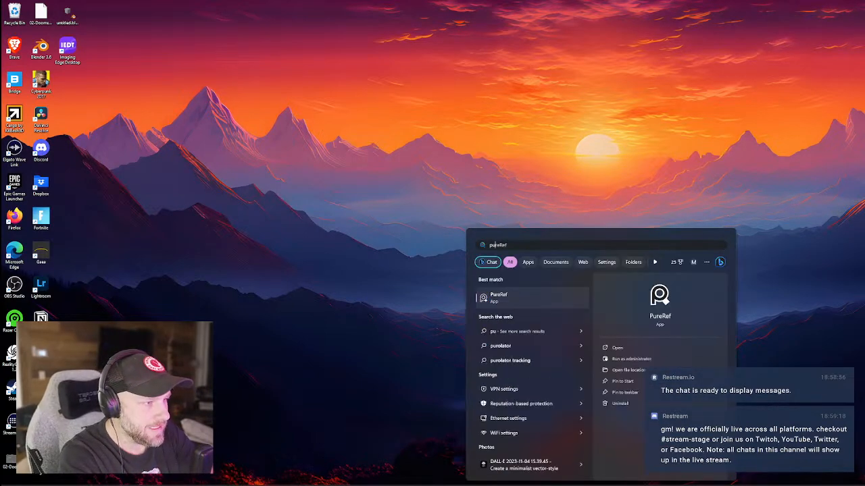
key(Return)
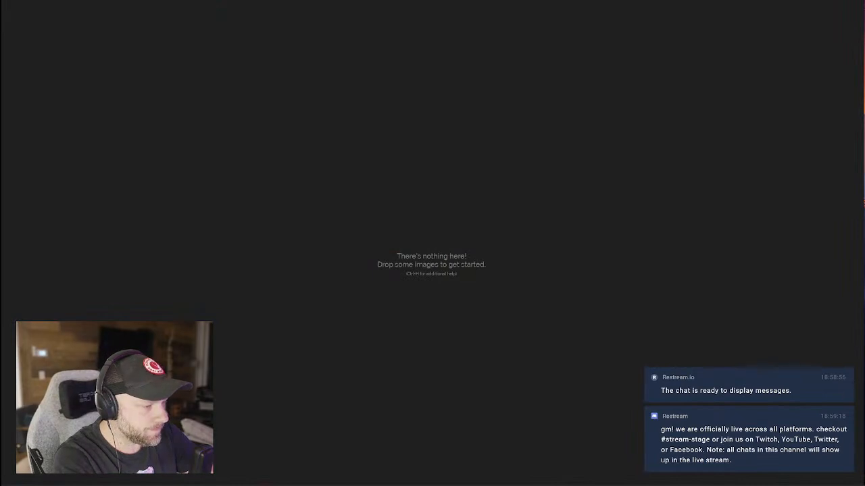
key(super+e)
click(475, 221)
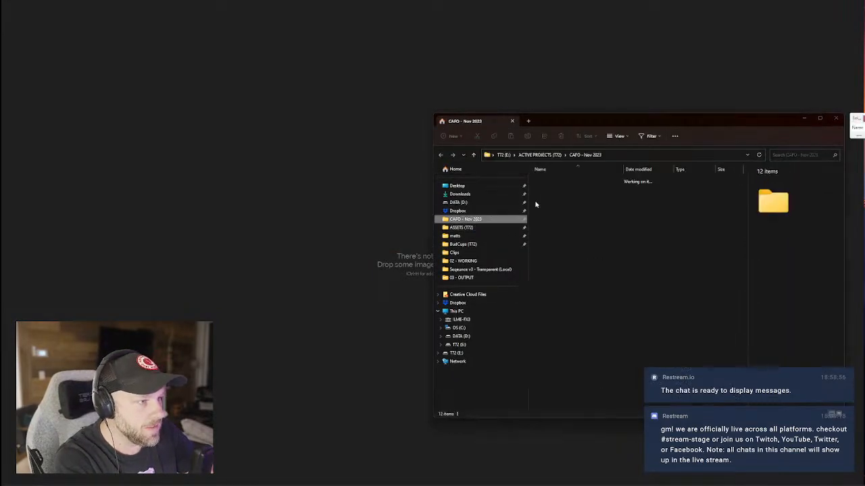
Create a new folder there named '09 - The AI City'.
right_click(553, 281)
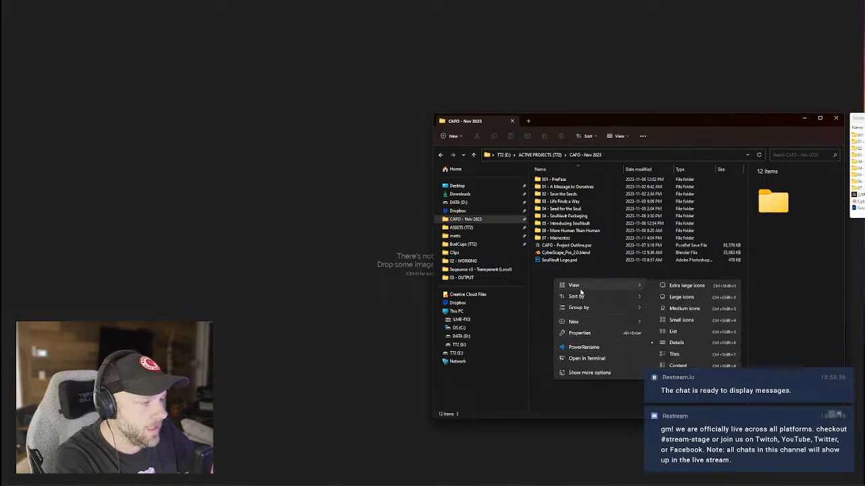
mouse_move(595, 322)
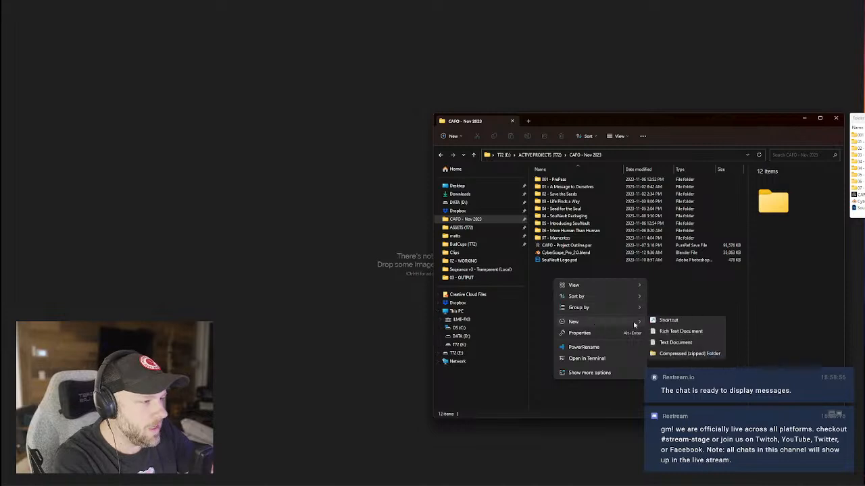
click(662, 323)
text(08 -)
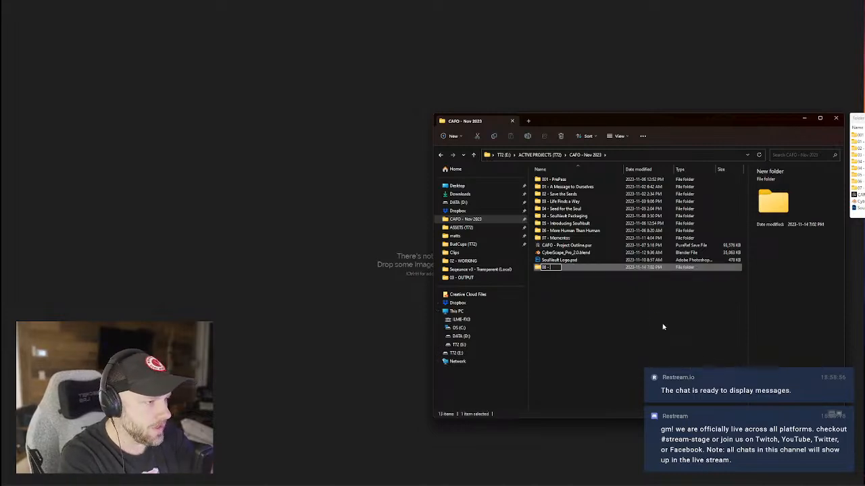
key(BackSpace)
key(BackSpace)
key(BackSpace)
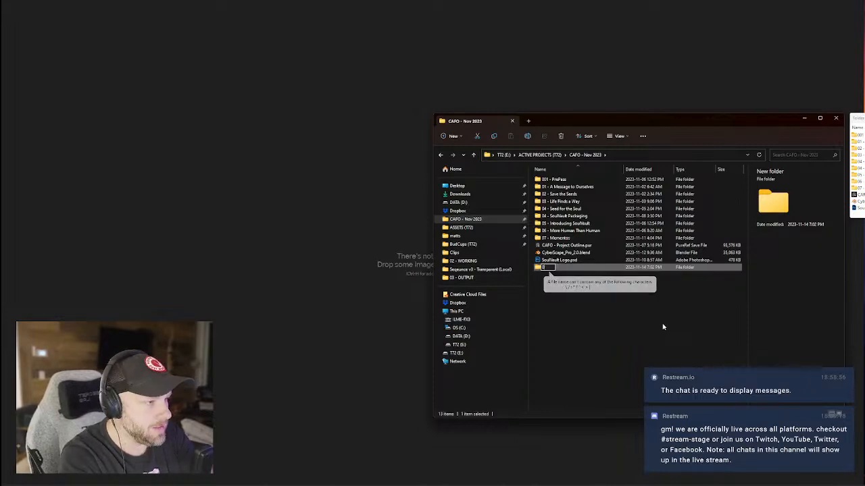
key(BackSpace)
text(9 - T)
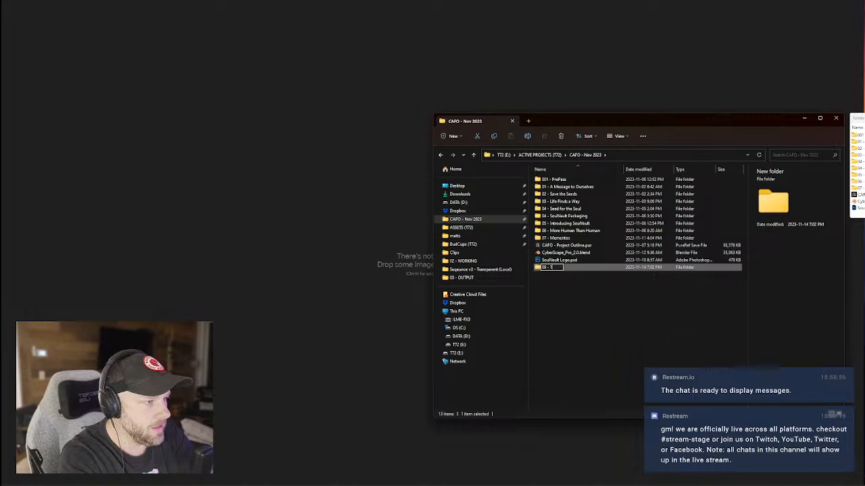
text(he AI City)
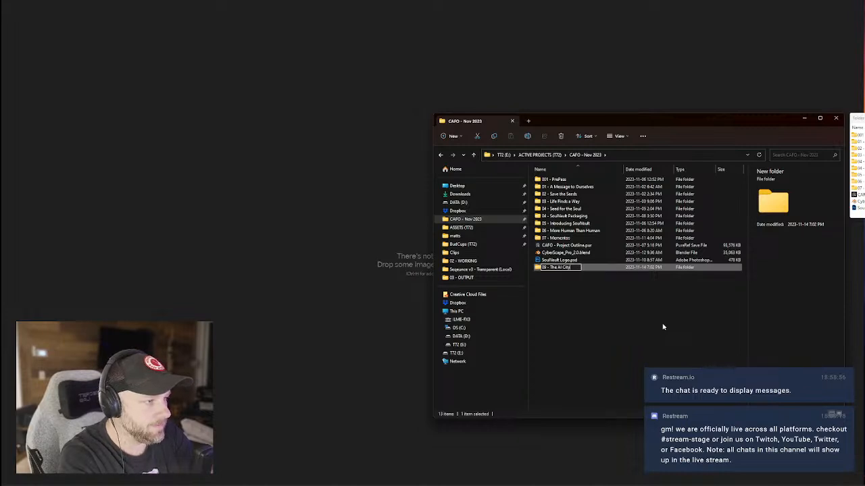
key(Return)
Inside 09 - The AI City, create subfolders '01 - SOURCE' and '02 - WORKING'.
double_click(563, 268)
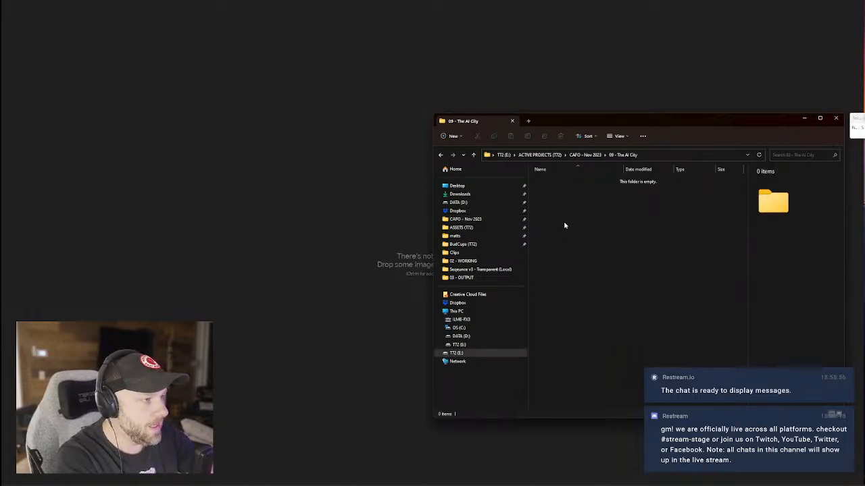
key(ctrl+shift+n)
text(01 -)
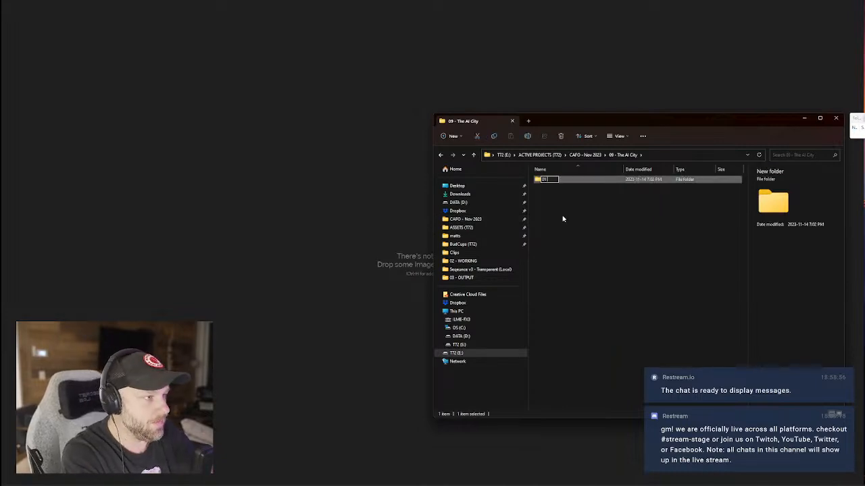
text( SOURCE)
key(Return)
key(ctrl+shift+n)
text(02 -)
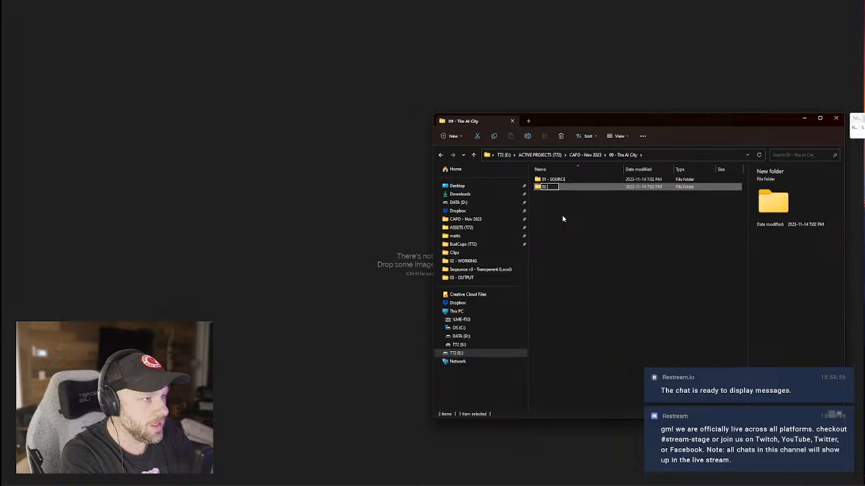
text( WORKING)
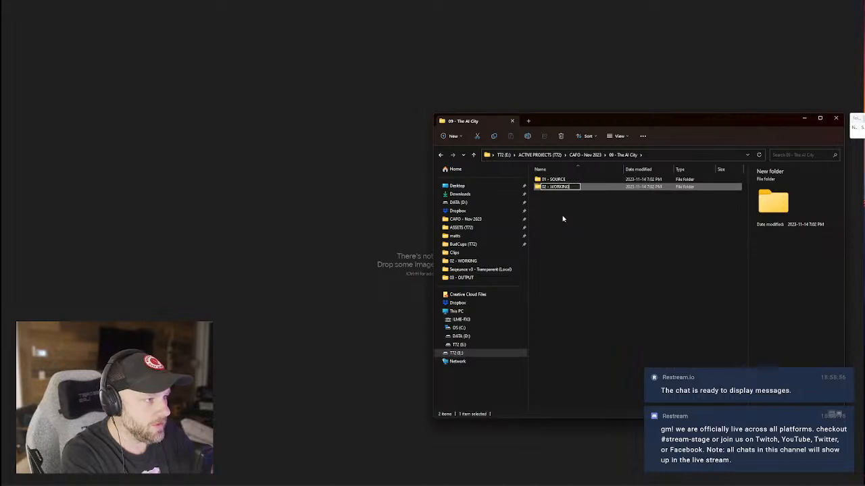
key(Return)
Add subfolders '03 - OUTPUT' and '04 - ARCHIVE'.
key(ctrl+shift+n)
text(03 -)
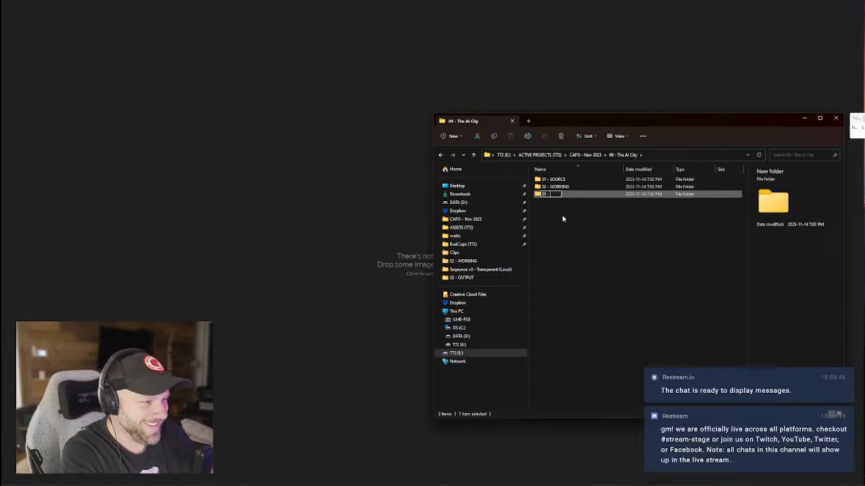
text(OUTPUT)
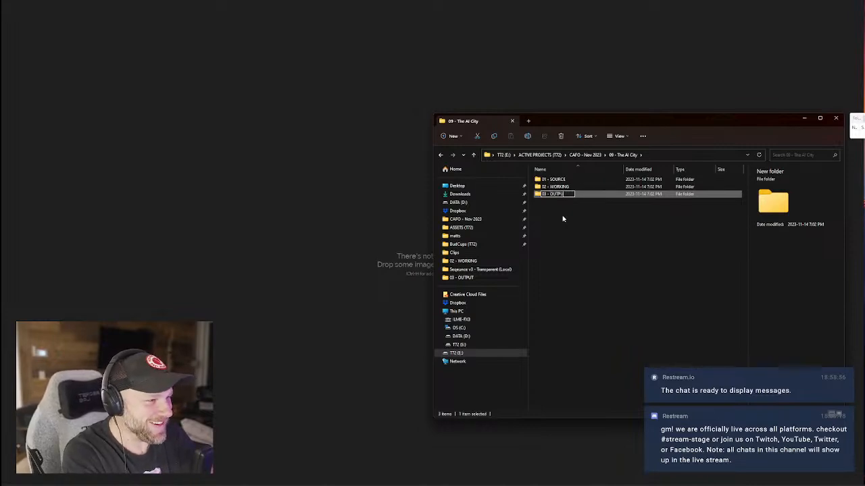
key(Return)
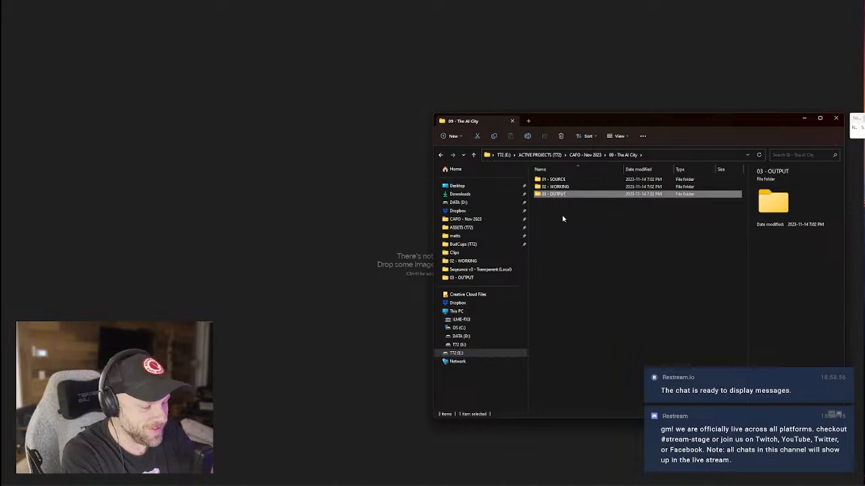
key(ctrl+shift+n)
text(04 -)
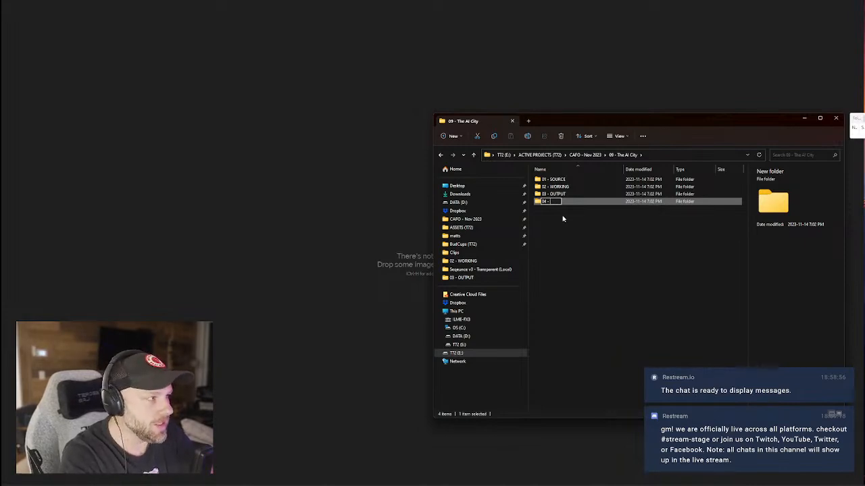
text(ARCH)
key(Return)
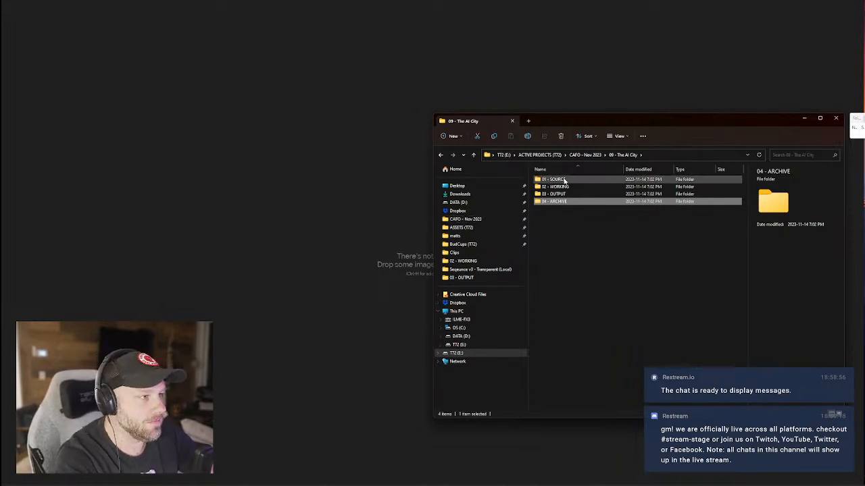
Open the 02 - WORKING folder.
double_click(563, 180)
click(440, 155)
double_click(560, 190)
Create and open a 'PureRef' folder inside 02 - WORKING, then return to the PureRef canvas.
right_click(552, 234)
mouse_move(608, 288)
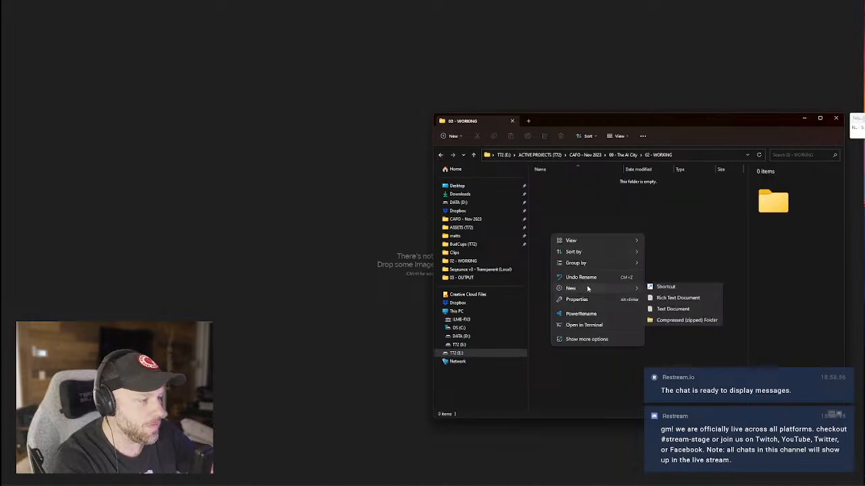
click(665, 289)
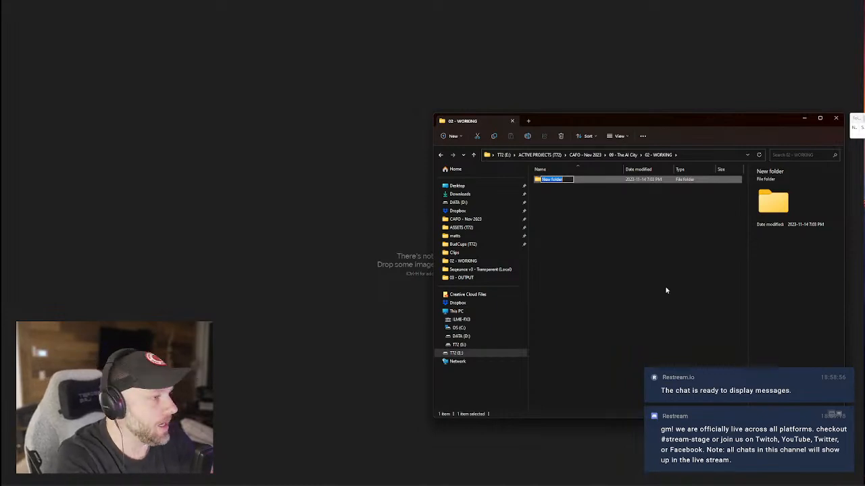
text(PureRef)
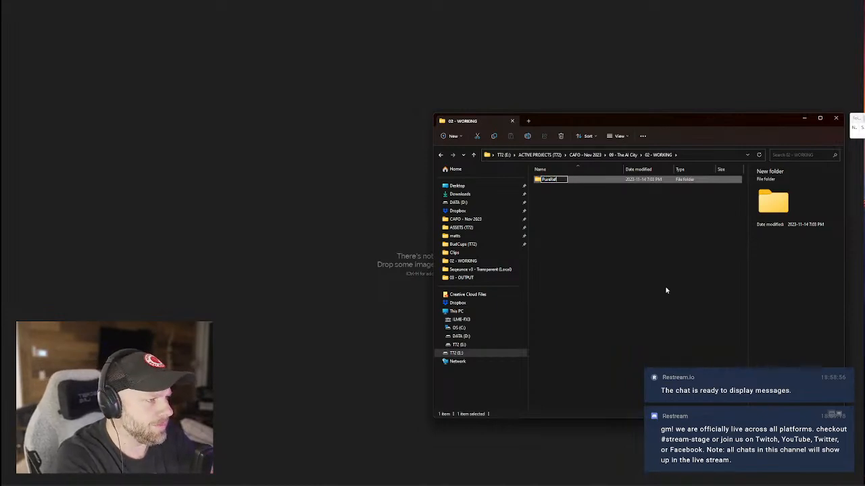
key(Return)
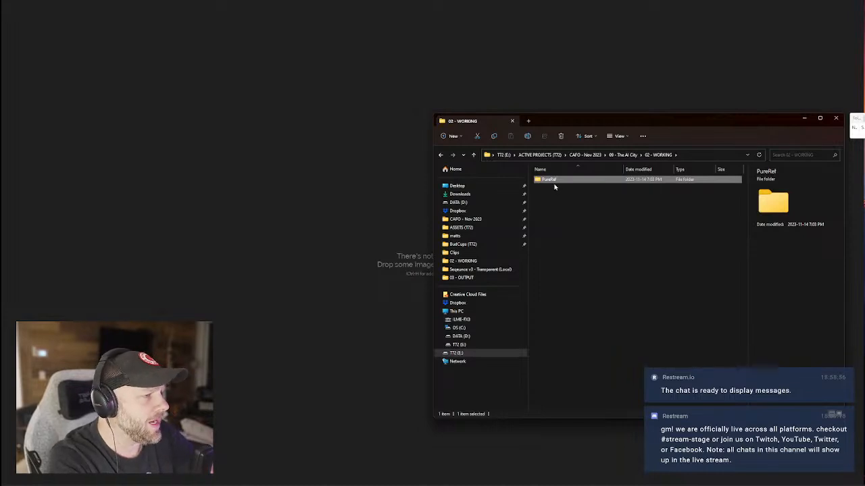
double_click(551, 180)
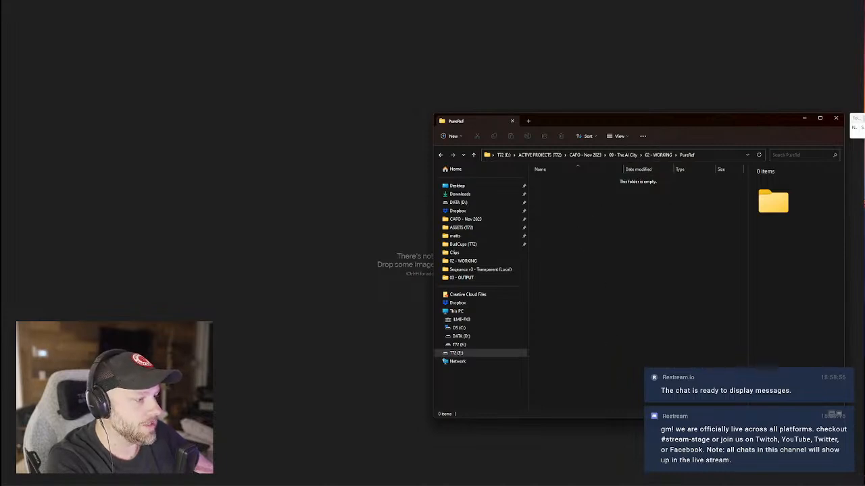
click(325, 238)
Start Save Scene As in PureRef and browse to the project's 02 - WORKING folder.
right_click(326, 238)
mouse_move(365, 350)
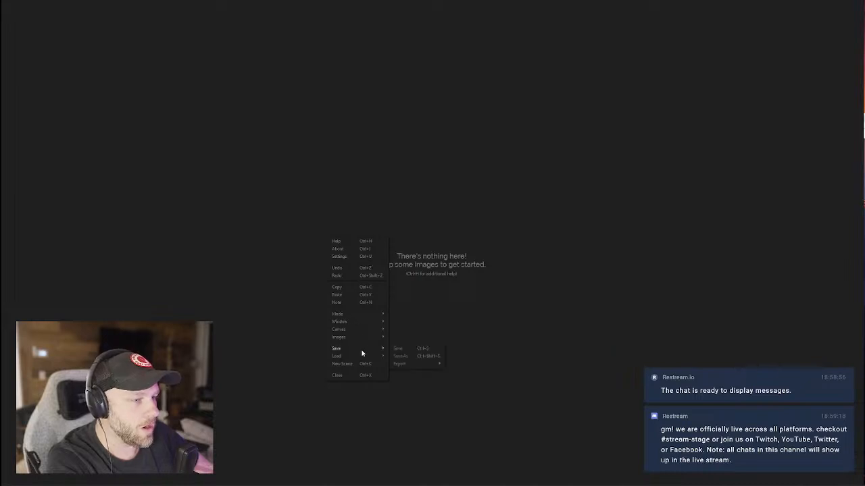
click(408, 356)
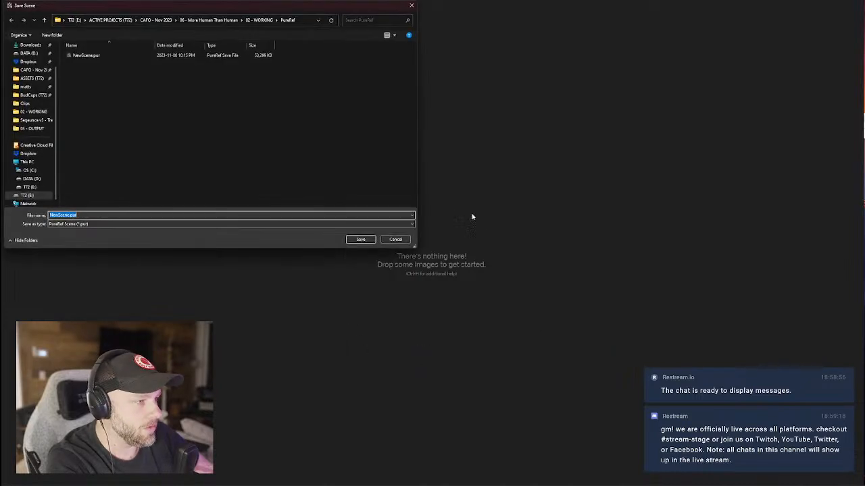
drag(323, 29, 709, 198)
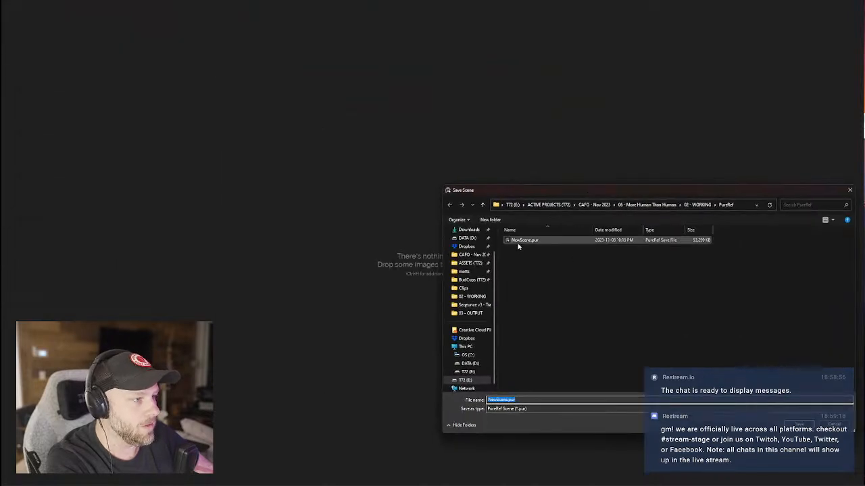
click(647, 204)
click(593, 204)
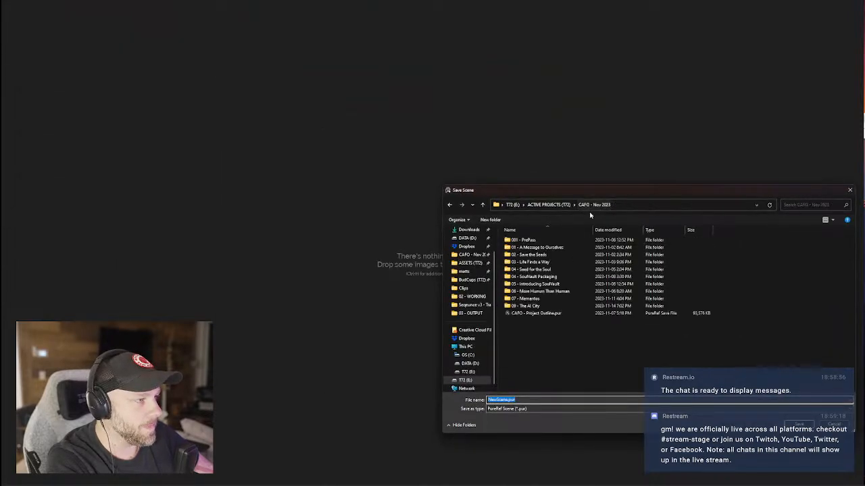
double_click(520, 306)
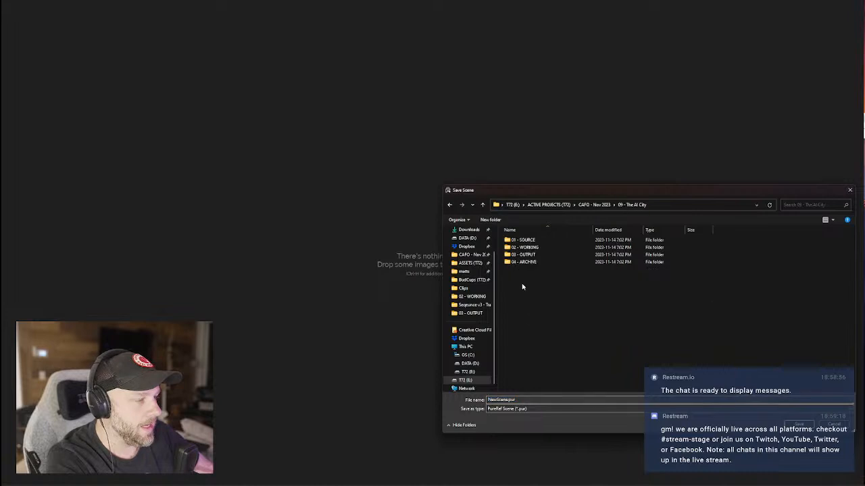
double_click(523, 247)
Save the scene as 'The AI City.pur' in the PureRef folder, then close Explorer.
double_click(501, 399)
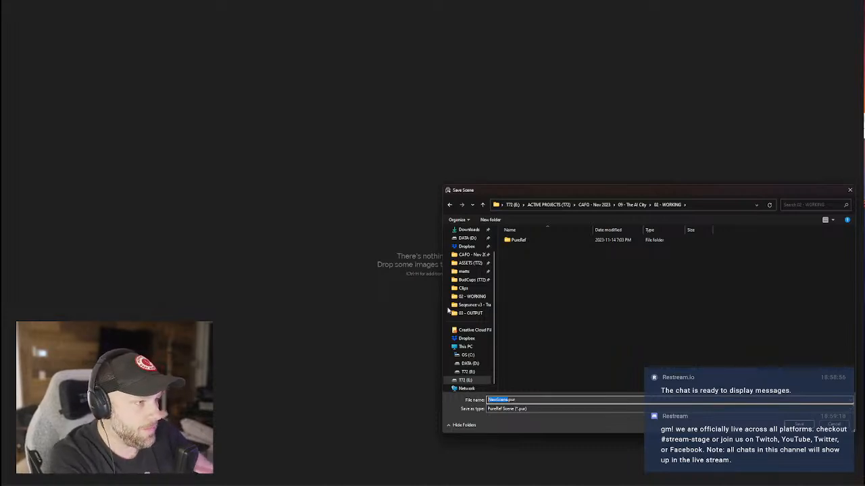
double_click(514, 240)
text(This.pur)
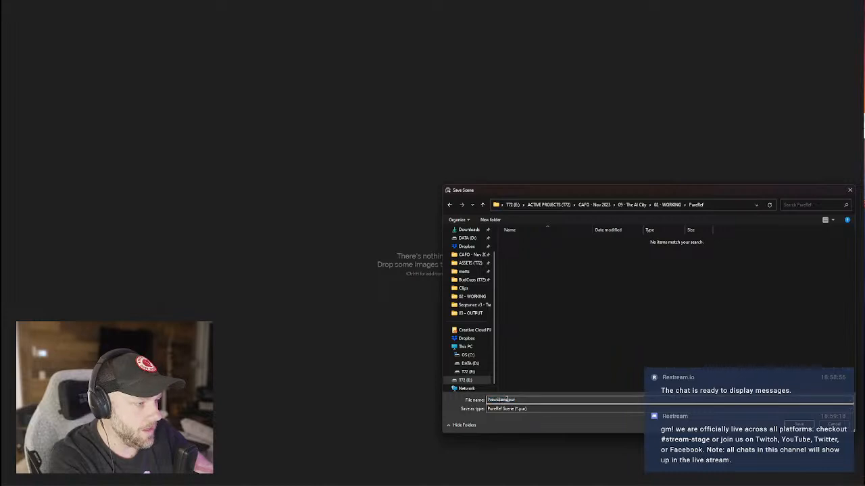
text(AI City)
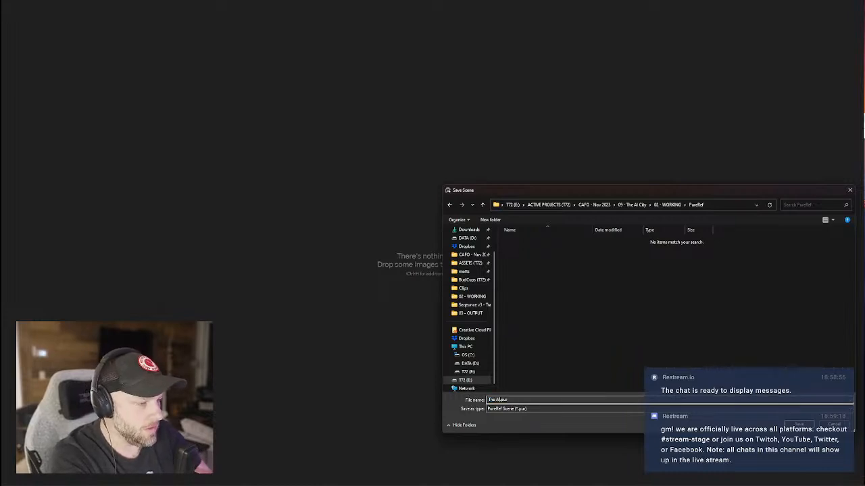
text(y)
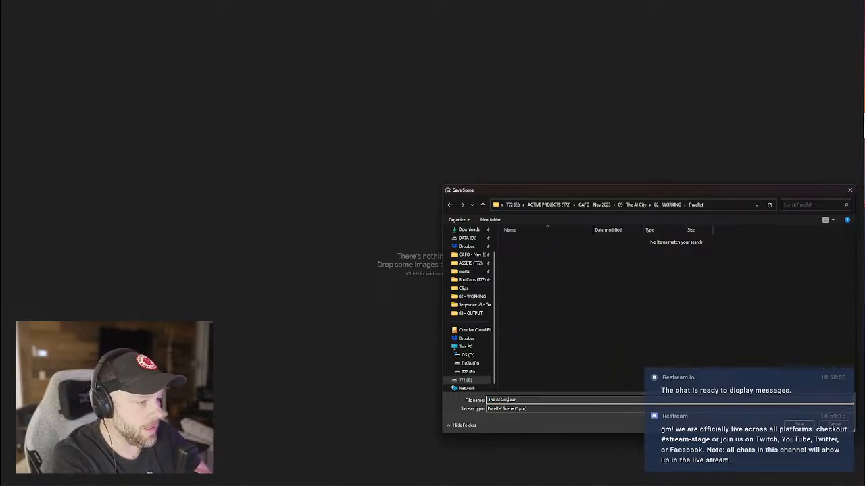
key(Return)
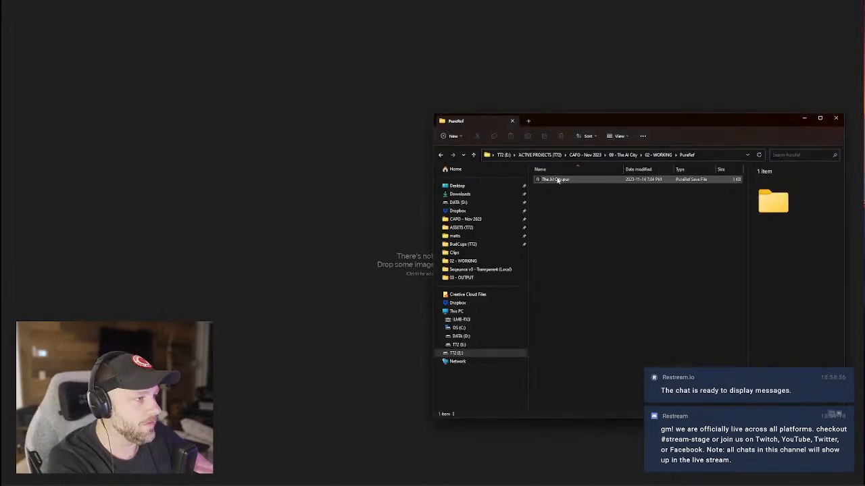
click(831, 118)
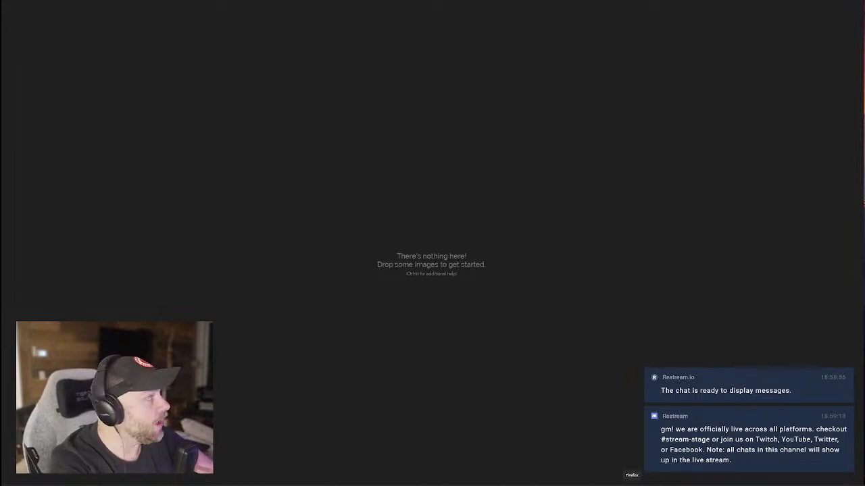
Google 'best views of manhattan from nyc' in Firefox, then return to Blender's default-cube scene.
click(632, 482)
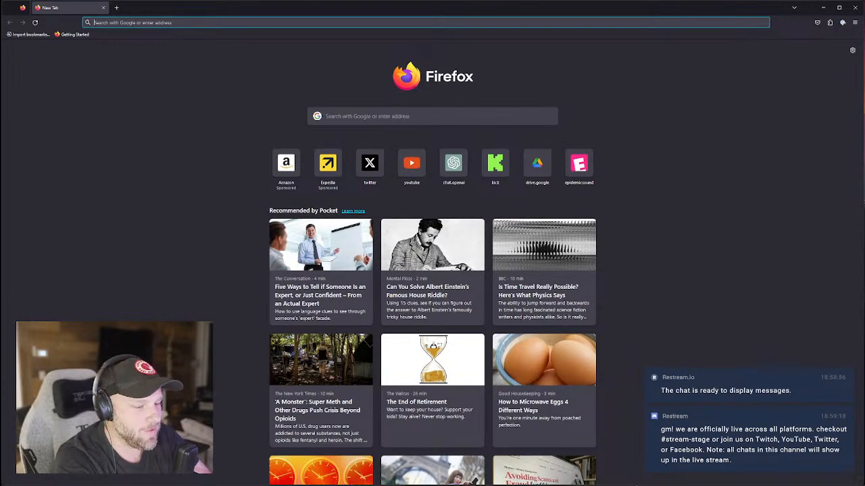
text(best views of b)
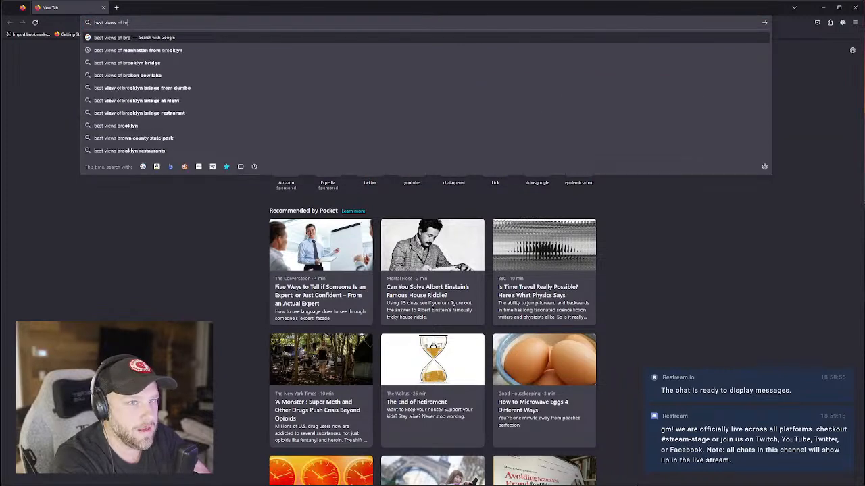
key(BackSpace)
text(manhat)
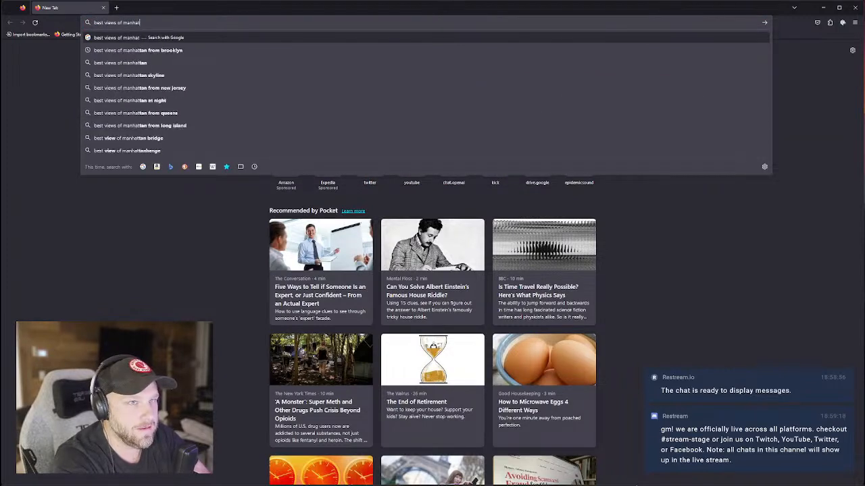
text(tan fro)
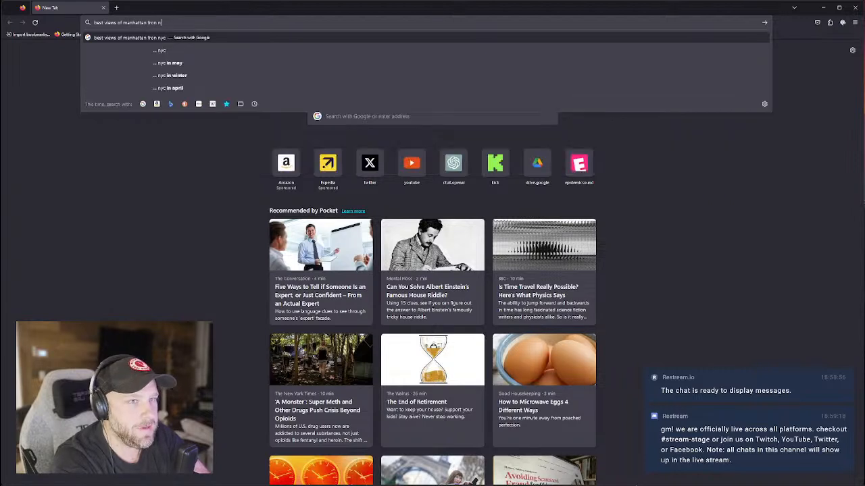
text(m nyc)
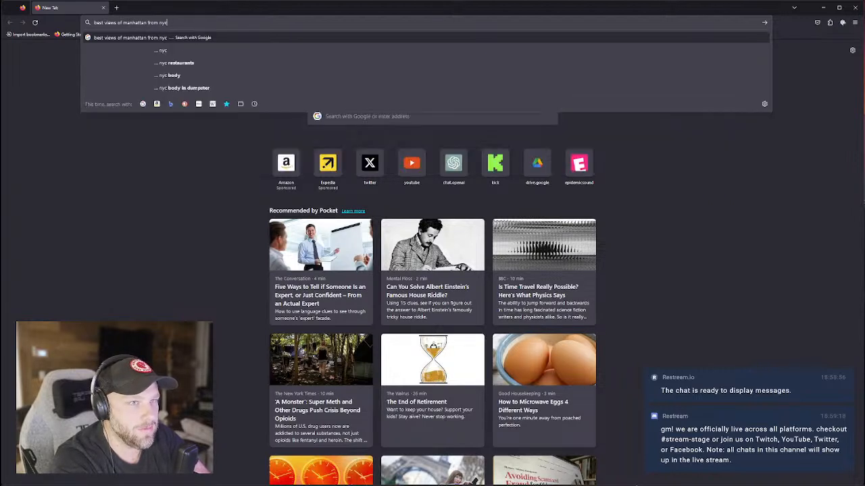
key(Return)
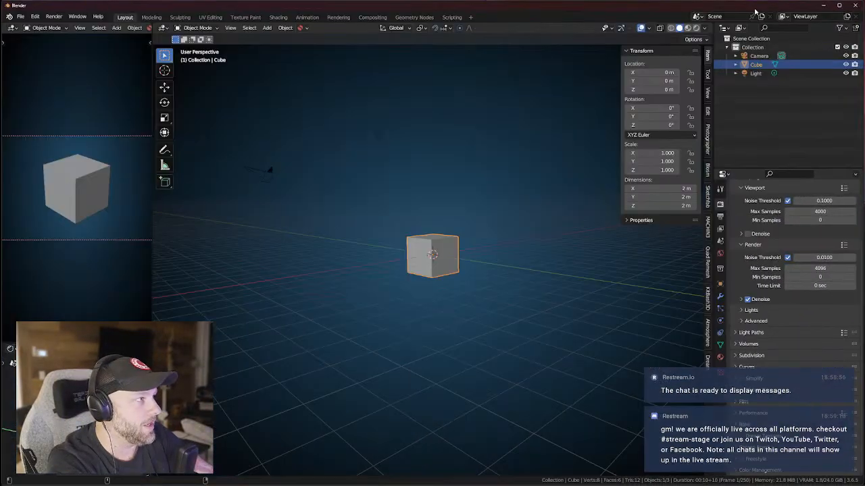
scroll(477, 244, down, 1)
middle_drag(477, 244, 446, 250)
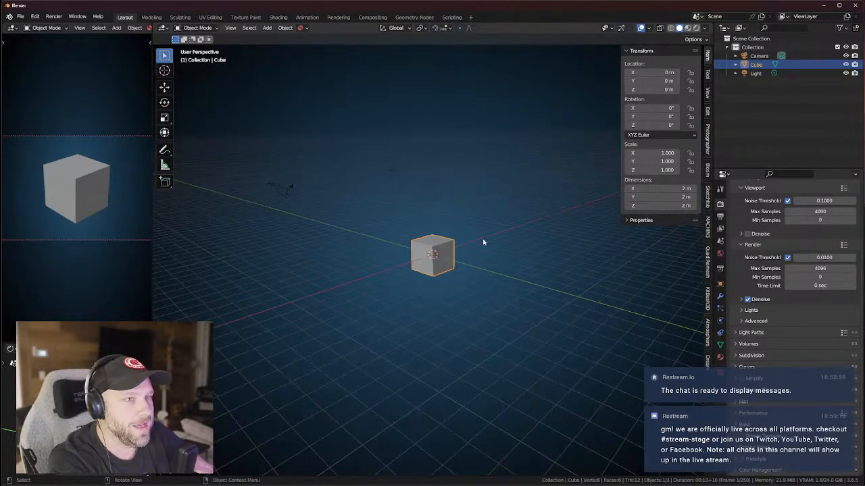
Add a mesh plane and scale it up into a large ground slab.
click(267, 28)
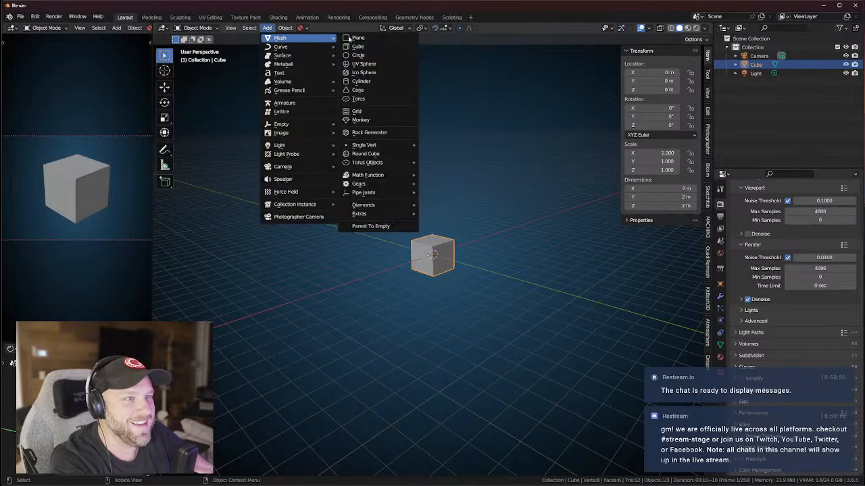
click(357, 38)
key(s)
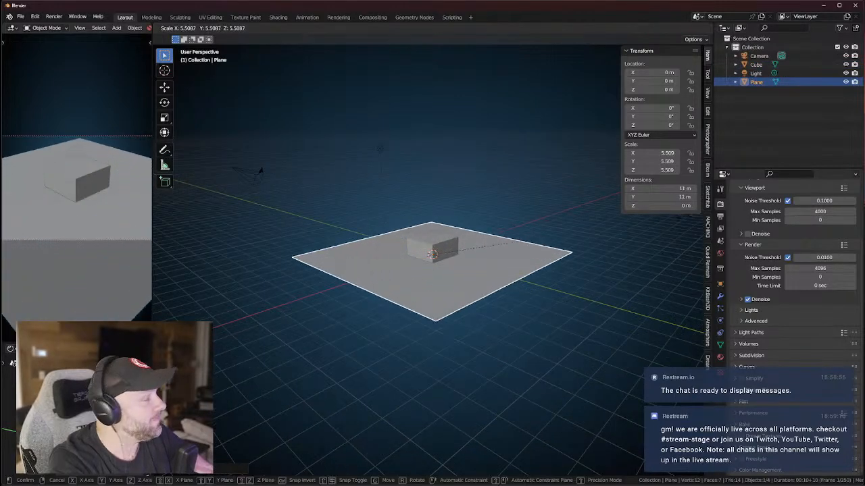
click(585, 231)
Move the cube along Z, Y and X away from the plane's centre.
click(447, 247)
key(g)
key(z)
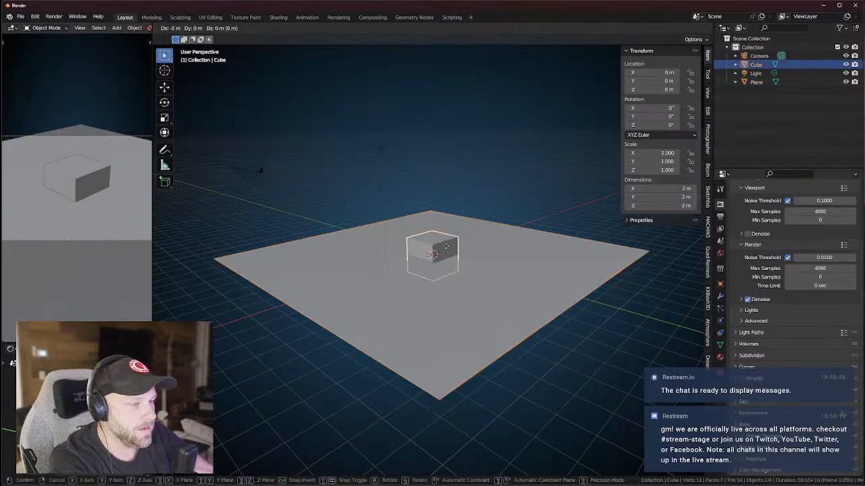
click(451, 223)
key(g)
key(y)
click(539, 267)
key(g)
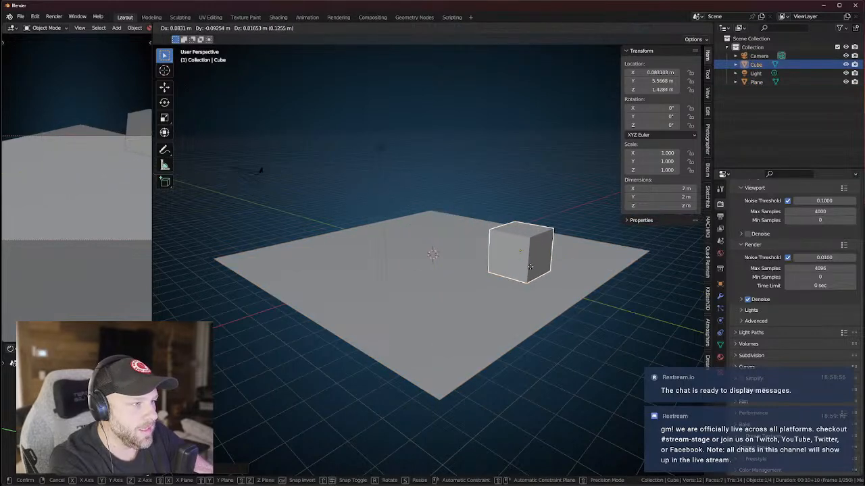
key(x)
click(456, 334)
Stretch the cube vertically into a 7 m tall tower resting on the plane.
key(s)
key(z)
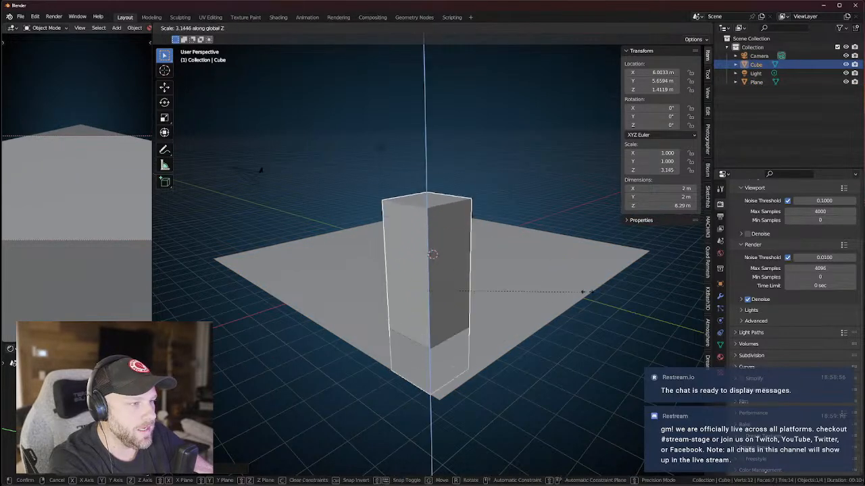
click(608, 341)
key(g)
key(z)
click(525, 223)
key(s)
key(x)
right_click(511, 229)
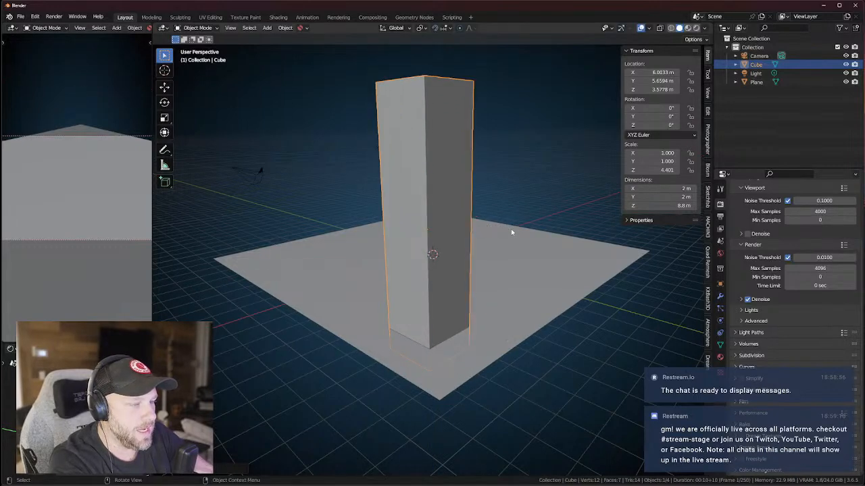
key(s)
key(z)
click(491, 245)
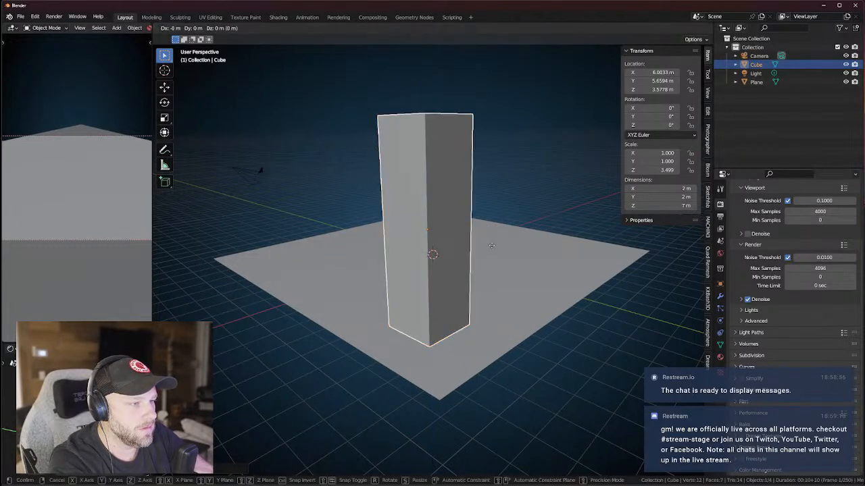
From top view, move the tower near the plane's corner.
key(KP_7)
key(g)
click(544, 195)
middle_drag(530, 200, 361, 180)
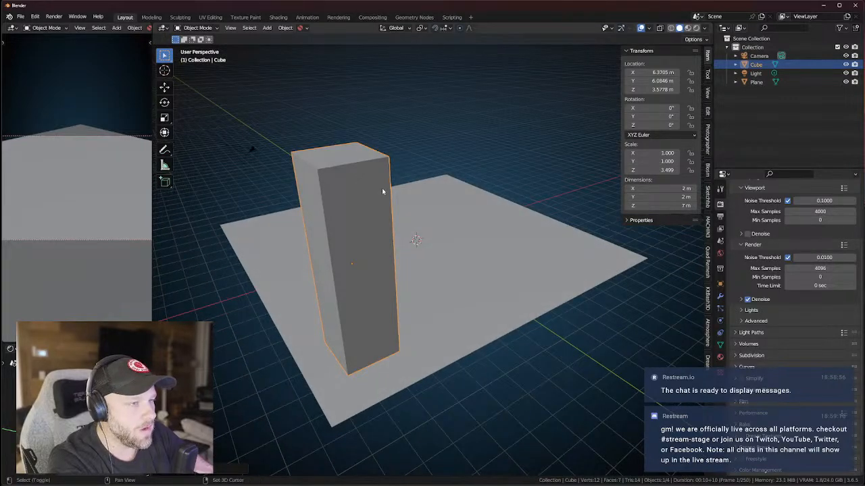
Duplicate the tower twice alongside it and shorten the third copy to 4.2 m.
key(shift+d)
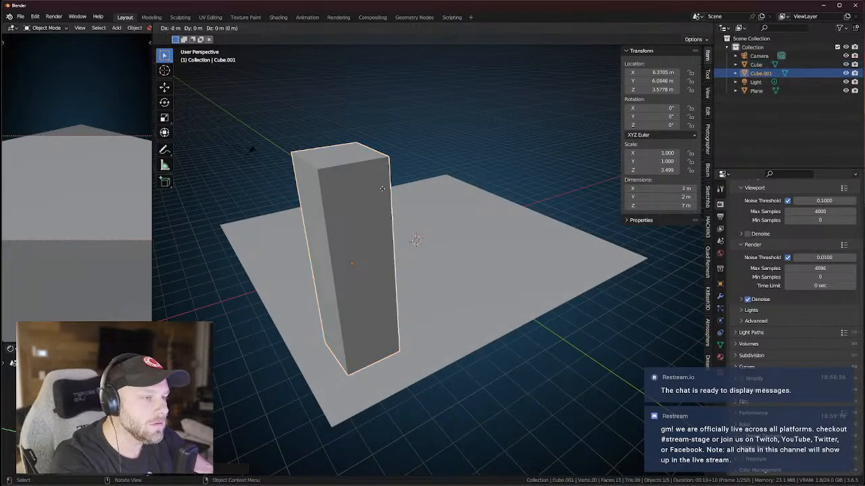
key(x)
click(471, 174)
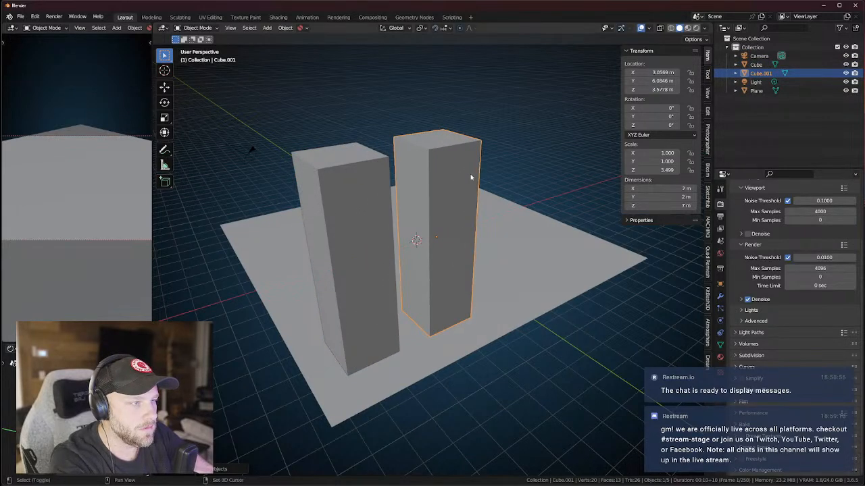
key(shift+d)
click(546, 149)
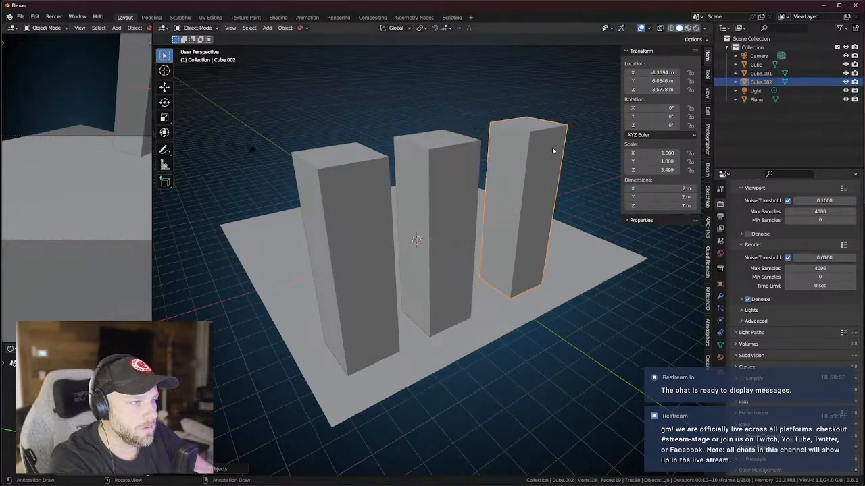
key(s)
key(z)
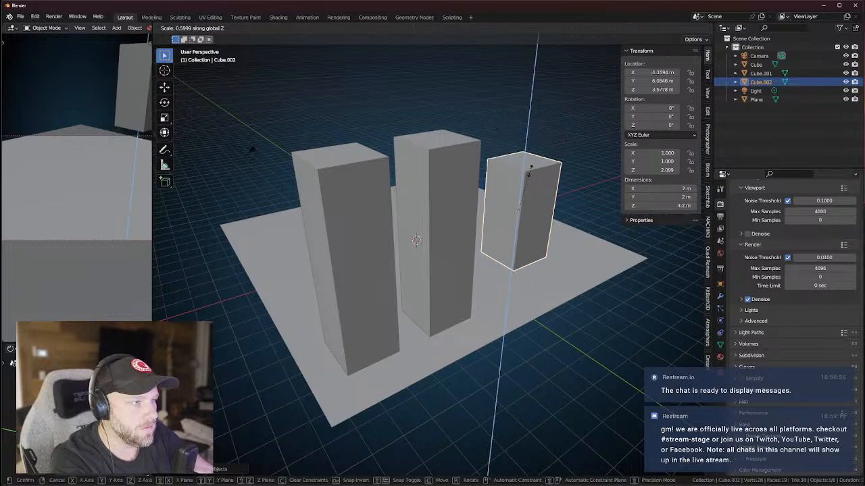
click(440, 171)
Make a shorter copy of the middle tower and delete the tall original.
click(439, 170)
key(shift+d)
key(z)
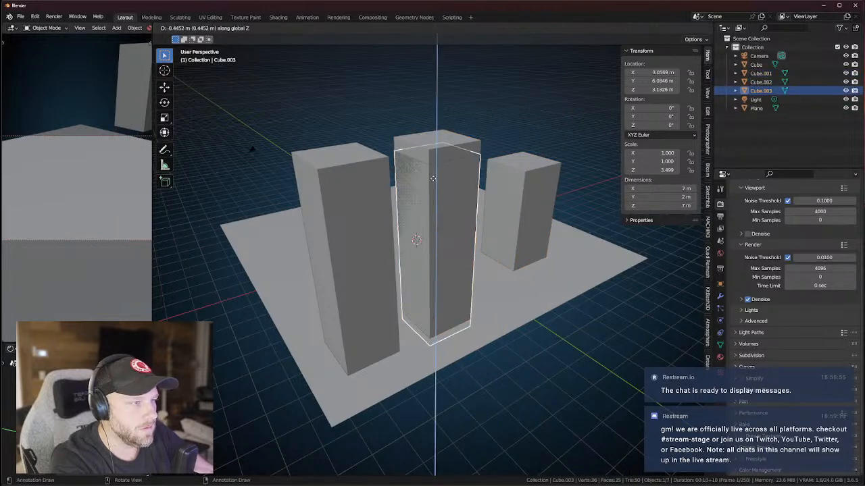
right_click(434, 181)
key(s)
key(z)
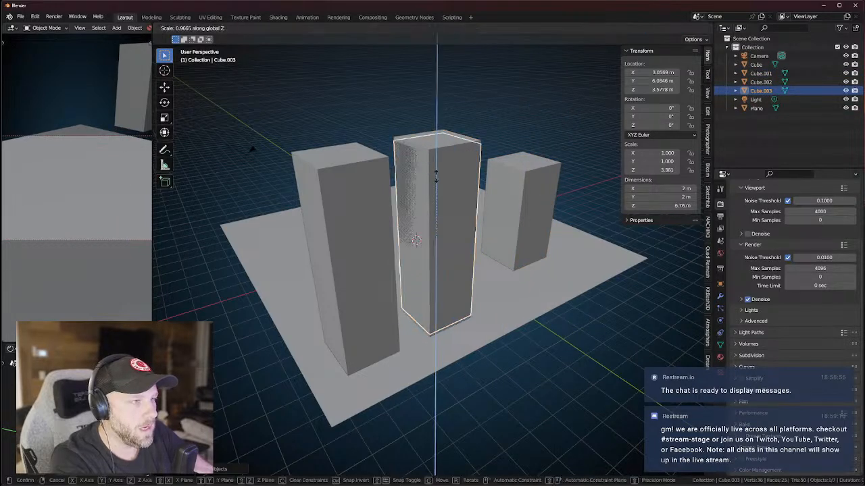
click(443, 155)
click(443, 155)
key(x)
click(443, 157)
In front orthographic view, lower the middle and right towers together.
click(458, 193)
click(517, 177)
shift+click(463, 213)
middle_drag(454, 126, 475, 152)
key(KP_5)
key(KP_1)
key(g)
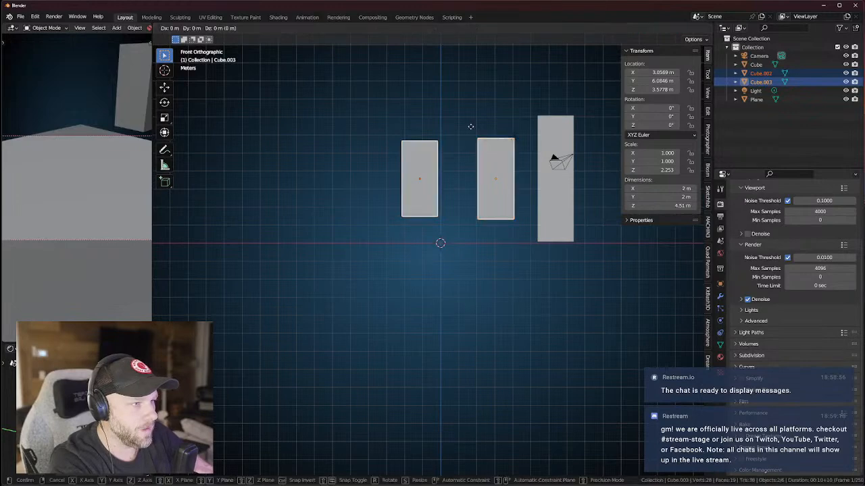
key(z)
click(470, 149)
Lower the left tower, try a Z location of 0, then undo it.
click(404, 187)
key(g)
key(z)
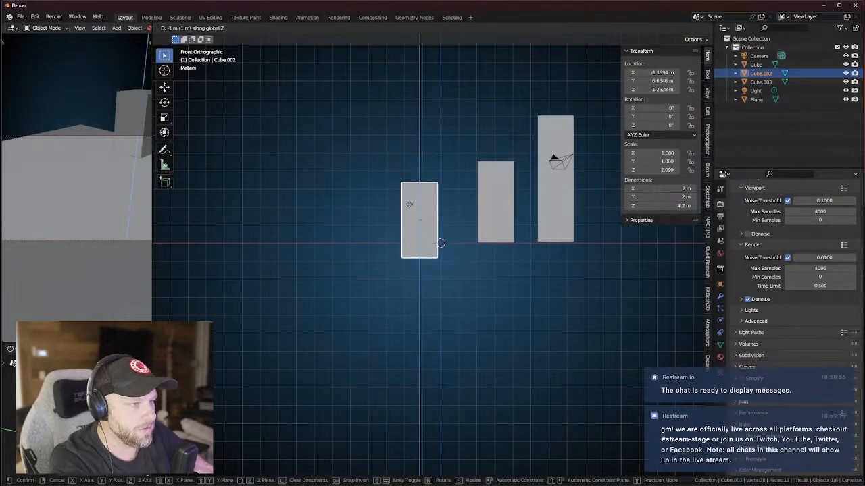
right_click(410, 192)
key(g)
key(z)
click(409, 192)
click(668, 89)
text(0)
key(Return)
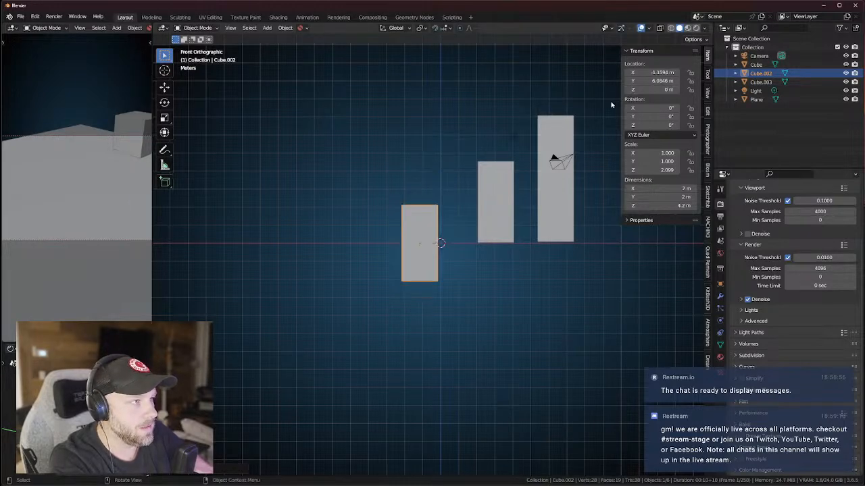
key(ctrl+z)
Nudge the Cube.002 pillar slightly down along Z and return to perspective view.
scroll(464, 193, up, 5)
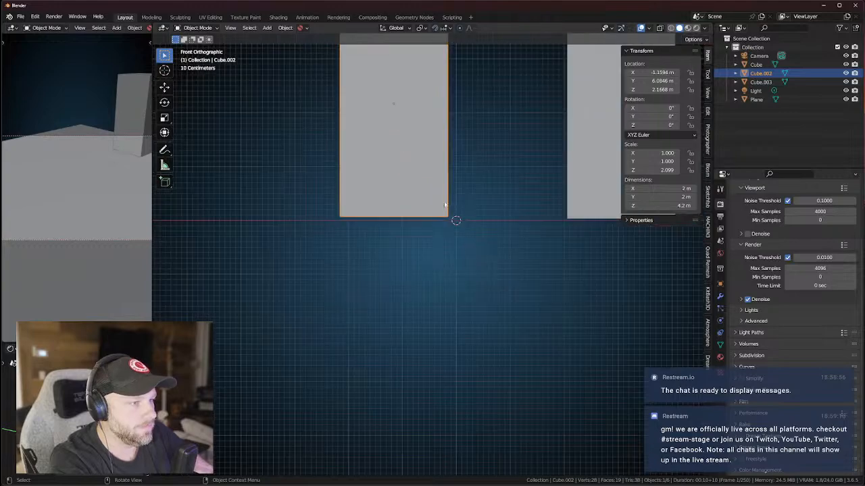
key(g)
key(z)
click(509, 190)
middle_drag(510, 189, 463, 241)
scroll(472, 202, down, 5)
Delete the two pillars and the remaining cube, leaving the plane empty.
click(463, 242)
shift+click(464, 241)
key(x)
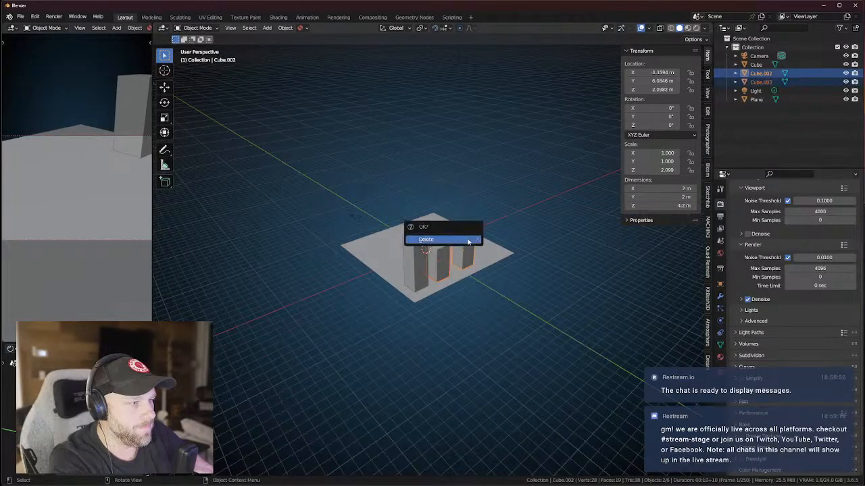
click(445, 239)
click(424, 262)
key(x)
click(424, 260)
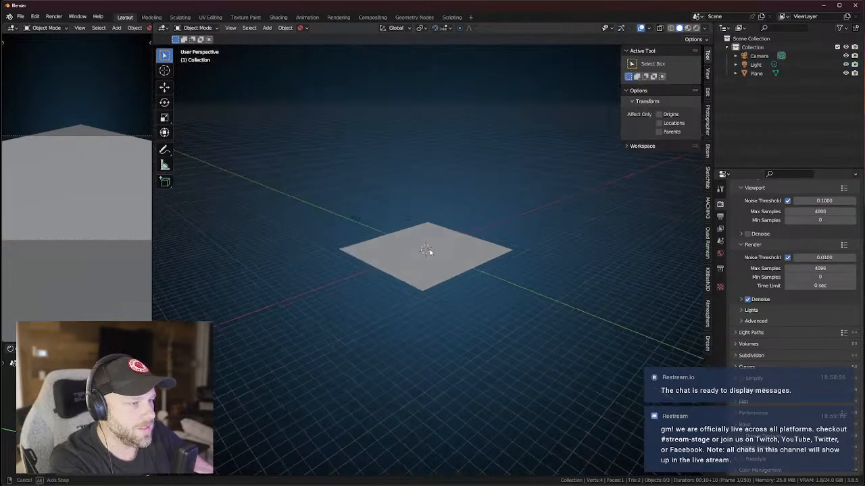
Add a new 2 m cube and check it in front view with rendered, then solid shading.
scroll(423, 248, up, 3)
click(267, 28)
mouse_move(304, 37)
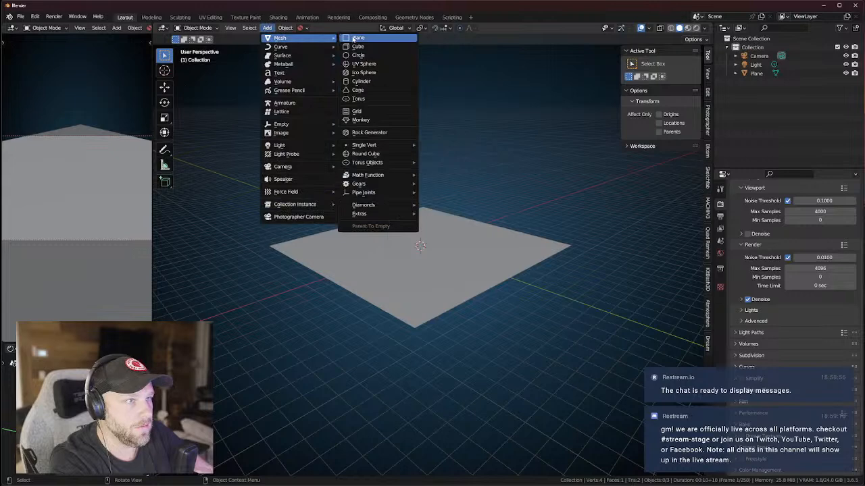
click(358, 46)
scroll(414, 196, up, 3)
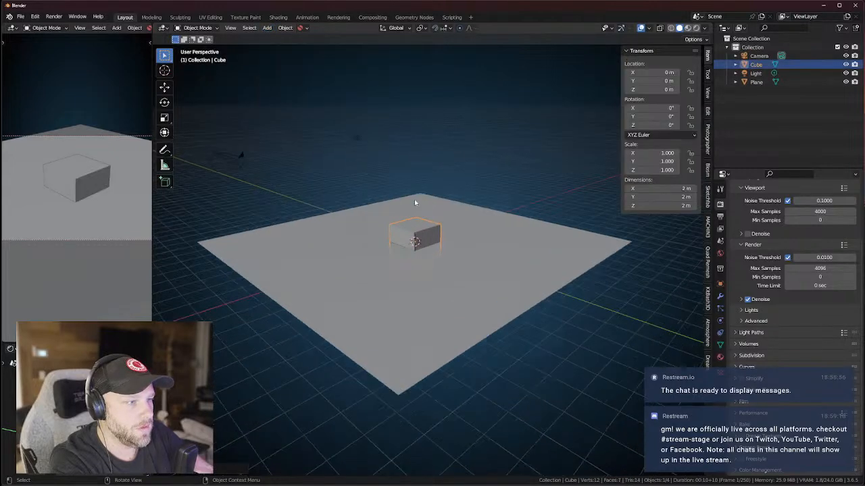
middle_drag(622, 133, 481, 191)
key(KP_1)
key(z)
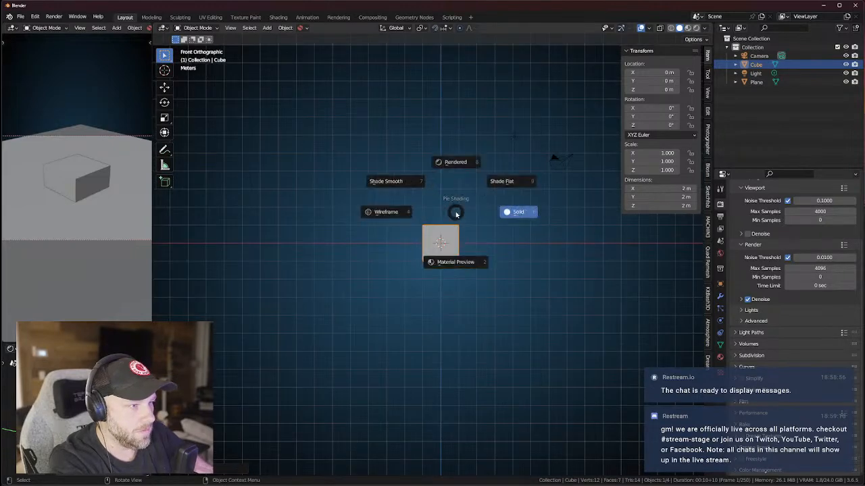
click(458, 201)
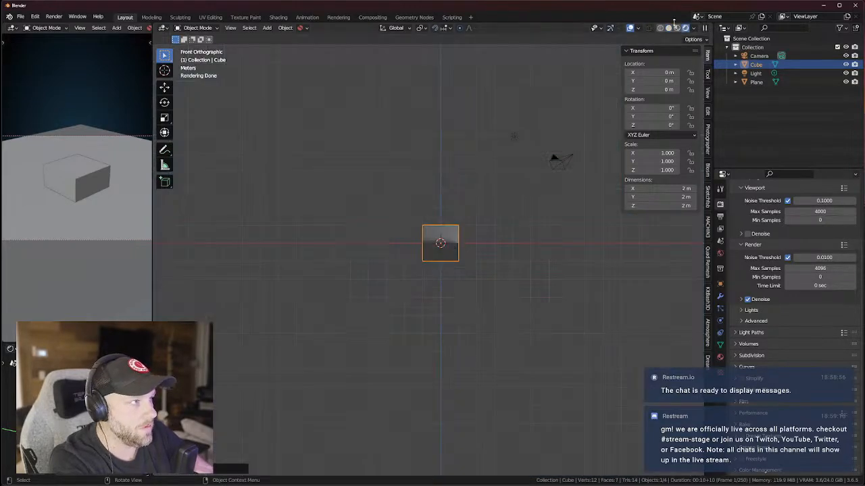
click(679, 27)
Raise the cube 1 m onto the plane and slide it along Y and X near the front corner.
text(gz)
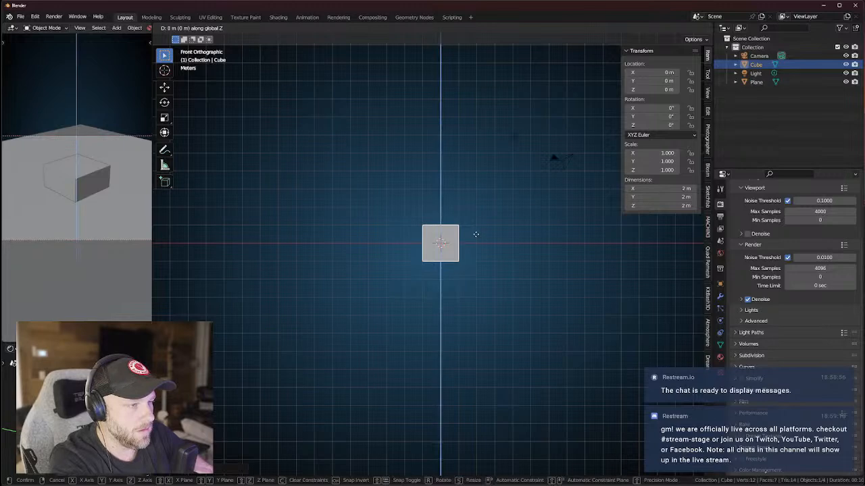
text(1)
key(Return)
middle_drag(475, 218, 429, 252)
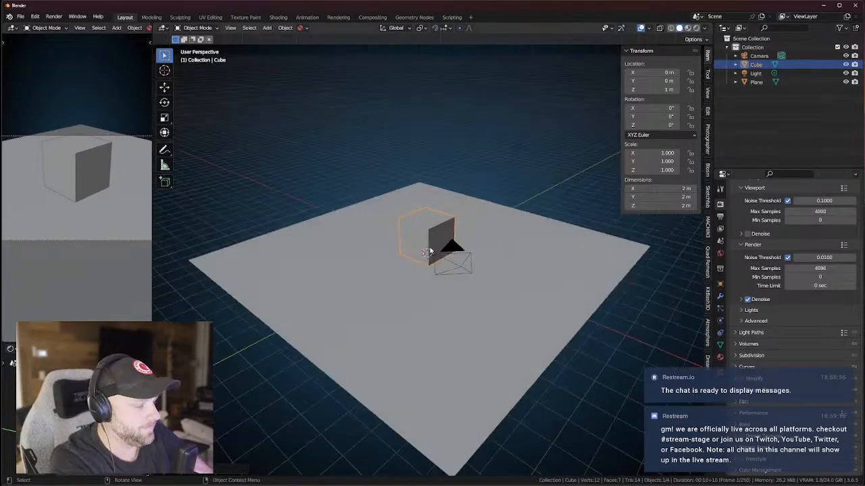
key(g)
key(y)
click(354, 302)
key(g)
key(x)
key(x)
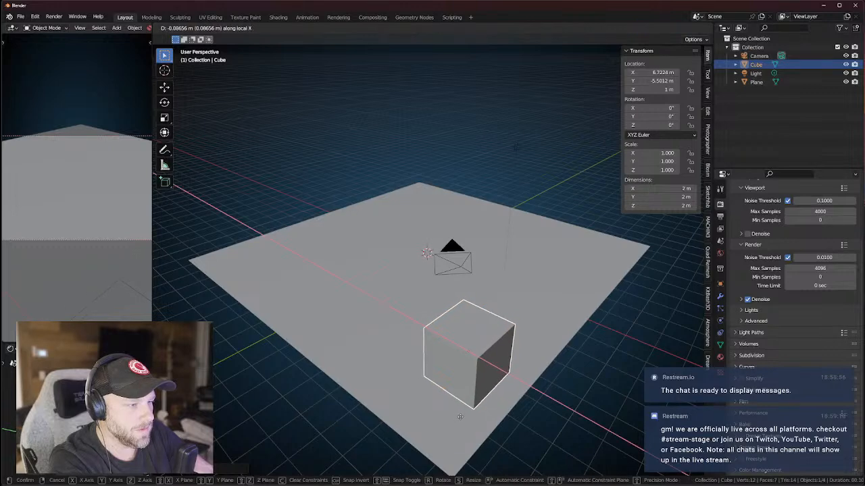
click(488, 394)
middle_drag(489, 394, 471, 342)
scroll(493, 342, up, 1)
scroll(493, 336, down, 1)
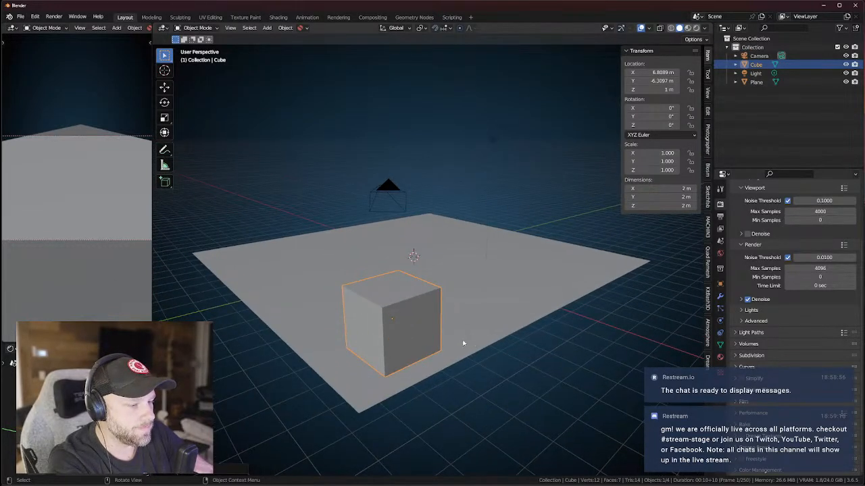
Pull the cube's top face up to make a 5.4 m tall tower.
key(Tab)
key(alt+a)
key(3)
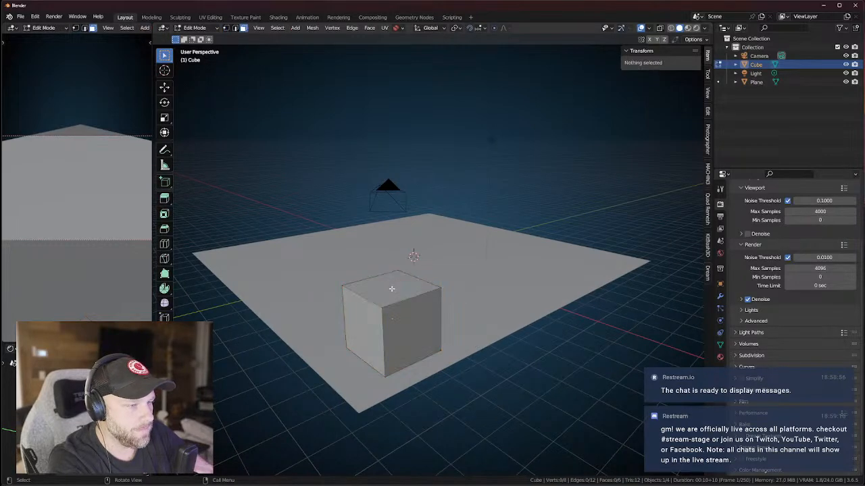
click(392, 289)
key(g)
key(z)
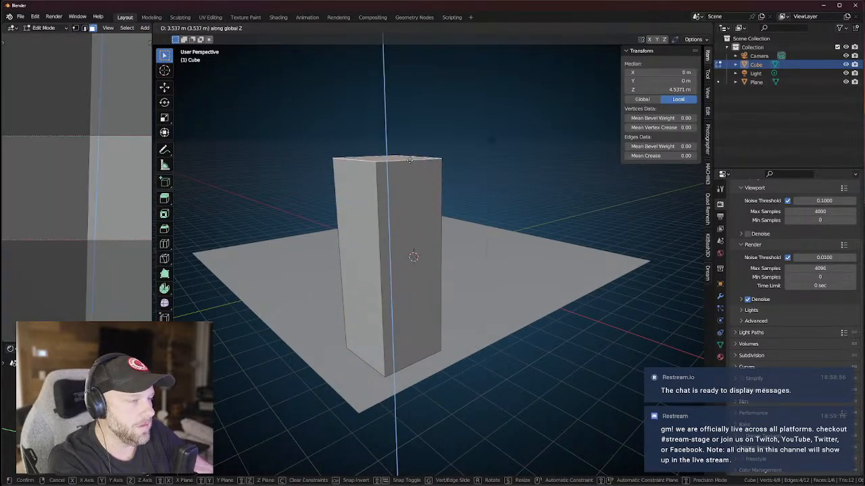
click(412, 164)
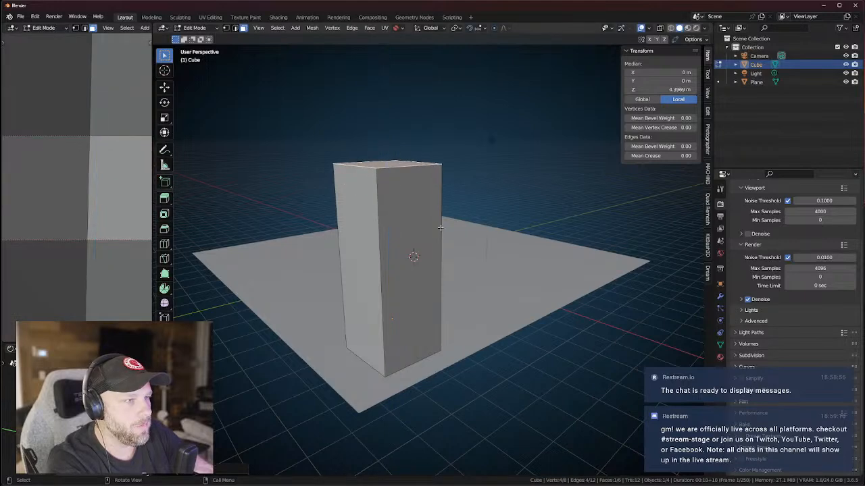
key(Tab)
Duplicate the tower along Y and lower its top face into a shorter second tower.
key(shift+d)
key(y)
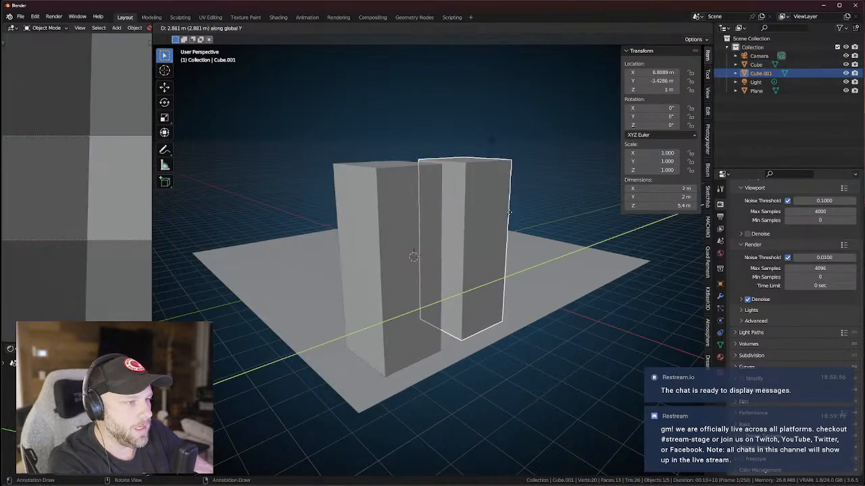
click(527, 202)
middle_drag(527, 201, 445, 195)
key(Tab)
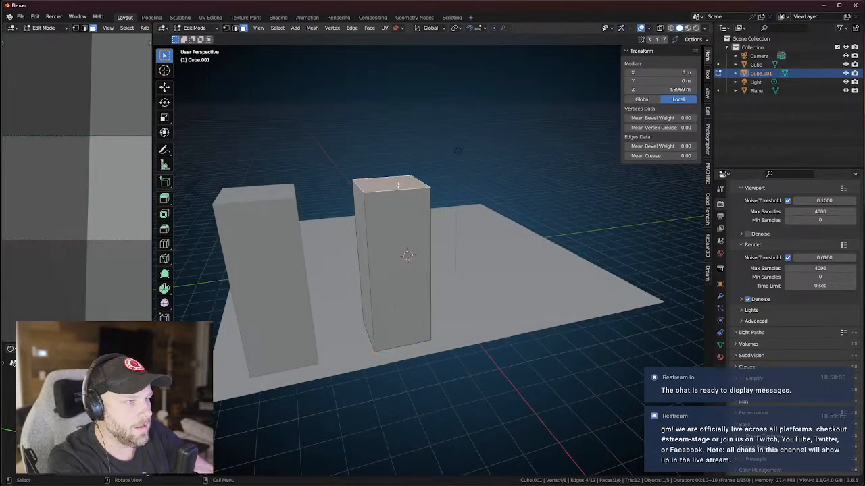
key(g)
key(z)
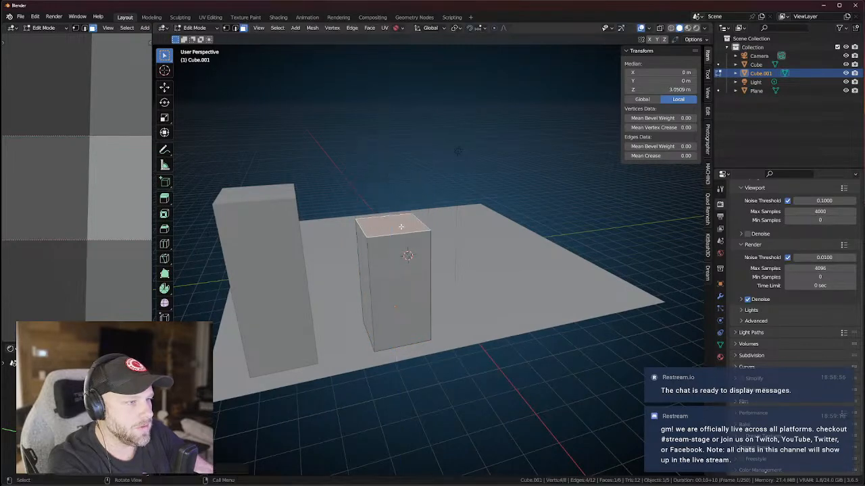
click(455, 246)
middle_drag(454, 246, 462, 244)
key(Tab)
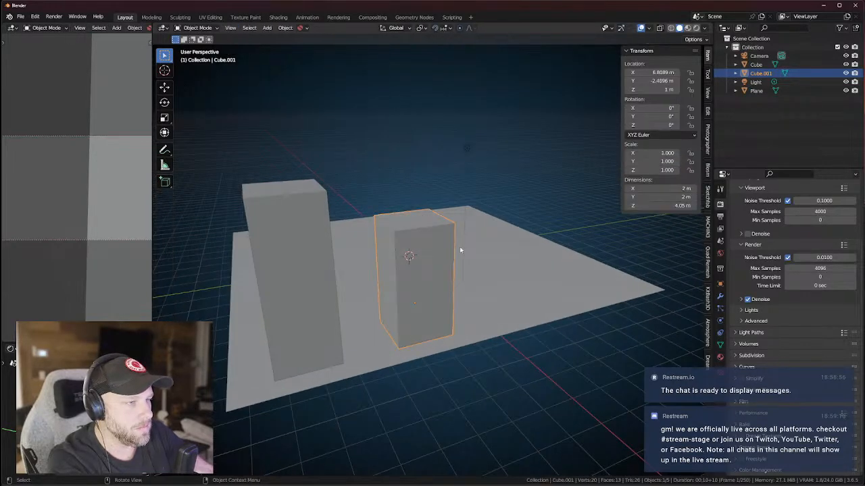
Duplicate again further right and raise its top face 2.78 m into the tallest tower.
key(shift+d)
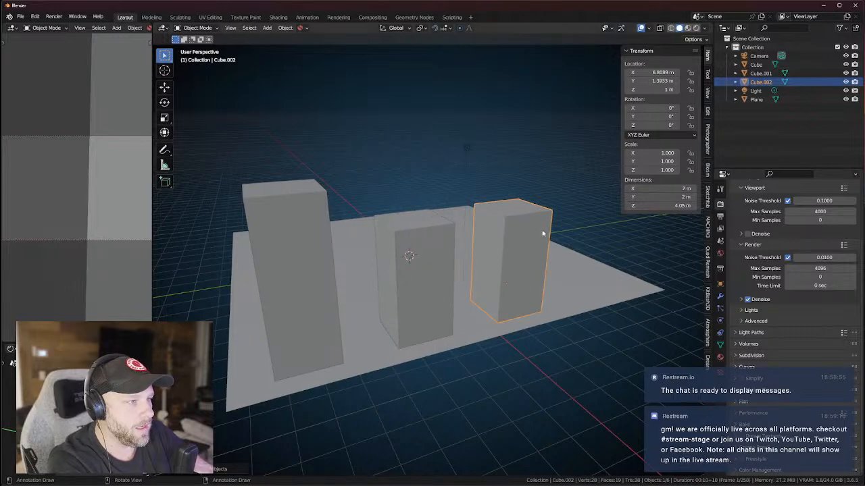
click(541, 229)
key(Tab)
key(g)
key(z)
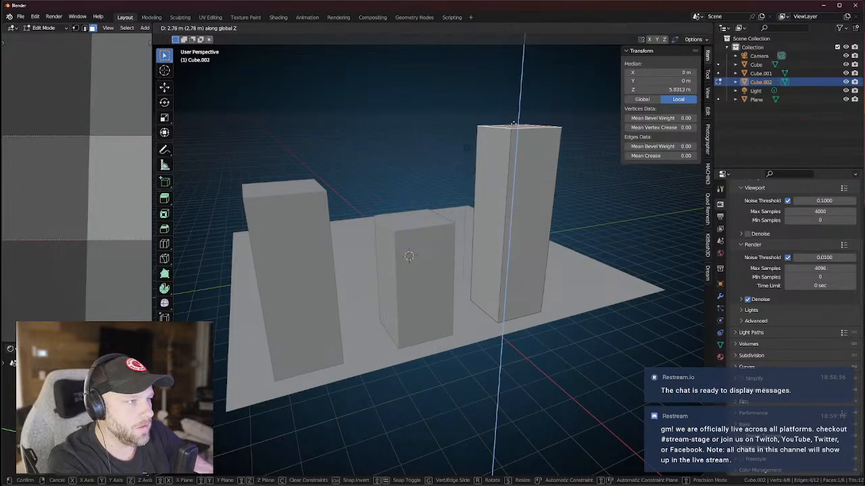
click(537, 196)
middle_drag(537, 196, 529, 232)
key(alt+a)
Browse the Add menu without adding anything, then return to Object Mode and reopen Add.
middle_drag(460, 167, 446, 203)
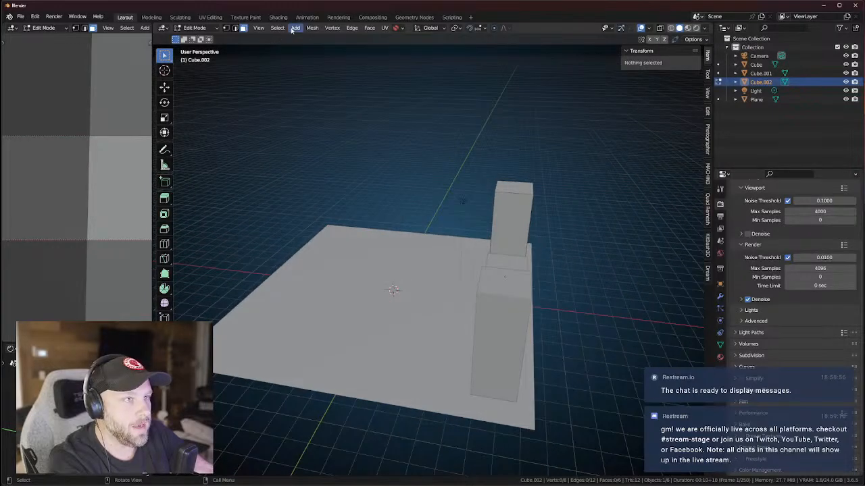
click(294, 28)
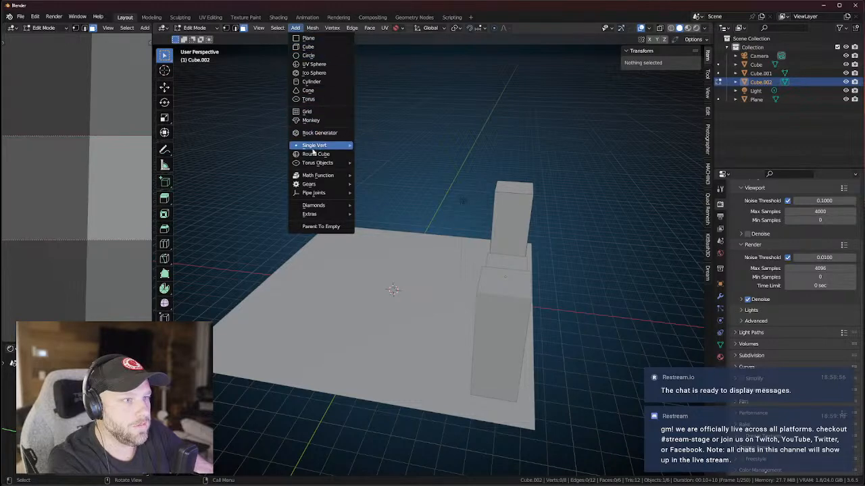
mouse_move(313, 151)
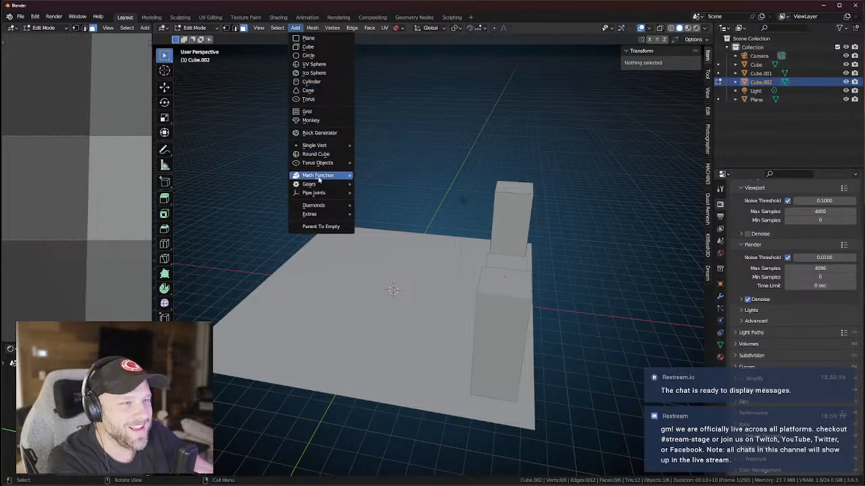
key(Escape)
middle_drag(306, 42, 317, 70)
key(Tab)
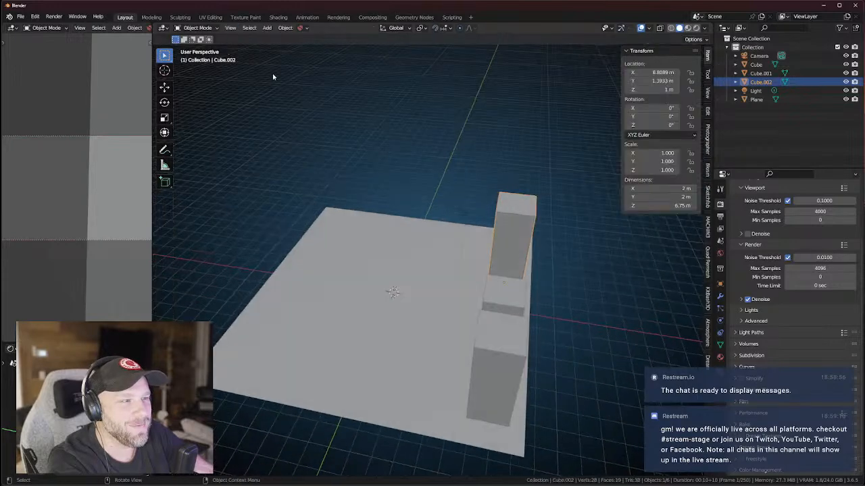
middle_drag(387, 114, 351, 81)
click(267, 27)
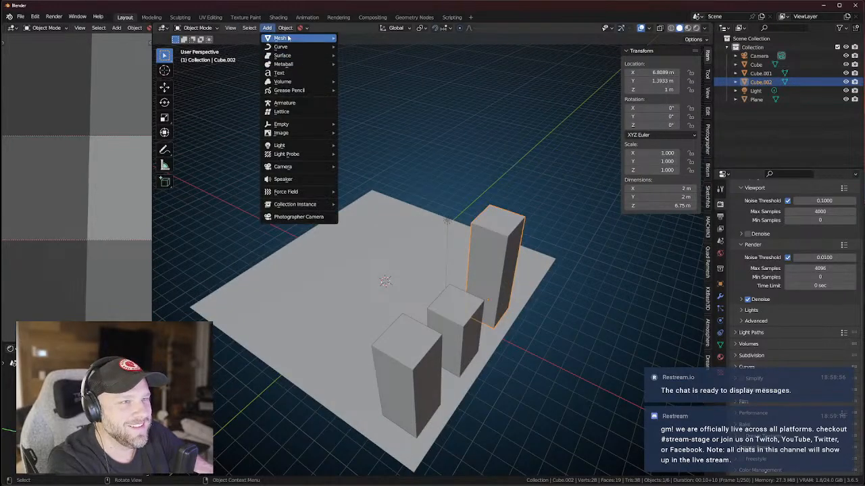
Add a Bezier curve for a road, lift it, and turn it about 92° around Z.
mouse_move(288, 37)
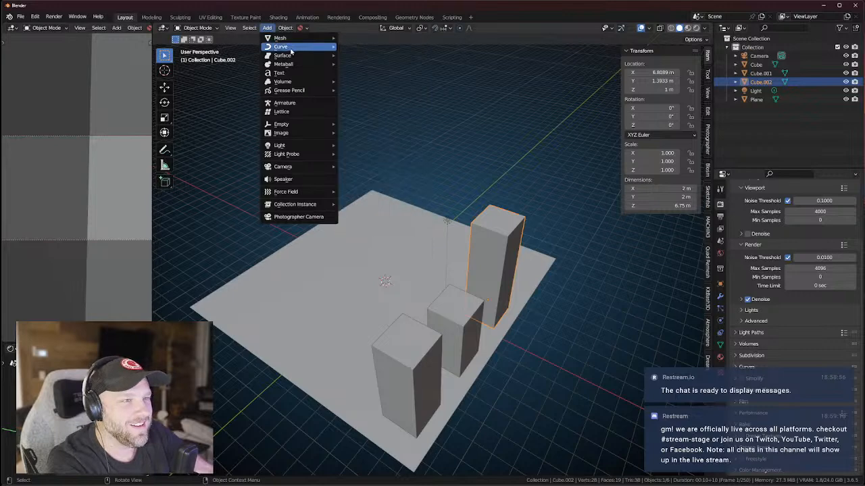
click(359, 46)
middle_drag(419, 135, 468, 188)
key(g)
key(z)
click(434, 250)
key(r)
key(z)
click(398, 289)
Place the curve beside the towers and bend it by moving its control points in top view.
key(g)
key(y)
key(x)
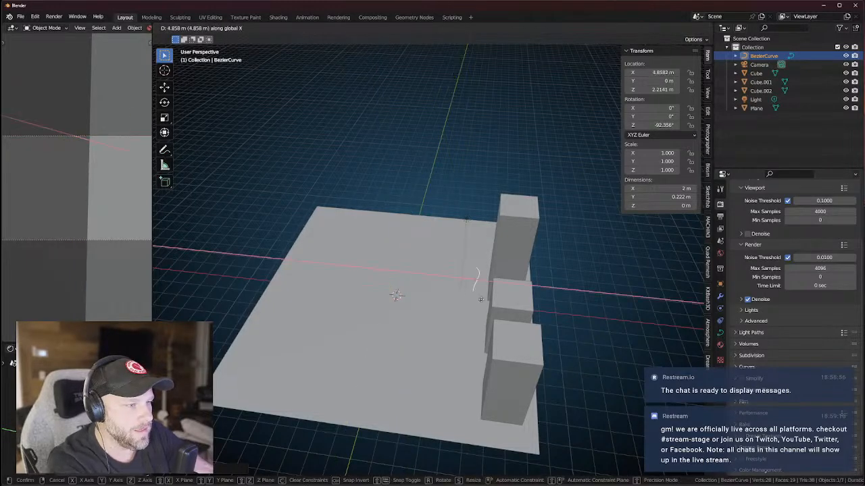
click(483, 299)
key(KP_7)
key(Tab)
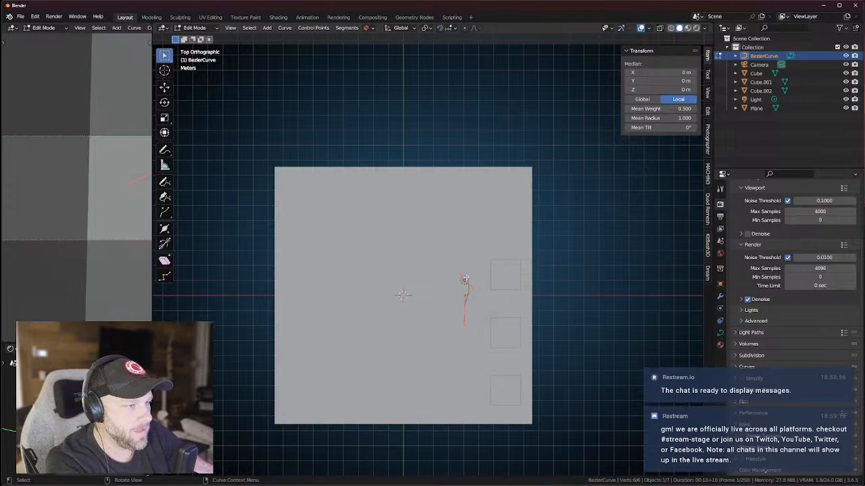
click(465, 279)
key(g)
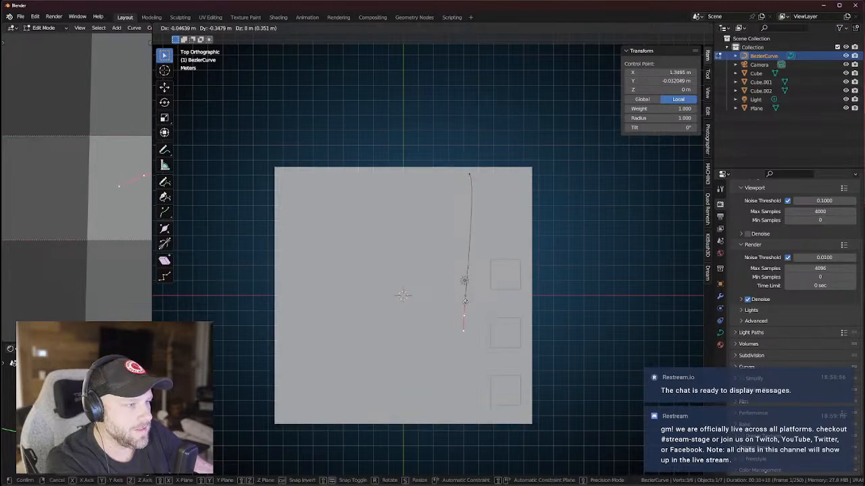
click(472, 430)
mouse_move(467, 175)
mouse_down()
mouse_move(452, 162)
mouse_move(459, 173)
mouse_up()
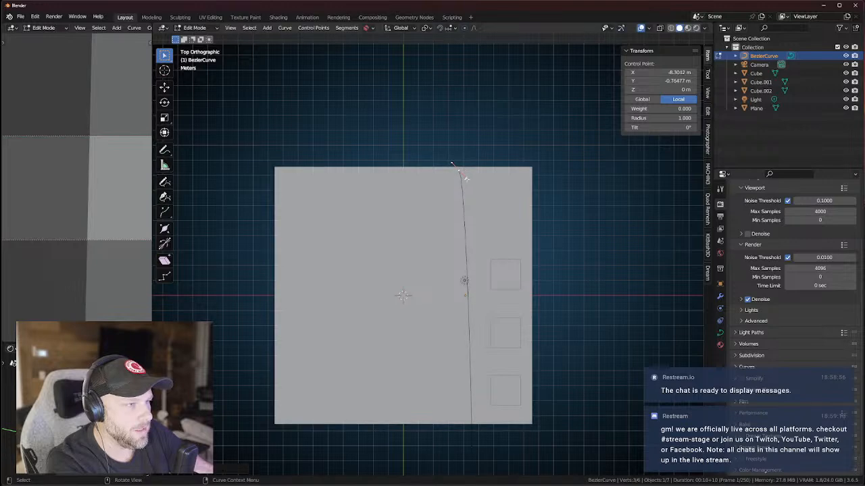
click(466, 178)
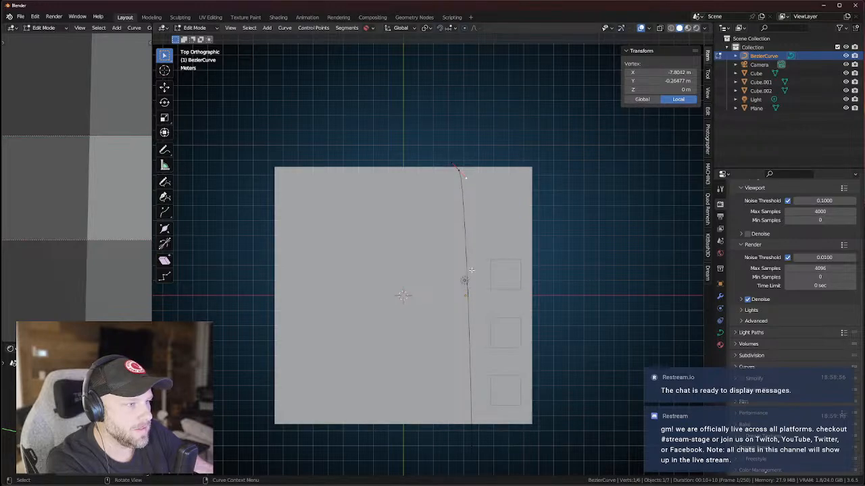
key(Tab)
Shift the road curve 0.44 m along X and lower it to 0.827 m onto the lot slab.
key(g)
key(y)
key(x)
click(477, 279)
middle_drag(560, 312, 398, 297)
click(449, 283)
key(g)
key(z)
click(454, 309)
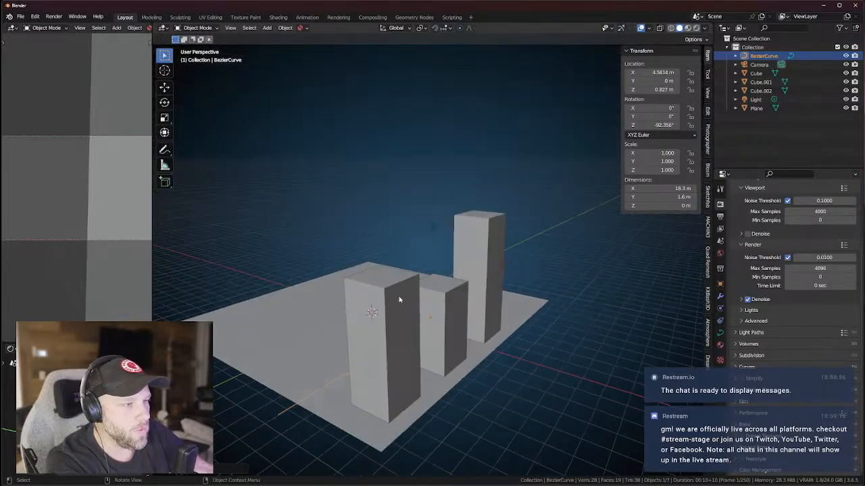
Duplicate the tall tower Cube.002 and place the copy, Cube.003, on the lot.
click(480, 270)
middle_drag(481, 270, 502, 299)
key(shift+d)
key(x)
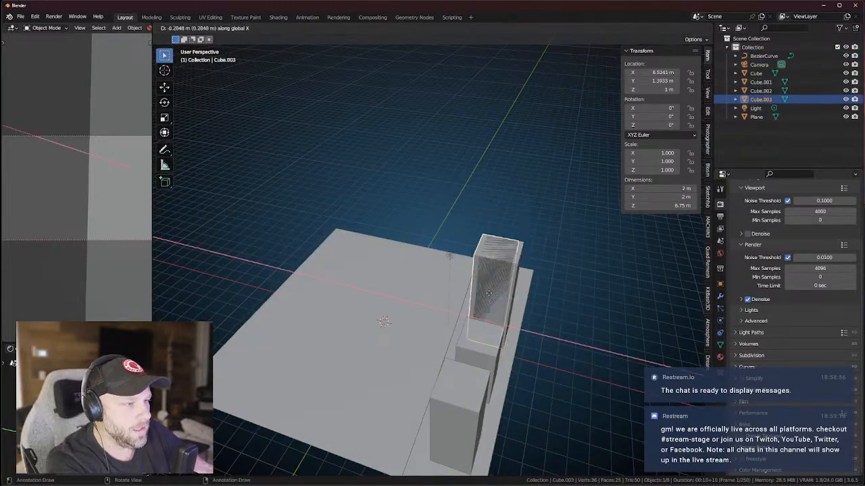
key(y)
click(408, 227)
middle_drag(400, 235, 450, 231)
scroll(381, 213, up, 2)
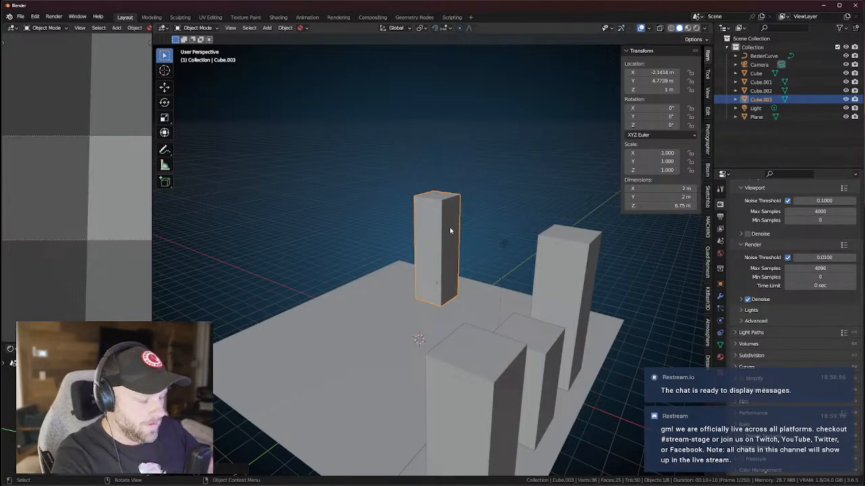
middle_drag(450, 231, 469, 233)
key(g)
click(452, 224)
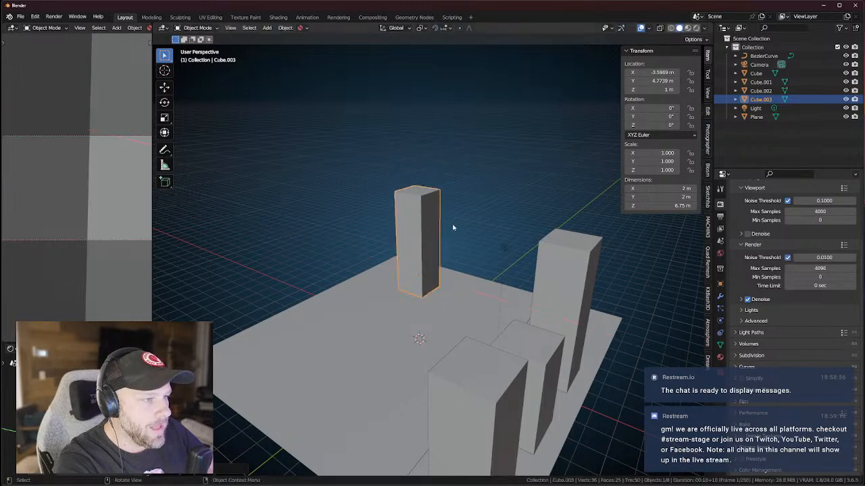
Raise Cube.003's top face to make it a tall tower.
key(Tab)
click(427, 197)
key(g)
key(z)
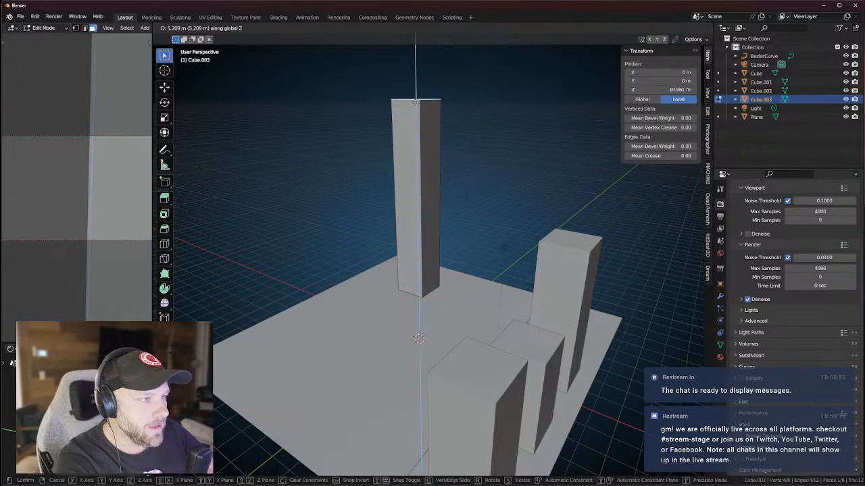
click(416, 106)
middle_drag(416, 106, 442, 213)
key(Tab)
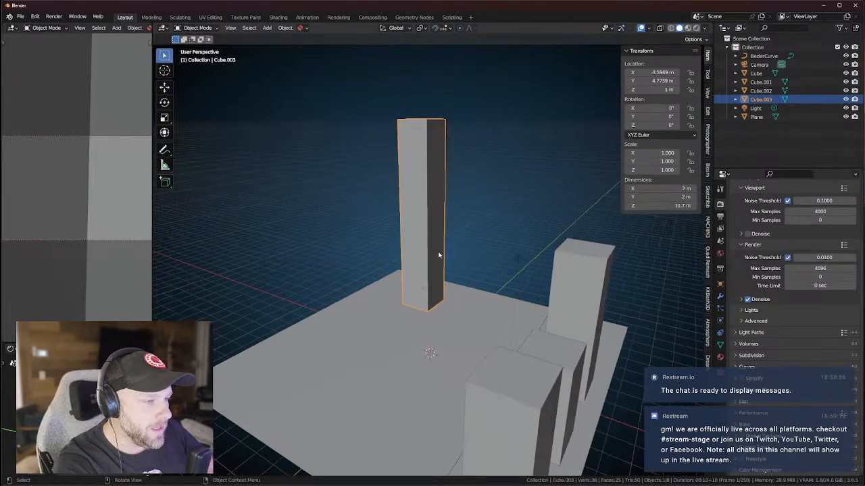
Duplicate it beside the tall tower as Cube.004 and lower its top to about 5.7 m.
key(shift+d)
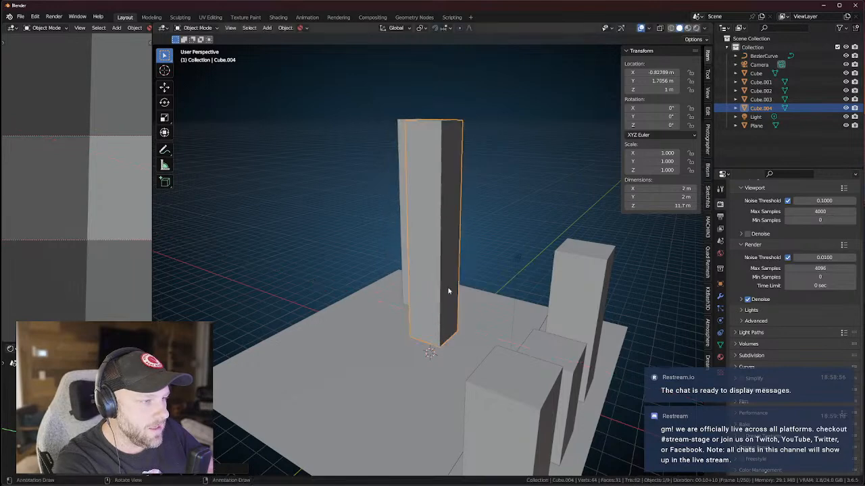
key(y)
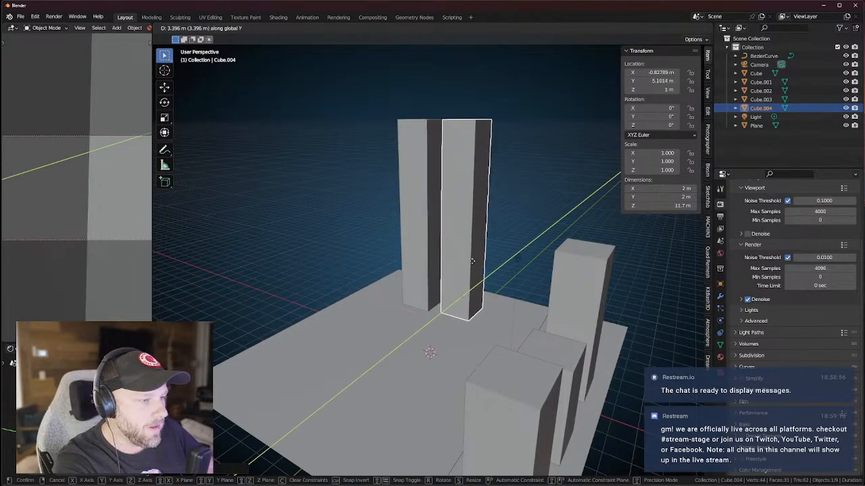
click(468, 230)
key(Tab)
middle_drag(466, 132, 467, 150)
key(alt+a)
click(470, 114)
key(g)
key(z)
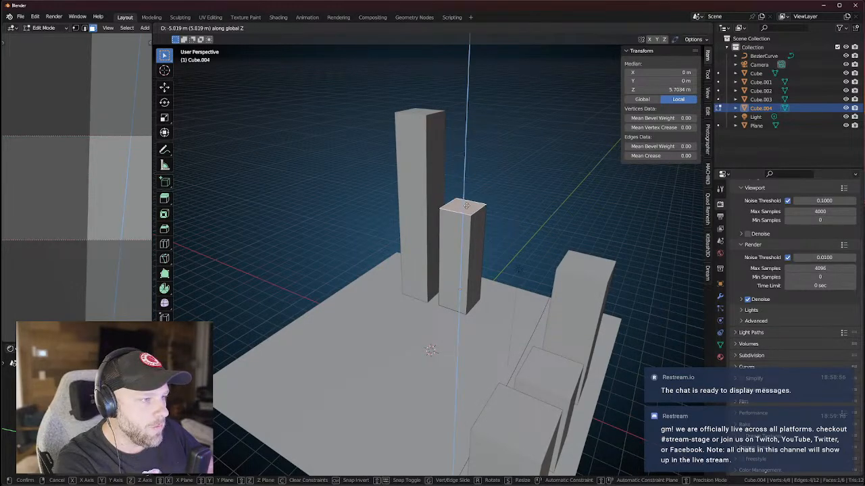
click(468, 258)
middle_drag(468, 257, 469, 276)
key(Tab)
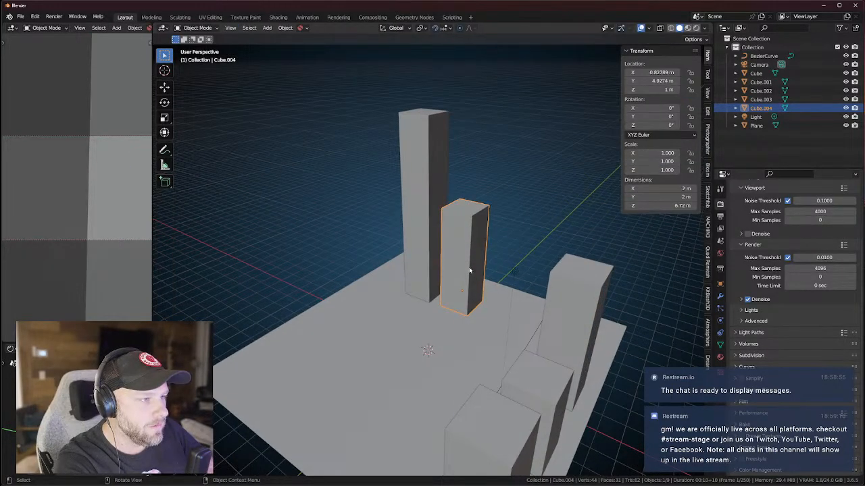
Duplicate Cube.004 along Y as Cube.005 in front and lower its top face.
key(shift+d)
key(y)
click(439, 283)
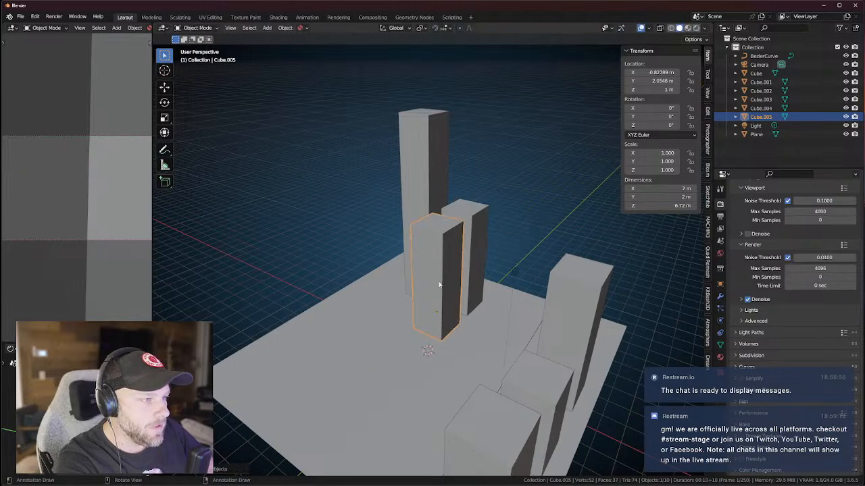
key(Tab)
key(g)
key(z)
click(437, 293)
Widen Cube.005 by pushing its side face out along X and its front face along Y.
middle_drag(445, 307, 554, 281)
click(429, 311)
key(g)
key(x)
click(402, 322)
click(402, 322)
key(g)
key(x)
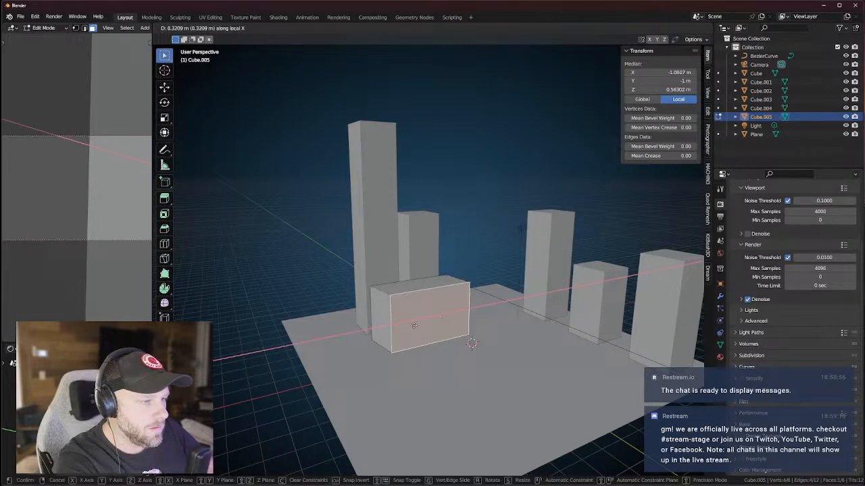
key(y)
click(421, 330)
middle_drag(476, 343, 440, 305)
key(Tab)
Lower Cube.005's top face further to flatten it into a low wide slab.
scroll(430, 287, up, 2)
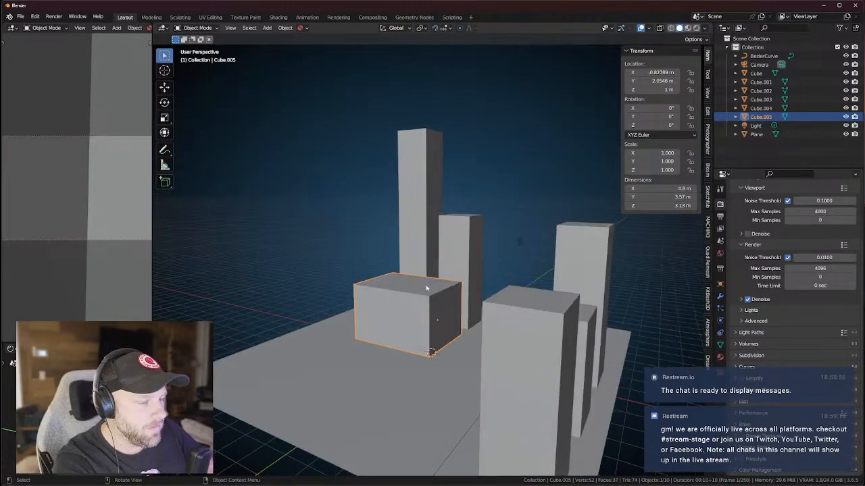
key(Tab)
click(426, 288)
key(g)
key(z)
click(512, 329)
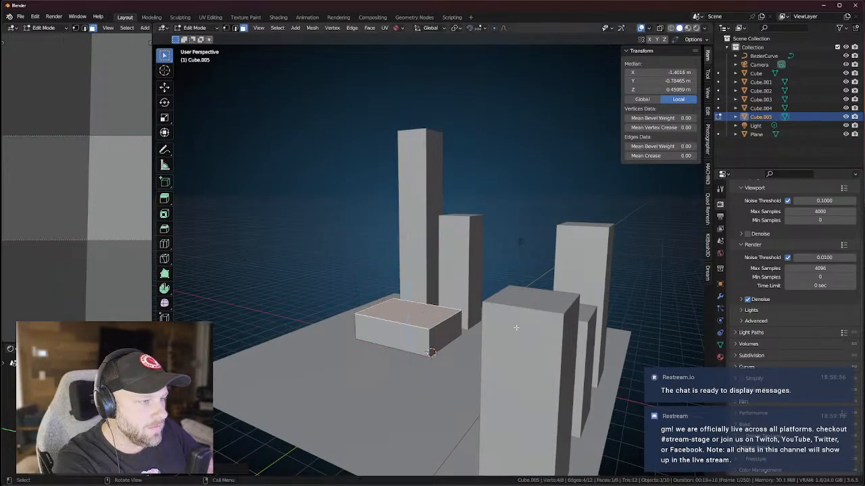
click(513, 329)
middle_drag(512, 329, 476, 297)
middle_drag(410, 316, 435, 323)
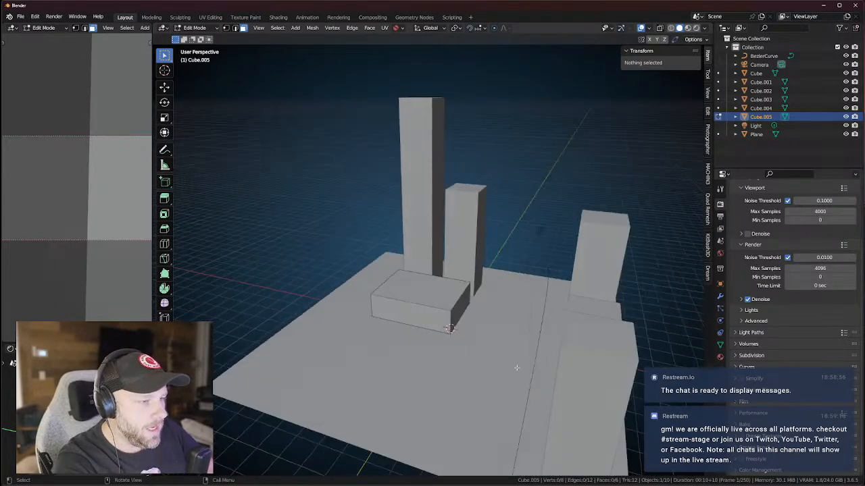
key(Tab)
click(530, 368)
Duplicate the road curve and slide the copy, BezierCurve.001, along Y.
scroll(533, 368, down, 4)
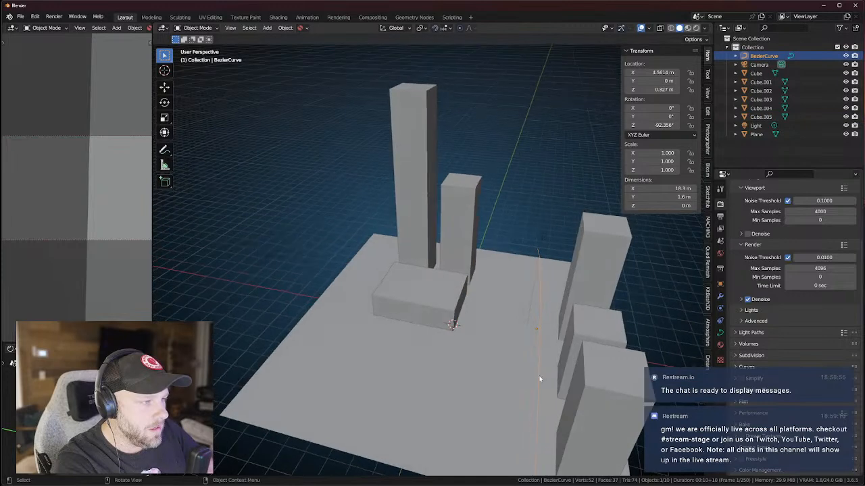
middle_drag(533, 371, 530, 352)
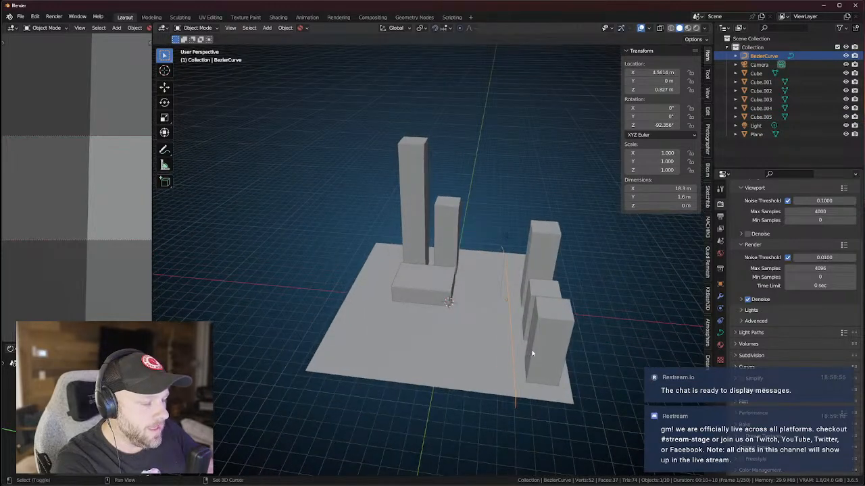
key(shift+d)
key(y)
click(505, 348)
Shift the curve's bottom control point along X and subdivide the curve for more points.
key(Tab)
middle_drag(488, 348, 479, 349)
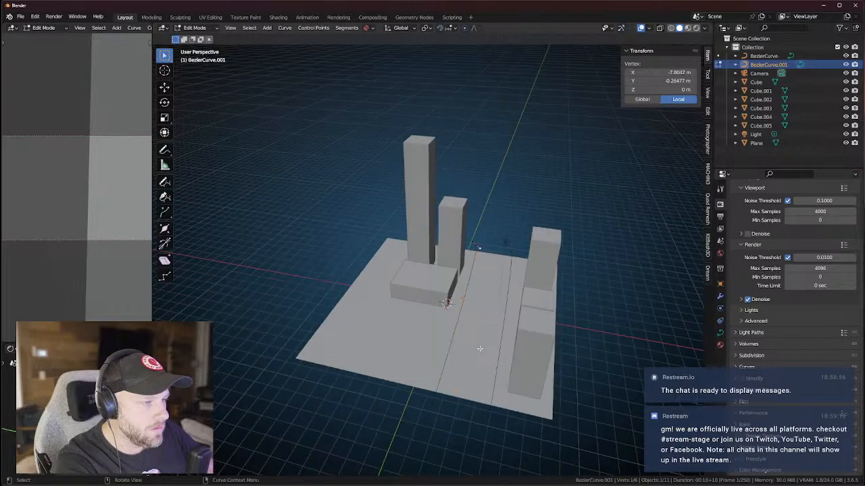
click(432, 402)
key(g)
key(x)
click(431, 396)
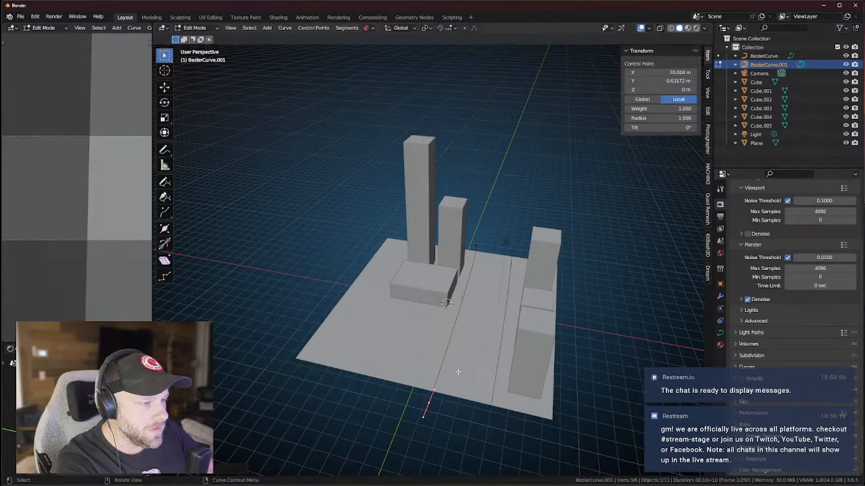
right_click(475, 246)
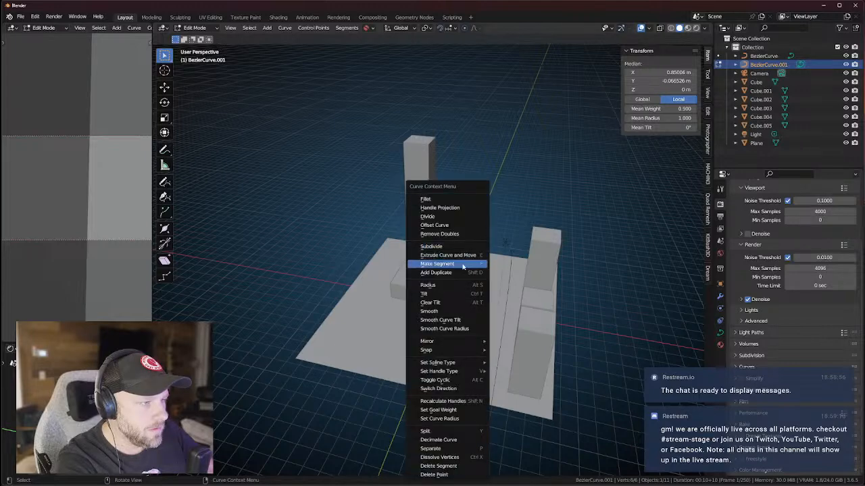
click(438, 247)
Bend the road by moving its control points along X and pulling the end point left along Y.
key(g)
key(x)
click(415, 311)
click(429, 406)
key(g)
key(x)
click(339, 355)
click(449, 303)
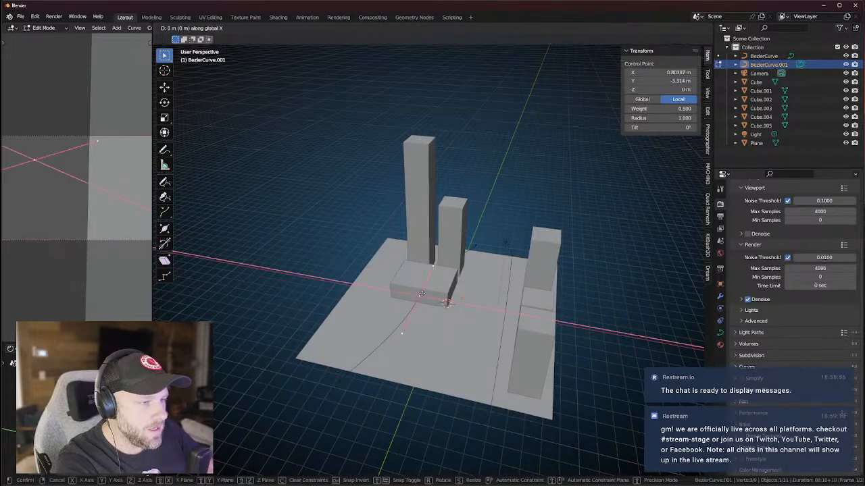
drag(344, 378, 317, 368)
key(y)
click(330, 348)
Adjust the end point and middle point to sweep the road into an arc past the low block.
mouse_move(330, 348)
middle_down()
mouse_move(401, 328)
mouse_move(340, 334)
middle_up()
key(g)
key(y)
click(336, 342)
key(g)
click(323, 352)
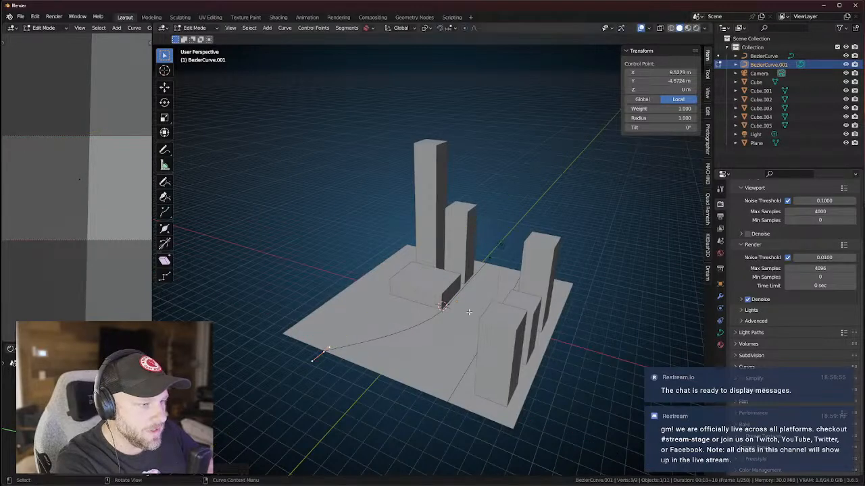
key(g)
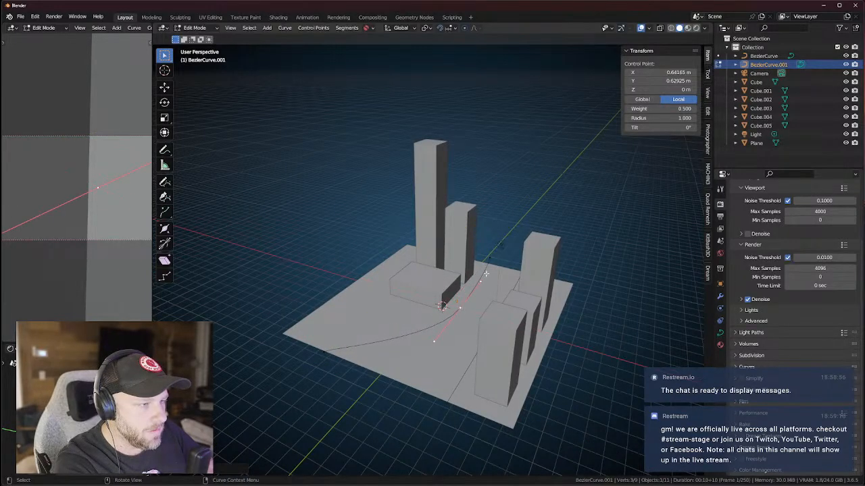
key(x)
click(494, 257)
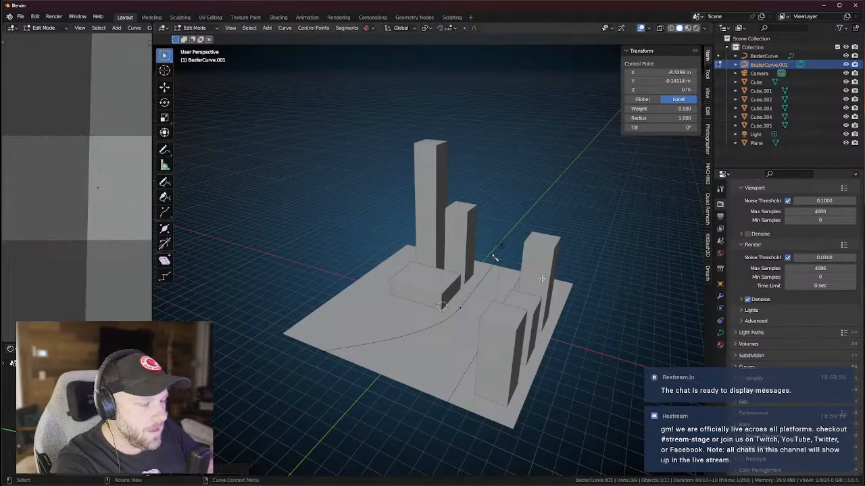
click(615, 315)
middle_drag(615, 315, 465, 288)
Duplicate the low block Cube.005, widen the copy along X, shift it left, and flatten it into a lot slab.
key(Tab)
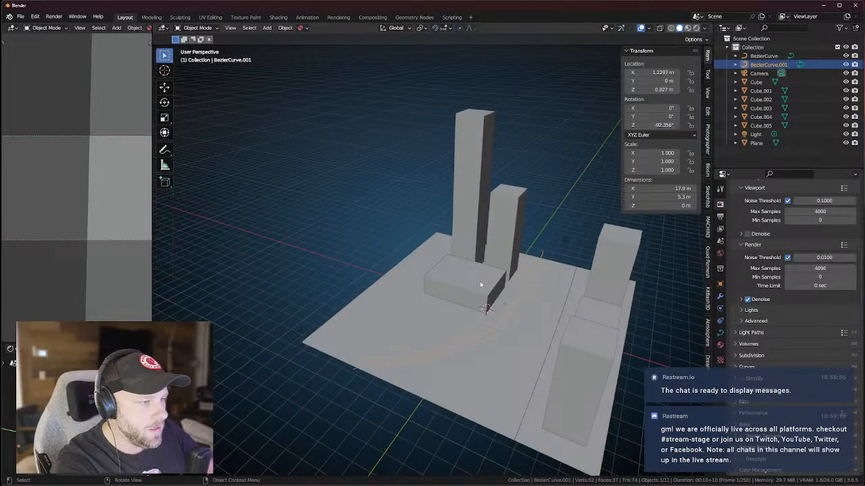
click(480, 283)
key(shift+d)
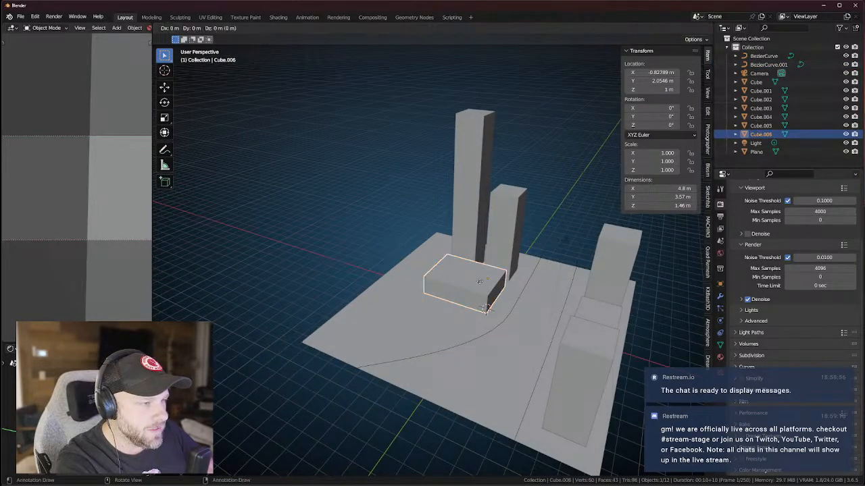
key(x)
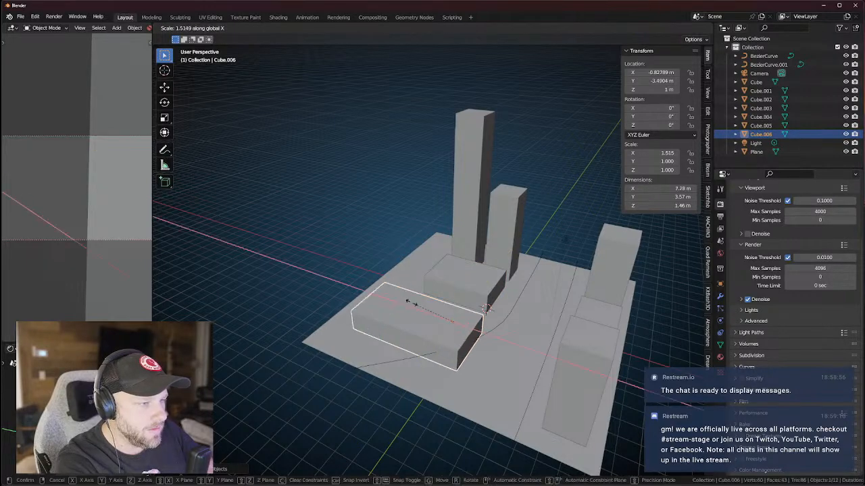
click(419, 304)
key(g)
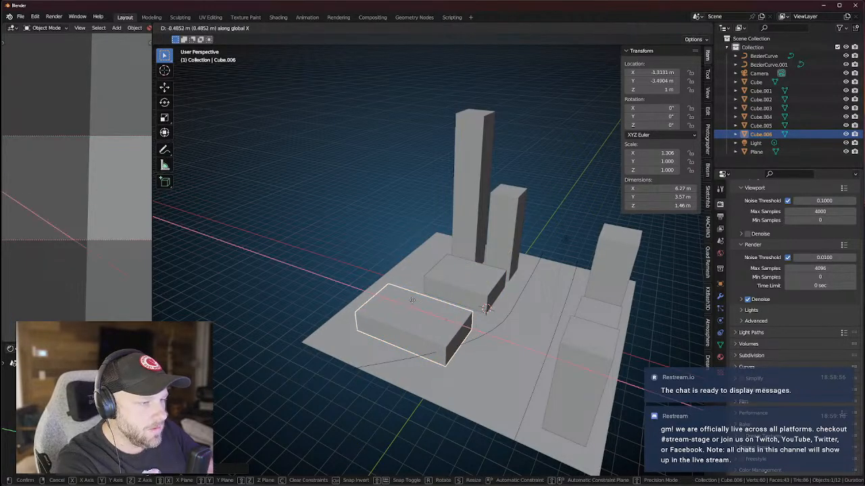
click(401, 299)
key(s)
key(z)
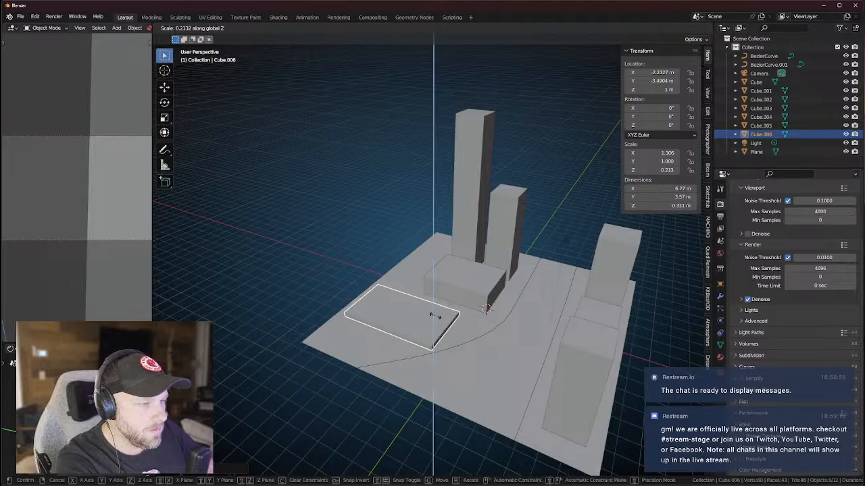
click(434, 318)
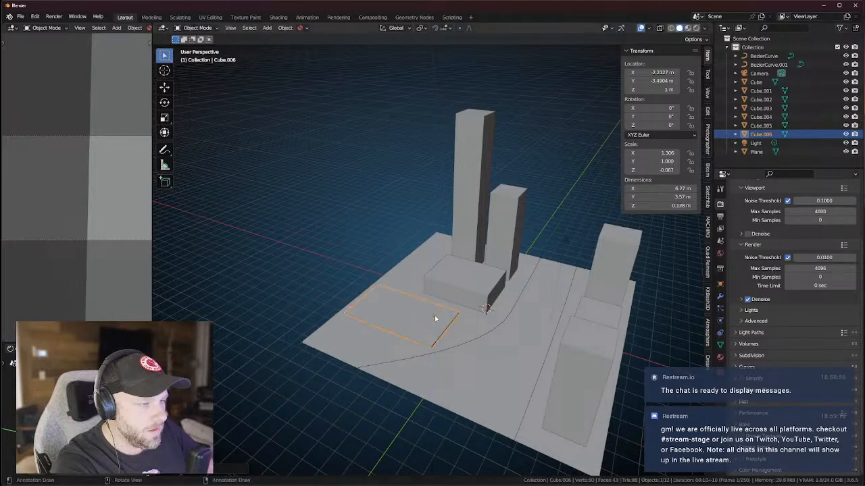
Lower the lot slab vertically until it rests on the ground, checking from the front view.
middle_drag(442, 321, 498, 287)
key(g)
key(z)
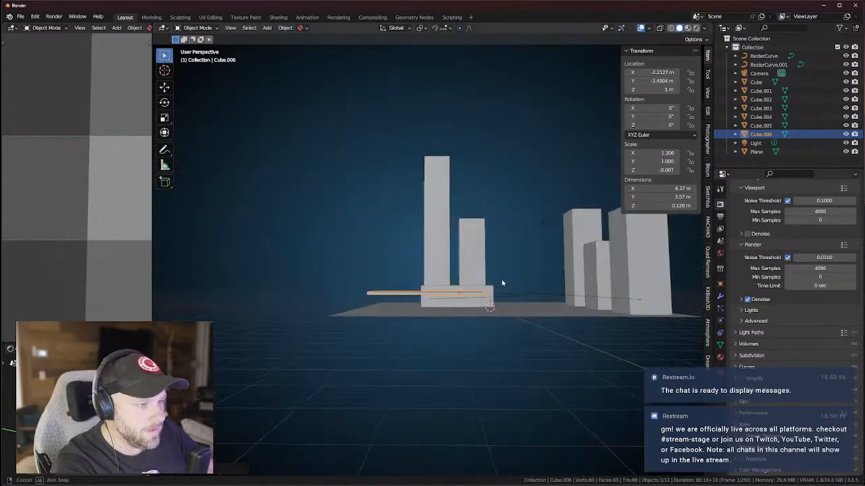
click(497, 304)
key(KP_1)
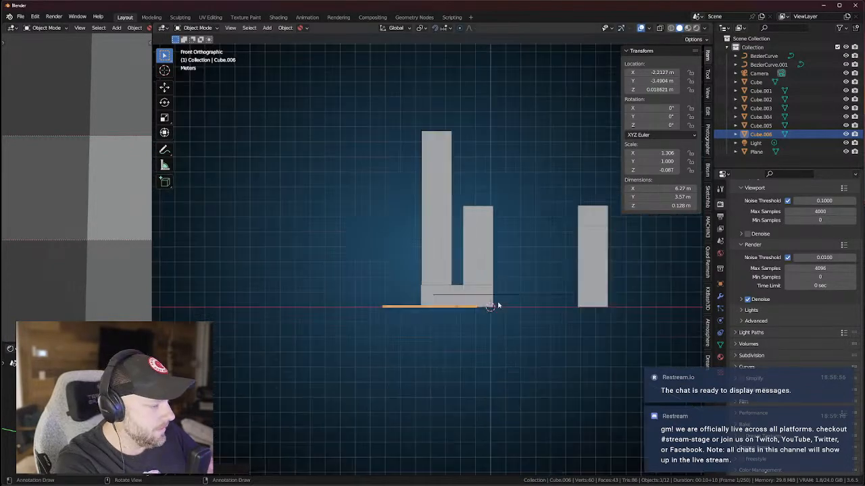
scroll(426, 298, up, 5)
key(g)
key(z)
click(432, 302)
scroll(441, 305, down, 4)
middle_drag(534, 353, 473, 371)
Shift the slab along Y, narrow it along X, and reposition it along X.
key(g)
key(y)
click(456, 329)
key(s)
key(x)
click(444, 324)
key(g)
key(y)
key(x)
click(434, 319)
Deepen the slab along Y, widen it along X, and set its final X position.
key(s)
key(y)
click(441, 321)
key(s)
key(x)
click(448, 325)
key(g)
key(x)
click(451, 322)
middle_drag(451, 322, 448, 343)
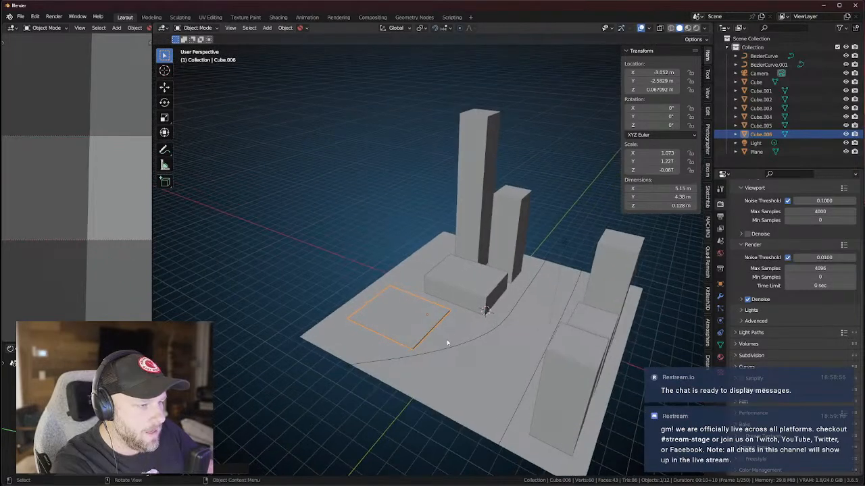
Duplicate the low box beside the towers as Cube.007 at the front-left and slant one edge into a triangle.
click(479, 287)
key(shift+d)
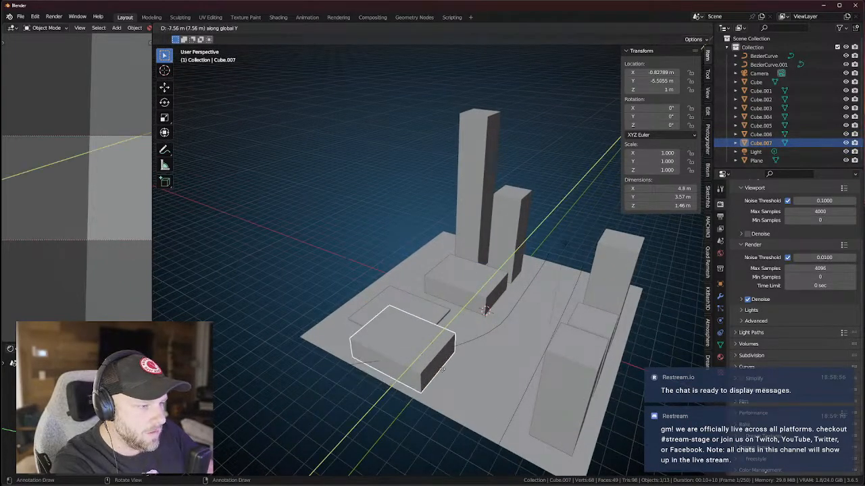
click(432, 368)
key(Tab)
middle_drag(392, 308, 451, 323)
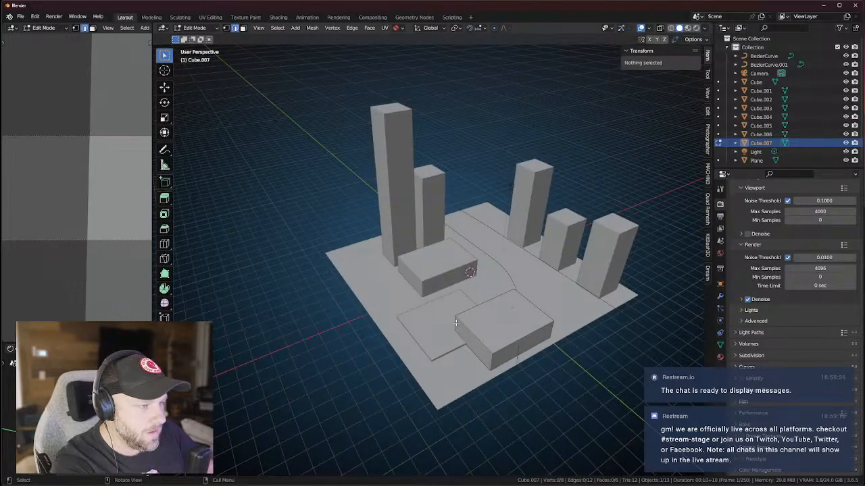
click(455, 323)
key(g)
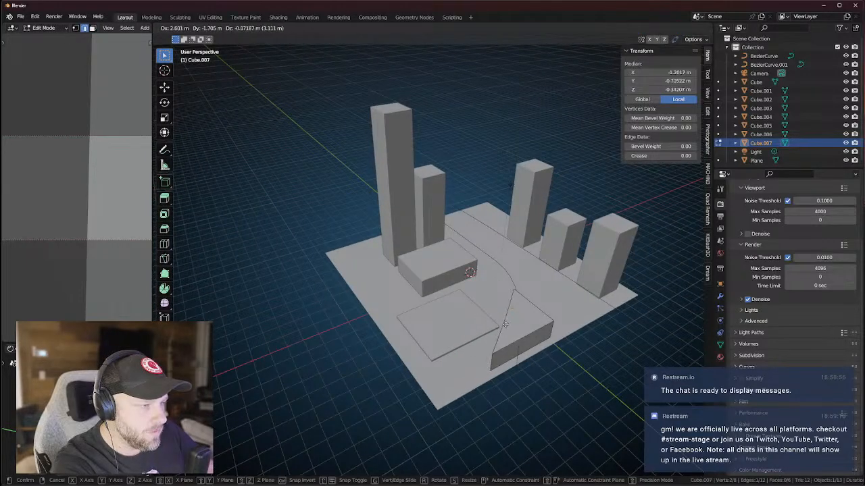
right_click(505, 325)
key(KP_7)
key(g)
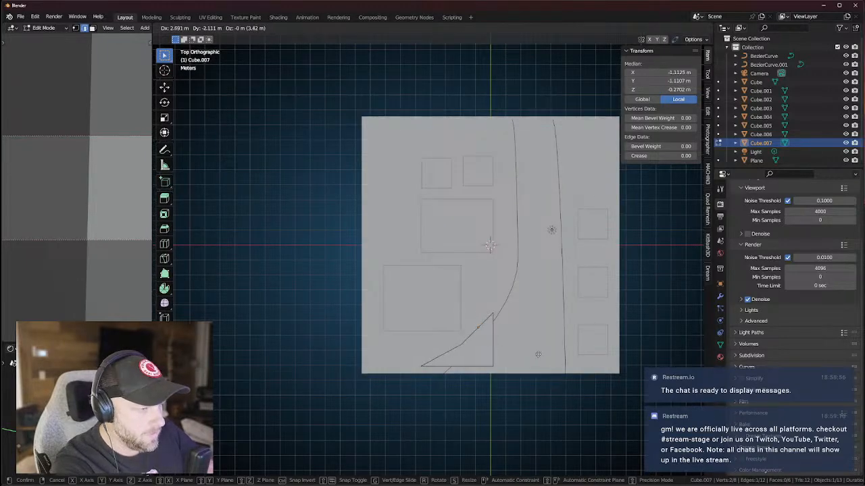
click(534, 349)
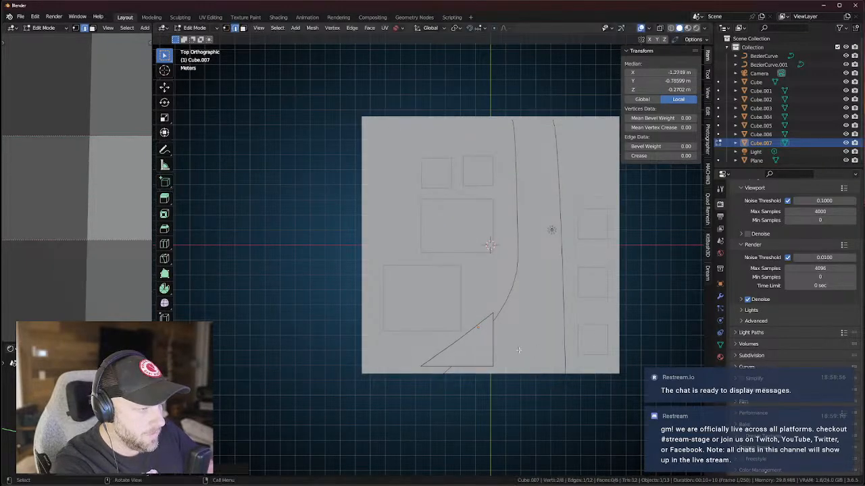
Dissolve the triangle's extra corner vertex and rotate the block to follow the road's curve.
drag(455, 336, 464, 345)
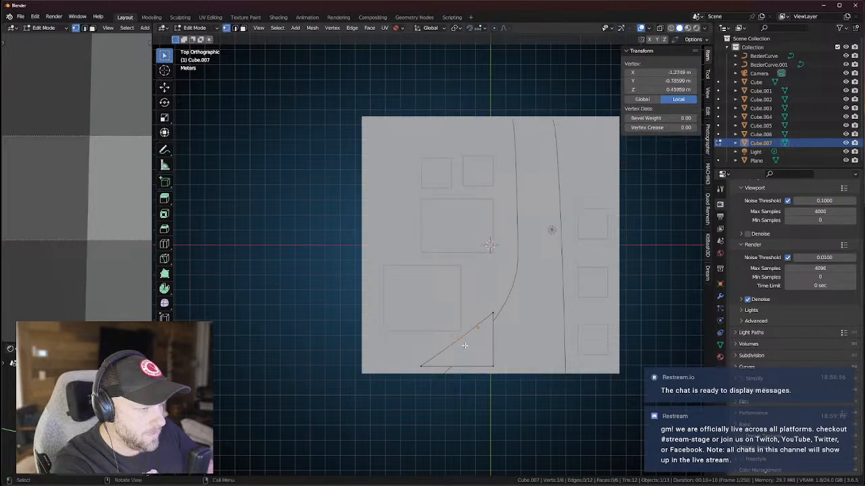
key(x)
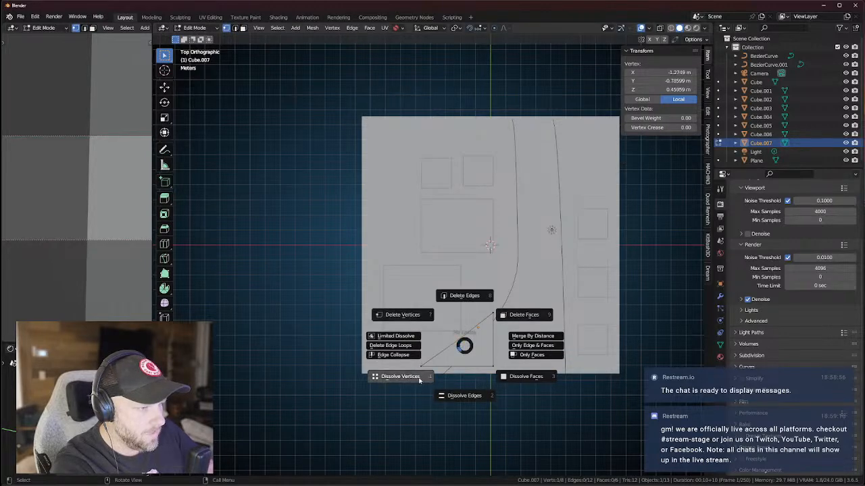
click(419, 378)
key(Tab)
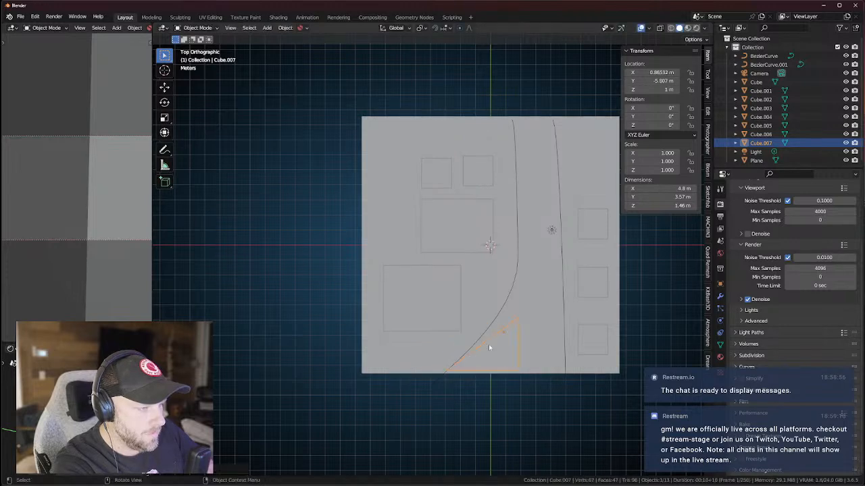
key(r)
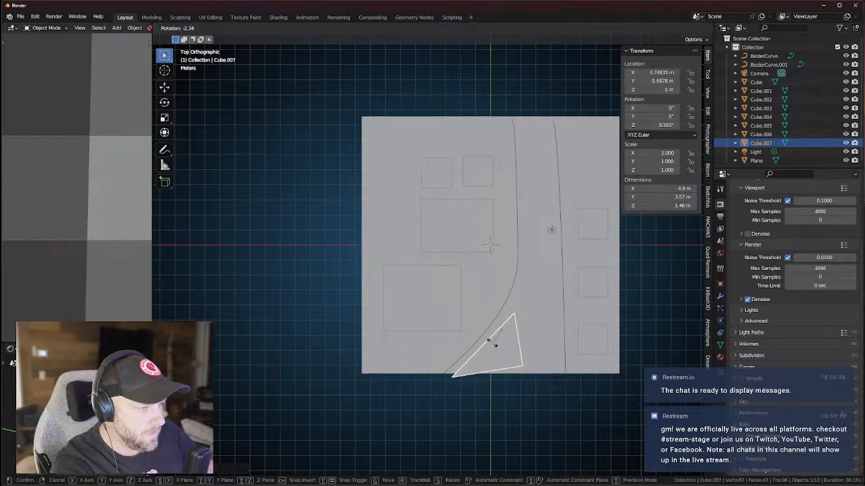
click(490, 339)
With see-through display on, move the stacked bottom-left corner vertices into place.
key(Tab)
key(g)
right_click(455, 372)
key(g)
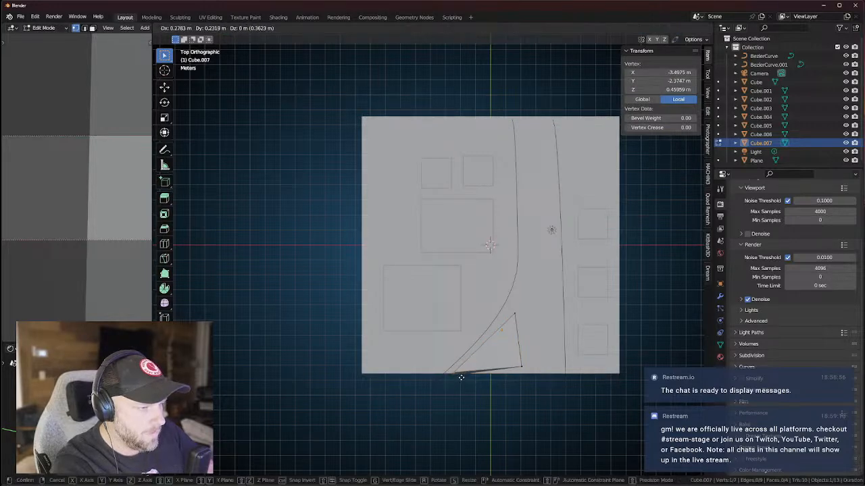
click(460, 372)
key(ctrl+z)
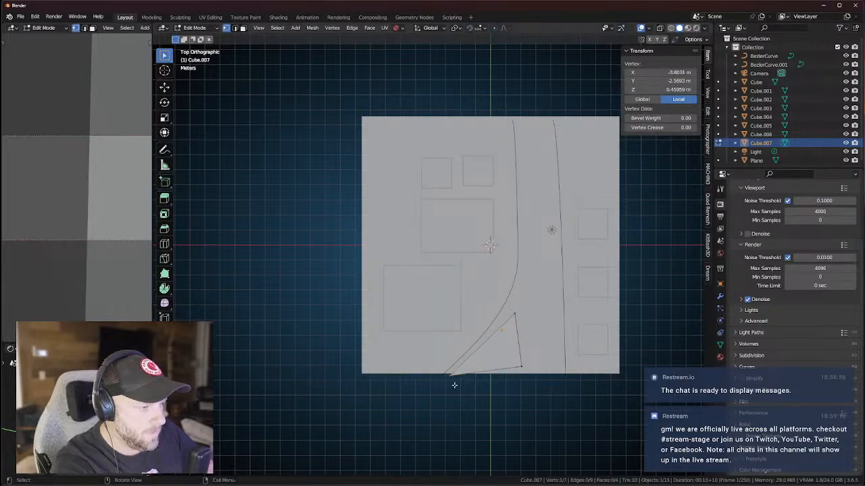
key(alt+z)
drag(444, 370, 460, 382)
key(g)
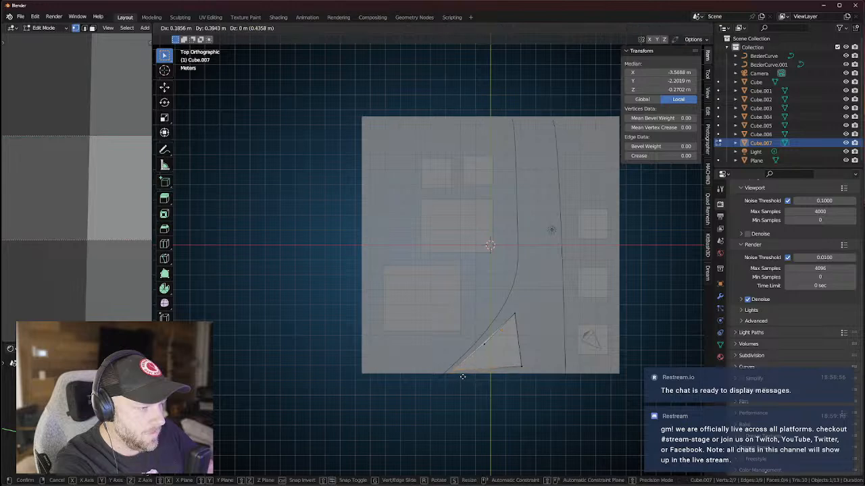
click(462, 376)
Dissolve the stray vertex, select the stacked top corners, and turn see-through display off.
click(486, 344)
key(x)
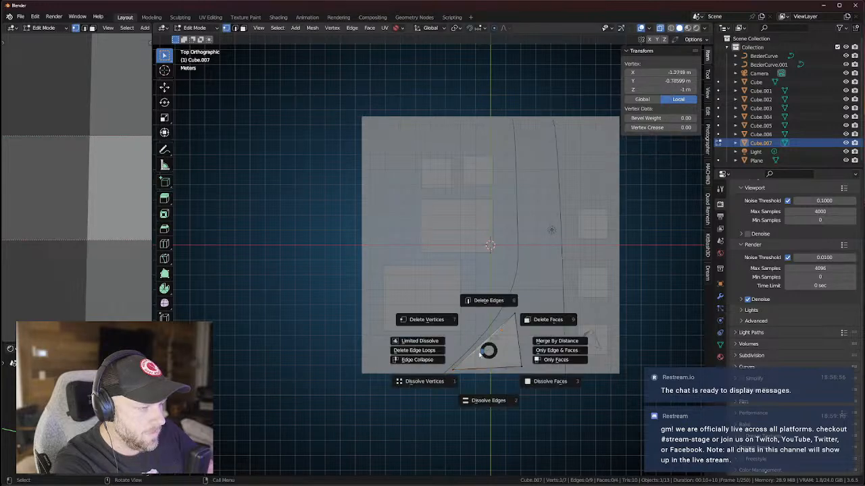
click(430, 382)
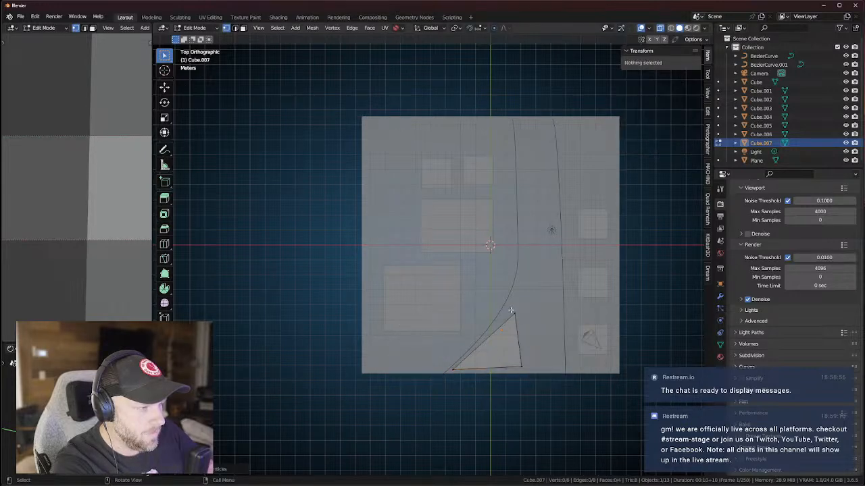
drag(511, 310, 521, 338)
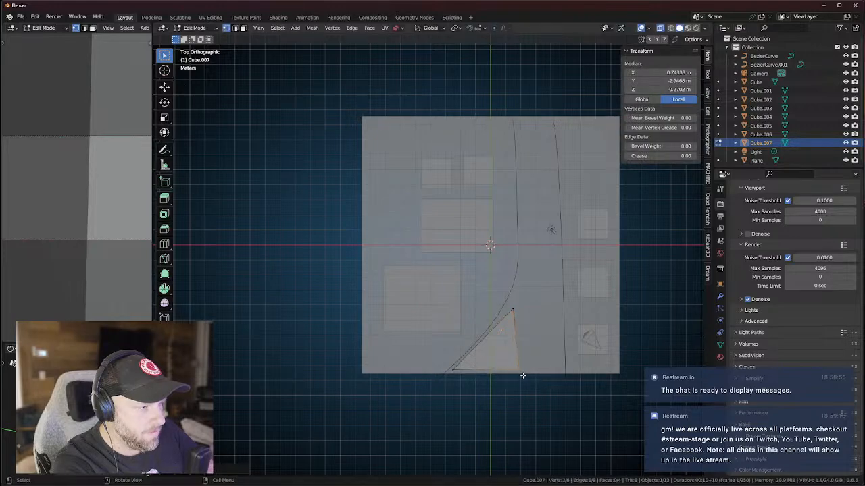
key(Tab)
middle_drag(513, 351, 522, 367)
key(Tab)
key(alt+z)
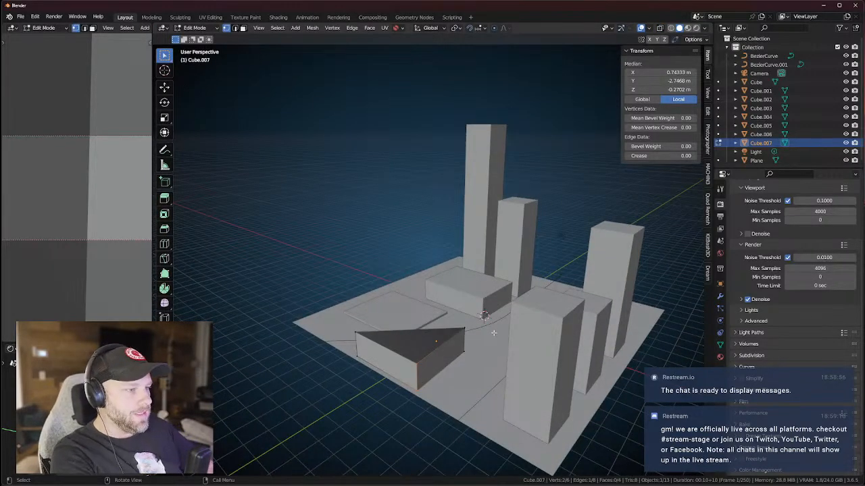
Select the wedge's top face and lower it vertically, then check from a see-through front view.
key(3)
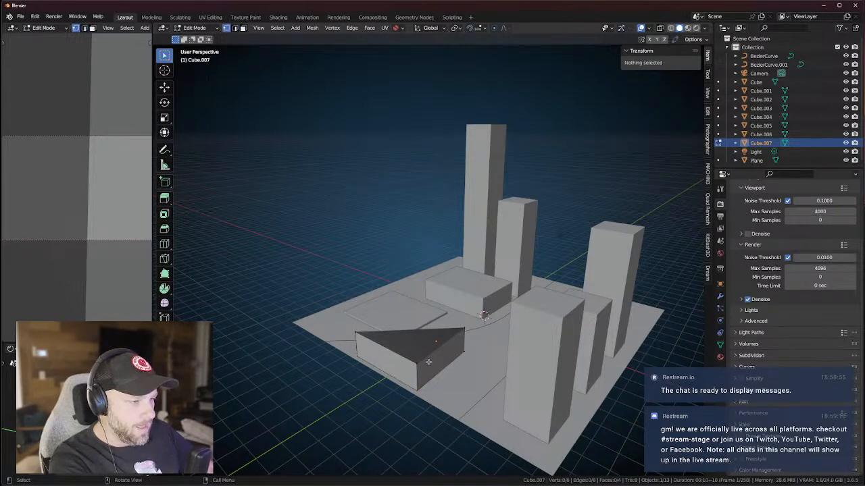
key(3)
click(429, 362)
click(409, 345)
key(g)
key(z)
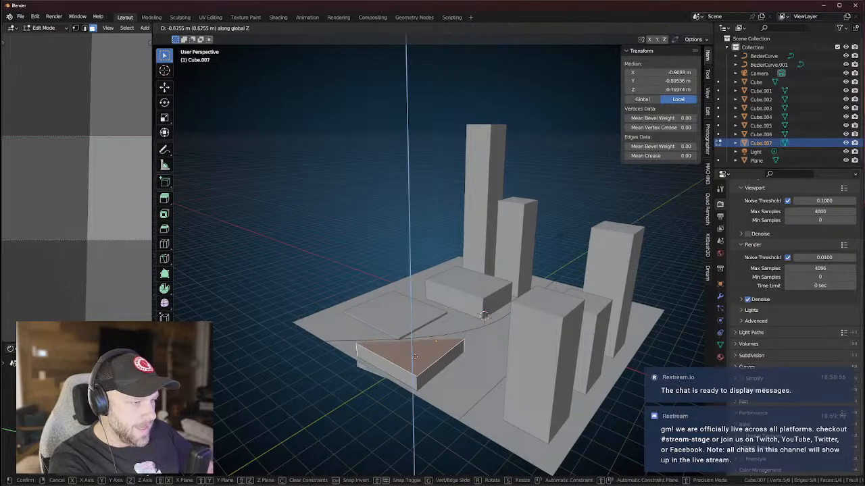
click(413, 357)
mouse_move(413, 357)
middle_down()
mouse_move(445, 343)
mouse_move(450, 324)
mouse_move(462, 335)
mouse_move(468, 305)
mouse_move(480, 312)
mouse_move(507, 304)
mouse_move(477, 303)
mouse_move(482, 314)
middle_up()
scroll(470, 336, down, 3)
key(alt+z)
key(KP_1)
Scale the wedge's three bottom vertices to zero on Z for a level base, then raise them.
key(1)
drag(403, 319, 595, 365)
drag(427, 308, 588, 359)
key(s)
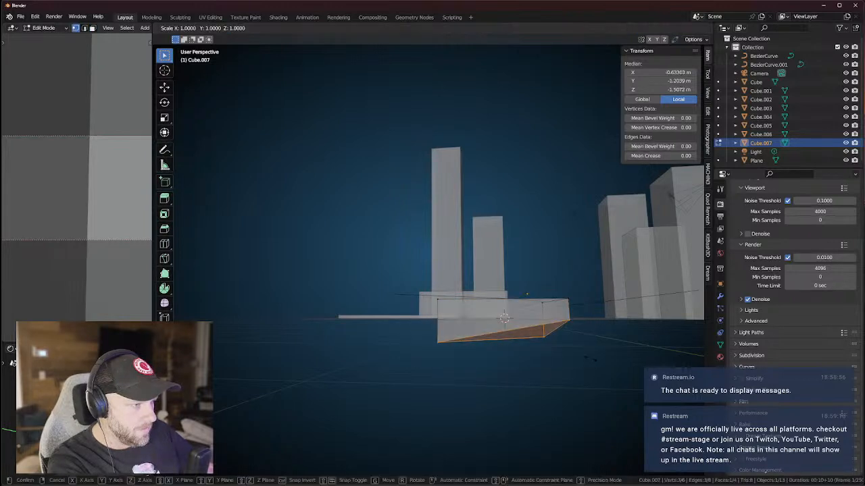
key(z)
key(0)
key(Return)
key(g)
key(z)
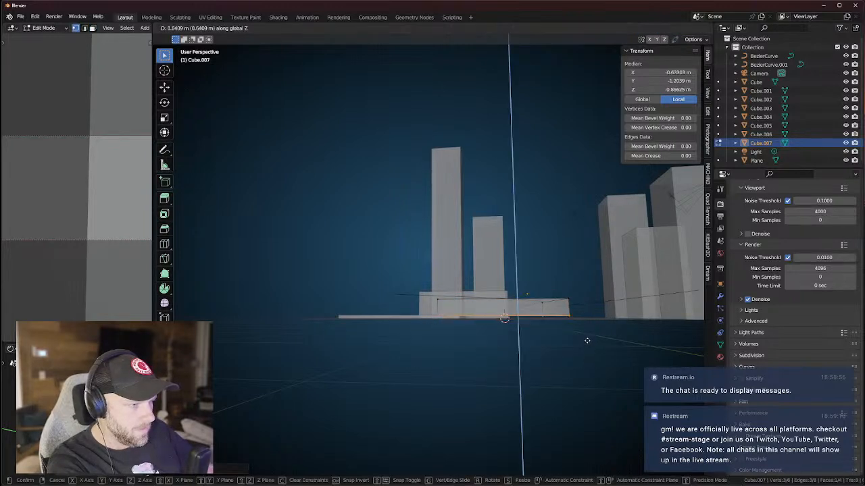
click(588, 342)
Return to Object Mode with see-through off, inspect the slab, and select the camera.
key(Tab)
middle_drag(588, 343, 518, 397)
key(alt+z)
middle_drag(436, 357, 455, 313)
scroll(476, 302, up, 2)
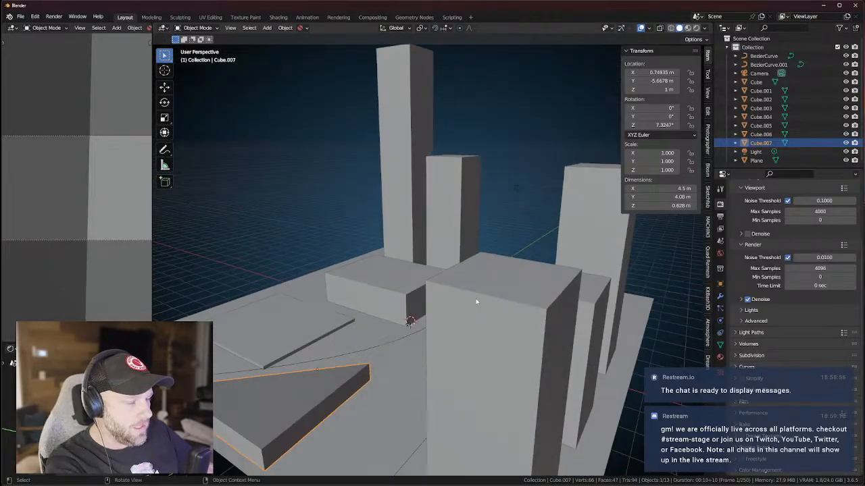
scroll(592, 215, down, 4)
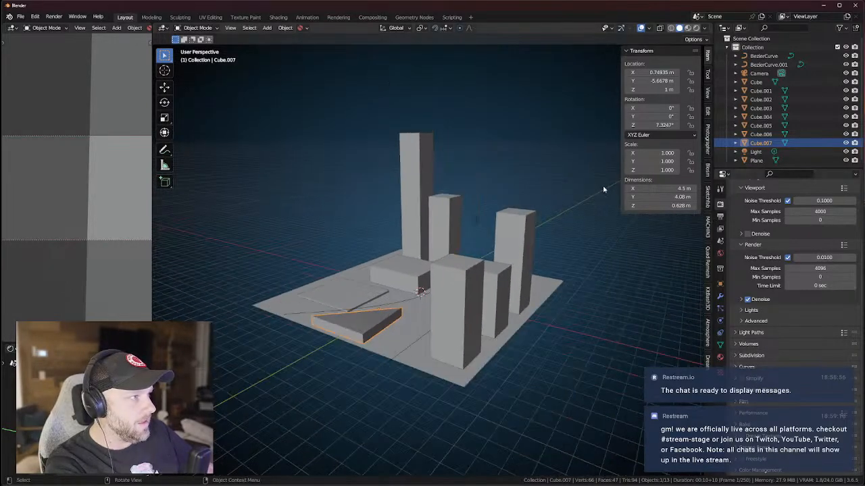
click(759, 73)
Frame the camera, then move it along Z, Y and X among the towers.
middle_drag(614, 179, 555, 257)
key(KP_Decimal)
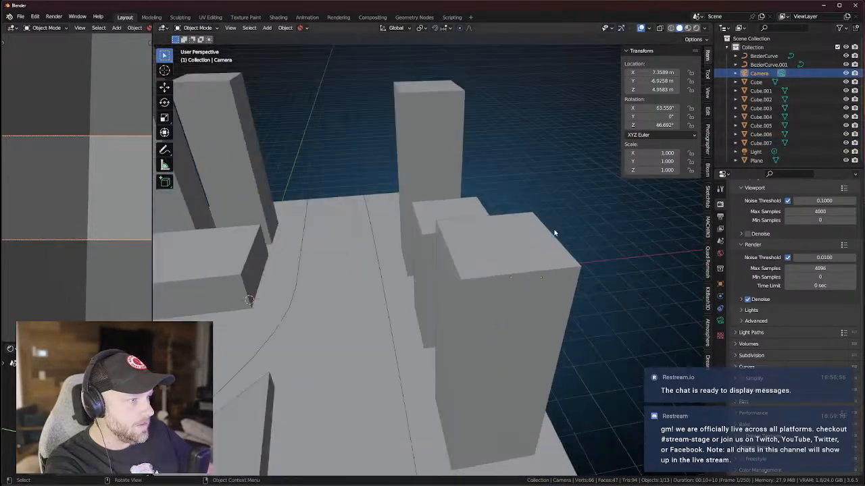
key(g)
key(z)
click(516, 156)
key(g)
key(y)
click(494, 247)
key(g)
key(x)
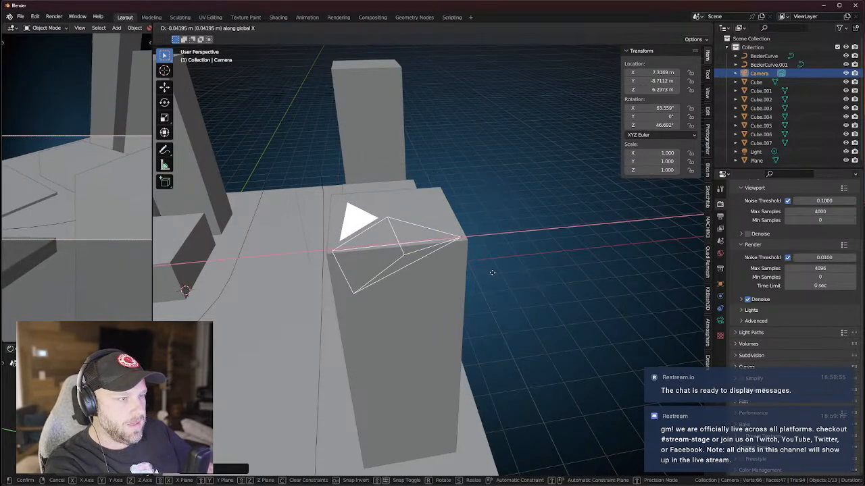
click(470, 272)
Widen the left camera view area and reposition the camera across the top-down plan.
scroll(194, 233, down, 1)
drag(151, 210, 283, 211)
middle_drag(516, 258, 450, 293)
key(KP_7)
key(g)
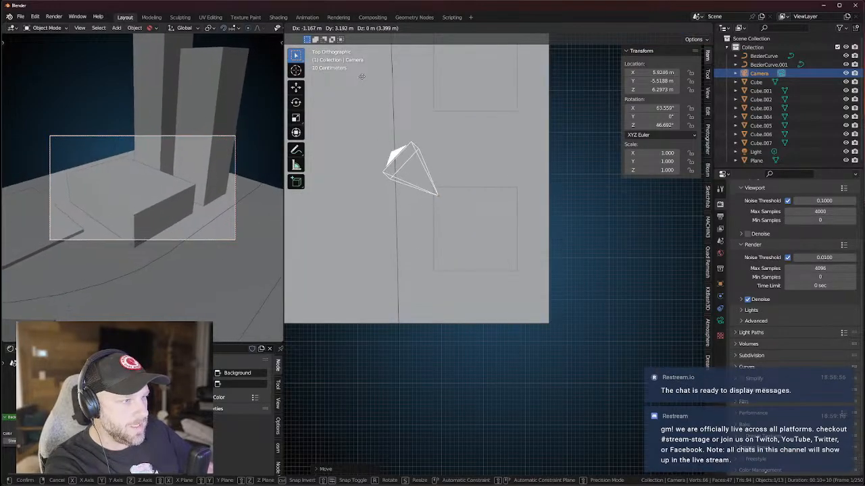
click(362, 74)
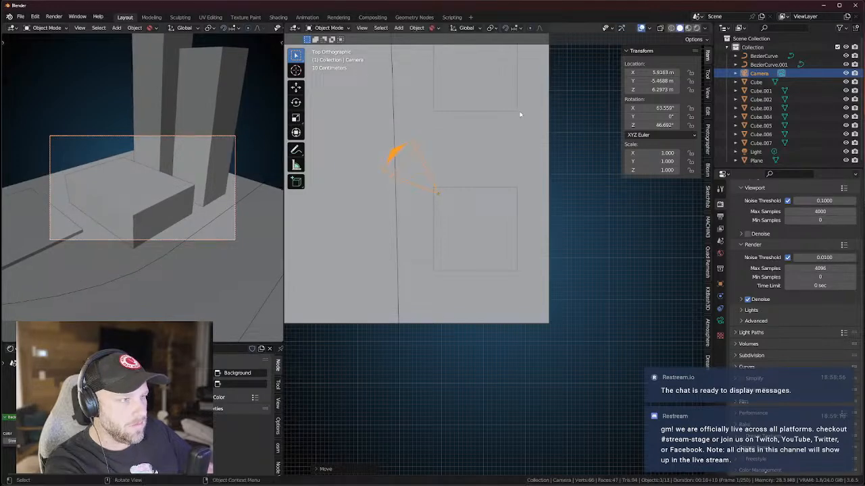
Set the camera's focal length to 16 mm.
click(720, 321)
scroll(804, 217, up, 3)
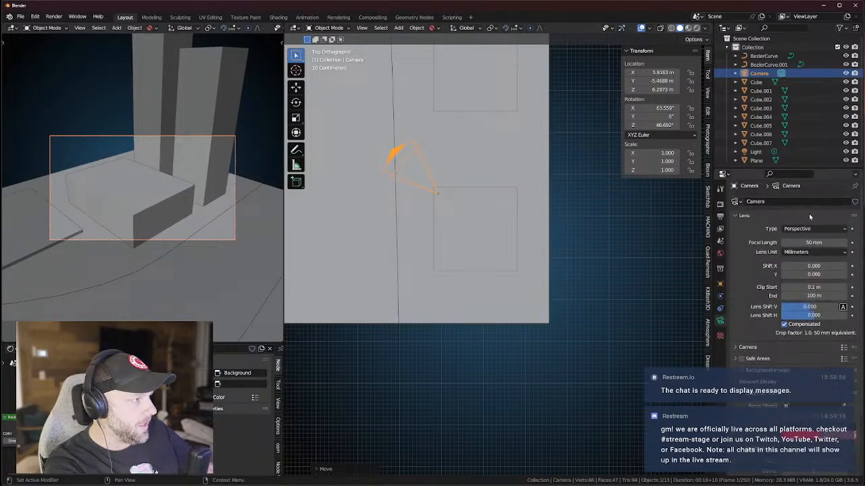
text(16)
key(Return)
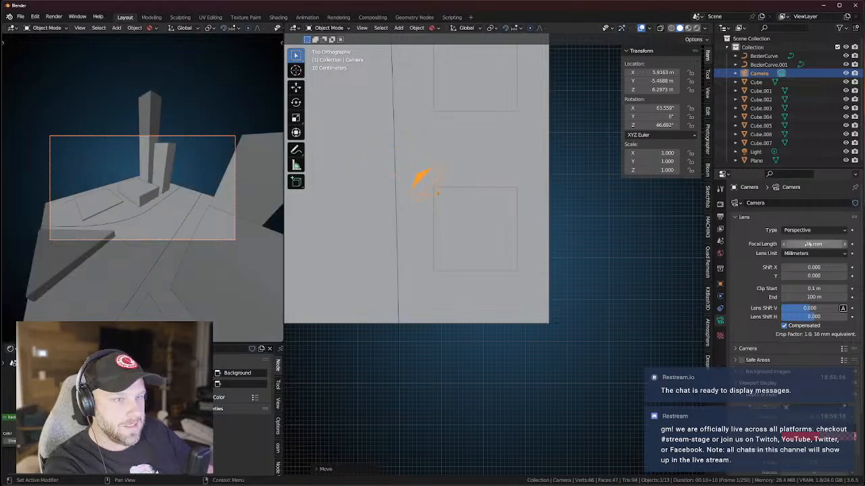
Lower the camera to about Z 3.1032 m and orbit down to eye level beside it.
middle_drag(483, 197, 497, 176)
key(g)
key(z)
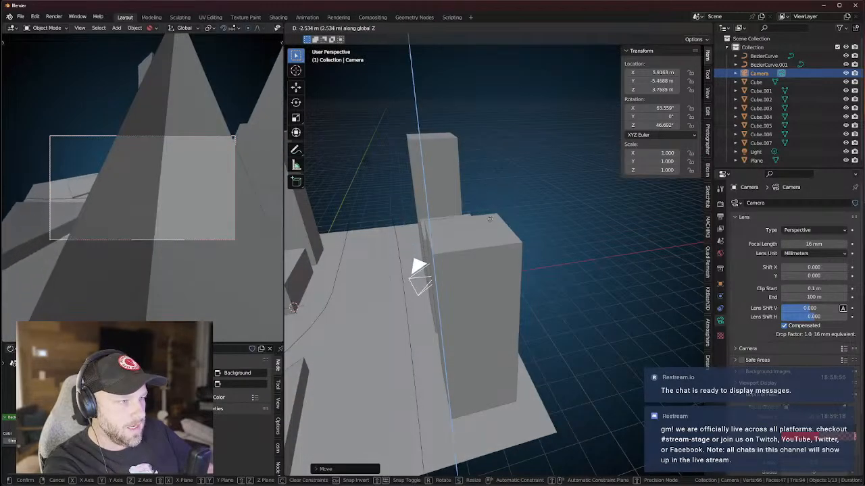
click(483, 240)
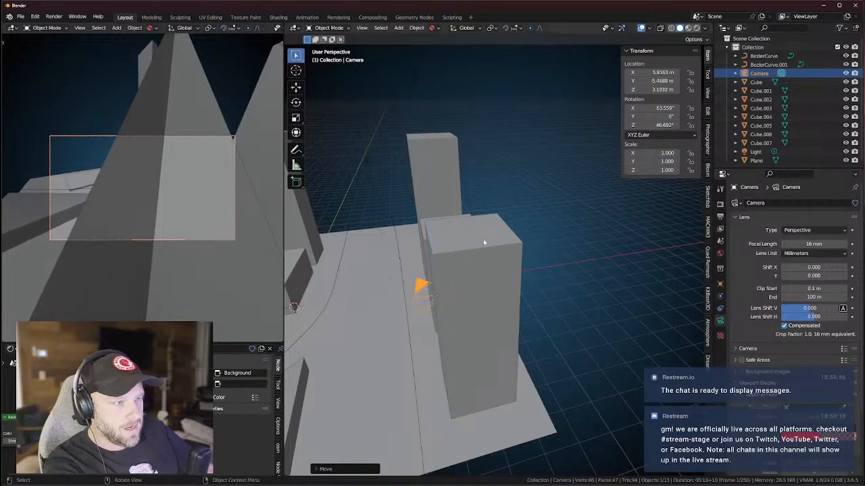
click(562, 271)
middle_drag(562, 271, 556, 304)
scroll(520, 273, up, 4)
middle_drag(439, 338, 567, 246)
middle_drag(517, 343, 503, 327)
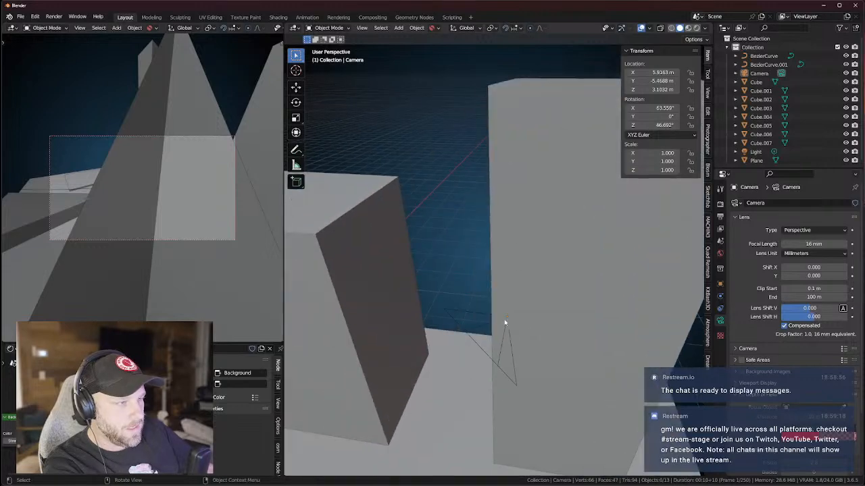
Nudge the camera to about X 5.79 m, Y −5.32 m for a low street-level angle.
click(505, 322)
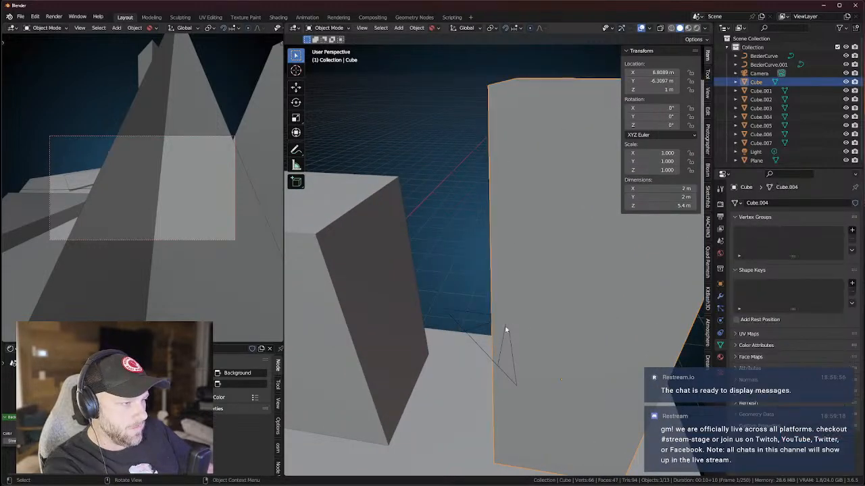
key(g)
key(x)
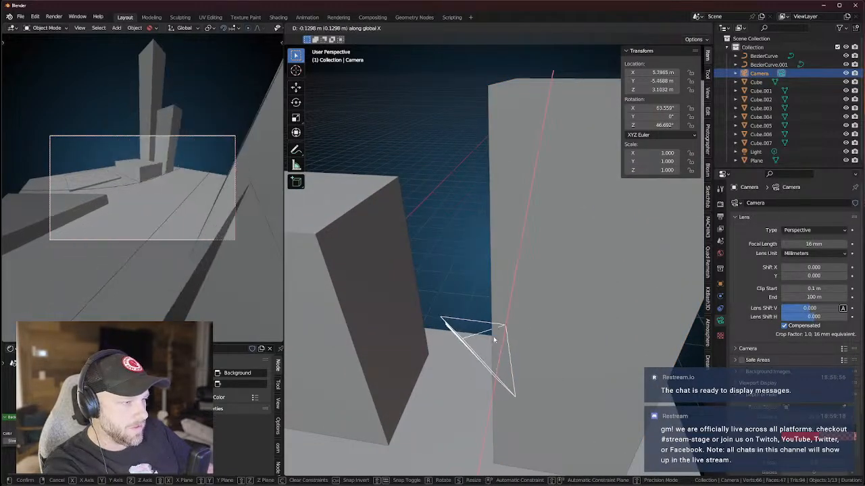
key(y)
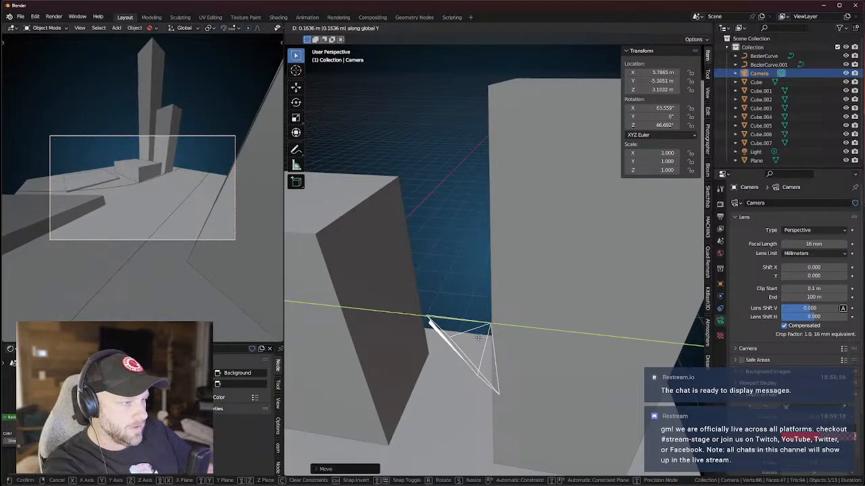
click(479, 337)
middle_drag(479, 337, 447, 314)
Look through the camera, shift it along X, tilt it upward, and set a 14 mm focal length.
key(KP_0)
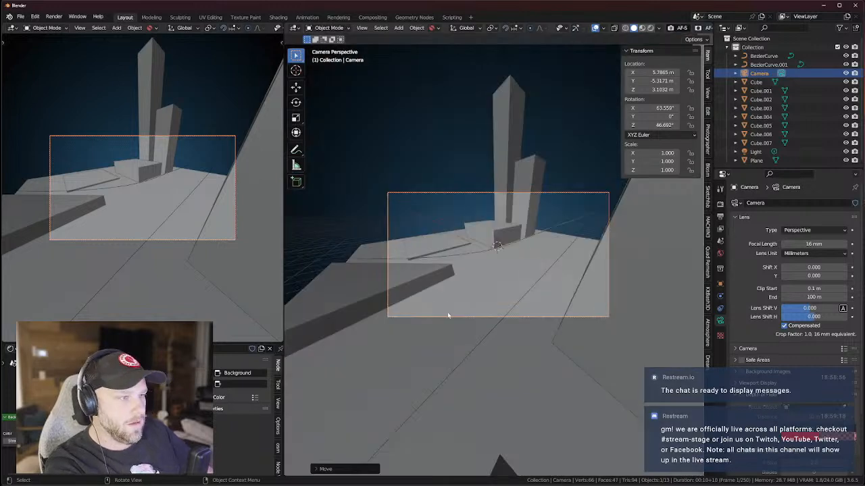
scroll(476, 302, up, 2)
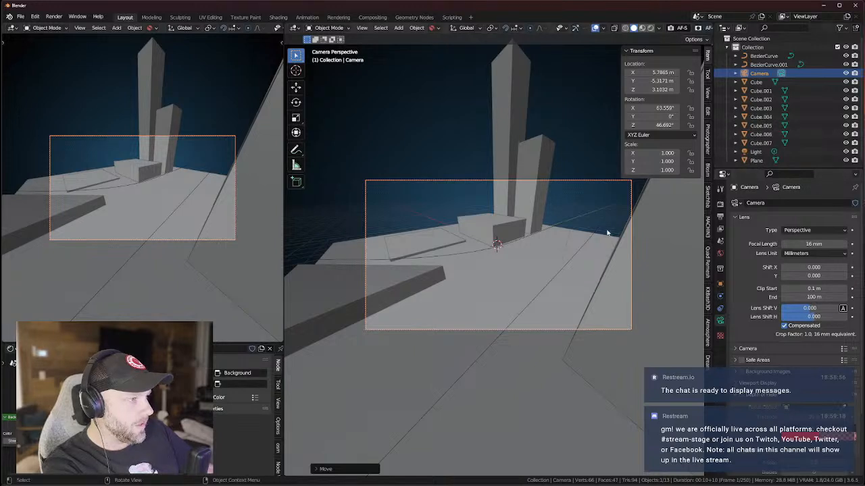
key(g)
key(x)
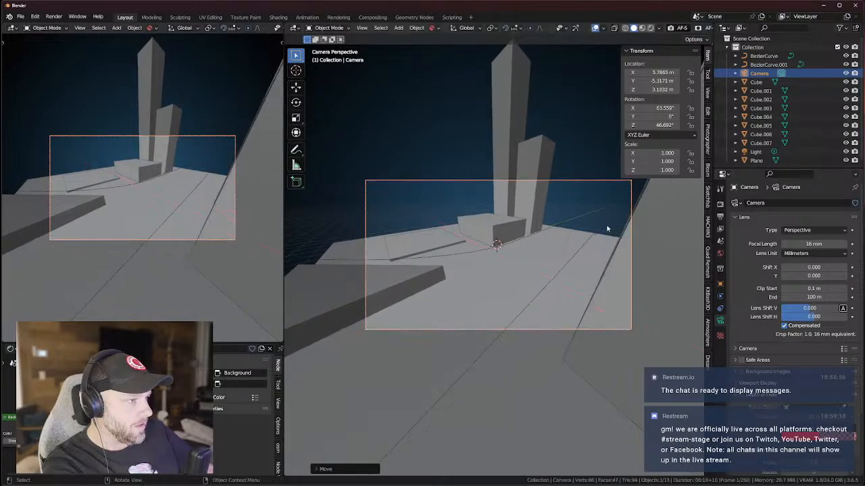
click(607, 224)
key(r)
key(x)
key(x)
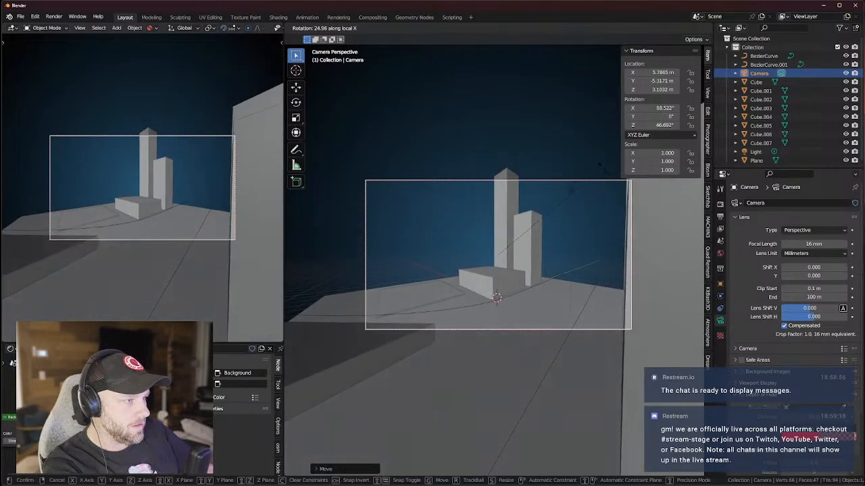
click(601, 165)
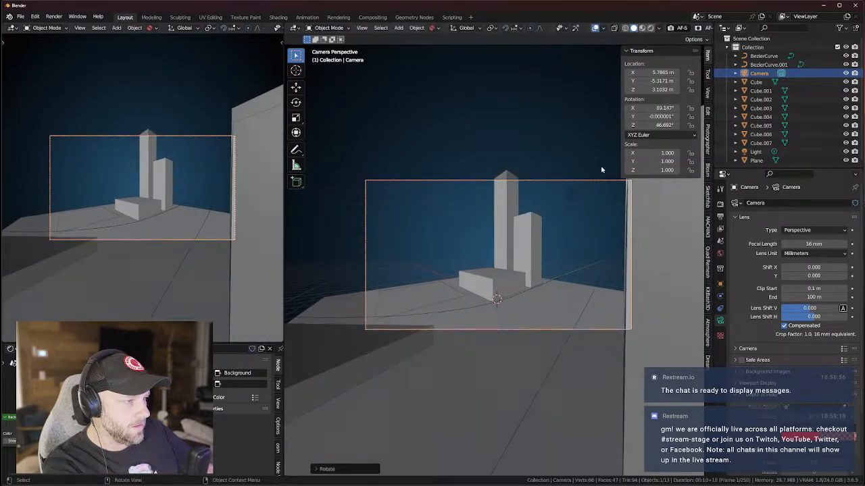
text(14)
key(Return)
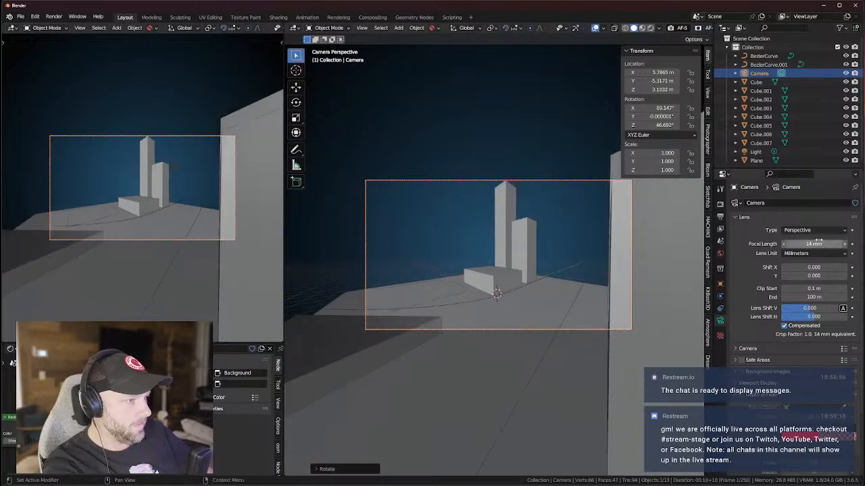
Rotate the camera about Z and X into a level street-height view of the towers.
key(g)
key(z)
key(z)
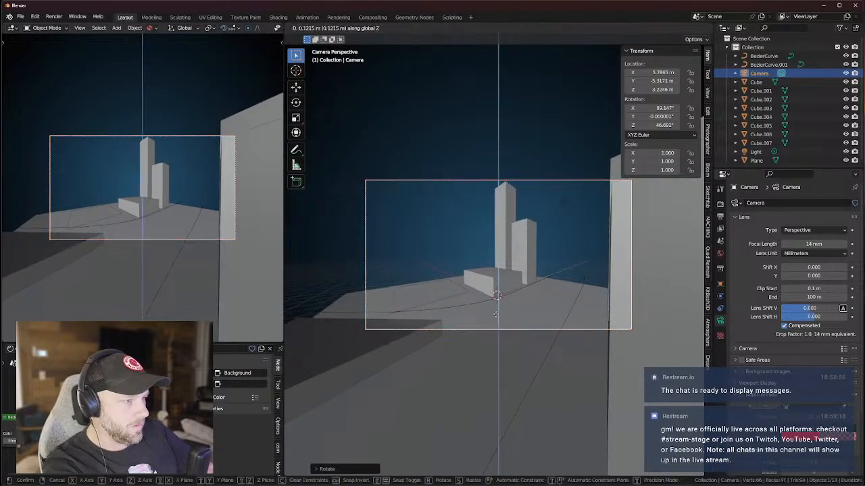
key(r)
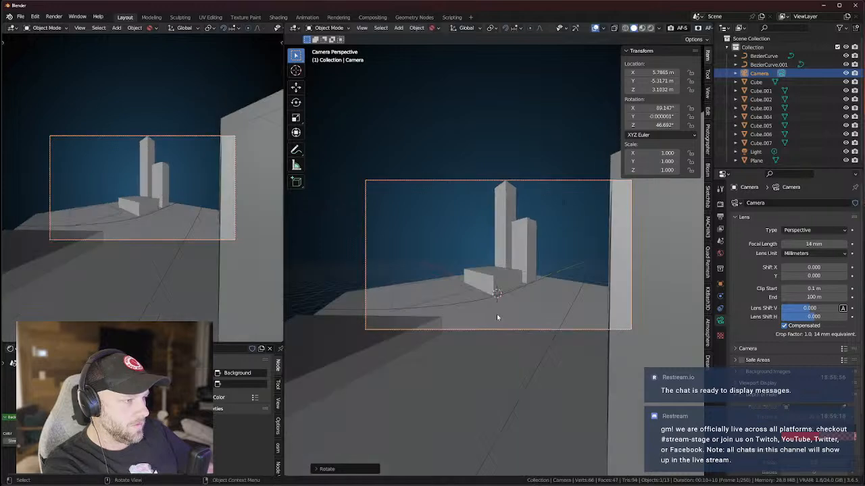
key(z)
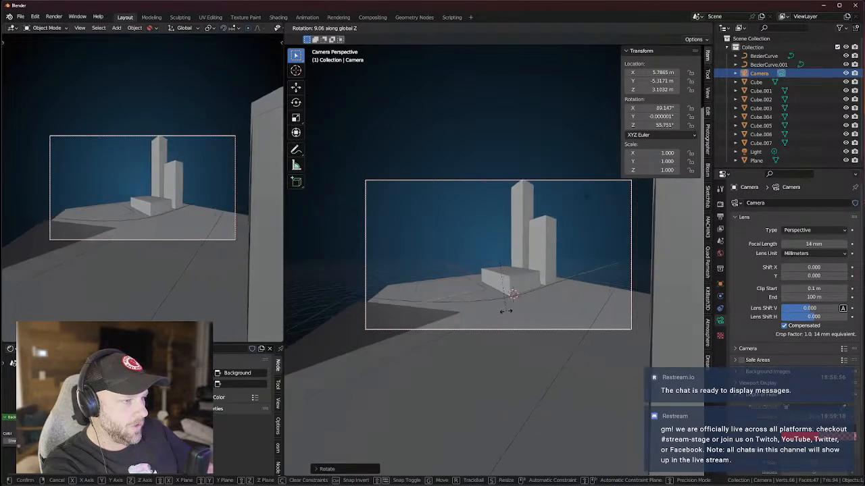
click(502, 314)
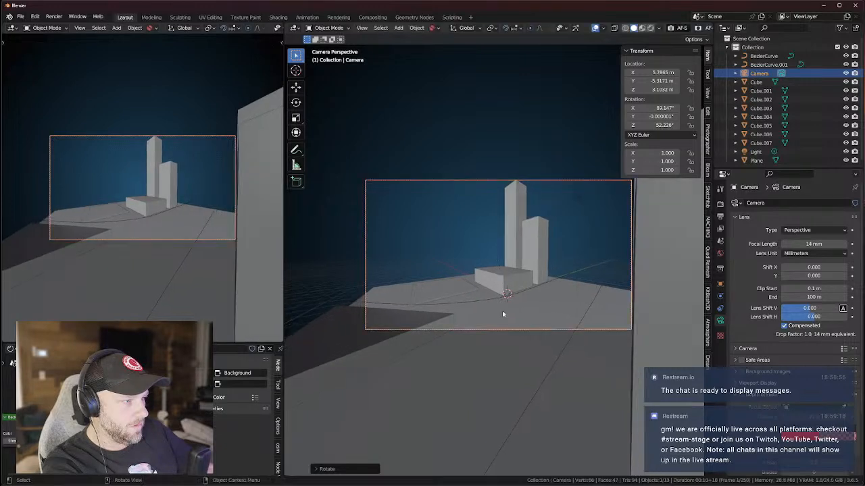
key(r)
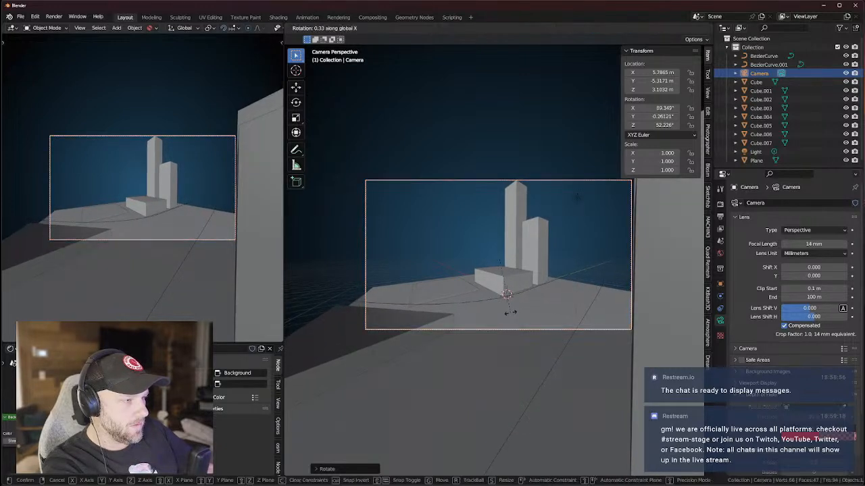
key(x)
key(x)
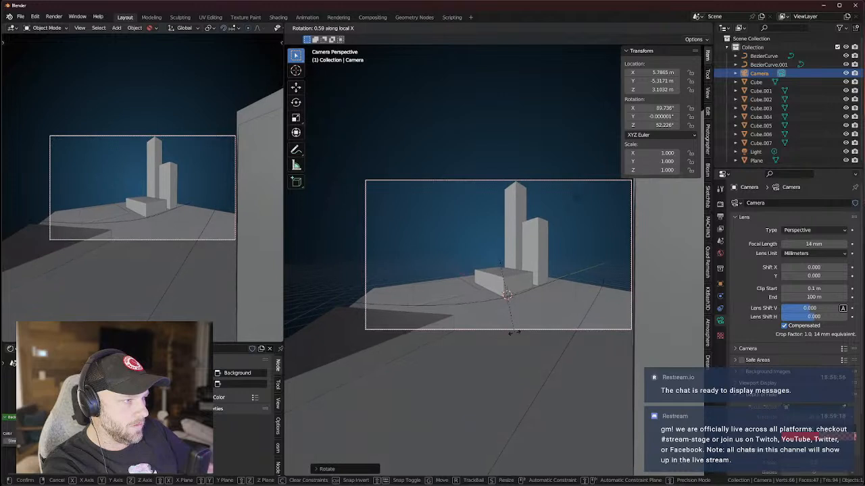
click(512, 321)
key(r)
key(z)
key(z)
key(z)
key(z)
key(z)
key(x)
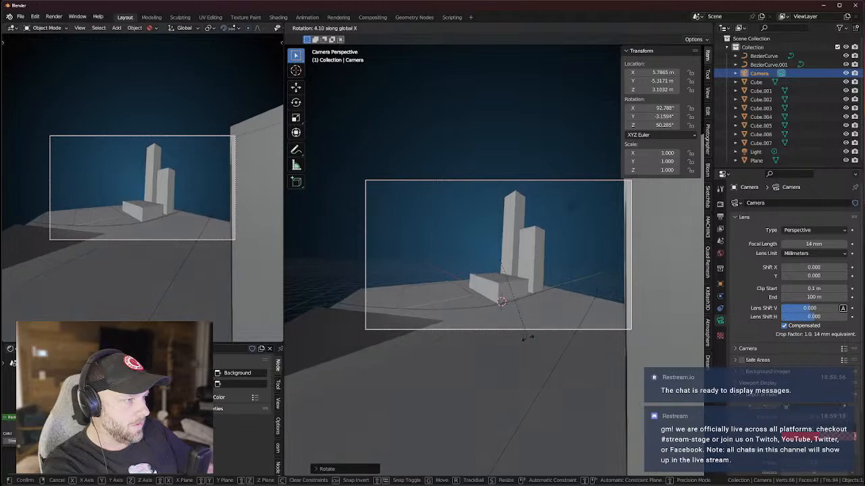
click(528, 342)
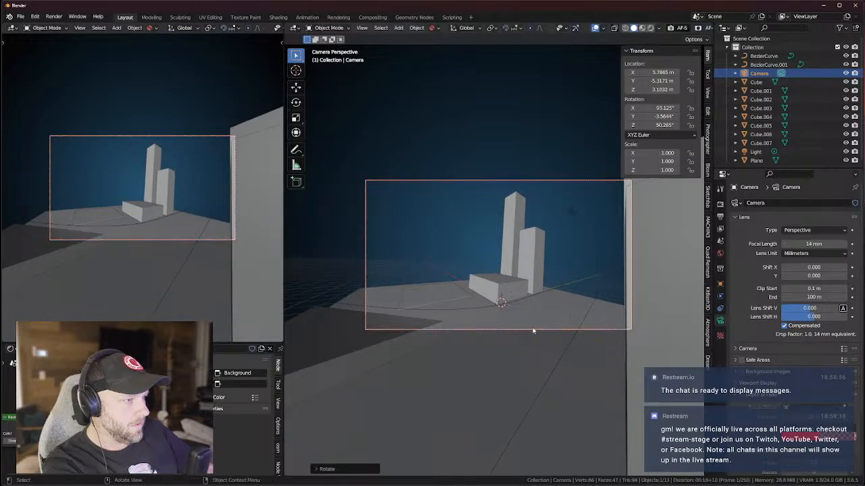
Deselect the camera and orbit out of camera view around the buildings.
click(522, 141)
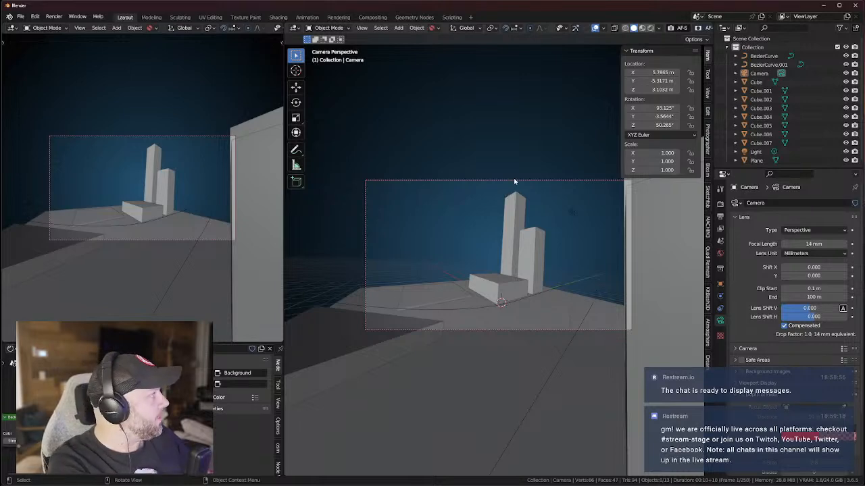
middle_drag(514, 181, 556, 231)
scroll(554, 230, up, 5)
middle_drag(340, 214, 485, 236)
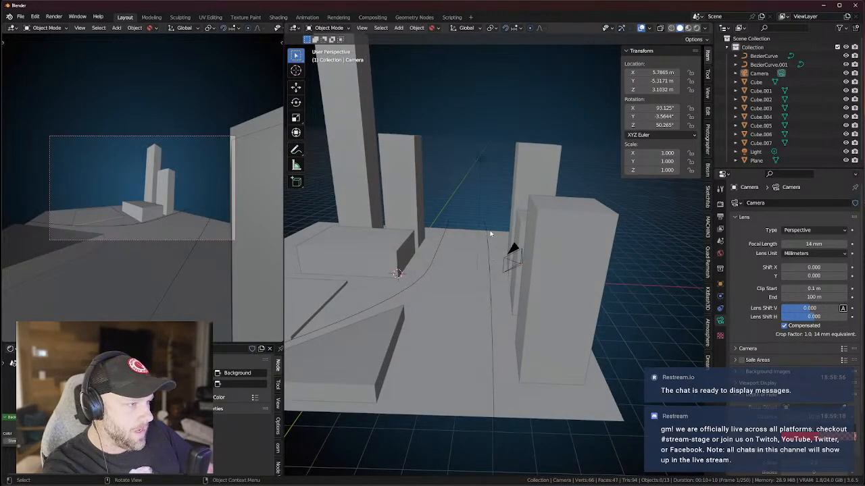
click(493, 362)
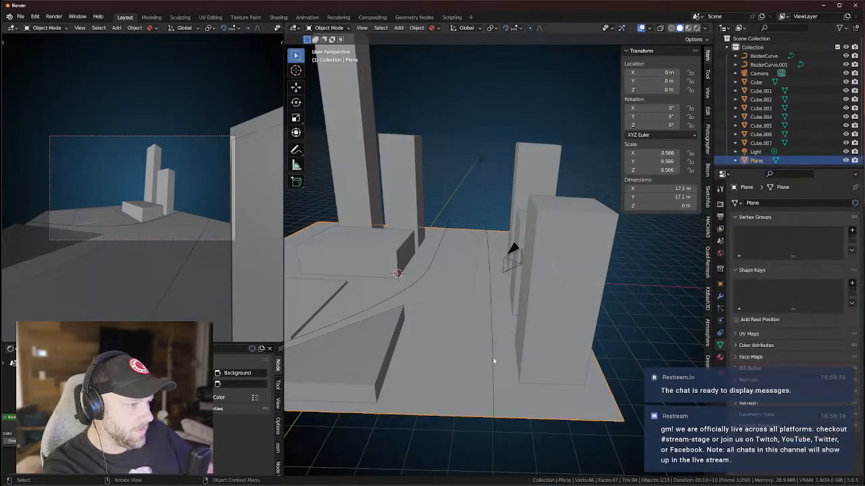
click(493, 361)
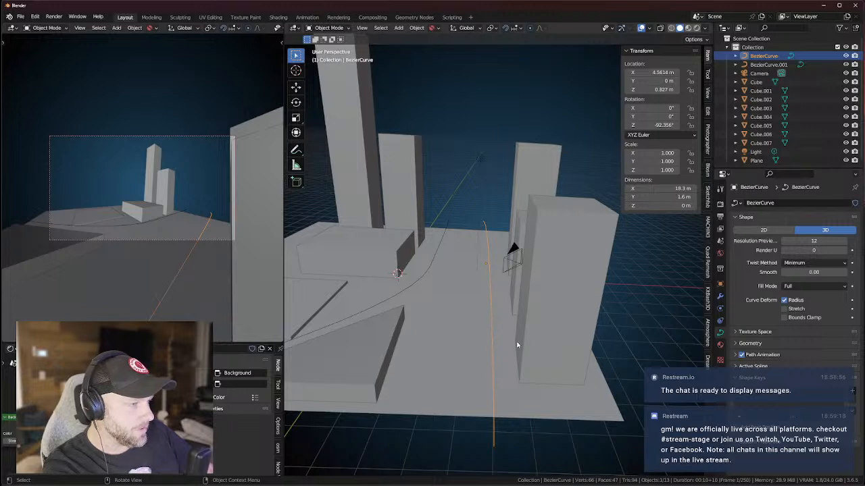
middle_drag(517, 353, 481, 265)
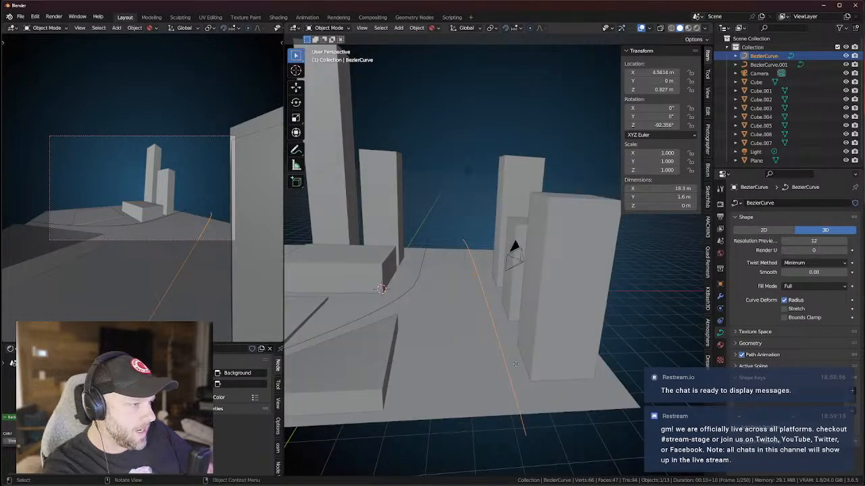
key(g)
key(z)
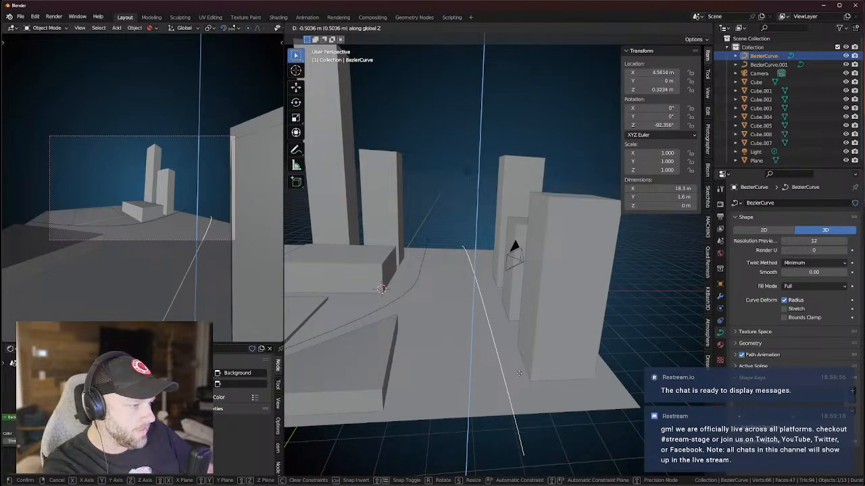
click(519, 375)
middle_drag(521, 356, 456, 307)
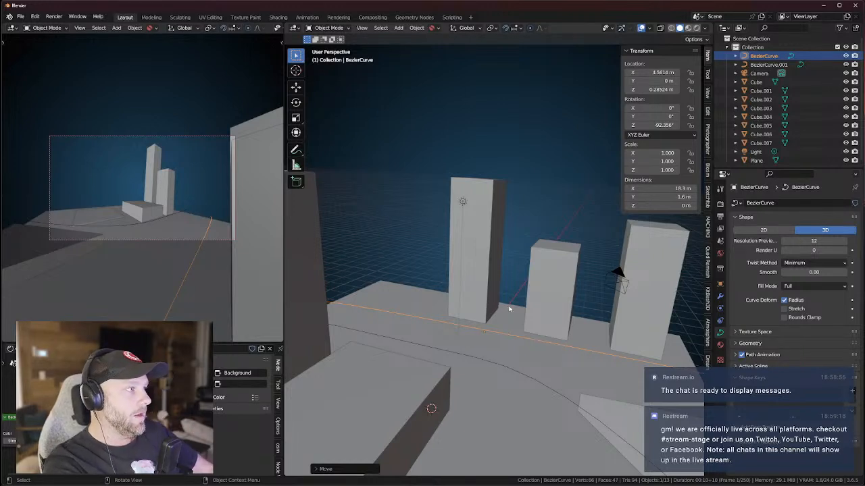
middle_drag(522, 272, 438, 368)
click(564, 288)
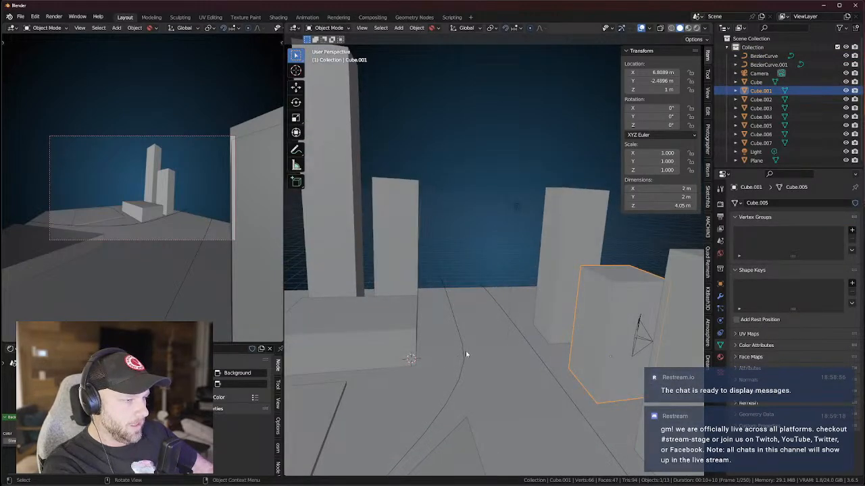
click(466, 353)
key(g)
key(z)
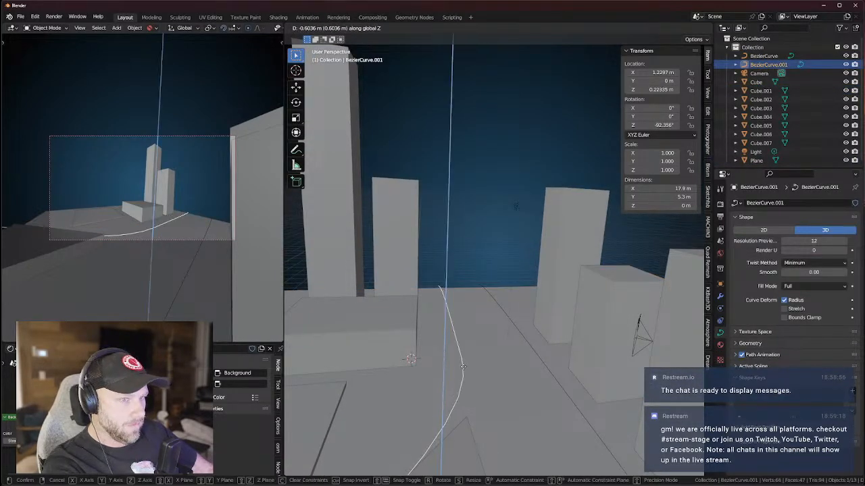
click(463, 366)
middle_drag(465, 366, 570, 247)
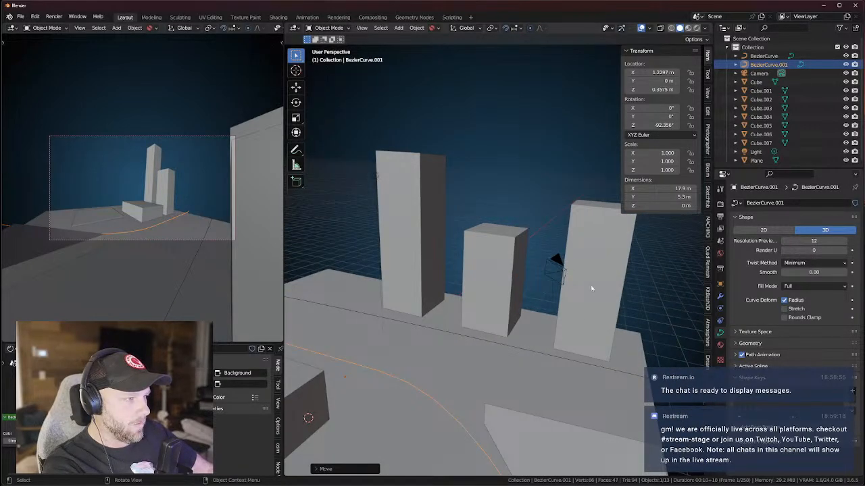
middle_drag(535, 365, 382, 307)
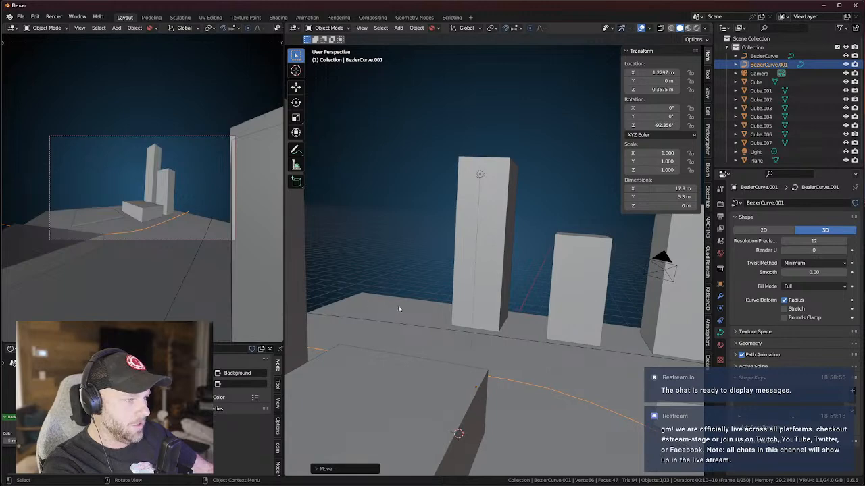
middle_drag(507, 334, 454, 327)
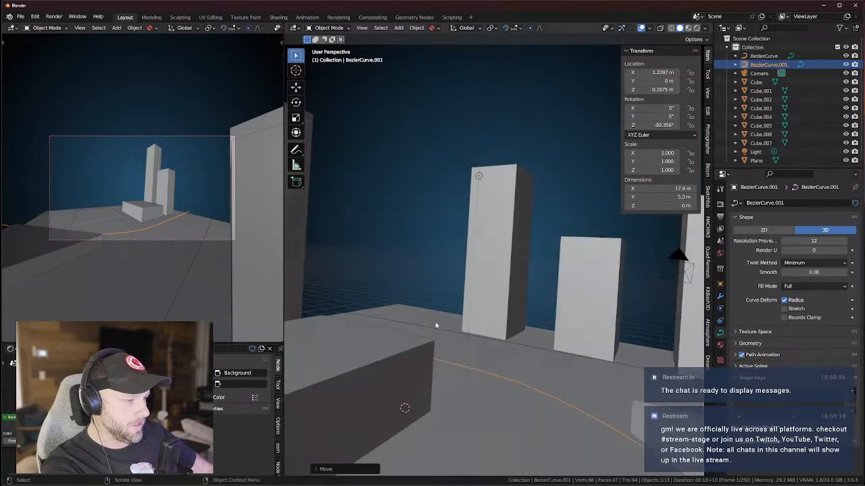
middle_drag(404, 408, 370, 405)
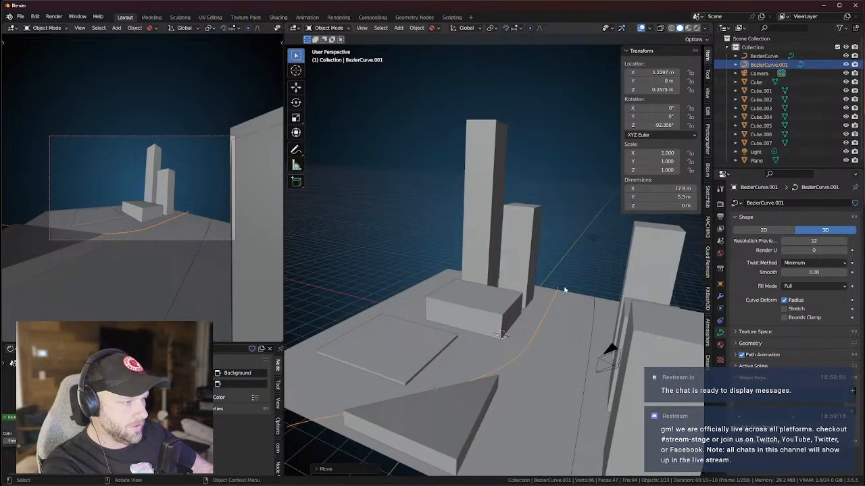
middle_drag(520, 386, 442, 418)
Select the flat square lot slab and slide one of its sides along Y in Edit Mode.
click(433, 420)
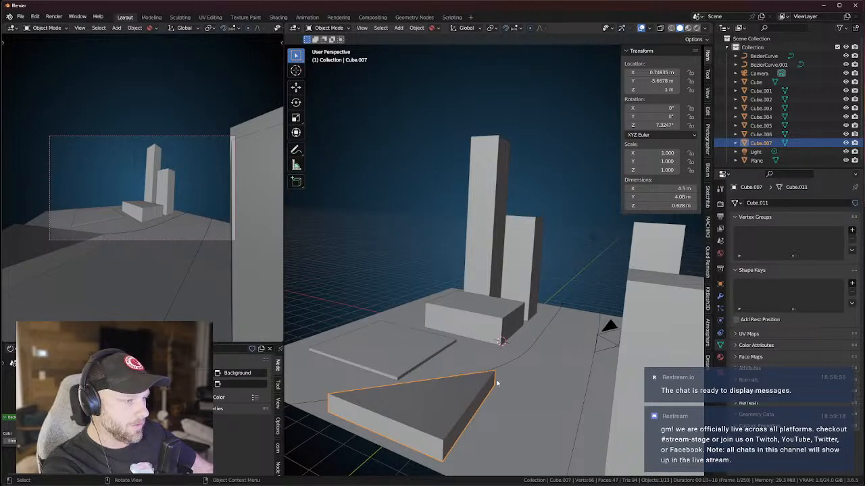
middle_drag(520, 378, 483, 363)
click(479, 366)
key(Tab)
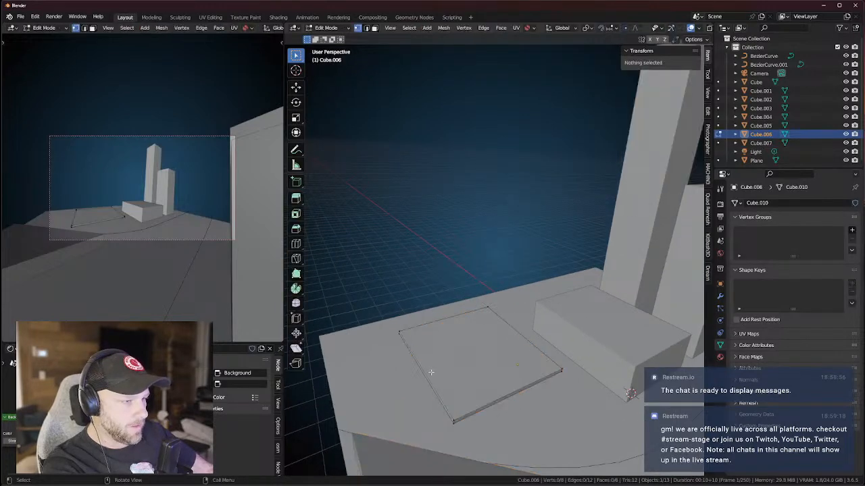
key(3)
click(431, 383)
key(g)
key(y)
click(398, 393)
Slide another edge of the slab along X and return to Object Mode.
key(alt+a)
click(479, 413)
key(g)
key(x)
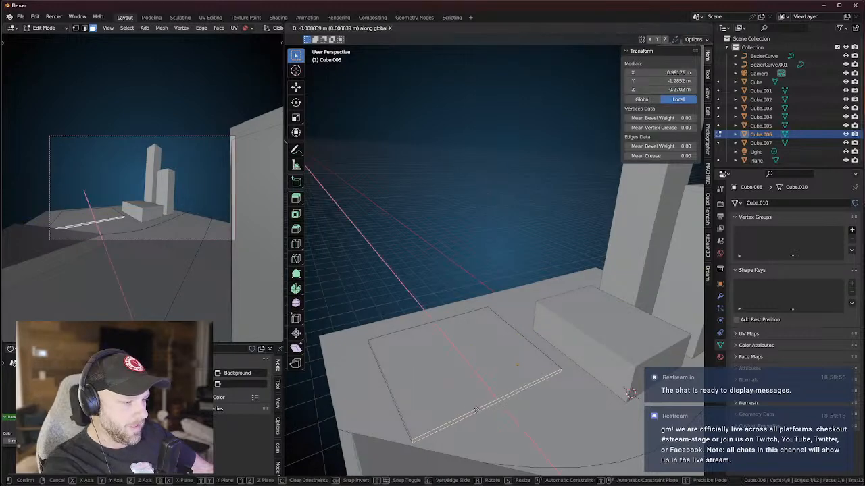
click(471, 400)
key(Tab)
Select the low box building Cube.005 and orbit to a level view of the blocks.
middle_drag(498, 396, 500, 256)
click(516, 370)
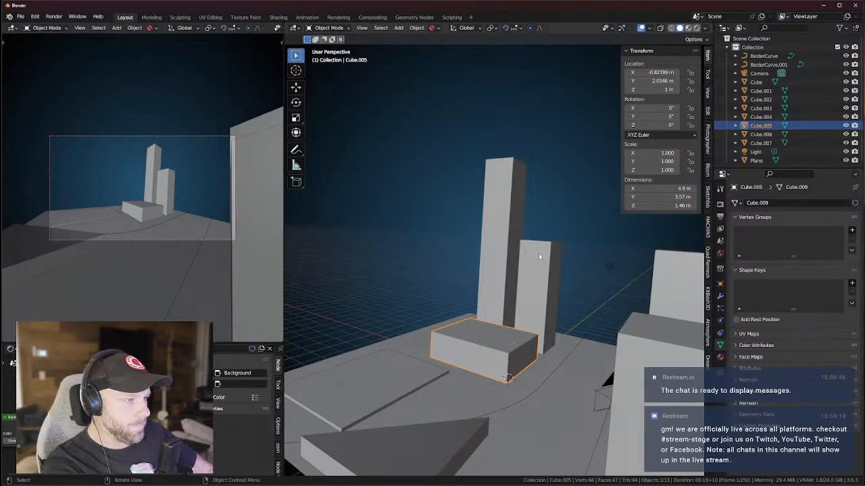
middle_drag(484, 313, 471, 306)
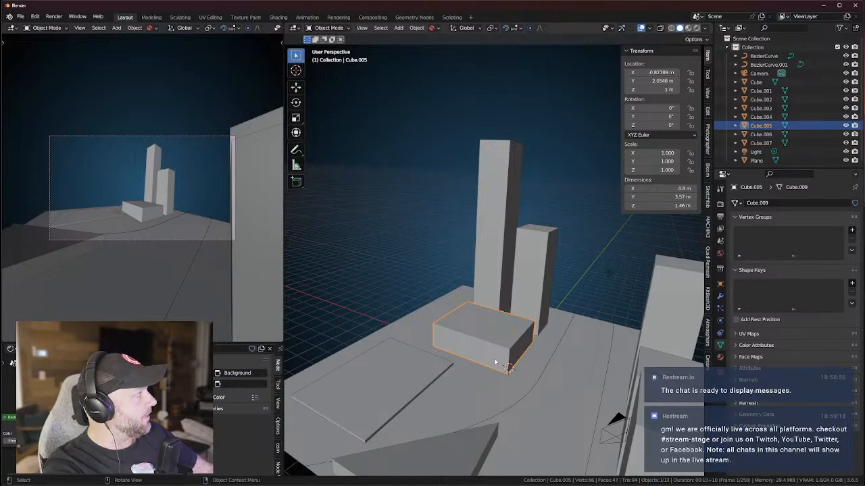
middle_drag(495, 363, 453, 291)
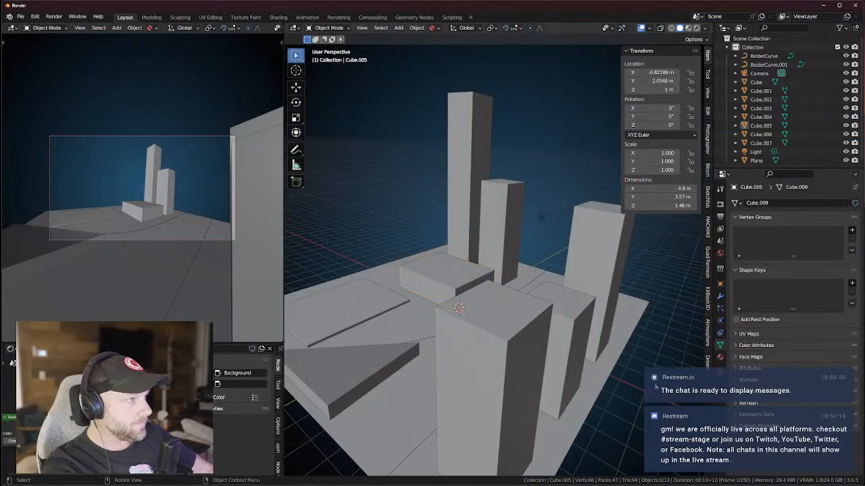
click(20, 16)
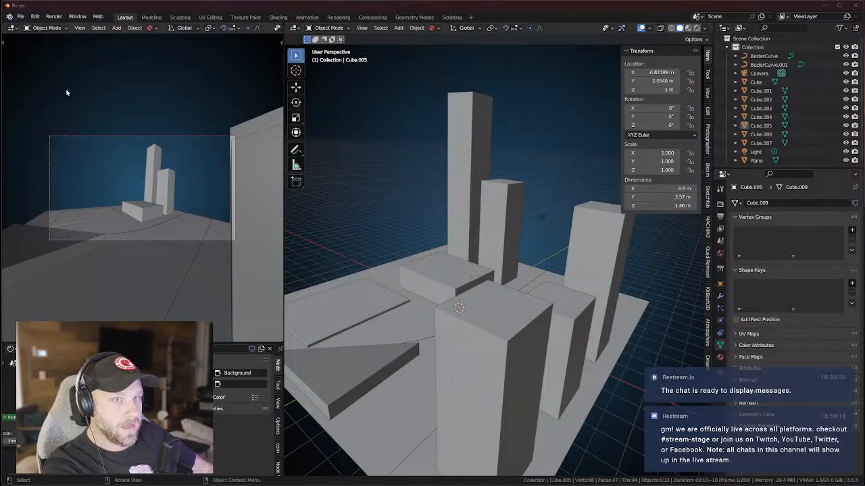
In Save As, browse to CAFO - Nov 2023\09 - The AI City\02 - WORKING and bookmark it.
click(34, 85)
click(337, 135)
click(338, 134)
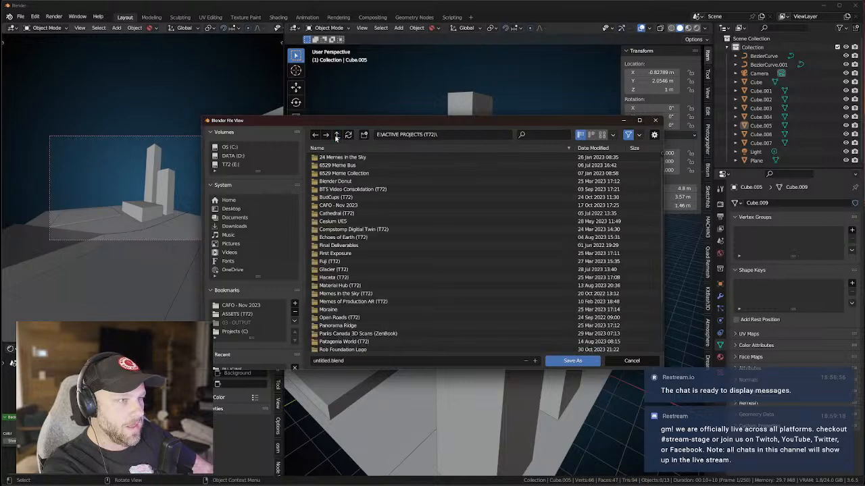
double_click(337, 205)
click(335, 230)
double_click(336, 230)
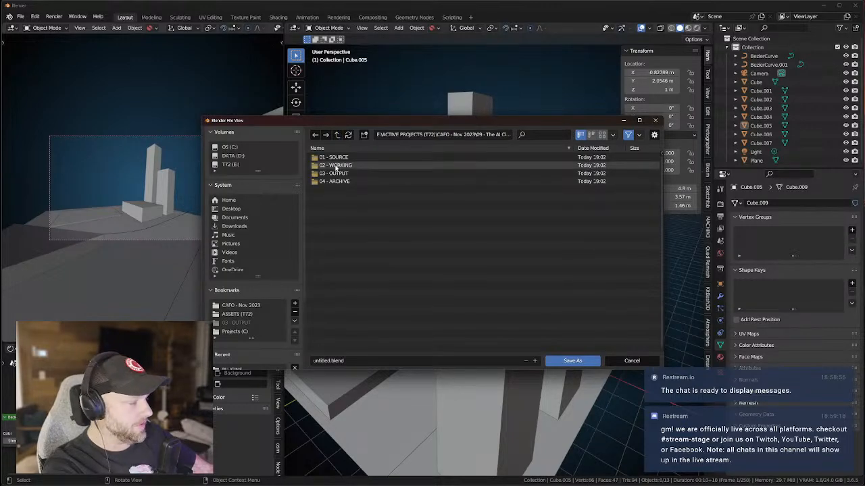
double_click(335, 165)
right_click(332, 185)
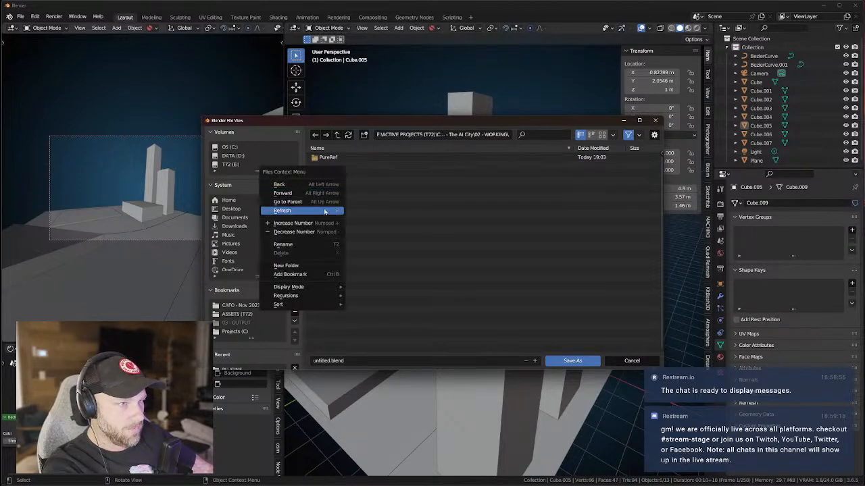
click(291, 273)
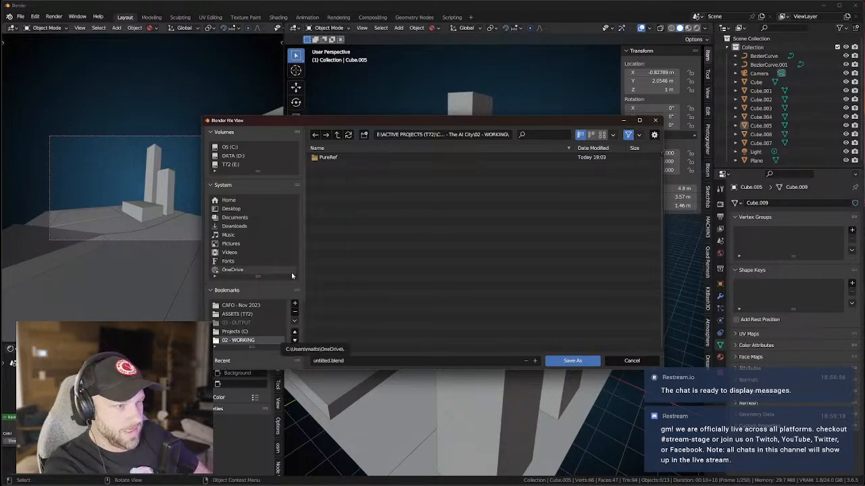
Create a new folder named 'Blender' inside 02 - WORKING and open it.
right_click(354, 223)
click(314, 232)
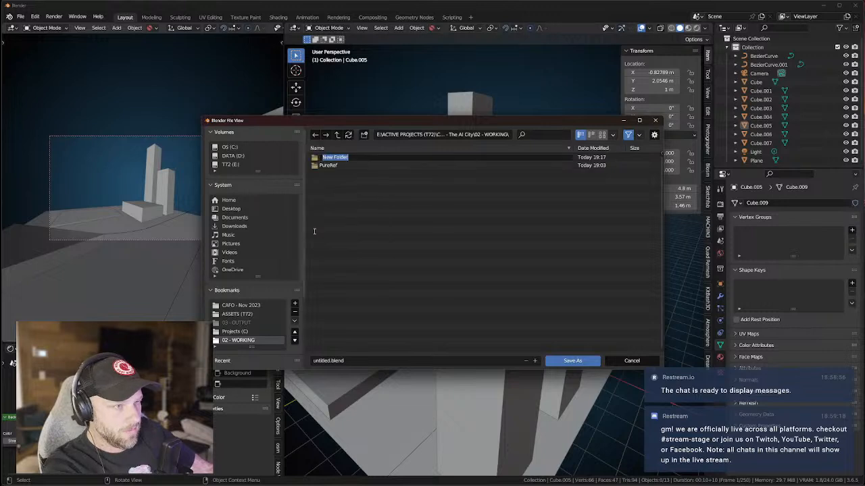
text(Blender)
key(Return)
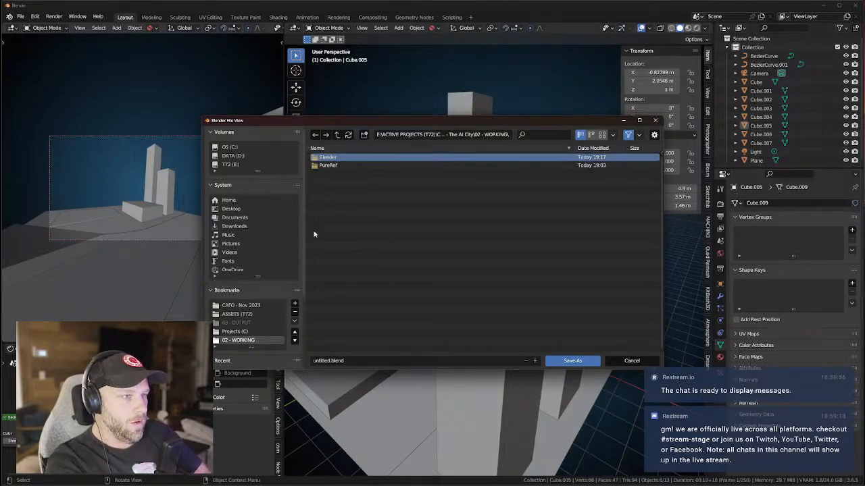
double_click(327, 157)
Name the file '09 - The AI City' and save the scene.
click(325, 361)
double_click(325, 360)
text(09)
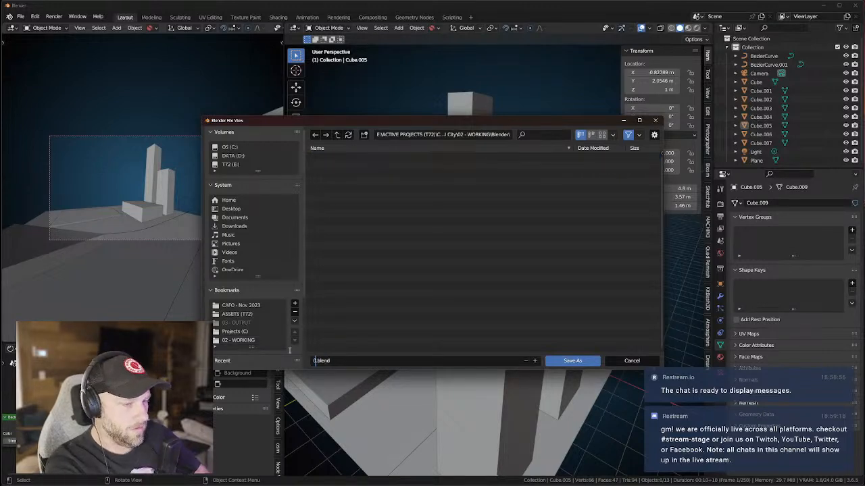
text( - The AI City)
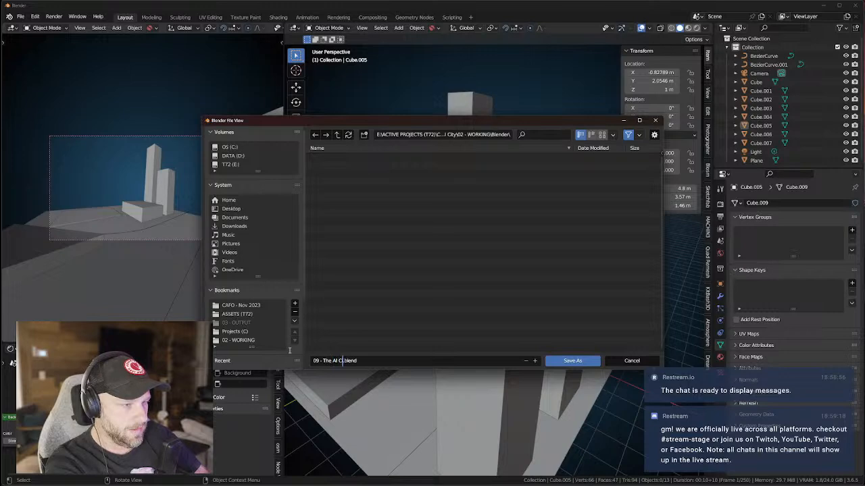
key(Return)
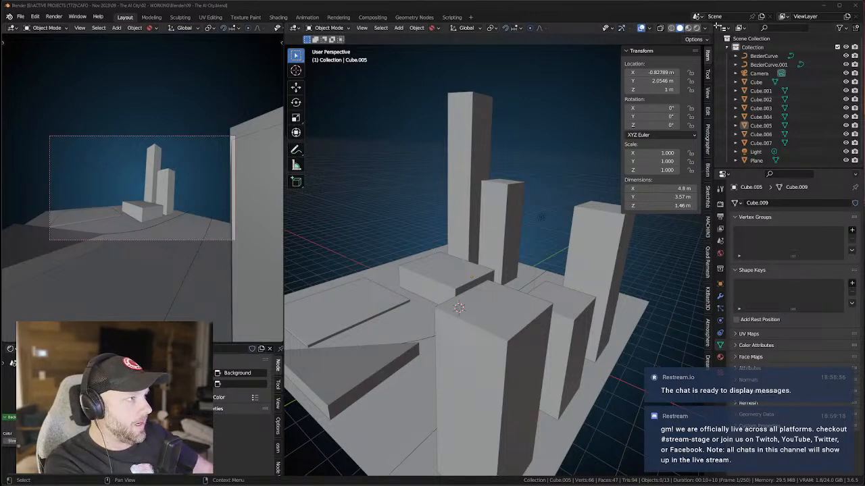
Split the Outliner area into two stacked editors from its top-left corner.
drag(714, 25, 730, 127)
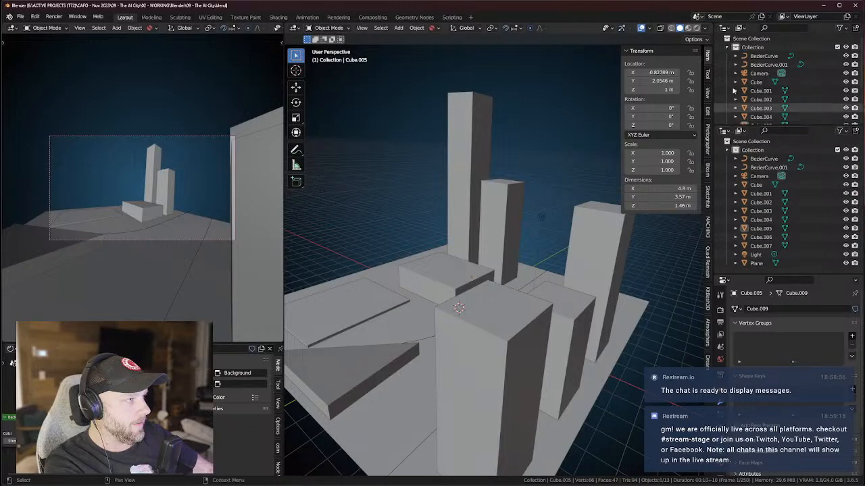
Make the top area a Text Editor with a new text headed '09 - The AI City'.
click(724, 28)
click(726, 29)
click(725, 29)
click(593, 51)
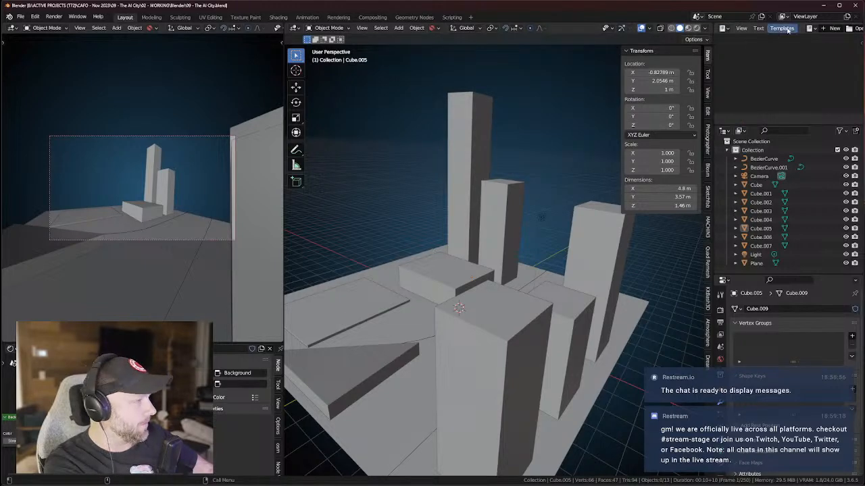
click(831, 28)
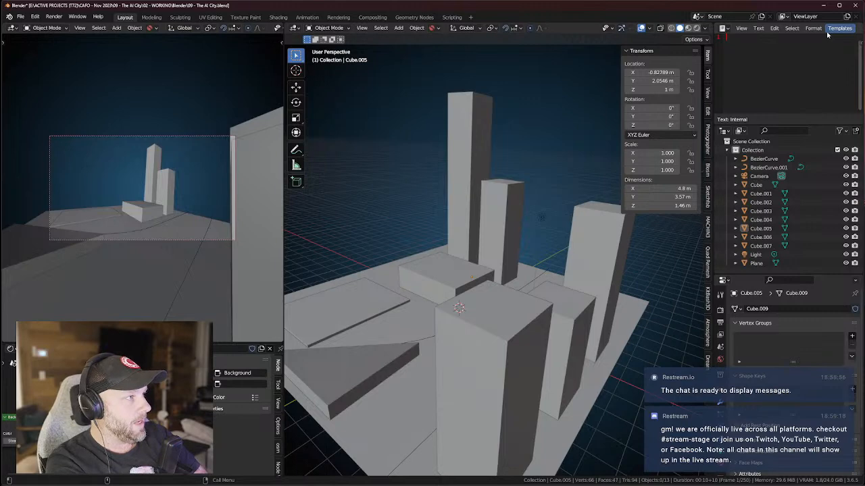
text(0)
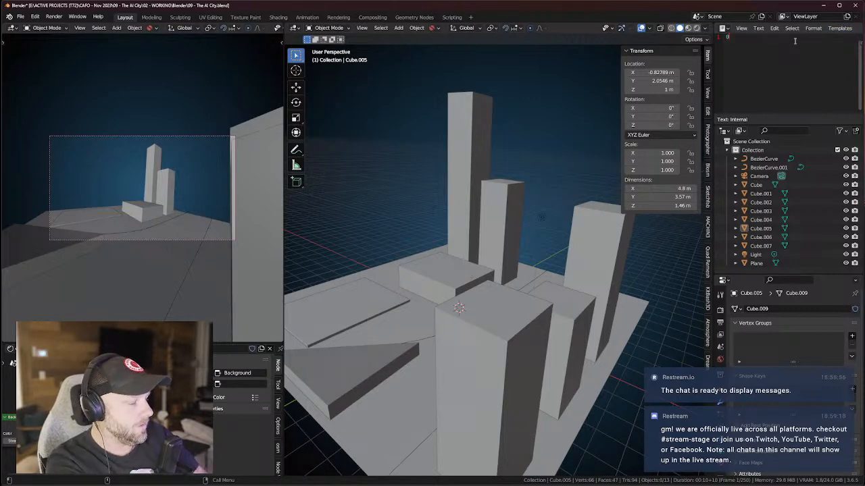
text(90 - The AI City)
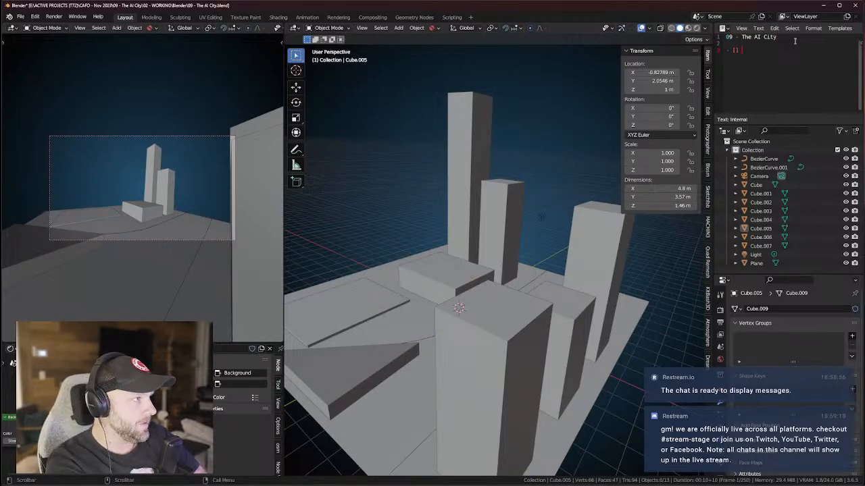
click(746, 32)
Save the text as 'Project Data' two folders up, in 09 - The AI City.
mouse_move(758, 28)
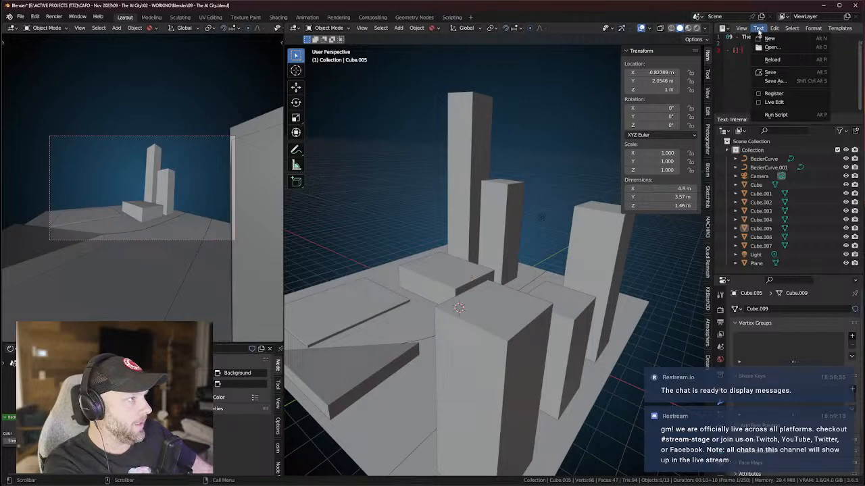
click(777, 82)
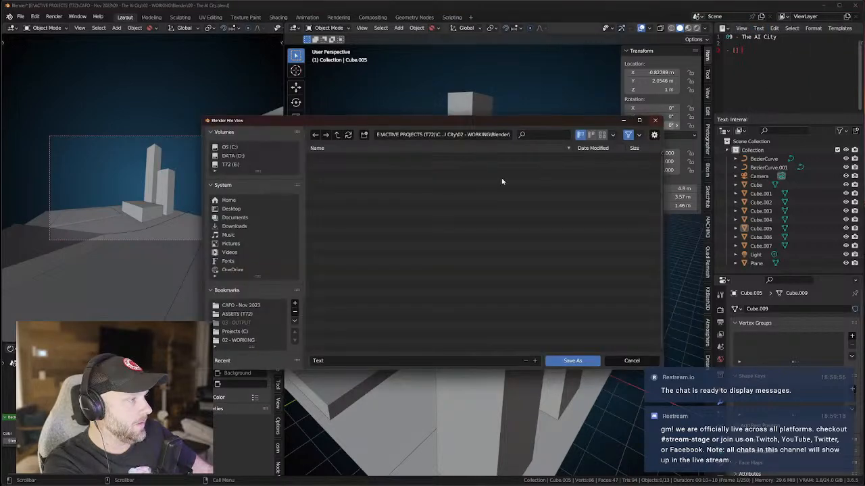
click(336, 135)
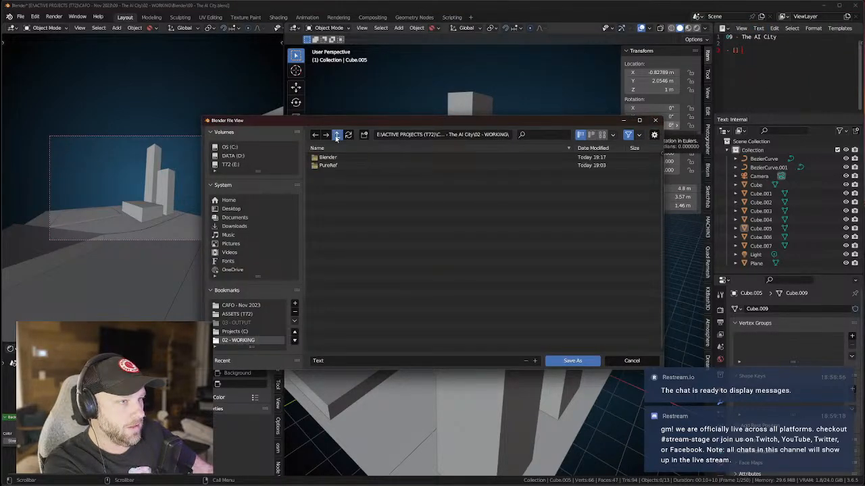
click(337, 137)
click(323, 360)
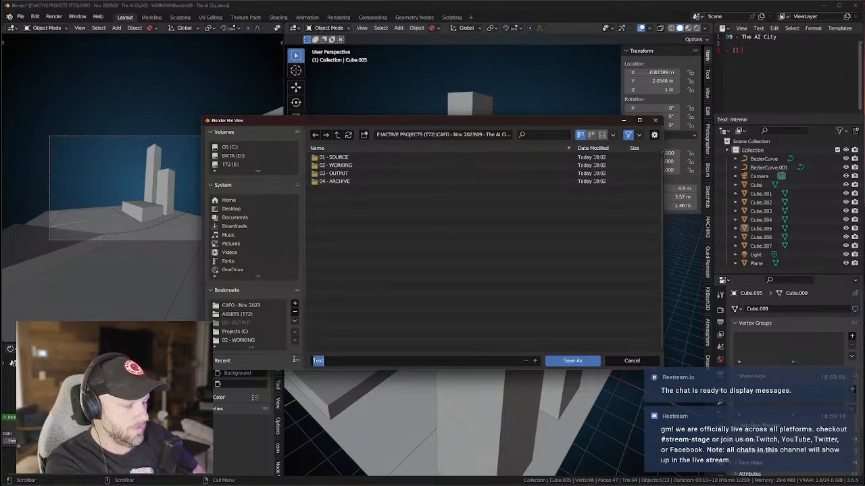
text(Proj)
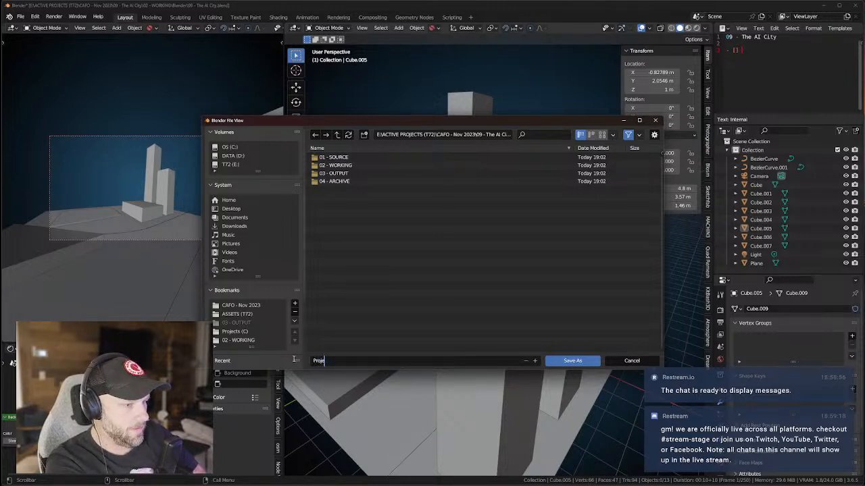
text(ect Data)
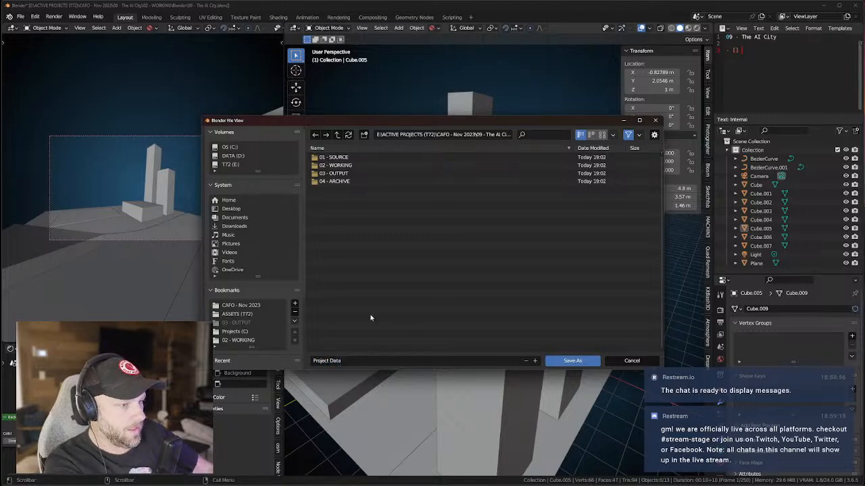
click(572, 360)
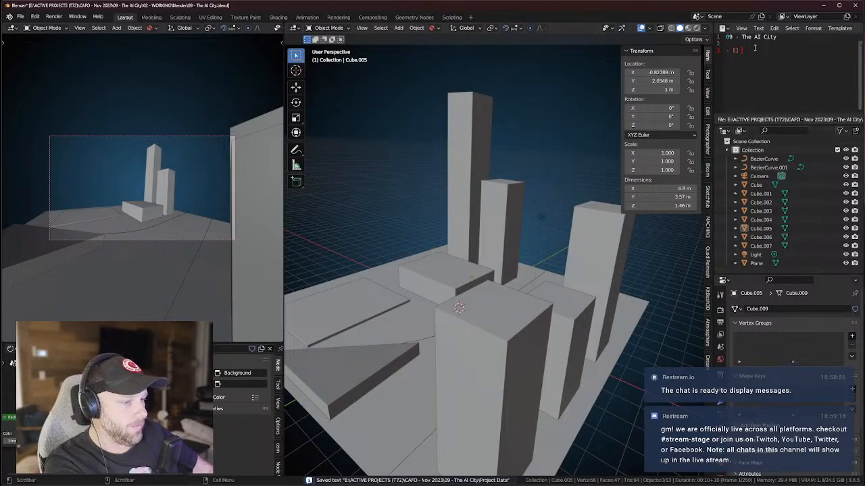
Add checklist items 'make blockout of imagined city', 'find matching real world location', 'experiment with img2img'.
text(ma)
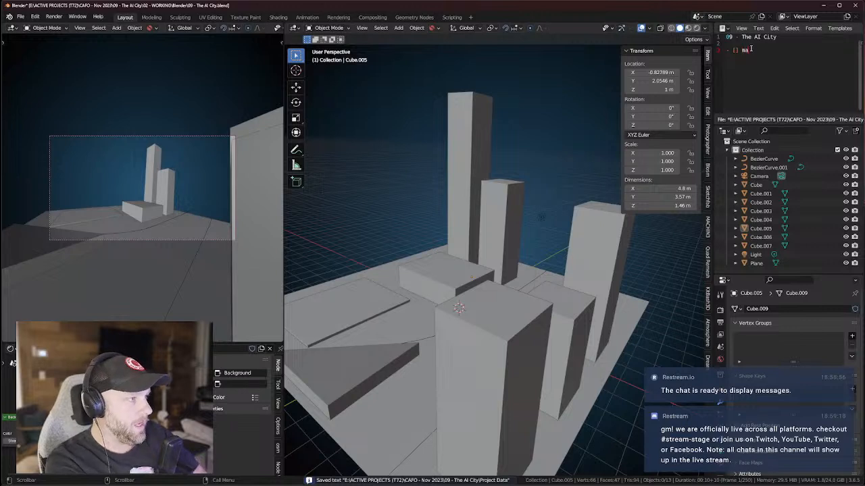
text(ke blockout of)
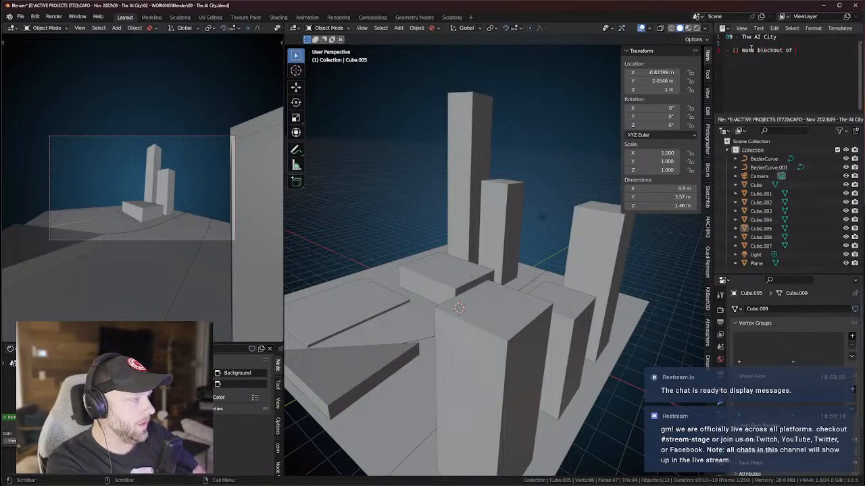
text( imagined city)
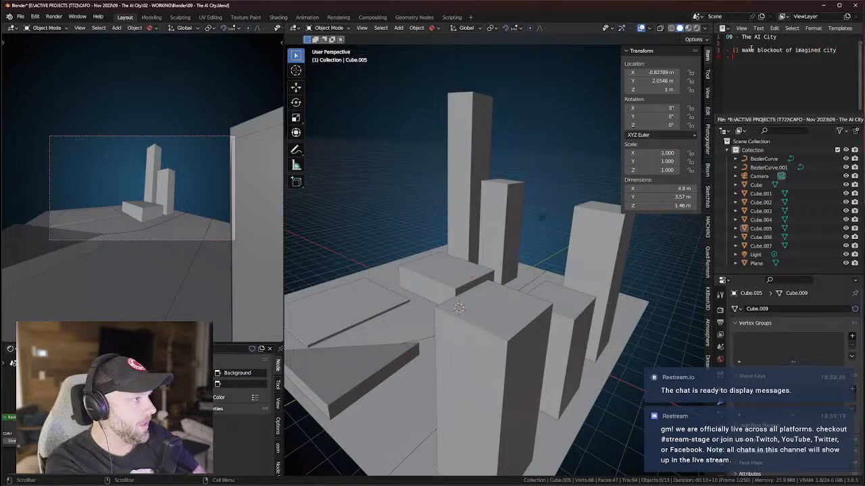
text([])
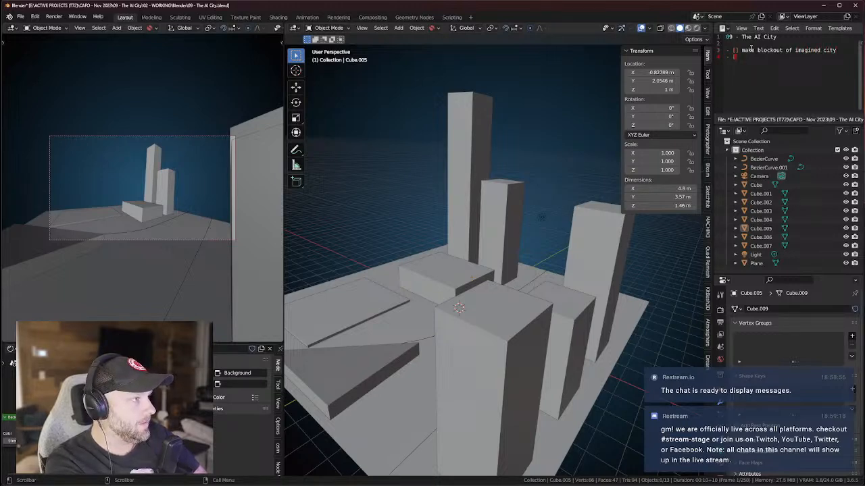
text( fina)
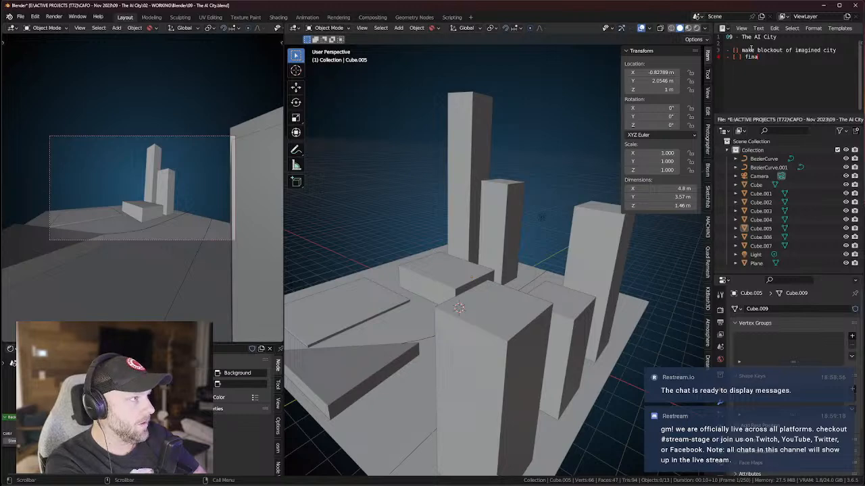
text( matching real wor)
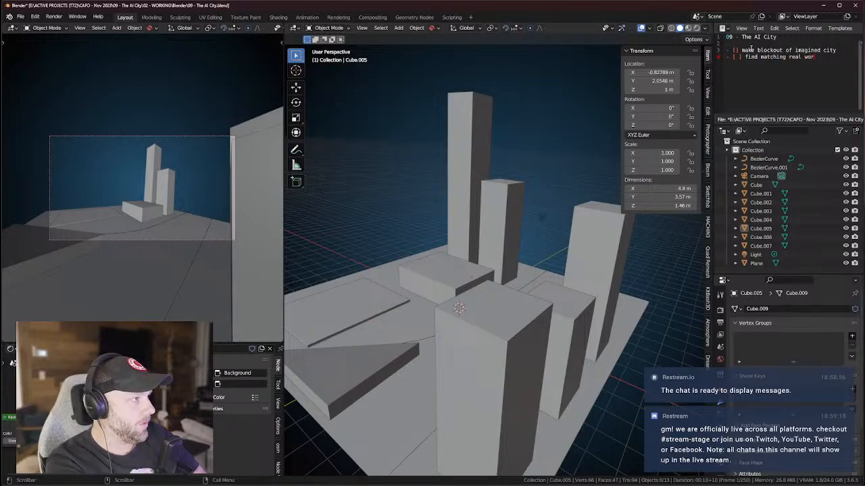
text(ld location)
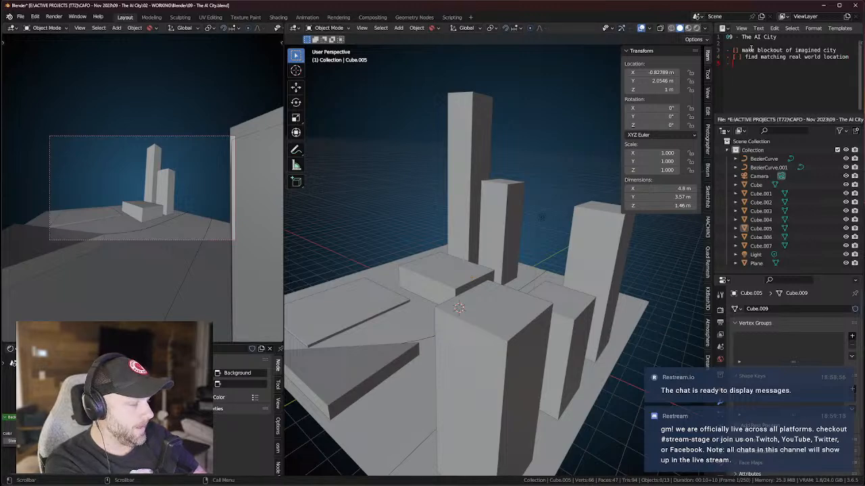
key(Up)
key(Up)
key(Left)
key(Down)
text(expl)
text(riment with)
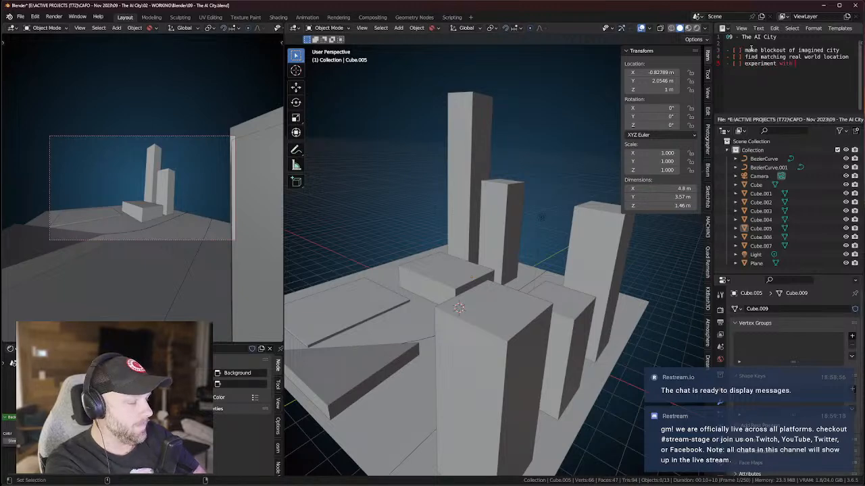
text( img2img)
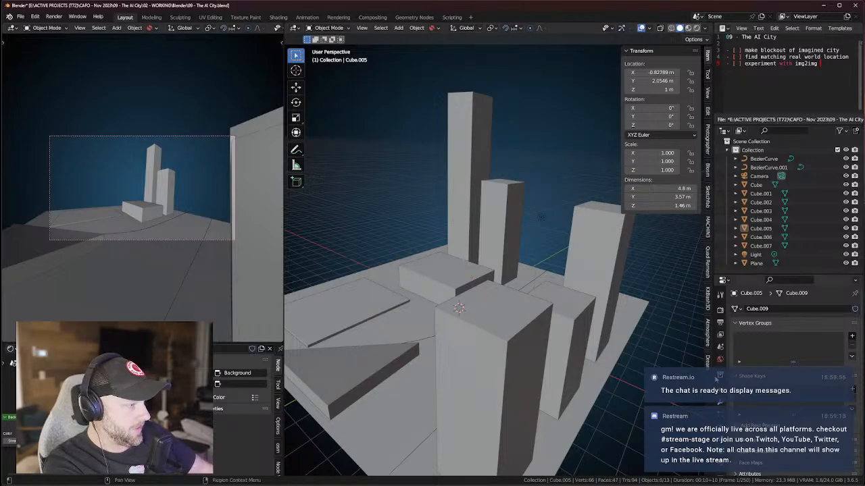
click(708, 364)
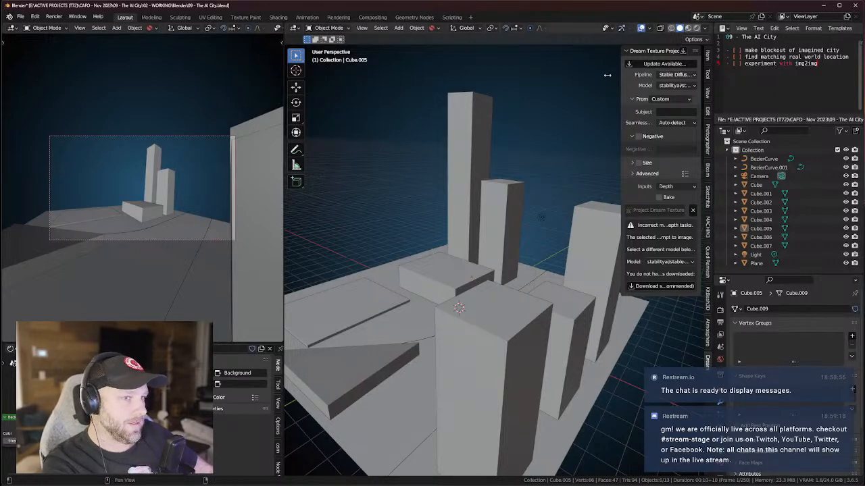
middle_drag(511, 214, 489, 204)
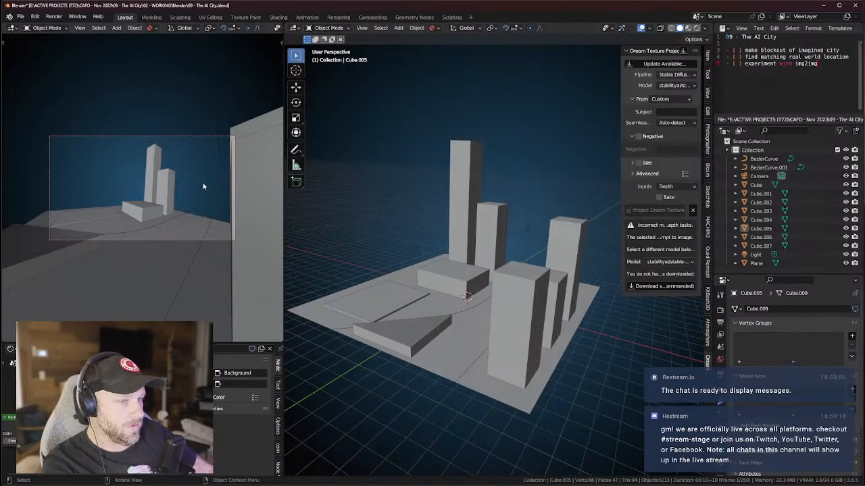
scroll(204, 183, up, 2)
scroll(209, 186, down, 1)
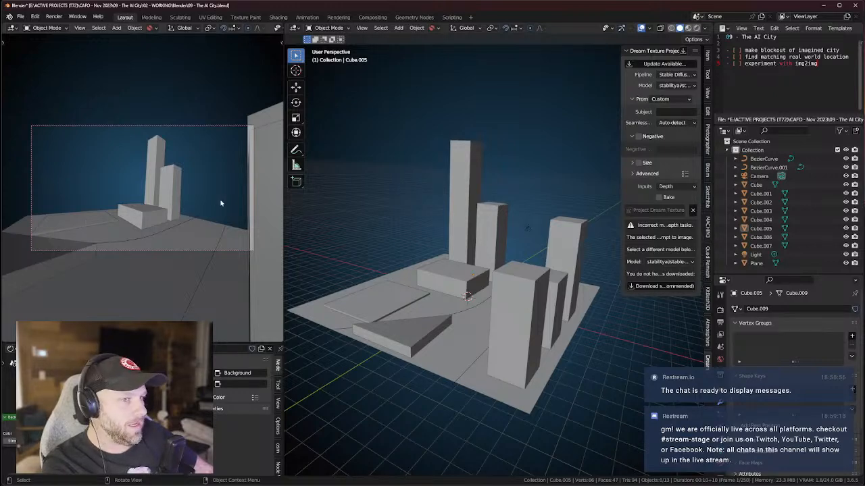
middle_drag(442, 266, 573, 290)
scroll(561, 296, up, 5)
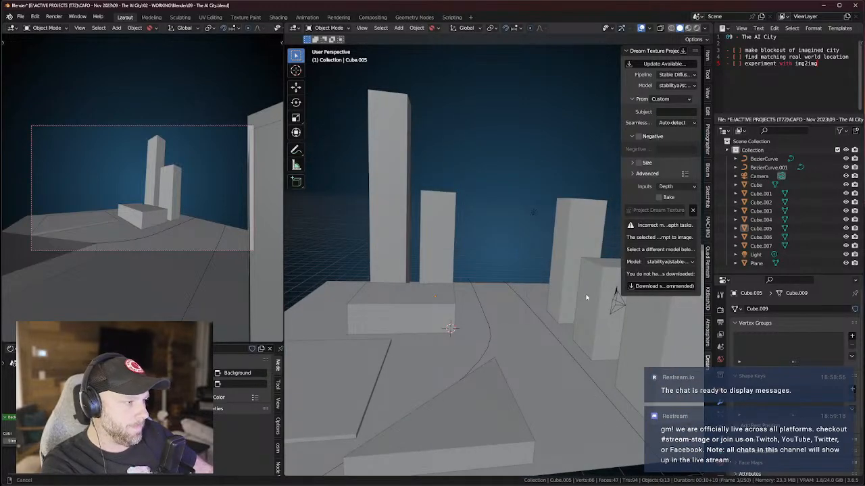
scroll(519, 295, up, 1)
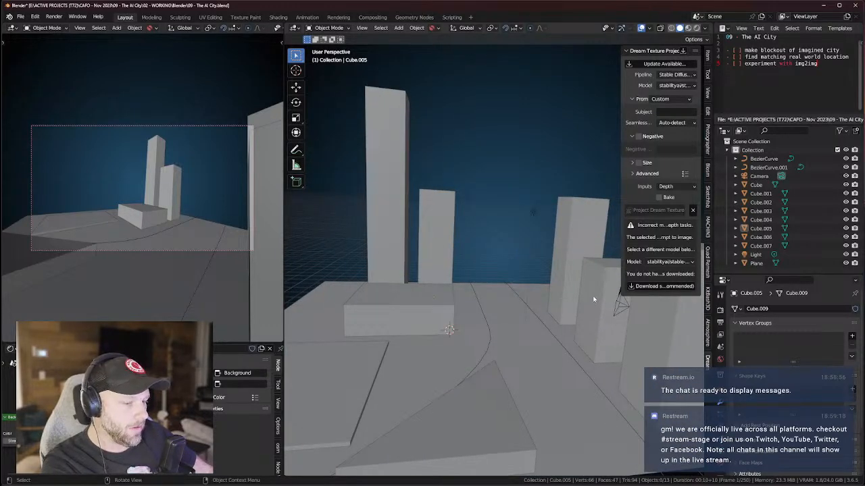
mouse_move(595, 297)
middle_down()
mouse_move(529, 289)
mouse_move(578, 295)
middle_up()
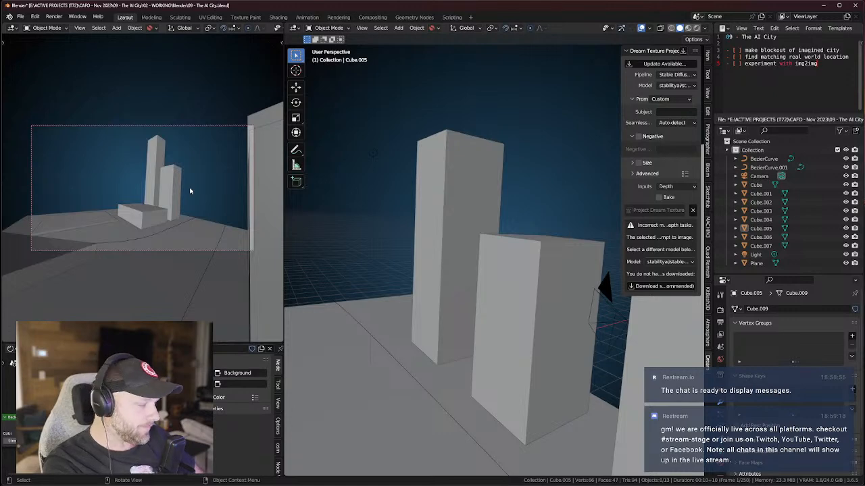
middle_drag(410, 304, 548, 313)
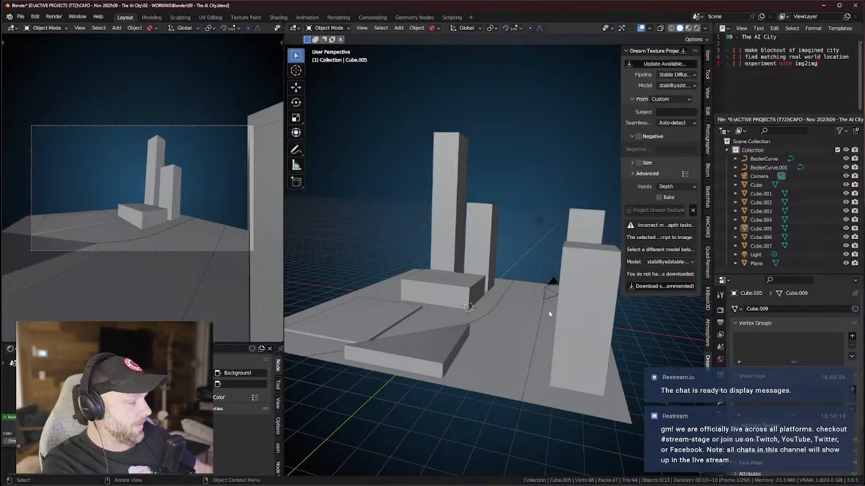
mouse_move(515, 329)
middle_down()
mouse_move(529, 322)
mouse_move(517, 341)
mouse_move(528, 331)
mouse_move(555, 346)
mouse_move(556, 264)
mouse_move(580, 326)
mouse_move(527, 322)
middle_up()
Hide the Dream Textures sidebar and orbit around the towers from low side angles.
key(n)
middle_drag(560, 294, 570, 320)
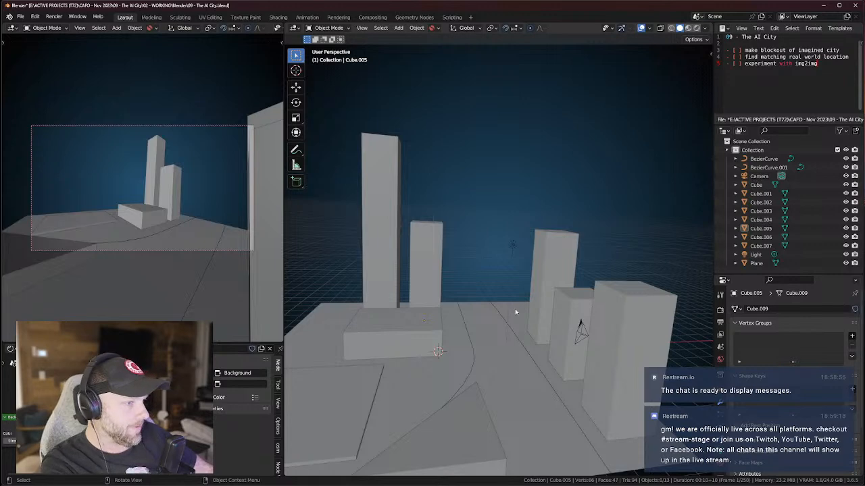
mouse_move(548, 305)
middle_down()
mouse_move(529, 304)
mouse_move(570, 292)
mouse_move(489, 293)
mouse_move(434, 363)
mouse_move(469, 320)
mouse_move(544, 308)
middle_up()
scroll(447, 365, down, 2)
scroll(459, 366, up, 3)
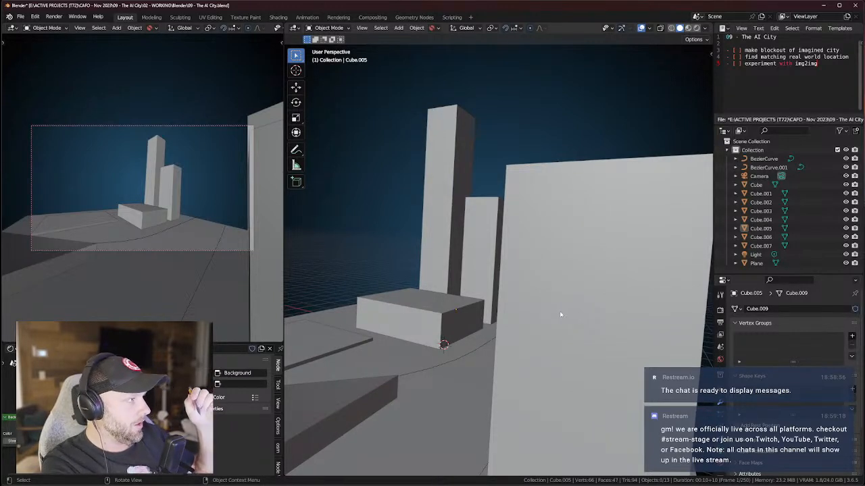
middle_drag(551, 310, 466, 270)
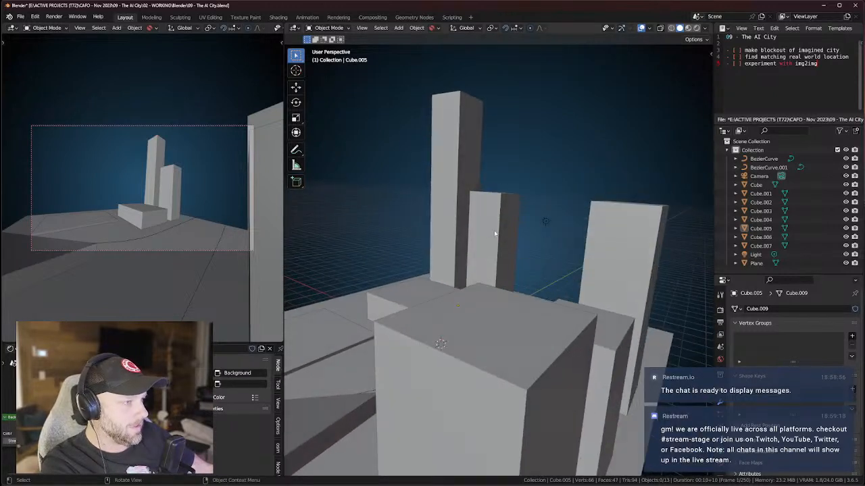
middle_drag(509, 249, 496, 222)
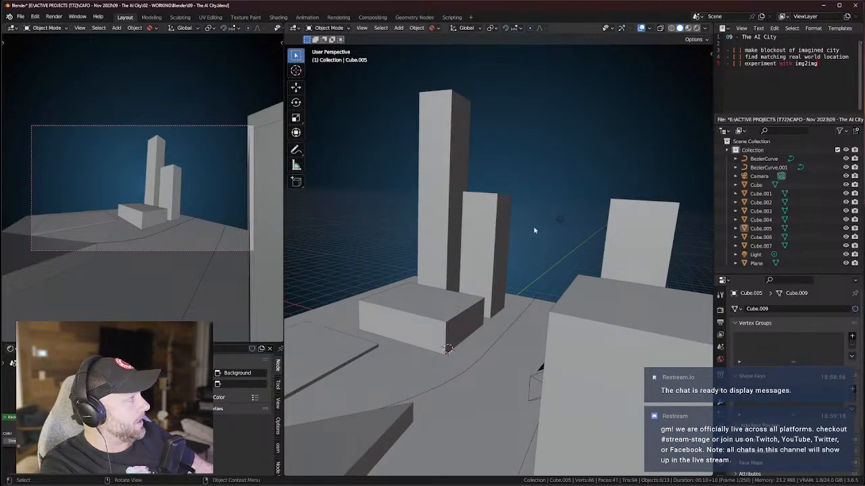
middle_drag(483, 275, 465, 370)
scroll(451, 335, up, 2)
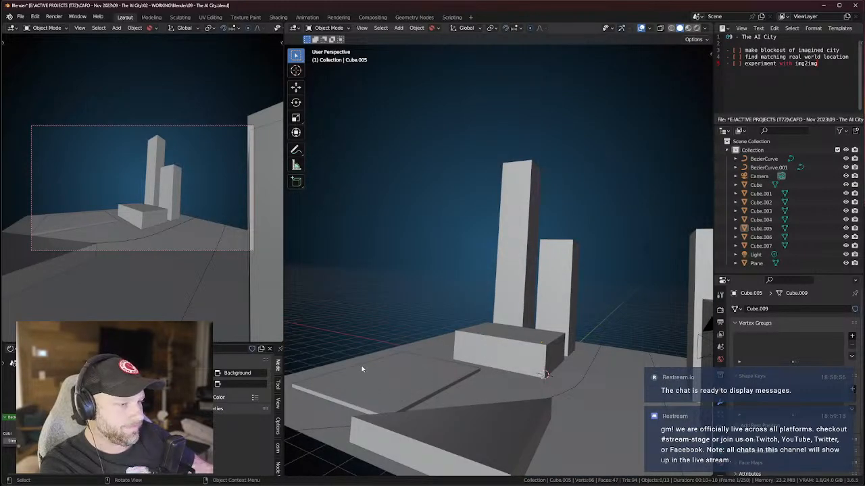
Select the ground plane, snap to front view, then orbit up above it.
shift+middle_drag(541, 340, 508, 363)
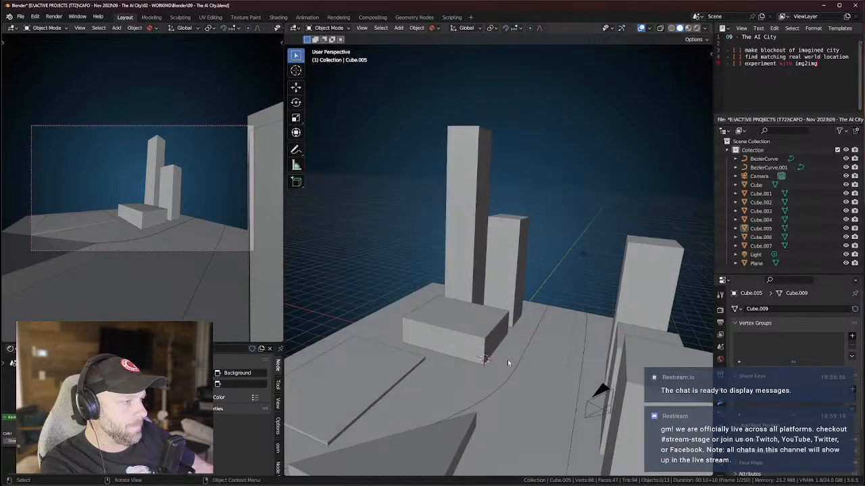
middle_drag(508, 362, 571, 365)
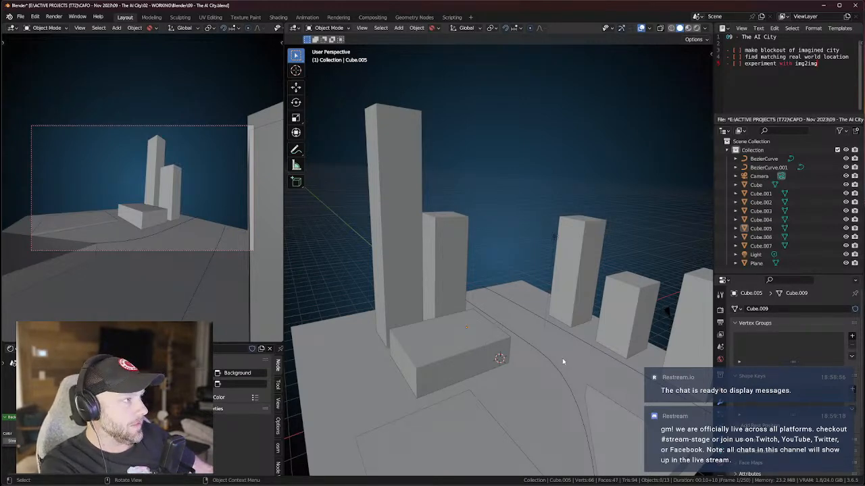
middle_drag(488, 352, 511, 351)
scroll(524, 337, up, 3)
click(517, 353)
key(KP_1)
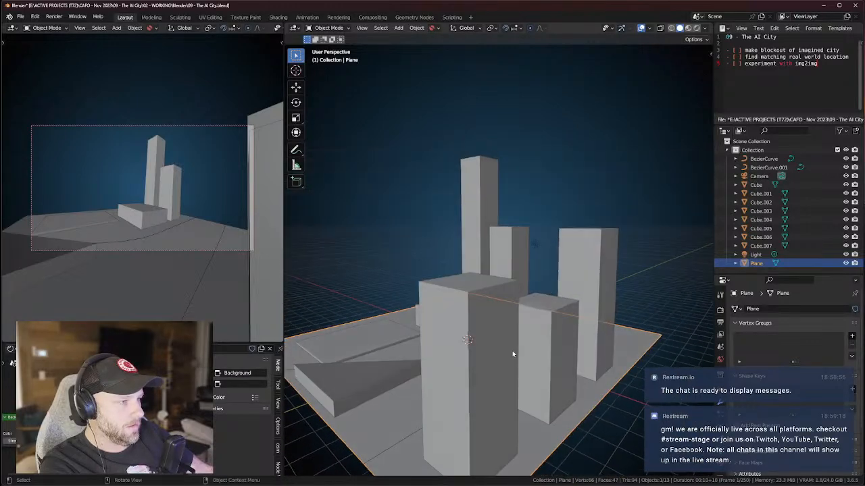
scroll(513, 341, up, 3)
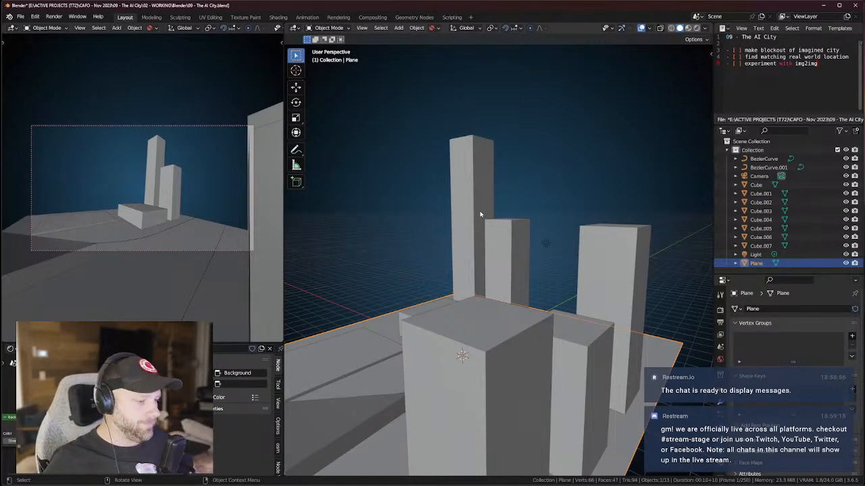
scroll(476, 224, down, 3)
middle_drag(474, 227, 495, 236)
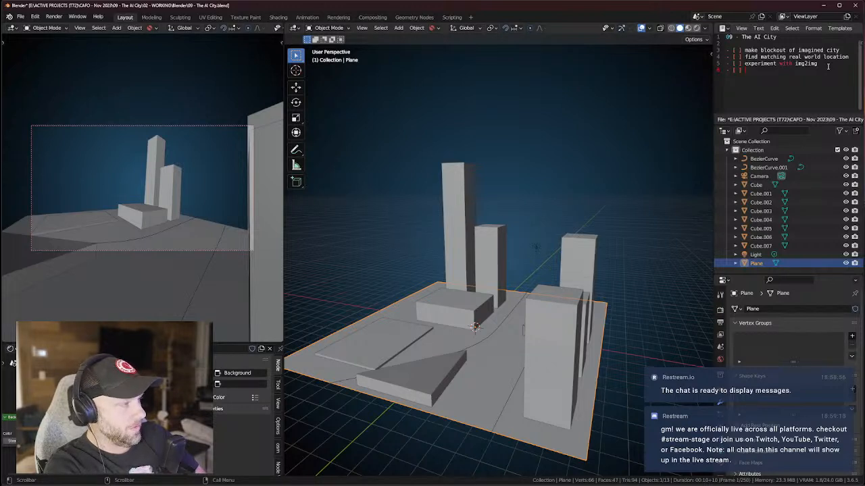
Finish the 'real world location in Google E…' item and add the iconic-viewpoint item ending '(airbnb, instagram)'.
text(te a real world location in )
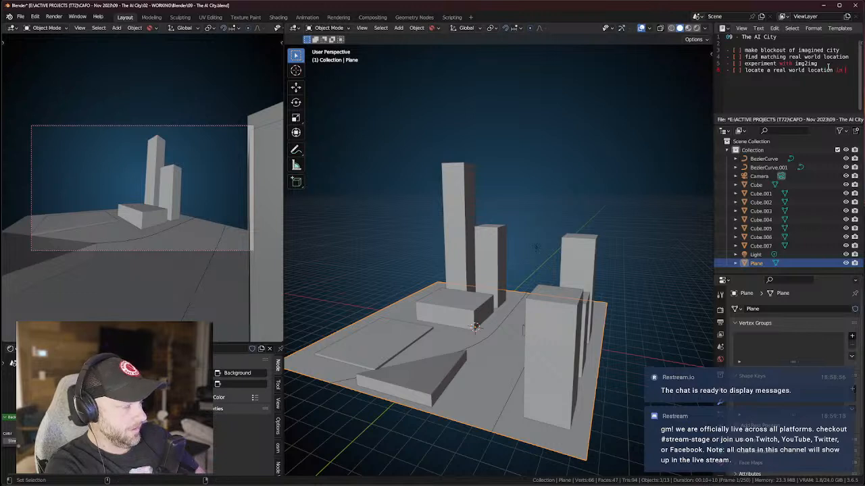
text(Googl)
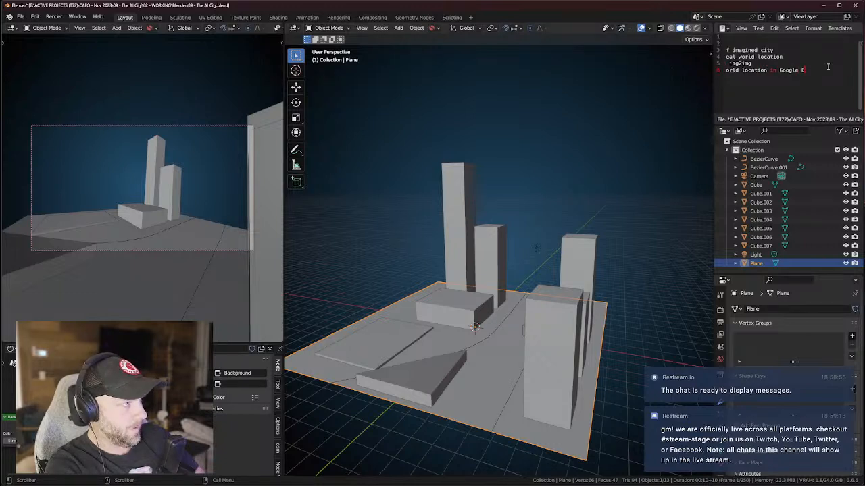
text(e E)
key(Return)
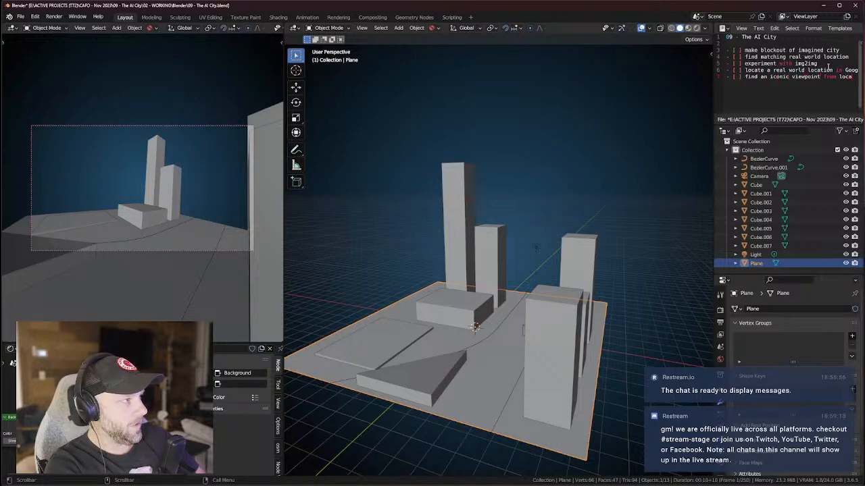
text(ation (airbn)
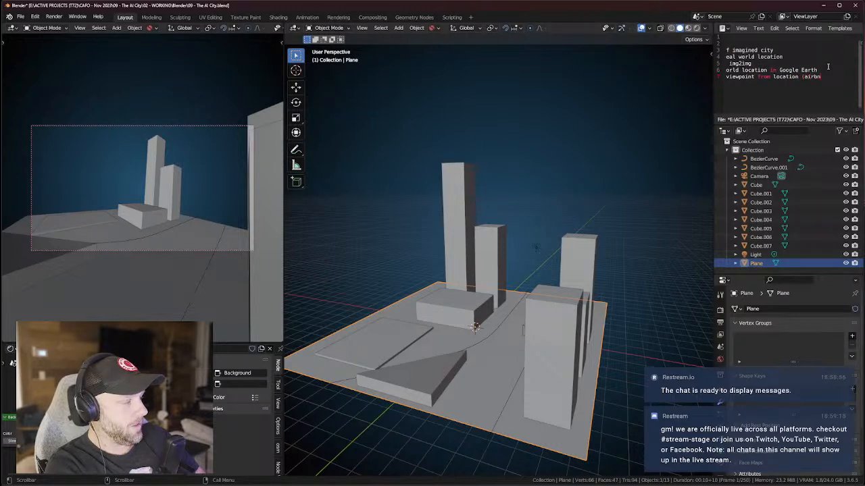
text(b, instagram)
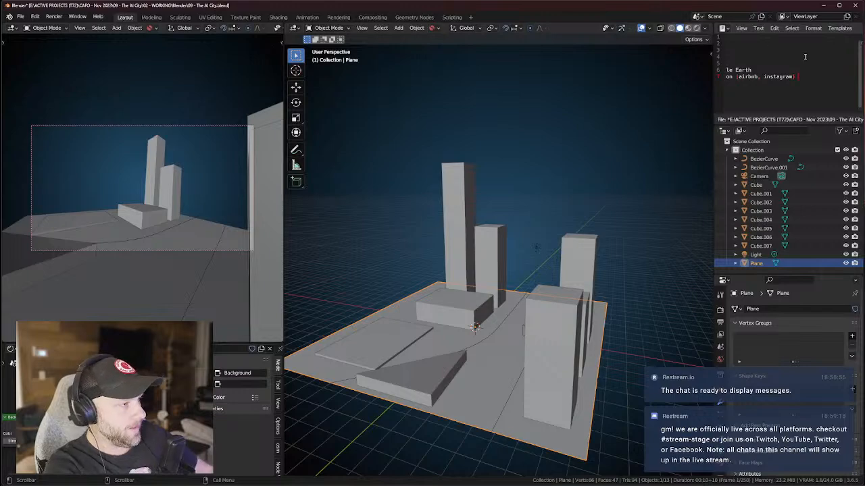
Deselect the ground plane and orbit the city blockout from several angles.
click(605, 287)
middle_drag(606, 287, 607, 342)
middle_drag(471, 287, 365, 349)
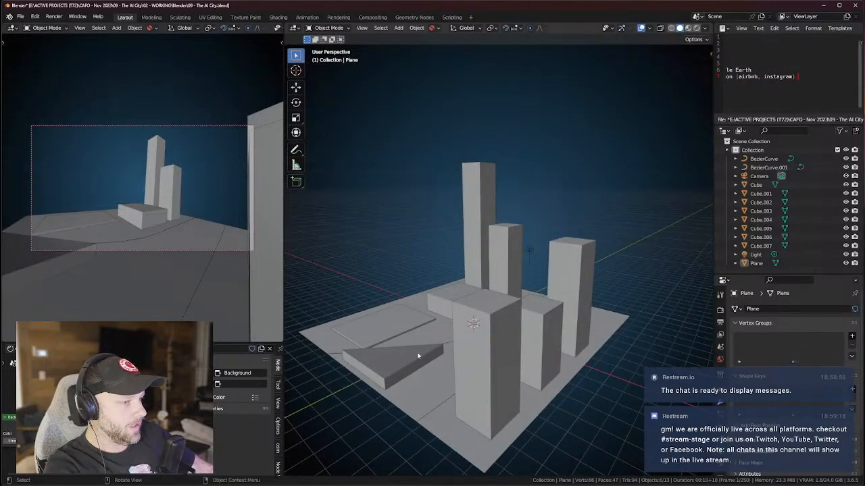
middle_drag(521, 335, 480, 296)
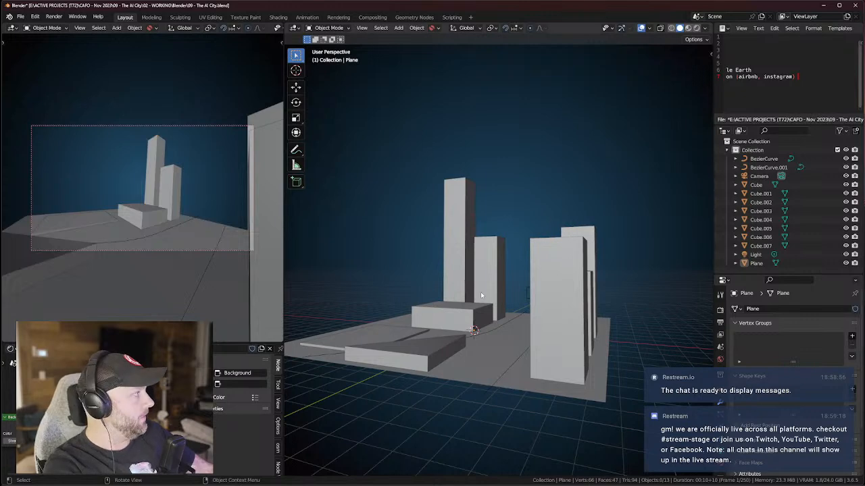
middle_drag(481, 295, 423, 279)
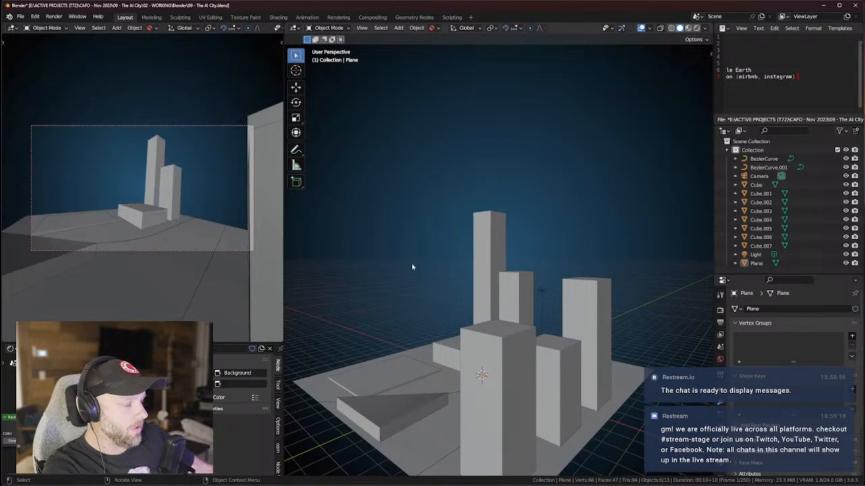
middle_drag(618, 288, 560, 296)
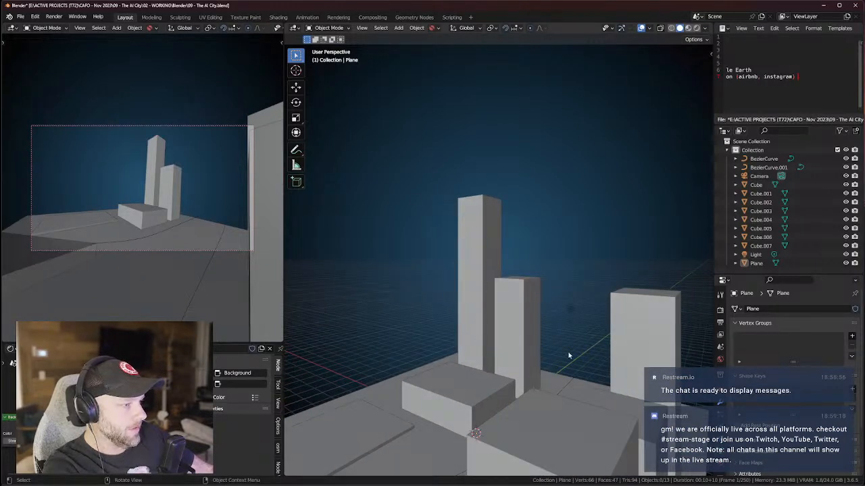
middle_drag(570, 356, 567, 338)
Pull the view back and scroll the Text Editor sideways across the checklist lines.
scroll(567, 338, down, 4)
scroll(787, 86, left, 5)
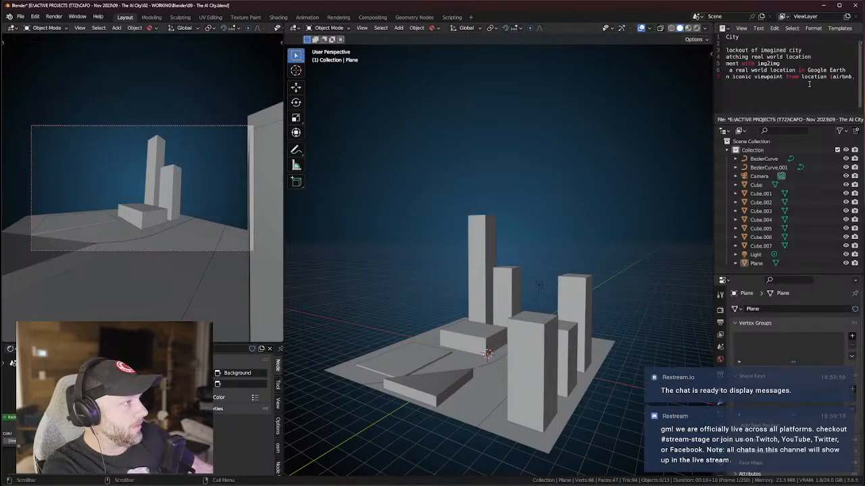
scroll(817, 84, left, 3)
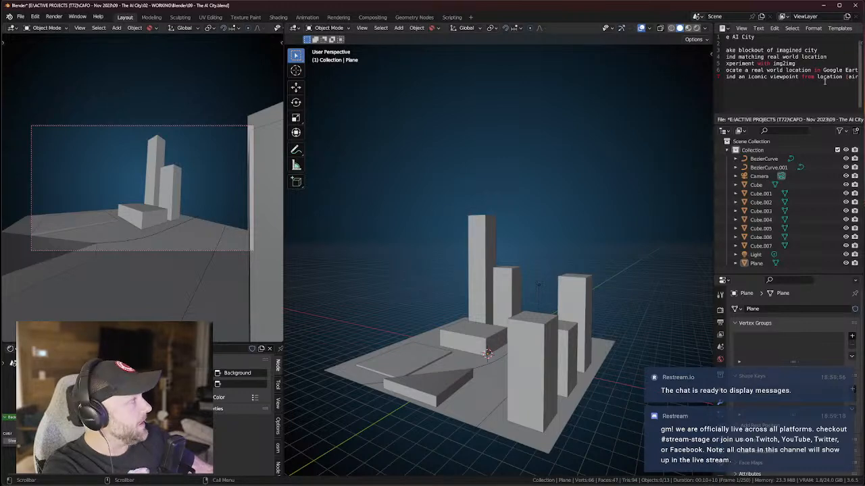
middle_drag(535, 338, 557, 338)
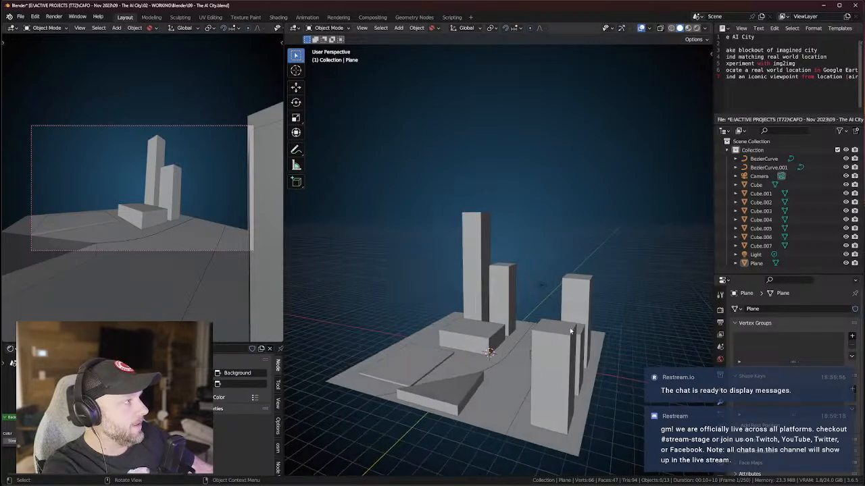
middle_drag(582, 302, 589, 360)
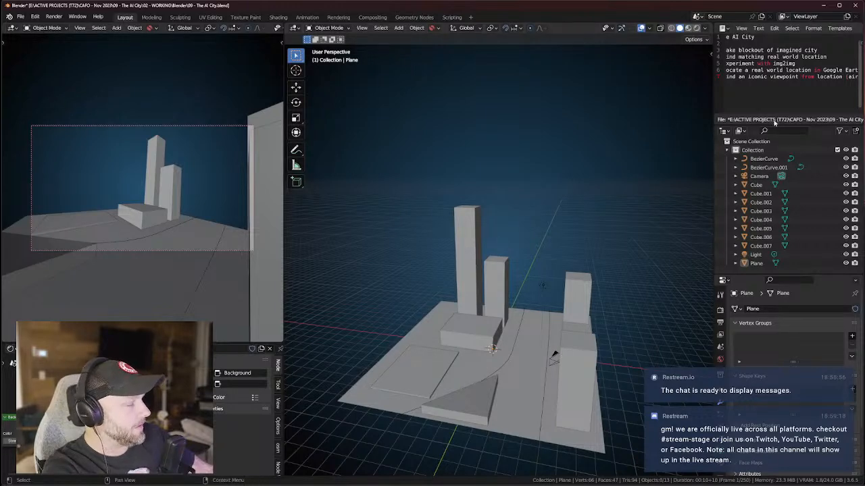
ctrl+scroll(777, 84, right, 6)
ctrl+scroll(764, 83, left, 6)
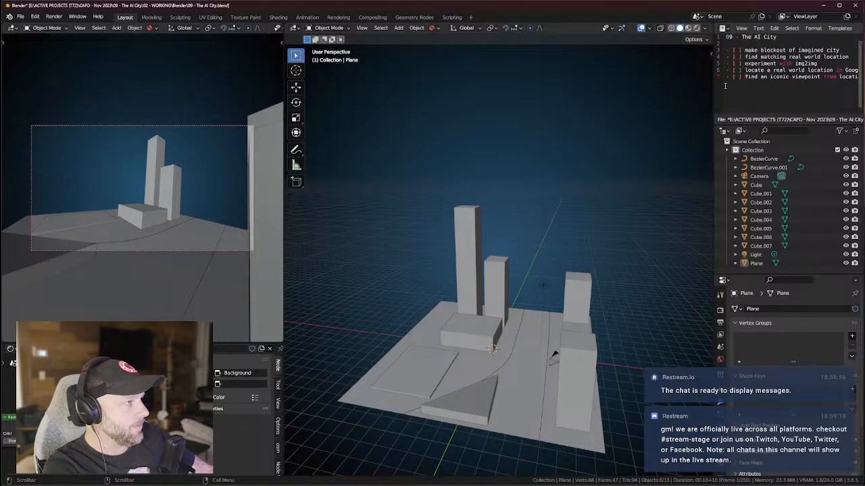
ctrl+scroll(802, 78, right, 6)
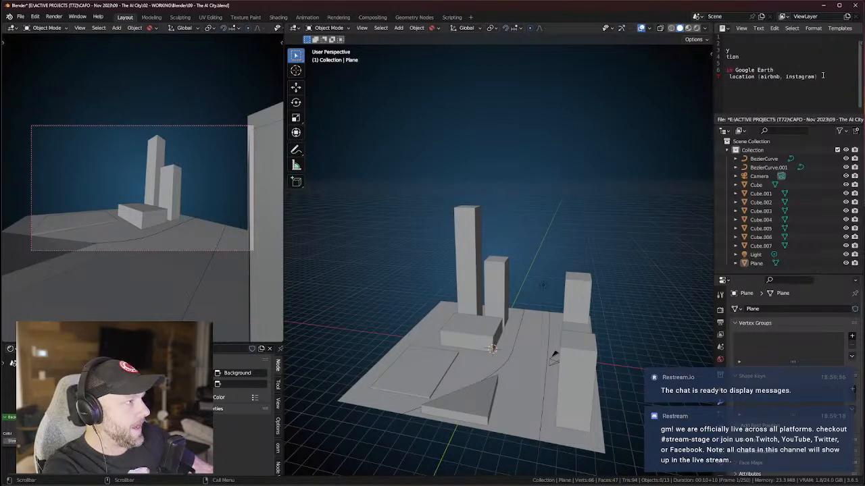
ctrl+scroll(831, 75, left, 6)
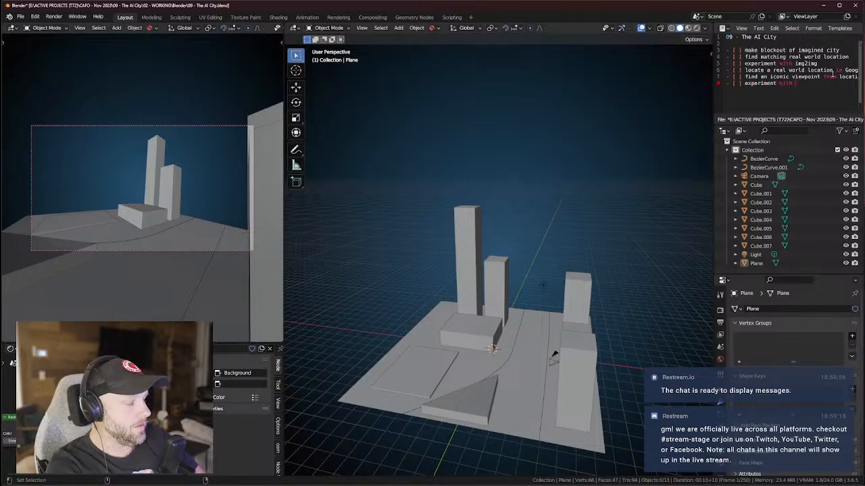
Add the checklist item 'experiment with MidJourney and reference images / depth maps' and start a new line.
text(MidJourney and reference i)
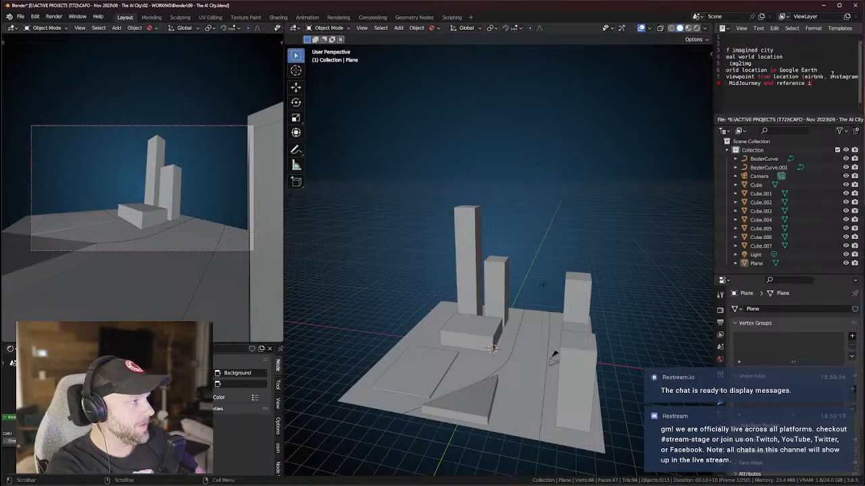
text(mages / depth m)
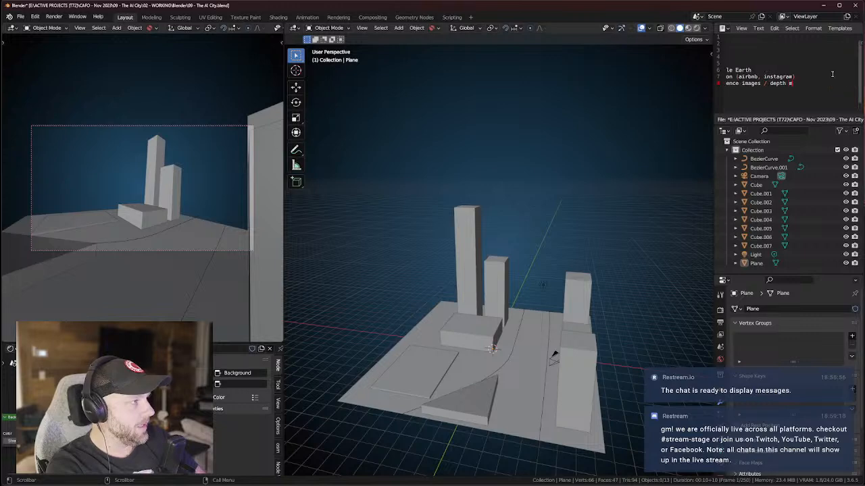
text(aps)
key(Return)
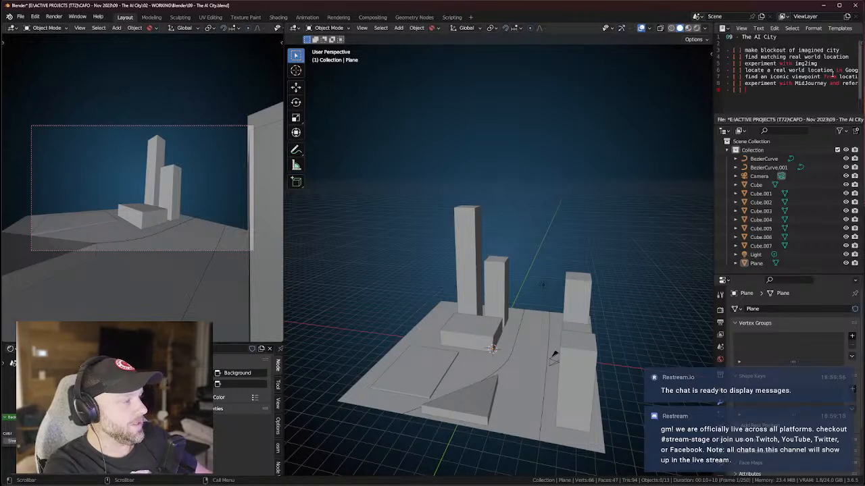
scroll(577, 224, up, 5)
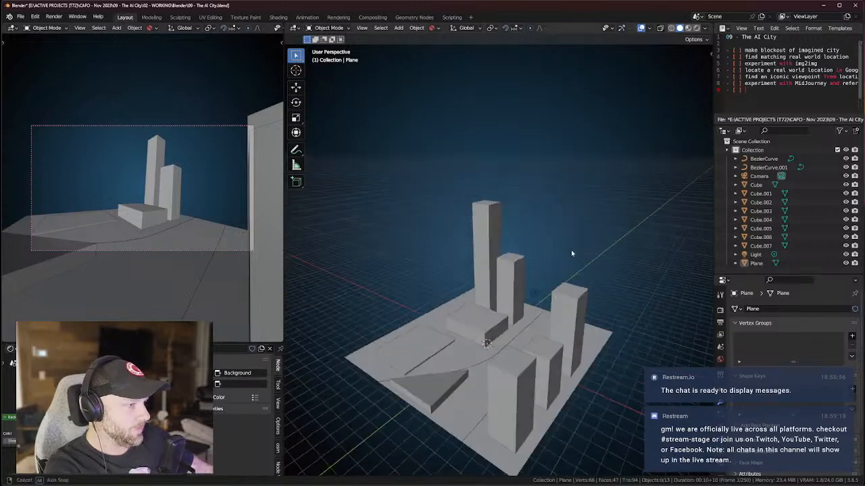
middle_drag(547, 284, 523, 272)
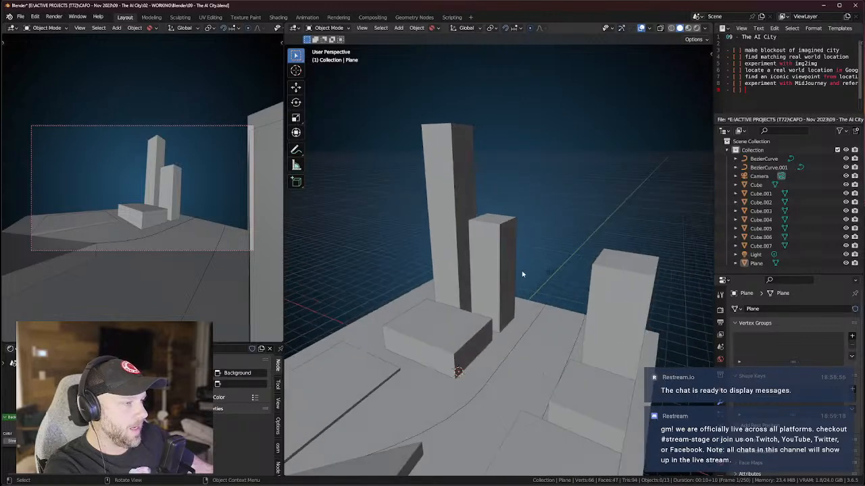
Show the viewport sidebar, open Preferences and search the add-ons for 'psy'.
click(708, 53)
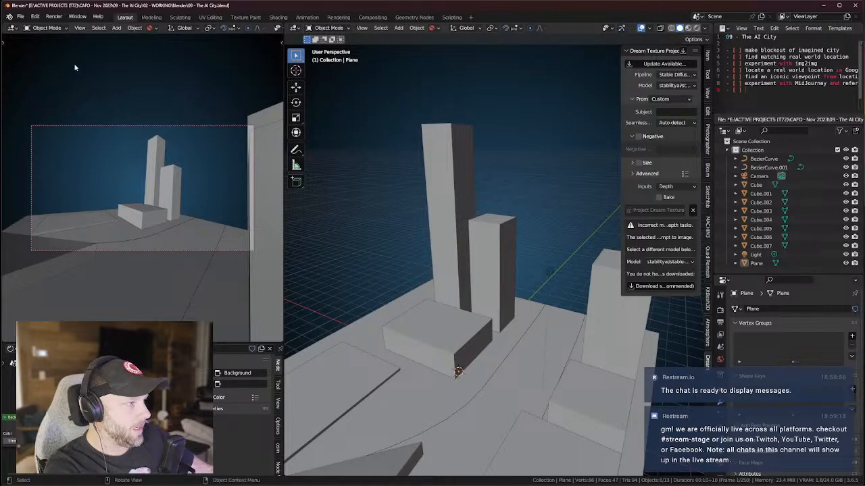
click(34, 16)
click(72, 140)
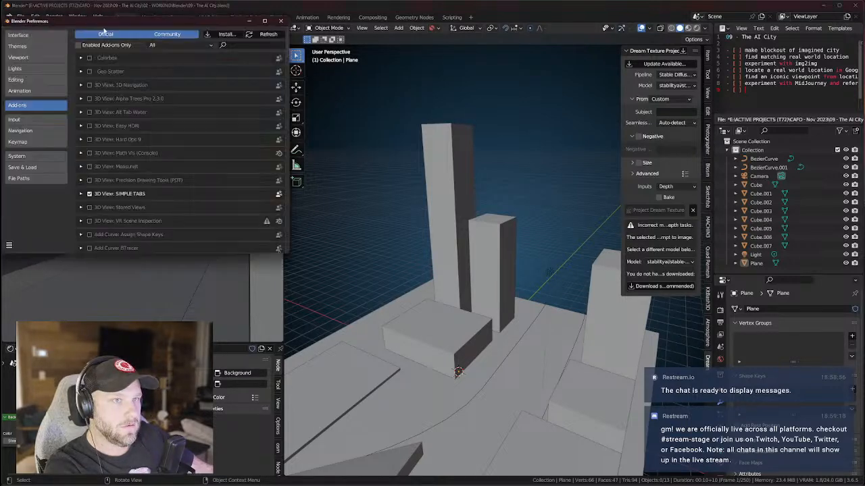
drag(101, 21, 392, 119)
click(534, 143)
text(psy)
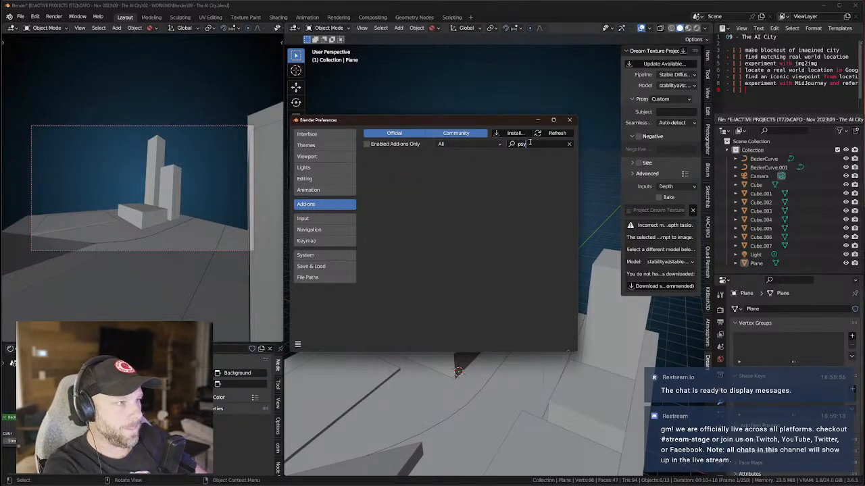
Browse the add-on install file picker to E:\ASSETS (T72)\PLUGINS.
click(515, 133)
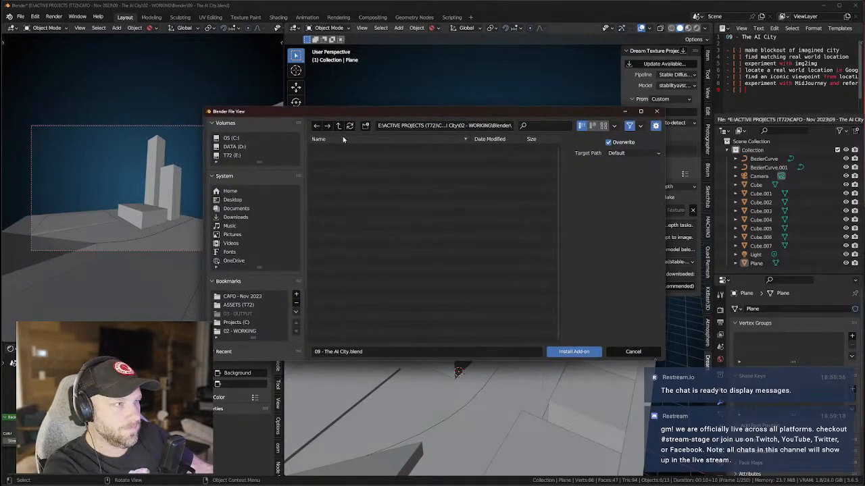
click(236, 155)
double_click(332, 155)
scroll(330, 218, down, 2)
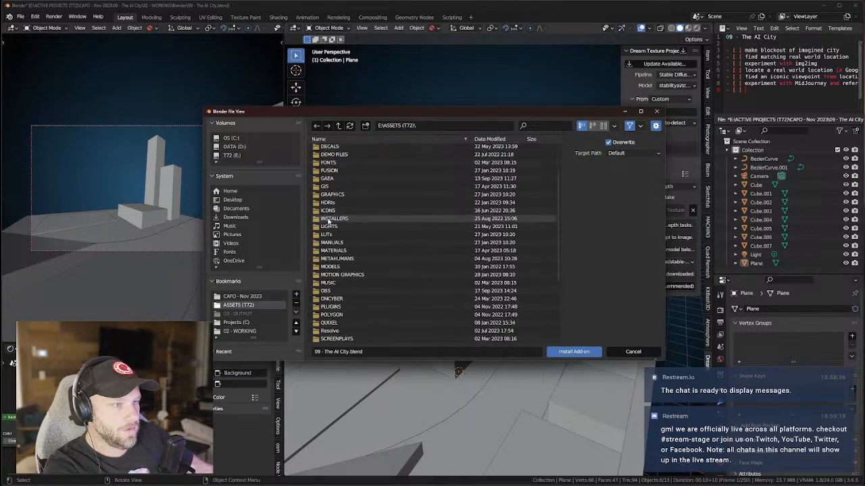
scroll(329, 284, down, 1)
double_click(330, 294)
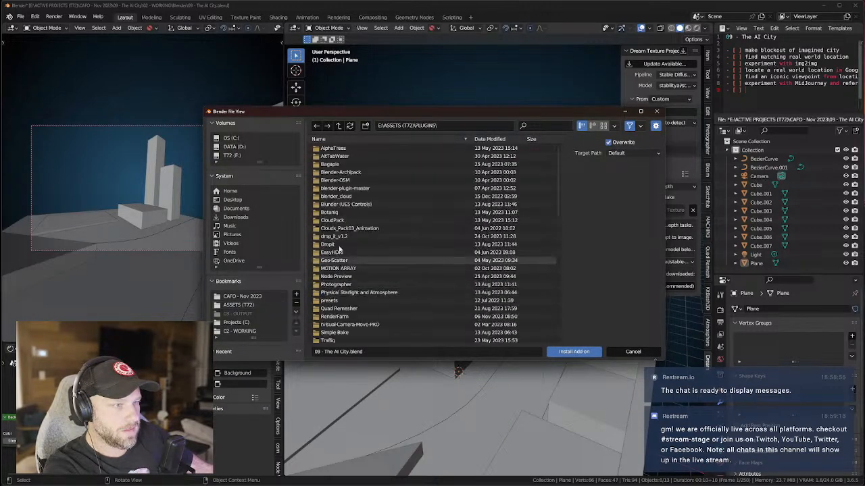
scroll(337, 223, down, 1)
scroll(344, 186, down, 4)
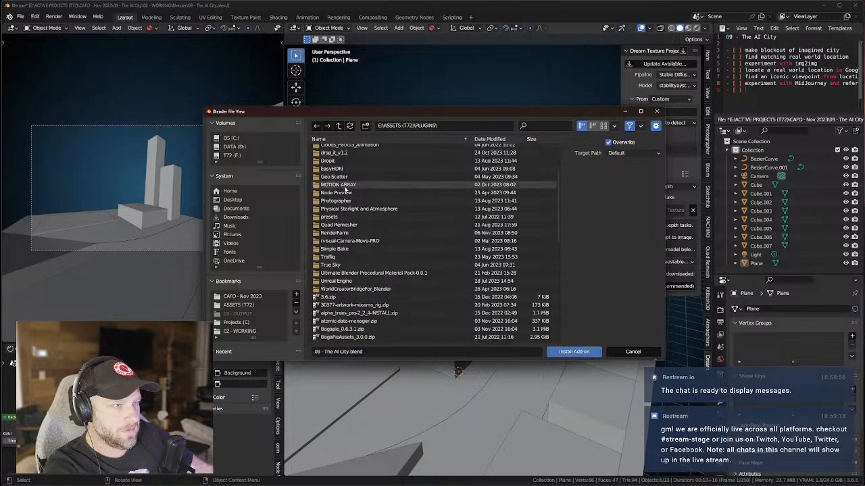
scroll(345, 189, down, 3)
scroll(341, 202, down, 6)
scroll(340, 205, down, 4)
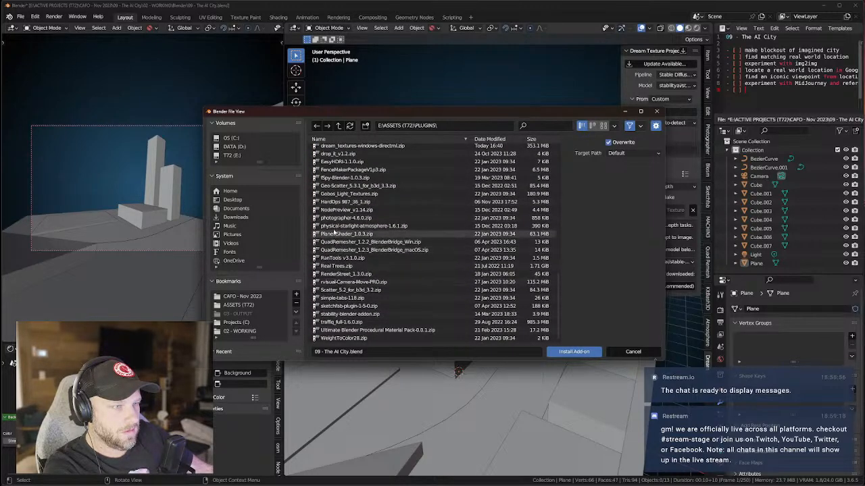
scroll(340, 233, up, 3)
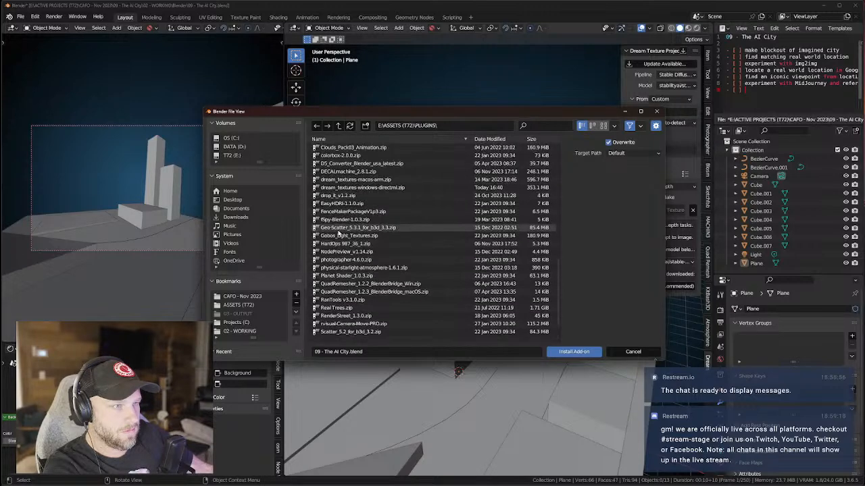
Install fSpy-Blender-1.0.3.zip and close the Preferences window.
click(342, 221)
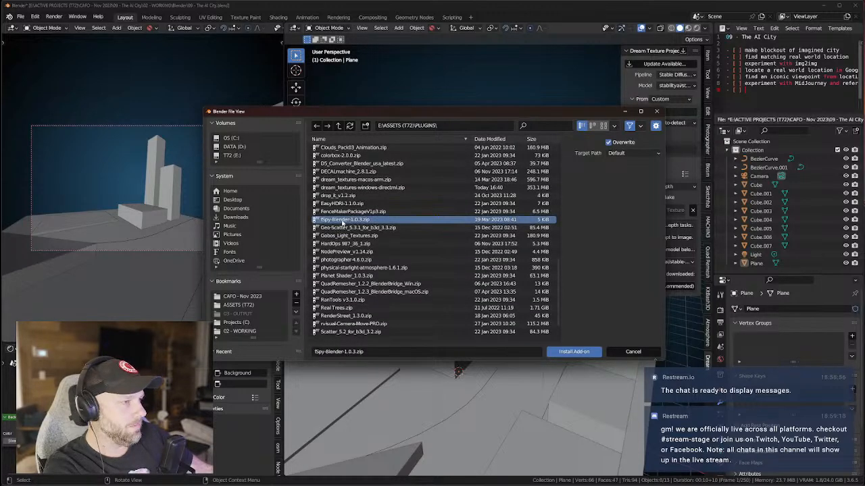
double_click(342, 223)
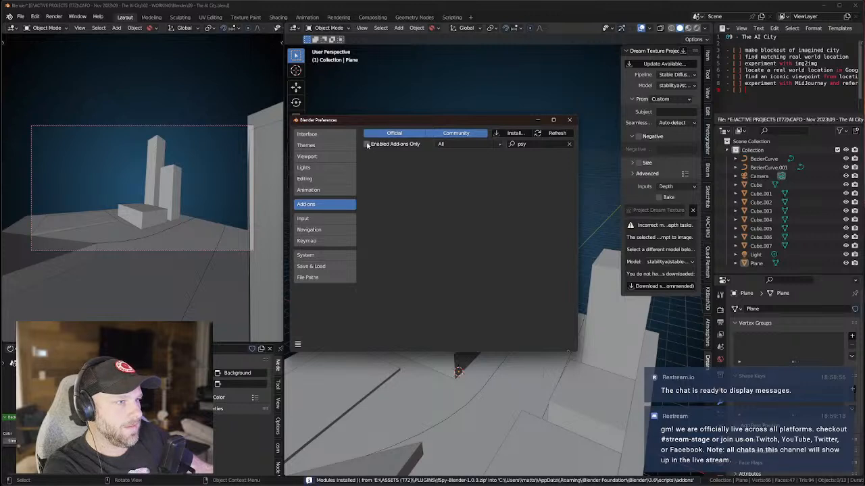
click(570, 120)
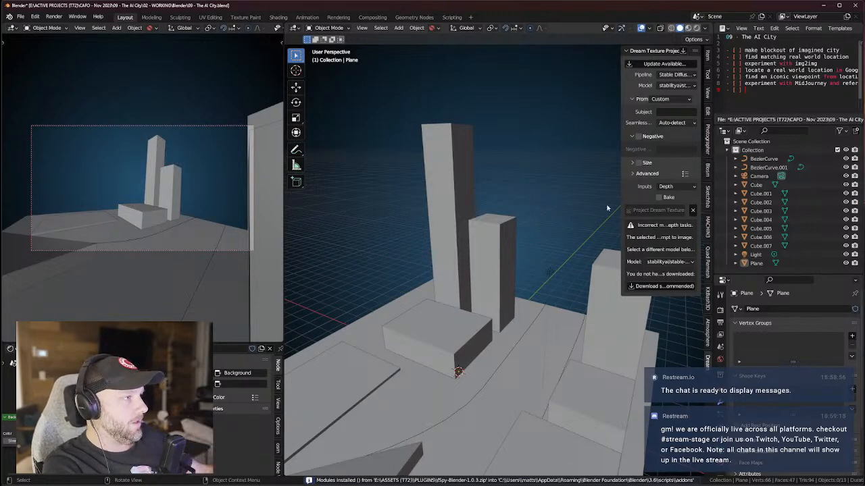
Open the Dream Textures update on GitHub and review the v0.3.0 release notes.
click(658, 64)
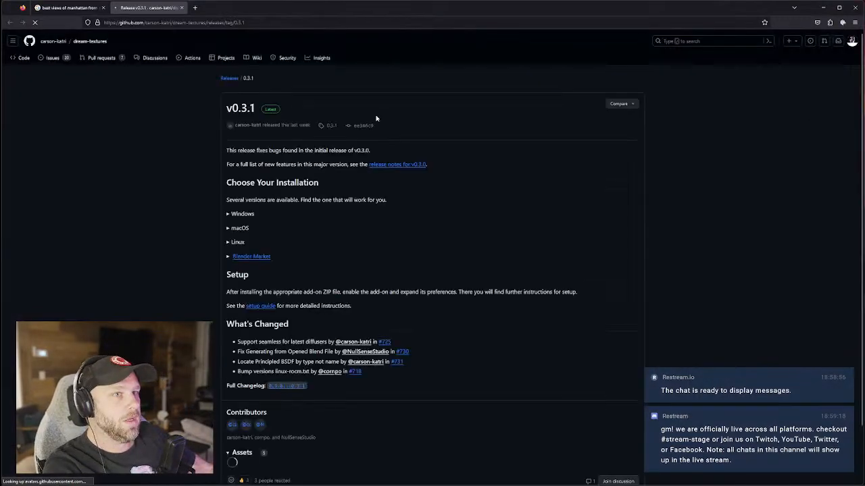
click(403, 164)
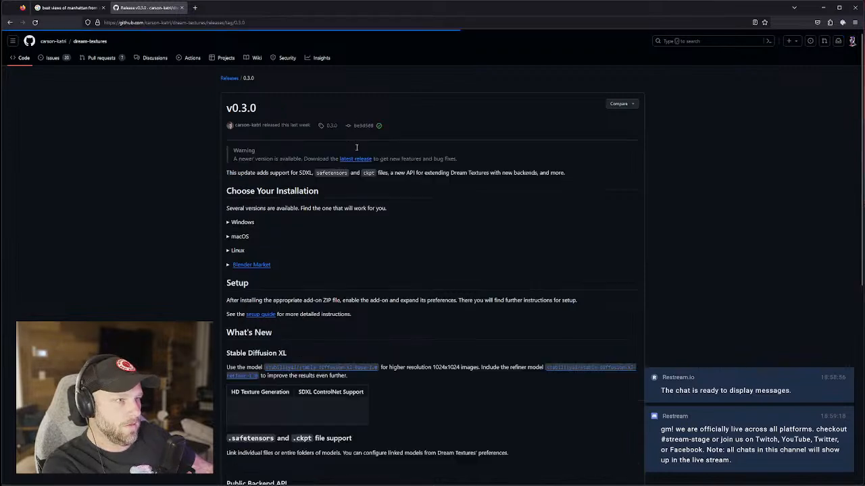
key(alt+Left)
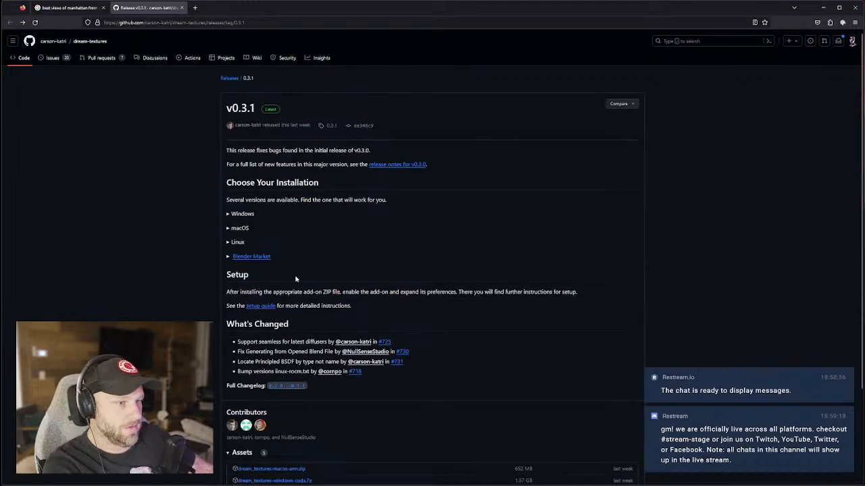
Download the Dream Textures for Windows (CUDA) build, then go to the Manhattan views results.
scroll(297, 270, down, 2)
scroll(329, 291, down, 1)
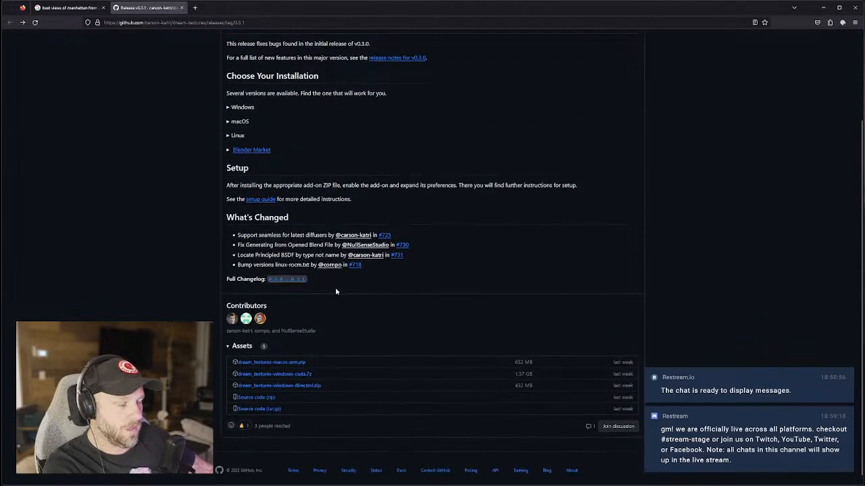
scroll(349, 297, up, 2)
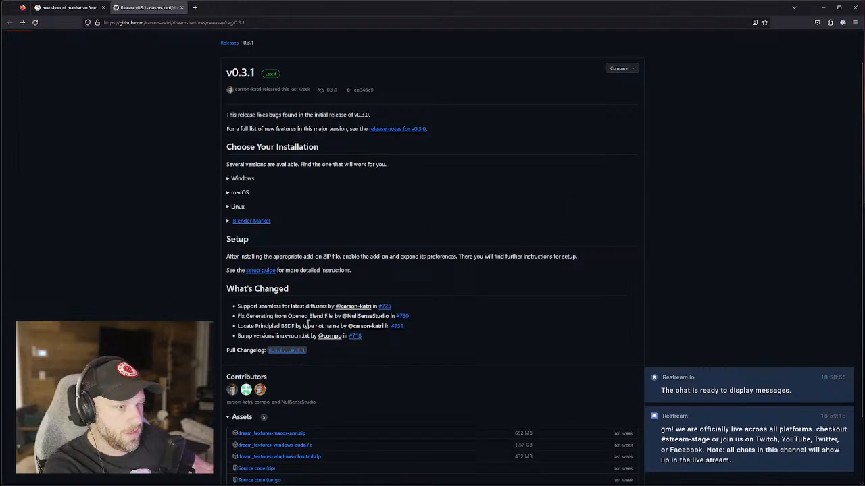
scroll(304, 316, up, 1)
click(228, 213)
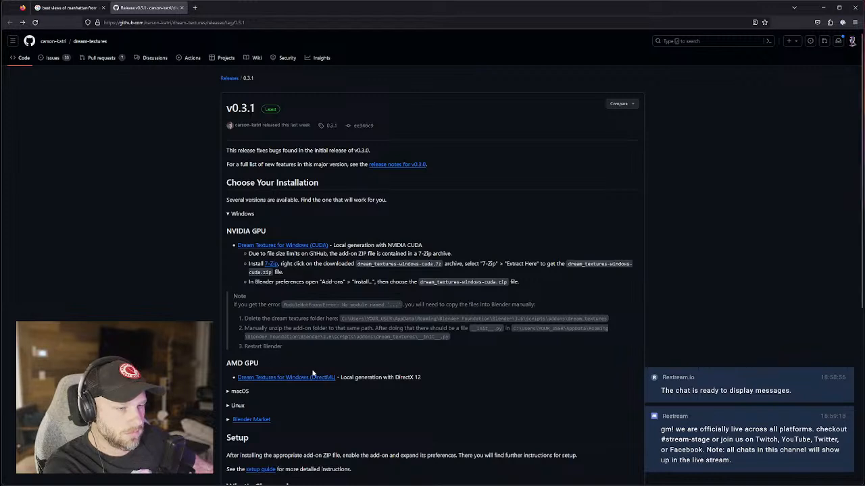
click(286, 248)
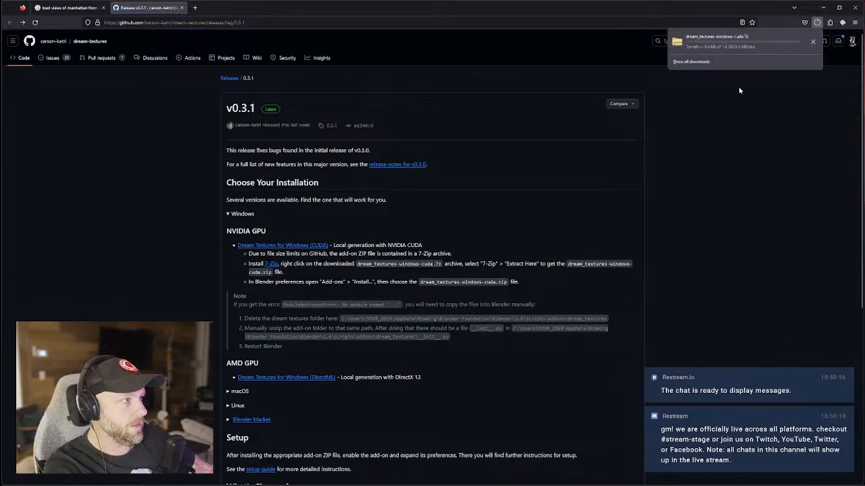
click(68, 8)
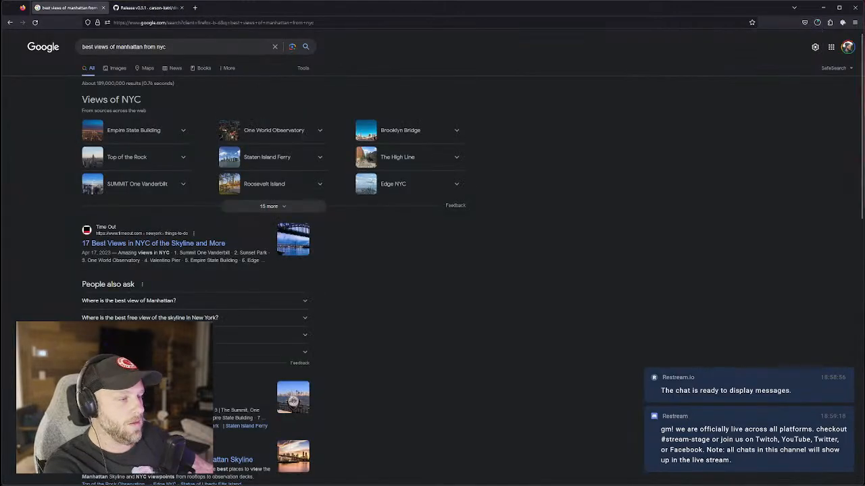
Switch from the 'best views of manhattan' results back to Blender with Alt+Tab.
key(alt+Tab)
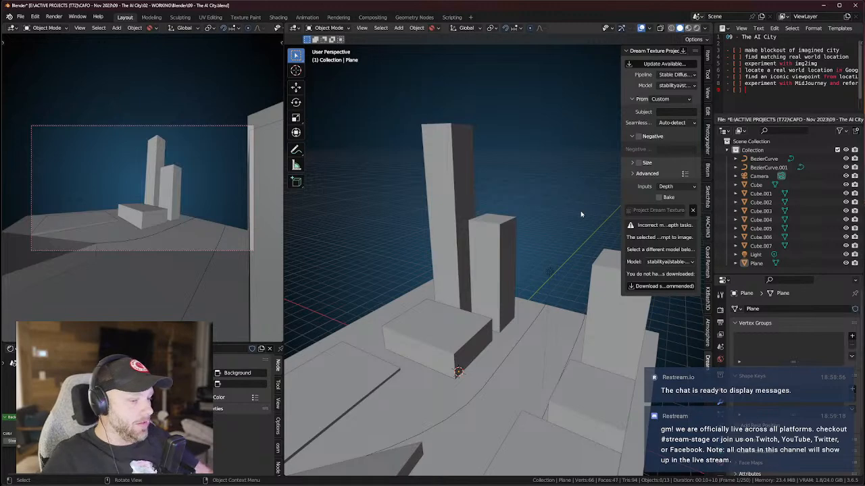
Add checklist items: import OSM and Google 3D Tiles, AI image and FSpy, HDRI / 360 creation.
key(i)
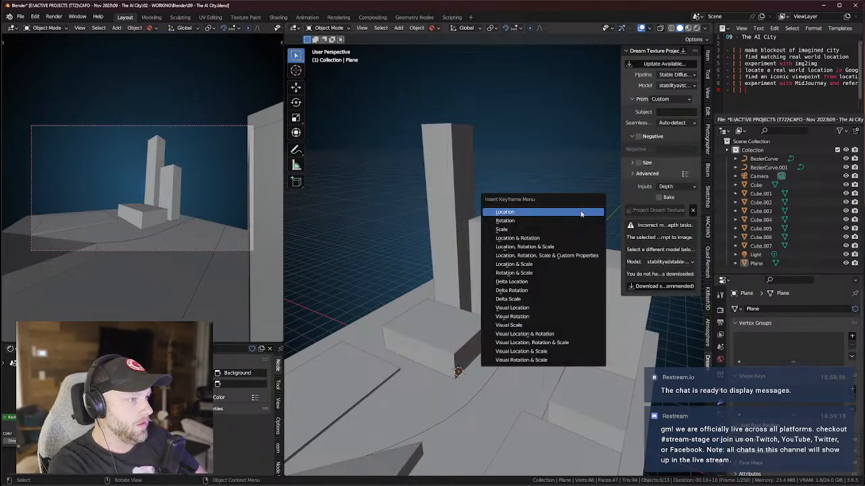
text(import both OSM and)
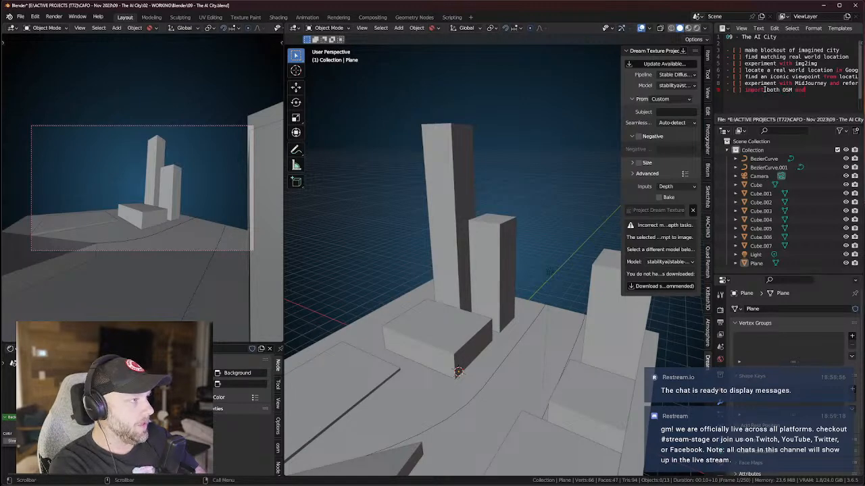
text( Google 3D T)
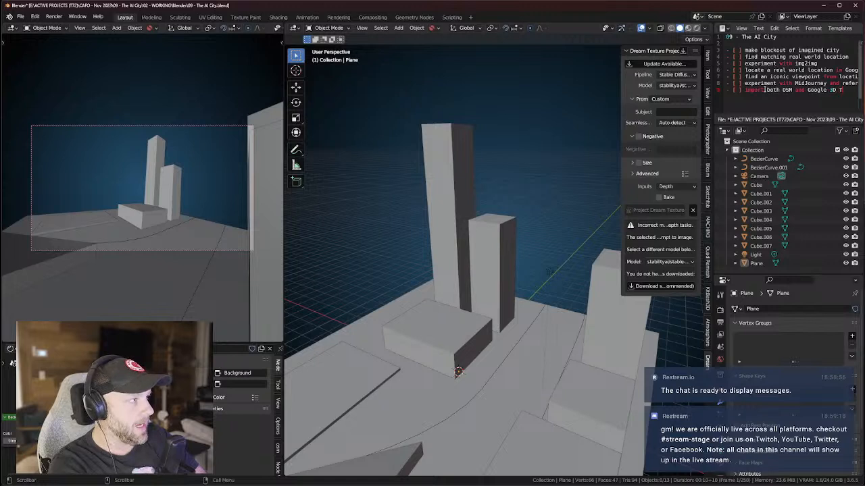
text(iles for Los Angeles)
key(Return)
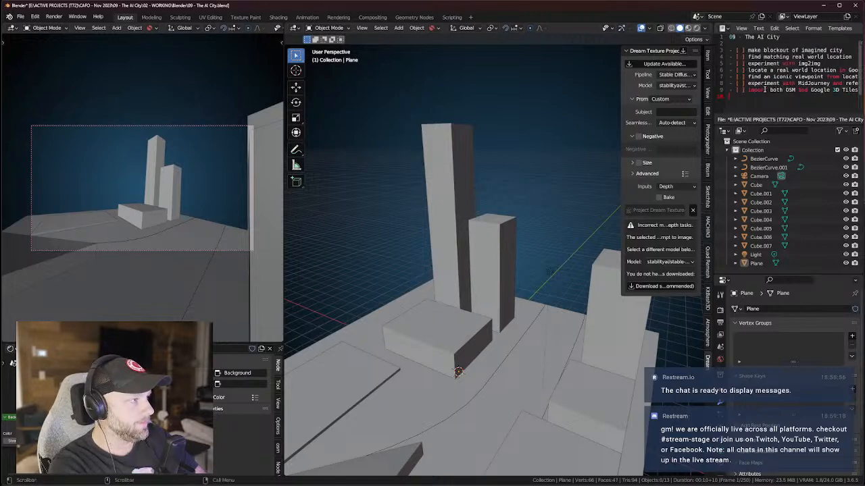
text(- [)
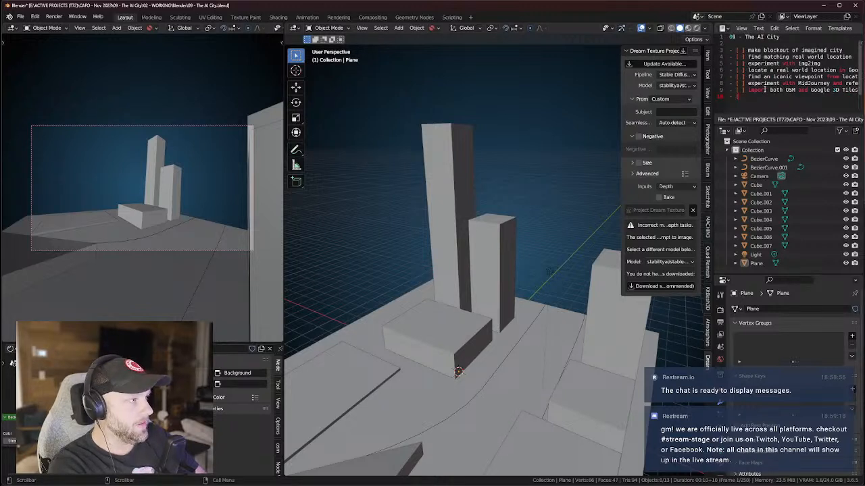
text( ] experiment with AI image and FSpy)
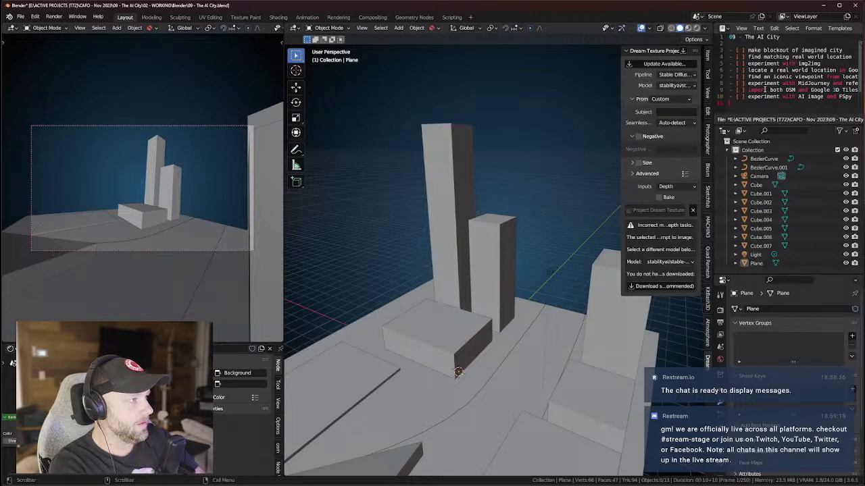
text(- [)
text( ] experiment with)
text( HDRI)
text( / 360 creation in)
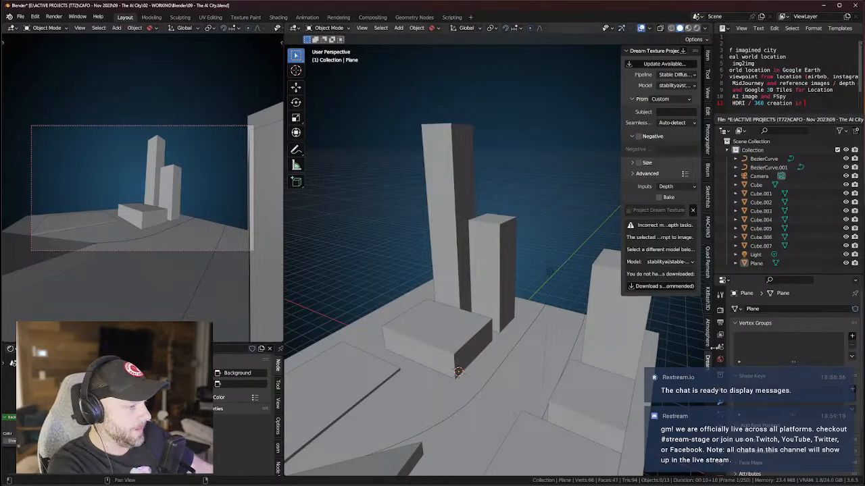
Launch Notion from the Windows search and move its window to the right.
key(super)
key(super)
key(super)
text(notion)
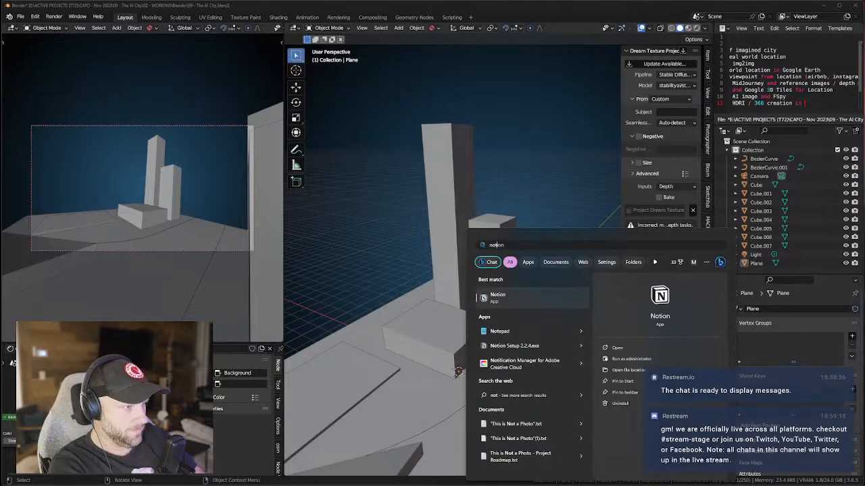
key(Return)
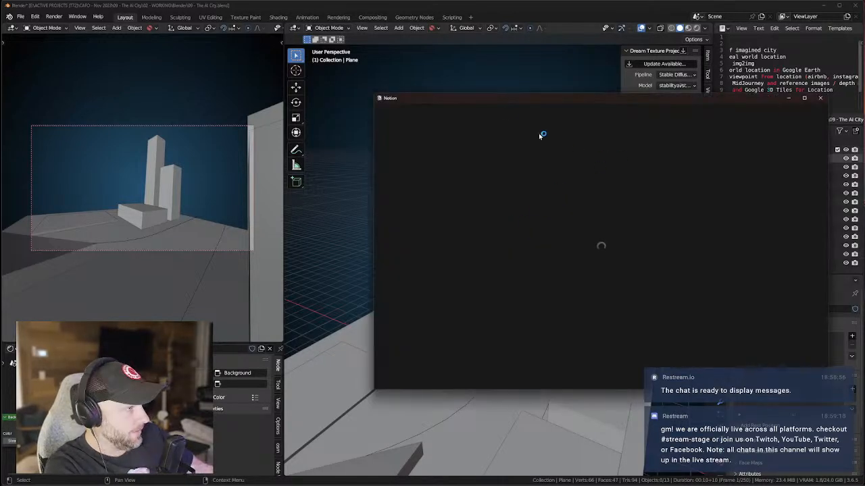
drag(506, 98, 864, 57)
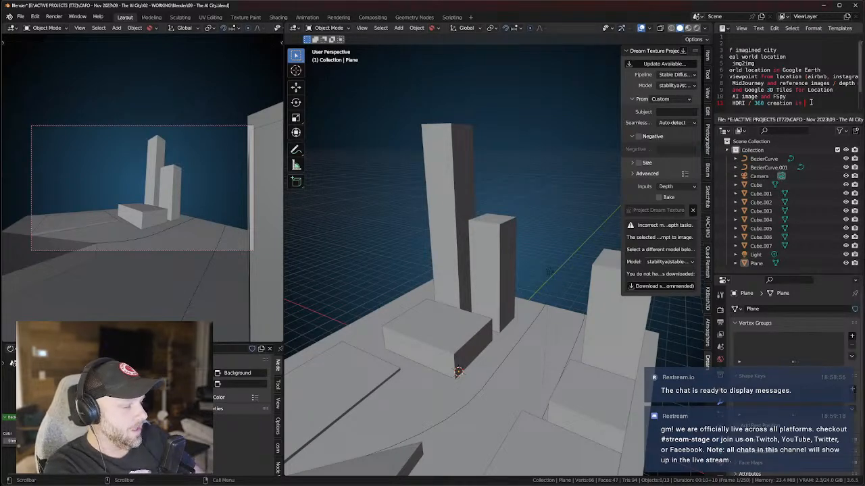
Complete the last checklist line with 'Skybox' so it reads 'HDRI / 360 creation in Skybox'.
text(Skybox)
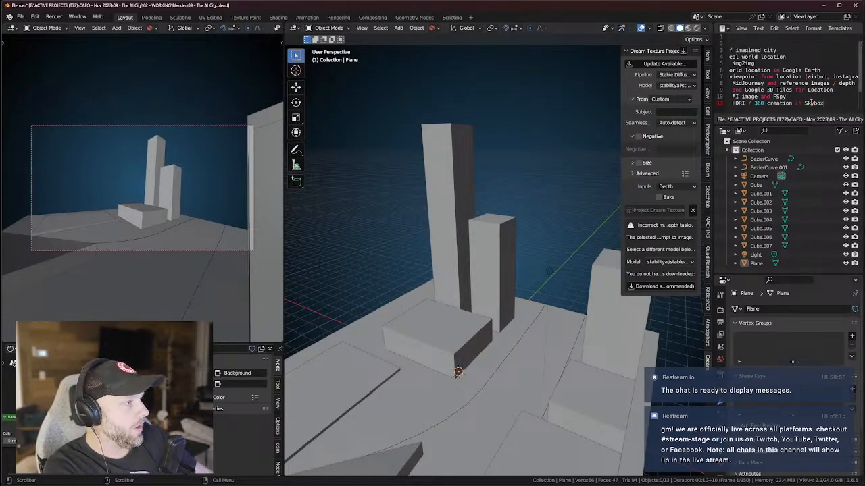
ctrl+scroll(797, 100, left, 5)
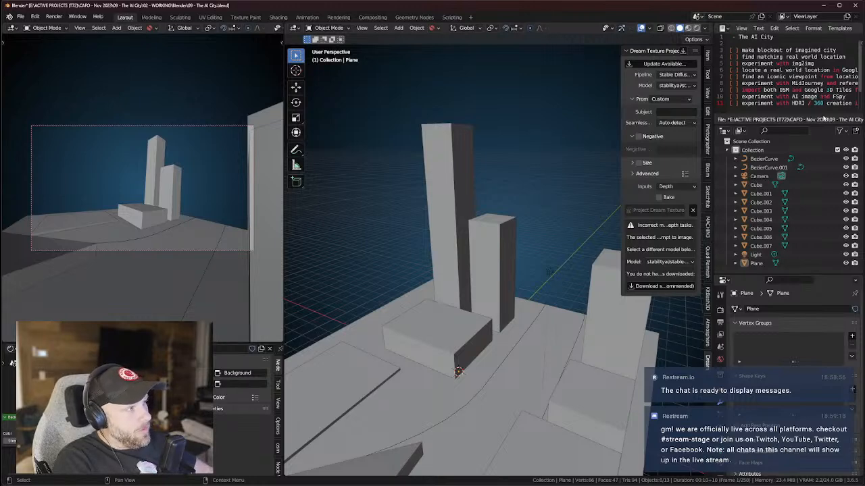
Scroll the checklist down and orbit the view along the curved road toward the camera.
scroll(774, 88, down, 2)
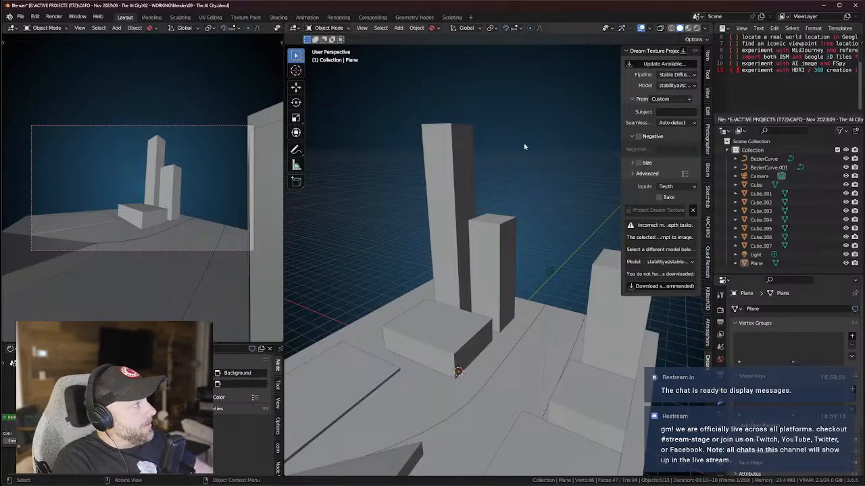
middle_drag(531, 162, 423, 235)
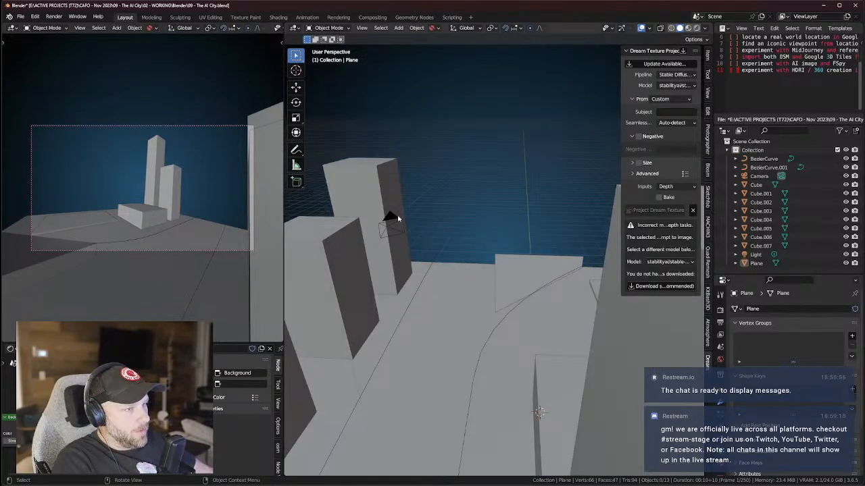
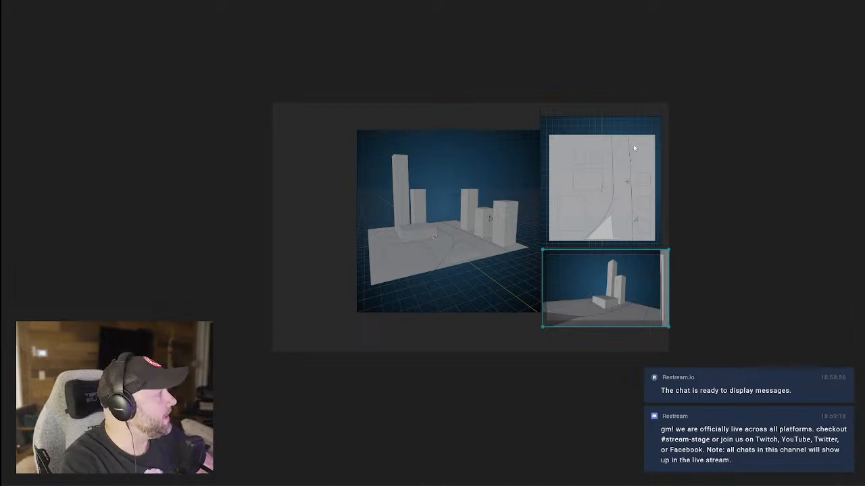
Normalize the three reference renders to a uniform size and pack them into a tight grid.
click(708, 200)
drag(466, 211, 459, 201)
drag(325, 144, 597, 307)
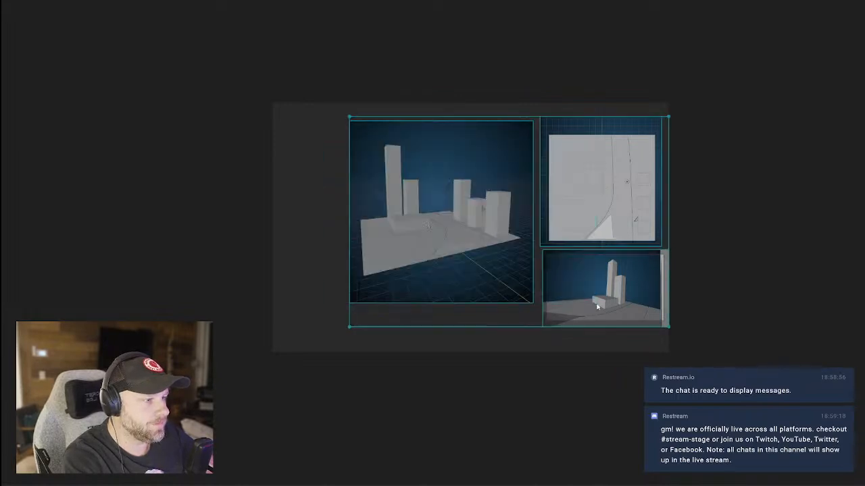
key(ctrl+alt+Up)
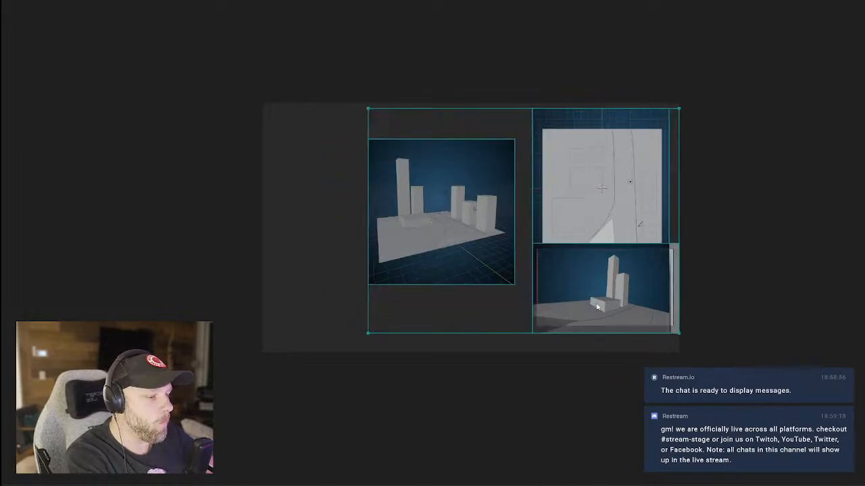
key(ctrl+p)
click(542, 272)
Shrink the map image and the bottom render, stacking them beside the large main render.
click(497, 207)
click(560, 211)
drag(548, 232, 538, 188)
drag(447, 278, 599, 239)
drag(666, 306, 624, 280)
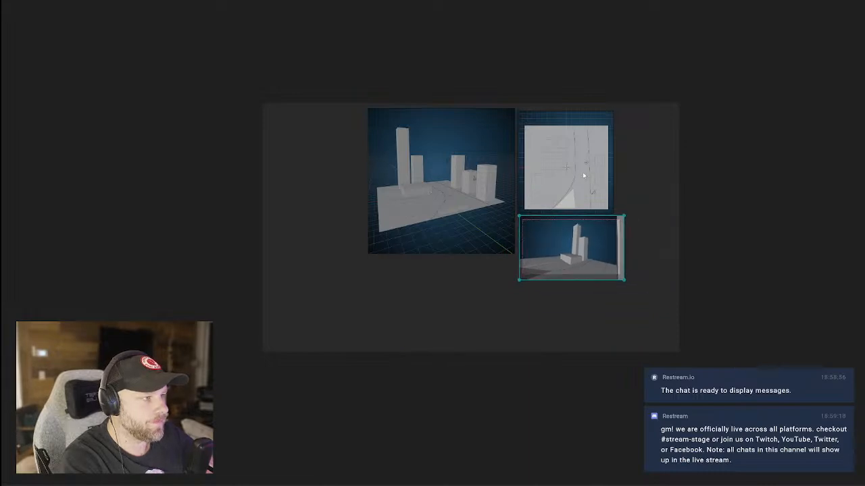
click(585, 172)
drag(605, 242, 605, 237)
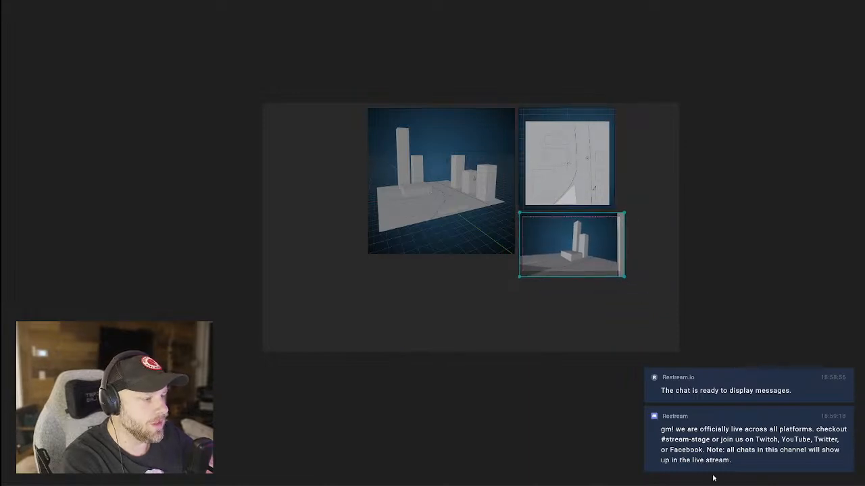
click(611, 447)
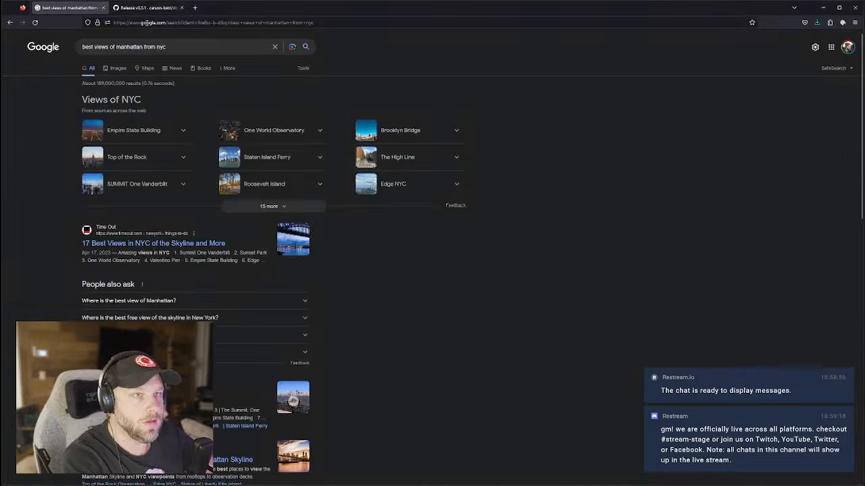
Load Google Earth (earth.google.com) in Firefox.
click(146, 23)
text(ear)
key(Return)
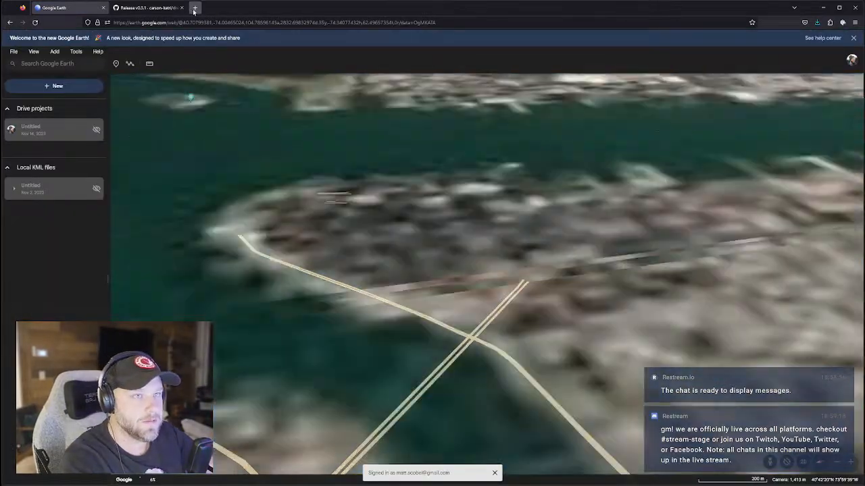
Open maps.google.com in a new tab.
click(195, 7)
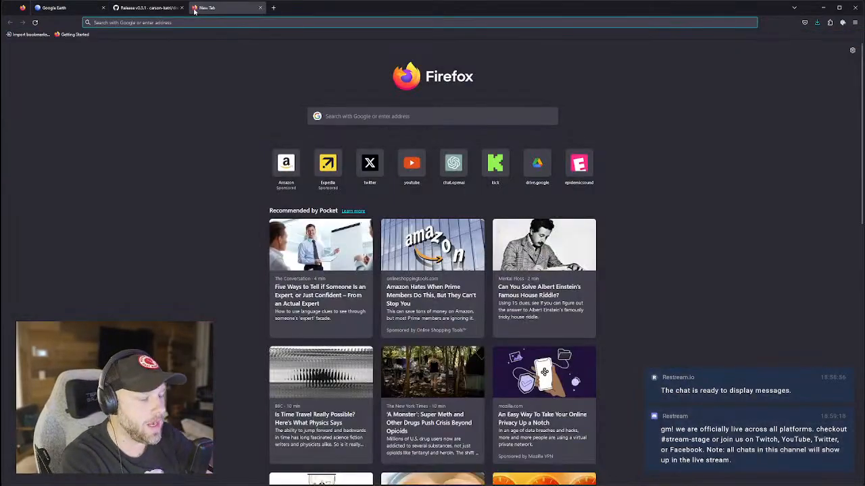
text(maps)
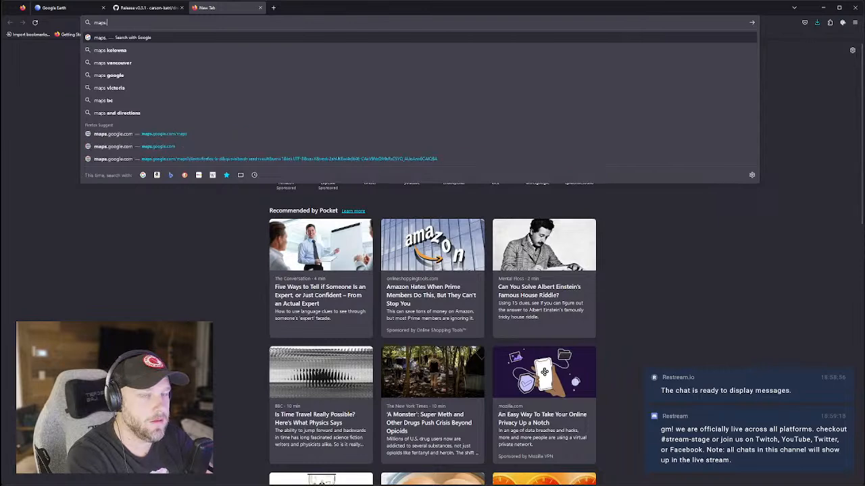
text(.google.com)
key(Return)
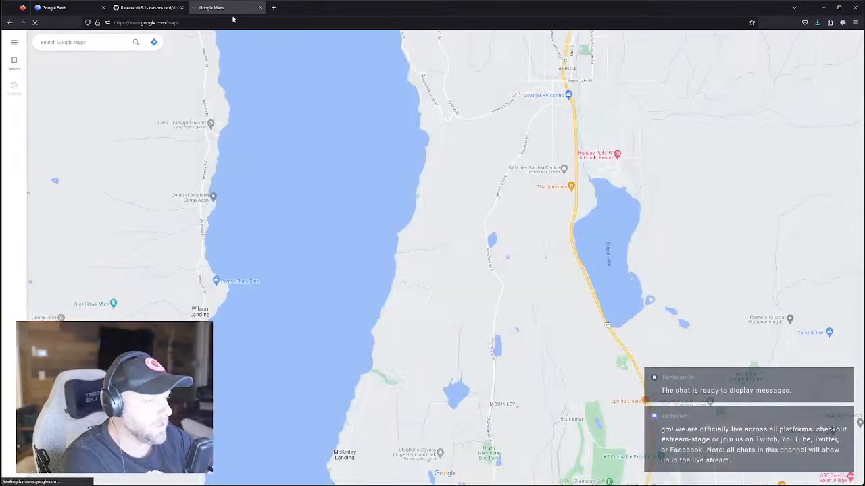
Search Google Maps for 'brooklyn' and zoom in toward Downtown Brooklyn.
click(96, 41)
text(brooklyn)
key(Return)
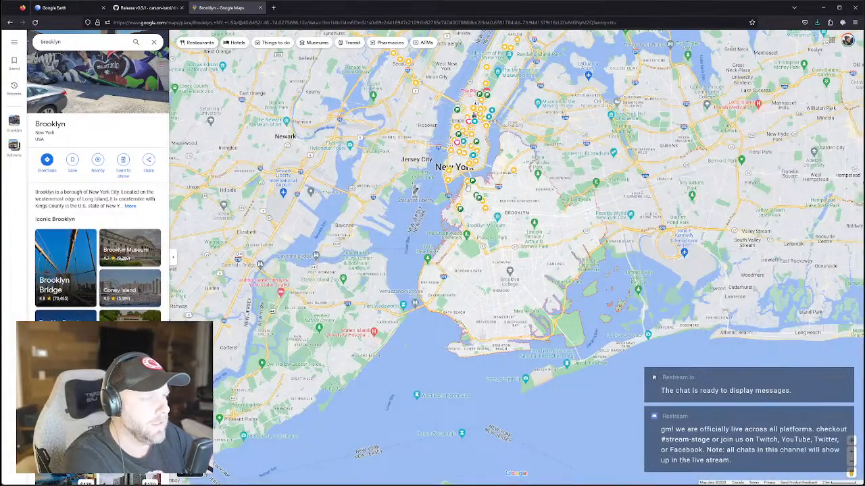
scroll(478, 209, up, 3)
scroll(483, 236, up, 2)
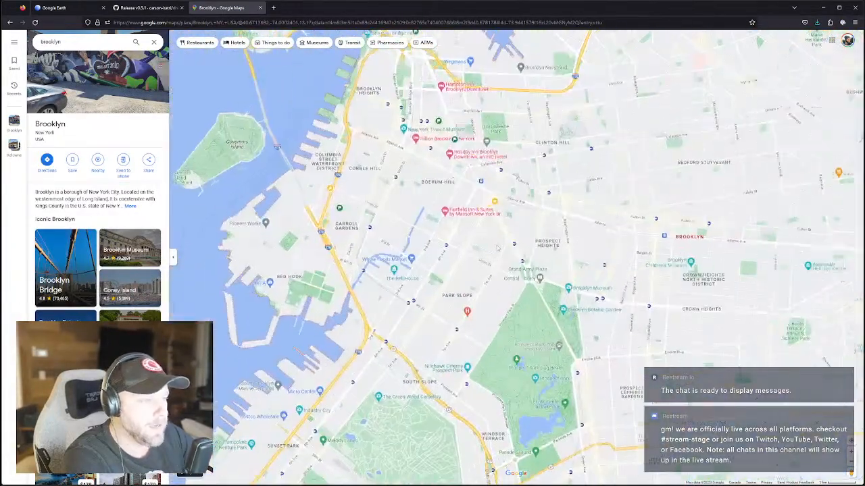
scroll(494, 243, up, 2)
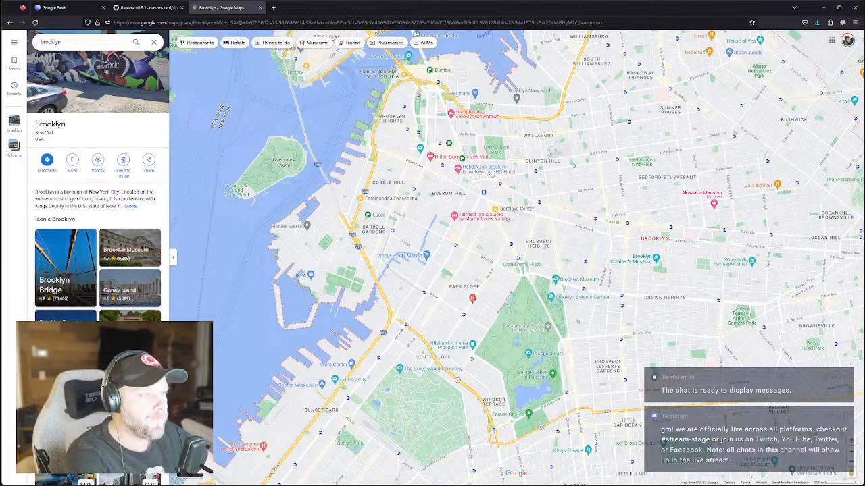
scroll(507, 172, up, 2)
drag(496, 113, 553, 210)
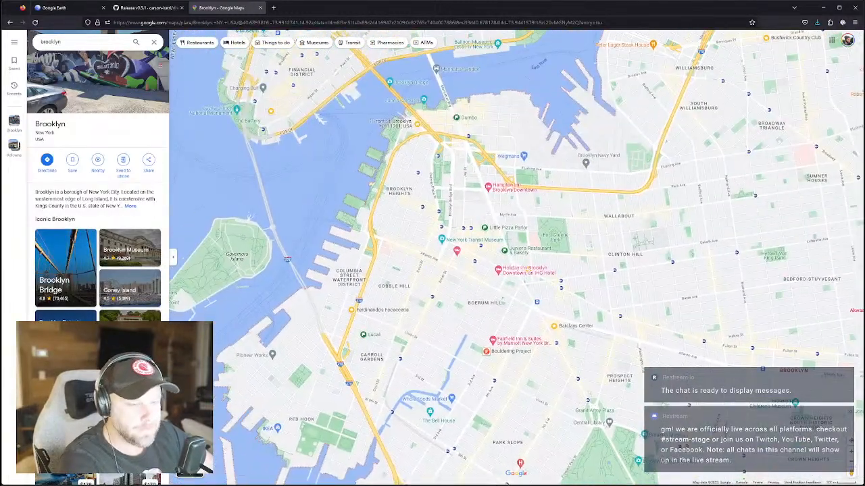
Show Satellite imagery with Transit lines and frame the Barclays Center / Atlantic Terminal area.
click(195, 462)
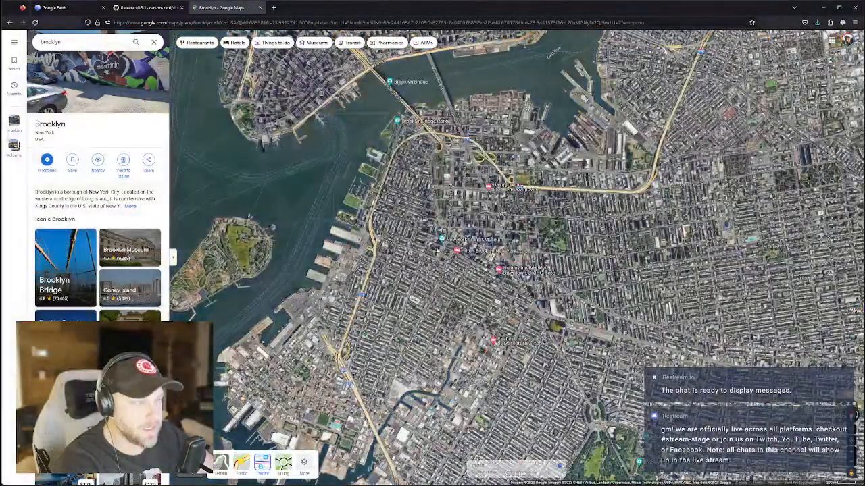
click(262, 463)
drag(520, 233, 515, 325)
scroll(515, 325, up, 2)
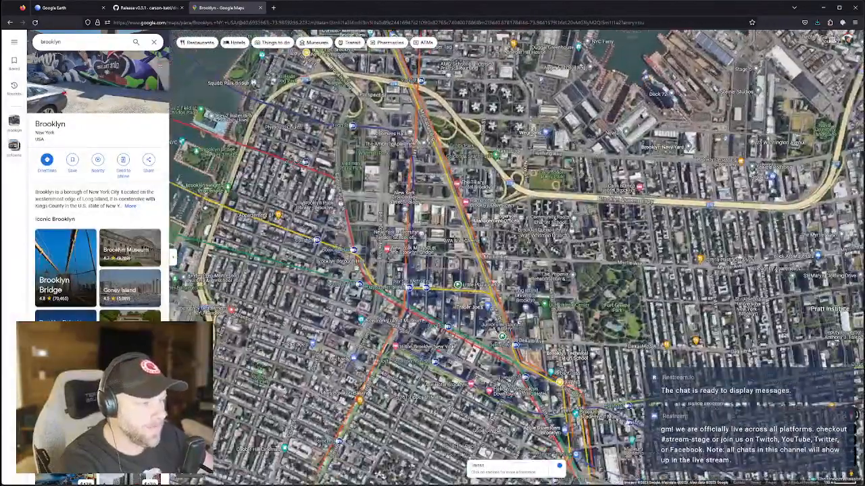
scroll(546, 351, down, 1)
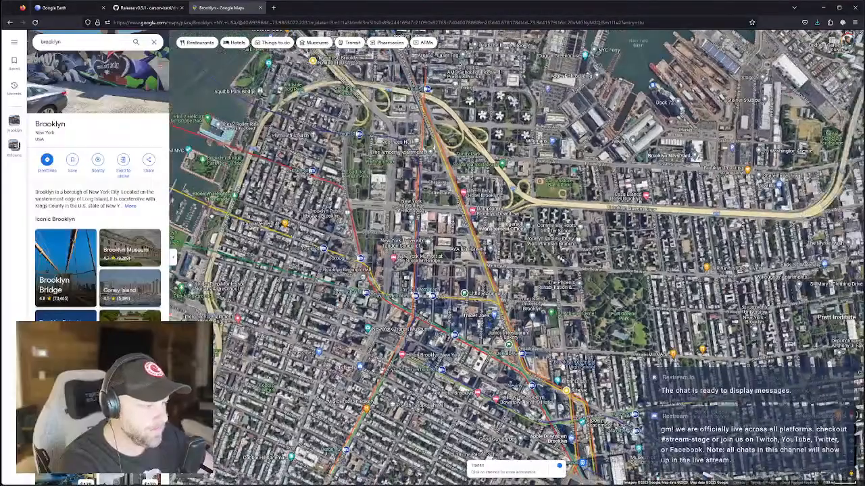
drag(545, 351, 521, 310)
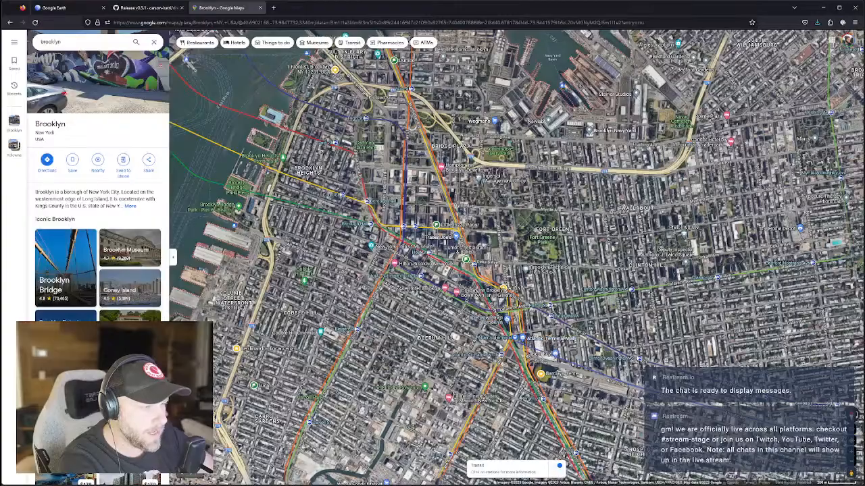
scroll(503, 358, up, 2)
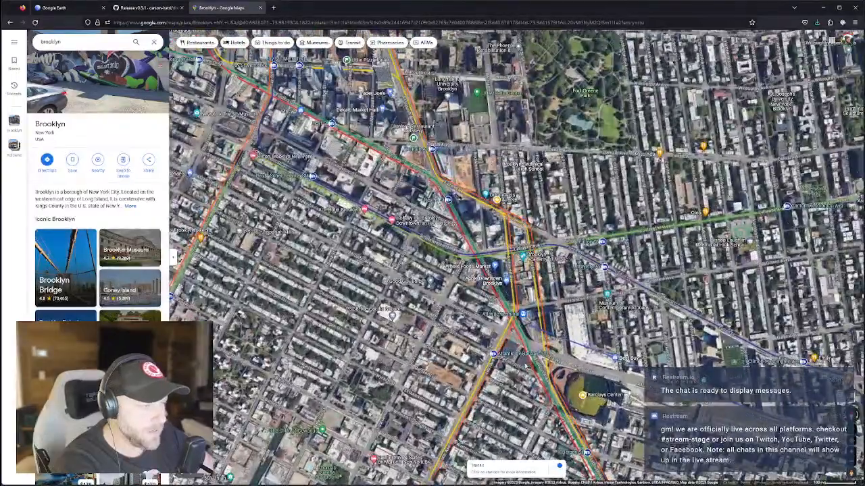
scroll(493, 255, up, 1)
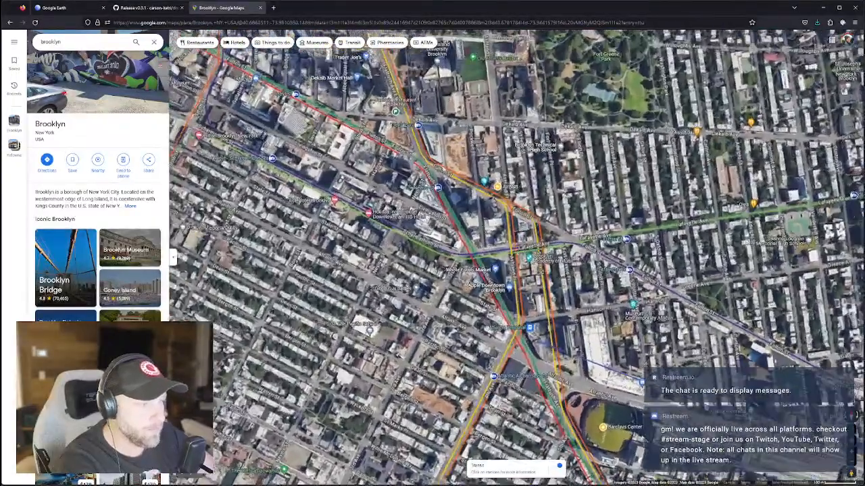
click(273, 8)
Search the web for 'crazy brooklyn bu…' and open the New York Post Brooklyn Tower article.
text(cra)
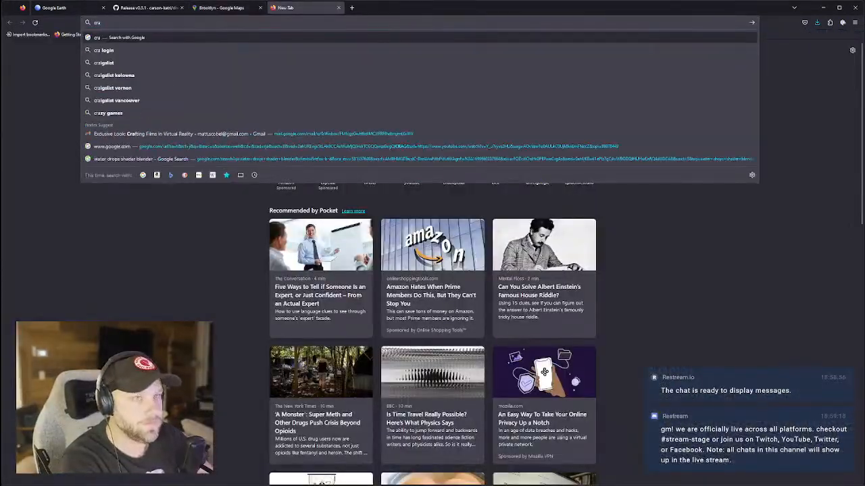
text(zy brooklyn building)
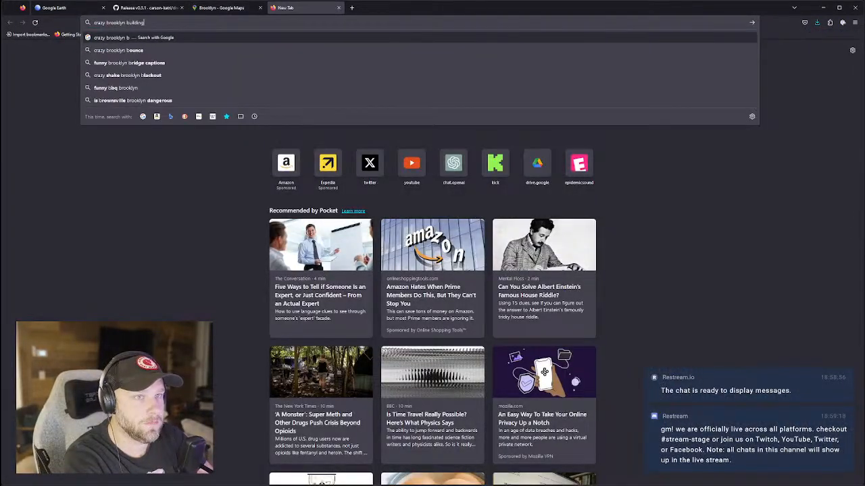
key(Return)
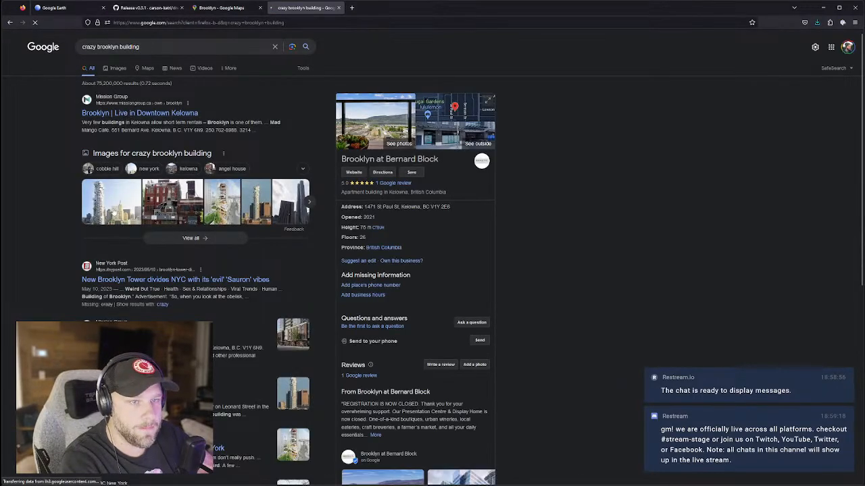
click(148, 281)
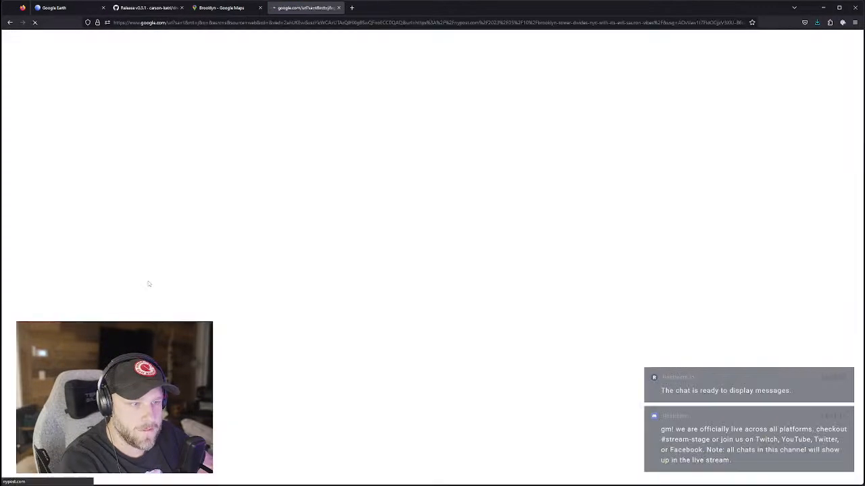
Read through the article, select 'Brooklyn Tower' in the text, and open the site's search field.
scroll(314, 276, down, 2)
scroll(307, 279, down, 10)
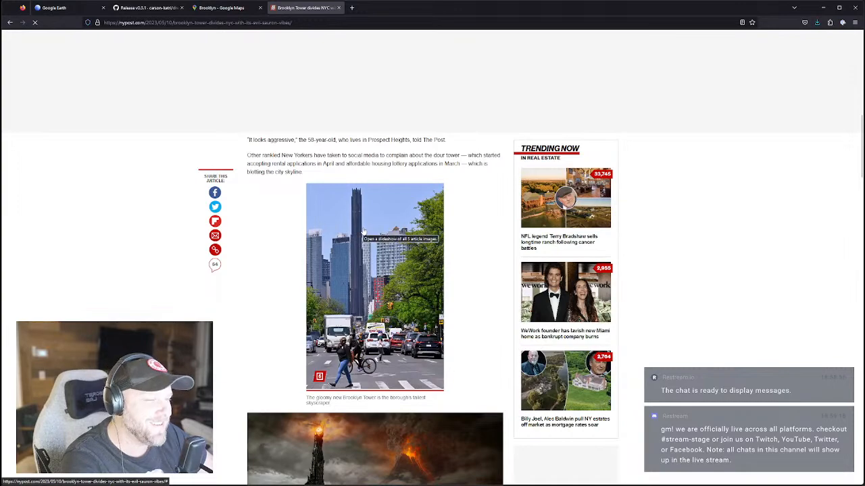
scroll(365, 234, down, 2)
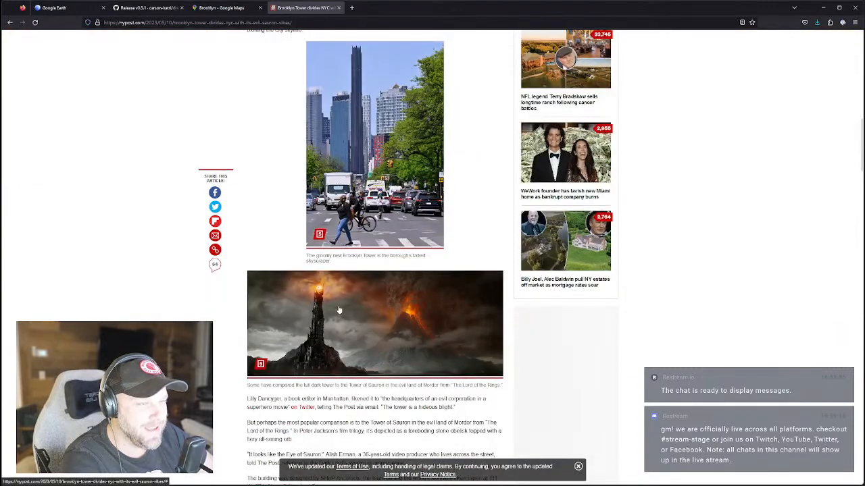
scroll(315, 307, down, 2)
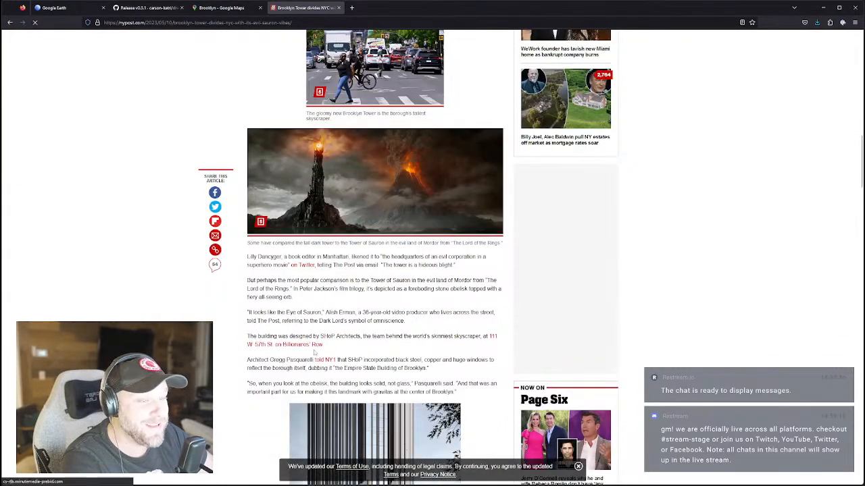
scroll(282, 319, down, 3)
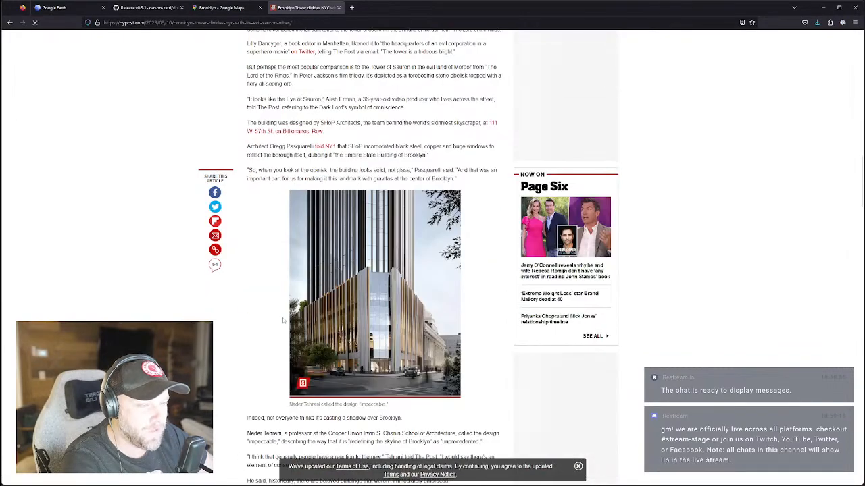
scroll(282, 319, down, 1)
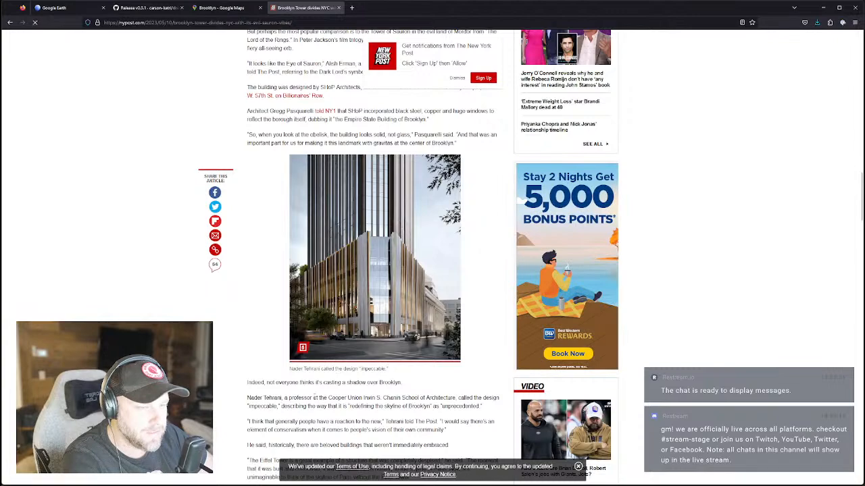
scroll(314, 398, up, 5)
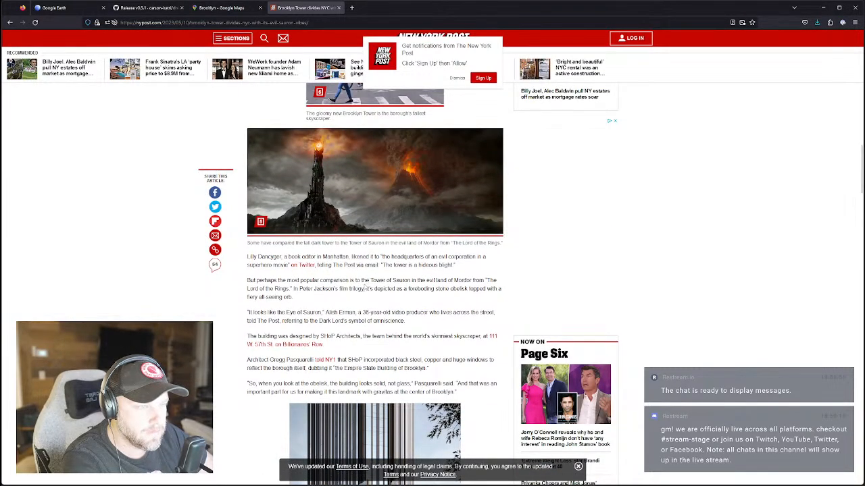
scroll(366, 287, up, 8)
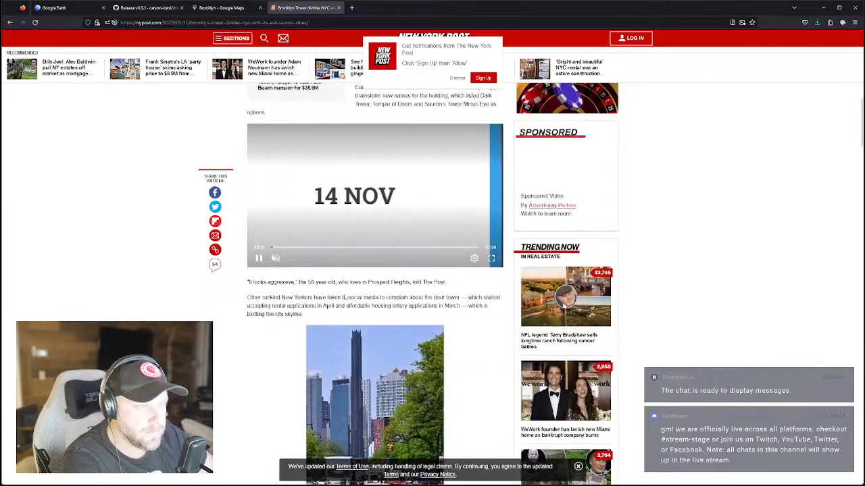
scroll(348, 301, up, 6)
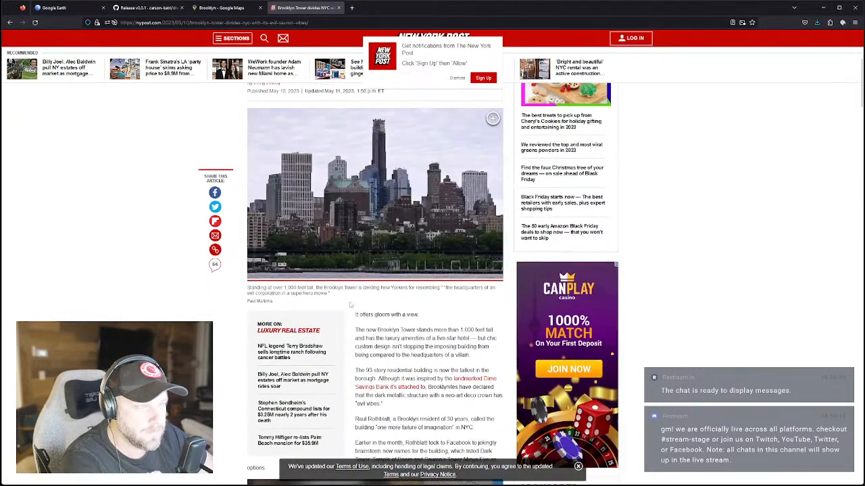
drag(416, 330, 383, 330)
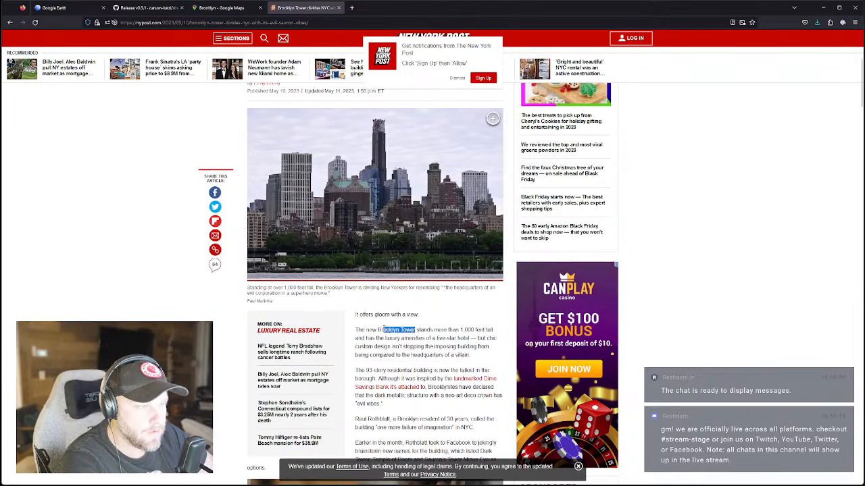
scroll(383, 329, up, 4)
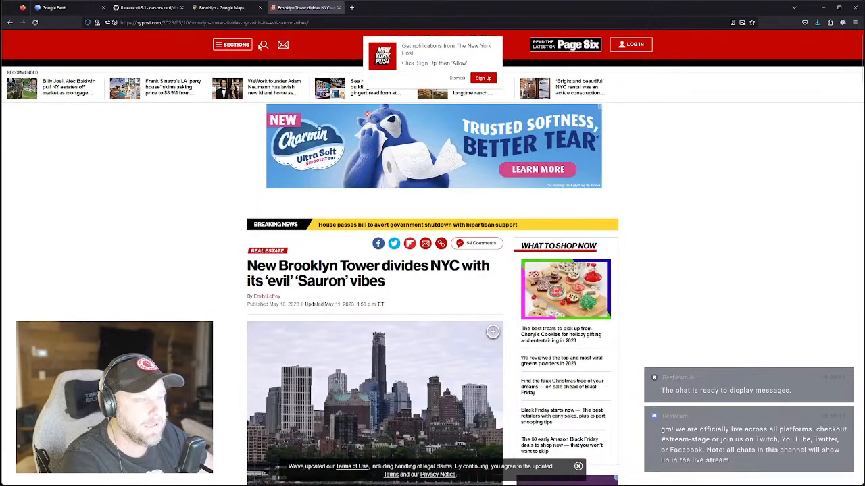
click(264, 46)
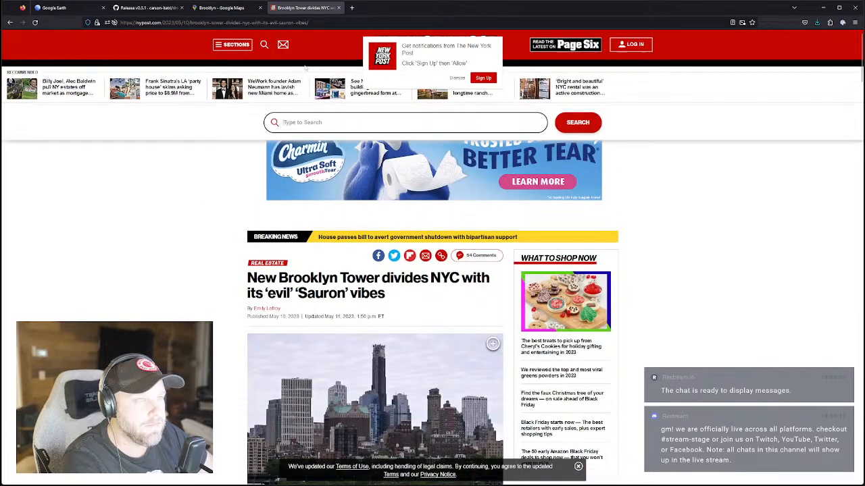
Search Google Images for Brooklyn Tower and copy the New York Times tower rendering.
click(351, 7)
text(Brooklyn Tower)
key(Return)
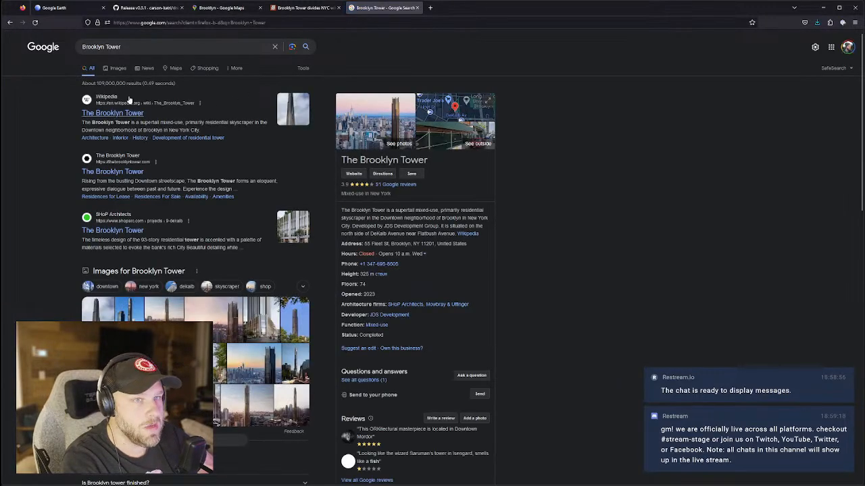
click(117, 68)
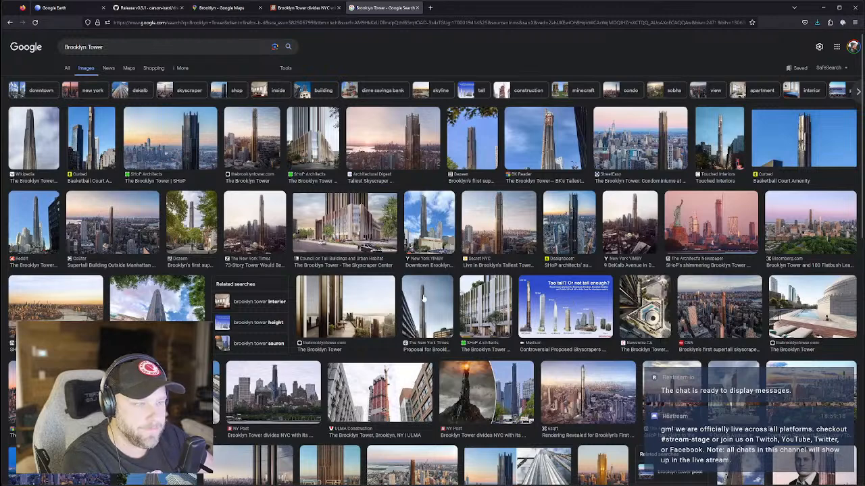
click(261, 220)
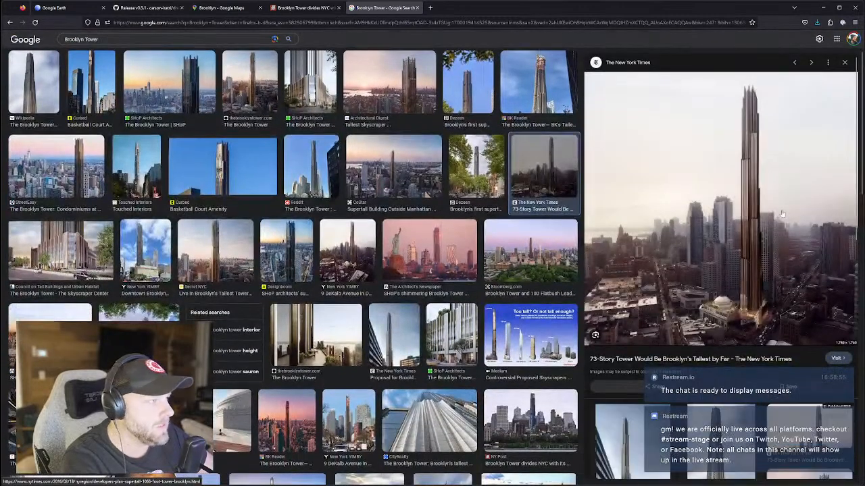
right_click(710, 228)
click(740, 335)
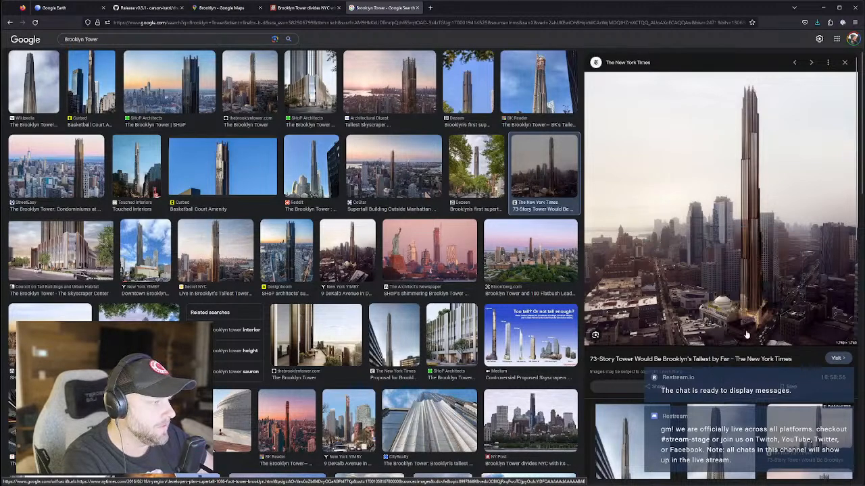
Paste the tower rendering into PureRef and place it apart from the other references.
click(145, 8)
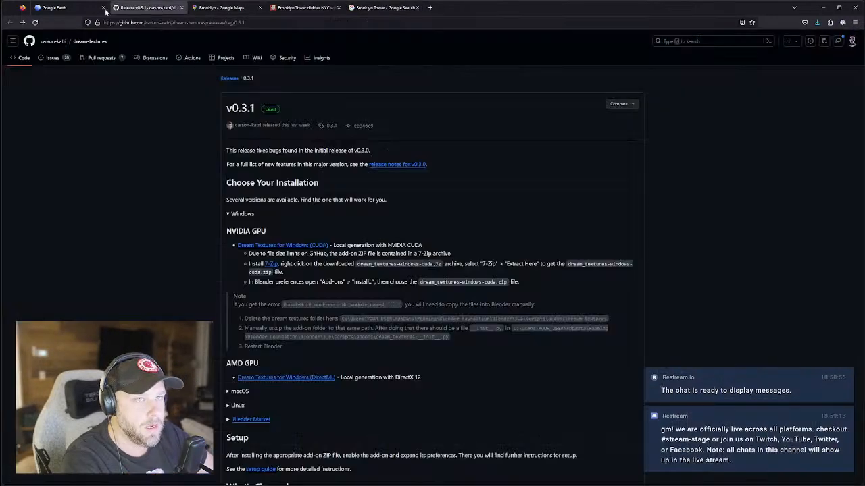
key(alt+Tab)
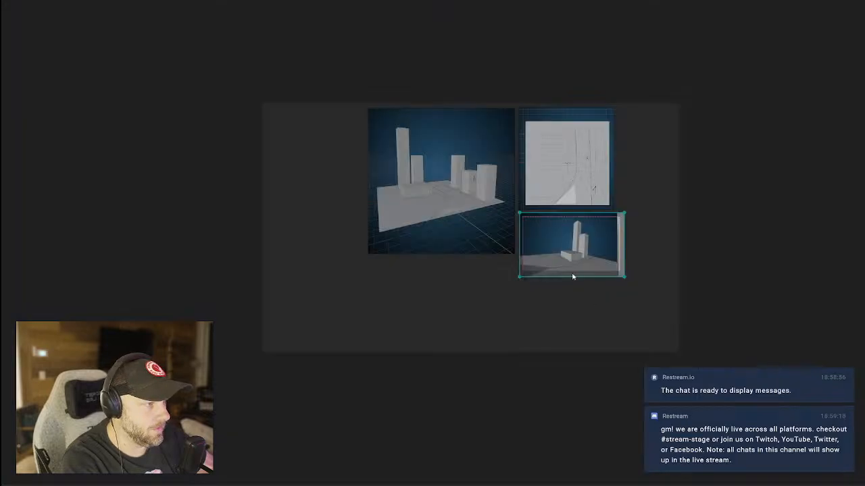
key(ctrl+v)
drag(566, 271, 817, 219)
scroll(748, 268, down, 4)
middle_drag(741, 284, 584, 307)
key(alt+Tab)
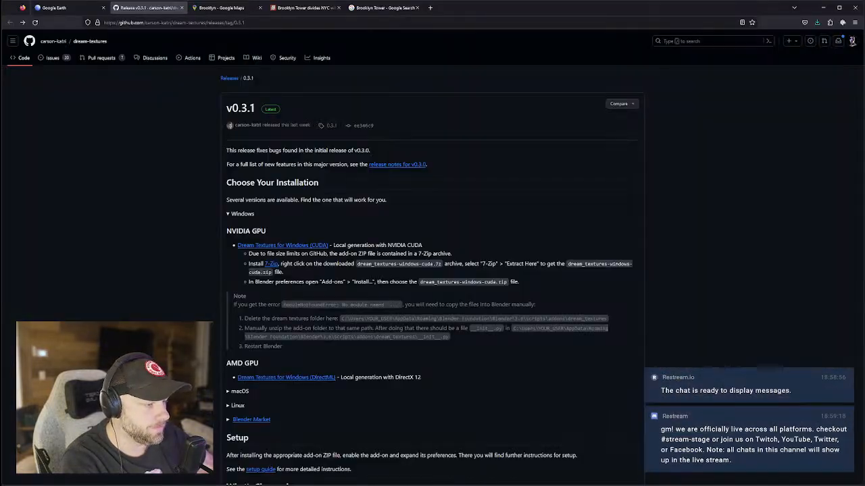
click(54, 8)
Search Google Earth for 'brooklyn tower' to show the 325 m, 74-floor tower's card.
click(49, 63)
text(brooklyn tower)
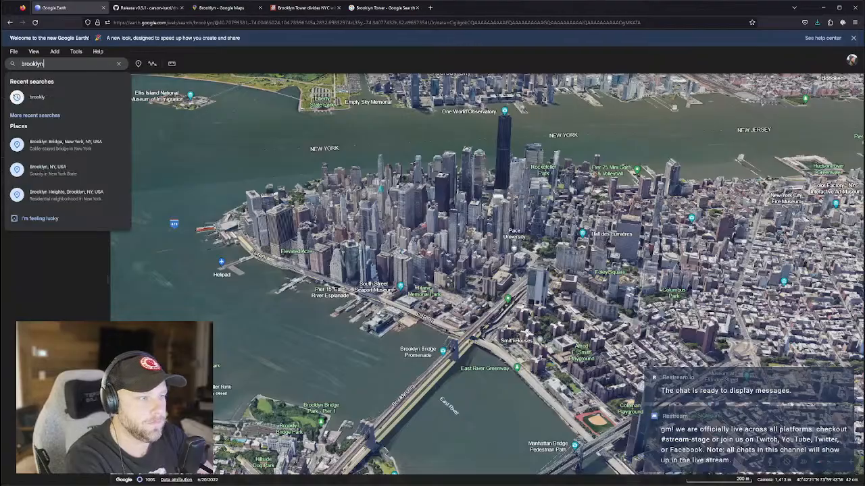
key(Return)
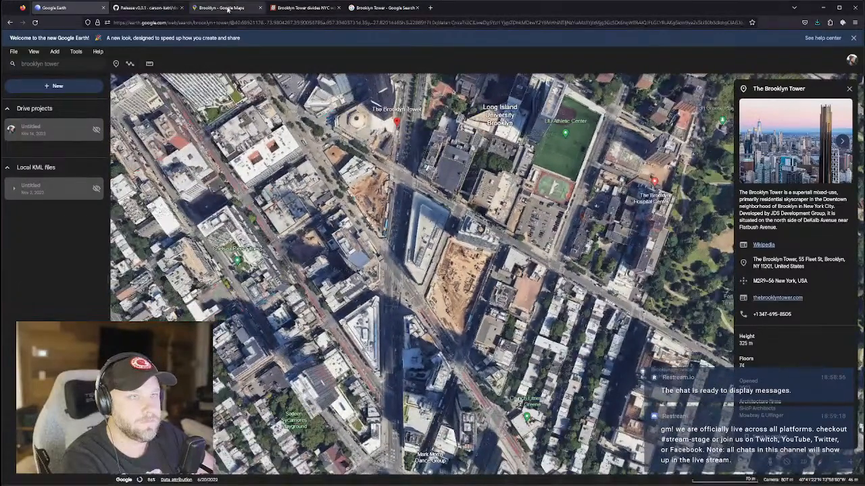
click(223, 8)
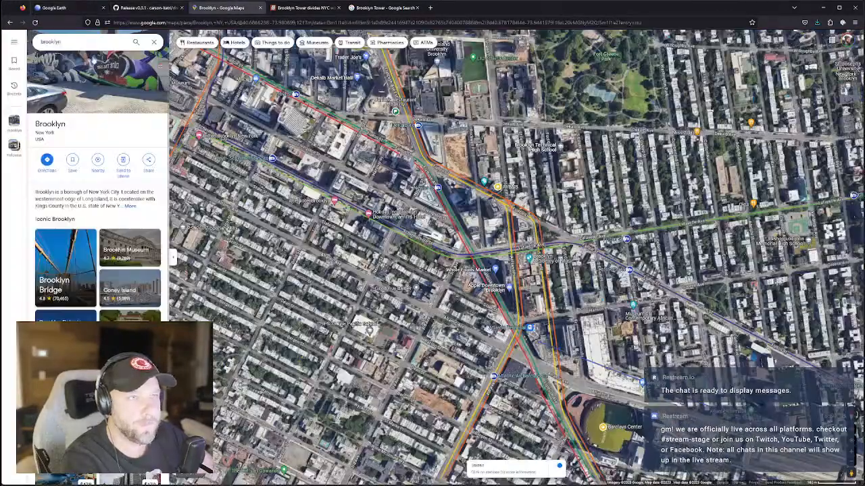
Search Google Maps for 'brooklyn tower'.
click(90, 42)
text(tower)
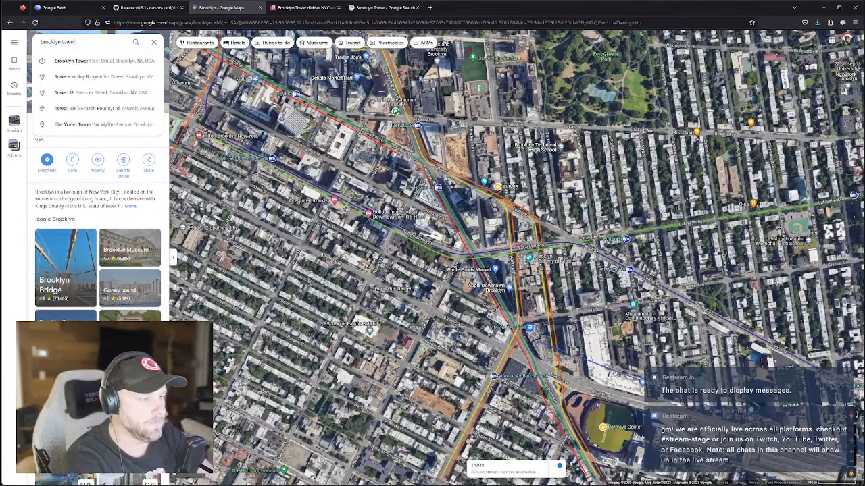
key(Return)
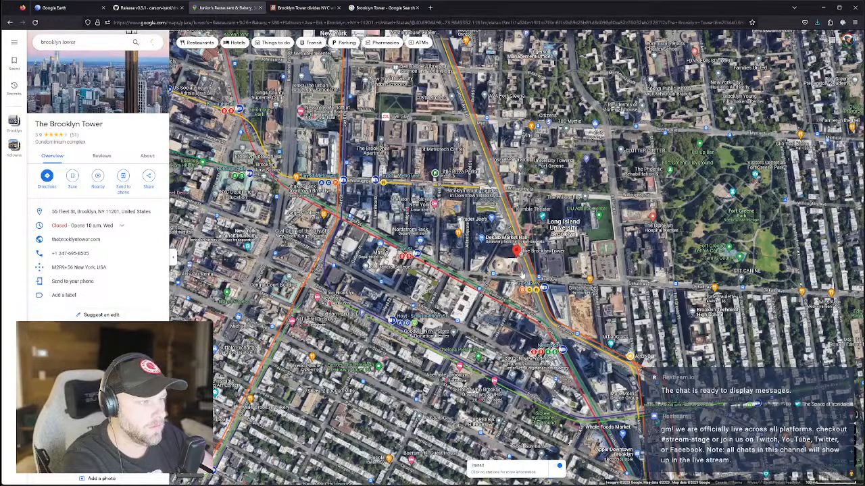
click(521, 272)
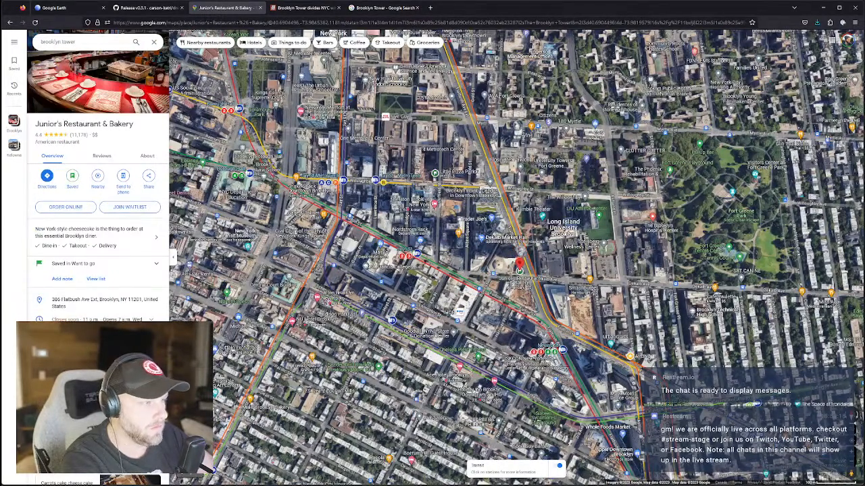
Open the saved AirBNB place southeast of the tower and copy its address.
drag(568, 299, 512, 254)
scroll(593, 299, down, 2)
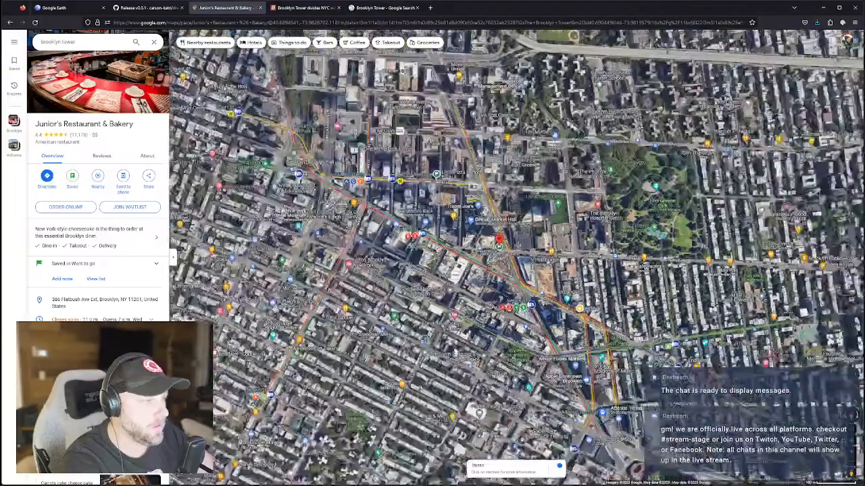
scroll(593, 298, down, 2)
scroll(581, 297, up, 5)
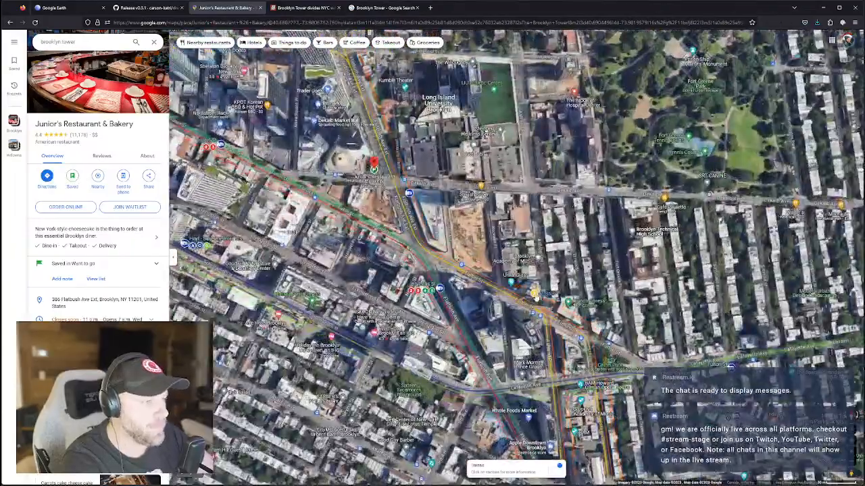
click(538, 292)
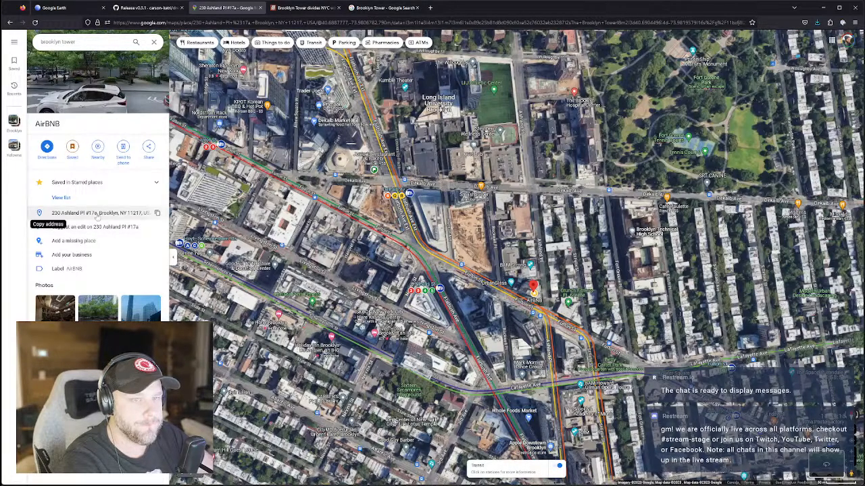
click(157, 213)
click(54, 8)
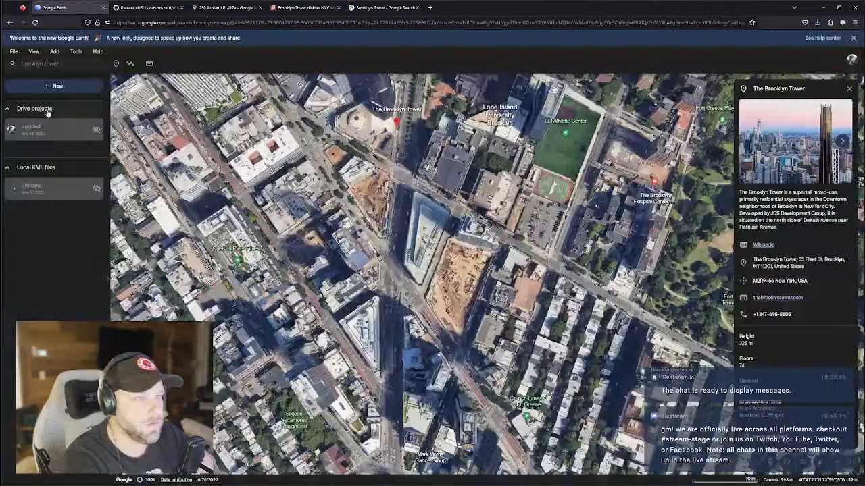
Create a new Drive project in Google Earth titled 'The AI City'.
click(58, 87)
click(384, 260)
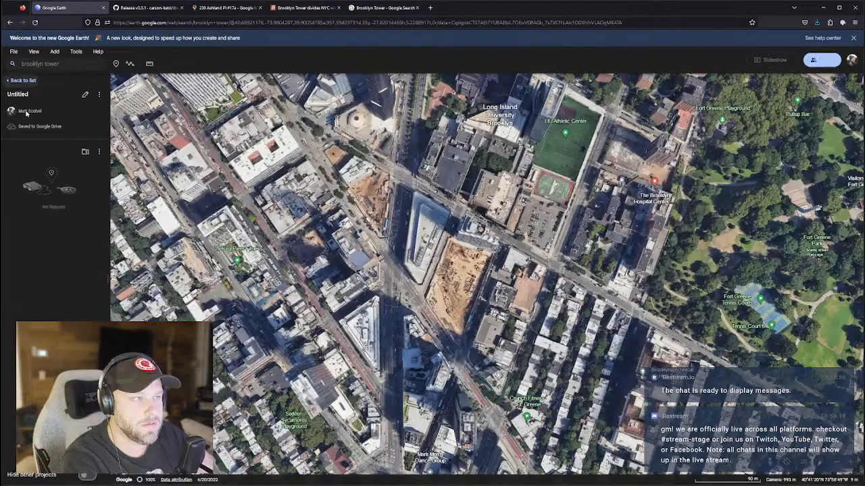
click(86, 95)
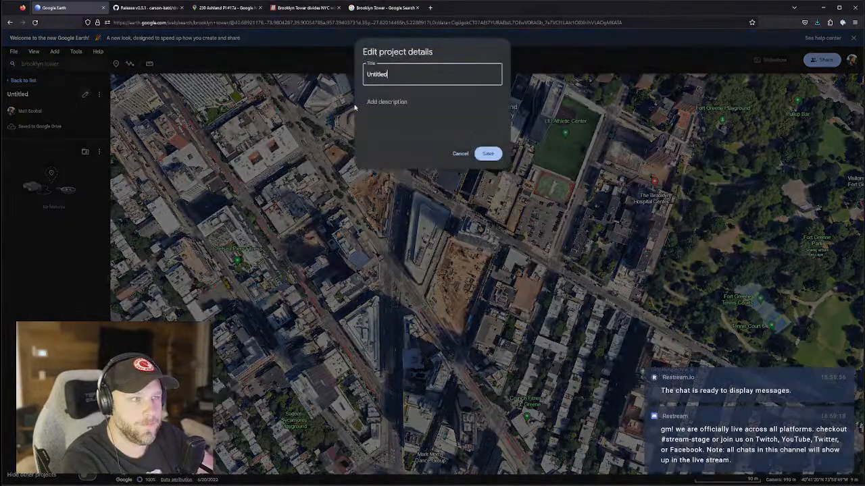
drag(389, 74, 309, 74)
text(The AI Ci)
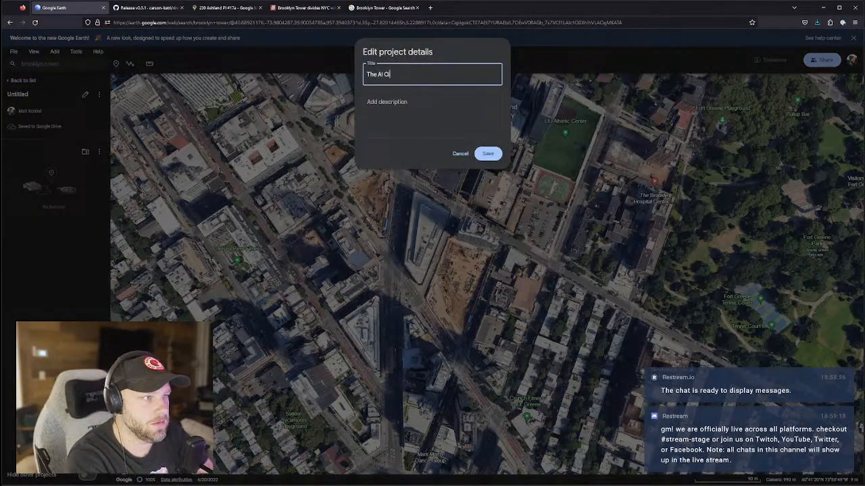
key(Return)
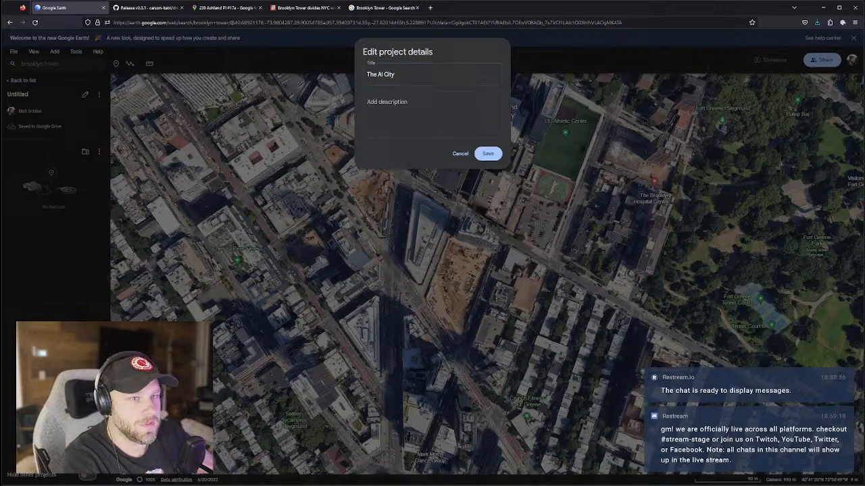
click(488, 153)
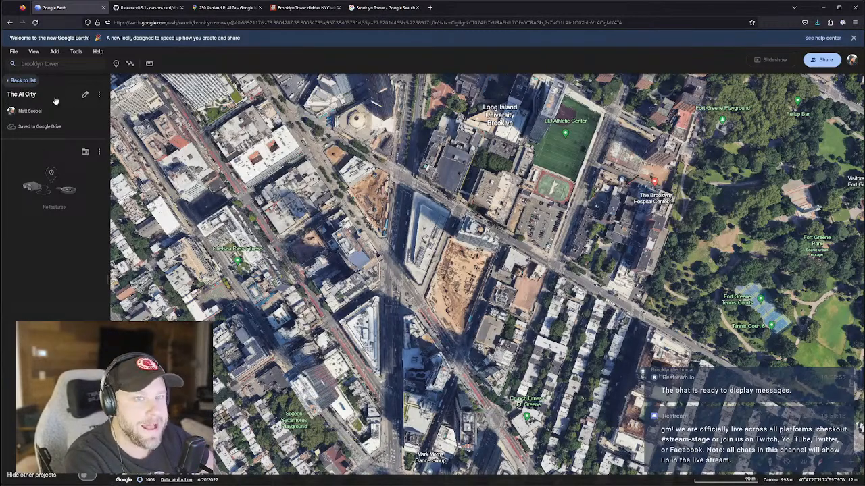
Search Google Earth for the copied AirBNB address.
double_click(42, 65)
key(ctrl+v)
key(Return)
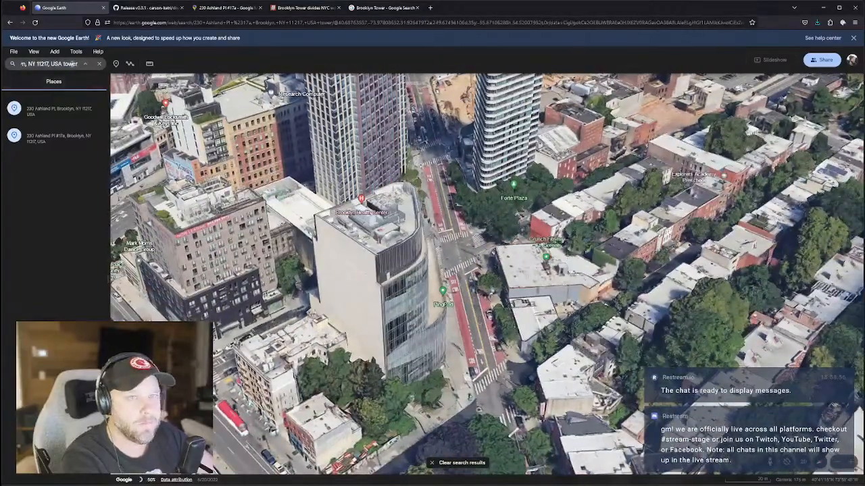
click(72, 64)
click(42, 64)
drag(41, 64, 3, 63)
click(60, 64)
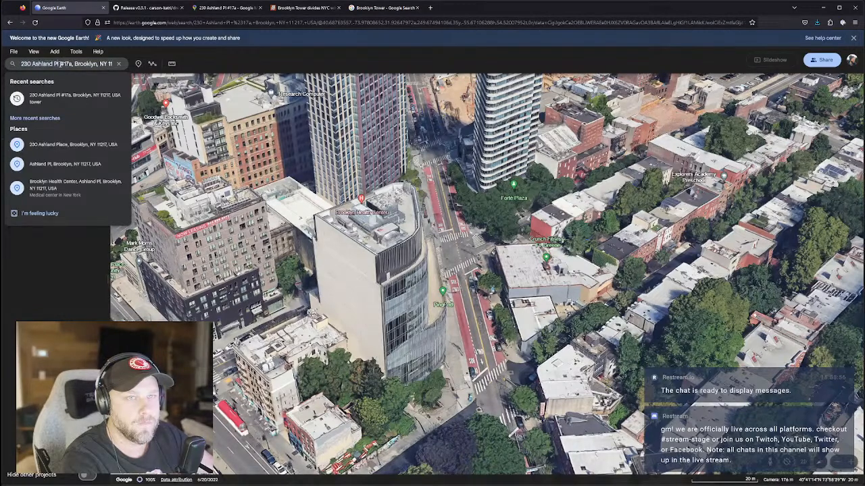
key(BackSpace)
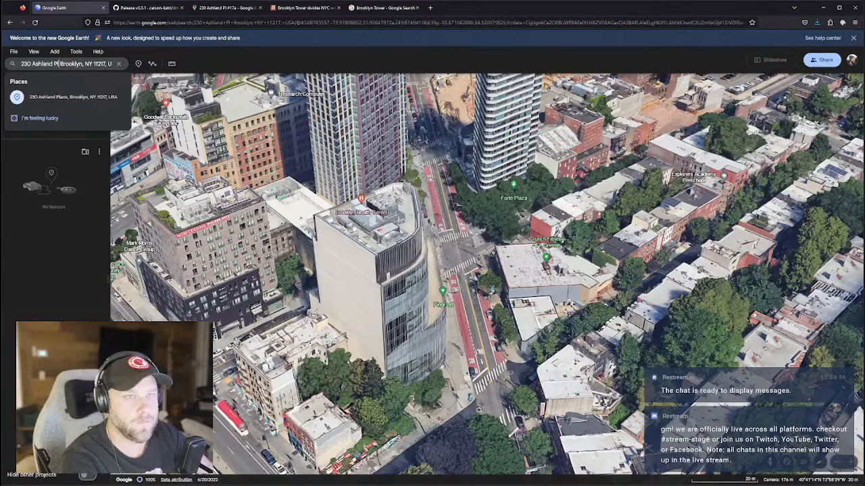
click(85, 104)
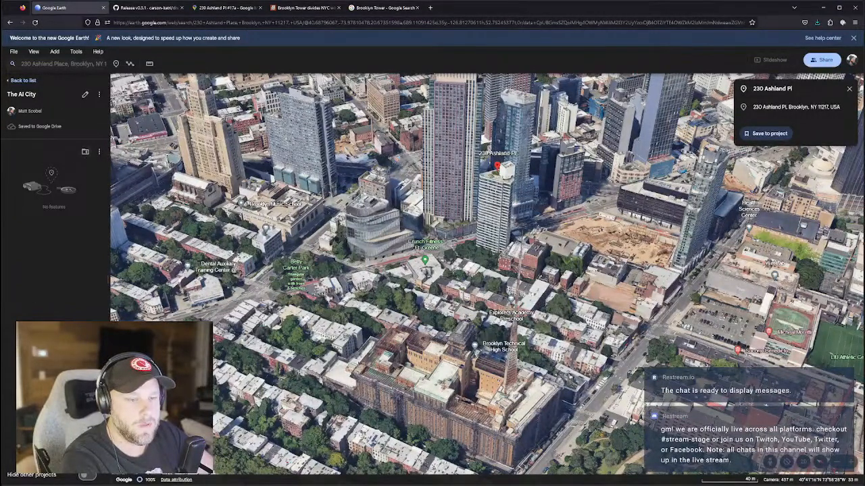
click(784, 134)
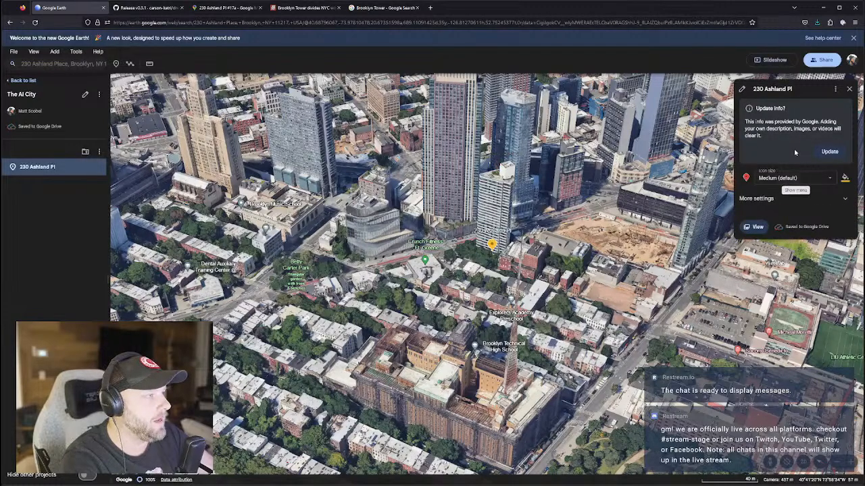
click(828, 152)
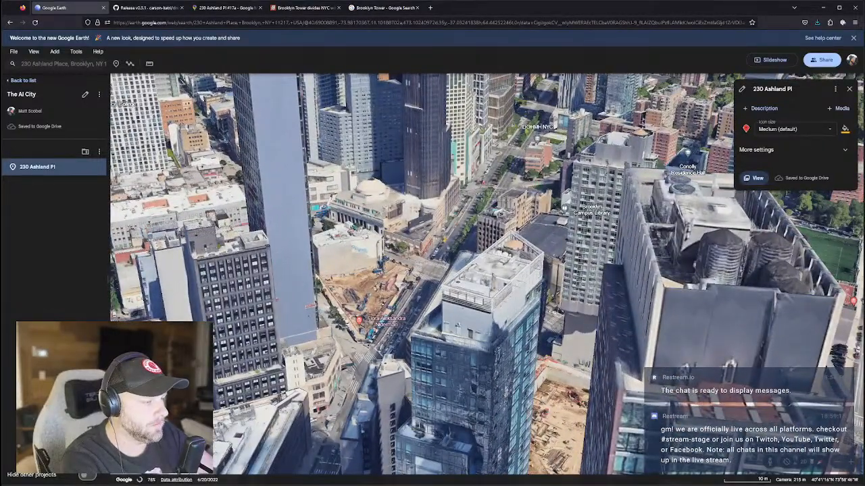
key(alt+Tab)
Orbit the Blender tower blockout into perspective, then swing Google Earth around the central towers.
scroll(553, 272, up, 6)
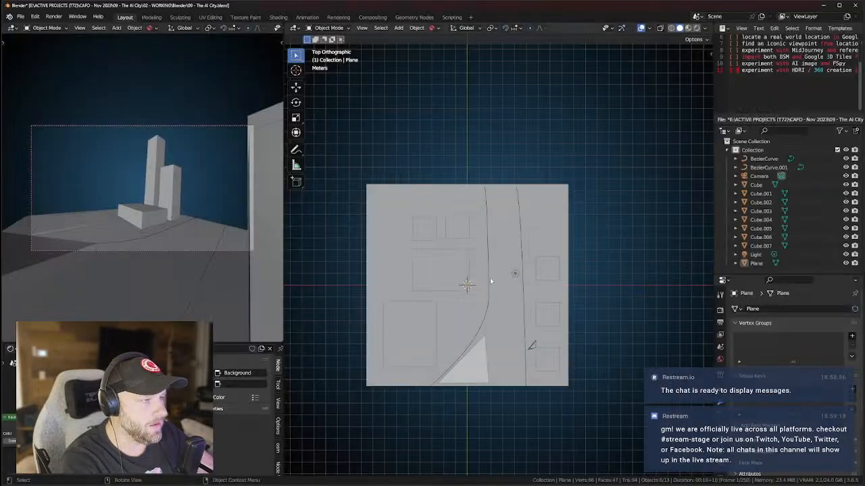
middle_drag(523, 282, 385, 393)
scroll(562, 285, up, 2)
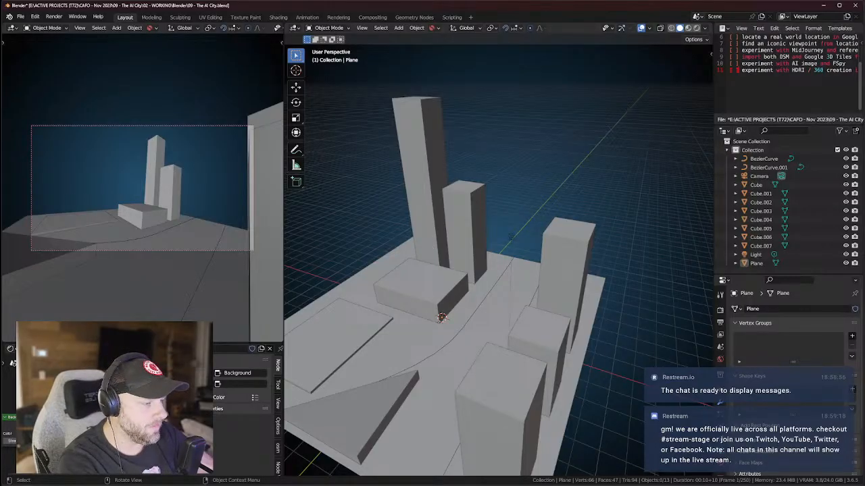
key(alt+Tab)
scroll(462, 318, down, 3)
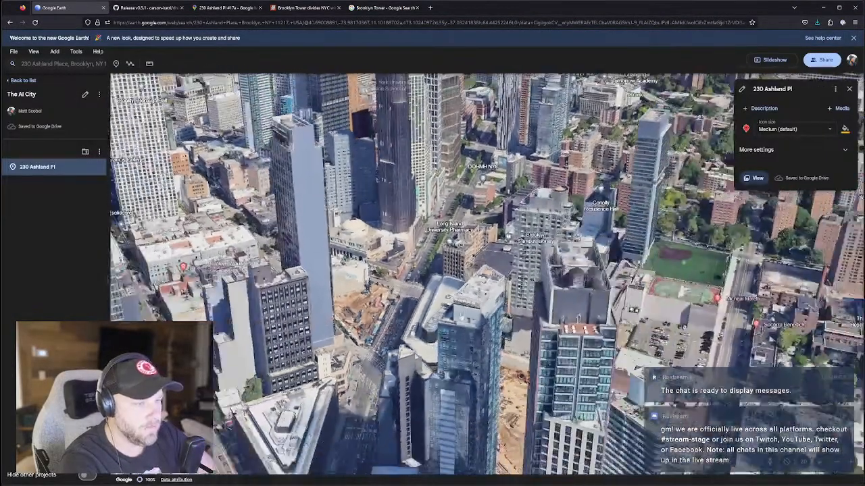
mouse_move(461, 318)
middle_down()
mouse_move(523, 321)
mouse_move(461, 317)
middle_up()
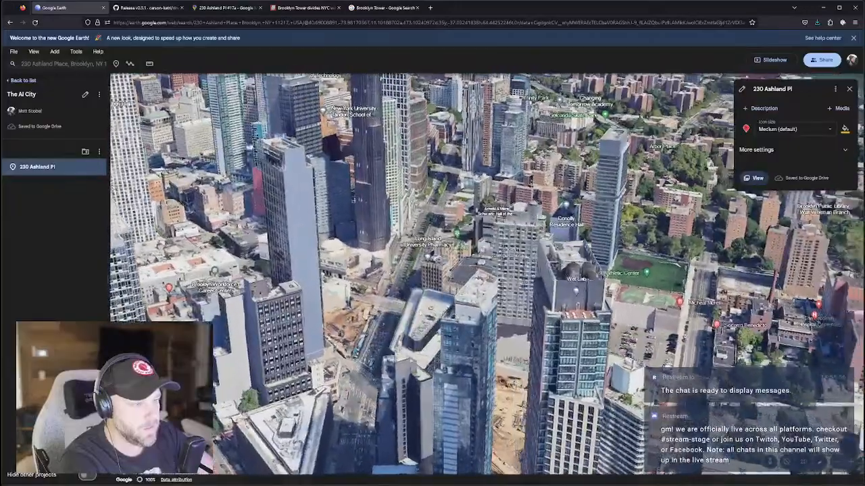
Orbit and tilt Google Earth to frame the Brooklyn towers with the Manhattan skyline beyond.
scroll(446, 304, up, 5)
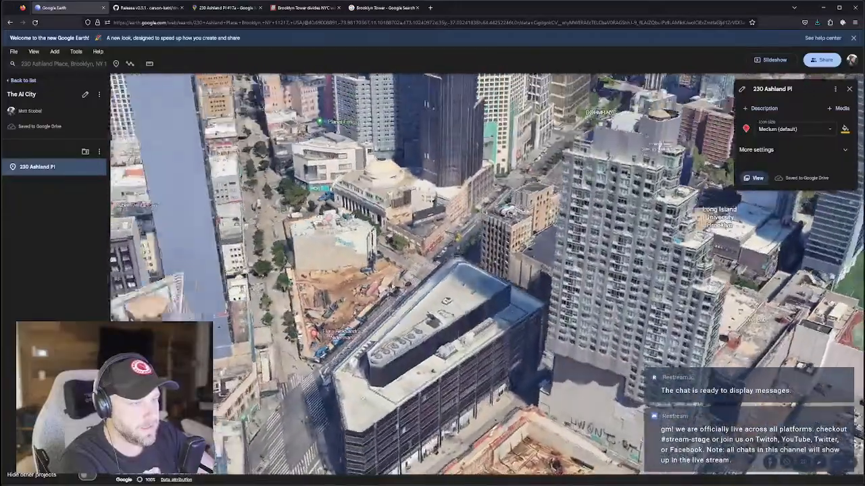
scroll(414, 319, up, 3)
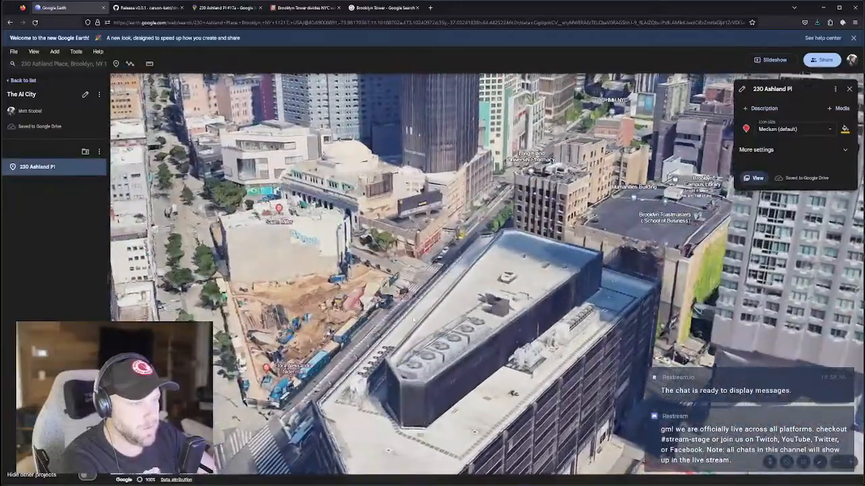
scroll(414, 319, down, 4)
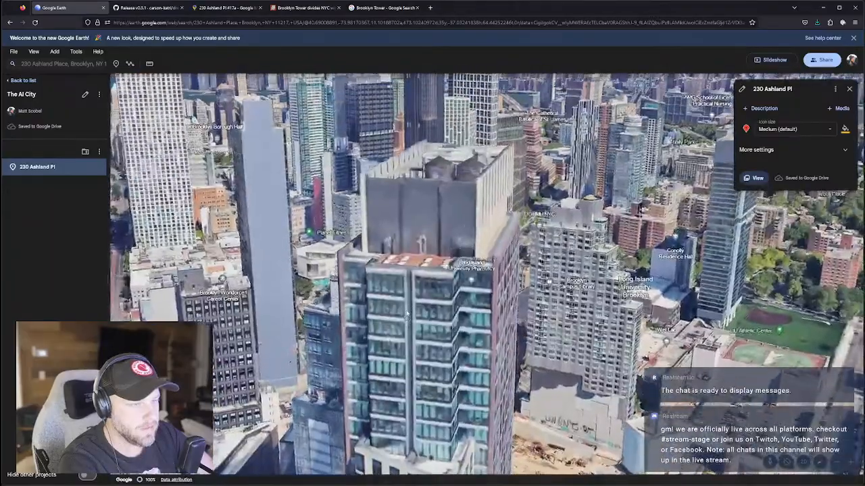
scroll(380, 336, up, 2)
middle_drag(380, 337, 567, 410)
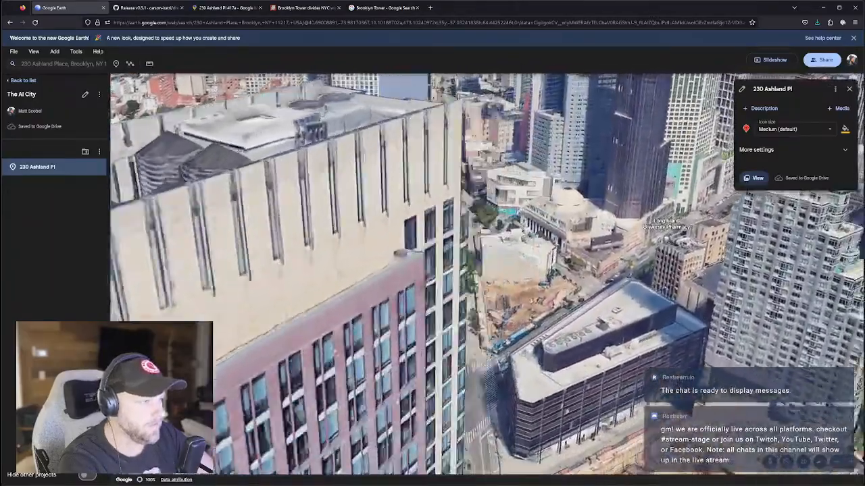
middle_drag(485, 390, 522, 363)
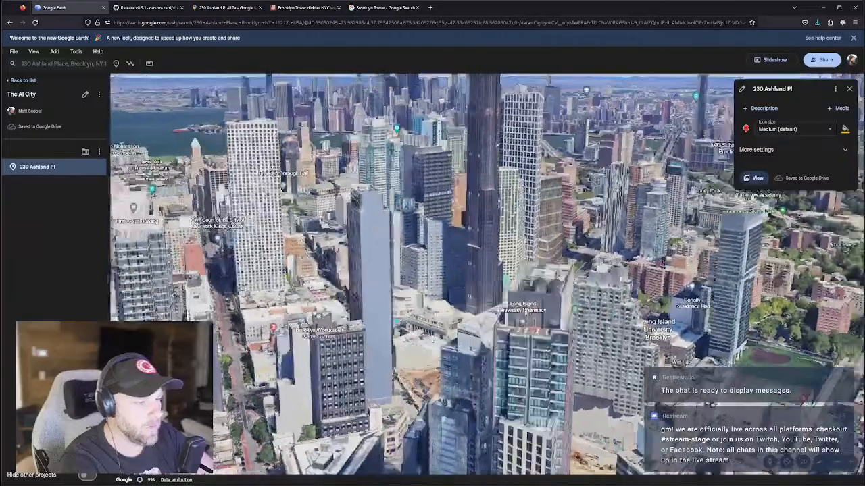
scroll(539, 314, up, 1)
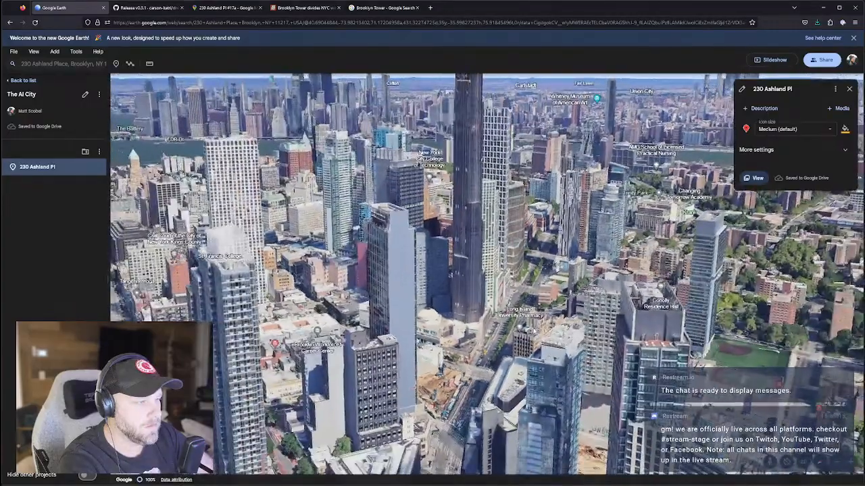
middle_drag(532, 331, 534, 337)
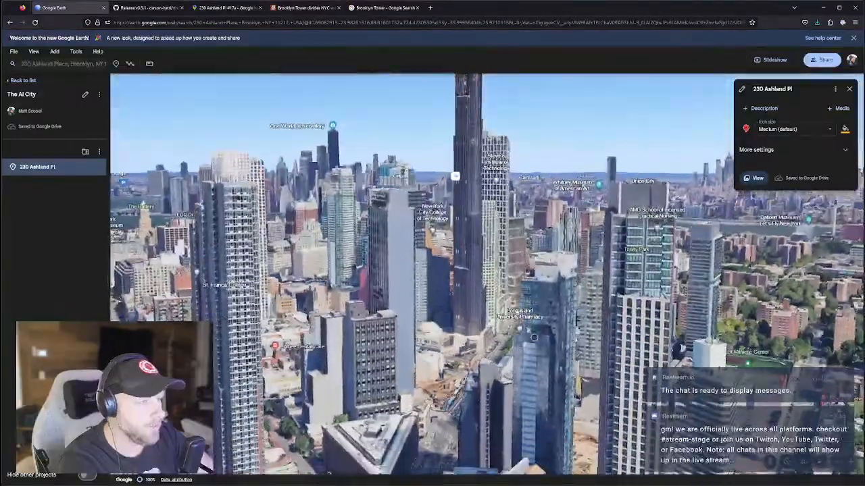
scroll(513, 333, up, 3)
scroll(513, 332, down, 2)
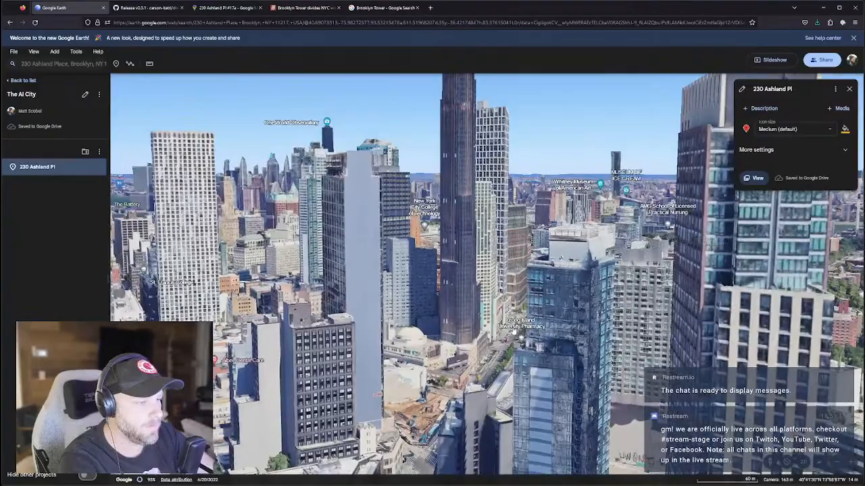
middle_drag(510, 310, 511, 318)
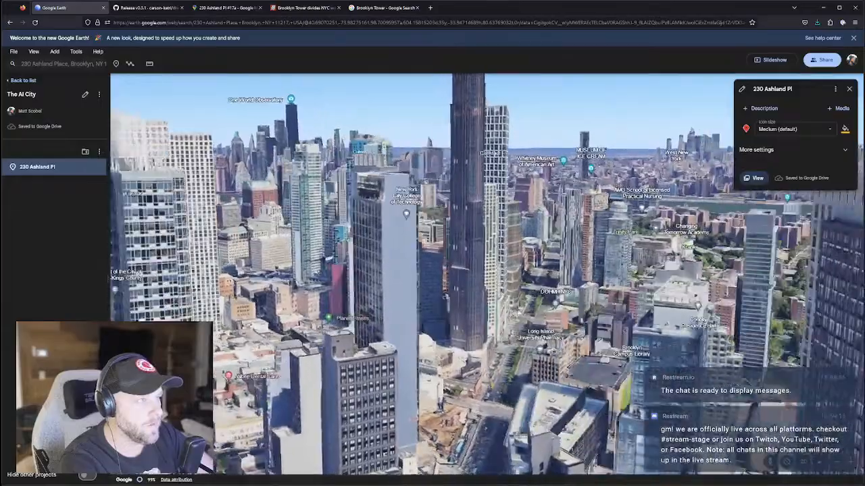
middle_drag(519, 313, 478, 321)
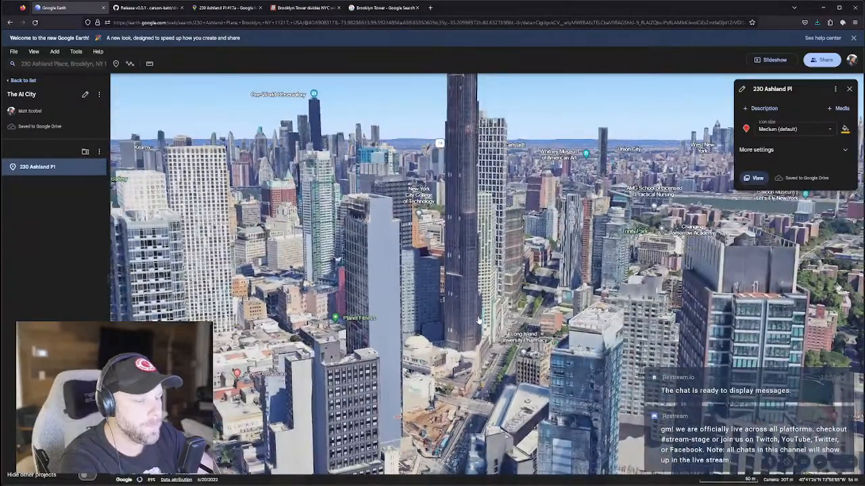
Snip the skyline region and paste it into place on the PureRef reference board.
key(super+shift+s)
drag(208, 70, 708, 152)
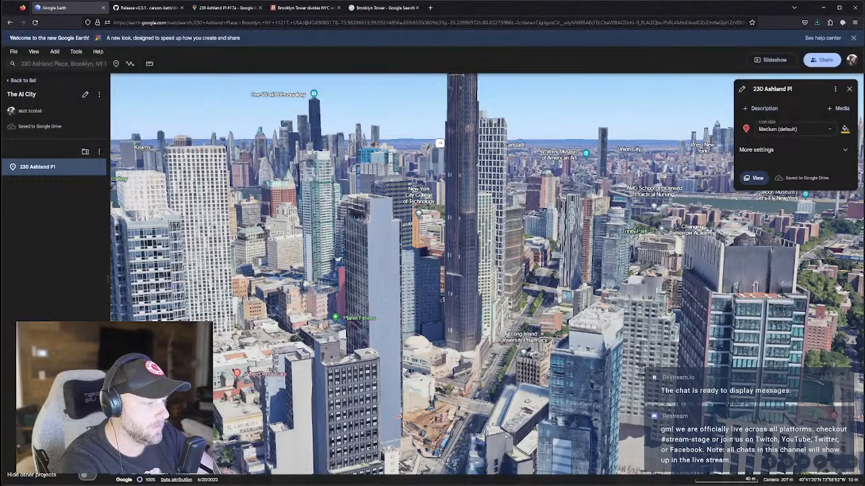
key(alt+Tab)
key(ctrl+v)
scroll(604, 286, down, 4)
middle_drag(604, 286, 531, 311)
drag(531, 311, 646, 367)
scroll(804, 389, down, 3)
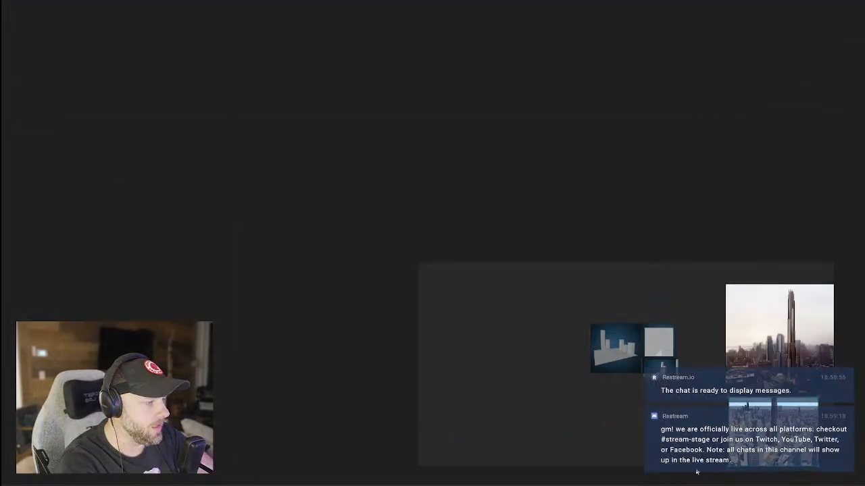
key(alt+Tab)
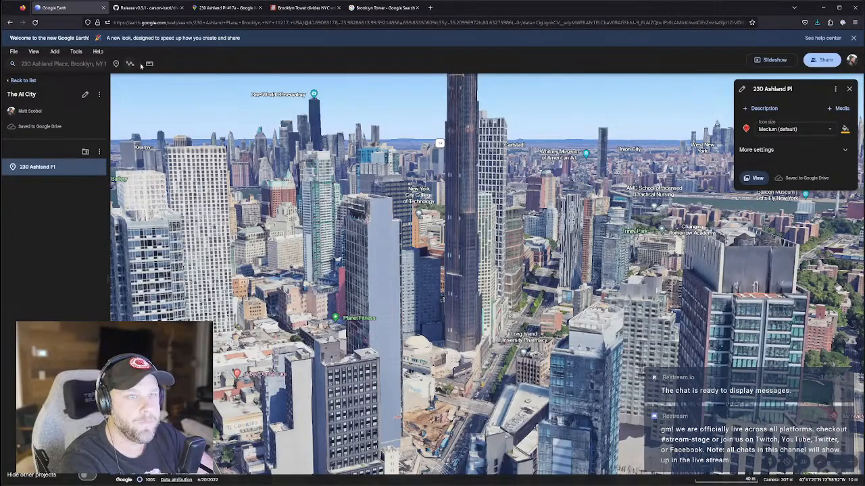
click(75, 53)
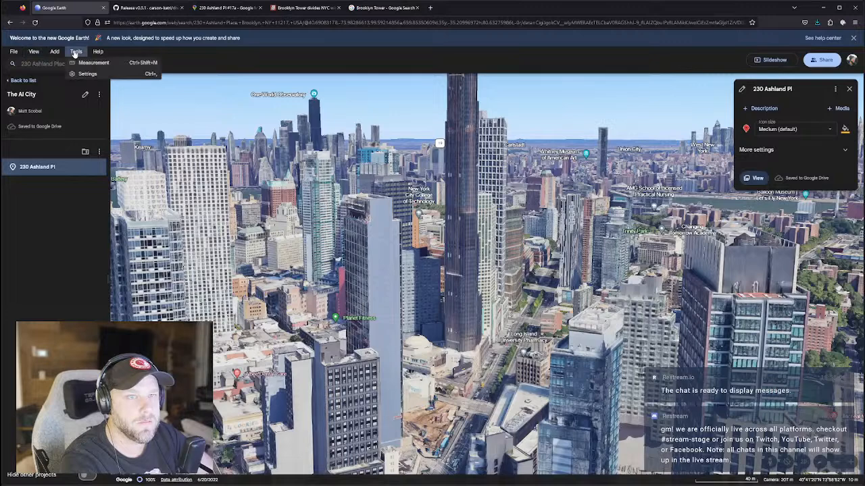
mouse_move(59, 55)
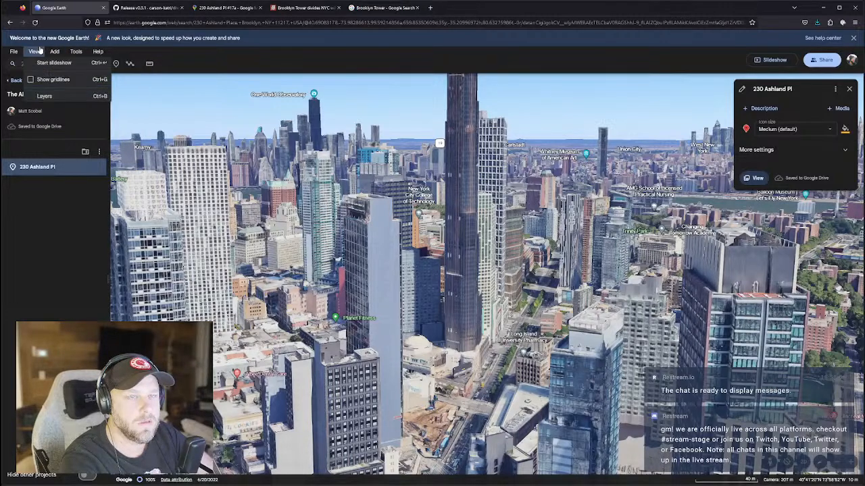
mouse_move(13, 53)
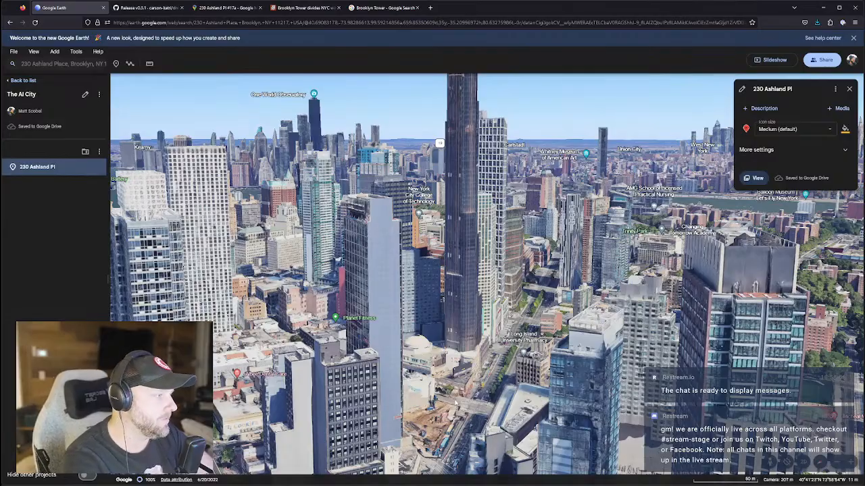
scroll(227, 121, up, 3)
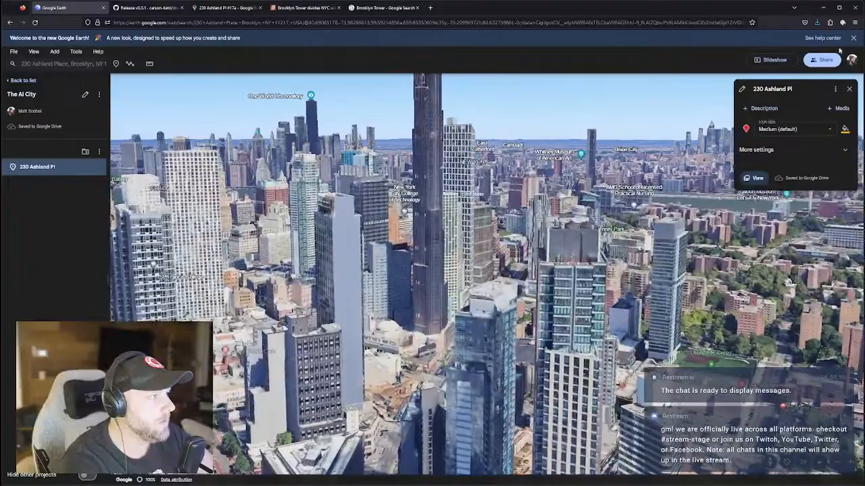
click(849, 89)
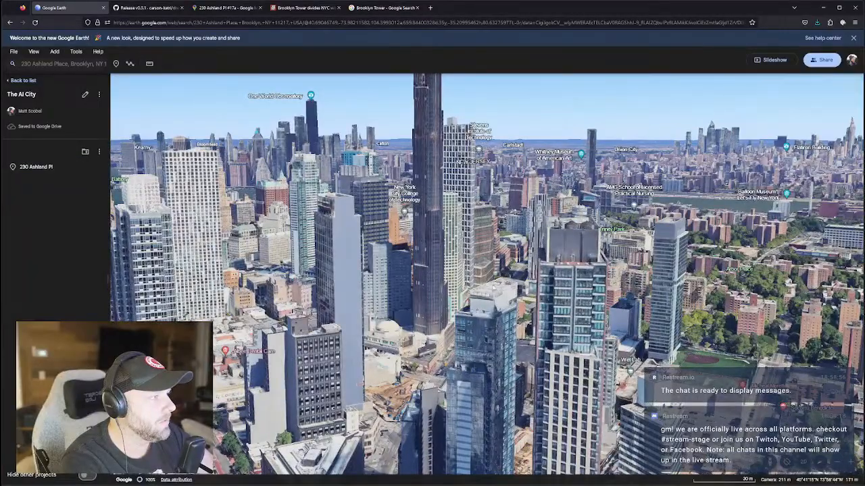
scroll(512, 273, up, 3)
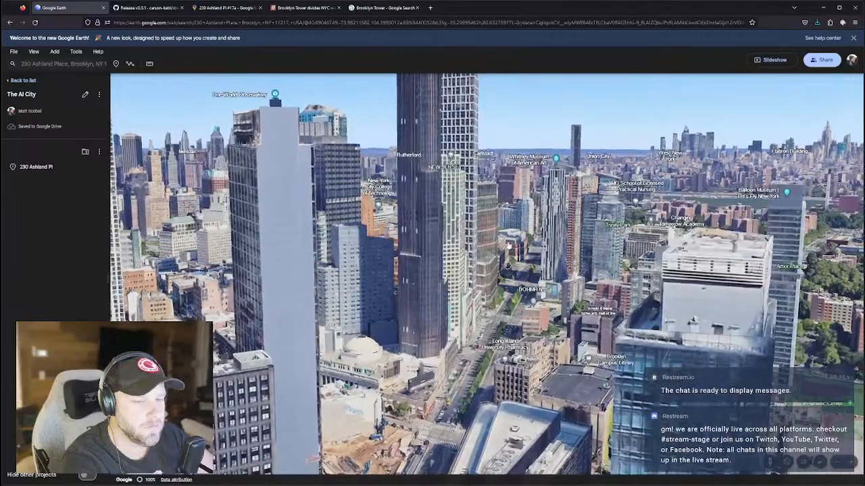
Open the map layer options and close them again.
click(135, 453)
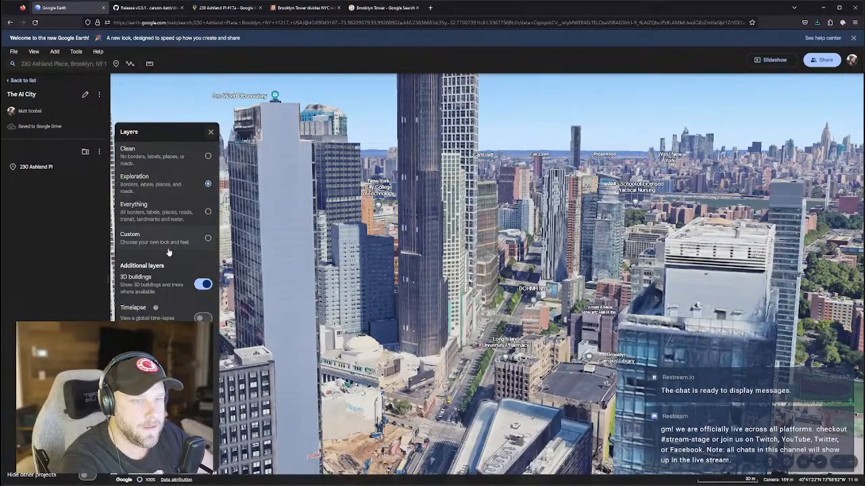
scroll(166, 222, down, 1)
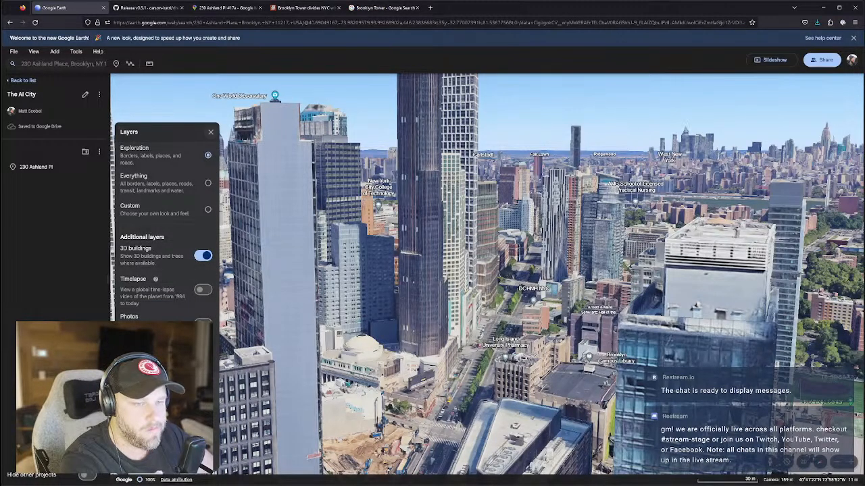
click(135, 453)
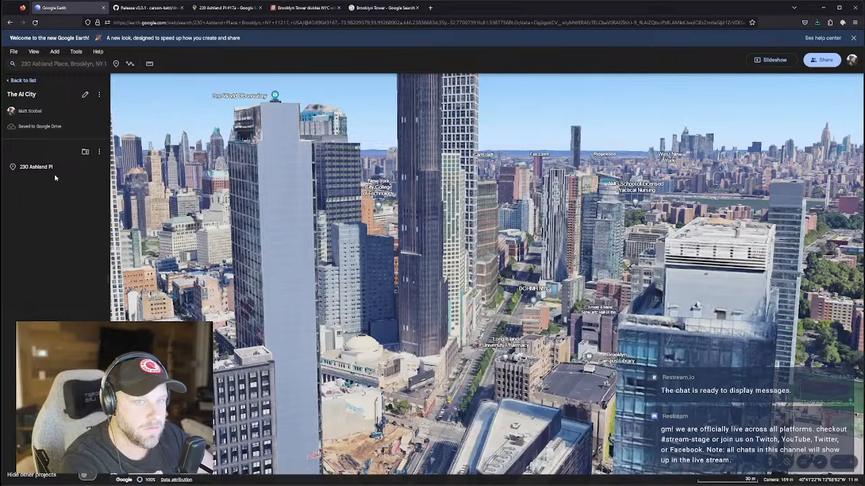
Check the project's add-feature and options menus, then dismiss them.
click(86, 153)
click(100, 95)
click(99, 95)
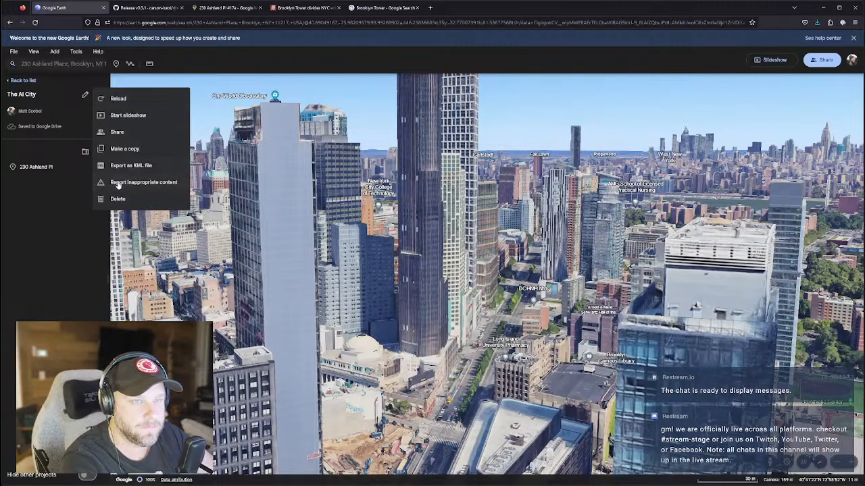
click(58, 227)
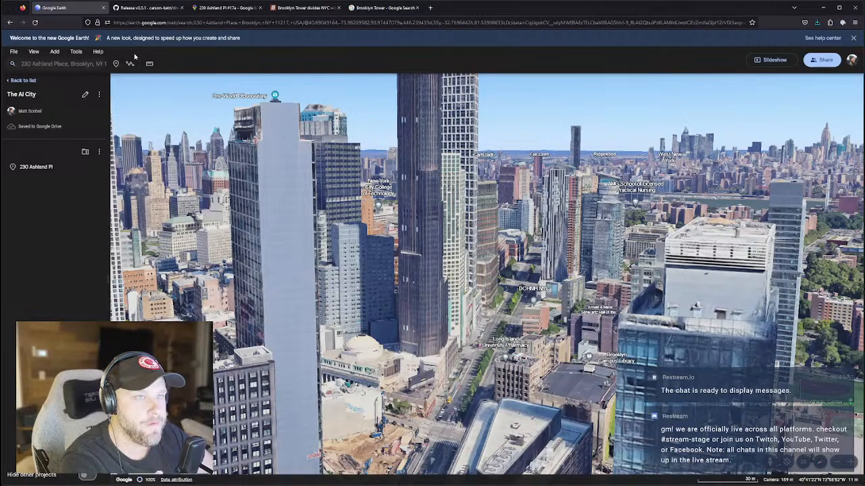
click(232, 22)
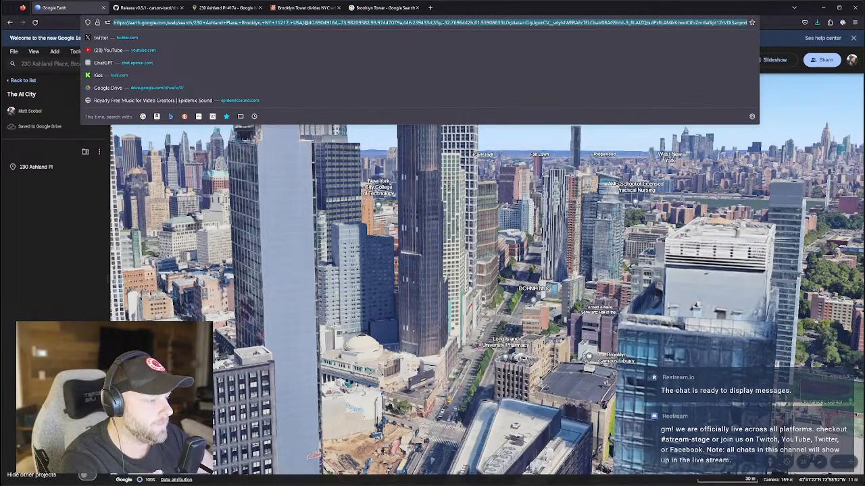
key(alt+Tab)
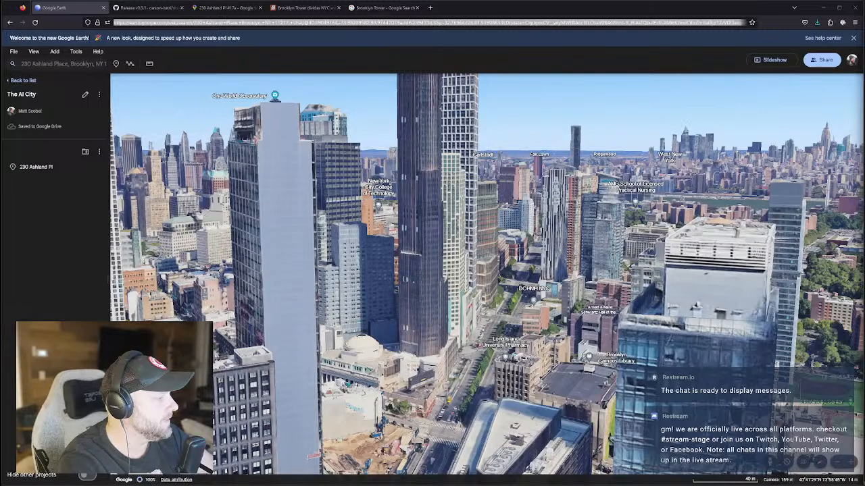
Zoom in on the Downtown Brooklyn towers until the surrounding streets fill the map.
click(512, 435)
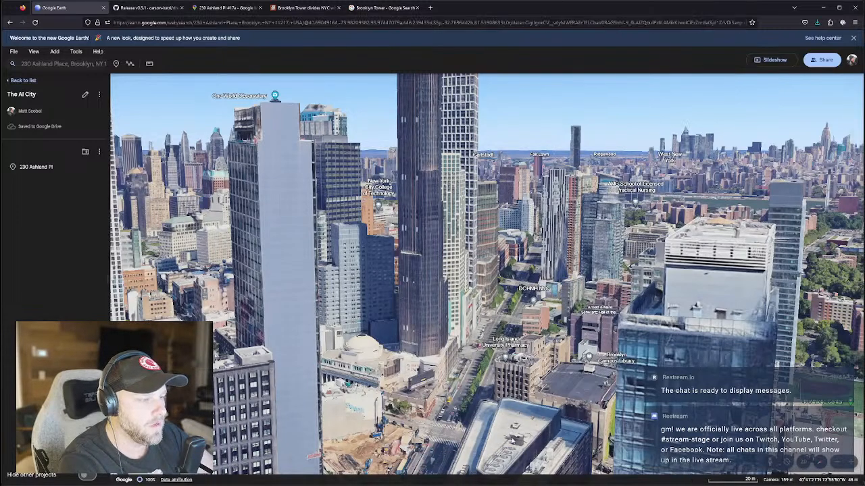
scroll(512, 435, up, 1)
scroll(515, 438, down, 3)
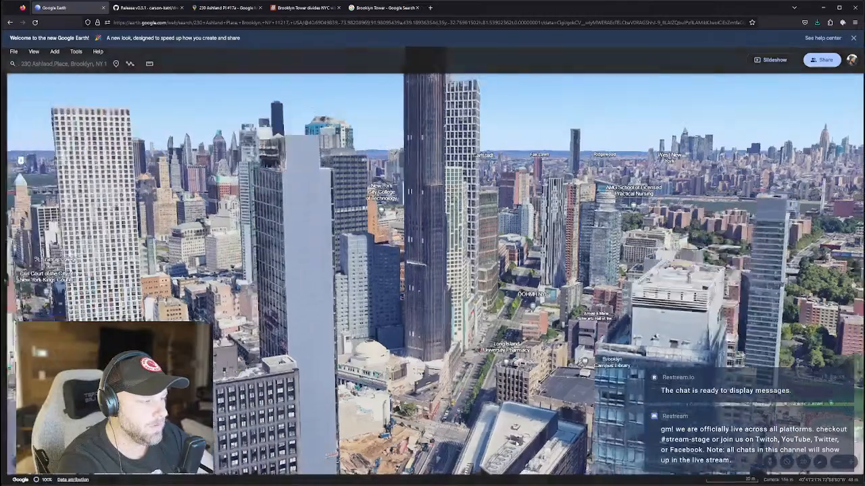
scroll(517, 440, up, 3)
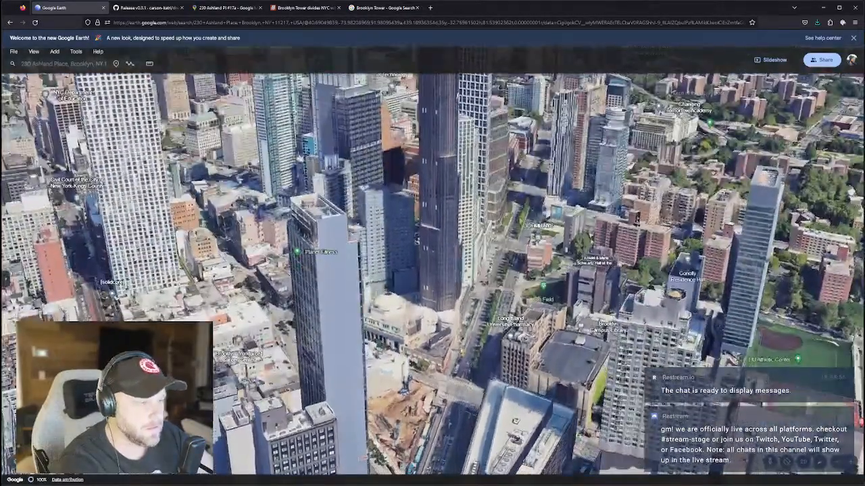
Drop a new placemark on the map, name it Option #1, and capture the current view.
click(116, 64)
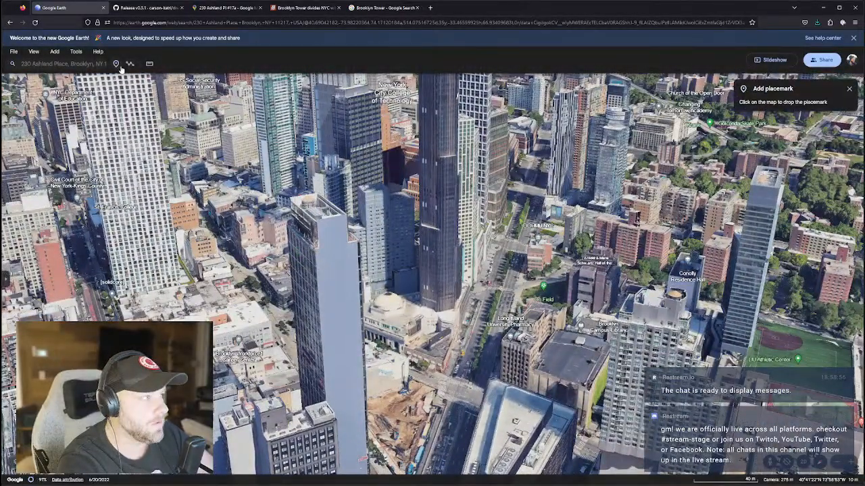
click(509, 462)
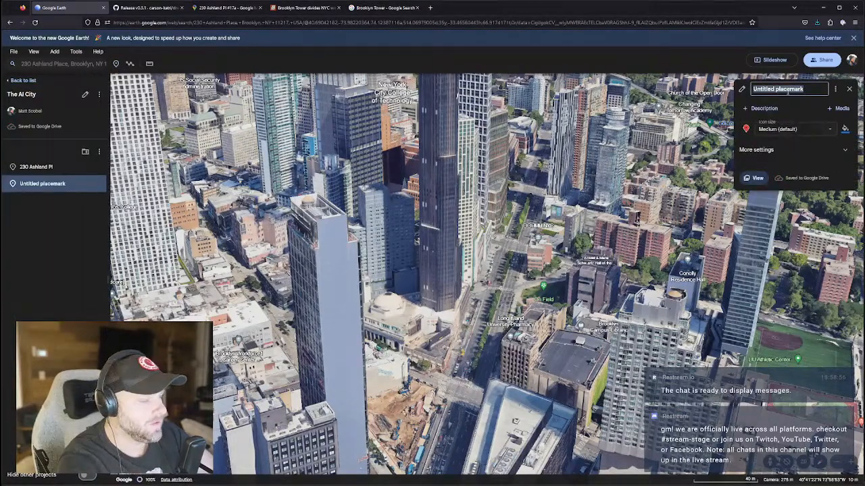
text(P)
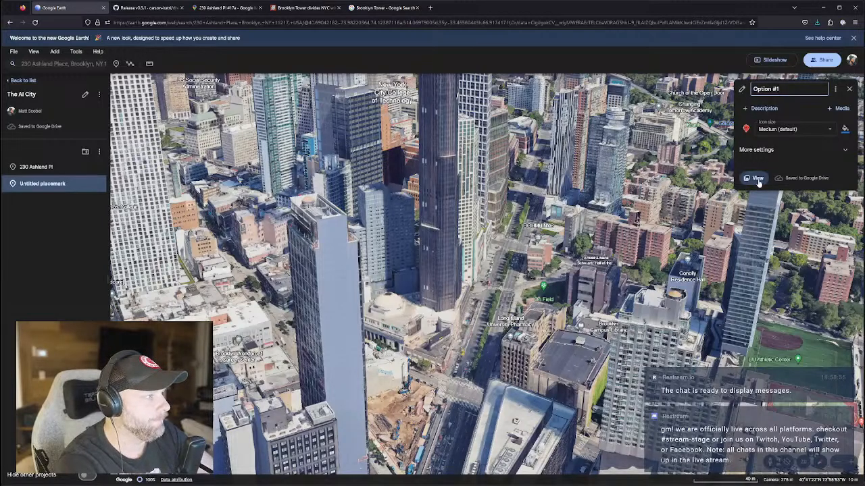
click(841, 108)
click(770, 151)
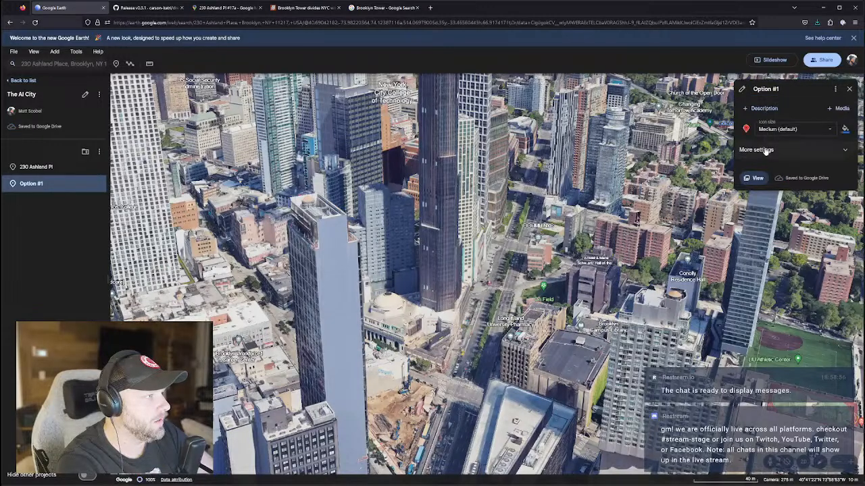
click(770, 150)
scroll(770, 229, down, 1)
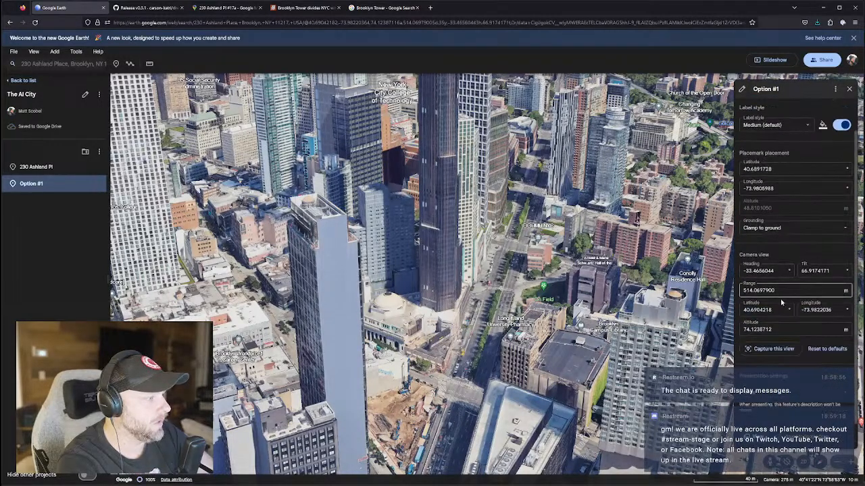
click(774, 355)
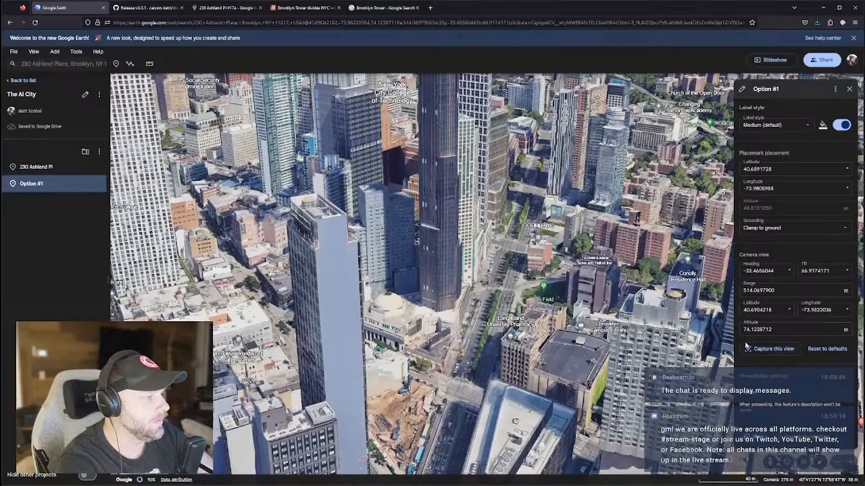
Reframe the tower view, keep Option #1 clamped to ground, and re-capture its saved view.
shift+drag(574, 289, 567, 210)
scroll(538, 231, up, 3)
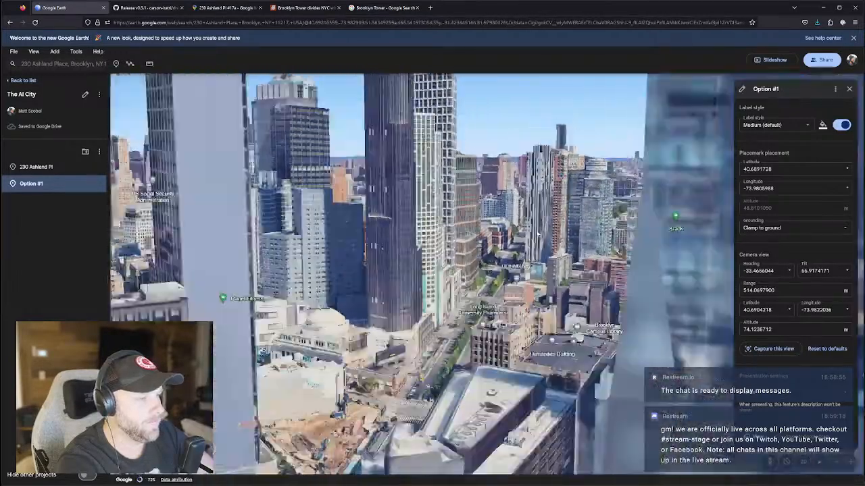
scroll(538, 231, down, 4)
scroll(538, 232, down, 5)
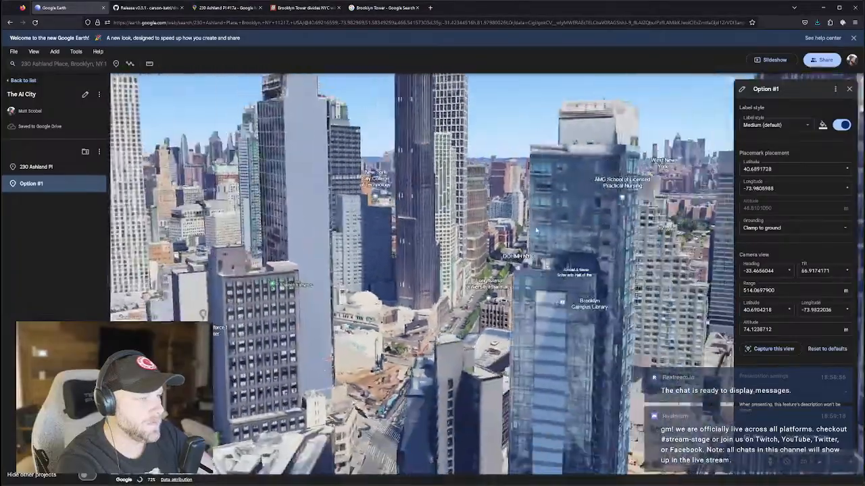
scroll(532, 231, down, 5)
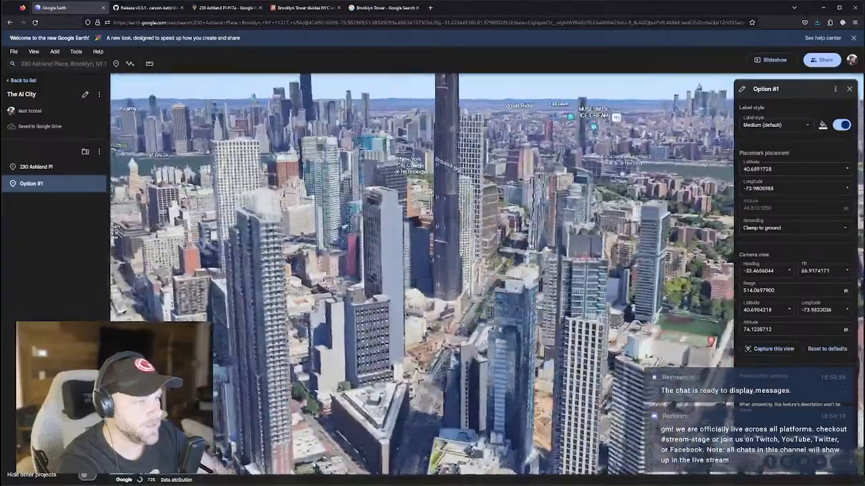
scroll(528, 245, up, 4)
middle_drag(528, 237, 509, 235)
drag(509, 235, 519, 221)
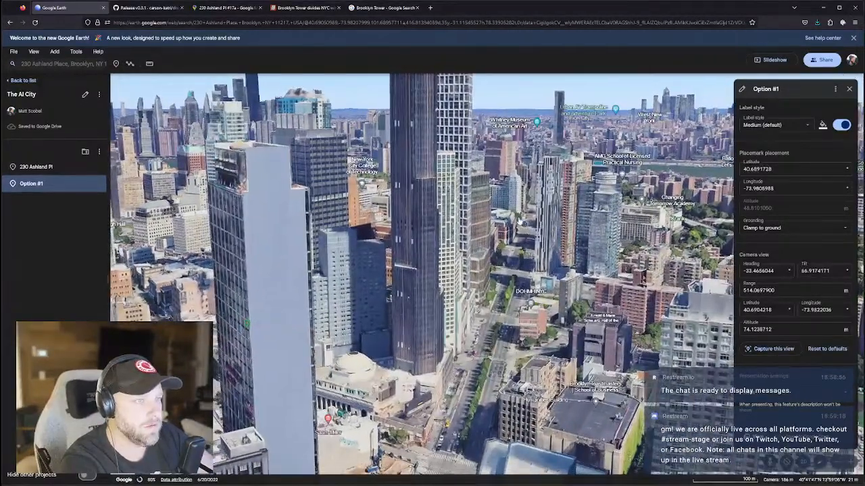
click(771, 228)
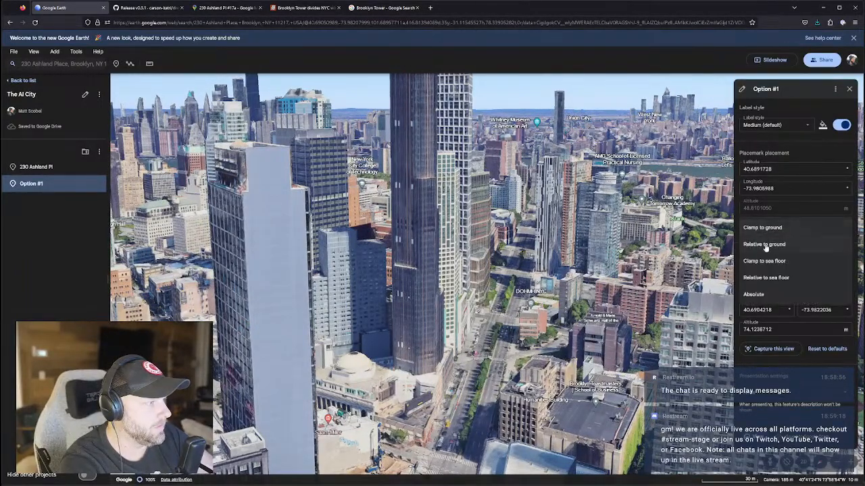
click(850, 153)
click(775, 349)
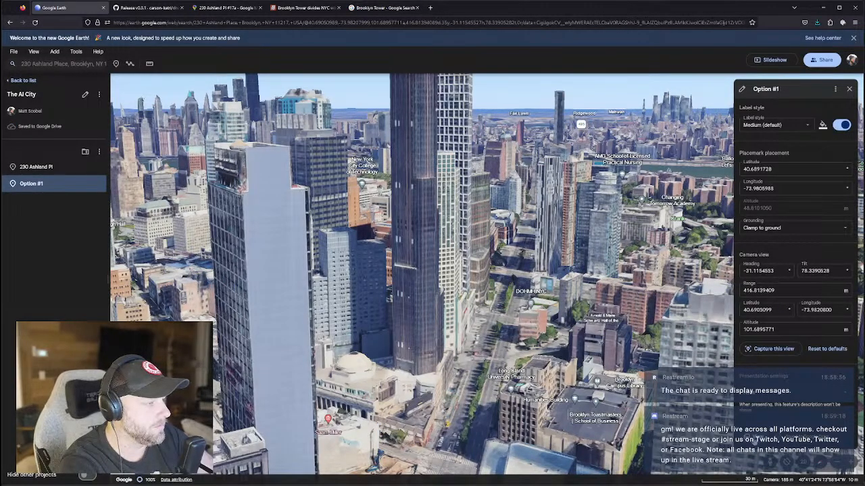
key(Escape)
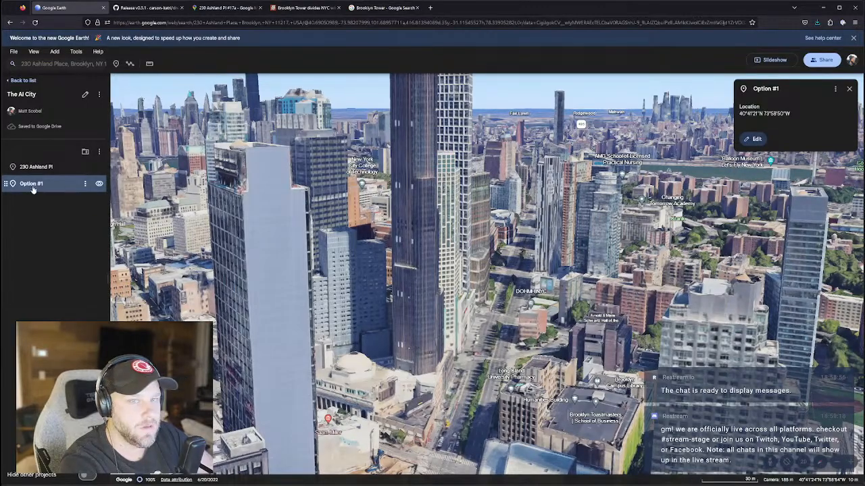
Orbit the 3D view around Brooklyn Tower from several angles, including a steep look down.
scroll(486, 250, down, 4)
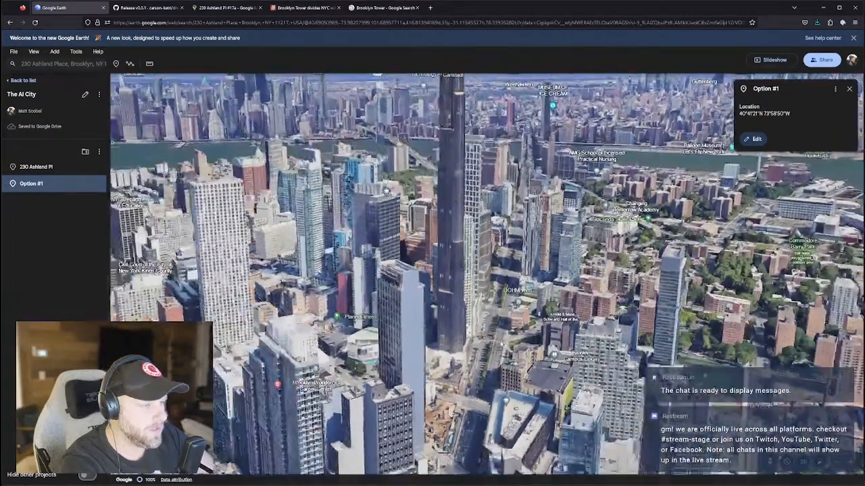
middle_drag(502, 343, 496, 283)
middle_drag(510, 293, 570, 330)
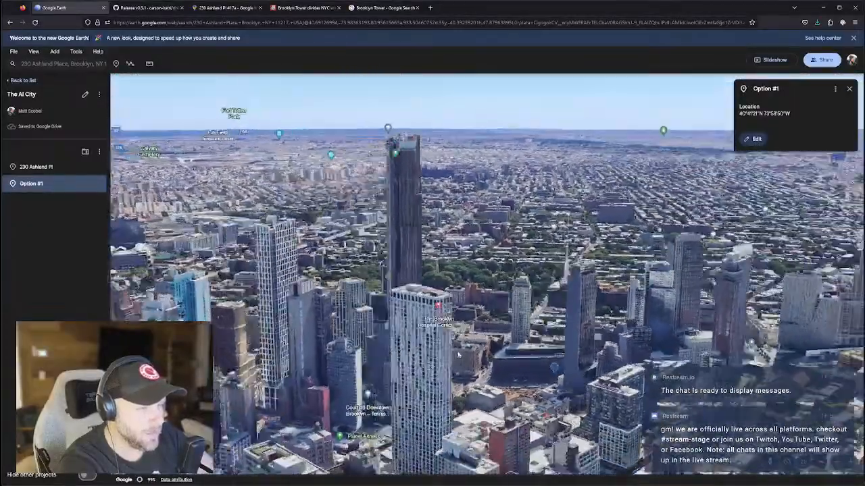
middle_drag(457, 356, 428, 366)
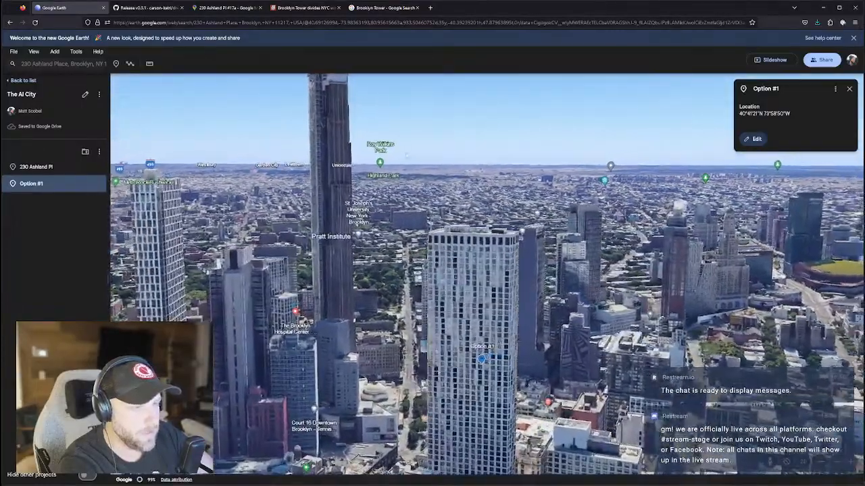
middle_drag(471, 265, 498, 251)
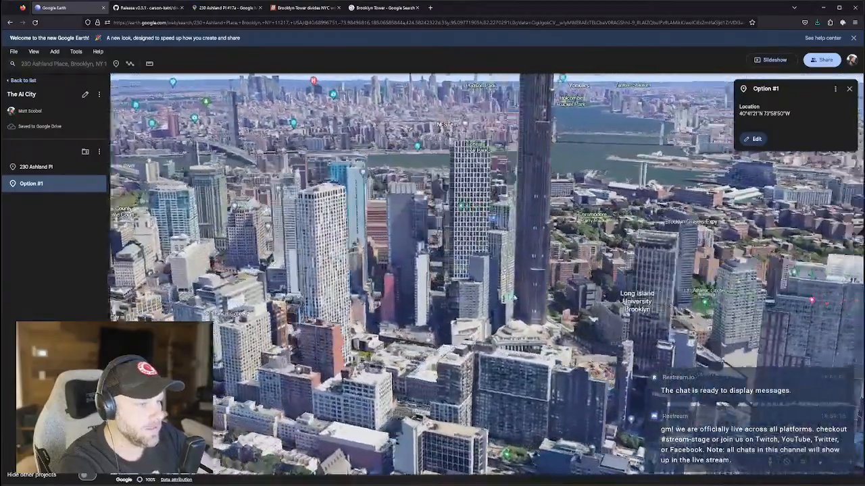
middle_drag(514, 298, 493, 211)
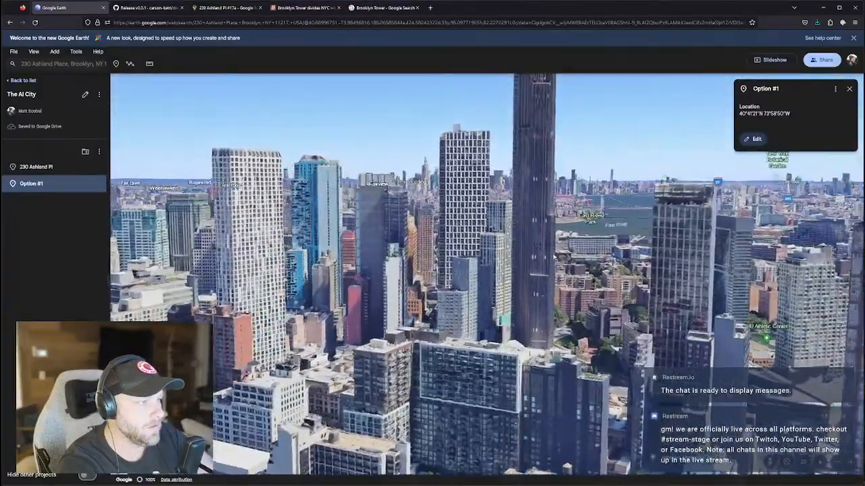
middle_drag(553, 257, 555, 258)
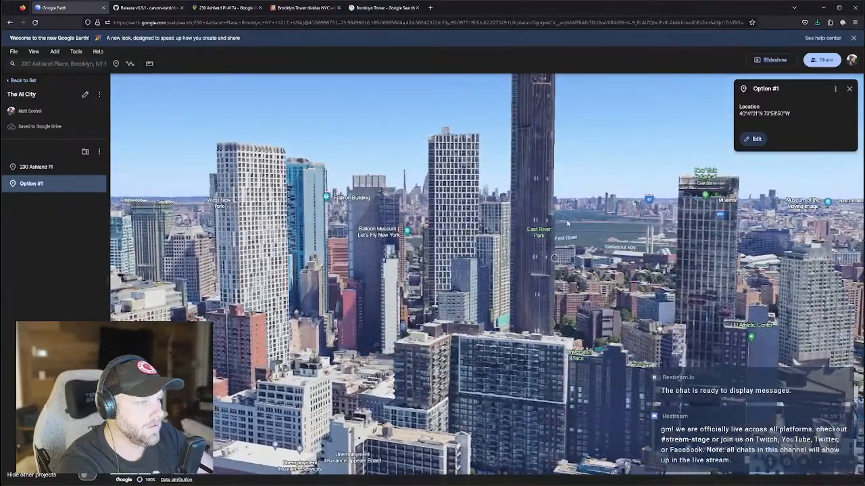
middle_drag(567, 223, 494, 228)
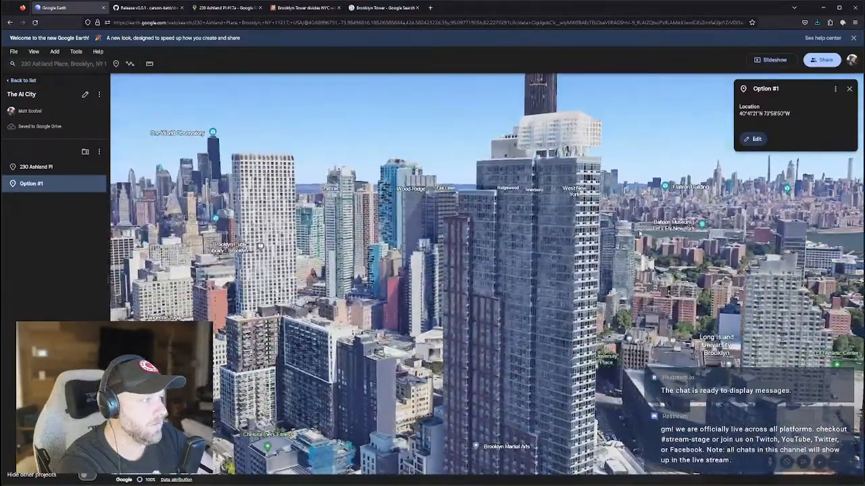
Move in toward Brooklyn Tower facing the river, then select the URL's coordinates.
scroll(495, 228, down, 5)
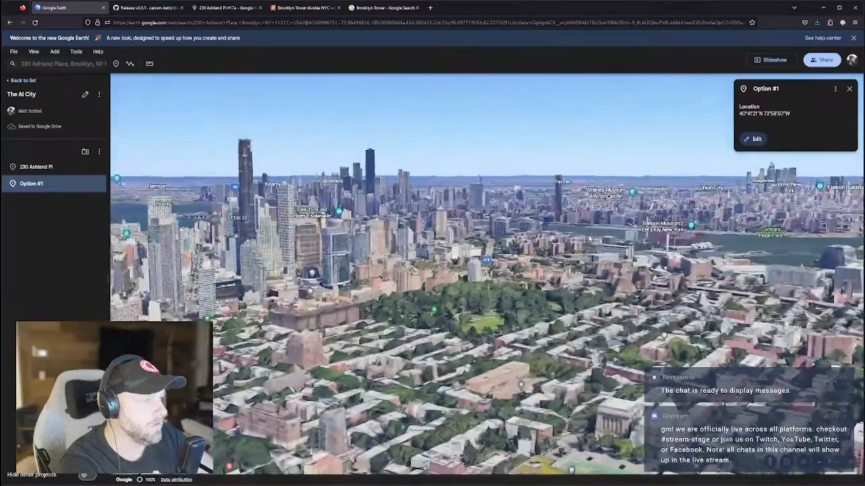
middle_drag(589, 239, 608, 239)
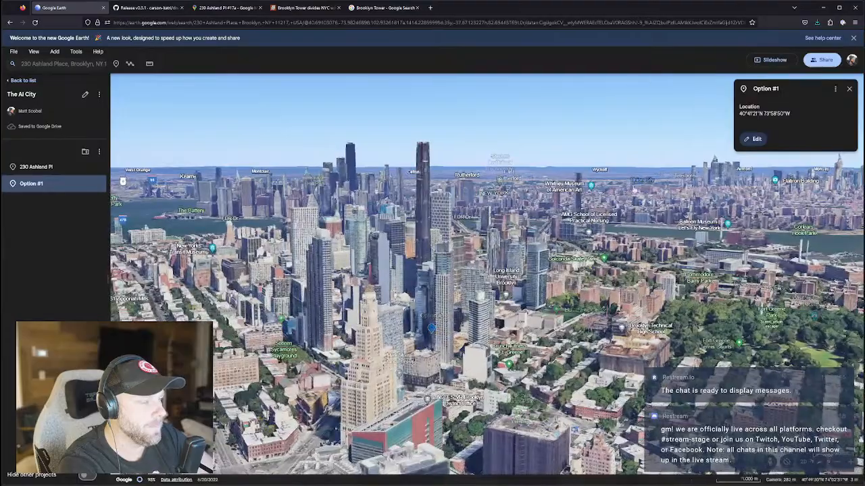
drag(517, 251, 526, 256)
drag(552, 289, 538, 312)
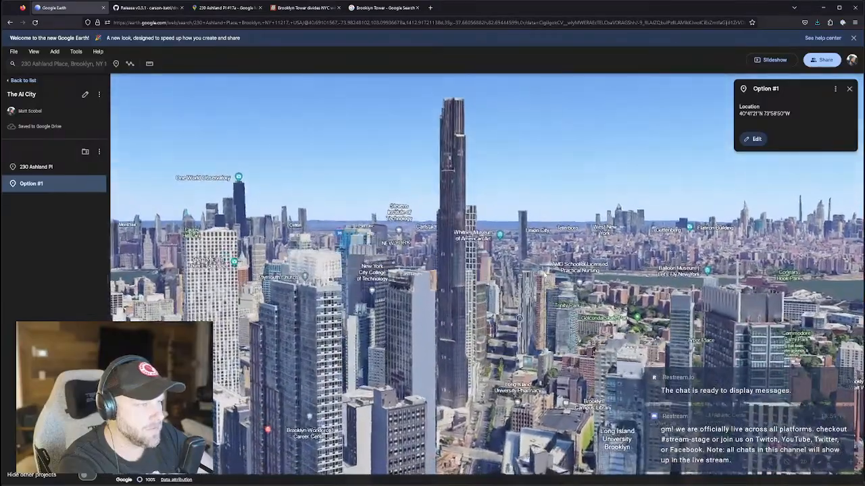
middle_drag(519, 318, 475, 355)
drag(474, 356, 482, 323)
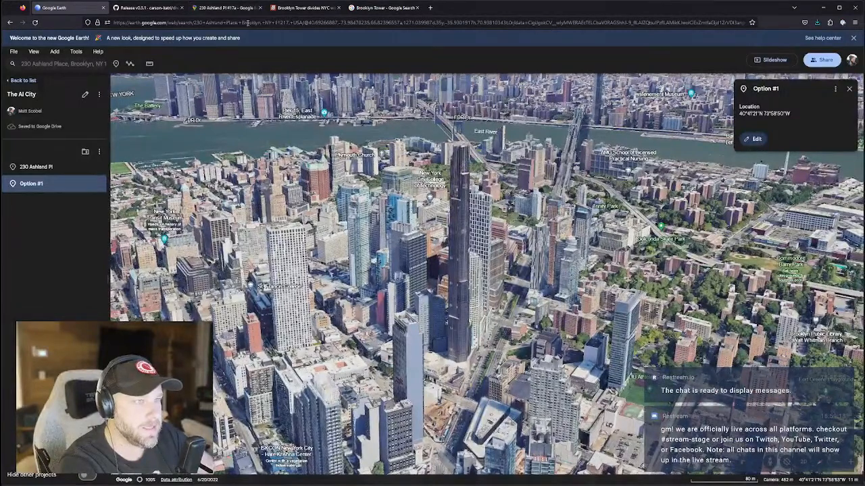
drag(307, 22, 387, 23)
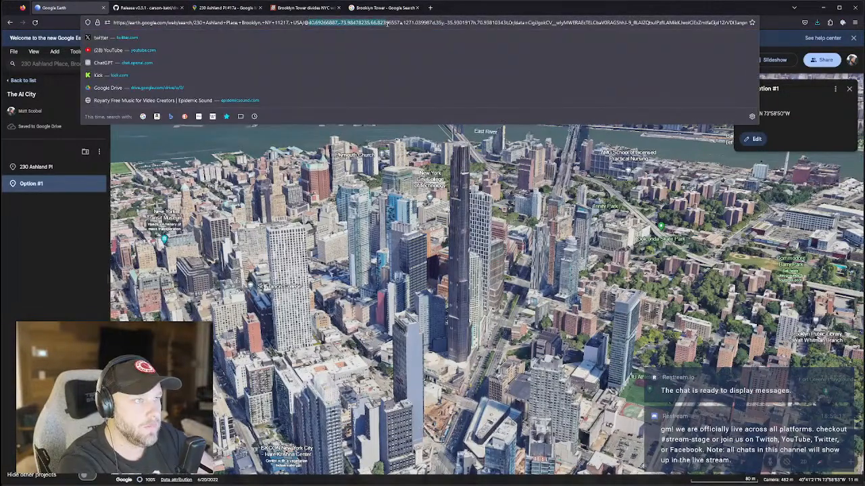
Search Google Maps for the copied coordinates and pin the building at the centre.
click(213, 7)
click(91, 42)
text(40.69266887,-73.98478235,66.8239655)
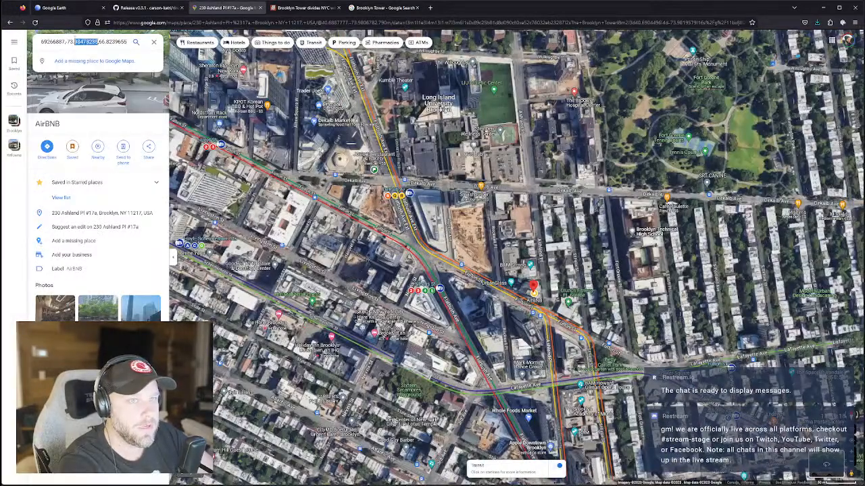
key(Return)
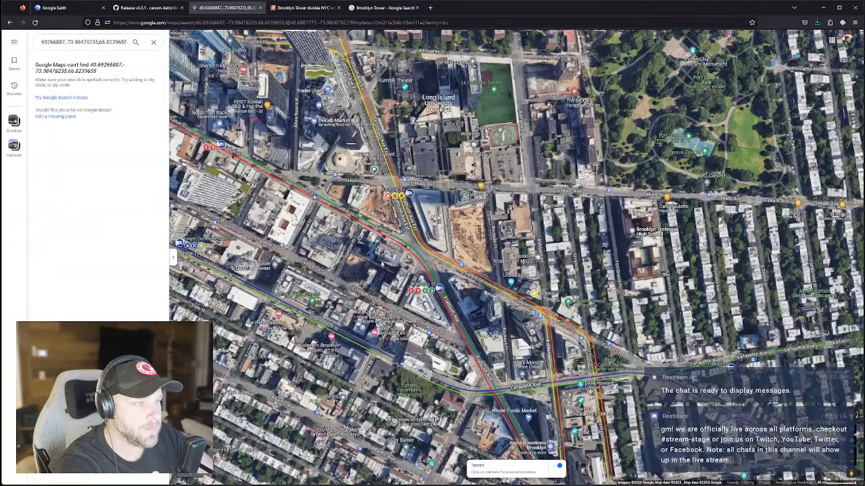
click(430, 230)
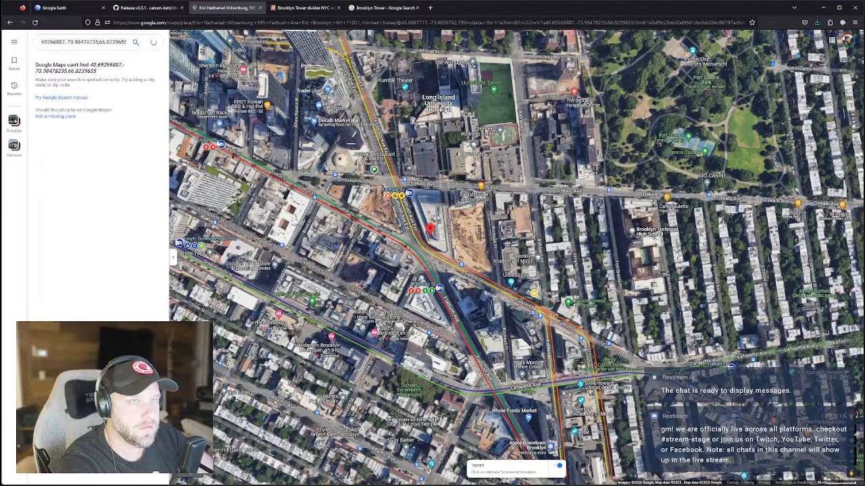
Search 'brookelyn tower', then orbit and zoom out around The Brooklyn Tower.
text(brookel)
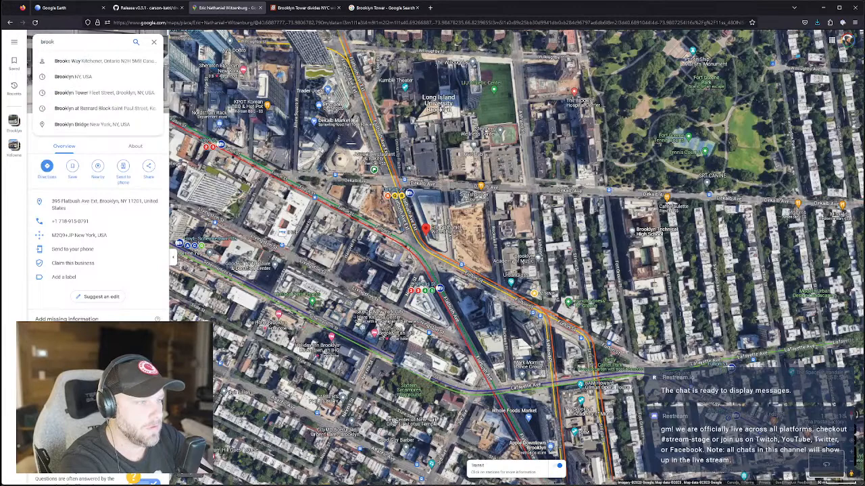
text(yn tower)
key(Return)
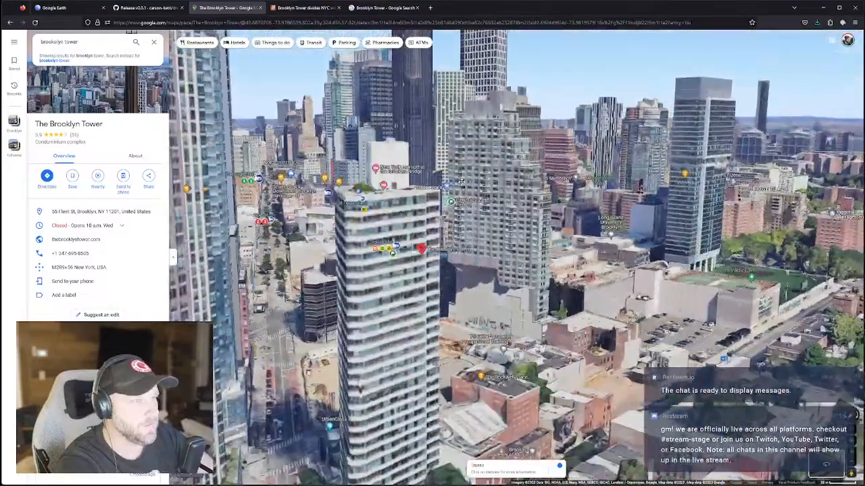
ctrl+drag(461, 182, 466, 176)
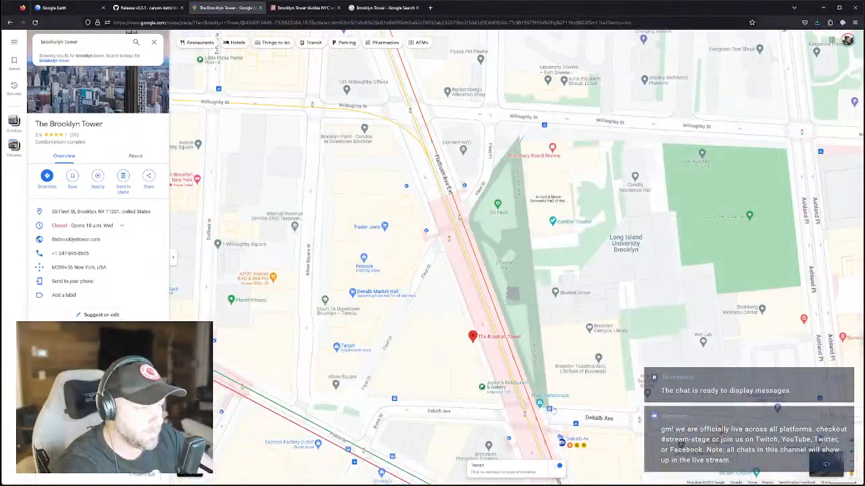
drag(548, 408, 514, 374)
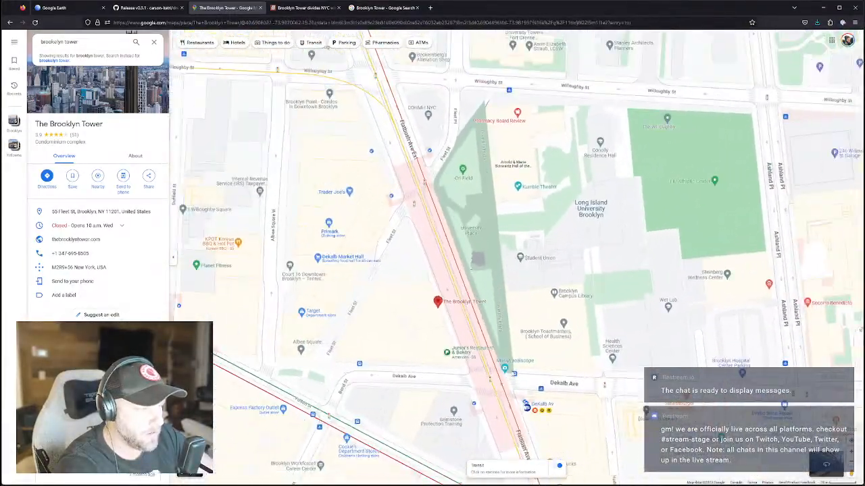
scroll(514, 374, down, 3)
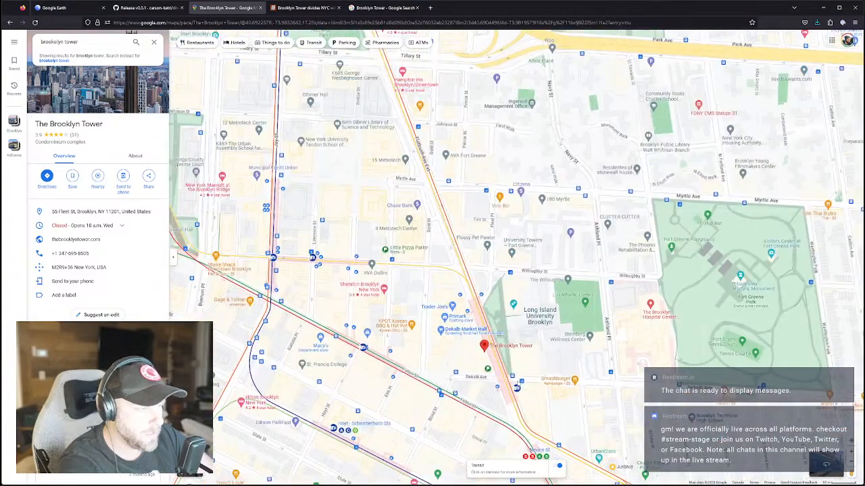
scroll(514, 378, down, 1)
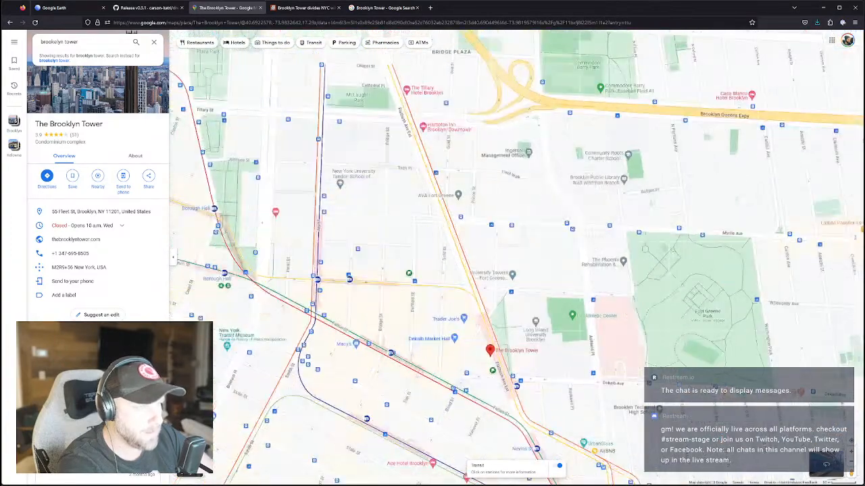
Show the B Line subway route, then go back to The Brooklyn Tower page.
click(456, 235)
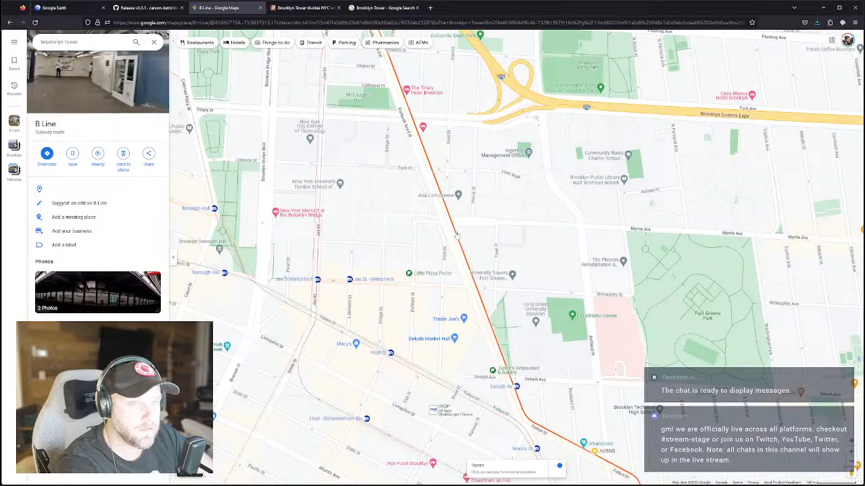
scroll(501, 303, up, 2)
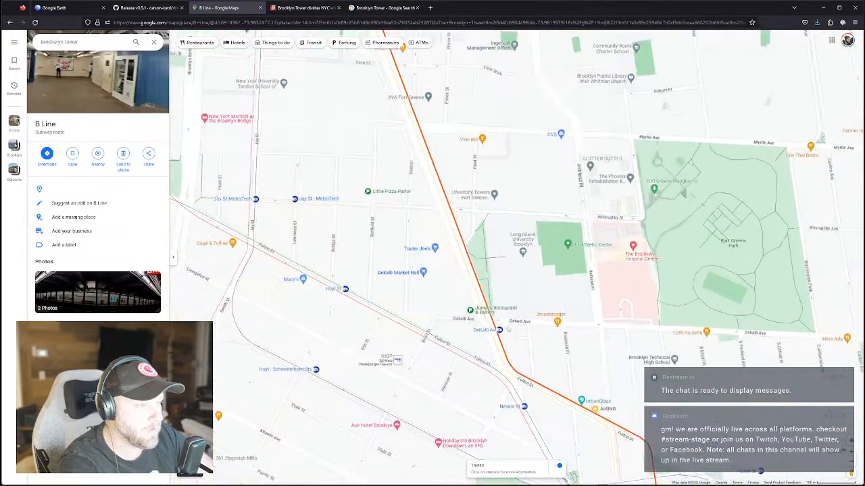
scroll(508, 329, up, 3)
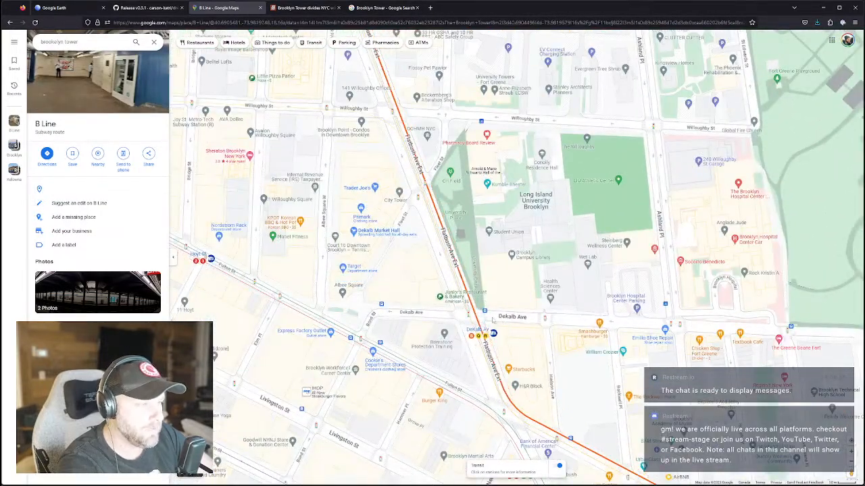
scroll(496, 325, down, 1)
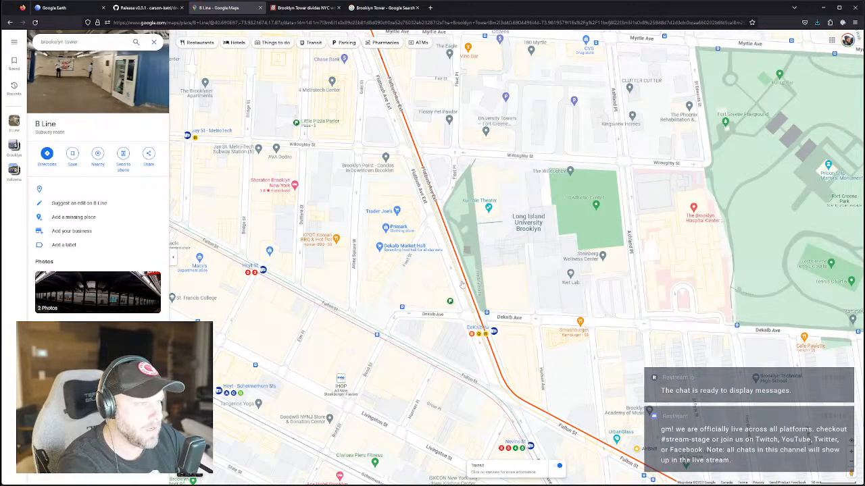
mouse_move(503, 389)
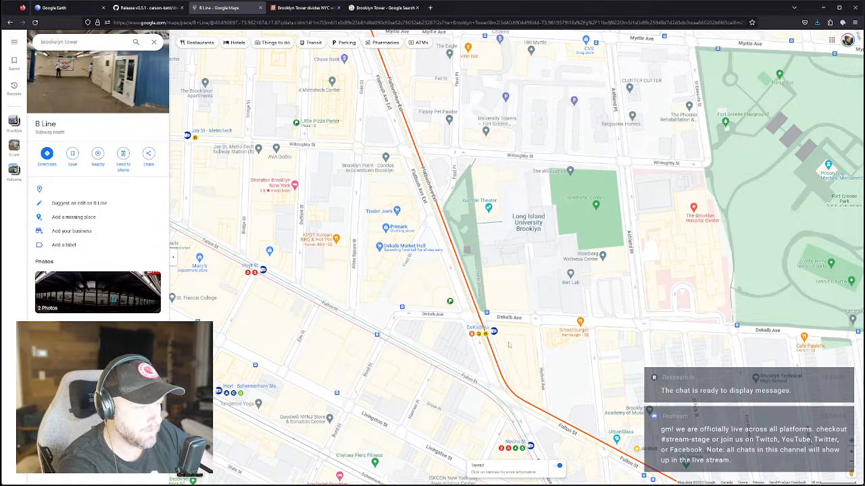
key(alt+Left)
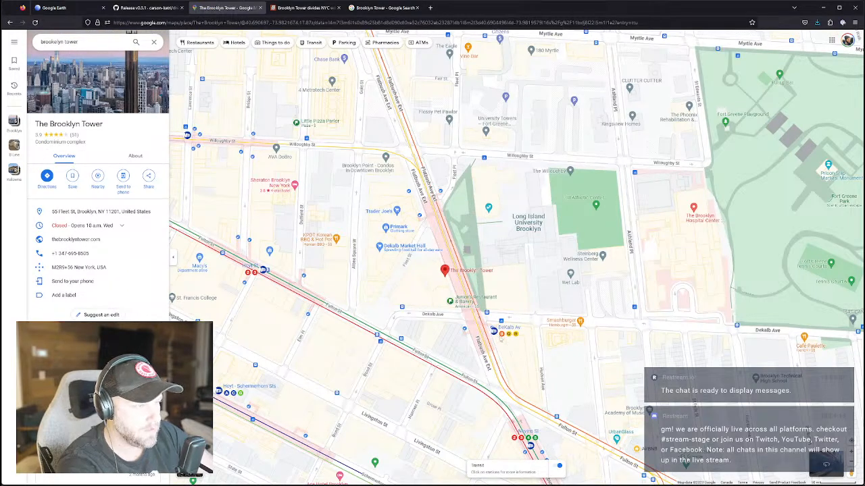
Clear The Brooklyn Tower search and pan the satellite map slightly up-left.
right_click(512, 362)
click(512, 364)
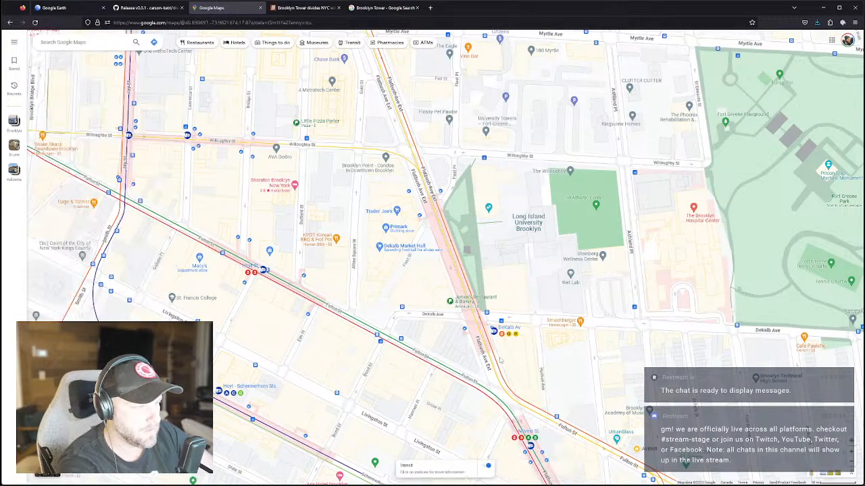
drag(519, 382, 498, 364)
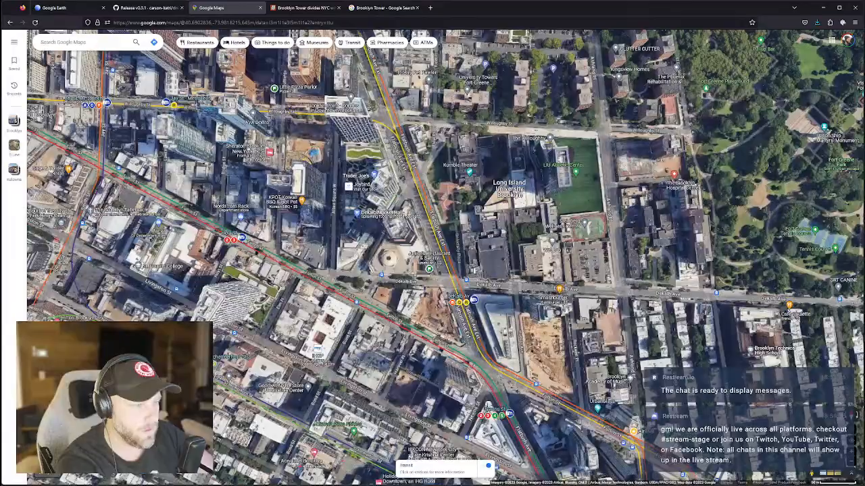
right_click(511, 331)
Tilt the satellite map into 3D and view the 3 and 5 Line subway routes.
ctrl+drag(510, 331, 498, 376)
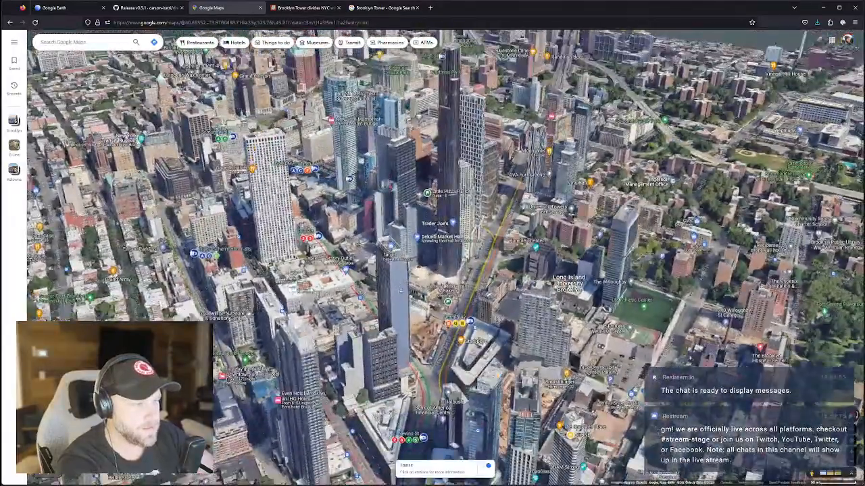
scroll(497, 375, up, 2)
ctrl+drag(468, 346, 265, 346)
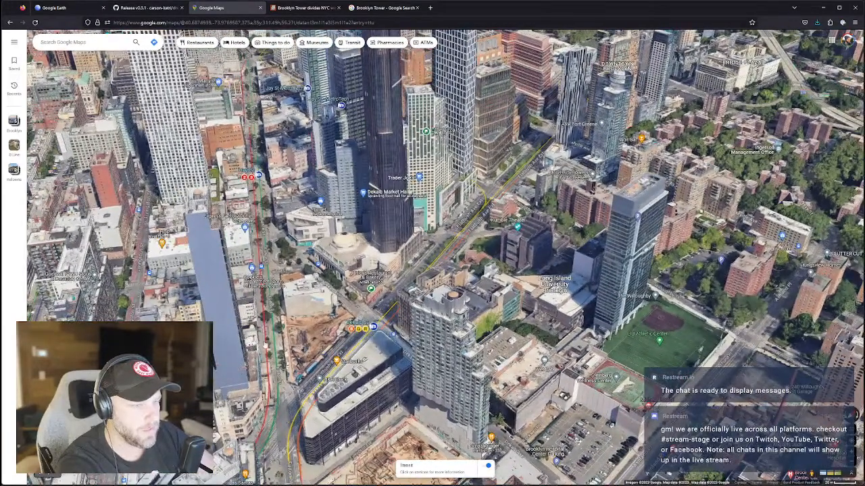
click(266, 345)
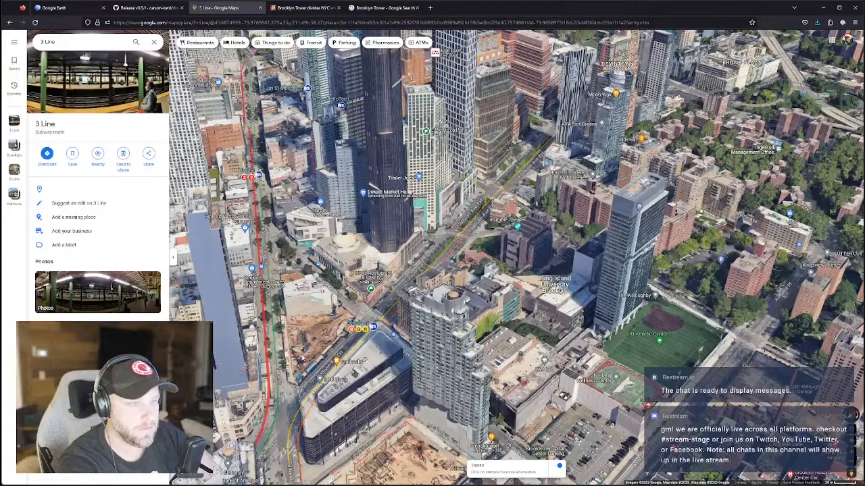
click(278, 384)
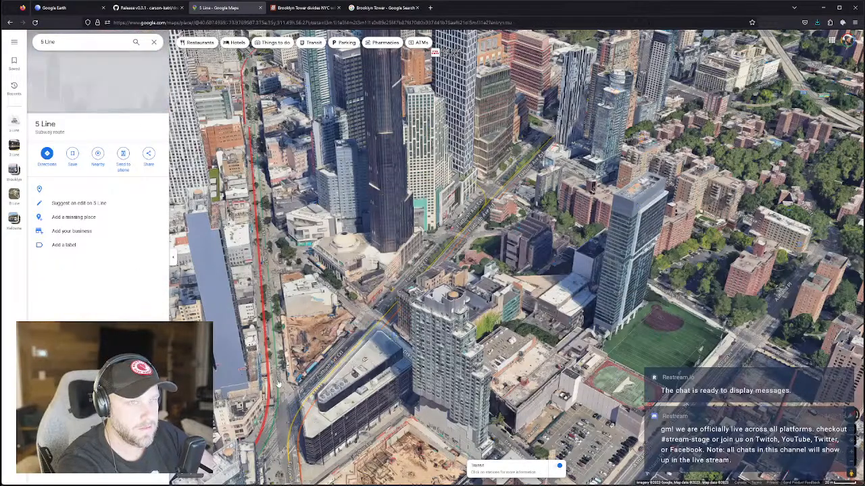
Rotate so Flatbush Ave runs vertically and show the Broadway Local, then B Line route.
drag(309, 389, 470, 385)
click(472, 384)
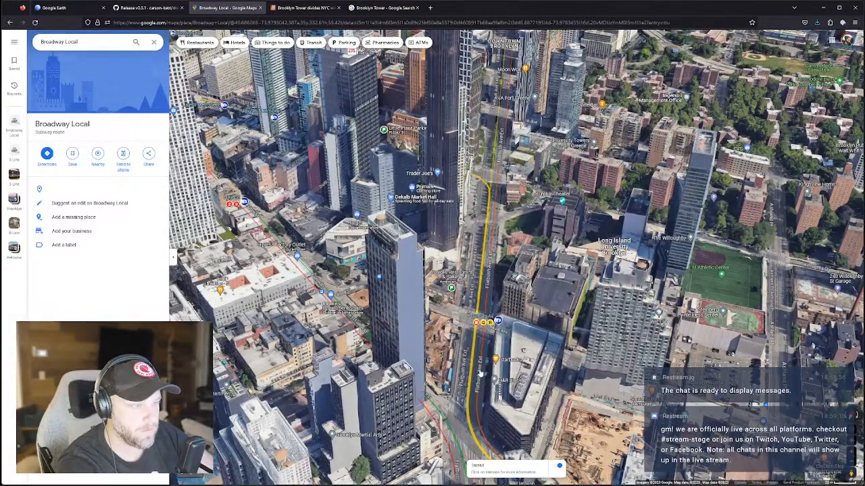
click(480, 370)
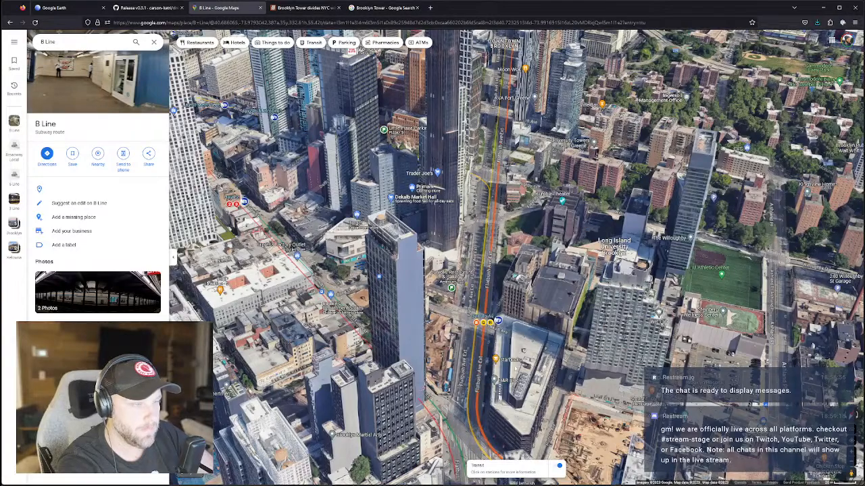
drag(524, 351, 504, 357)
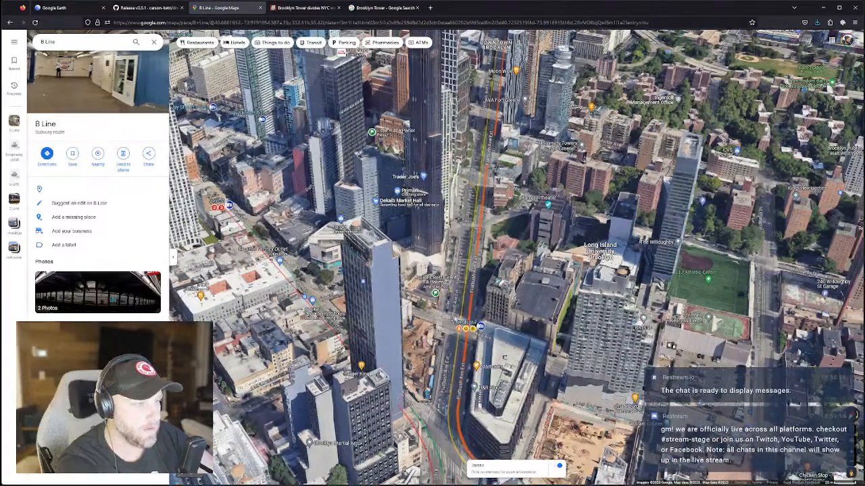
right_click(446, 297)
ctrl+drag(445, 297, 434, 332)
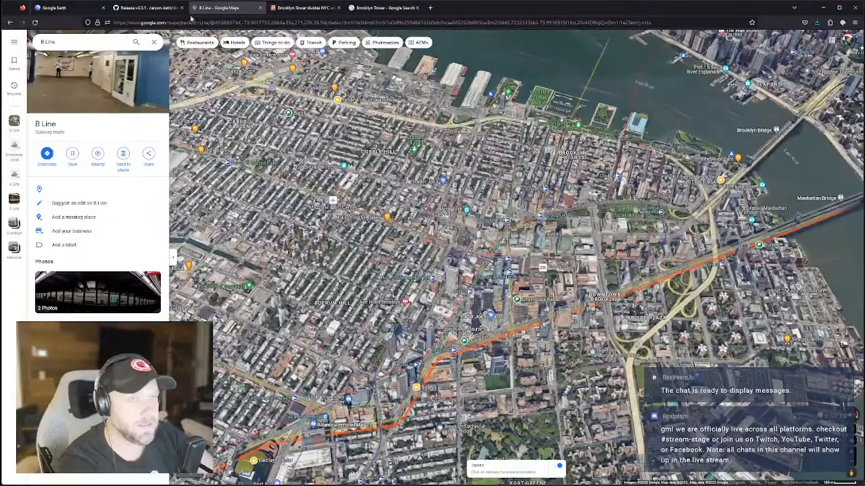
Return to the flat default map and pan north to Dumbo and the Manhattan Bridge.
click(191, 461)
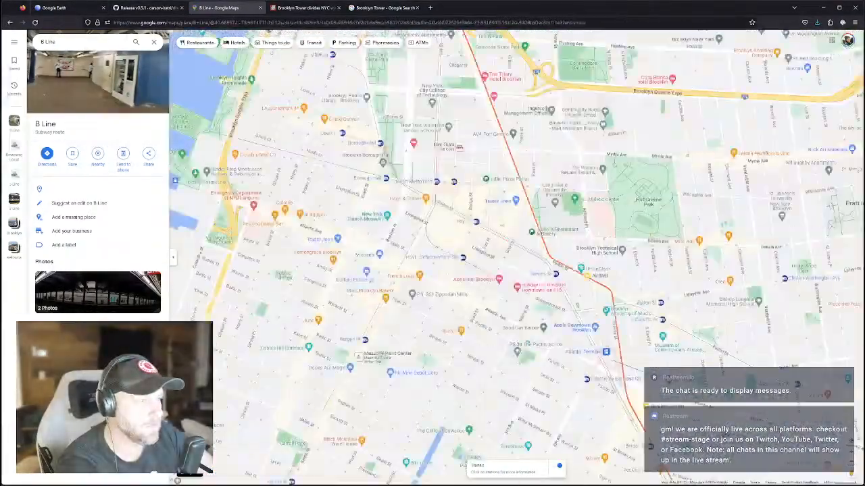
drag(513, 149, 544, 414)
scroll(405, 217, up, 3)
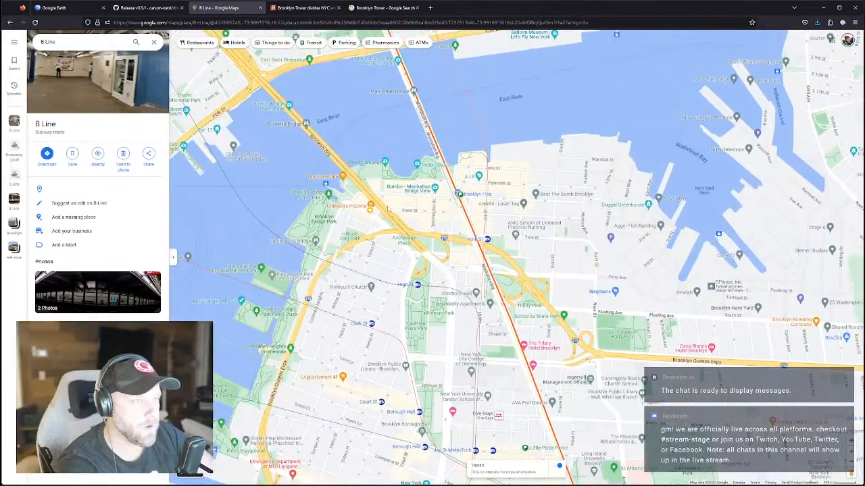
scroll(421, 229, up, 2)
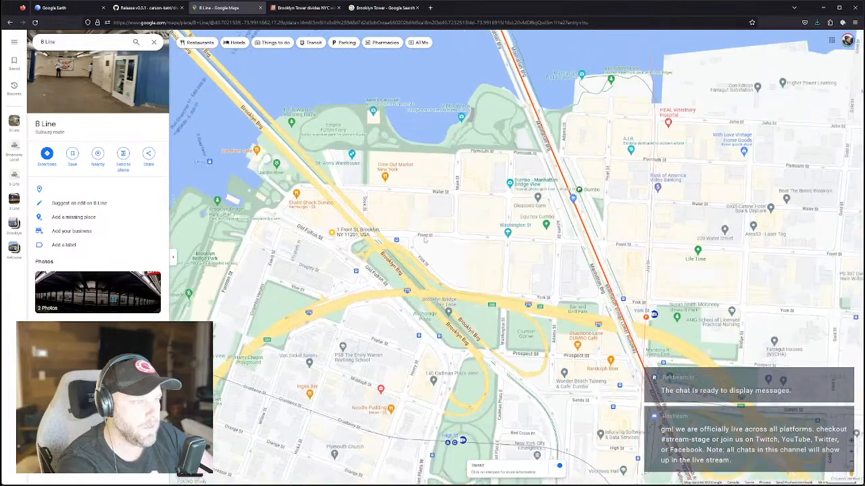
scroll(378, 203, up, 2)
scroll(422, 264, down, 1)
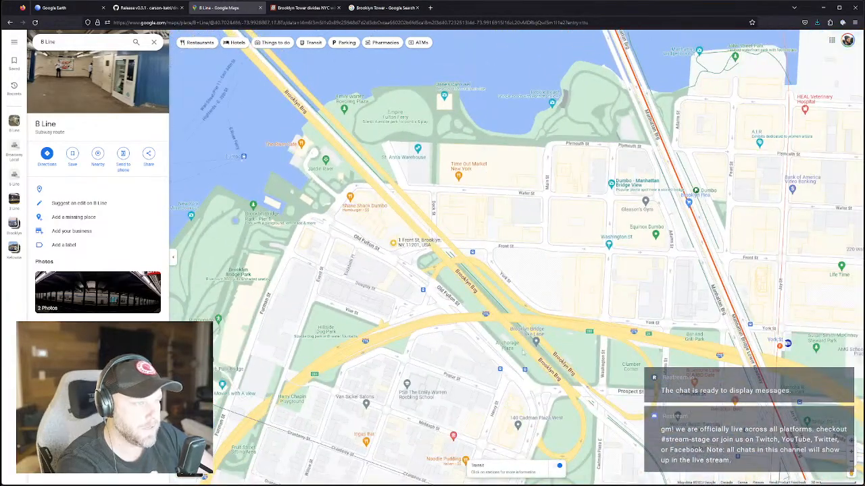
scroll(423, 264, down, 1)
drag(506, 339, 516, 311)
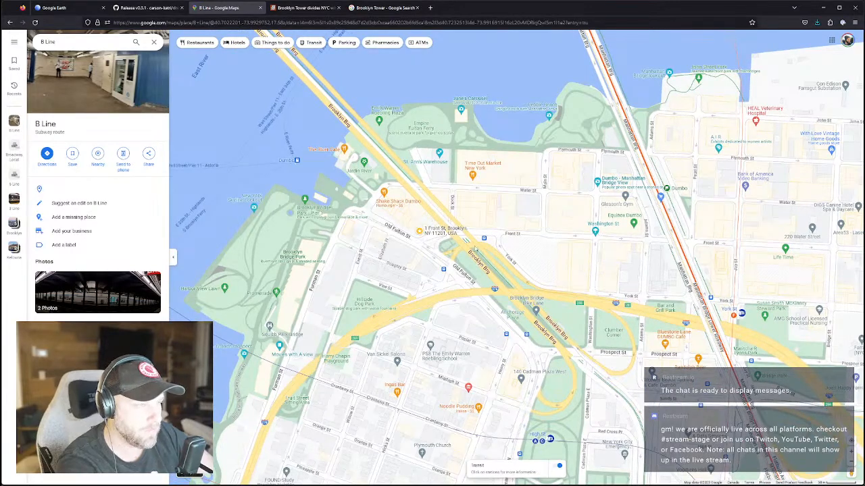
drag(678, 264, 656, 262)
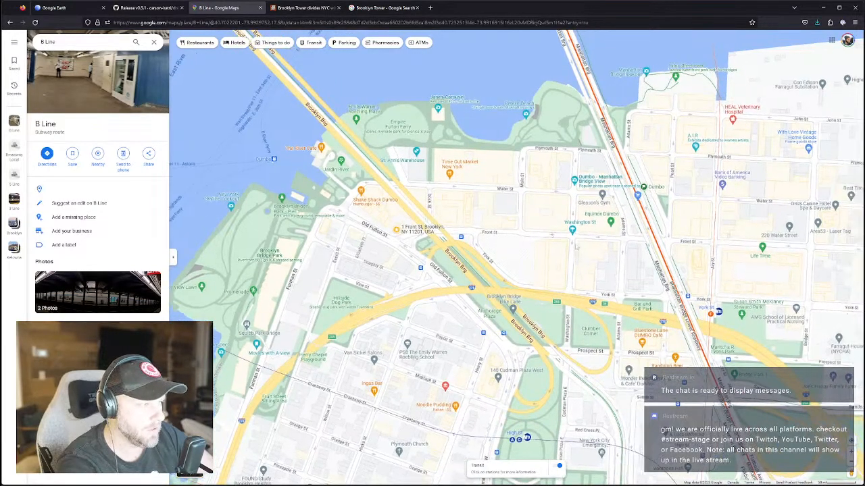
drag(643, 221, 609, 365)
scroll(534, 311, down, 3)
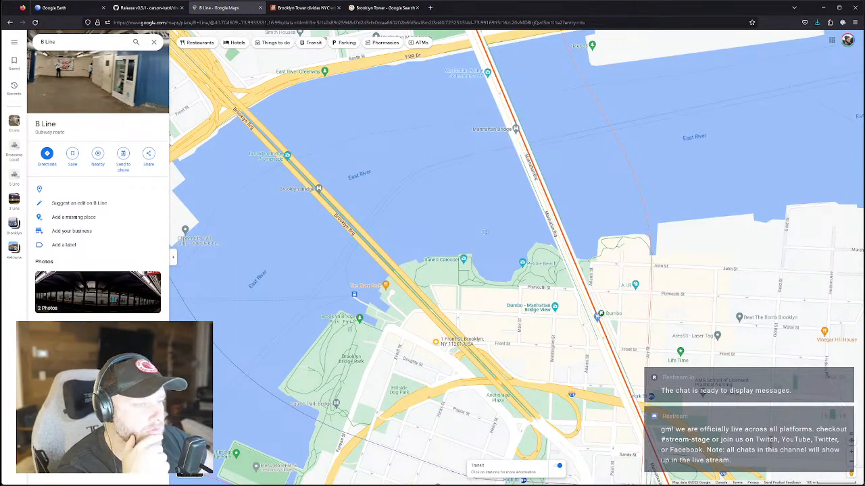
Zoom out to show Lower Manhattan, Navy Yard and the Williamsburg Bridge.
drag(380, 266, 483, 200)
scroll(482, 194, down, 3)
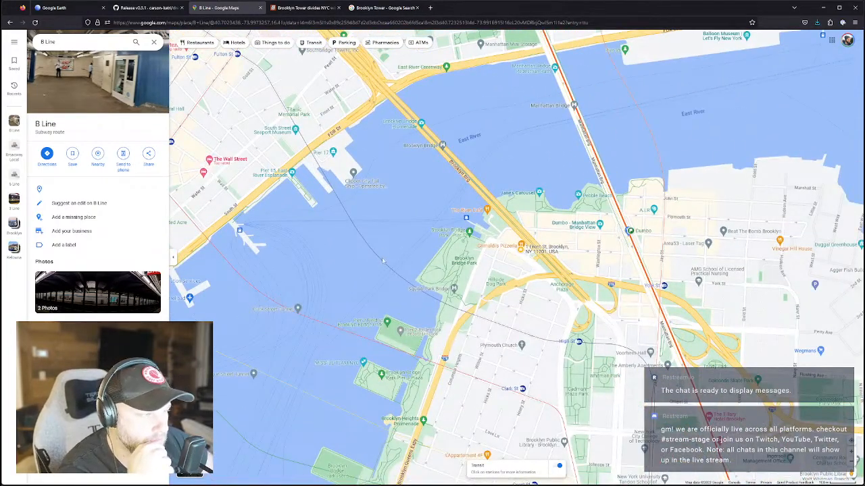
scroll(369, 252, down, 3)
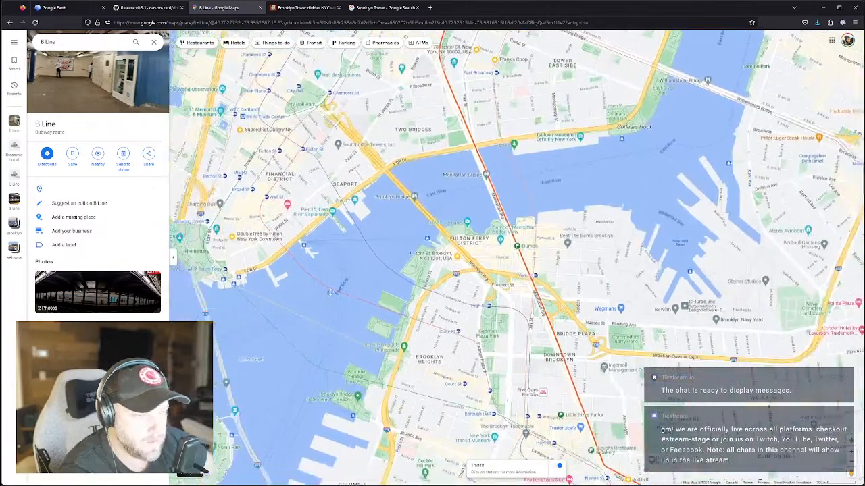
drag(329, 292, 343, 285)
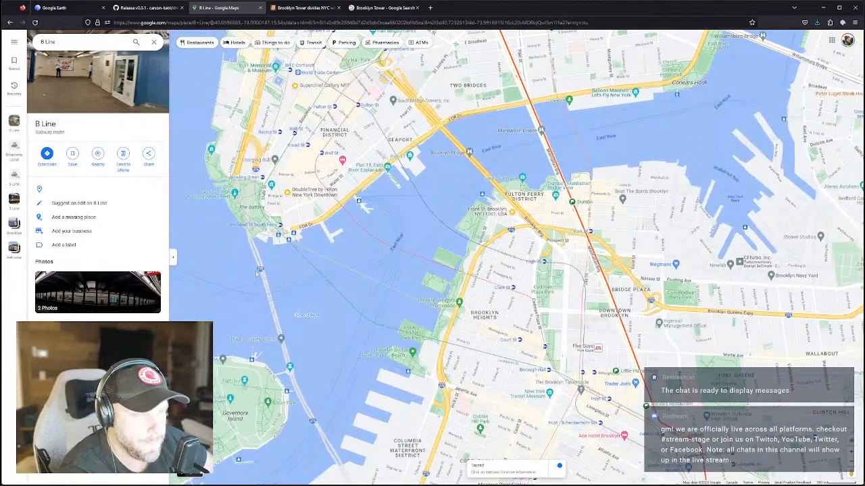
scroll(255, 271, up, 1)
scroll(256, 271, up, 1)
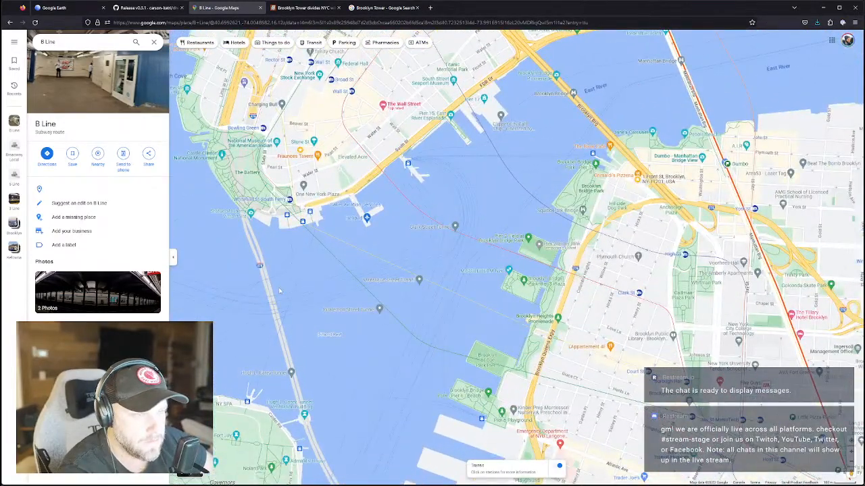
drag(305, 291, 305, 154)
scroll(305, 153, down, 4)
drag(527, 67, 438, 223)
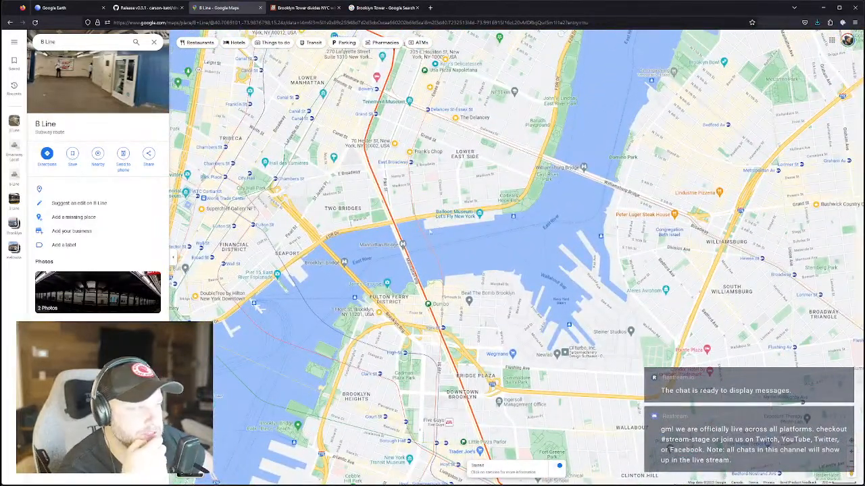
drag(400, 292, 405, 283)
scroll(406, 283, up, 1)
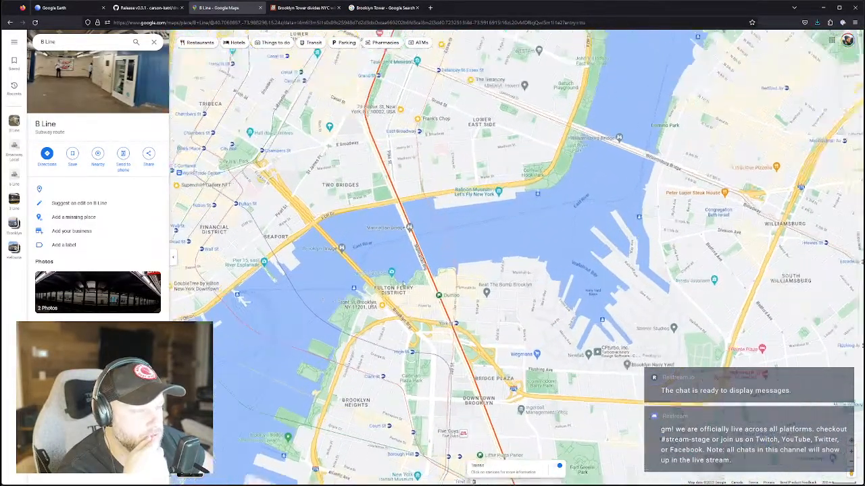
scroll(405, 283, up, 3)
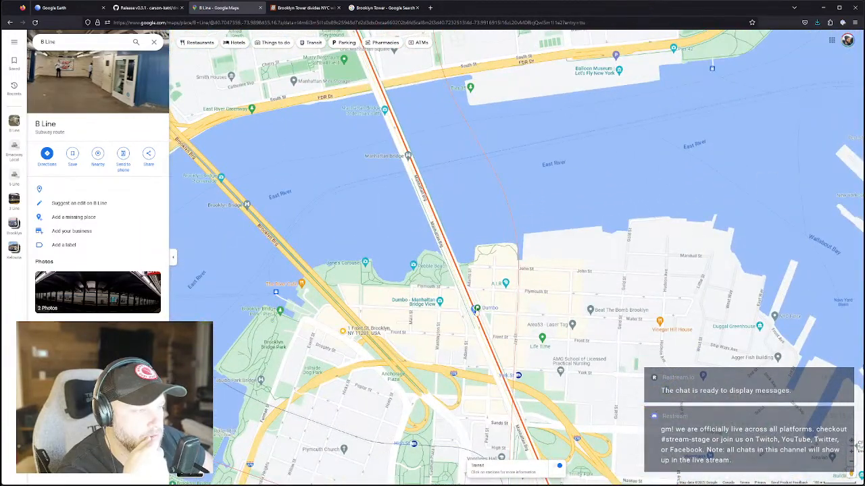
scroll(474, 325, down, 4)
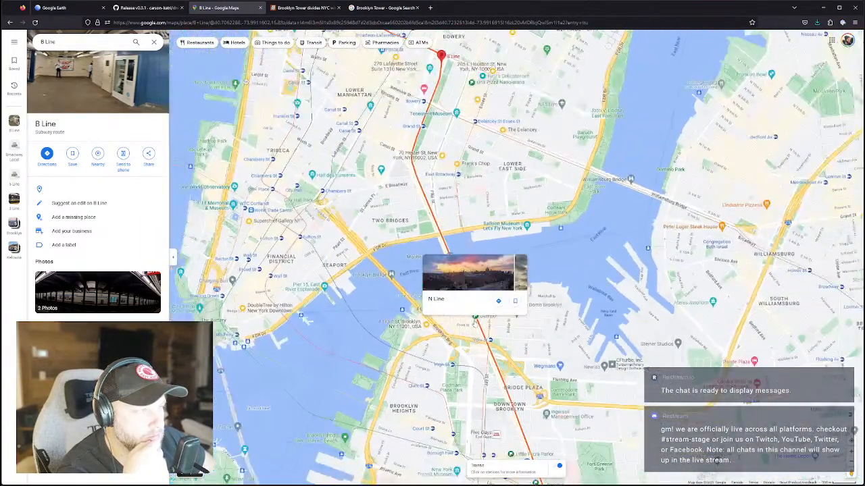
drag(632, 234, 546, 273)
Select the Williamsburg, Manhattan and Brooklyn Bridge labels, view a Manhattan Bridge photo, and clear the search.
click(539, 228)
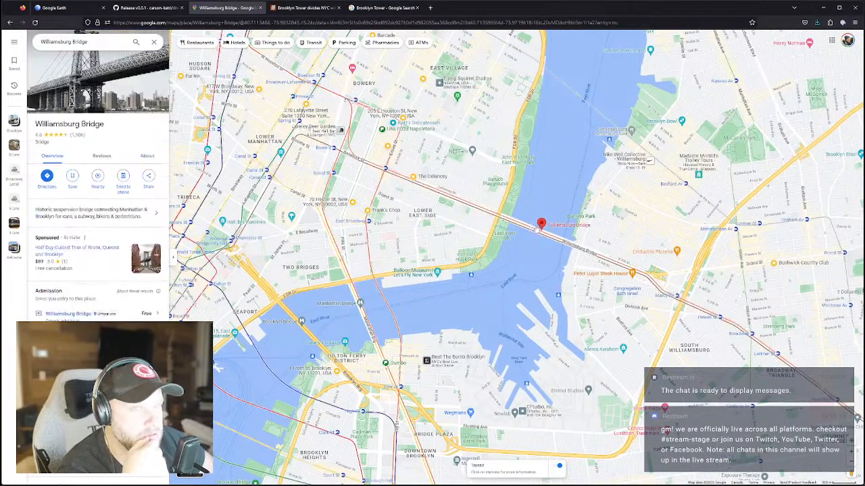
click(359, 306)
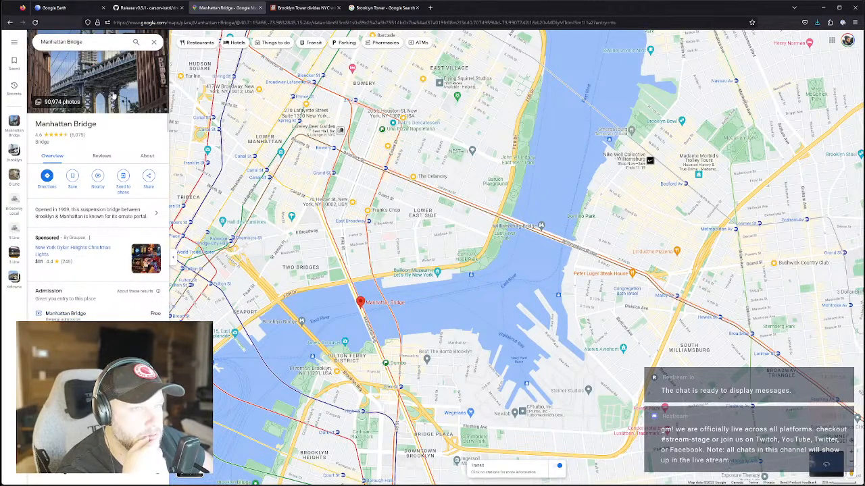
click(108, 88)
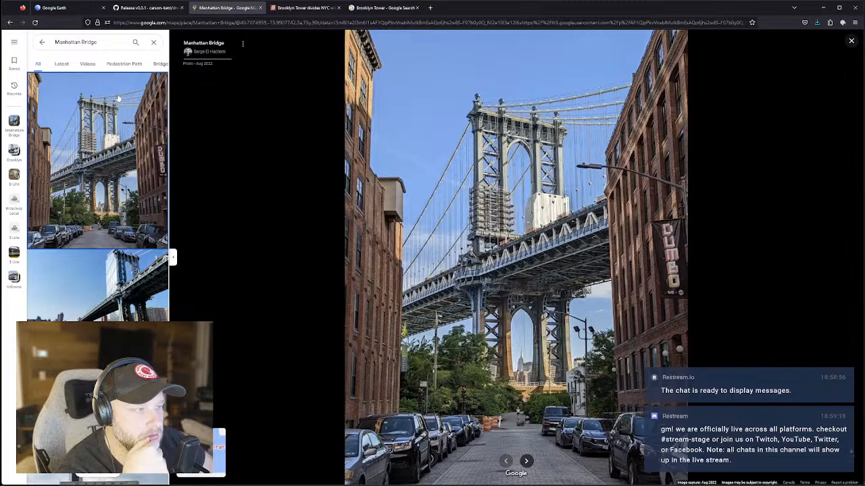
click(42, 42)
click(383, 266)
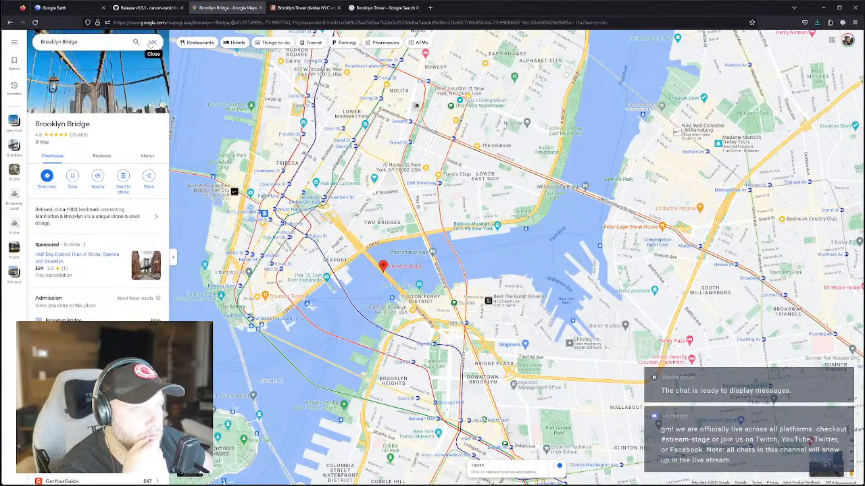
click(154, 42)
Search 'subway only bridge manhattan' in a new tab and open the nycsubway.org Manhattan Bridge page.
click(429, 8)
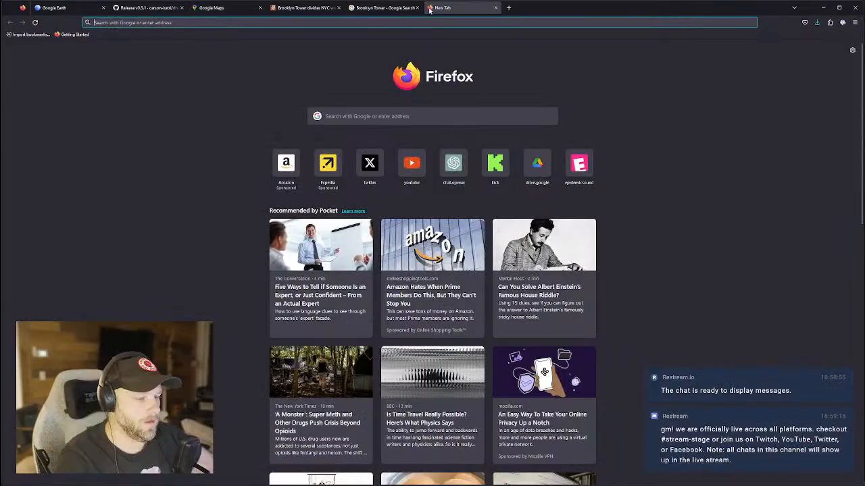
text(subway)
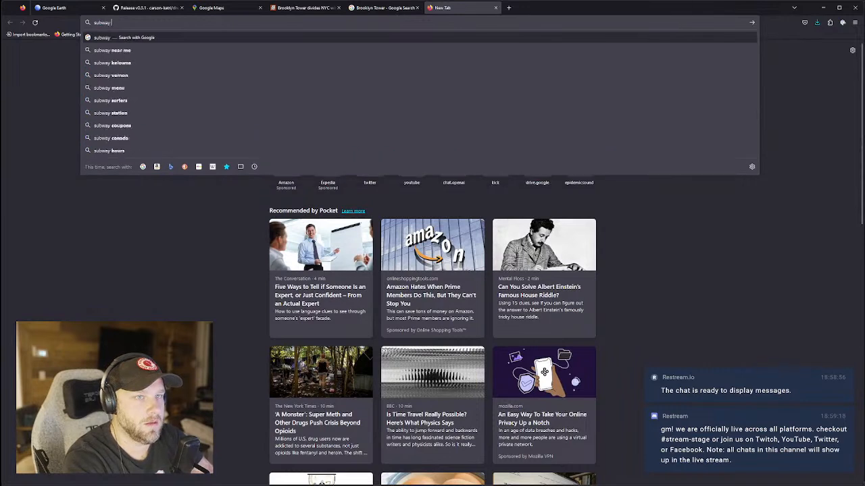
text( only bridge man)
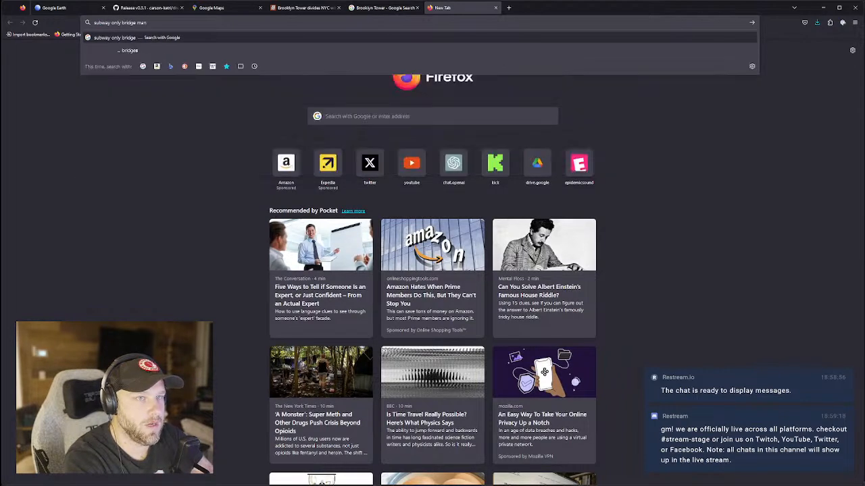
text(hattan)
key(Return)
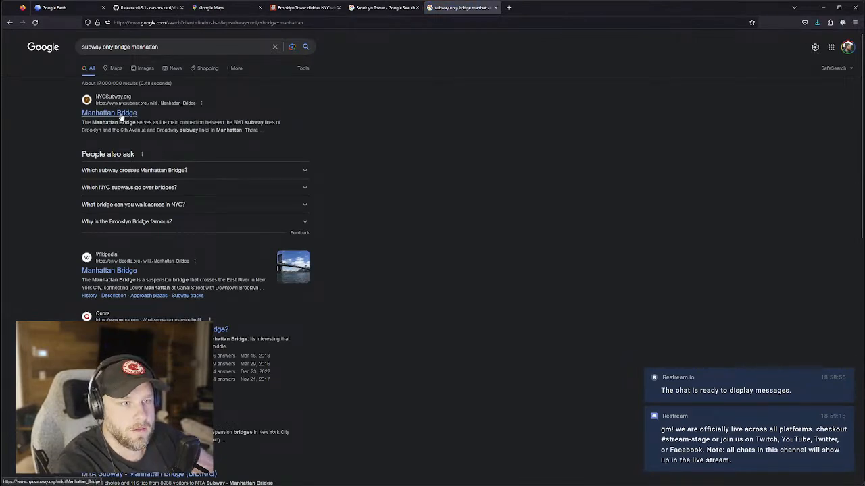
click(122, 116)
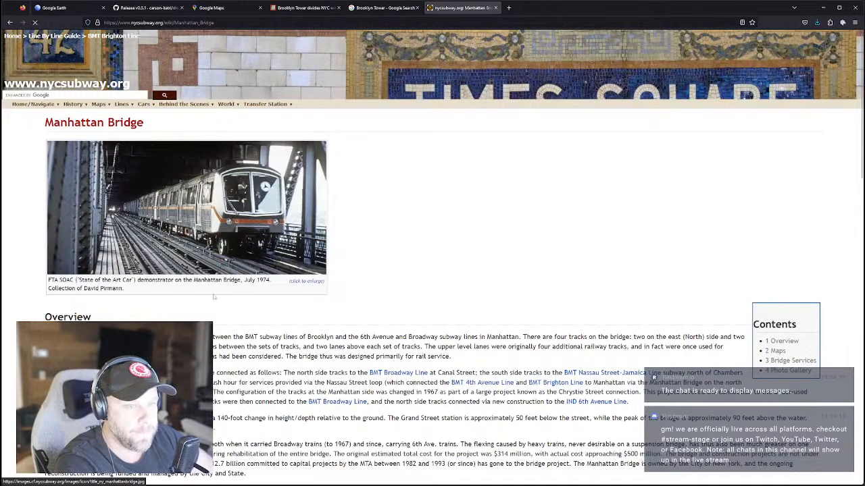
scroll(226, 254, down, 2)
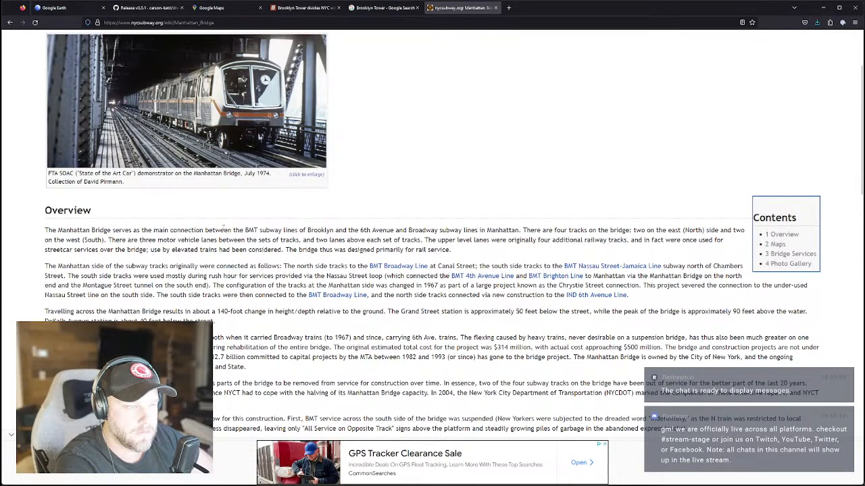
scroll(223, 227, up, 2)
Search 'manhattan bride car traffic' and open the Medium article on Manhattan Bridge traffic.
click(196, 22)
text(manhattan b)
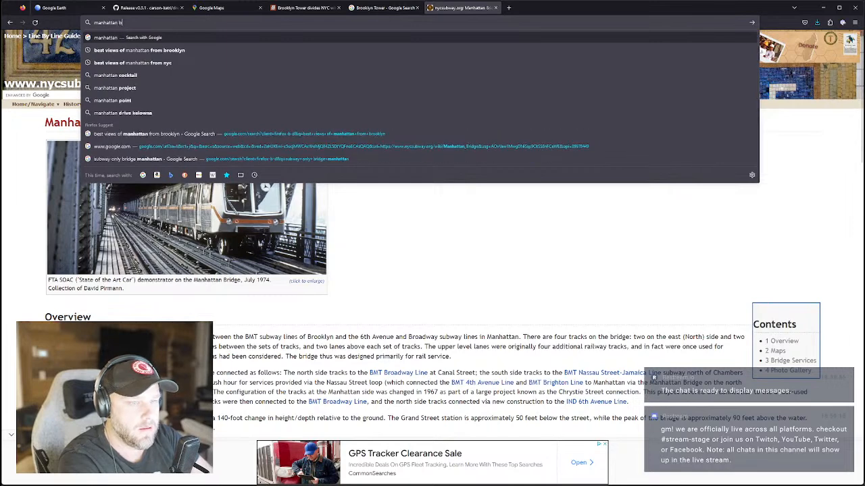
text(ride car traffic)
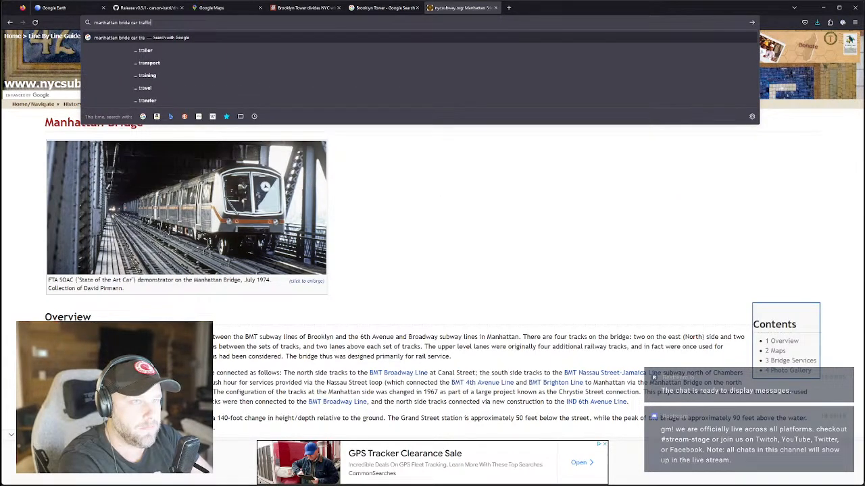
key(Return)
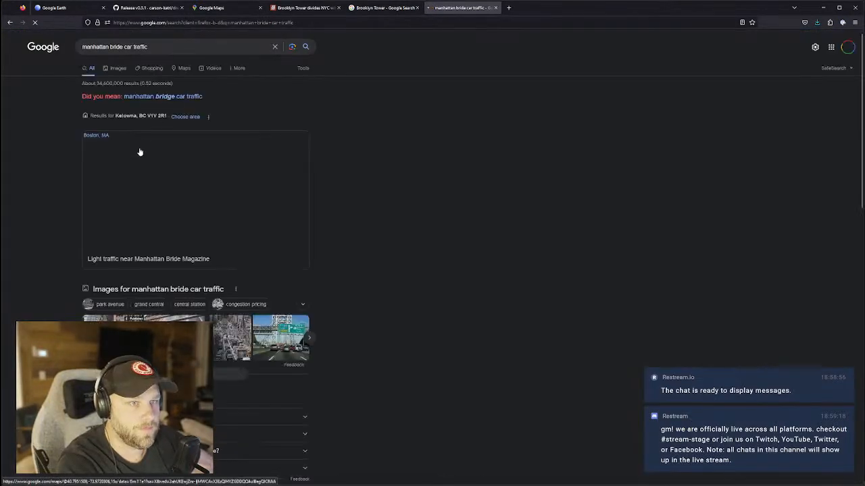
scroll(161, 261, down, 3)
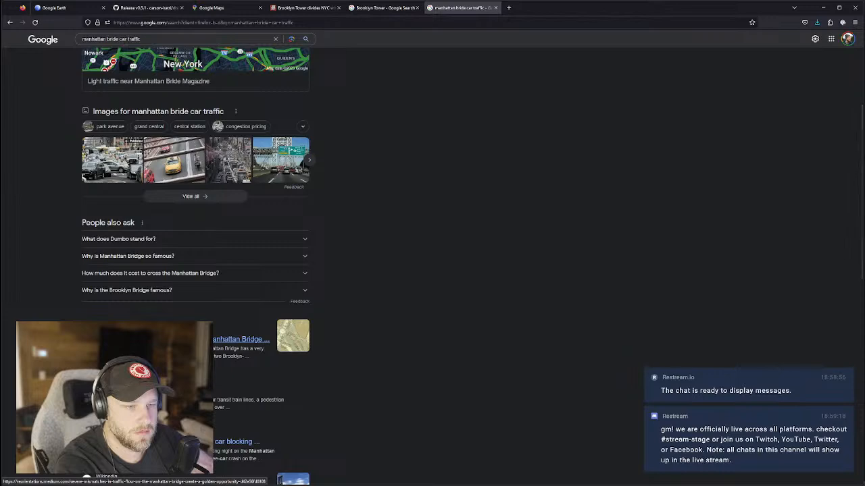
click(240, 339)
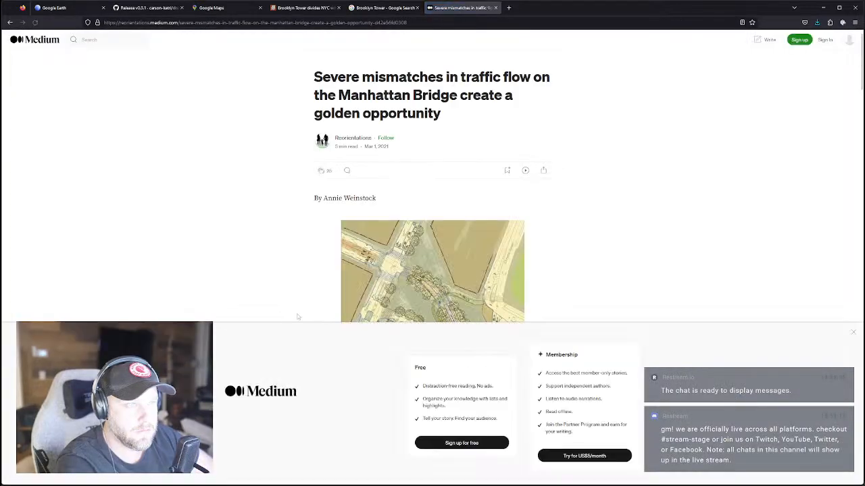
Read down the Medium article to its Manhattan Bridge lane cross-section diagram.
scroll(333, 295, down, 3)
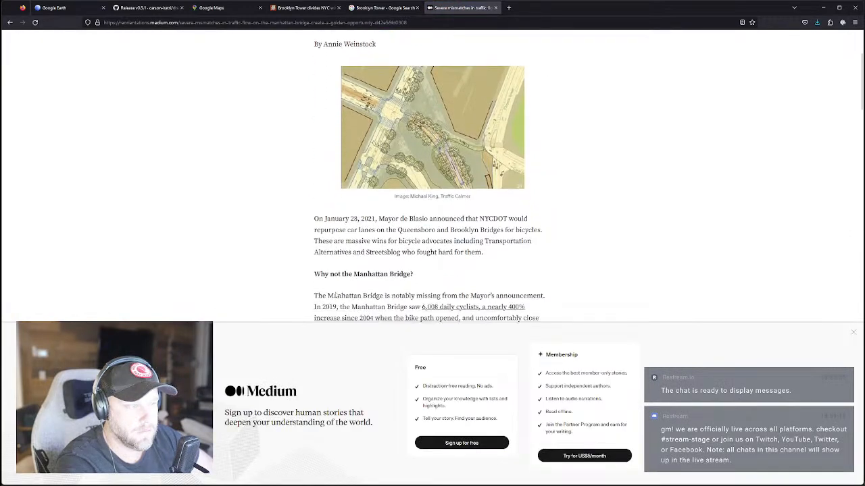
scroll(336, 296, down, 1)
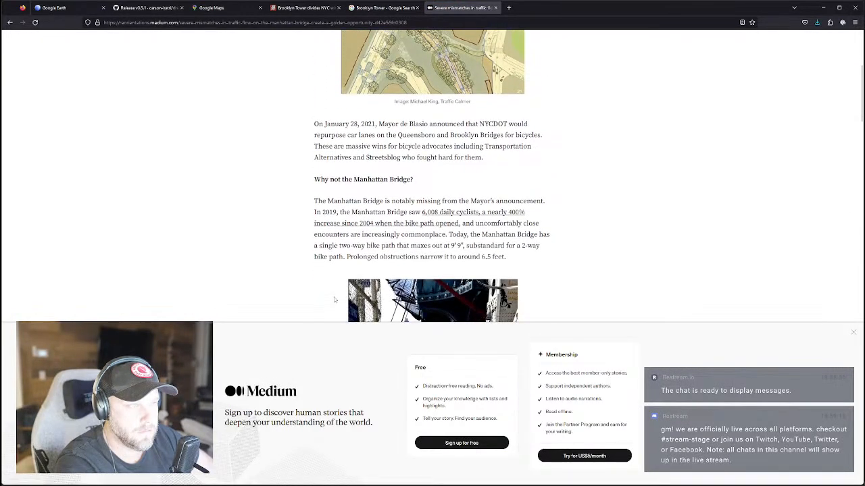
scroll(334, 300, down, 1)
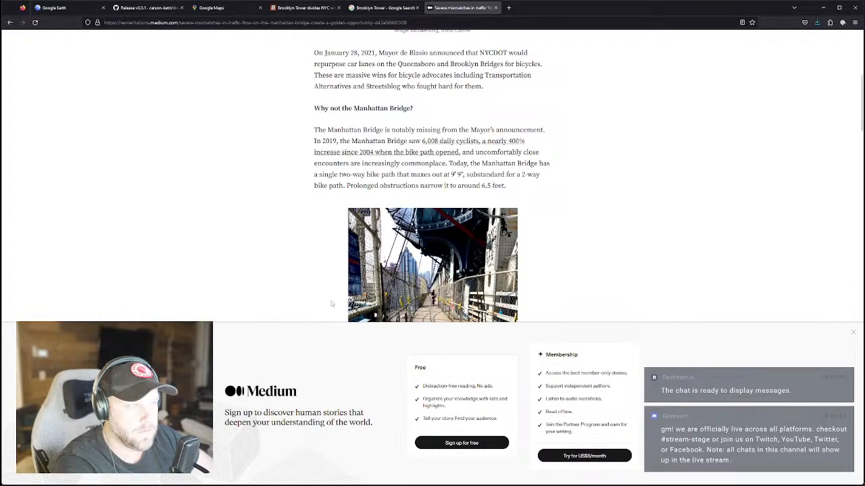
scroll(331, 303, down, 1)
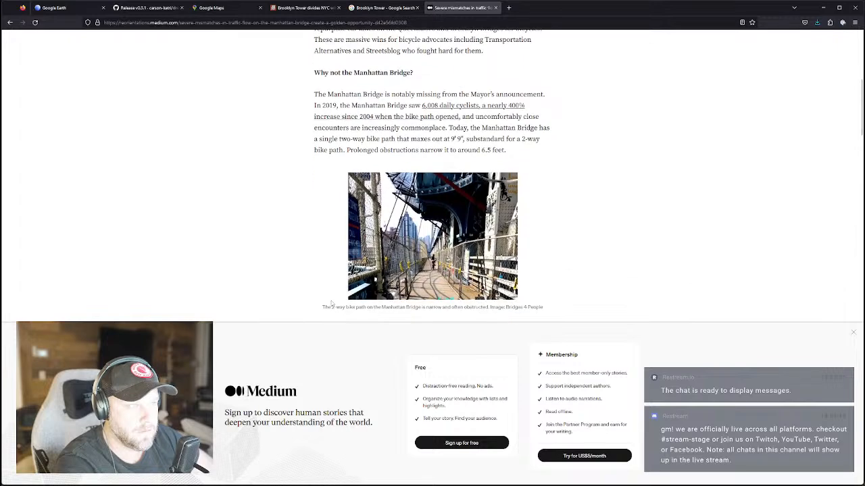
scroll(330, 304, down, 3)
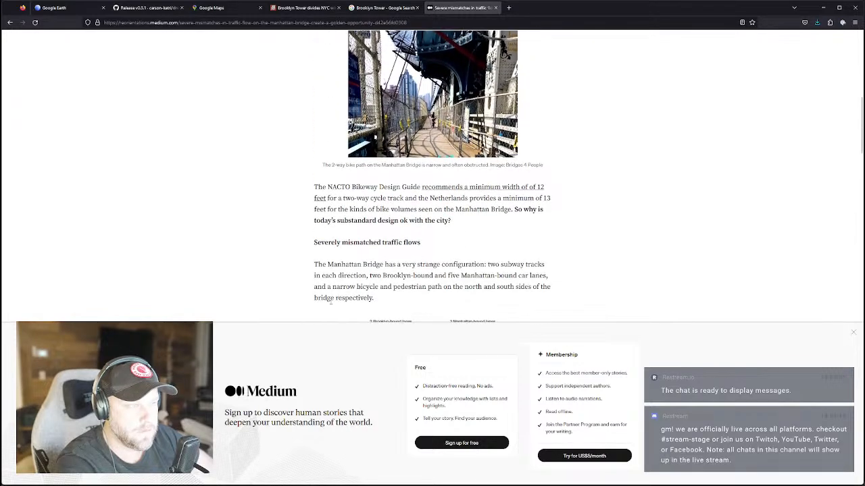
scroll(331, 303, down, 6)
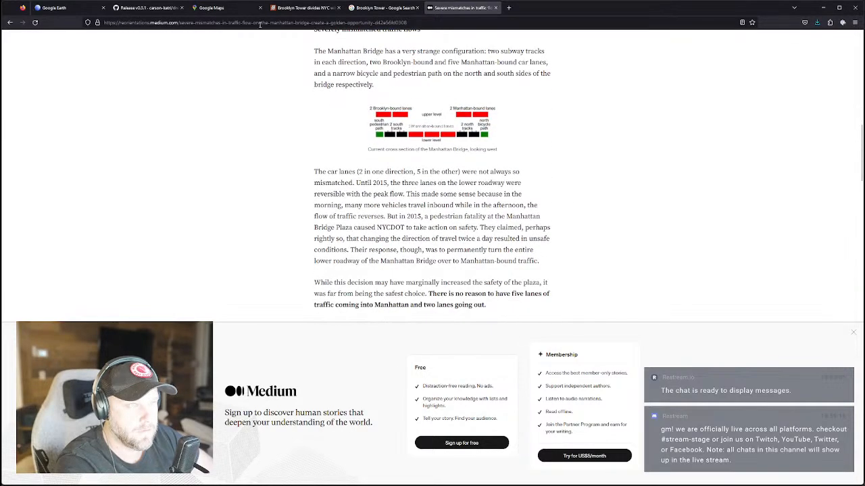
click(259, 23)
click(423, 160)
scroll(427, 131, up, 1)
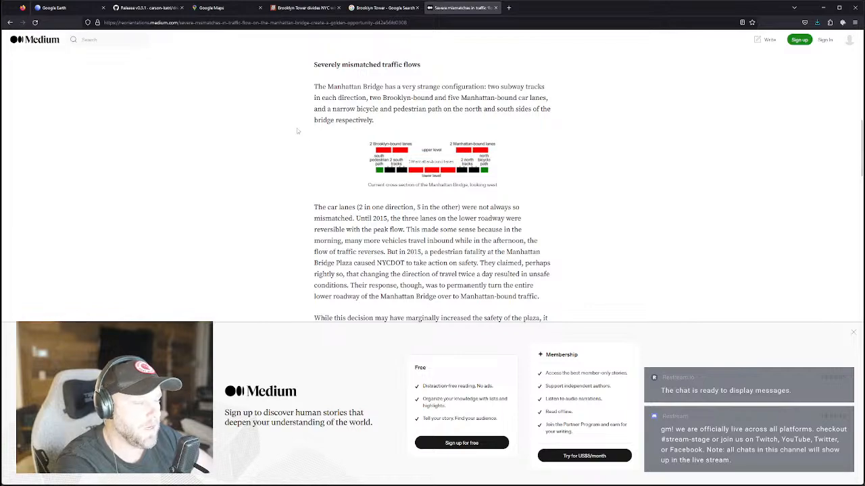
scroll(338, 177, down, 2)
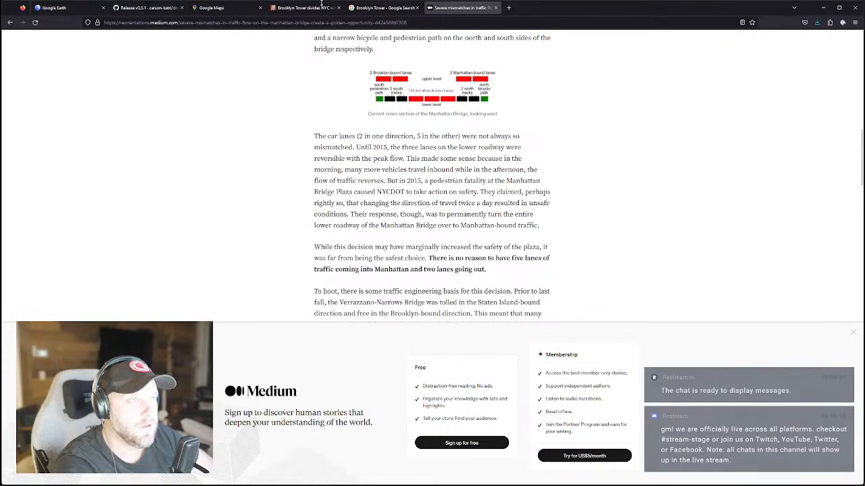
click(54, 8)
Return to Google Maps and zoom in on Dumbo.
click(211, 7)
scroll(405, 216, down, 2)
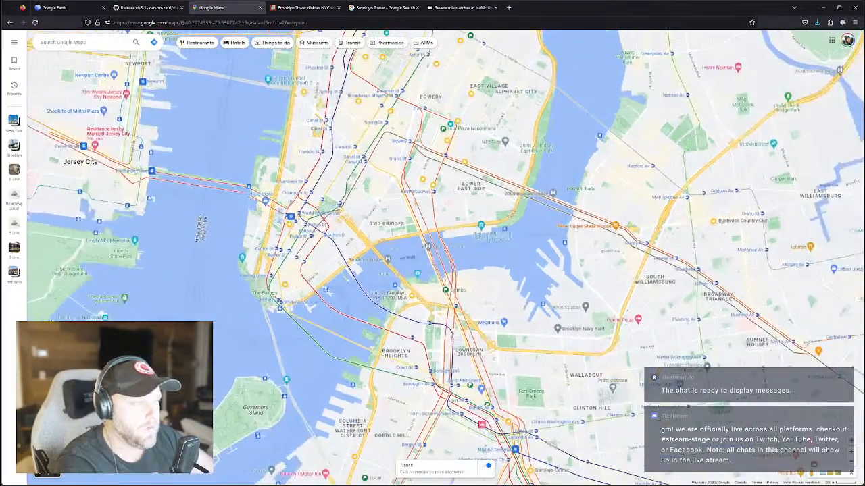
scroll(451, 287, up, 4)
drag(450, 278, 481, 276)
scroll(405, 258, up, 2)
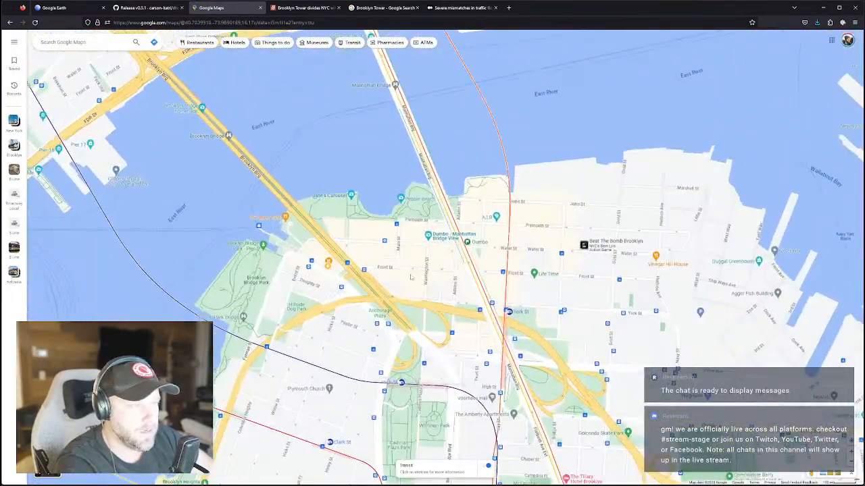
drag(423, 276, 457, 290)
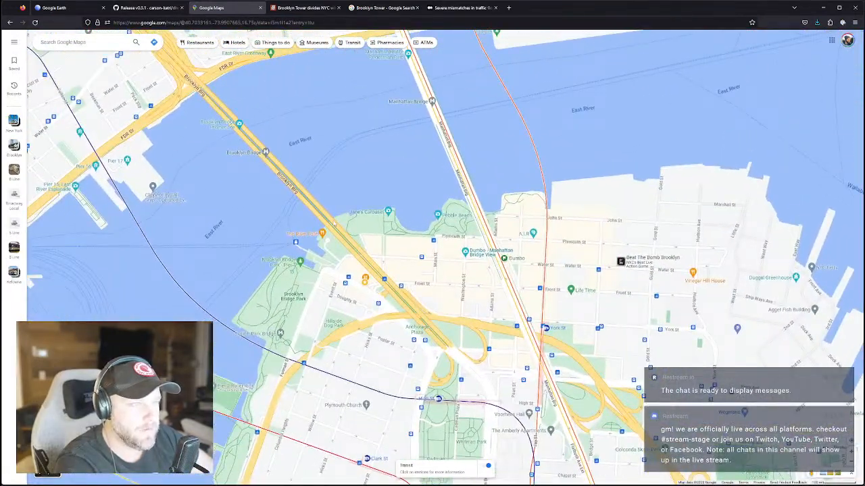
drag(527, 338, 464, 315)
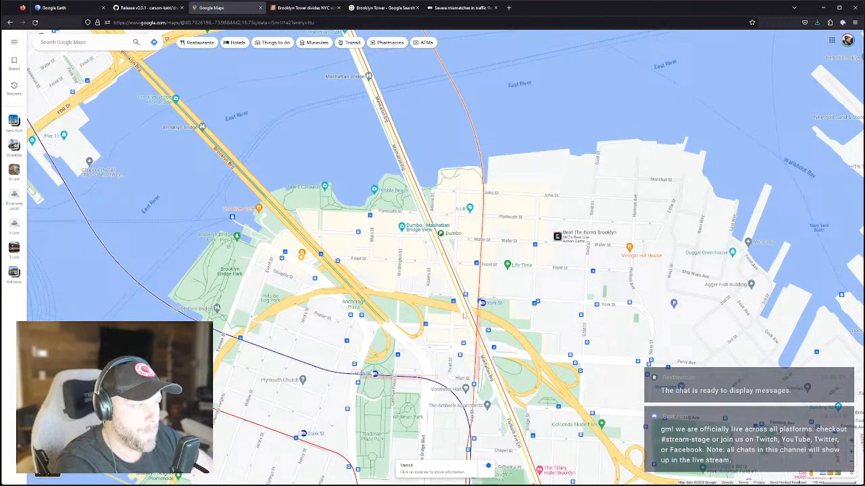
scroll(463, 316, down, 2)
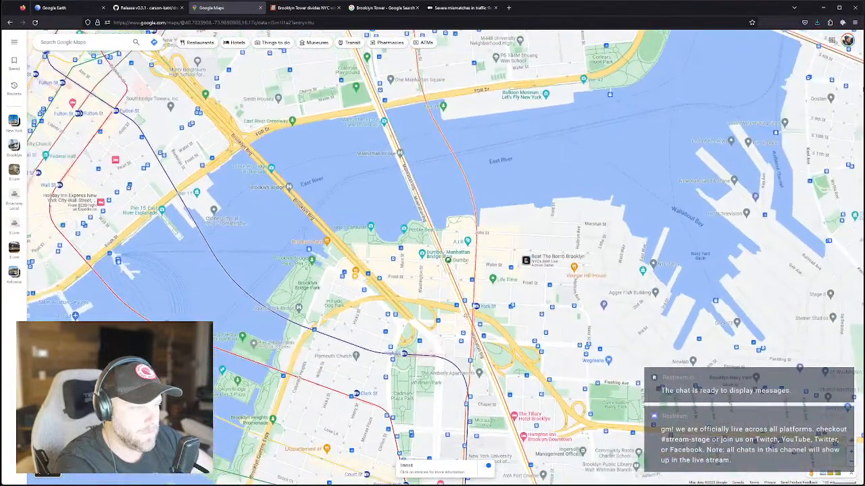
drag(464, 317, 463, 297)
Pan toward the Brooklyn waterfront where the Manhattan Bridge meets York St.
scroll(463, 298, up, 2)
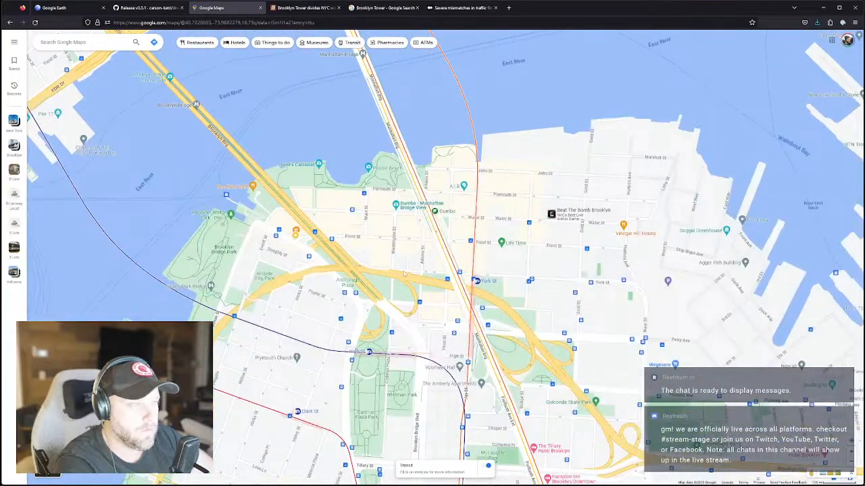
scroll(401, 275, down, 2)
scroll(402, 278, up, 2)
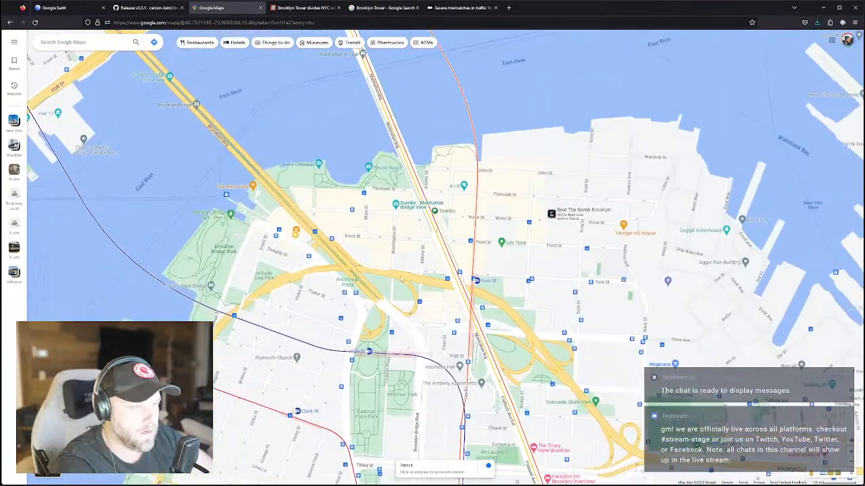
scroll(402, 278, up, 2)
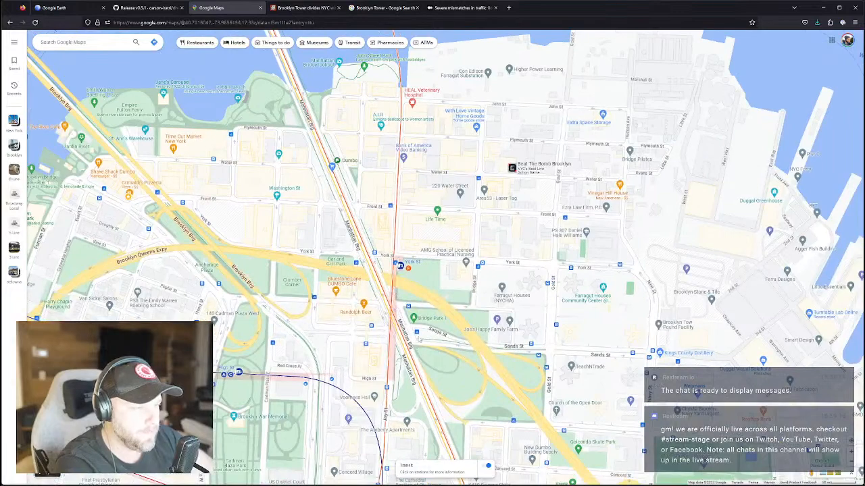
drag(560, 423, 483, 380)
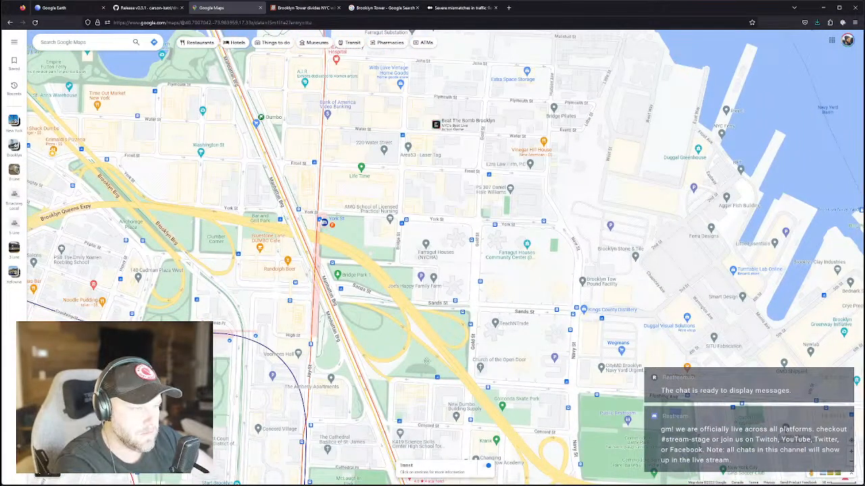
drag(425, 370, 409, 314)
scroll(381, 307, down, 1)
drag(344, 268, 390, 300)
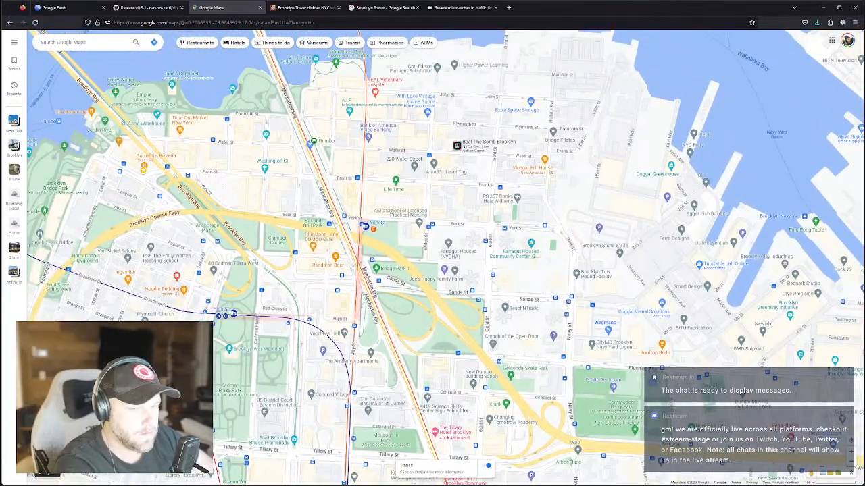
Switch to satellite and tilt into 3D over Dumbo, the Manhattan Bridge and East River.
click(53, 459)
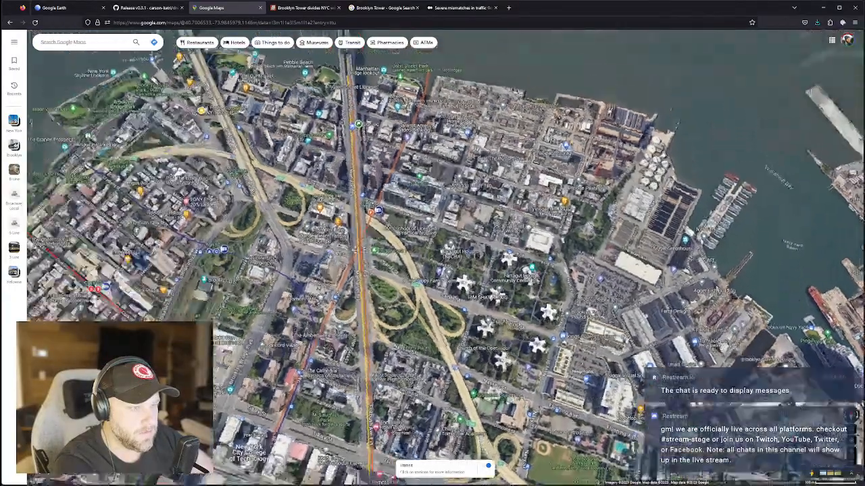
ctrl+drag(355, 250, 405, 341)
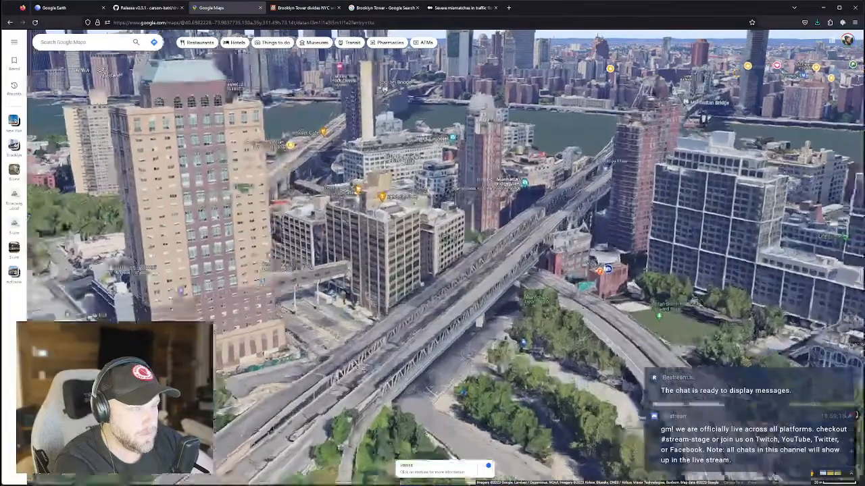
drag(347, 303, 345, 339)
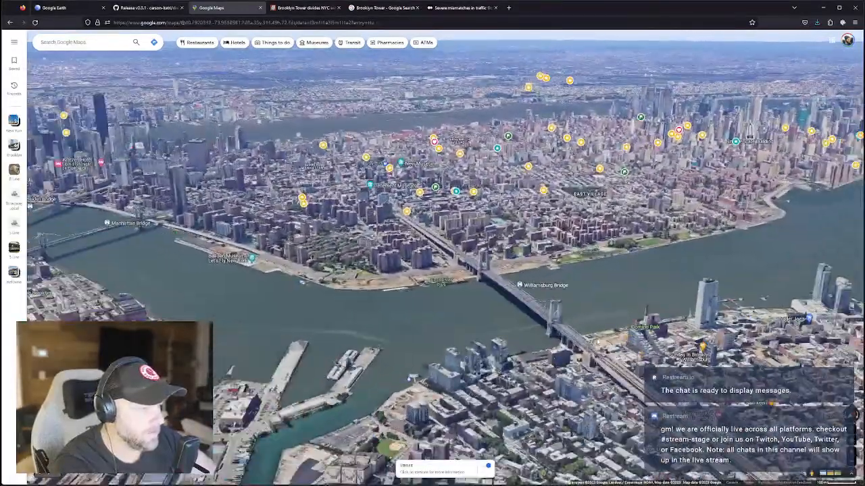
drag(597, 342, 472, 309)
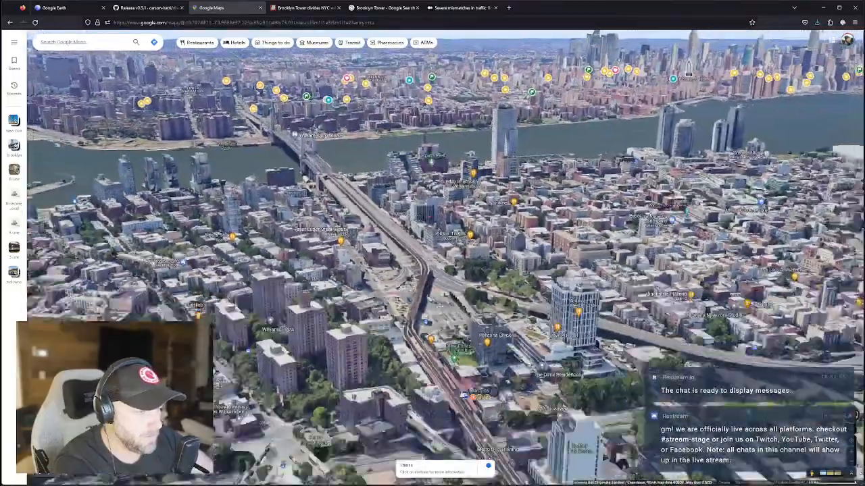
drag(475, 463, 432, 310)
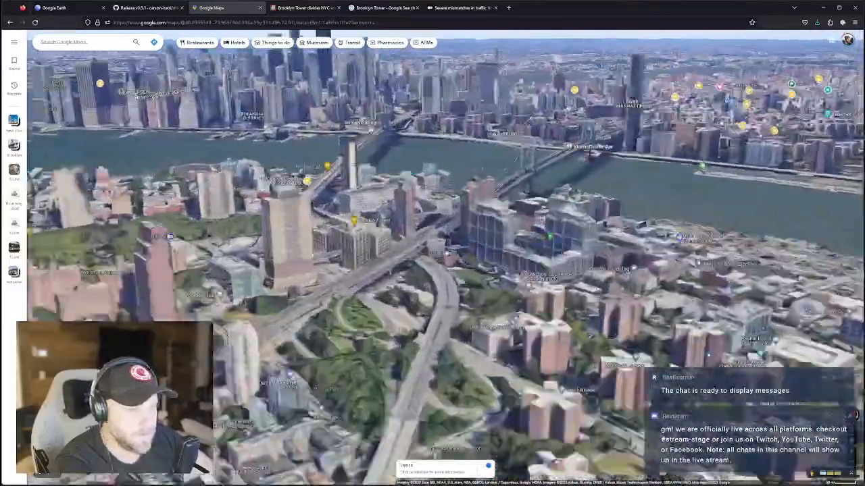
drag(304, 251, 382, 290)
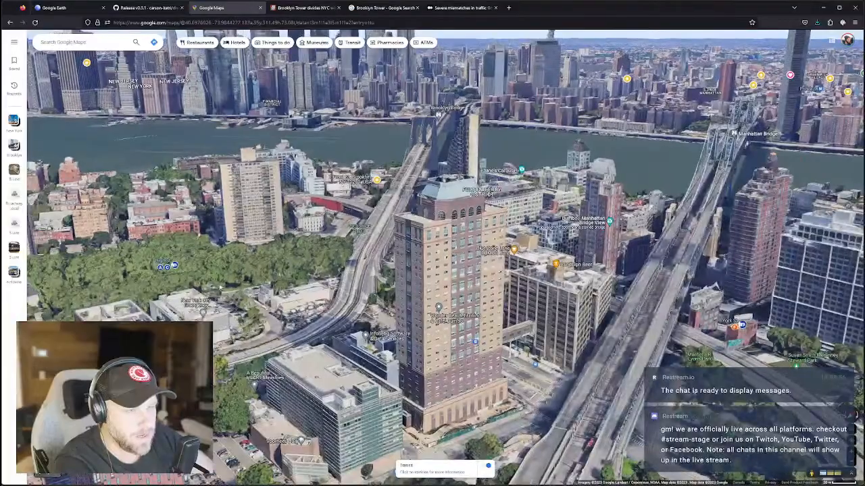
drag(206, 279, 287, 287)
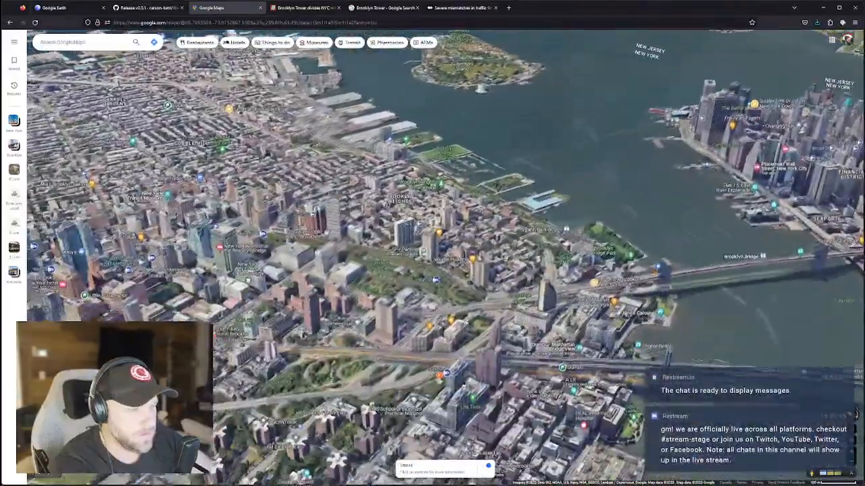
ctrl+drag(473, 340, 377, 340)
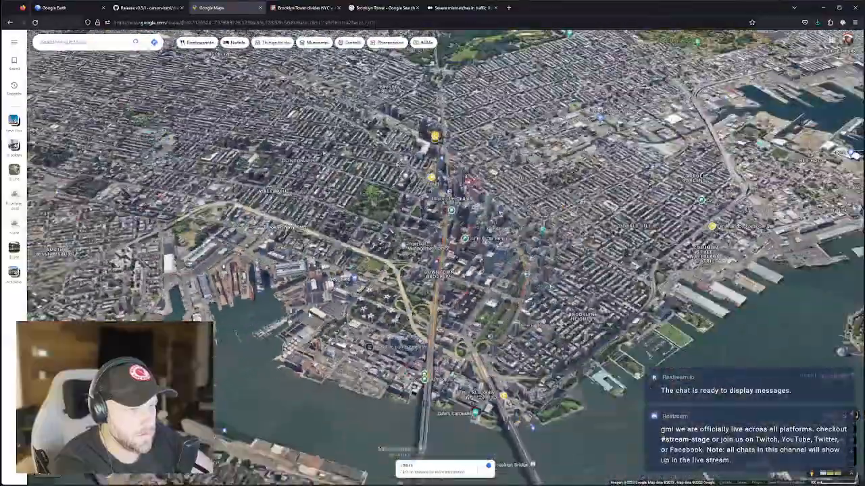
Zoom out, then zoom back in on the Queens Plaza towers in Long Island City.
scroll(484, 204, down, 2)
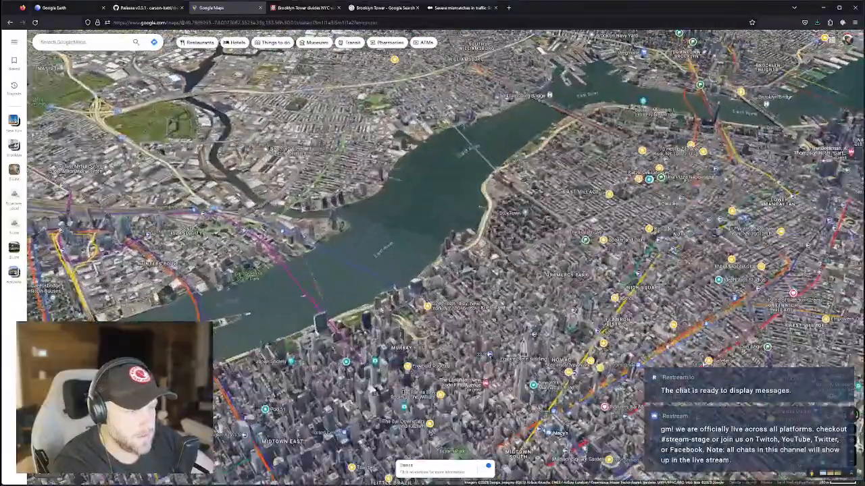
scroll(333, 332, up, 4)
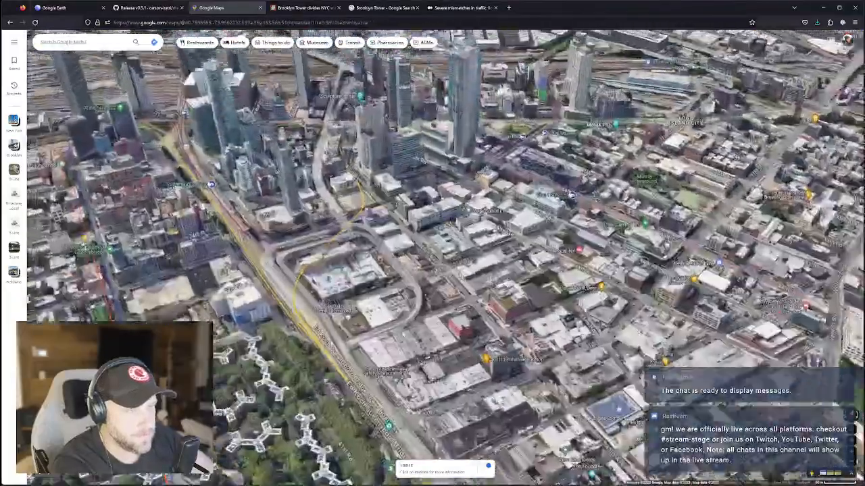
scroll(371, 309, up, 2)
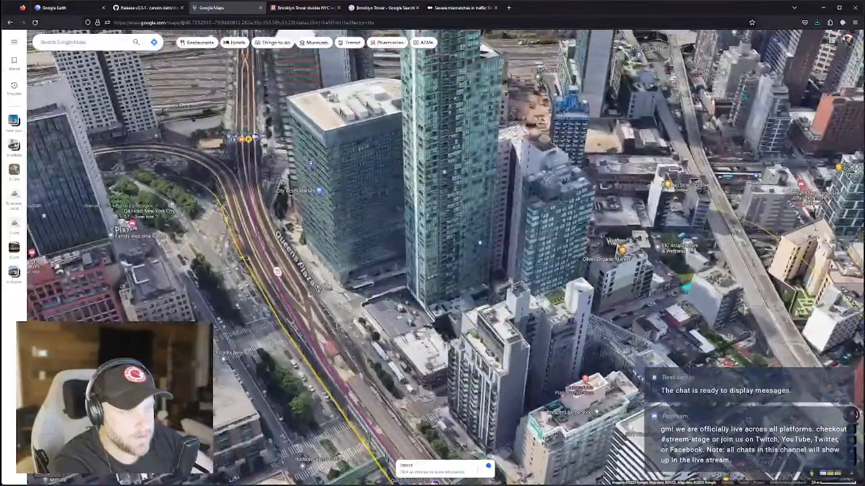
Rotate and tilt the 3D view low until Midtown's skyline appears behind the Long Island City towers.
scroll(322, 304, down, 3)
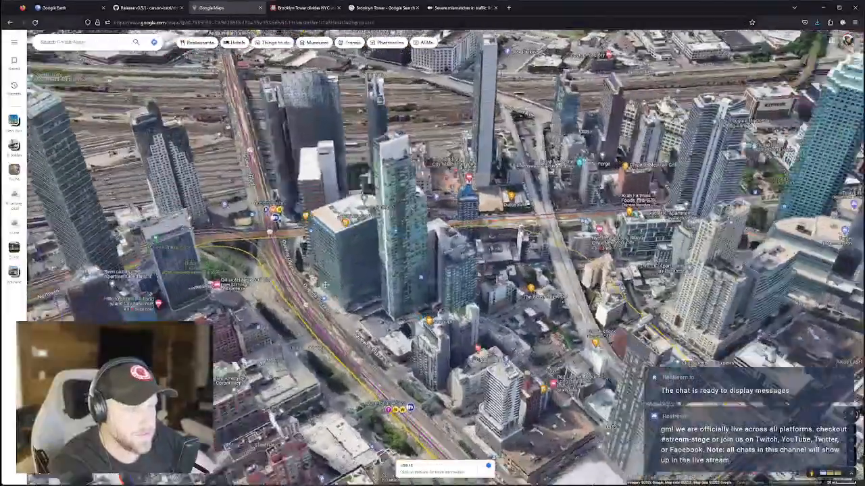
ctrl+drag(322, 304, 498, 277)
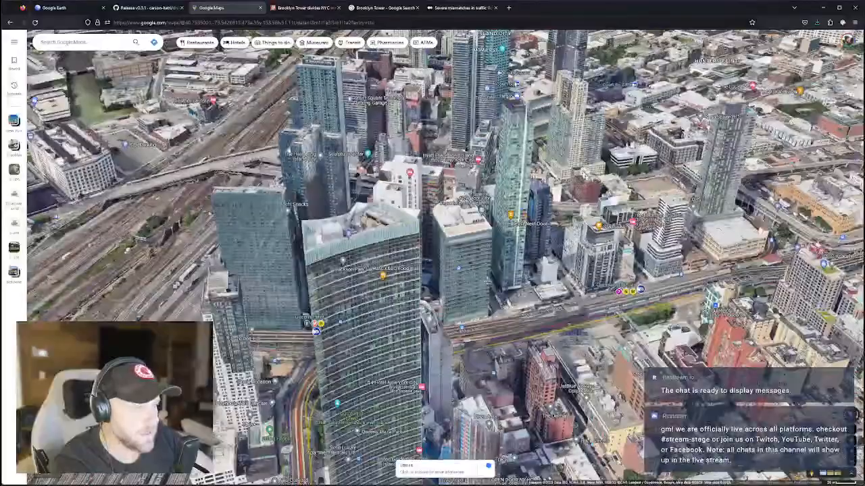
ctrl+drag(455, 352, 446, 359)
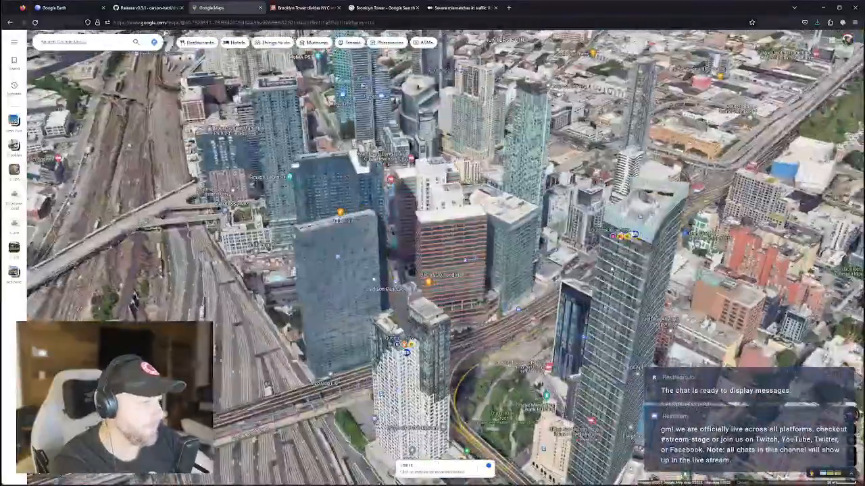
ctrl+drag(464, 260, 465, 281)
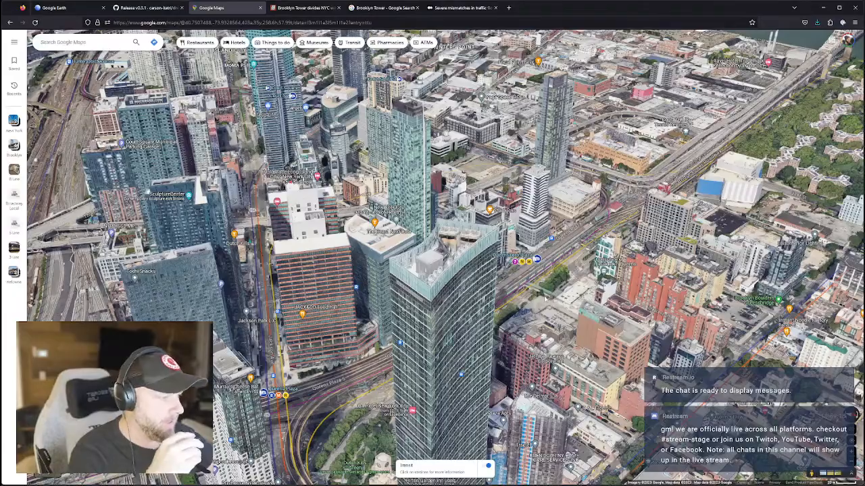
drag(432, 270, 473, 142)
drag(649, 226, 583, 297)
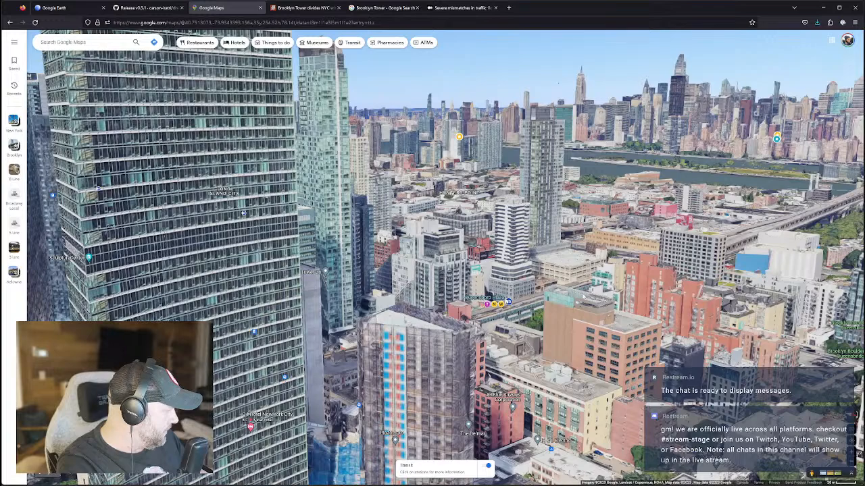
Orbit and zoom in over Long Island City toward the tall glass tower.
scroll(590, 320, down, 3)
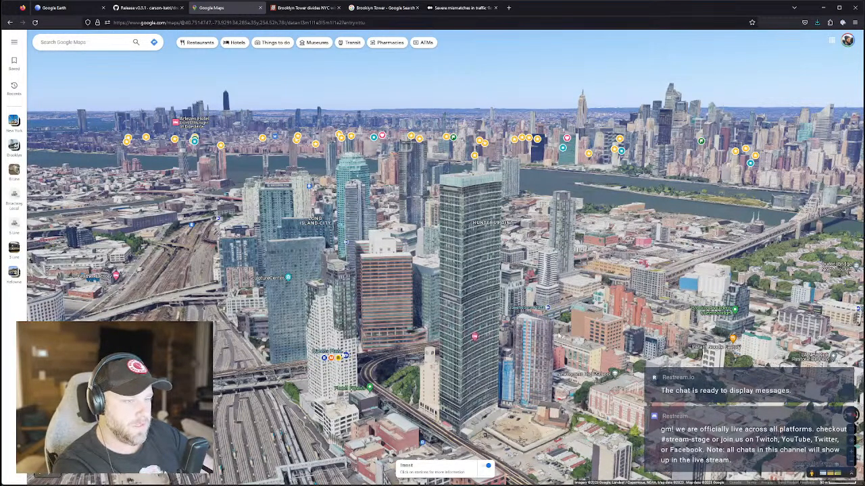
scroll(260, 395, down, 1)
drag(257, 394, 247, 373)
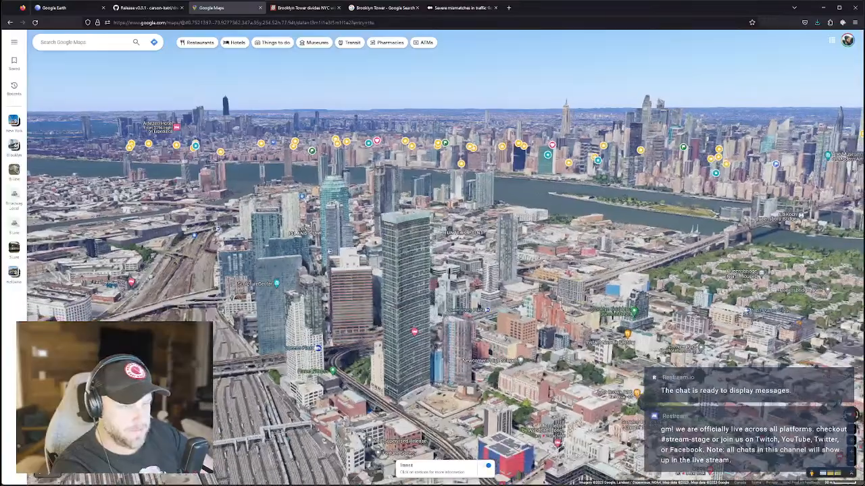
scroll(256, 385, up, 3)
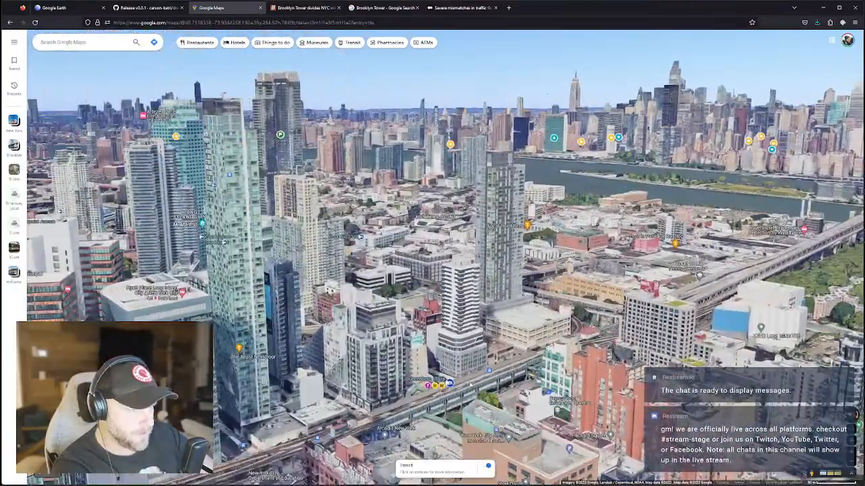
drag(471, 384, 503, 383)
scroll(373, 391, down, 3)
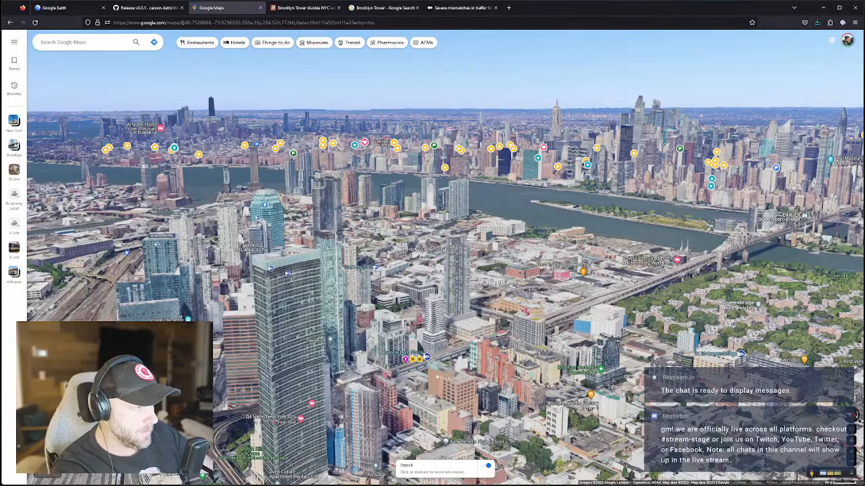
scroll(439, 378, up, 3)
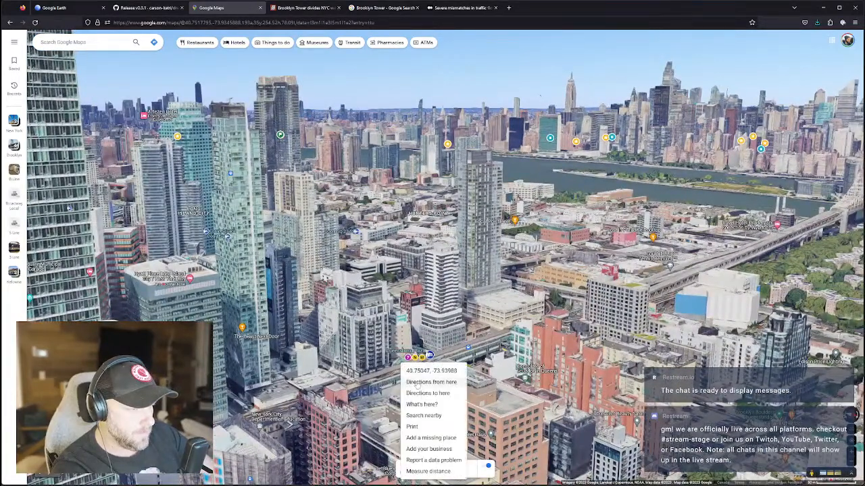
ctrl+drag(388, 362, 318, 354)
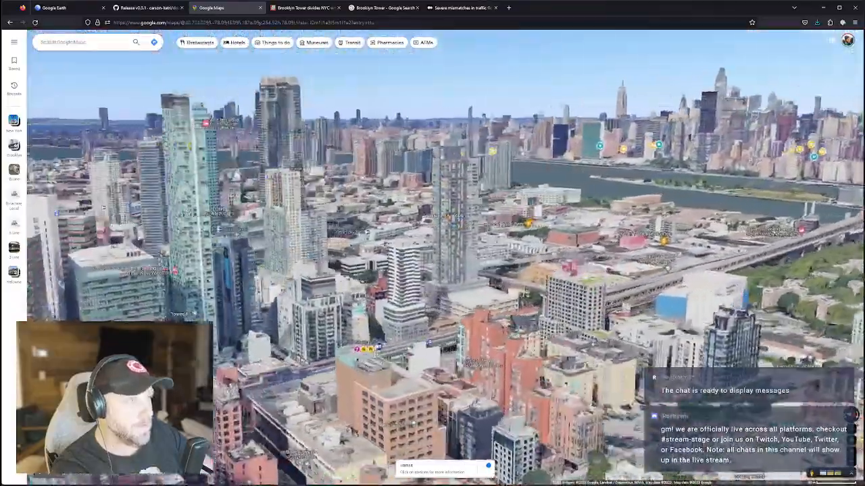
scroll(253, 229, up, 5)
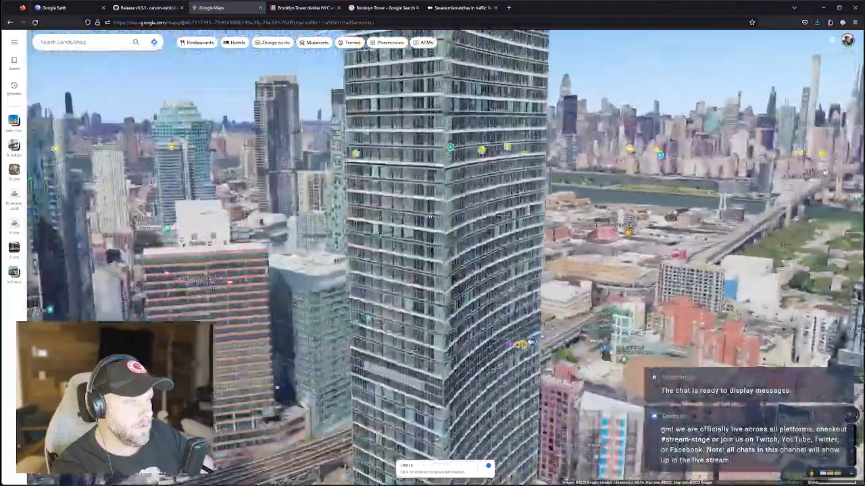
drag(399, 351, 473, 351)
ctrl+drag(433, 304, 398, 351)
Raise the viewing angle and settle between the Hunters Point towers beside the glass high-rise.
drag(647, 358, 645, 274)
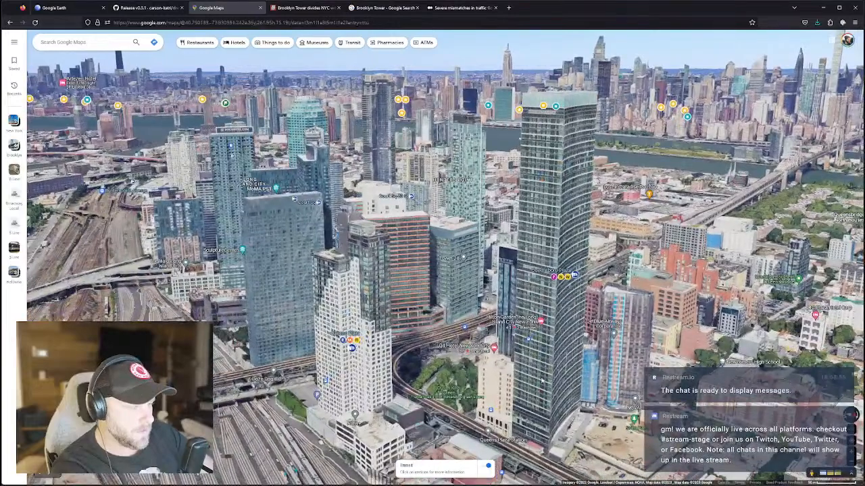
scroll(473, 380, up, 3)
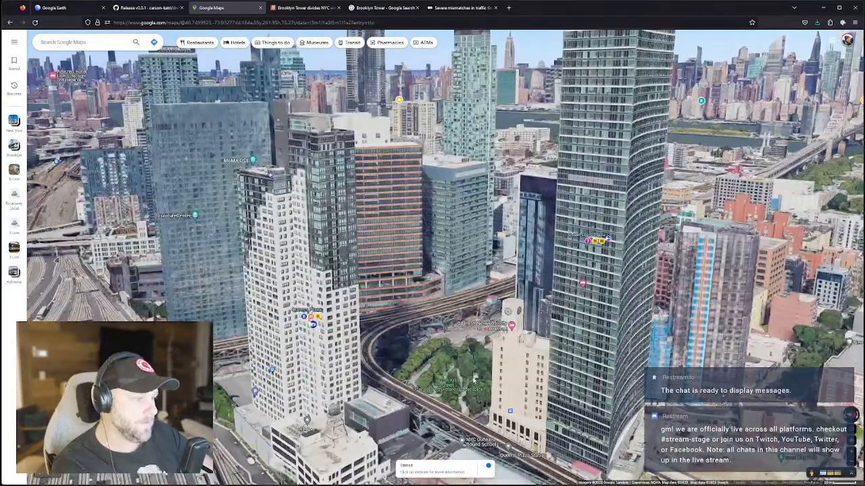
mouse_move(499, 369)
ctrl+mouse_down()
mouse_move(526, 366)
mouse_move(500, 376)
mouse_move(473, 365)
mouse_move(501, 359)
ctrl+mouse_up()
scroll(501, 359, down, 2)
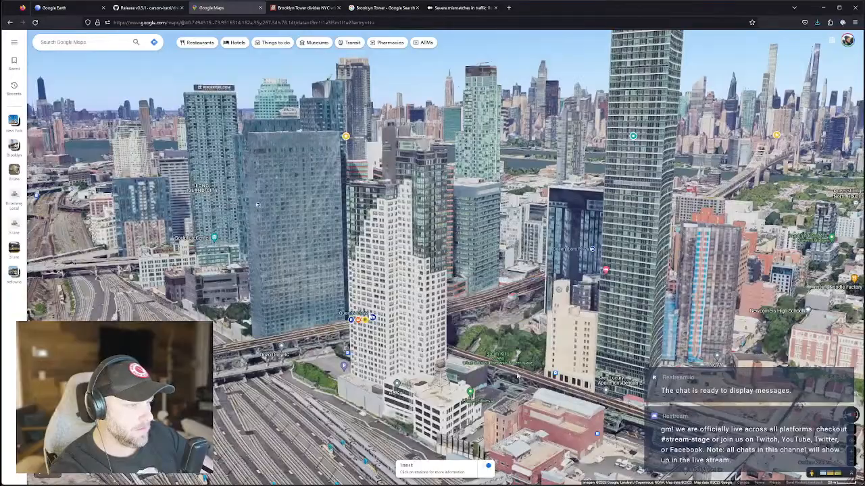
scroll(519, 324, up, 5)
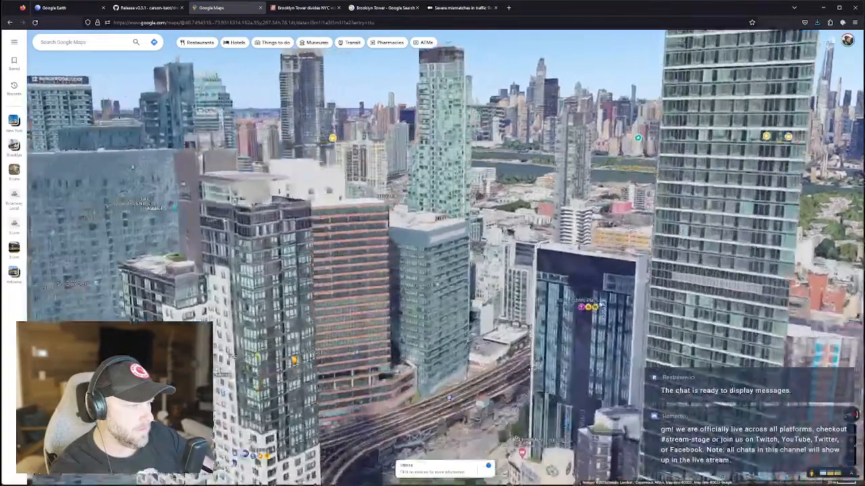
scroll(519, 324, up, 5)
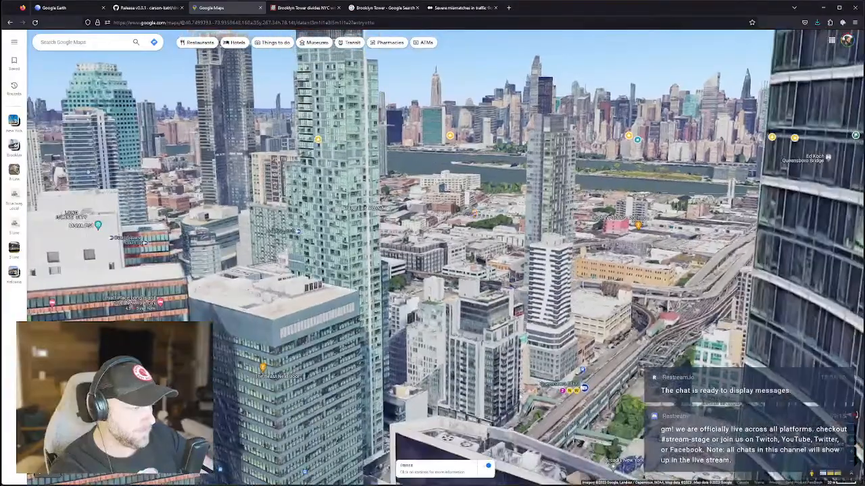
mouse_move(528, 422)
mouse_down()
mouse_move(545, 429)
mouse_move(649, 398)
mouse_move(541, 422)
mouse_up()
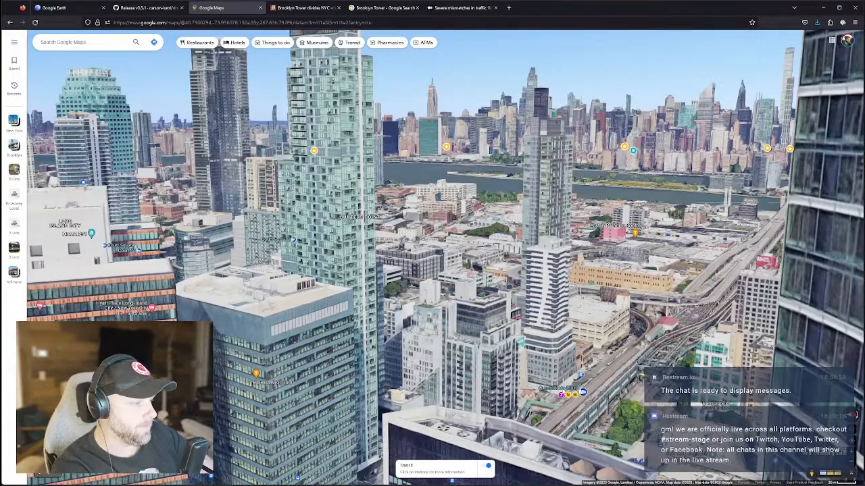
scroll(562, 384, down, 3)
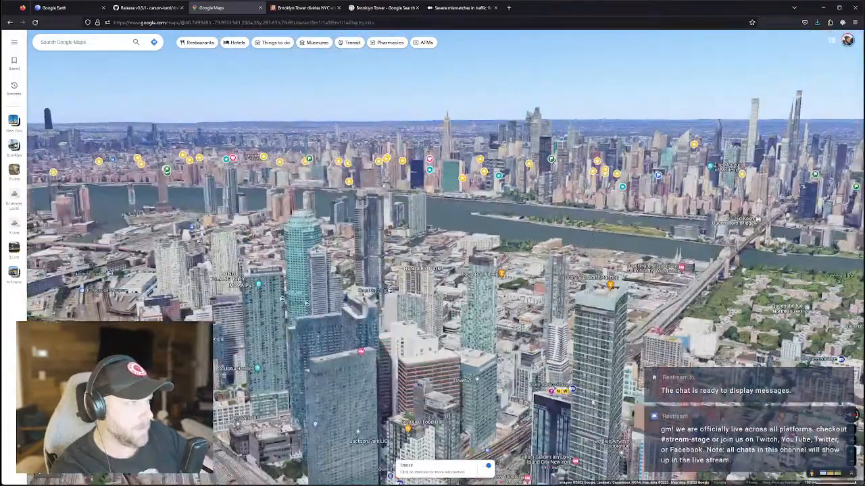
scroll(593, 405, up, 6)
scroll(593, 405, down, 5)
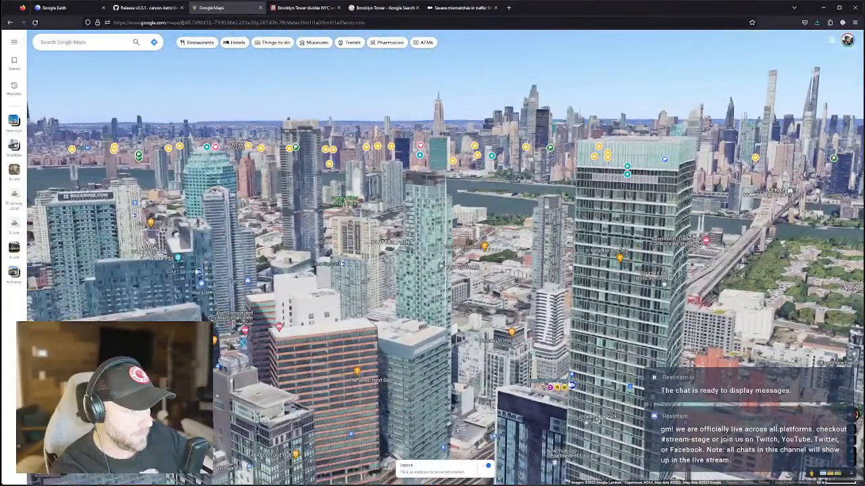
scroll(597, 418, up, 4)
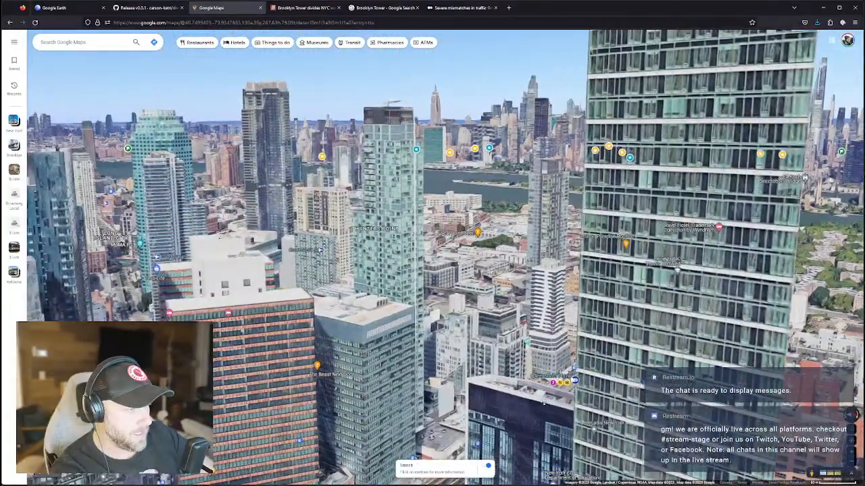
scroll(542, 401, up, 1)
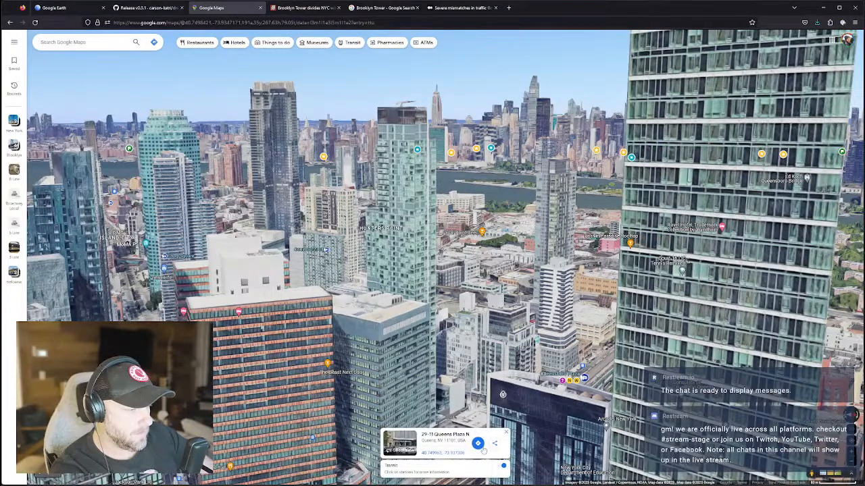
Look up the current spot's coordinates as a place on the map.
right_click(450, 457)
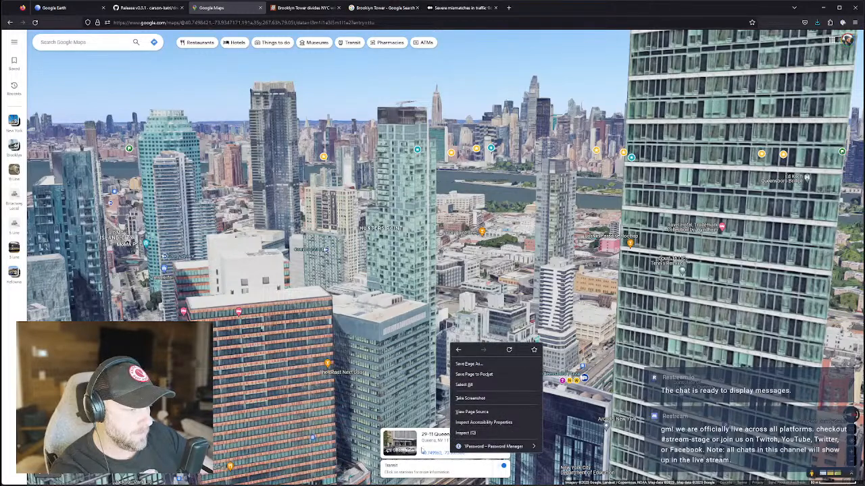
click(424, 452)
click(426, 454)
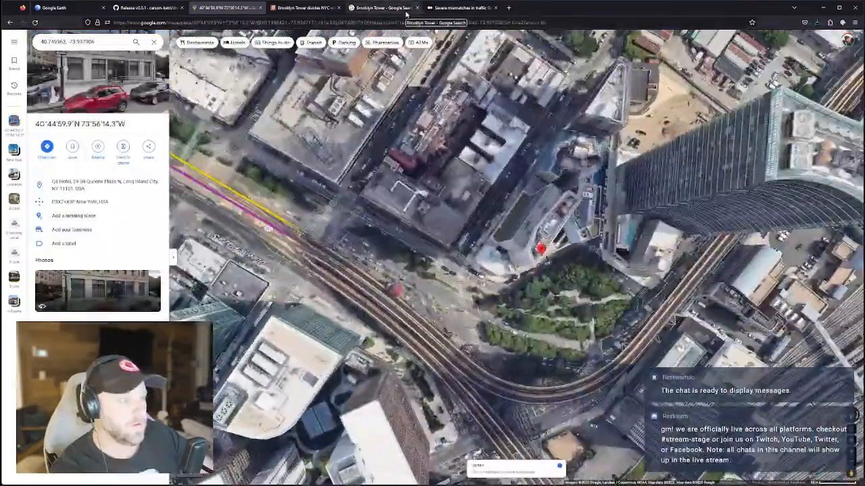
drag(549, 245, 524, 226)
right_drag(568, 275, 527, 232)
click(535, 226)
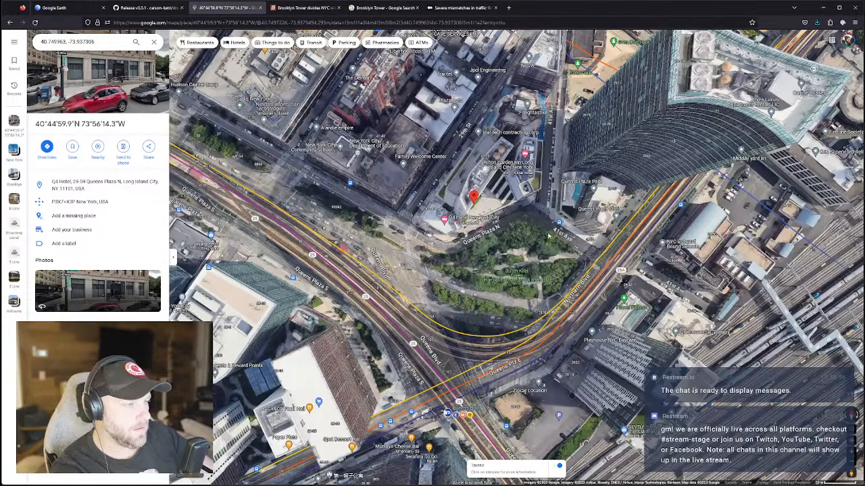
Pan and zoom to centre the pinned Q4 Hotel at Queens Plaza.
drag(522, 267, 554, 343)
drag(433, 236, 518, 260)
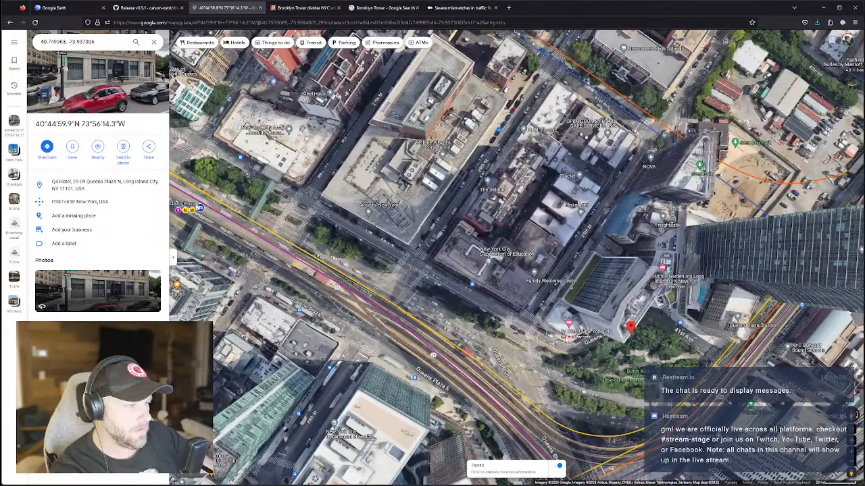
drag(284, 308, 509, 249)
scroll(486, 310, down, 1)
drag(598, 293, 361, 300)
scroll(445, 279, up, 1)
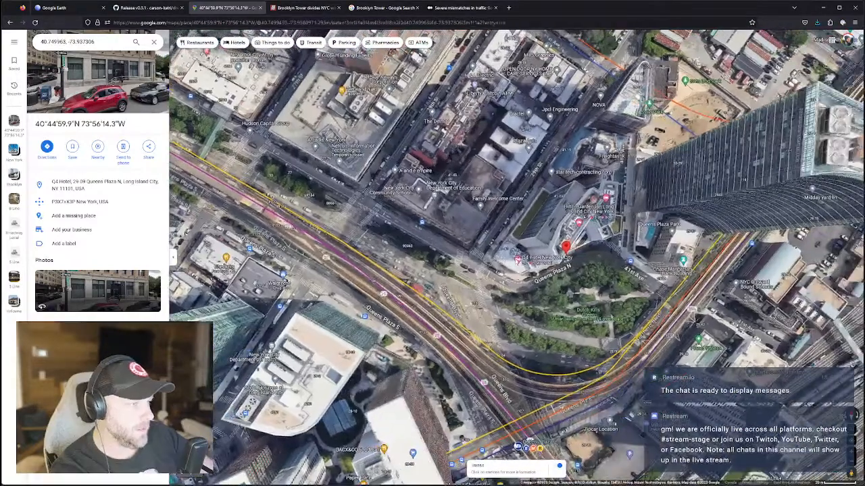
scroll(501, 255, up, 1)
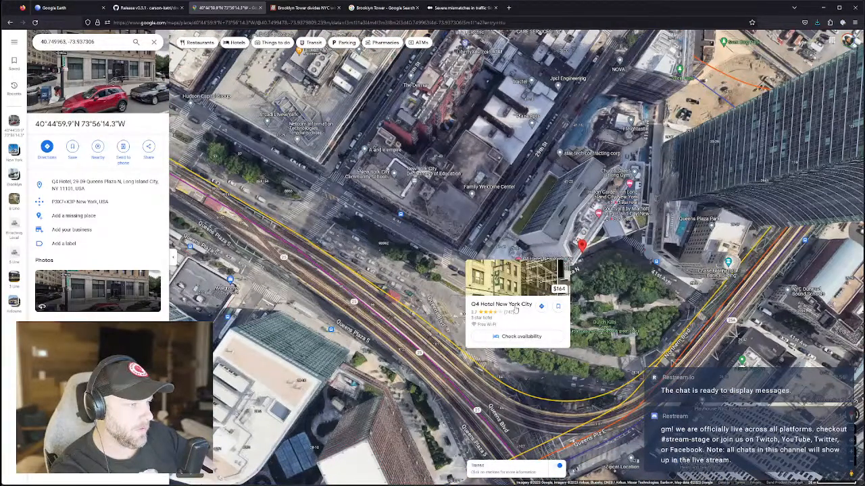
View the Q4 Hotel details, then copy the pinned spot's coordinates from the map menu.
click(513, 314)
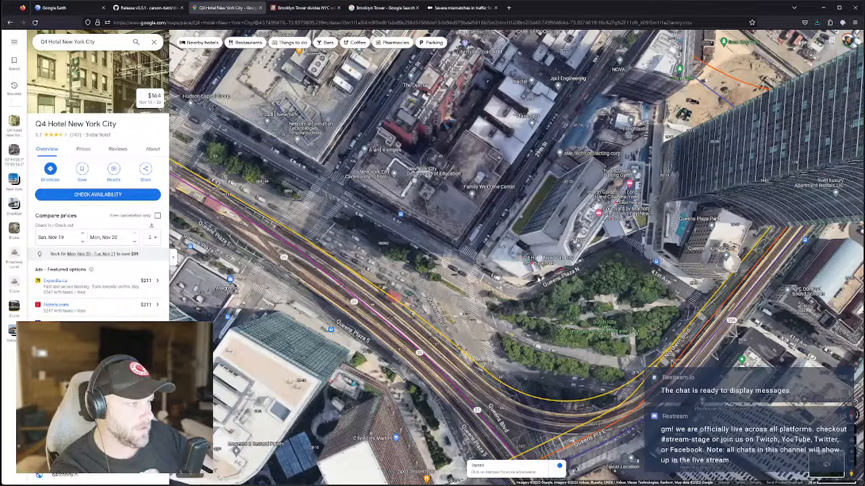
click(505, 266)
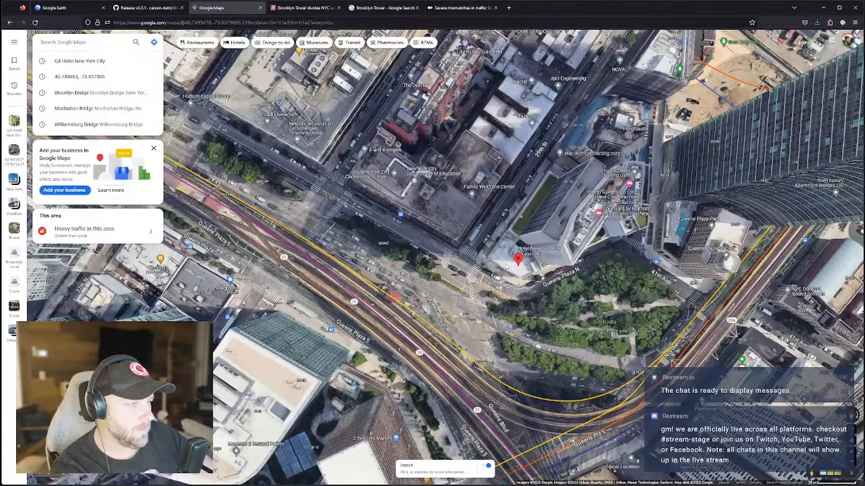
right_click(506, 266)
click(534, 273)
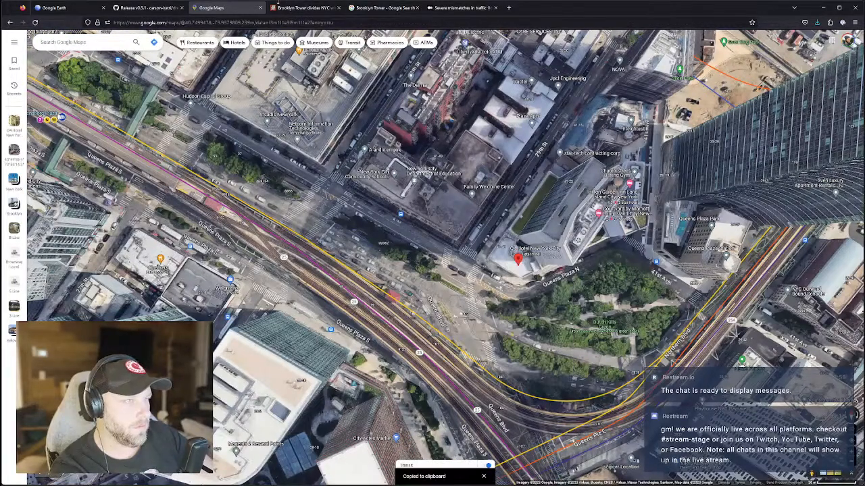
click(61, 7)
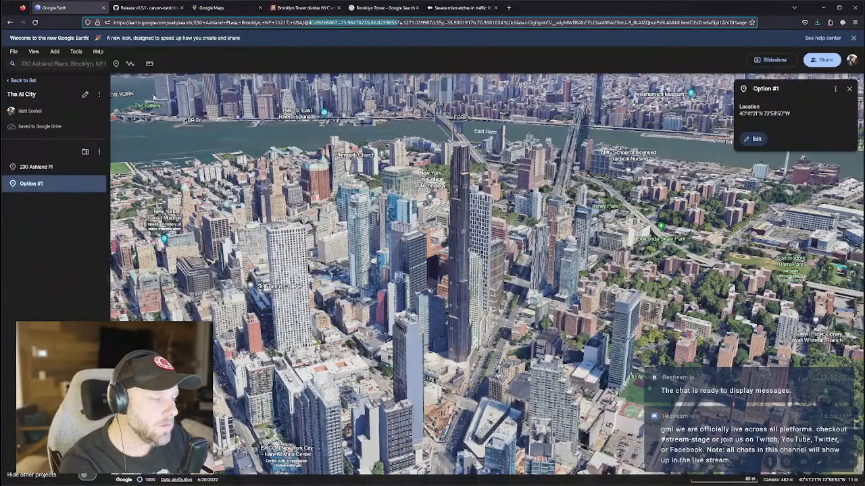
Search the pasted coordinates 40°44'59.7"N 73°56'15.1"W and tilt around the pin.
click(49, 64)
key(ctrl+v)
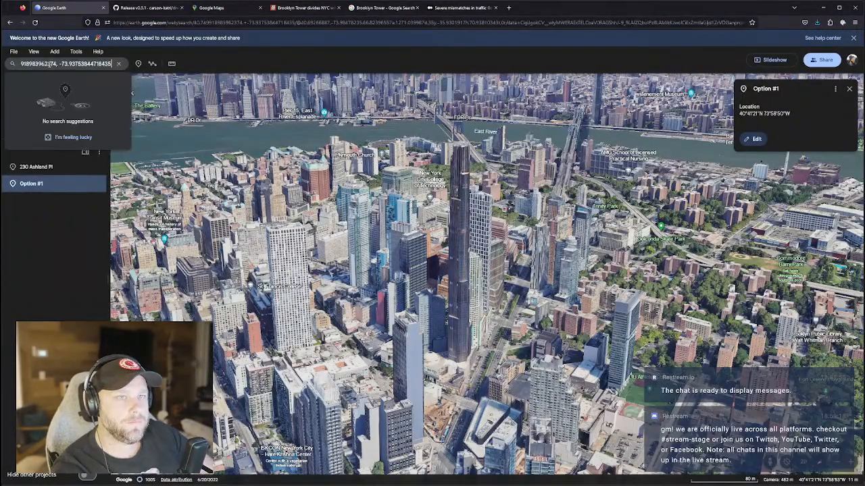
key(Return)
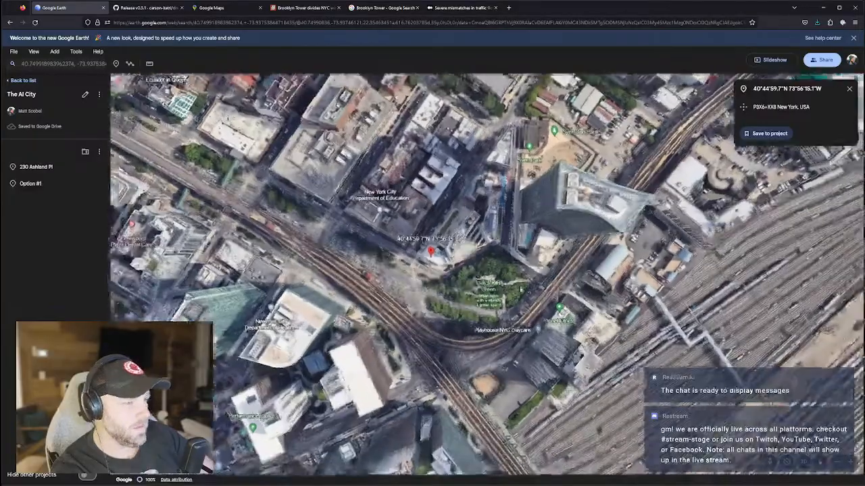
middle_drag(478, 279, 354, 233)
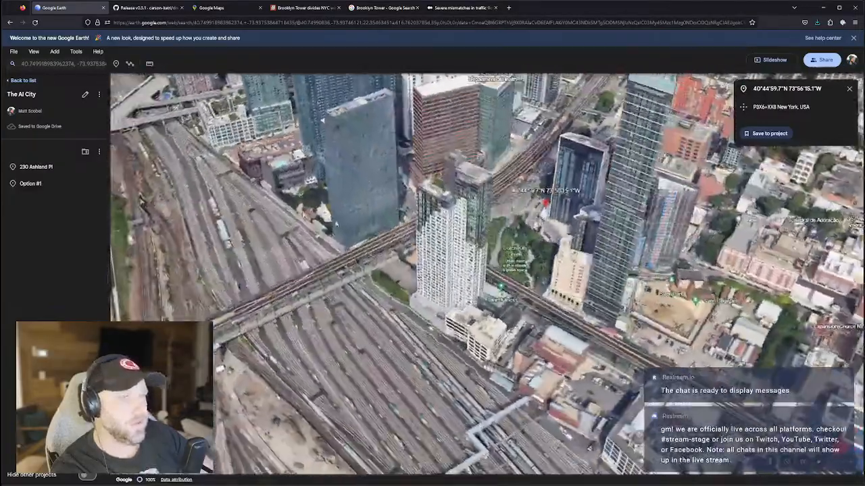
drag(548, 152, 476, 252)
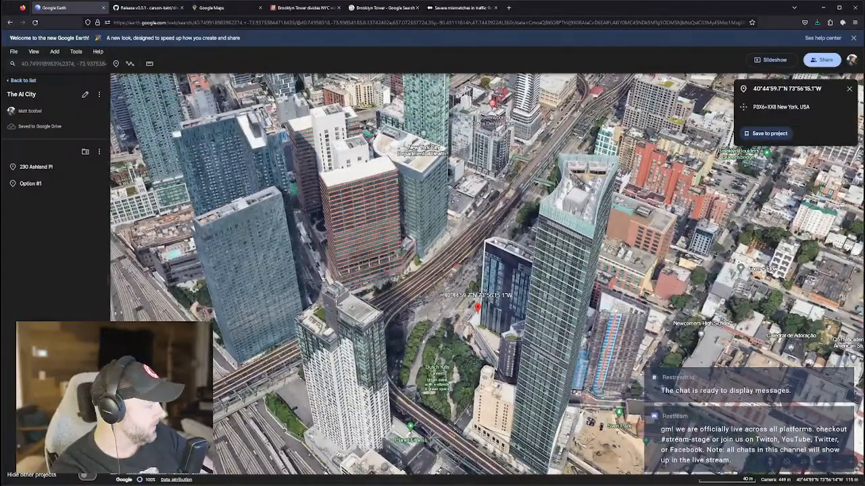
middle_drag(506, 274, 400, 173)
Swing the view around the foreground towers to show the elevated rail and park.
scroll(505, 271, up, 5)
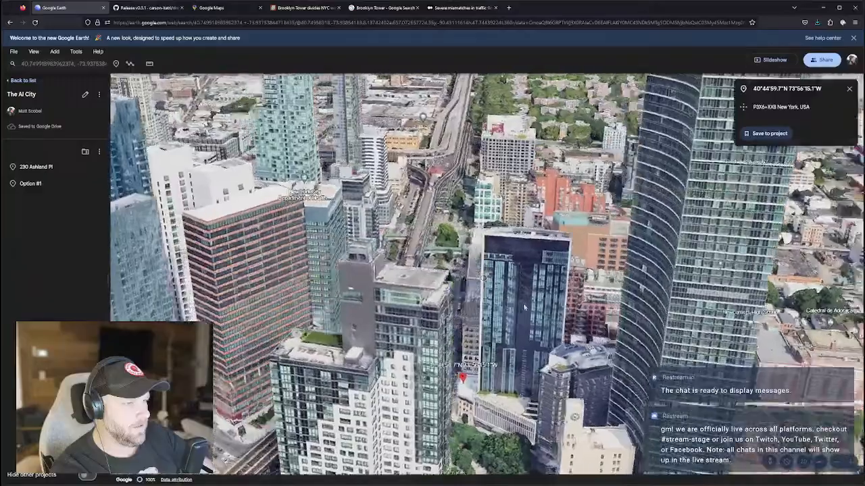
mouse_move(523, 307)
middle_down()
mouse_move(568, 309)
mouse_move(523, 309)
mouse_move(525, 294)
middle_up()
drag(525, 294, 635, 281)
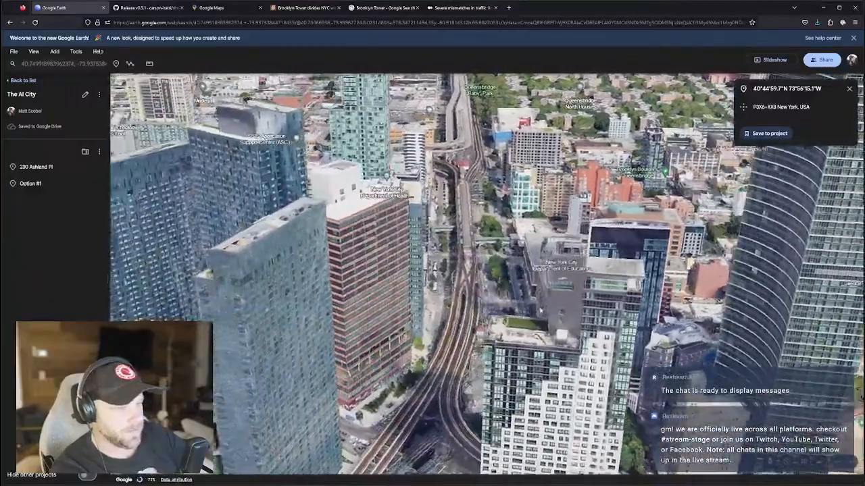
middle_drag(555, 312, 602, 319)
drag(602, 319, 548, 316)
mouse_move(548, 316)
middle_down()
mouse_move(521, 317)
mouse_move(566, 324)
middle_up()
Move closer and tilt toward the horizon until the Manhattan skyline rises behind the towers.
drag(566, 323, 596, 420)
middle_drag(596, 420, 585, 351)
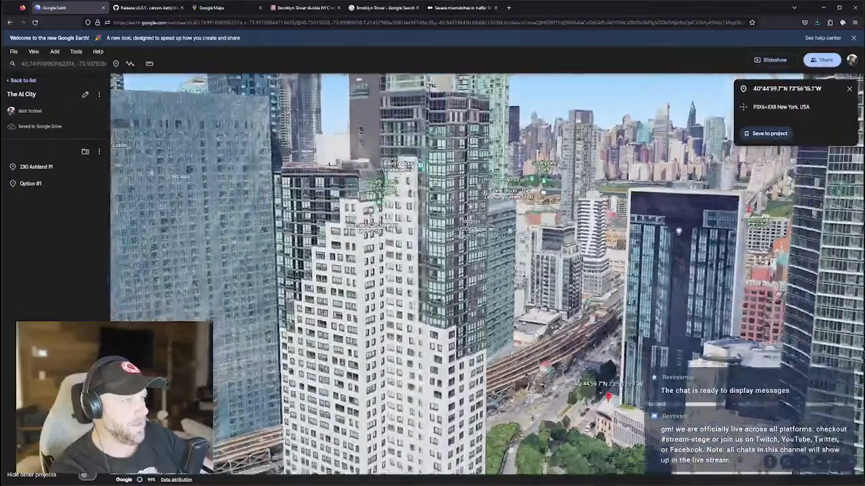
drag(584, 351, 556, 372)
mouse_move(536, 335)
middle_down()
mouse_move(530, 287)
mouse_move(534, 317)
middle_up()
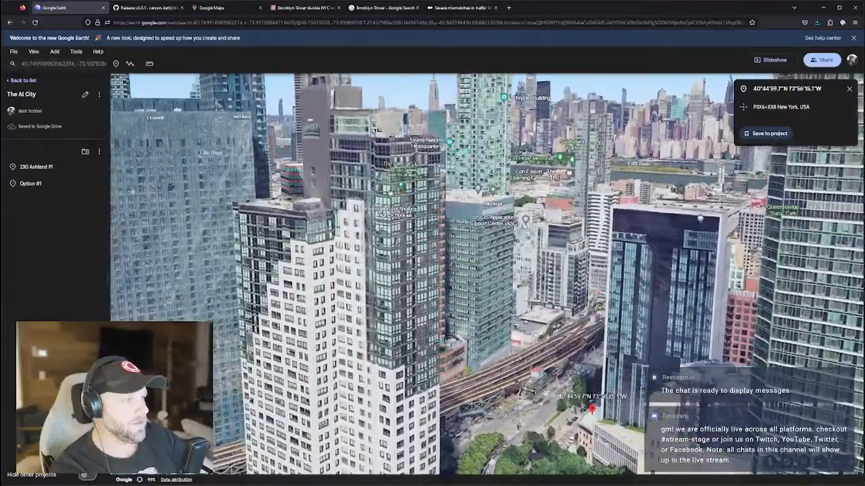
drag(542, 326, 540, 383)
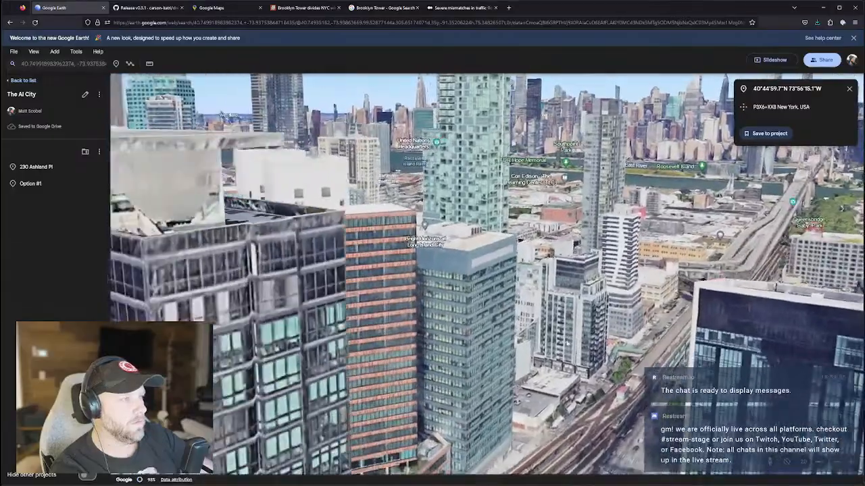
middle_drag(568, 343, 570, 352)
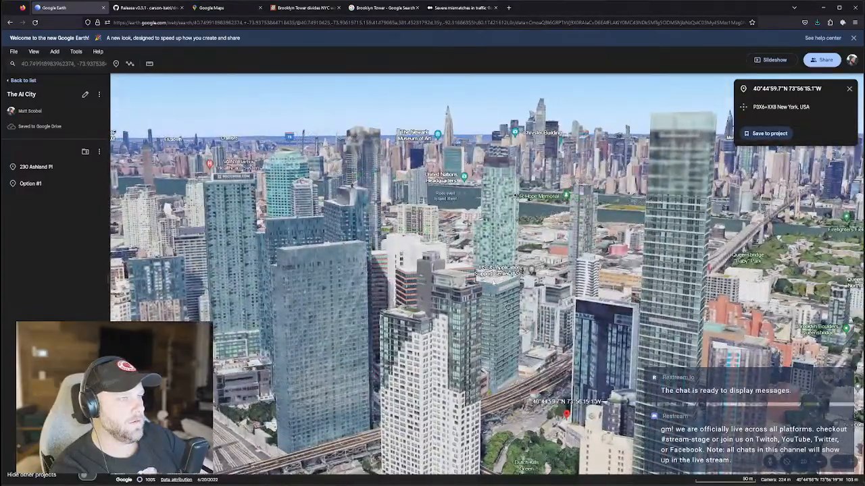
scroll(508, 308, up, 4)
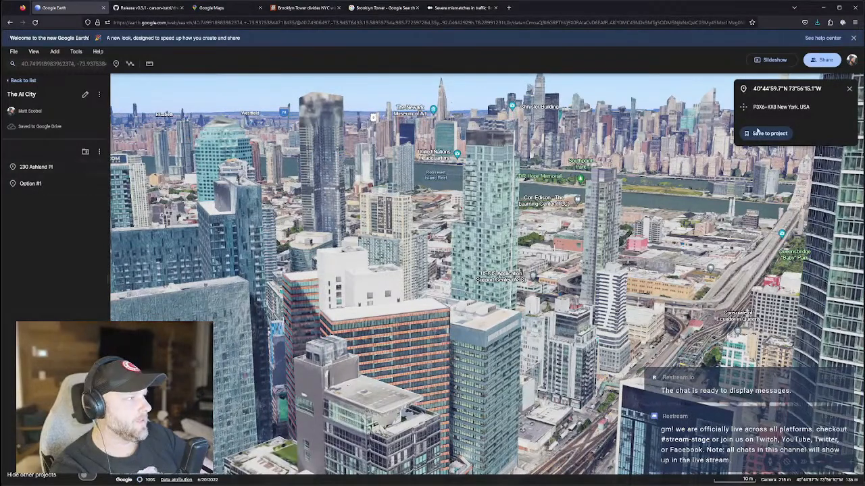
Save the current view to The AI City project as placemark 'Option #2'.
click(762, 134)
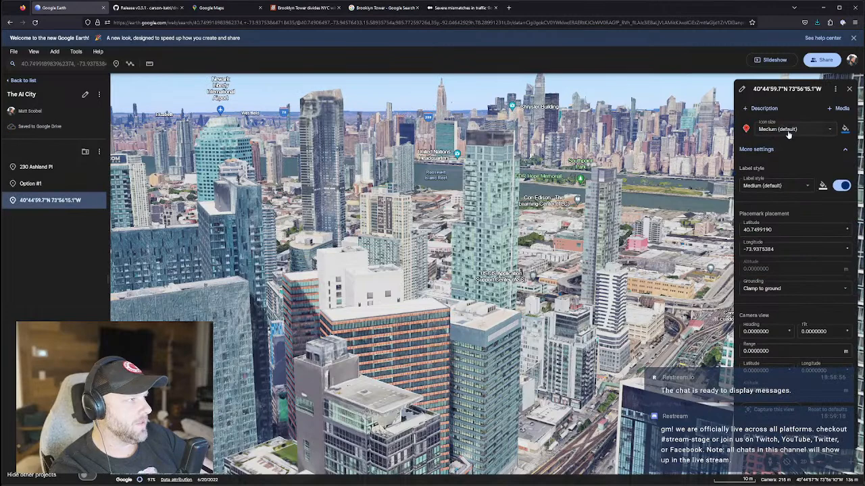
click(786, 89)
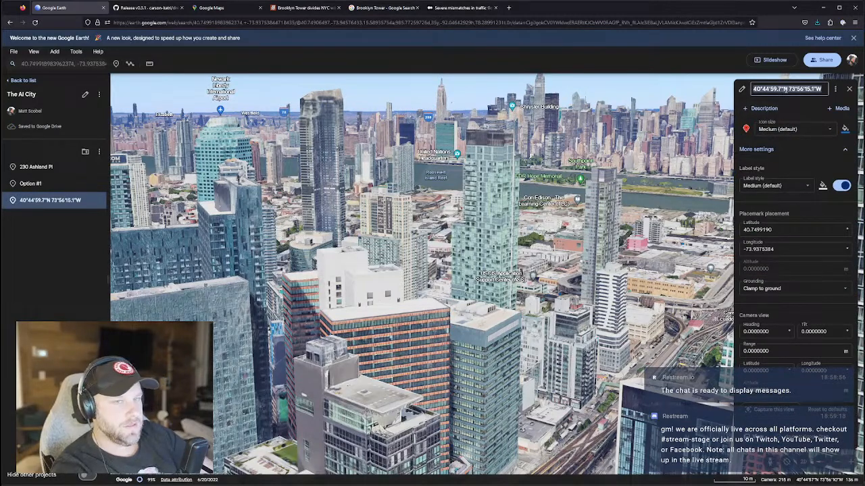
text(Option #2)
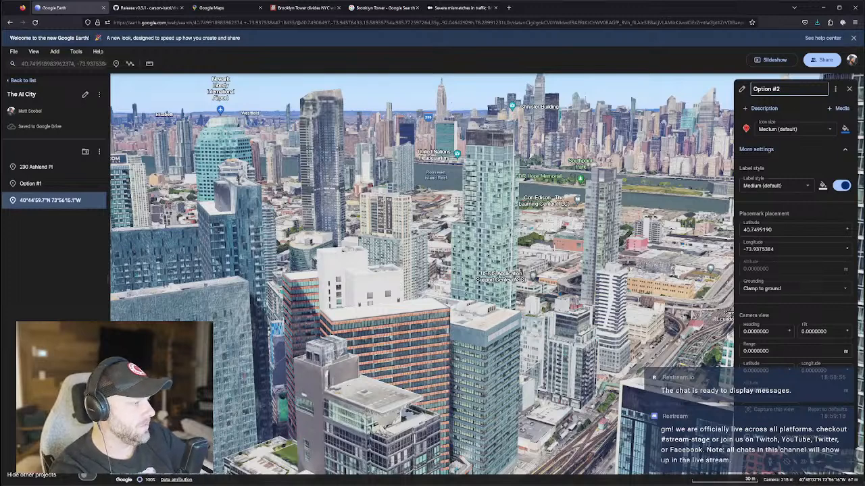
click(774, 410)
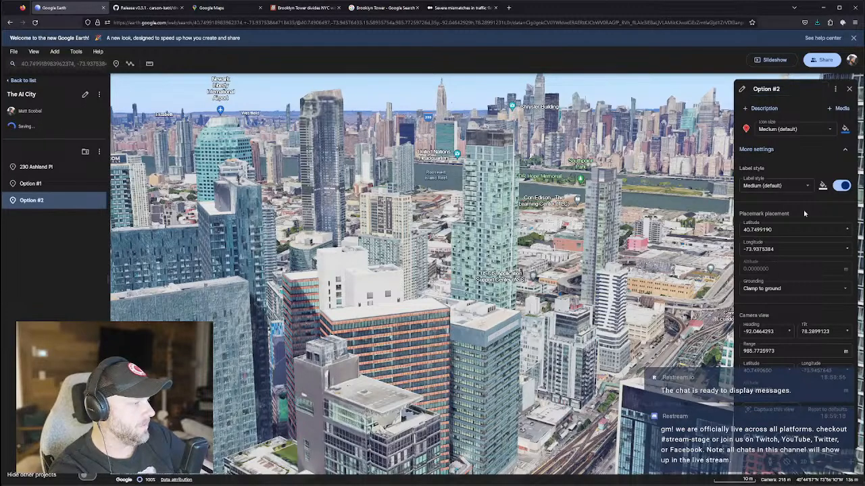
click(848, 90)
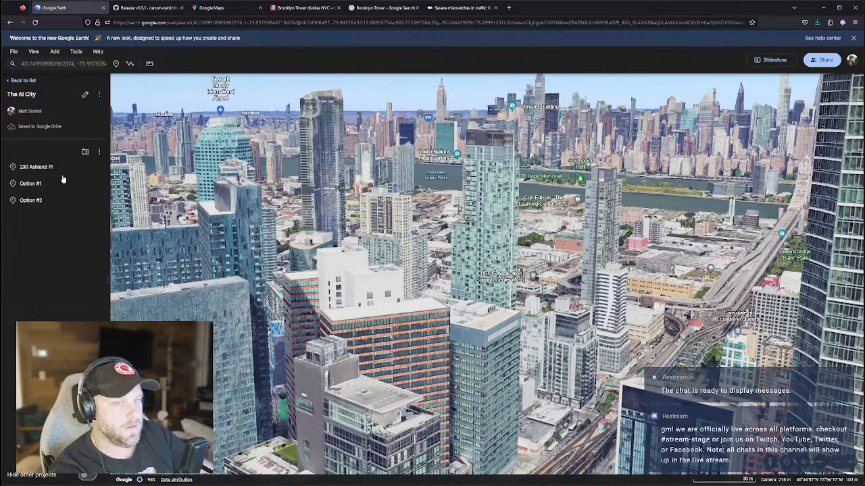
Open Option #1, copy its coordinates and fly to its view.
click(25, 188)
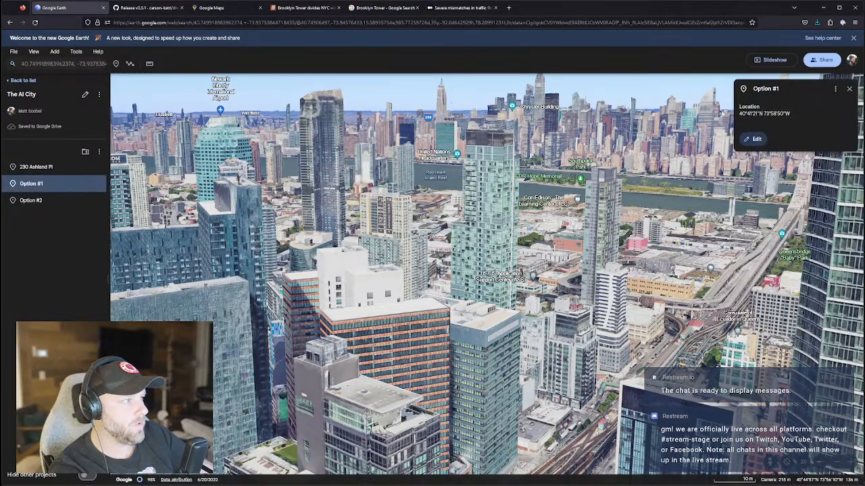
click(771, 113)
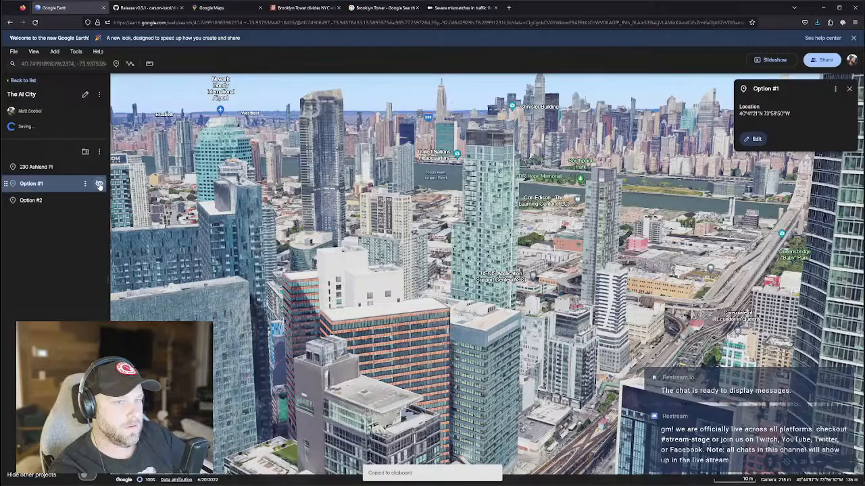
click(86, 185)
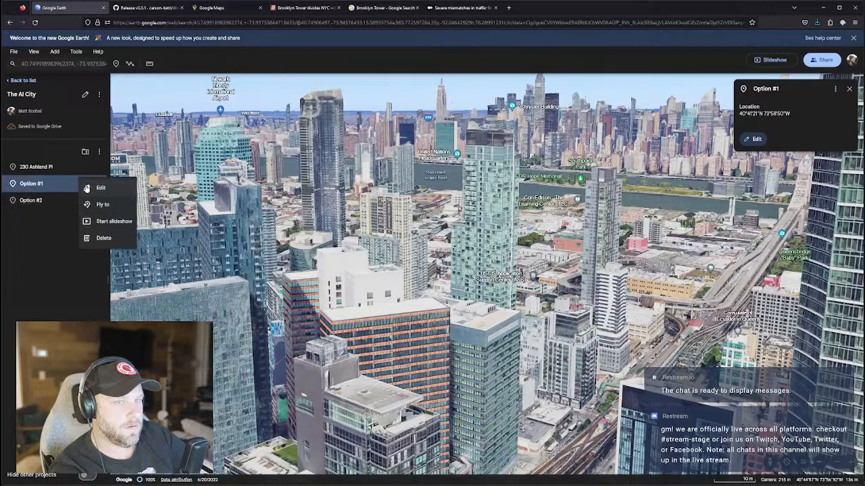
click(99, 205)
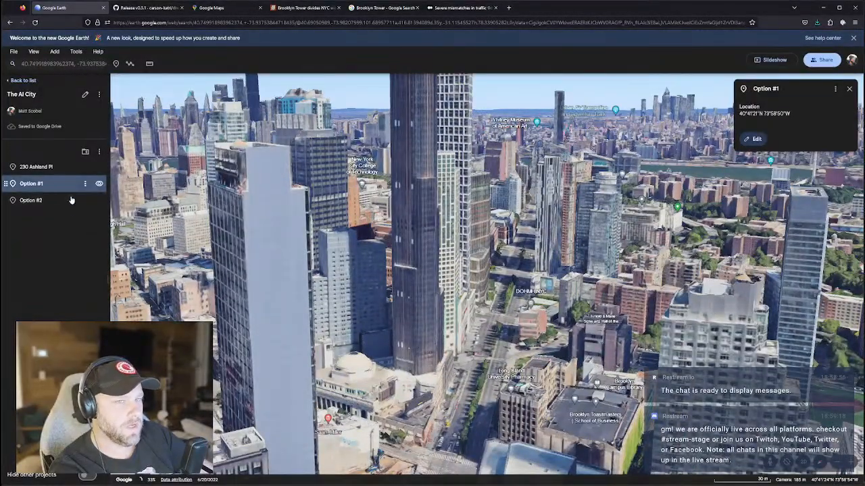
Fly to Option #2, then pull back over the Long Island City waterfront and East River.
click(86, 201)
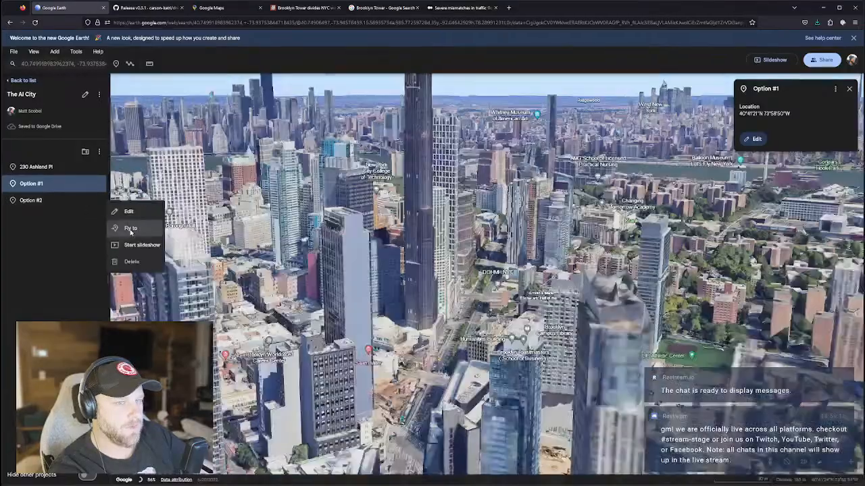
click(129, 229)
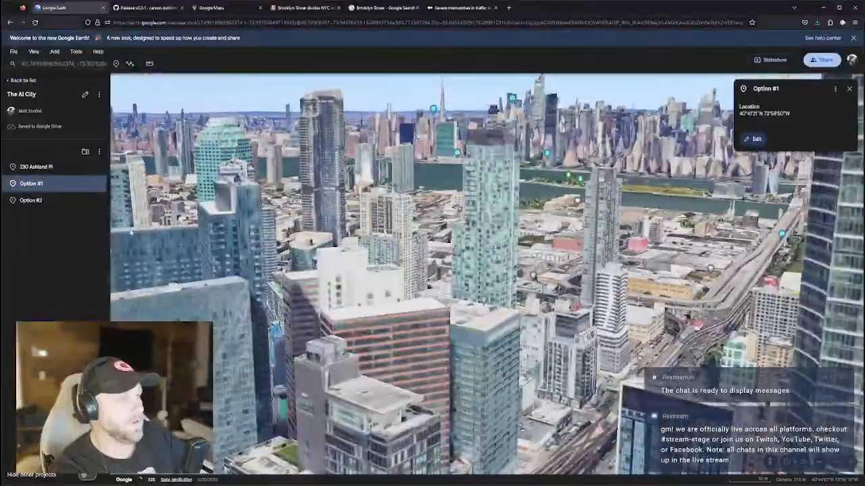
scroll(503, 275, down, 4)
middle_drag(503, 276, 503, 352)
scroll(503, 276, down, 4)
middle_drag(504, 304, 544, 267)
drag(285, 204, 391, 304)
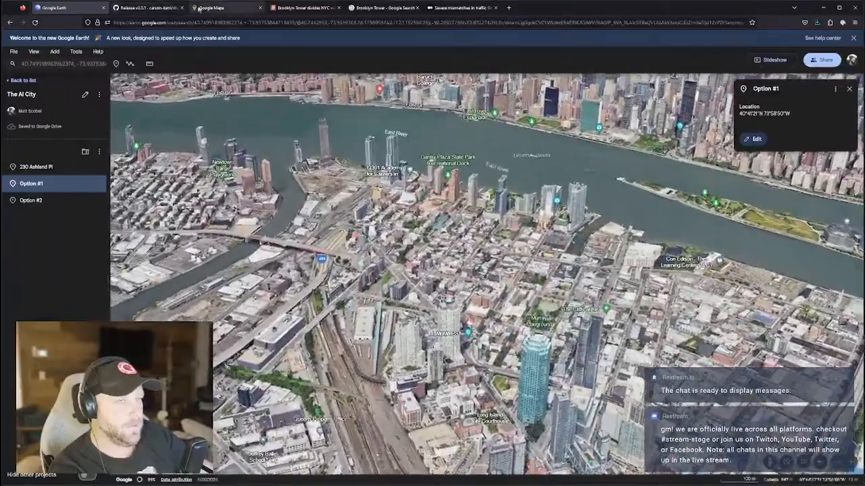
Zoom out and pan the Google Maps satellite view to frame Williamsburg, Lower Manhattan and the East River.
click(212, 7)
scroll(416, 262, down, 6)
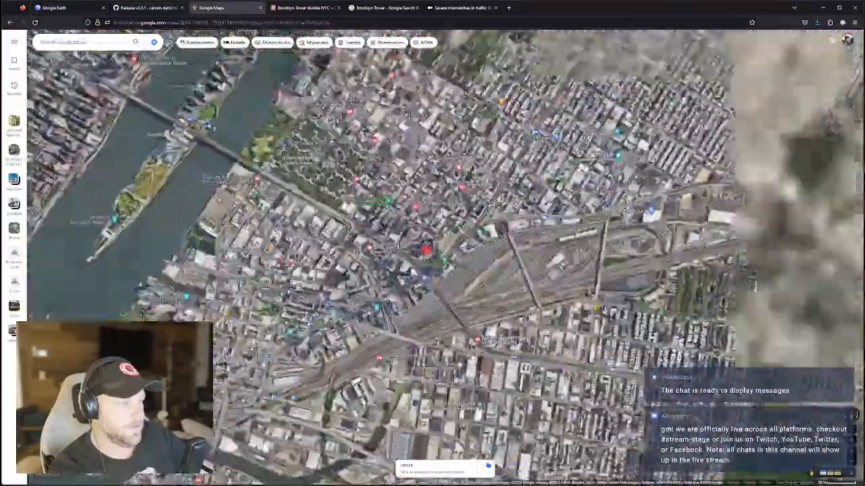
scroll(421, 255, down, 2)
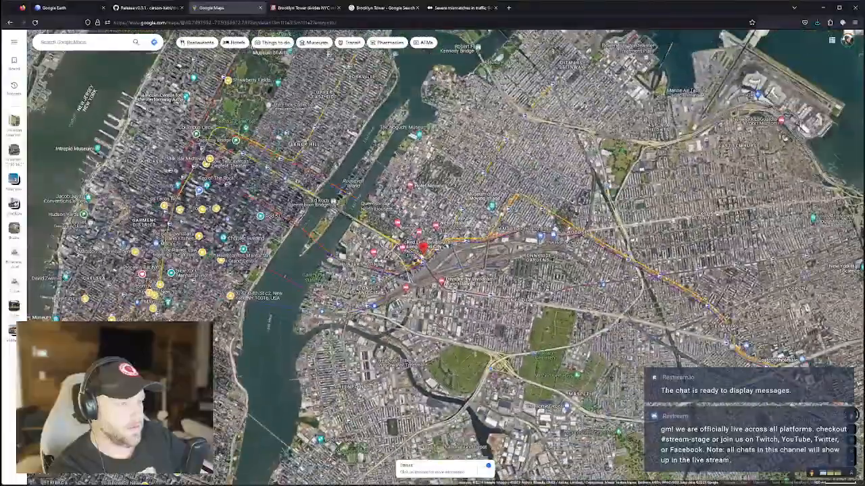
drag(422, 255, 427, 148)
drag(297, 444, 346, 324)
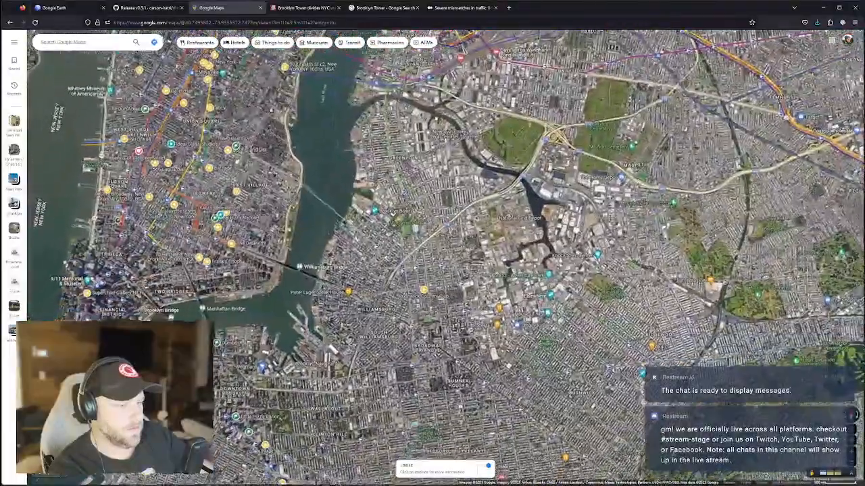
scroll(345, 324, up, 3)
scroll(346, 324, down, 2)
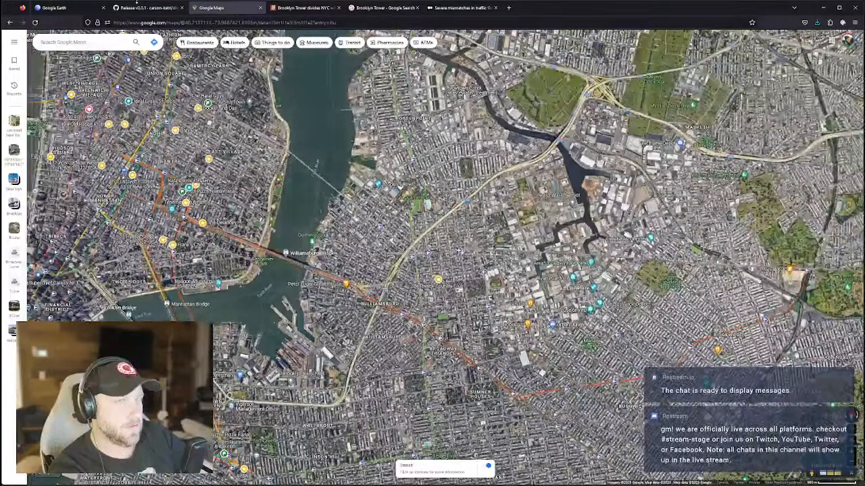
Search Google for 'best views of manhattan from brooklyn'.
click(303, 7)
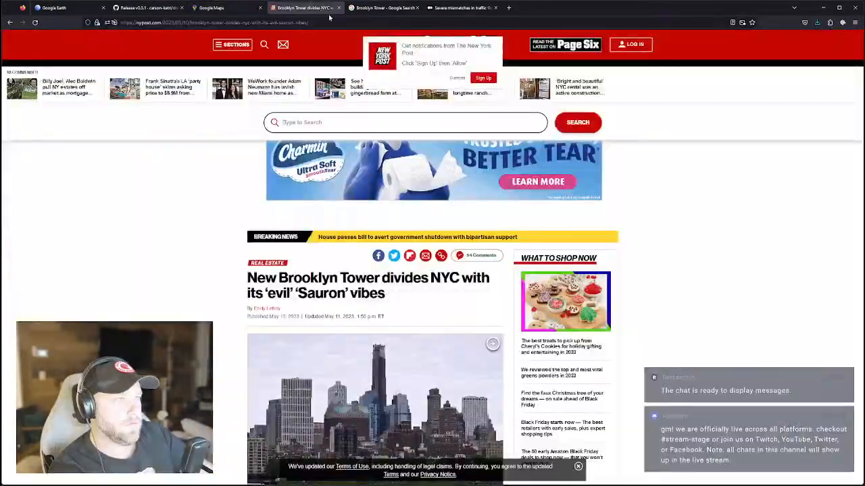
click(261, 22)
text(best)
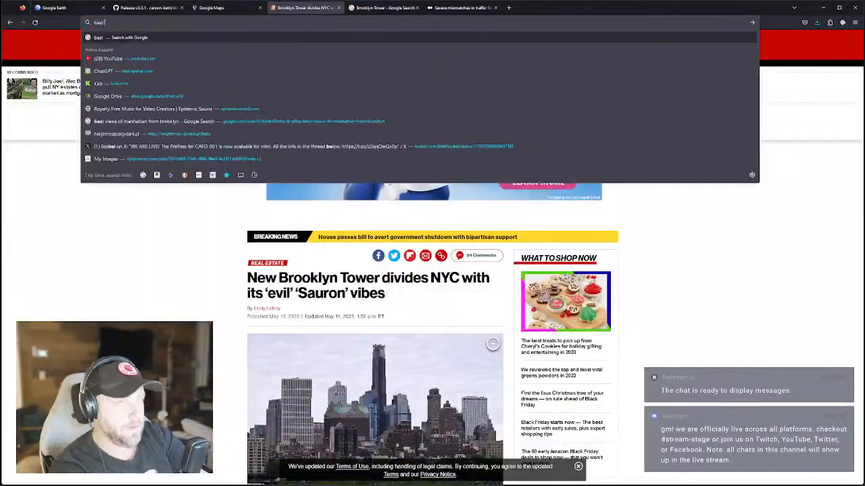
text( views of manhattan from brooklyn)
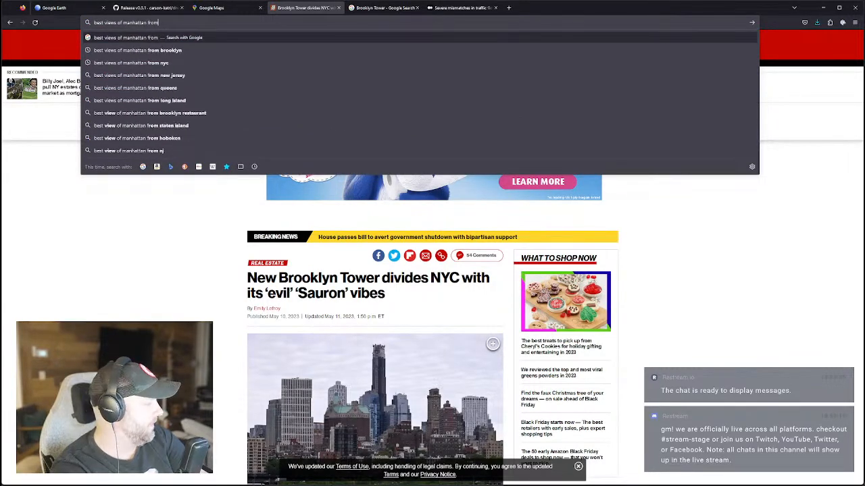
key(Return)
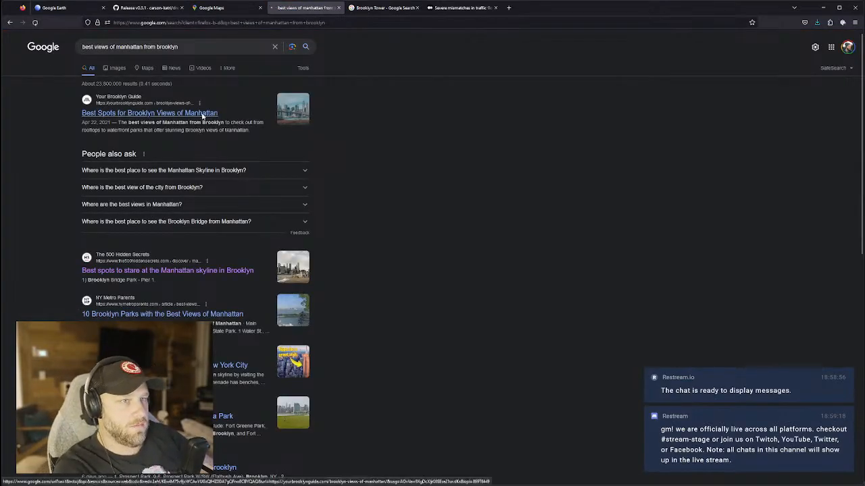
Open the Your Brooklyn Guide article on the best spots for Manhattan views and read through it.
click(203, 113)
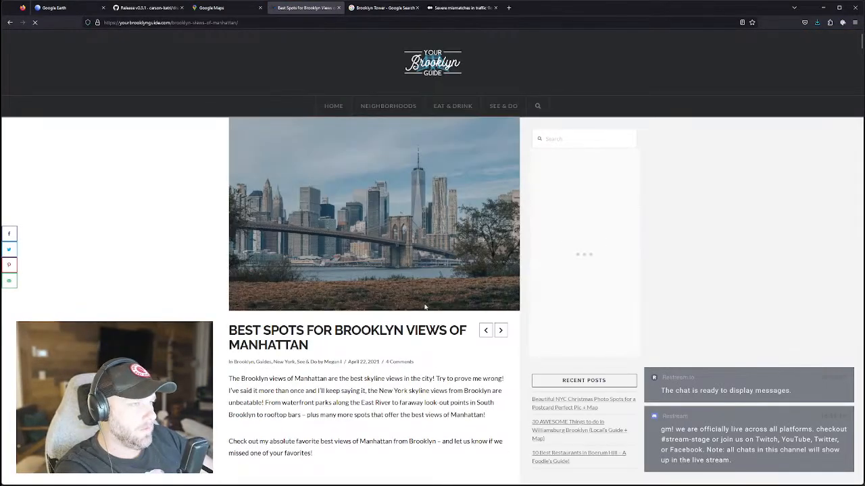
scroll(317, 284, down, 2)
scroll(317, 311, down, 10)
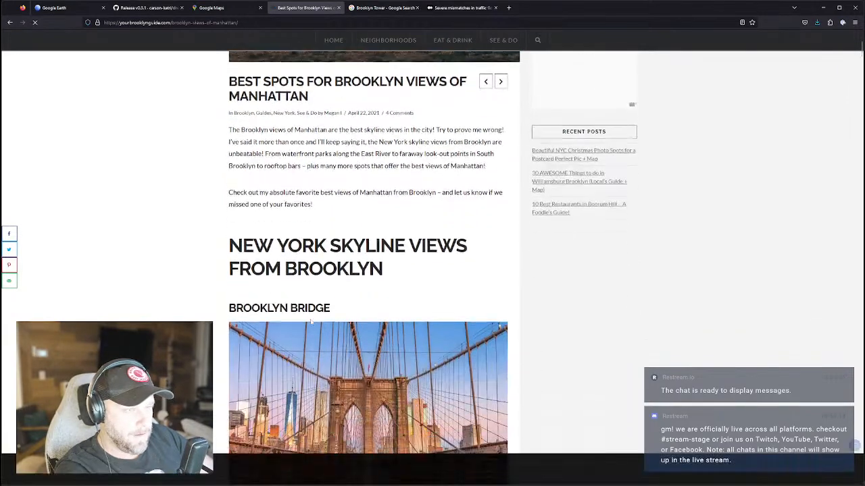
scroll(334, 301, down, 5)
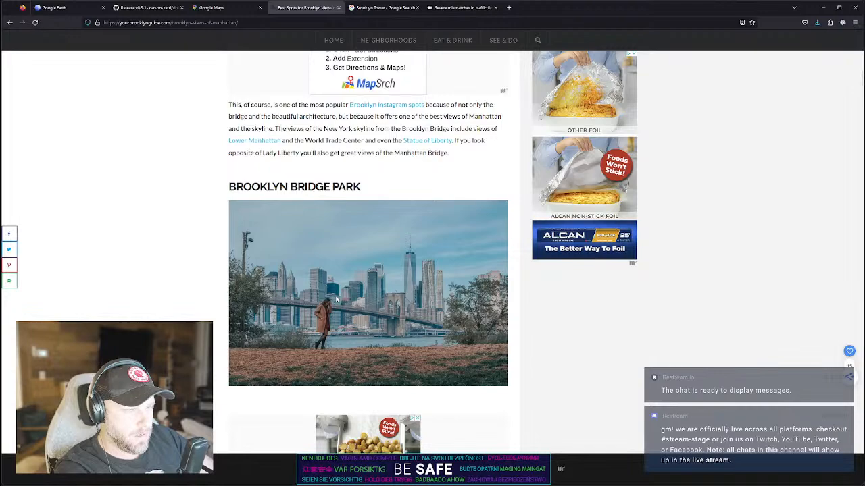
scroll(336, 299, down, 9)
scroll(336, 300, down, 3)
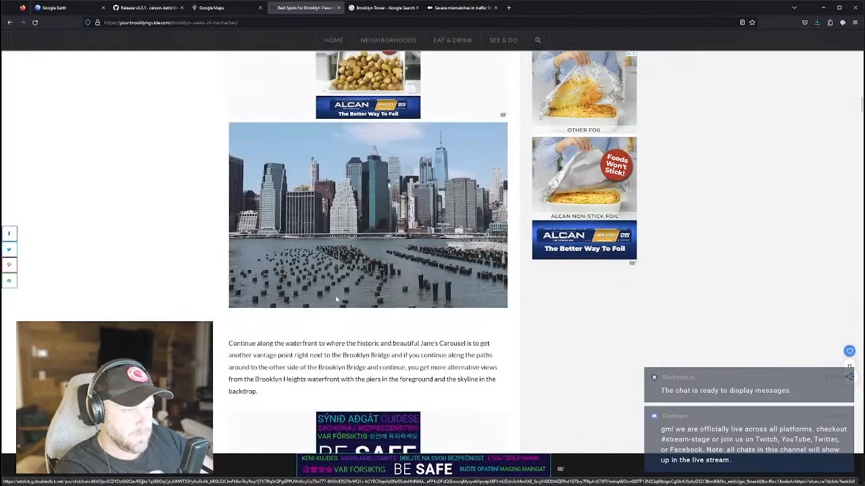
scroll(336, 299, down, 5)
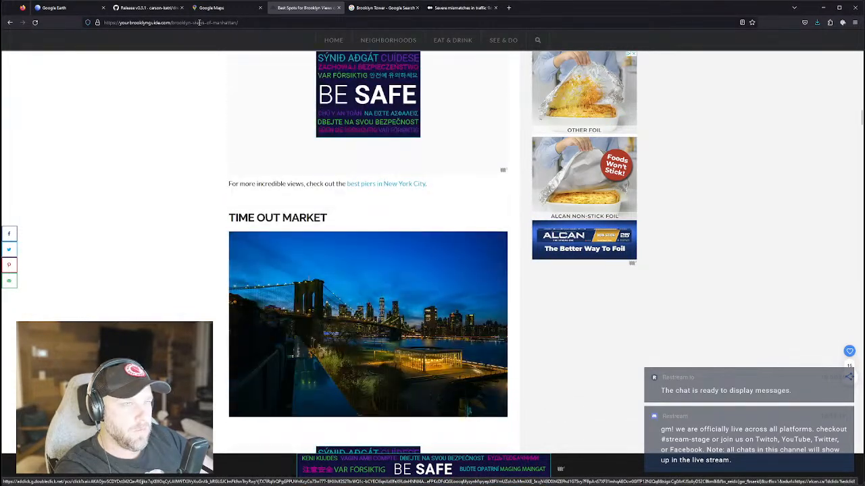
click(198, 22)
Search 'best buildings in brooklyn with views of manhattan' and open the CityRealty article, dismissing its pop-up.
text(best)
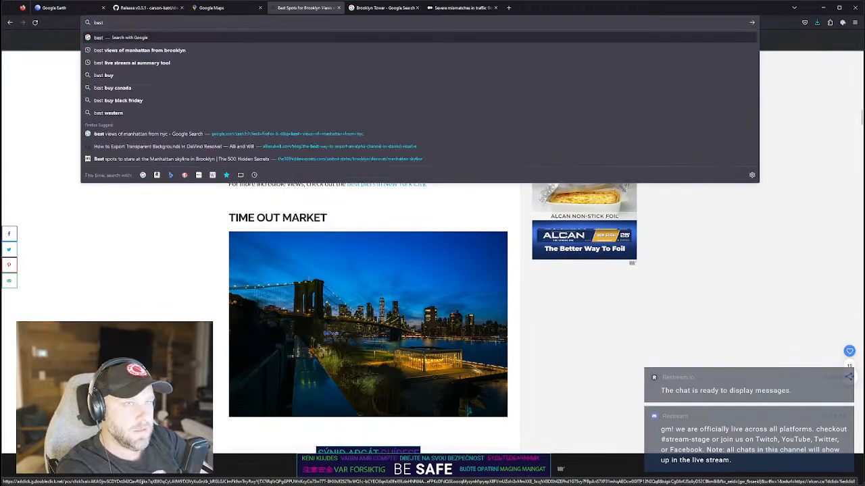
text( buildings in b)
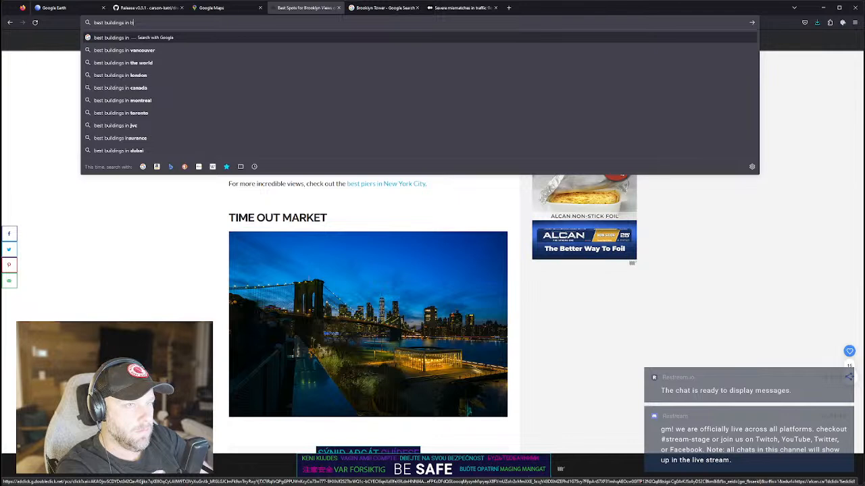
text(rooklyn with)
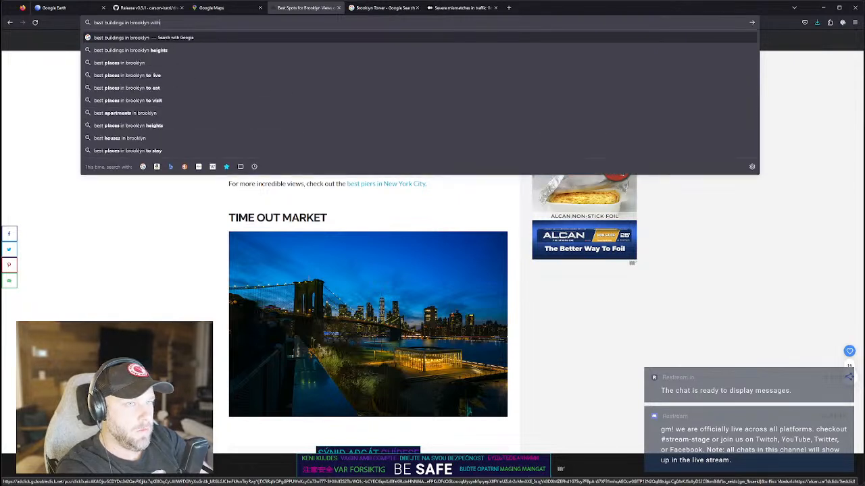
text( views of manhattan)
key(Return)
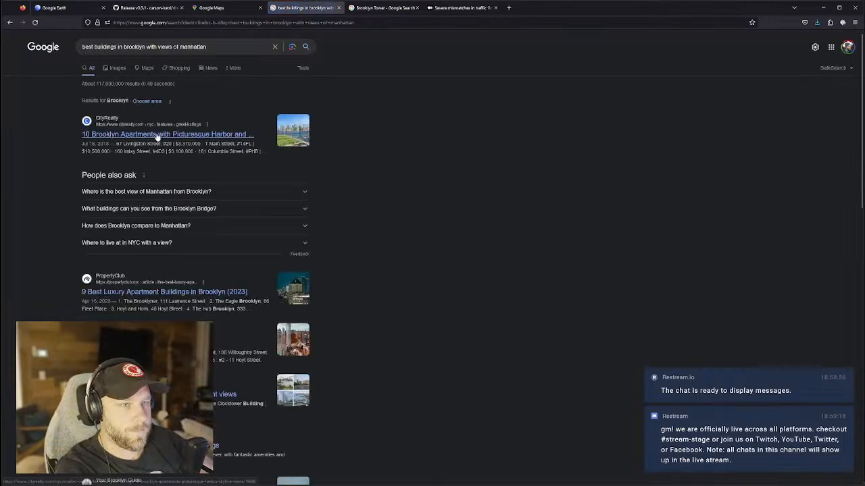
click(160, 135)
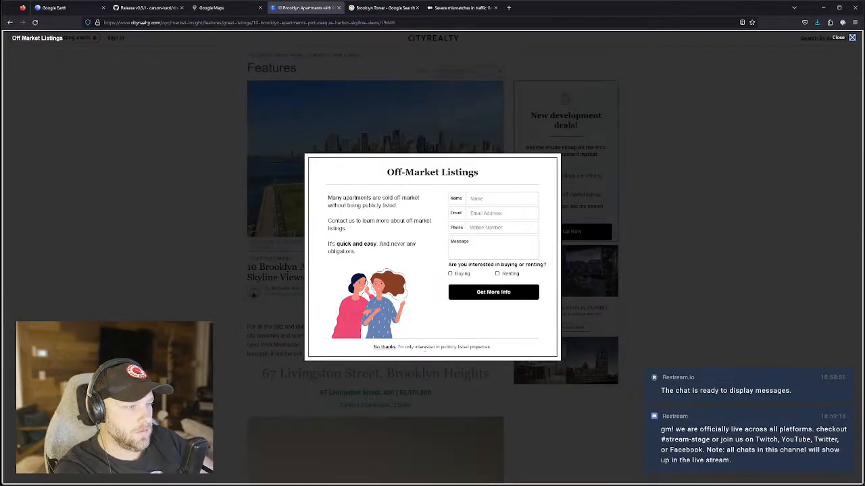
click(429, 347)
scroll(412, 230, down, 4)
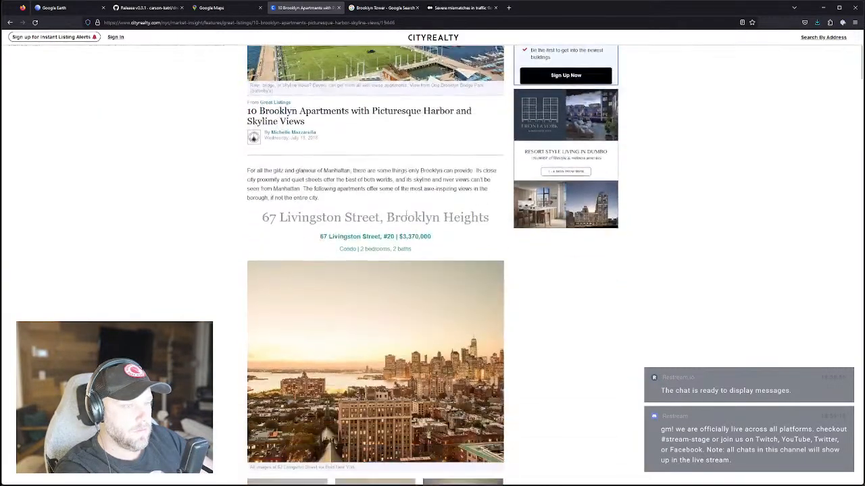
scroll(421, 262, down, 5)
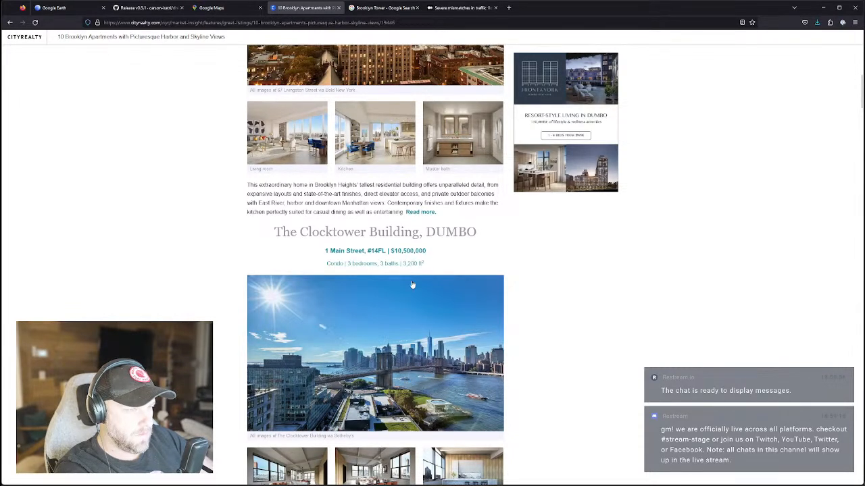
scroll(404, 403, down, 2)
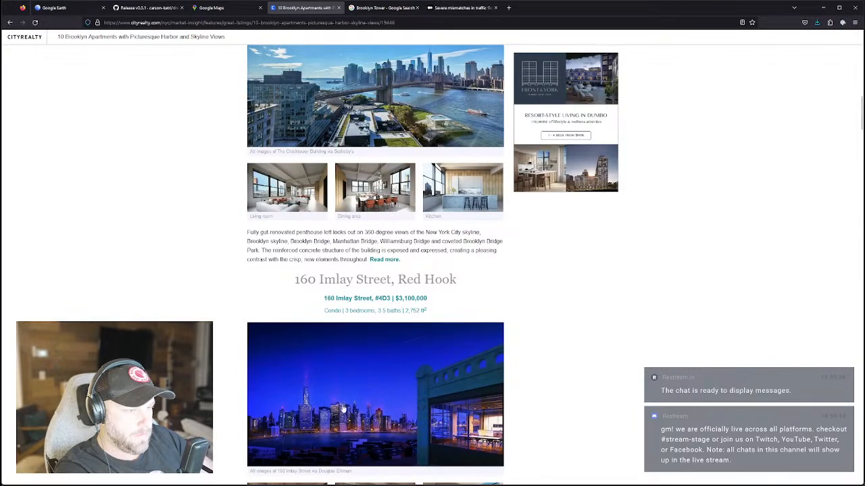
scroll(331, 410, down, 3)
scroll(378, 415, down, 2)
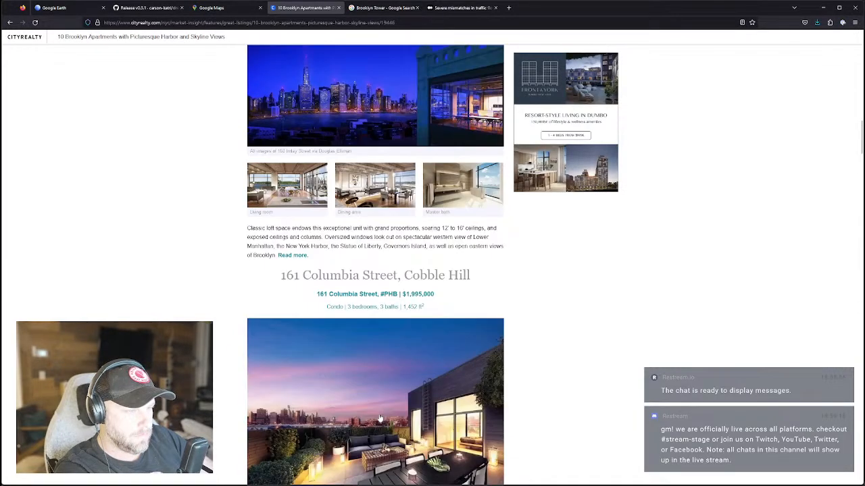
scroll(379, 419, down, 2)
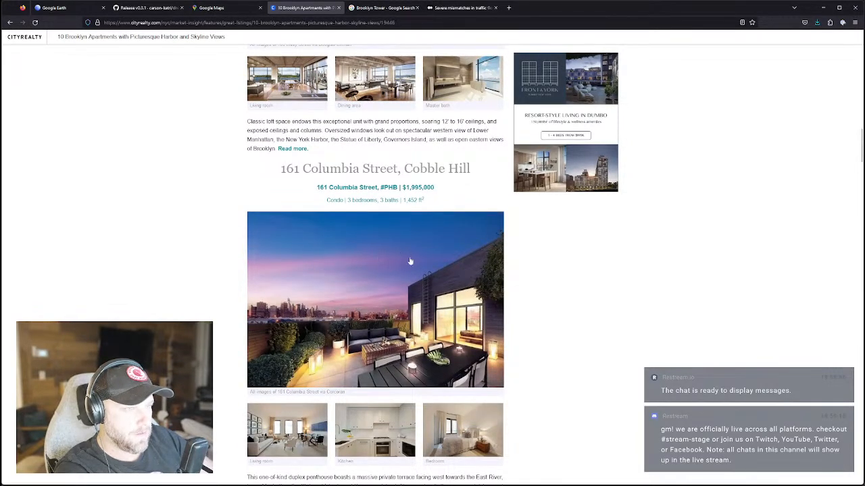
scroll(402, 274, down, 3)
scroll(393, 206, up, 3)
scroll(395, 270, down, 3)
scroll(396, 283, down, 7)
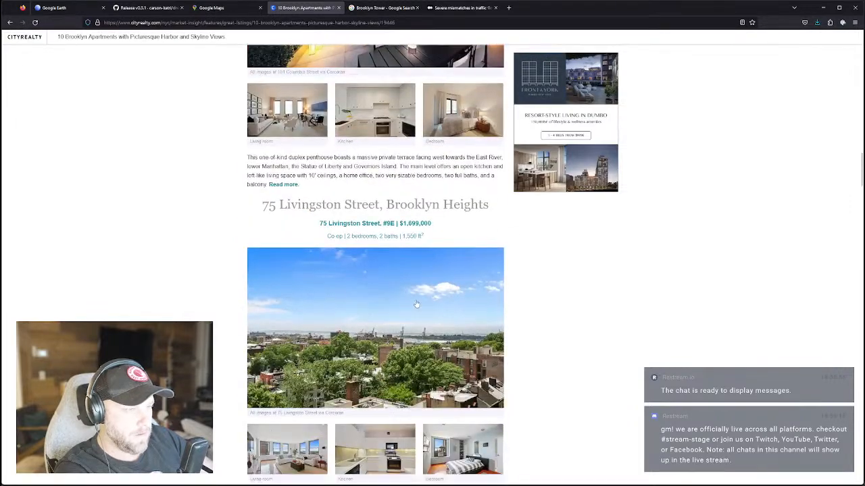
scroll(416, 306, down, 3)
scroll(417, 305, up, 2)
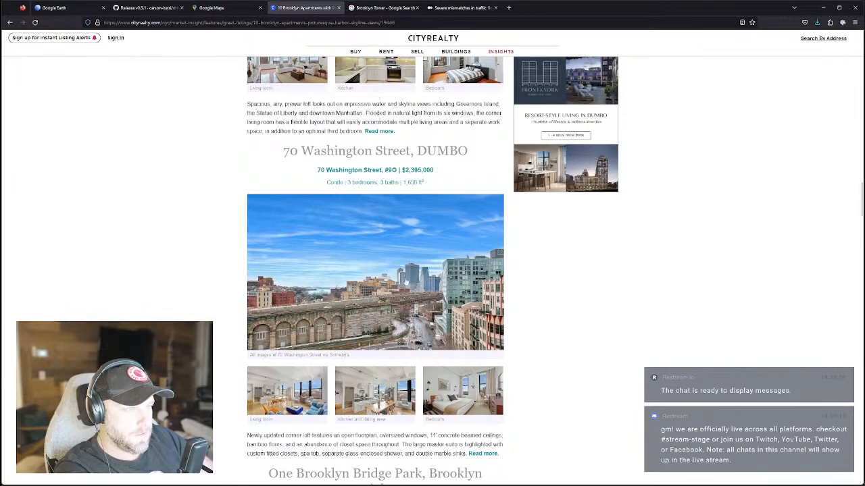
drag(312, 170, 382, 170)
key(ctrl+c)
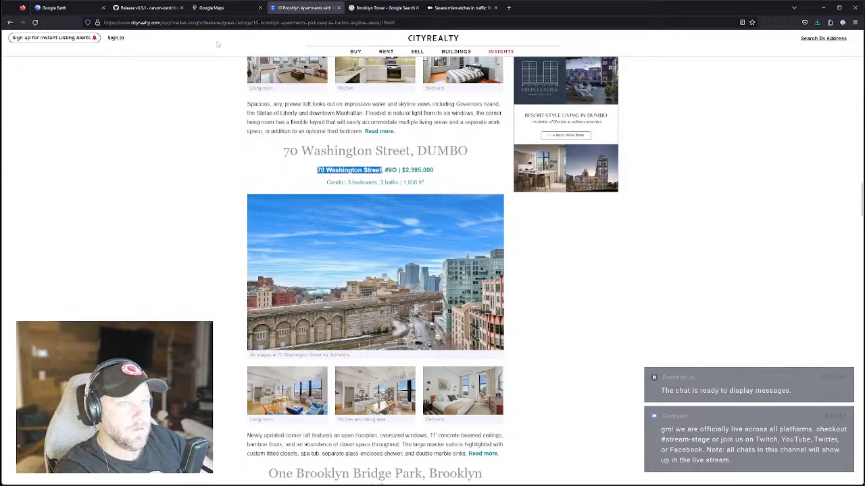
Look up 70 Washington St in Google Maps and tilt it into an oblique 3-D view.
click(216, 7)
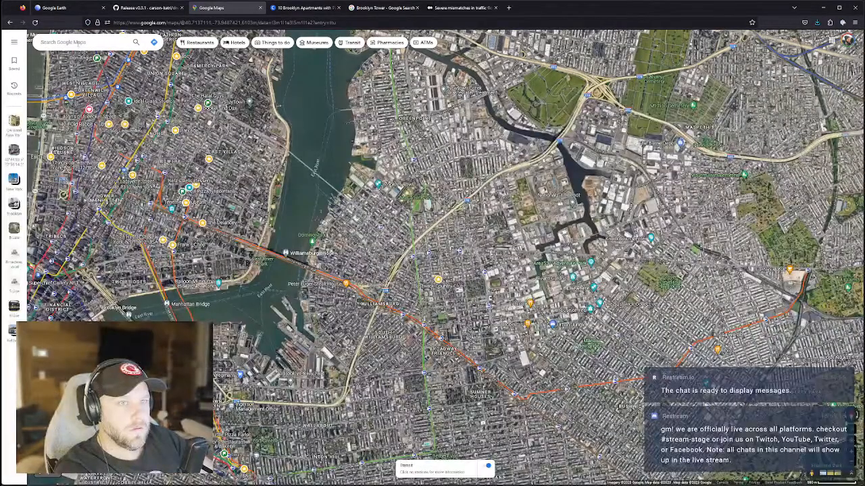
click(79, 41)
key(ctrl+v)
click(94, 59)
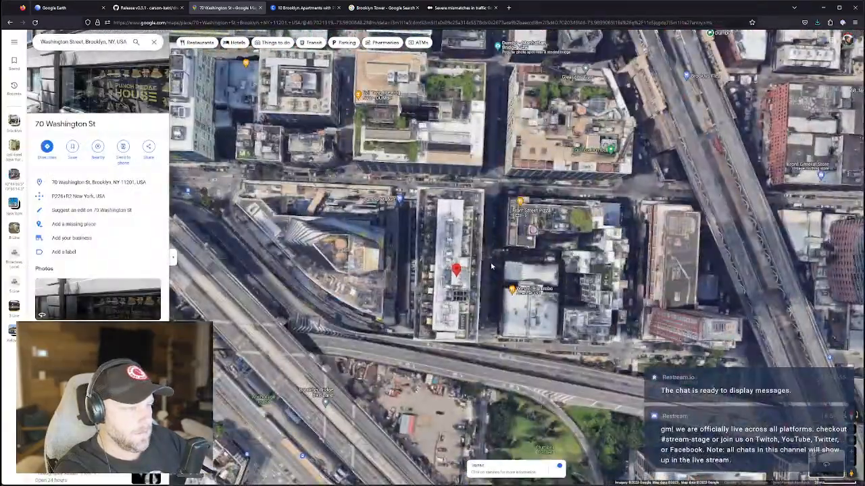
ctrl+drag(503, 276, 343, 55)
scroll(343, 55, up, 3)
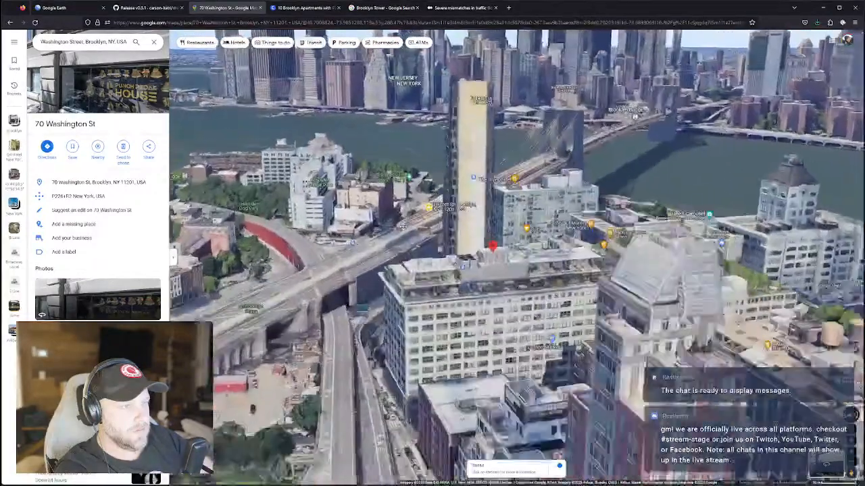
Compare with the CityRealty listing photo, then orbit the 3-D view to bring the Brooklyn Bridge in.
click(298, 8)
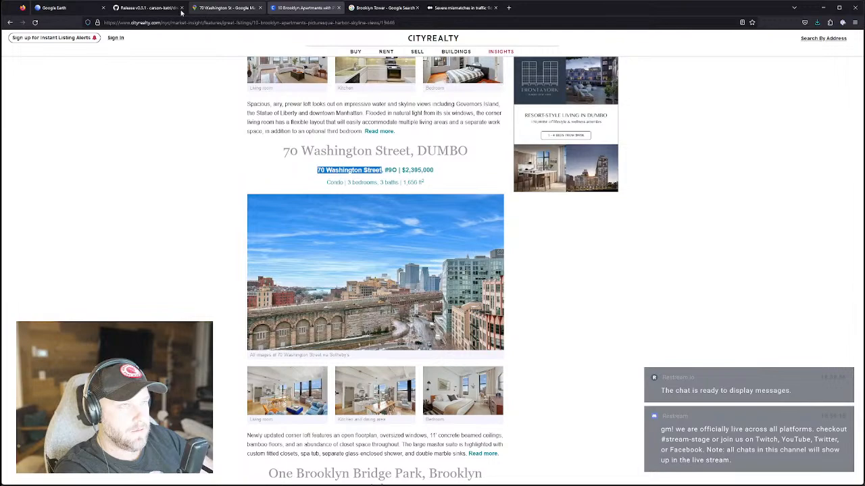
click(214, 10)
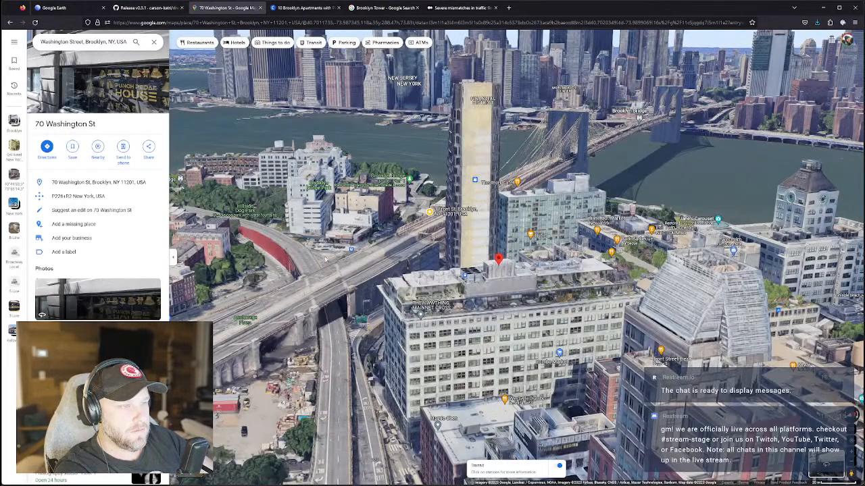
click(292, 9)
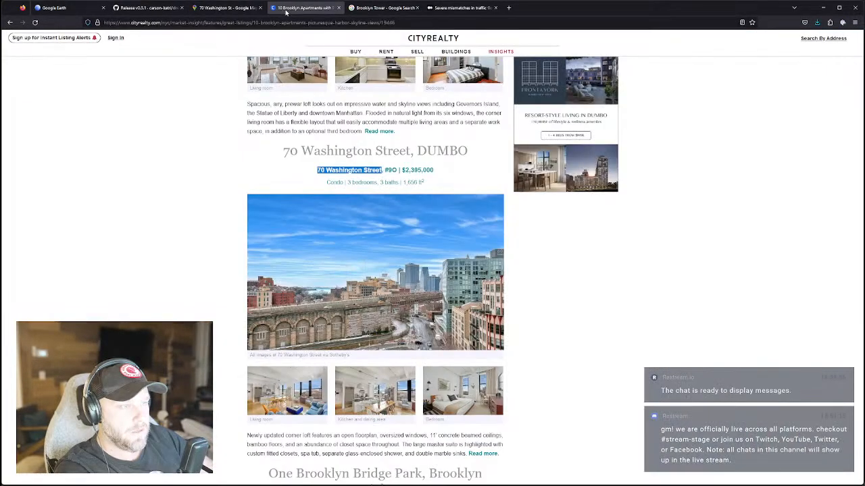
click(225, 8)
ctrl+drag(433, 284, 429, 244)
scroll(421, 286, down, 2)
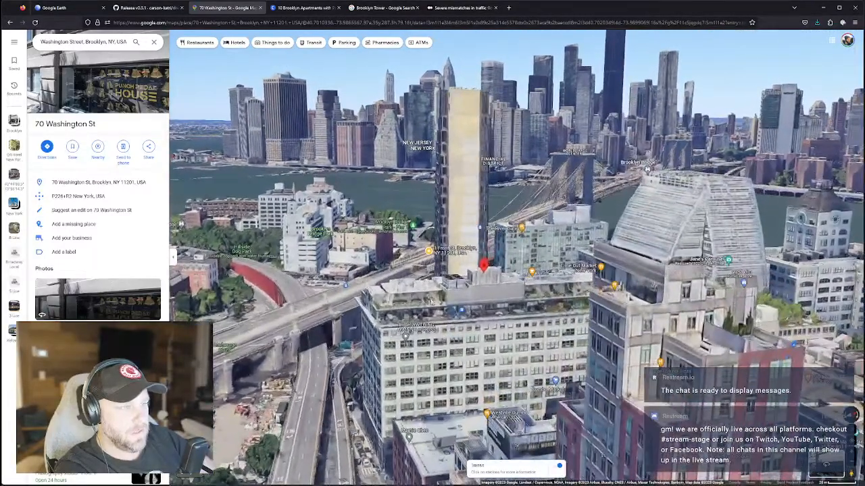
ctrl+drag(430, 302, 462, 284)
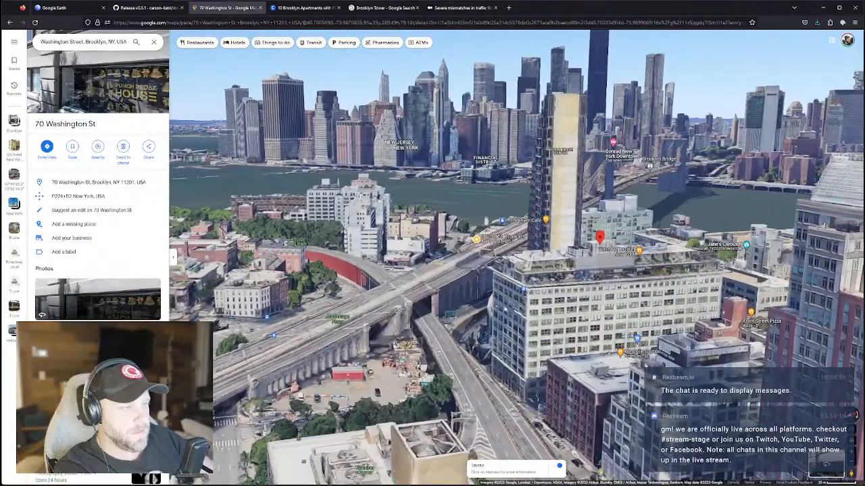
ctrl+drag(505, 309, 487, 323)
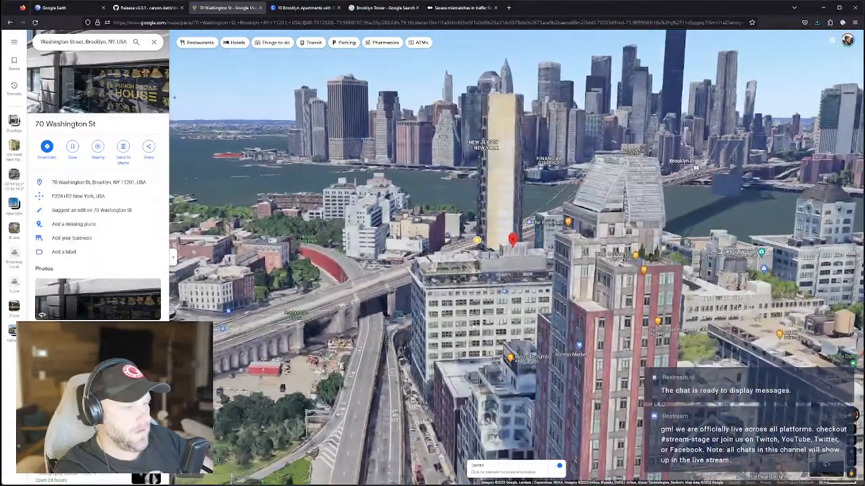
drag(380, 318, 516, 334)
Rotate and tilt the 3-D view so the Manhattan skyline rises behind the tower.
scroll(429, 310, down, 2)
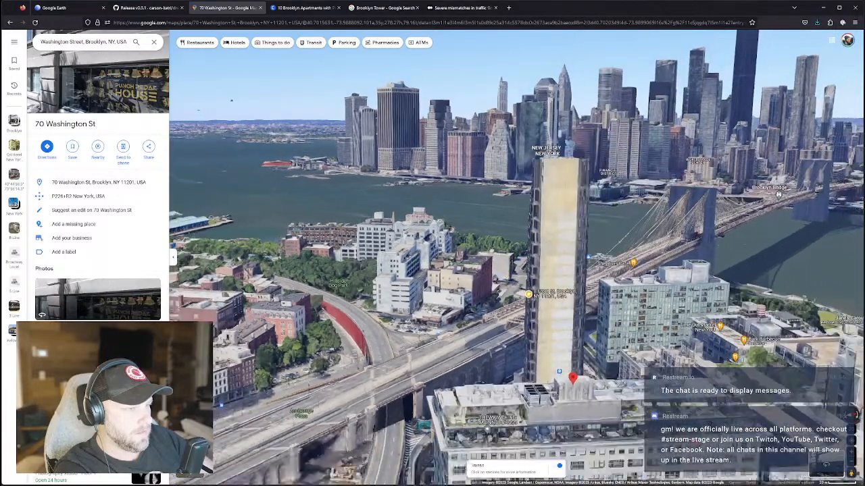
scroll(369, 394, down, 3)
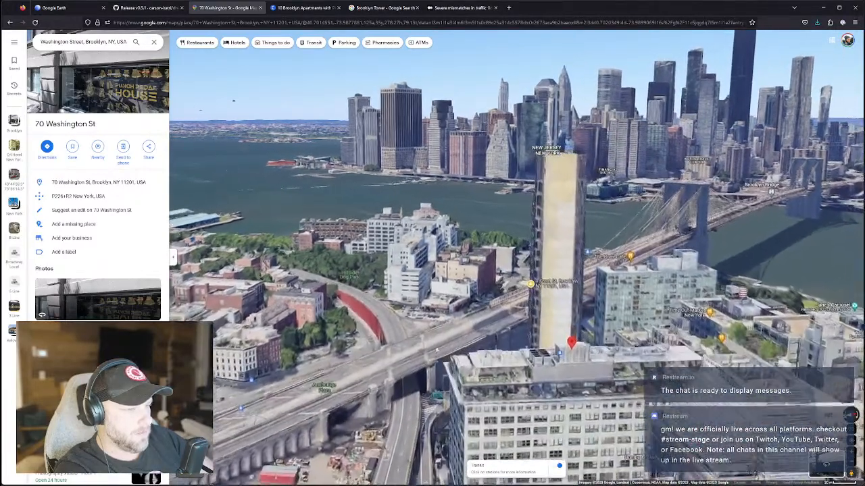
scroll(445, 338, up, 3)
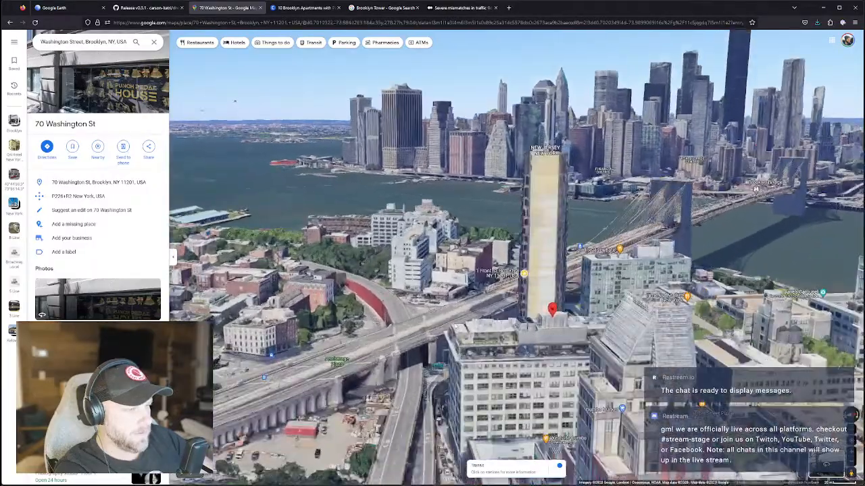
ctrl+drag(455, 326, 496, 315)
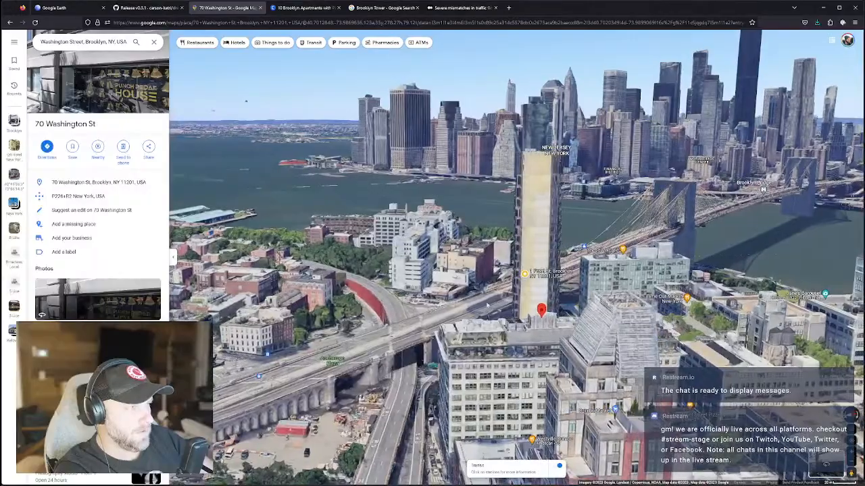
drag(527, 280, 537, 253)
ctrl+drag(588, 285, 608, 285)
drag(543, 291, 562, 269)
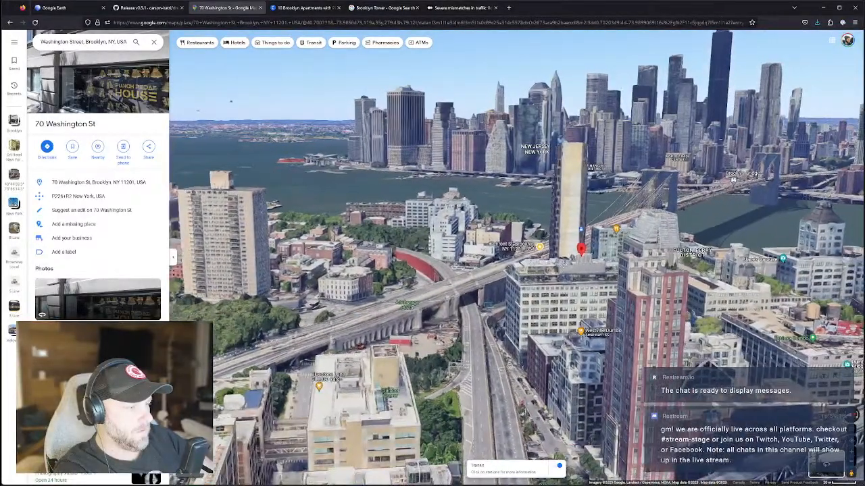
ctrl+drag(573, 269, 535, 320)
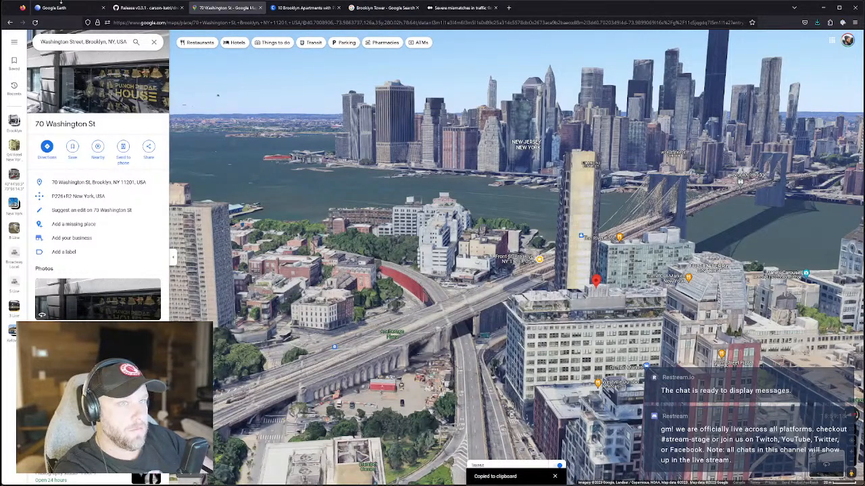
click(61, 7)
Search Google Earth for the pasted coordinates 40°42'06.4"N 73°59'23.2"W.
click(49, 63)
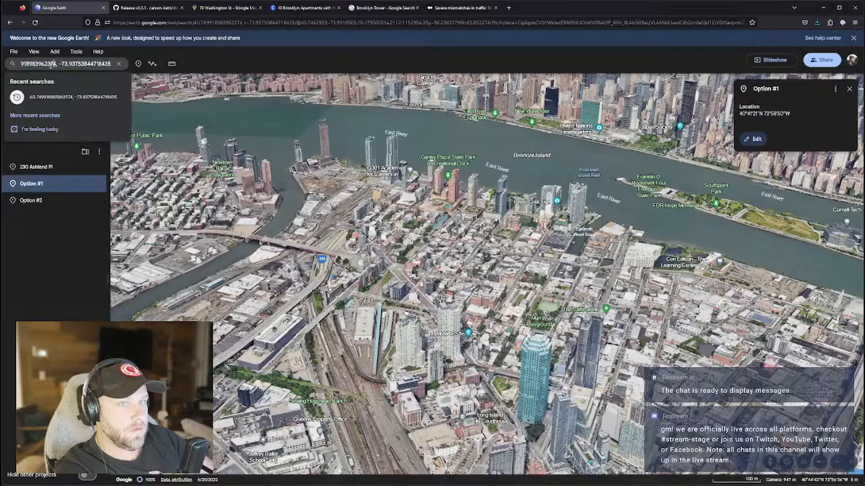
text(v)
key(BackSpace)
text(40.70176328045562, -73.9897821658159)
key(Return)
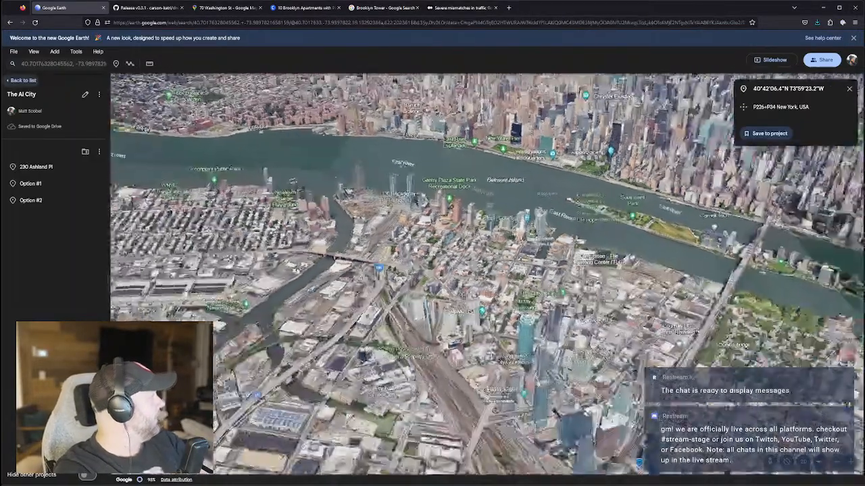
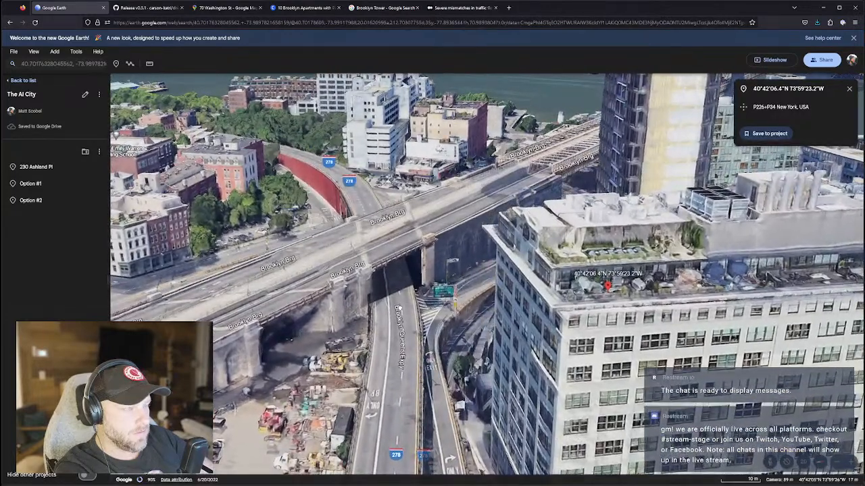
Rotate the Google Earth 3D view along the Brooklyn Bridge and tilt it toward the skyline.
drag(397, 308, 394, 276)
middle_drag(394, 276, 482, 254)
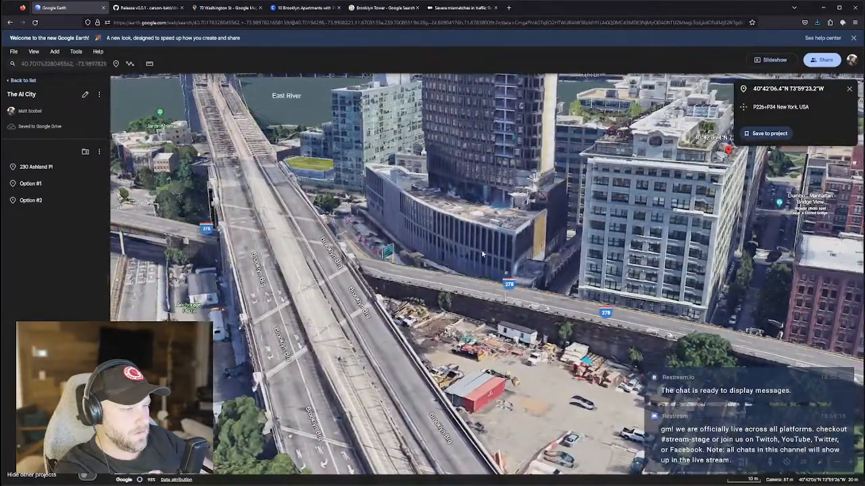
middle_drag(482, 254, 338, 193)
middle_drag(459, 205, 393, 169)
middle_drag(358, 102, 350, 7)
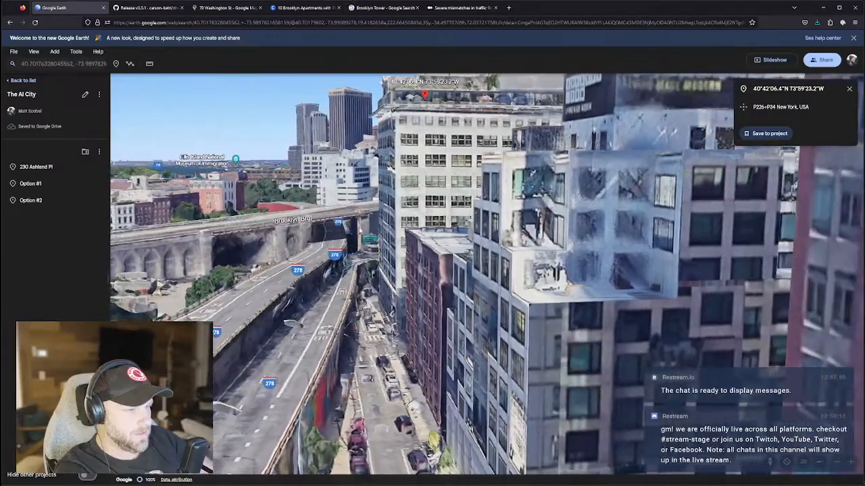
Zoom in and orbit around the white building to show its rooftop.
scroll(390, 346, down, 3)
scroll(390, 345, up, 4)
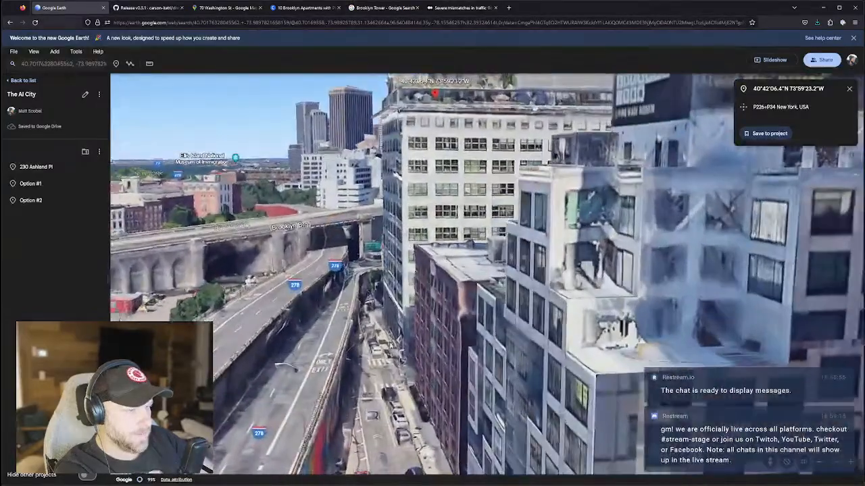
scroll(390, 345, down, 2)
middle_drag(411, 308, 463, 316)
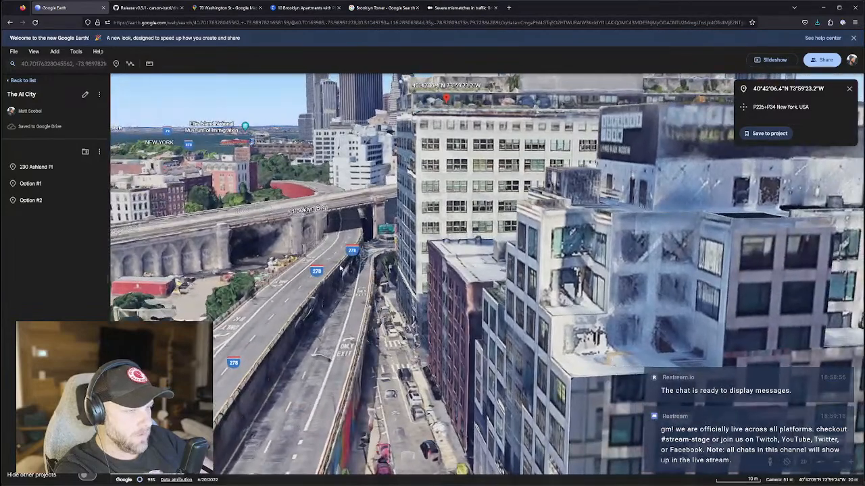
middle_drag(429, 205, 464, 223)
scroll(465, 223, down, 2)
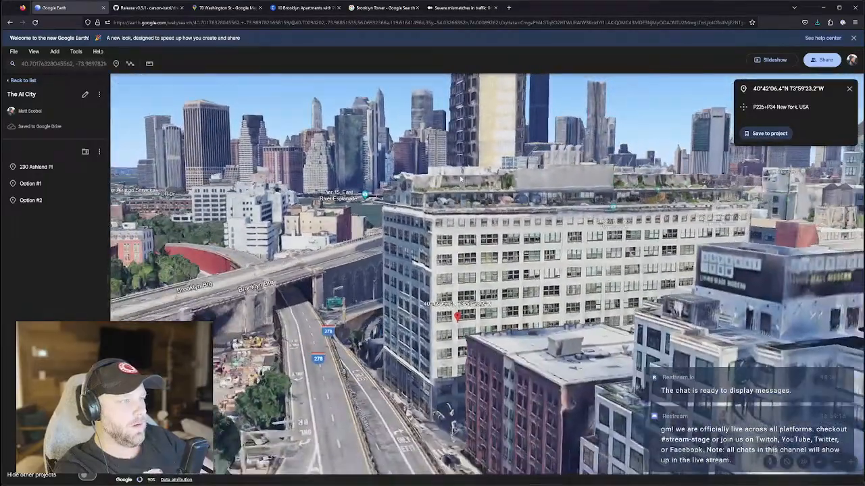
drag(460, 179, 460, 198)
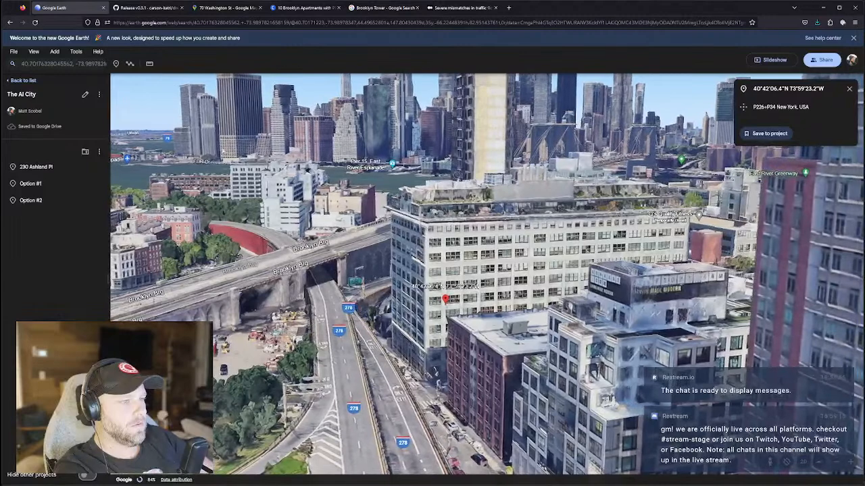
Save the pinned location to the project as 'Option #3' with the current view captured.
click(780, 133)
click(783, 88)
text(Option #3)
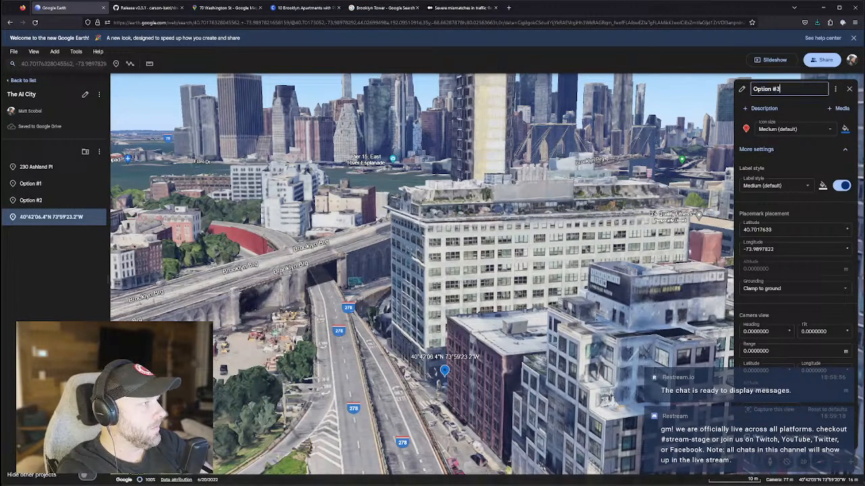
click(773, 410)
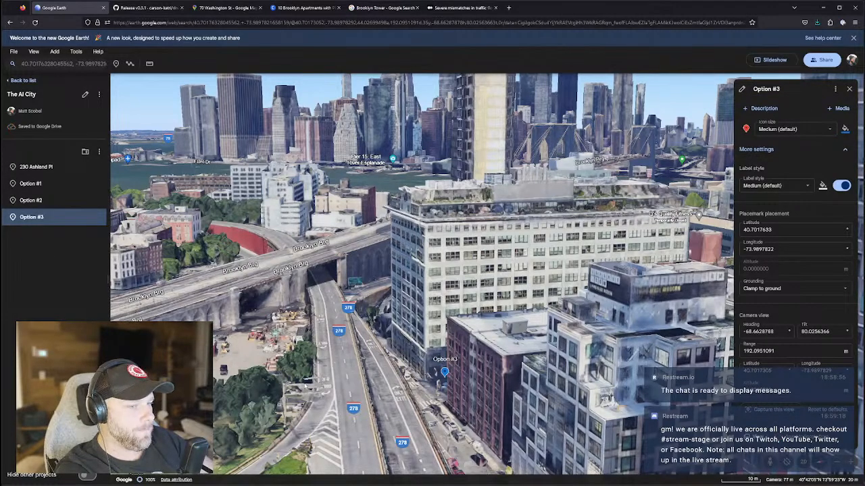
Tilt the view toward top-down and set the map style to Custom.
middle_drag(438, 298, 411, 398)
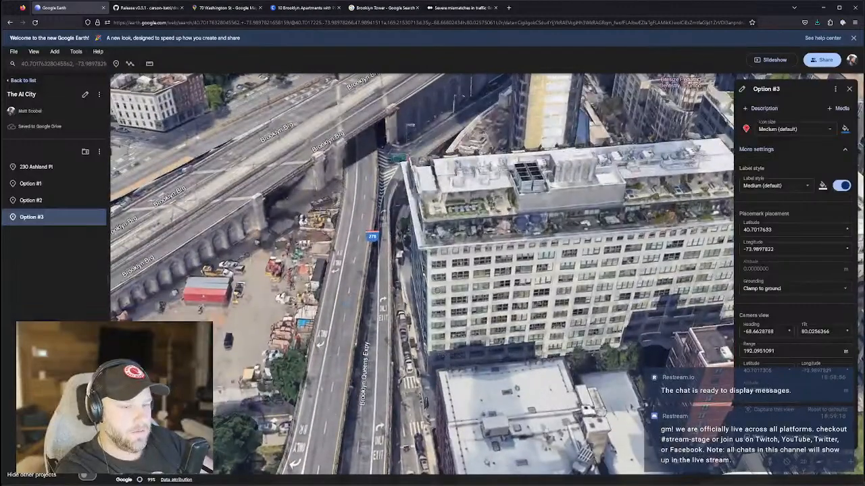
click(127, 461)
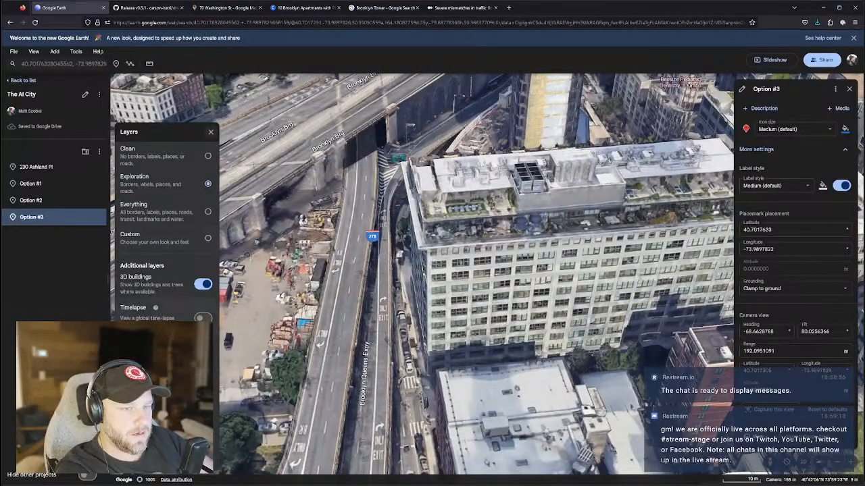
scroll(165, 223, down, 1)
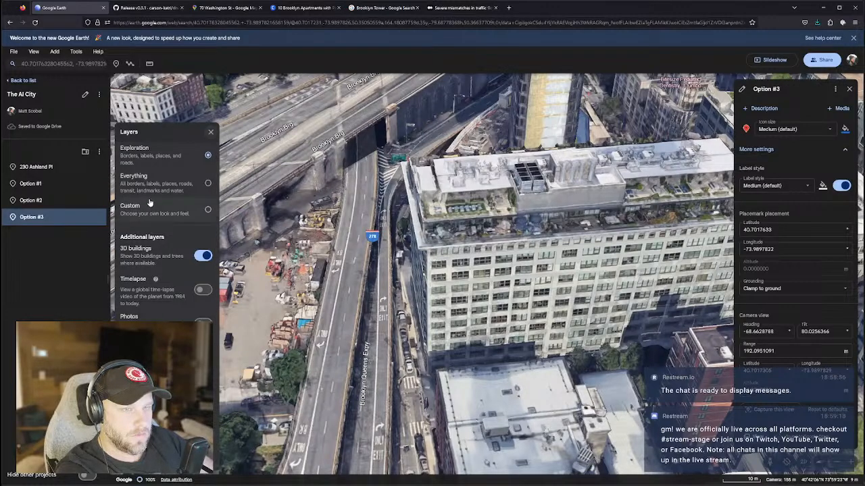
click(208, 183)
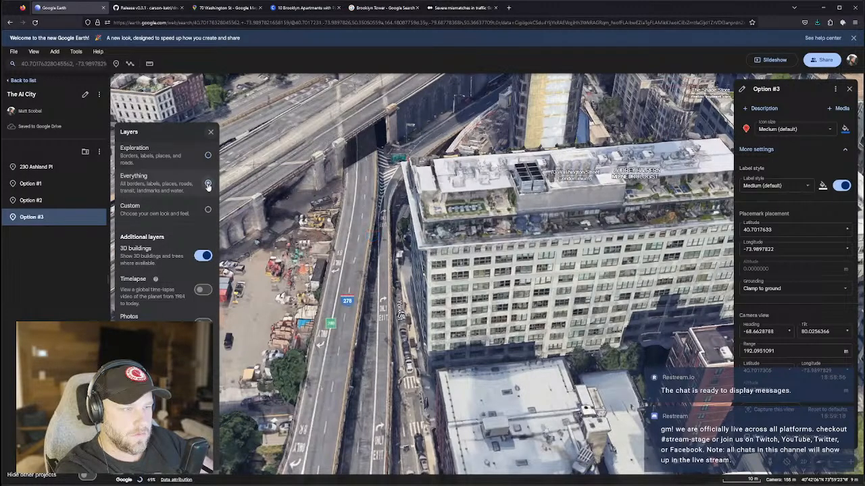
click(208, 209)
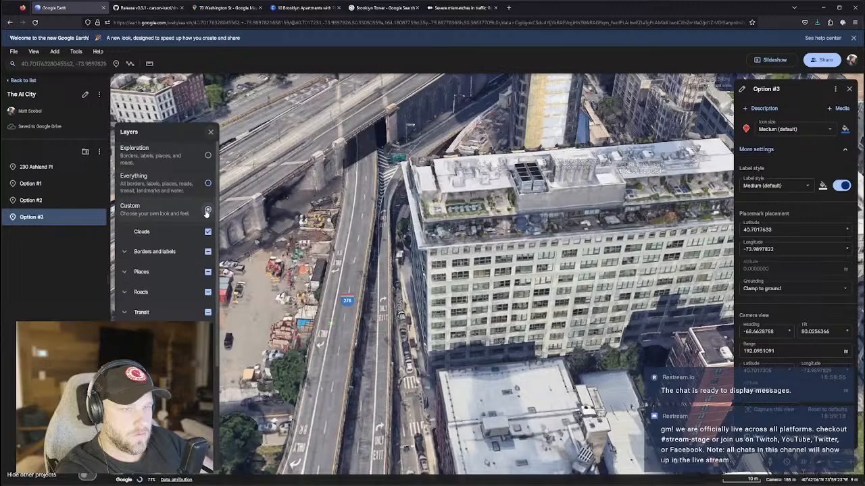
scroll(154, 264, down, 3)
scroll(155, 264, up, 3)
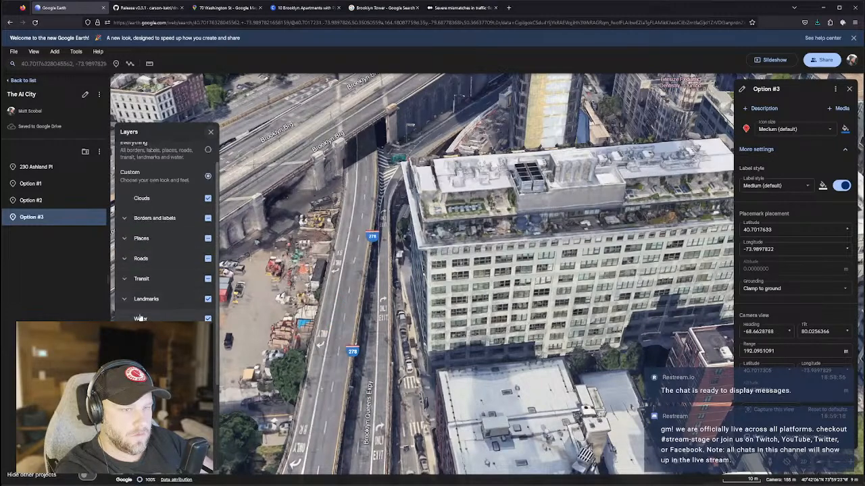
Turn on the Transit, Roads, Places and Borders and labels map layers.
click(124, 279)
click(208, 279)
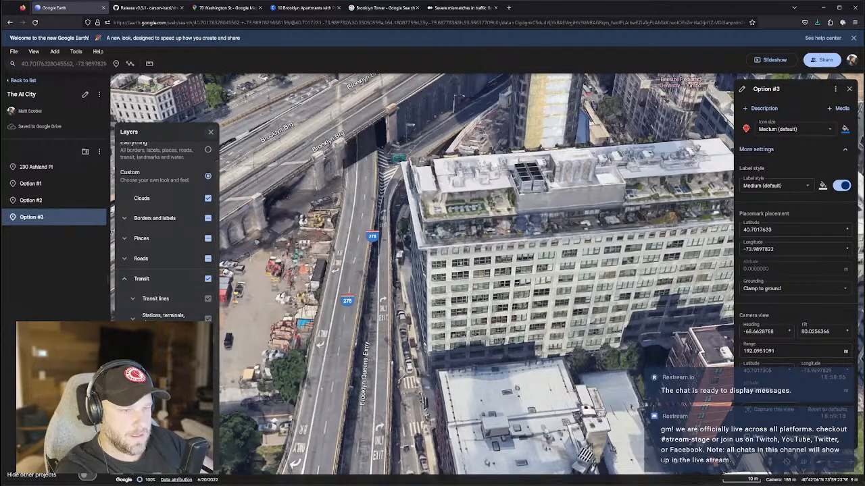
click(208, 259)
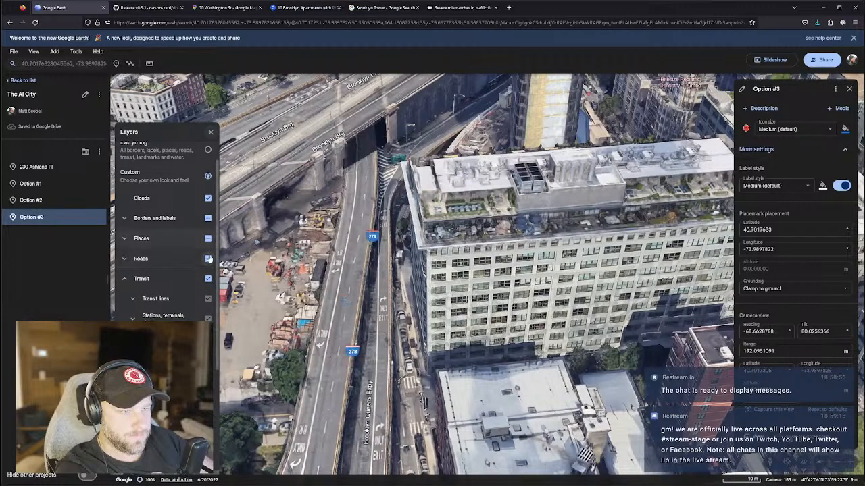
click(208, 238)
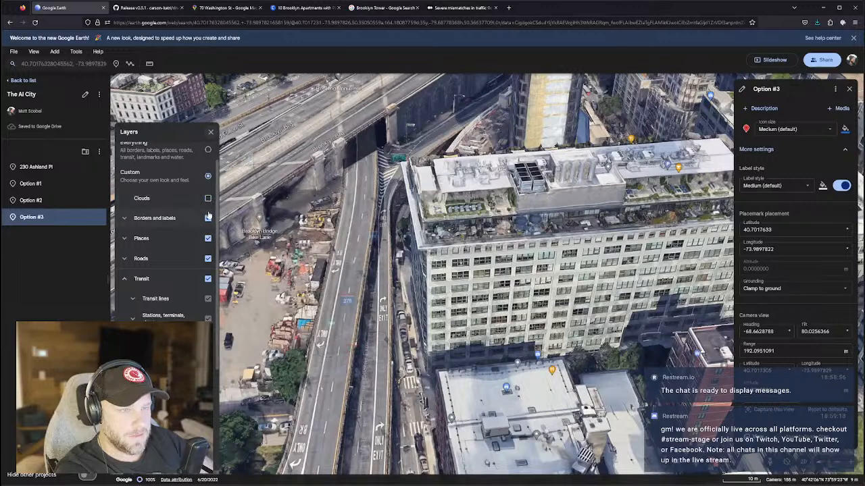
click(208, 218)
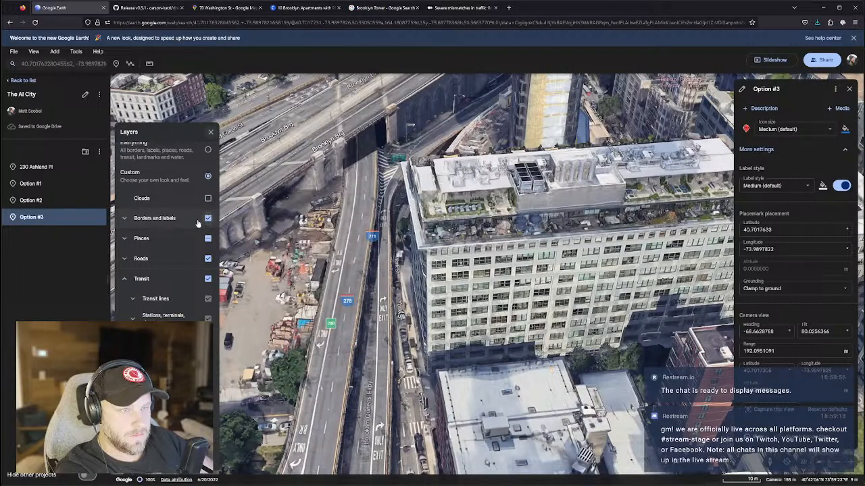
click(154, 219)
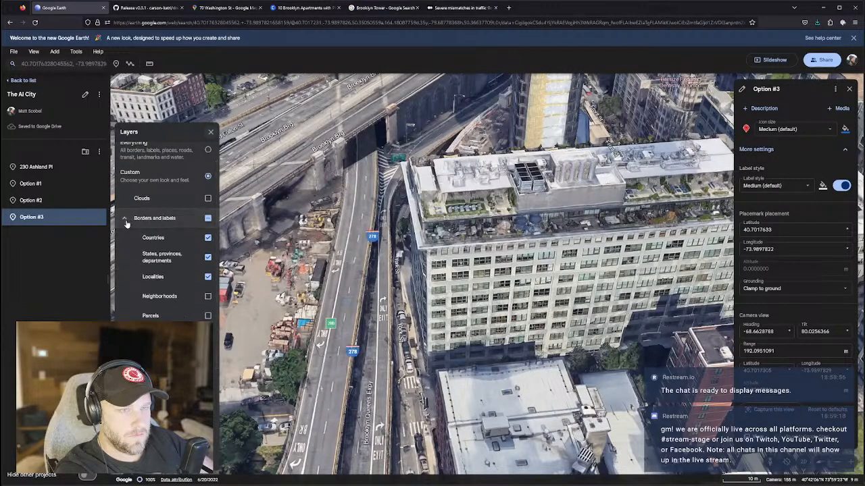
middle_drag(356, 328, 412, 265)
scroll(416, 301, down, 5)
click(416, 301)
On the 70 Washington St map, show the plain map with Traffic and survey around the pin.
key(ctrl+Tab)
key(ctrl+Tab)
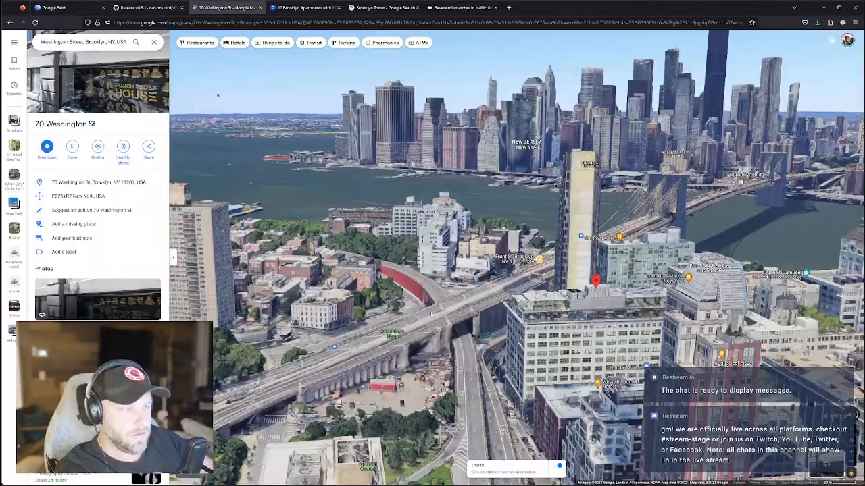
drag(468, 296, 506, 356)
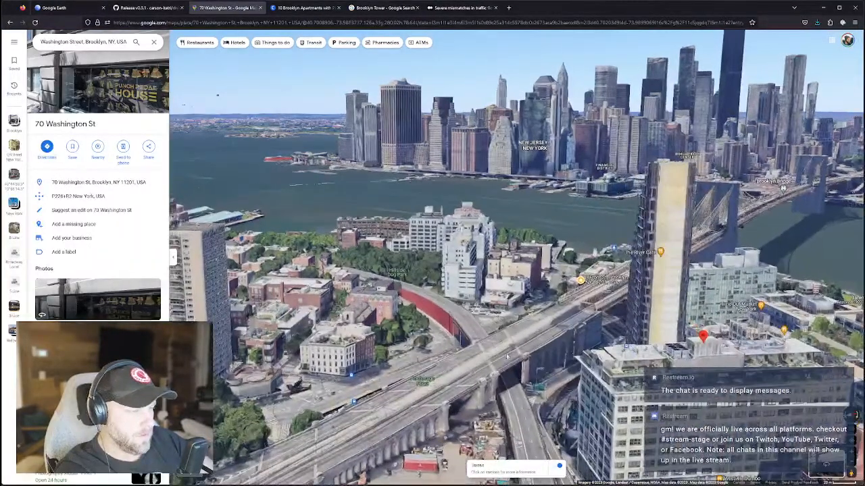
scroll(462, 290, down, 5)
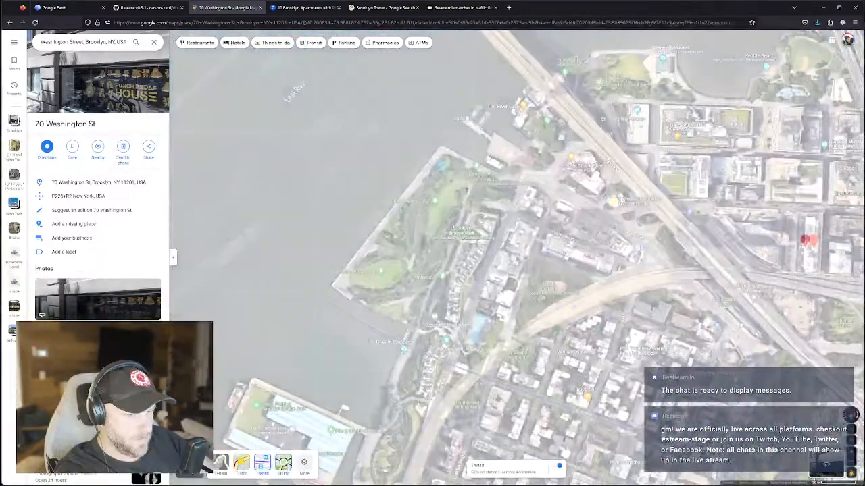
click(203, 465)
click(242, 463)
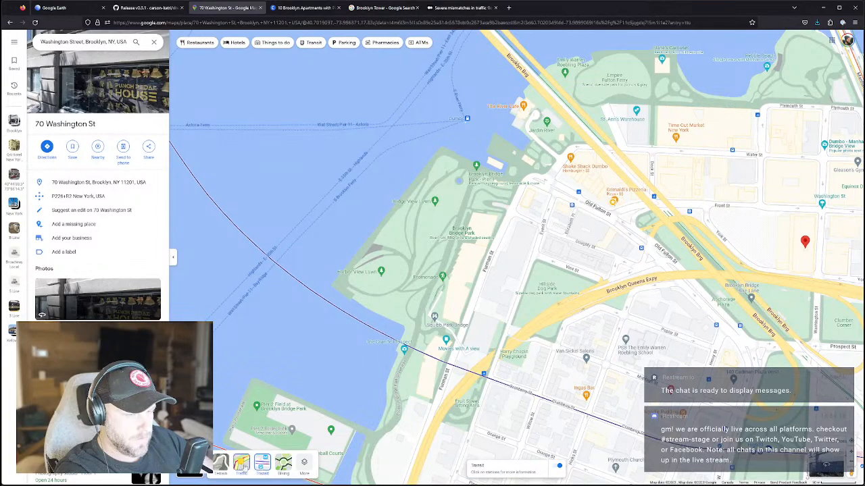
drag(693, 298, 473, 295)
scroll(532, 262, up, 2)
drag(566, 289, 481, 292)
scroll(481, 291, down, 2)
scroll(481, 291, down, 2)
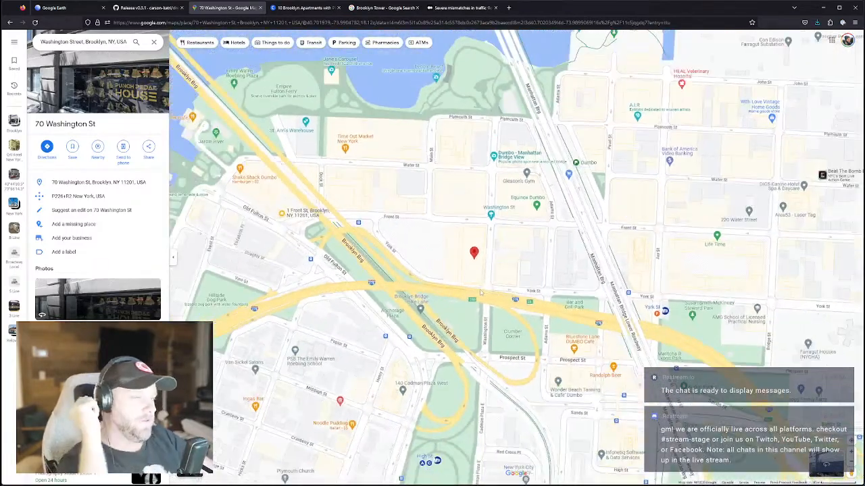
scroll(481, 294, down, 3)
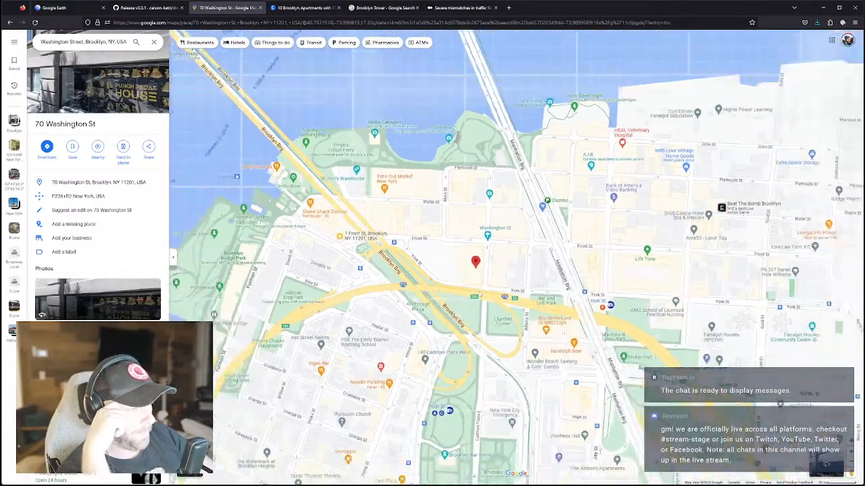
scroll(503, 269, up, 2)
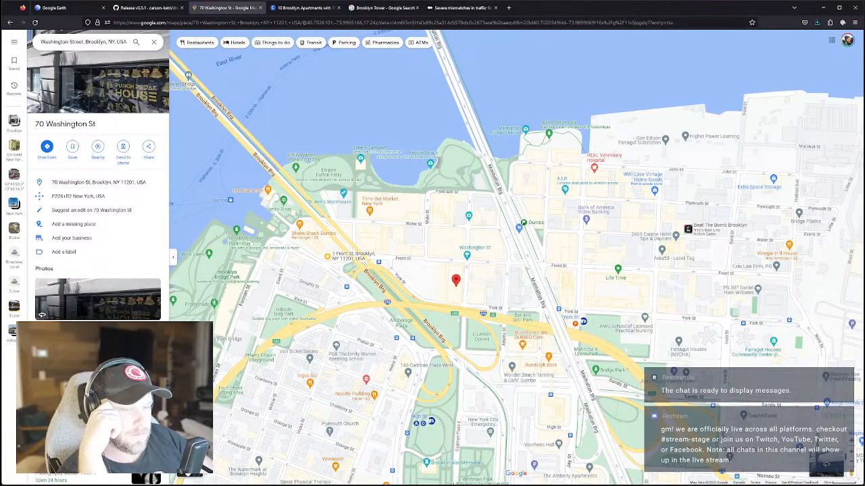
Switch the map to satellite imagery with the Transit layer on.
click(194, 460)
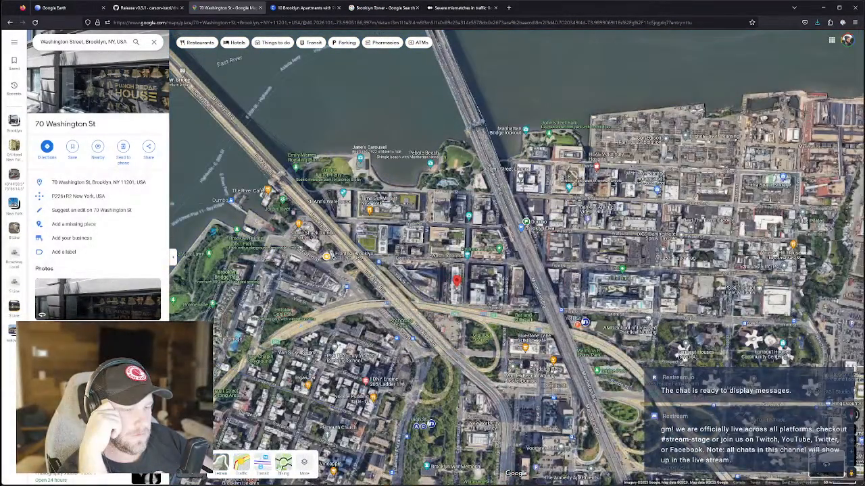
click(262, 464)
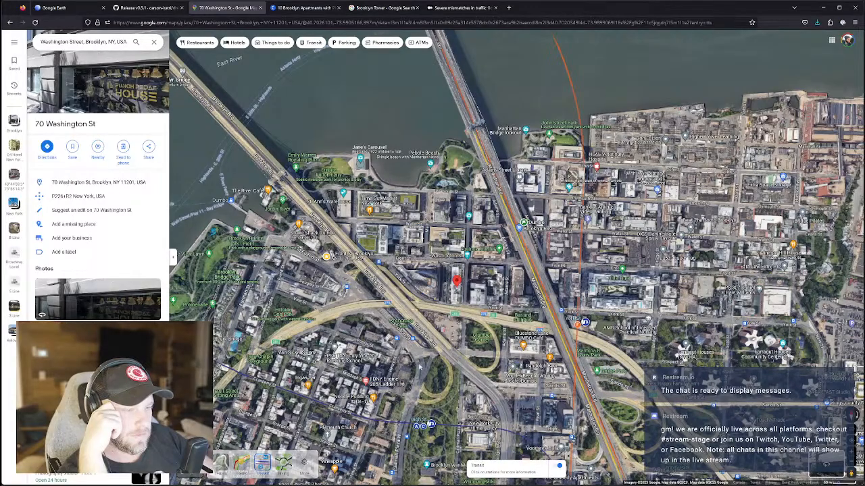
scroll(461, 354, down, 4)
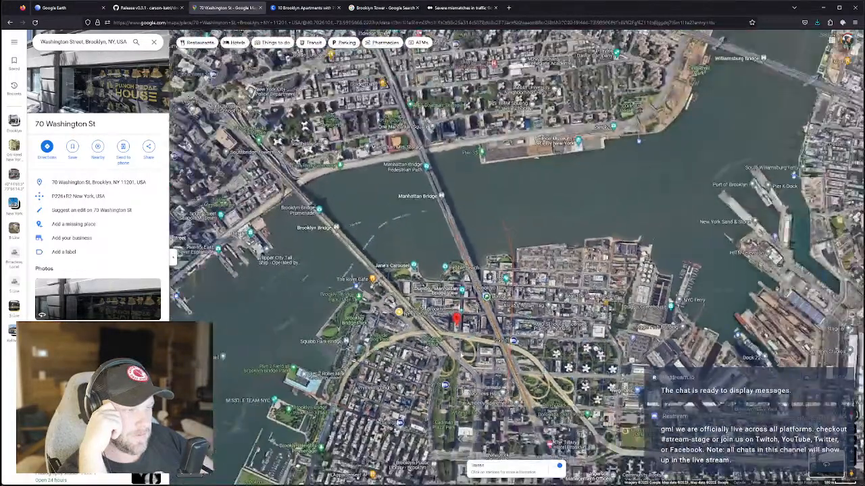
scroll(461, 355, down, 2)
Close the place details and frame the DUMBO waterfront between the bridges.
click(154, 42)
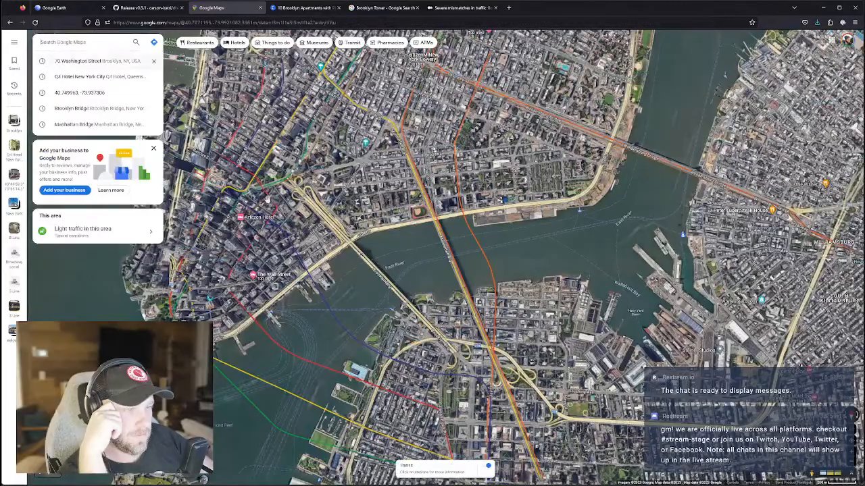
scroll(441, 306, up, 5)
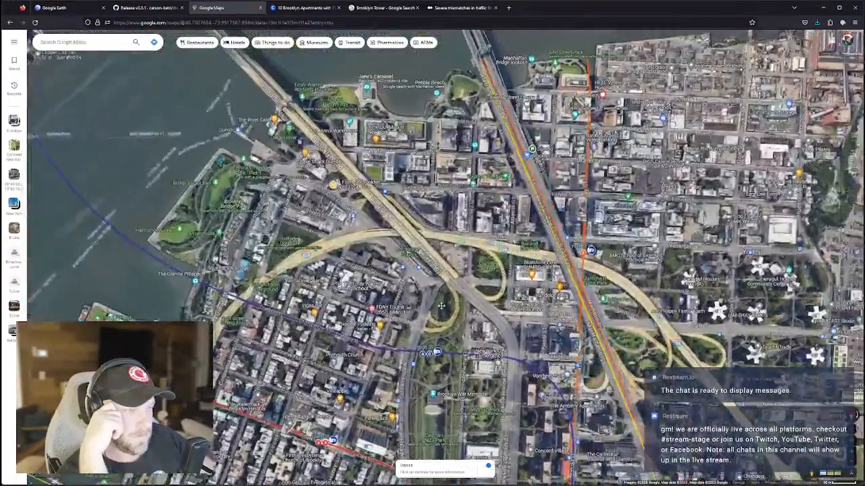
drag(441, 306, 418, 320)
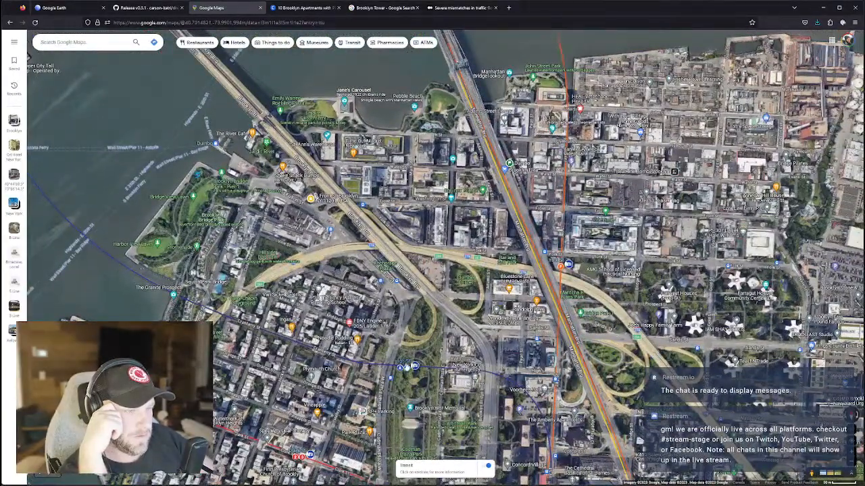
mouse_move(407, 373)
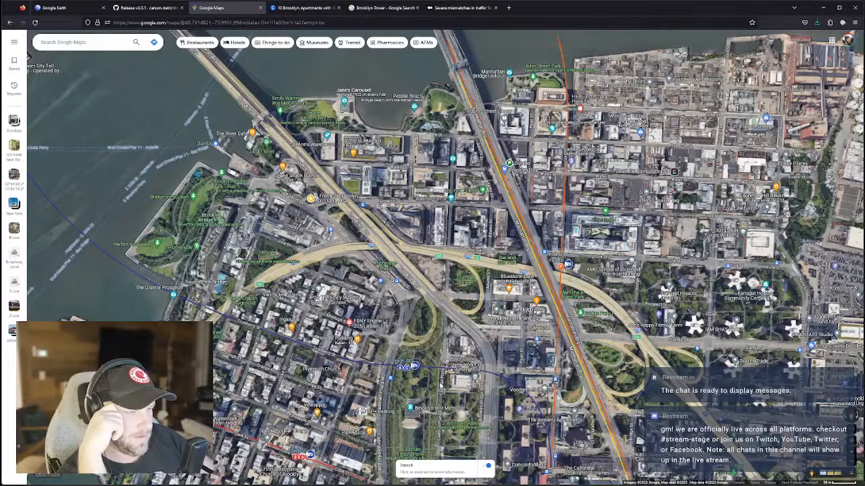
drag(491, 282, 495, 309)
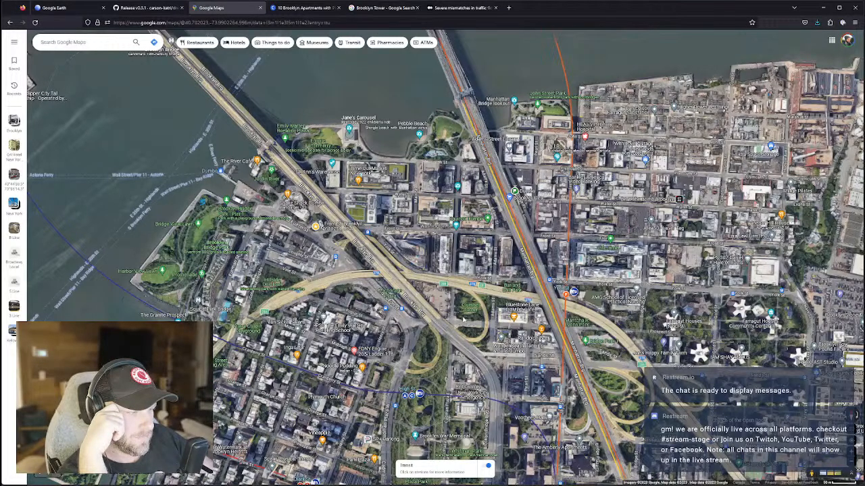
Scroll down through CityRealty's harbor-view Brooklyn apartment listings.
click(311, 8)
scroll(350, 292, down, 4)
scroll(350, 292, down, 10)
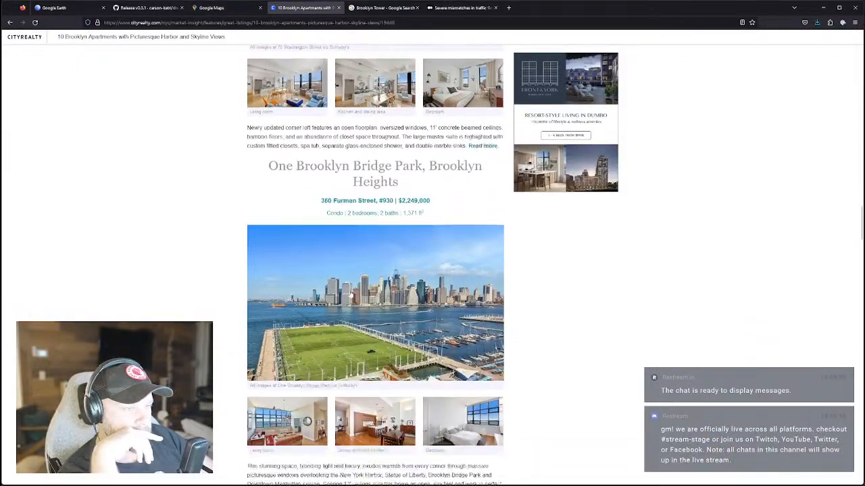
scroll(351, 295, down, 4)
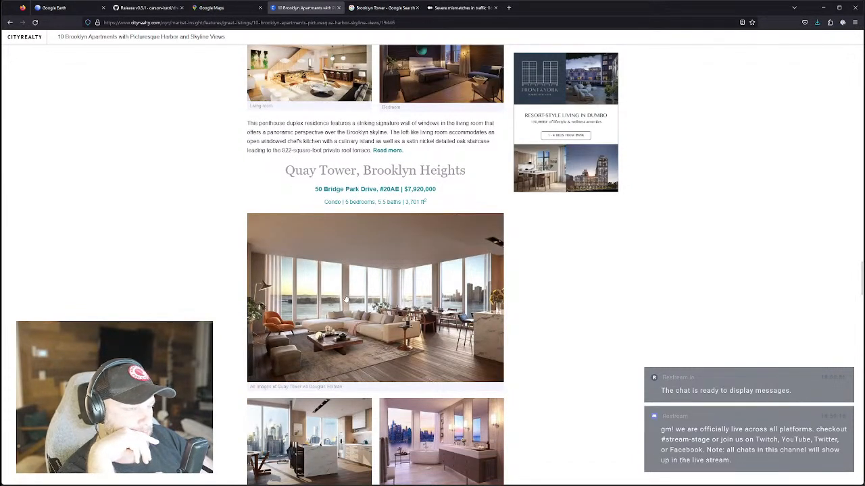
scroll(345, 299, down, 5)
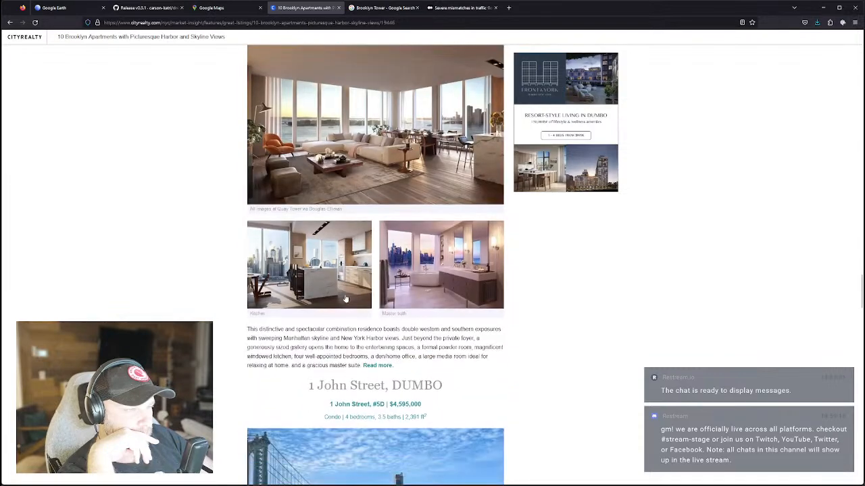
scroll(346, 300, down, 4)
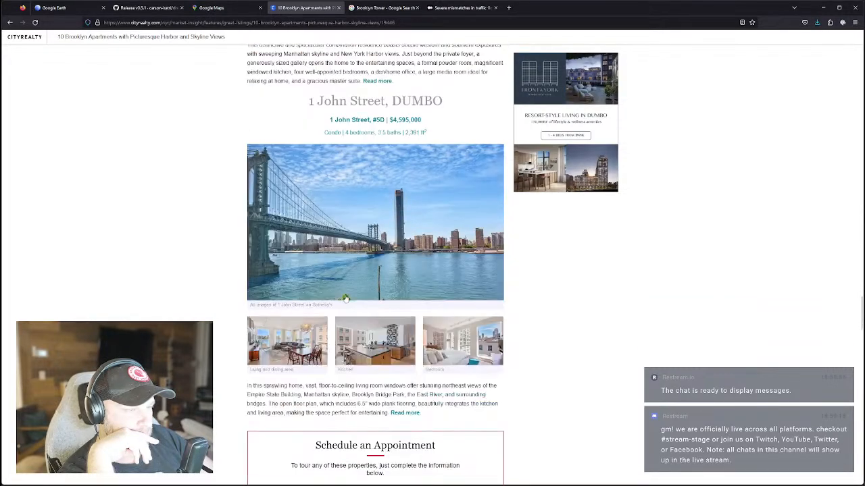
Scroll back to the article's top, then go to the Brooklyn Tower image results.
scroll(345, 300, up, 12)
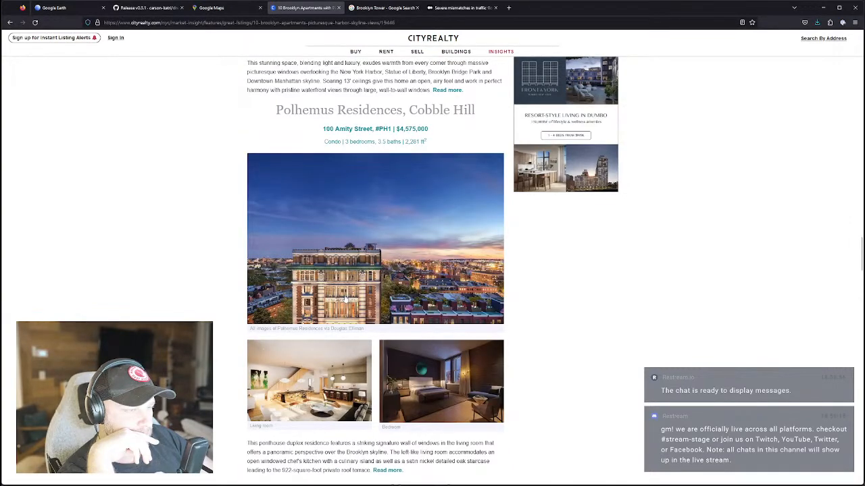
scroll(346, 298, up, 3)
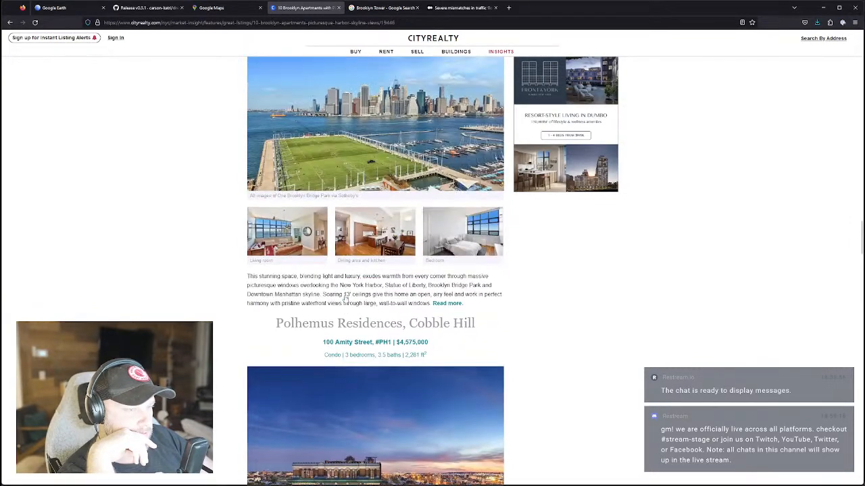
scroll(345, 298, up, 7)
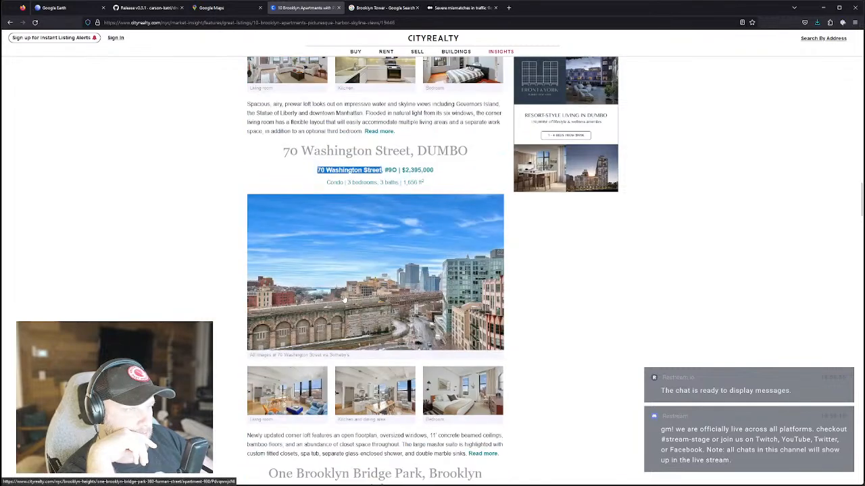
scroll(343, 299, up, 3)
scroll(343, 300, down, 1)
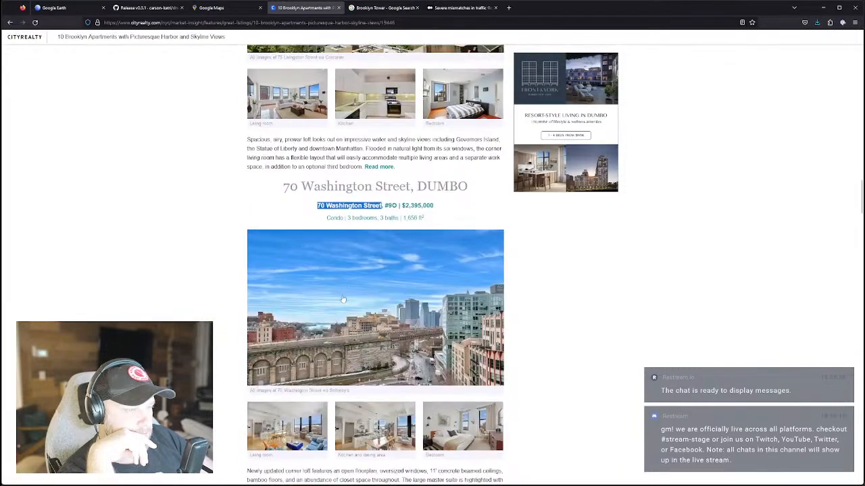
scroll(344, 300, up, 1)
scroll(343, 299, up, 5)
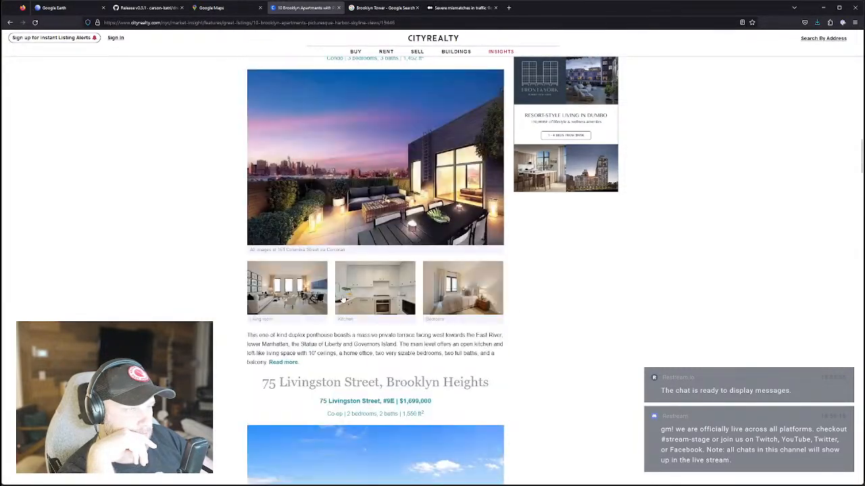
scroll(343, 299, up, 6)
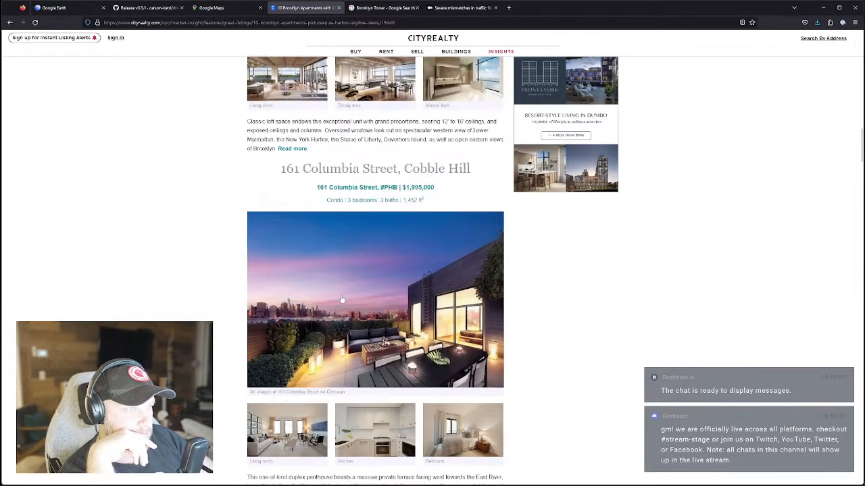
scroll(345, 302, up, 5)
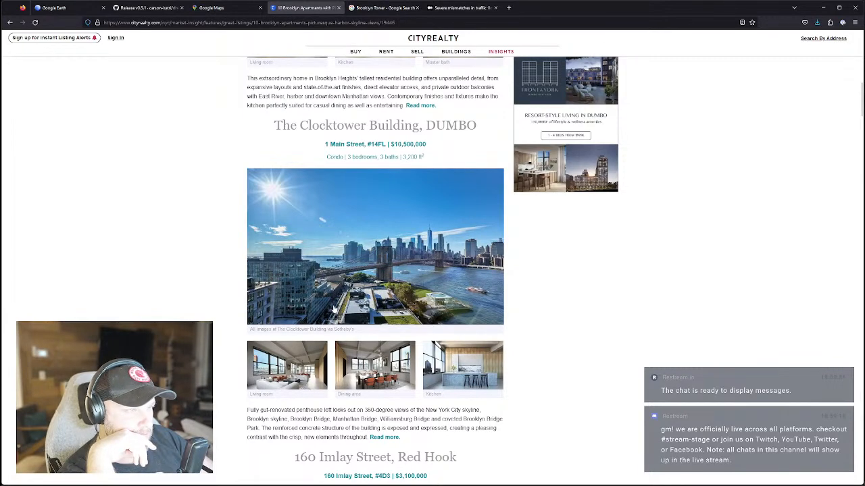
scroll(334, 311, up, 9)
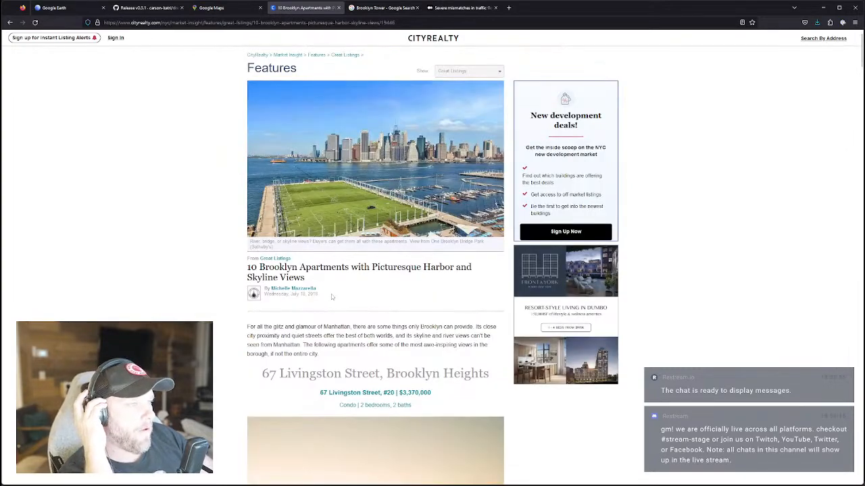
click(215, 10)
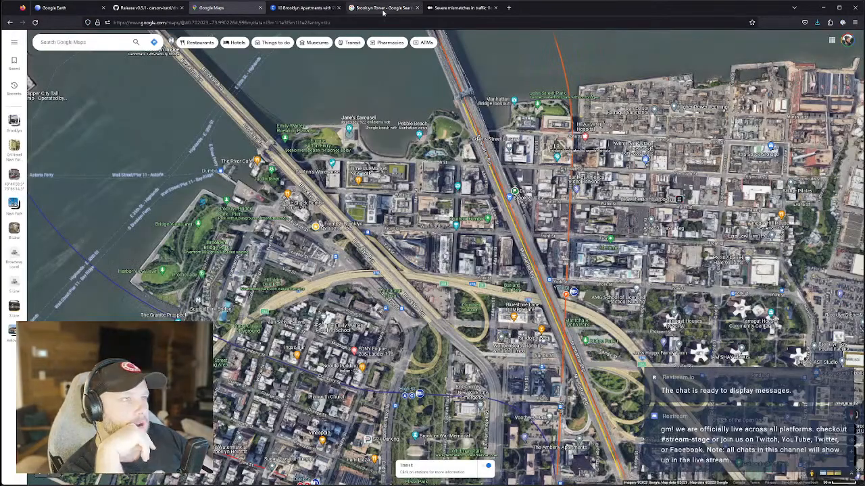
click(382, 10)
Search Google for 'best airbnb views in nyc'.
click(301, 21)
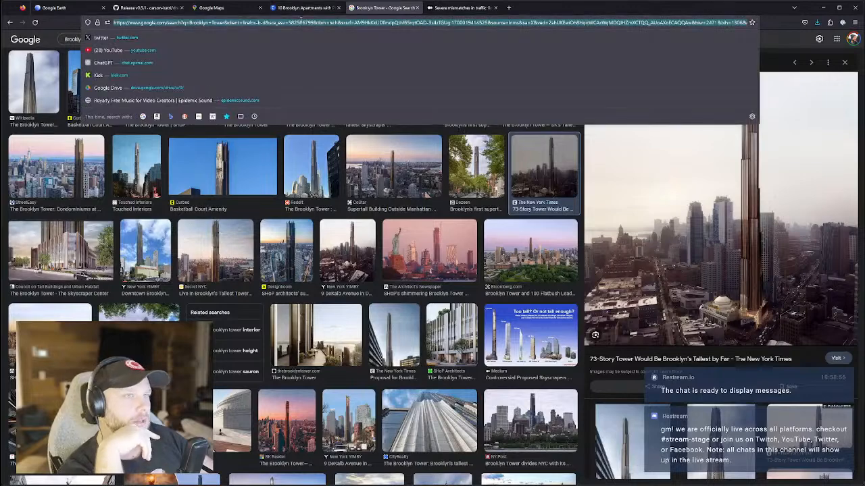
text(be)
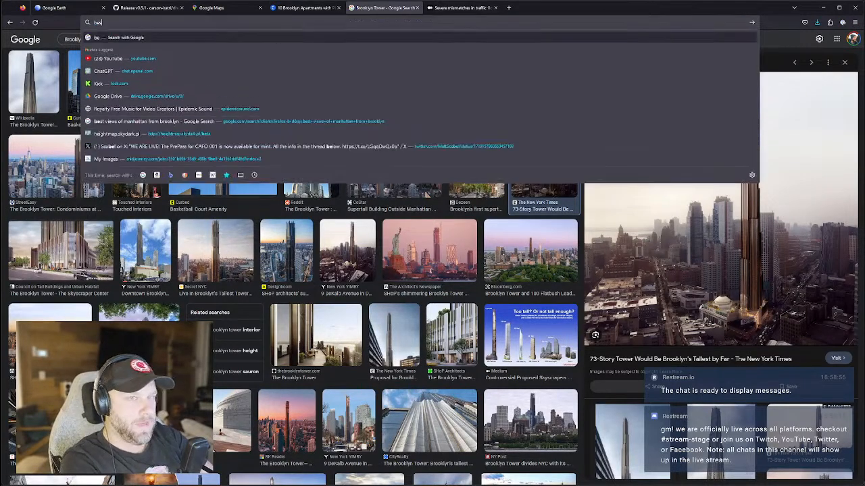
text(st airbnb views in nyc)
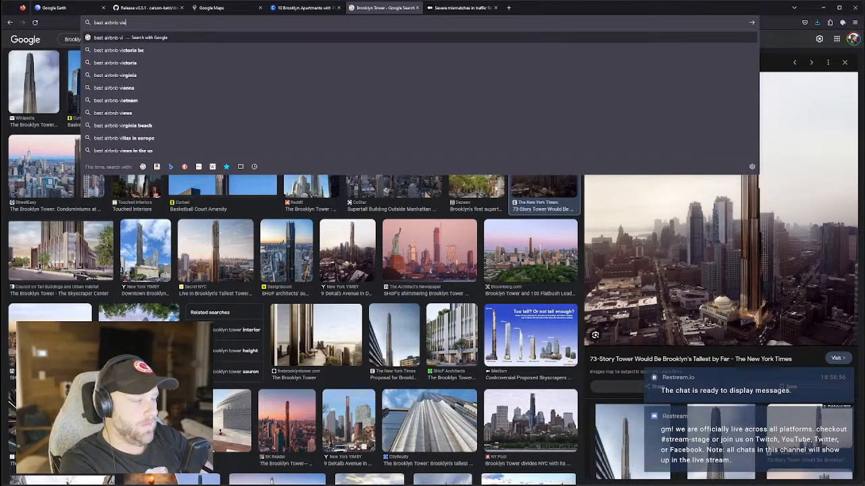
key(Return)
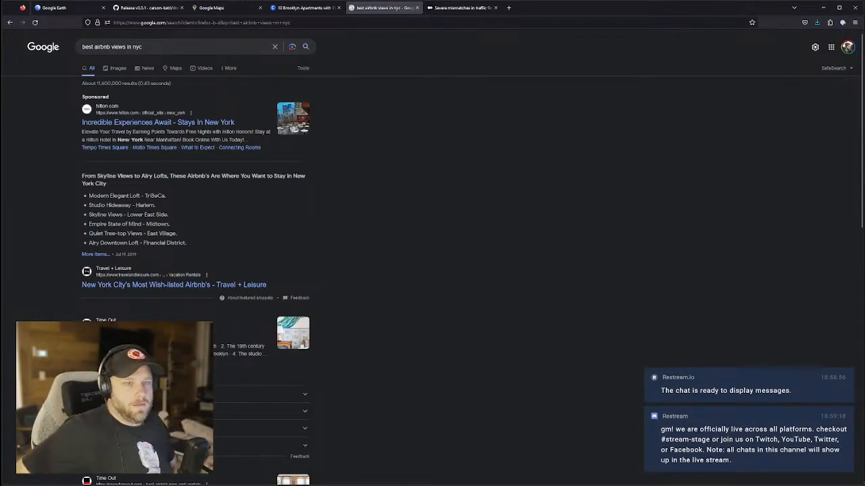
Read through the Travel + Leisure NYC Airbnb list, then return to the results.
click(202, 285)
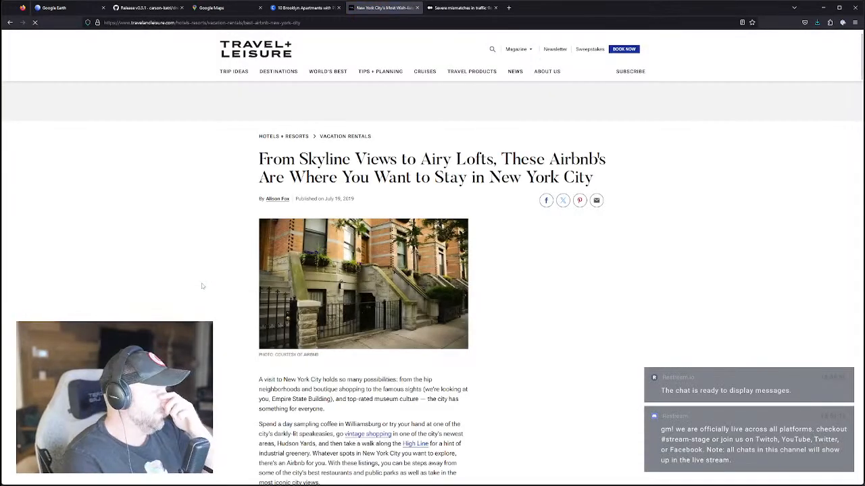
scroll(196, 256, down, 4)
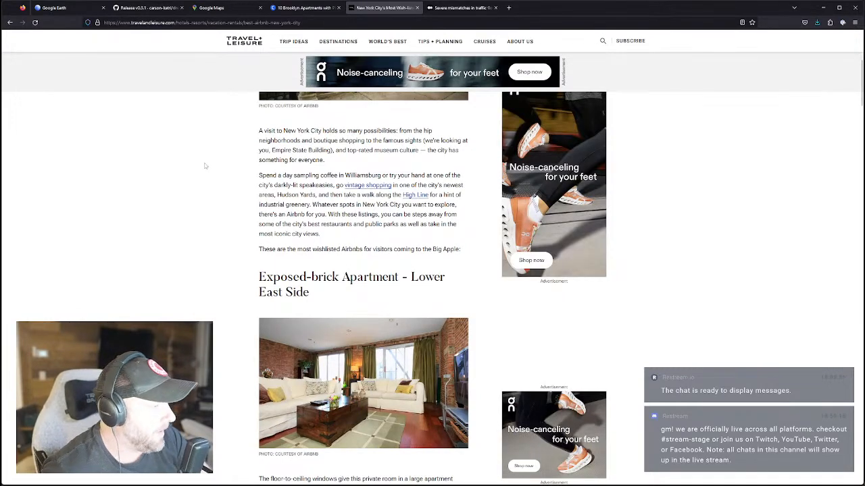
scroll(205, 166, down, 5)
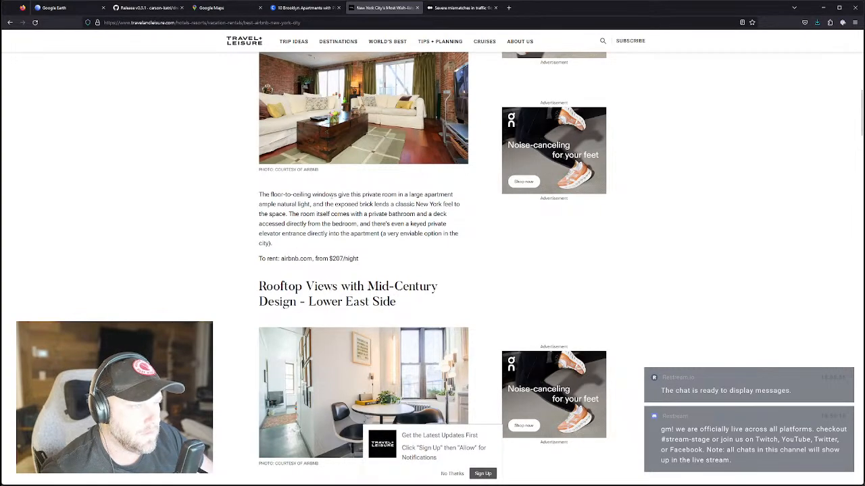
scroll(380, 263, down, 4)
scroll(381, 263, down, 3)
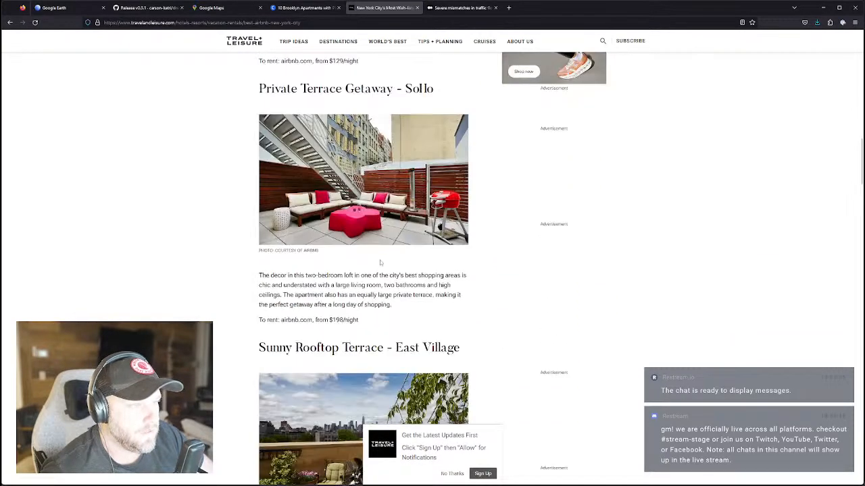
scroll(381, 262, down, 8)
scroll(380, 260, down, 4)
scroll(379, 260, down, 3)
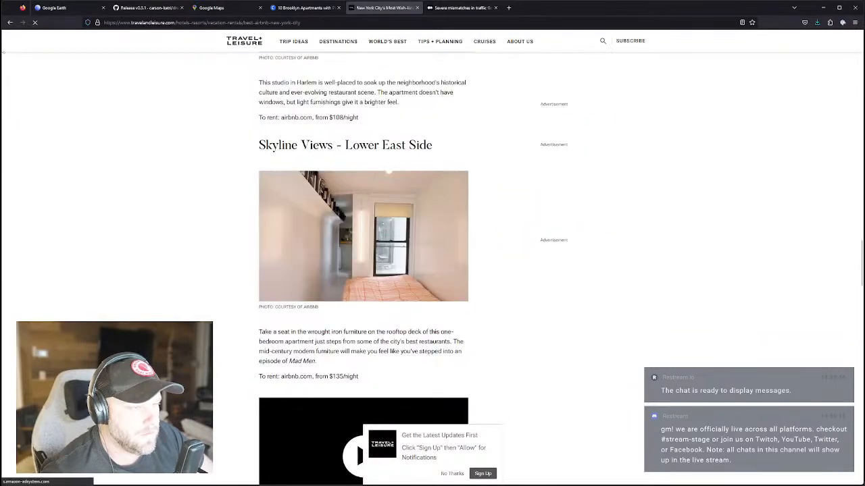
key(alt+Left)
scroll(281, 290, down, 3)
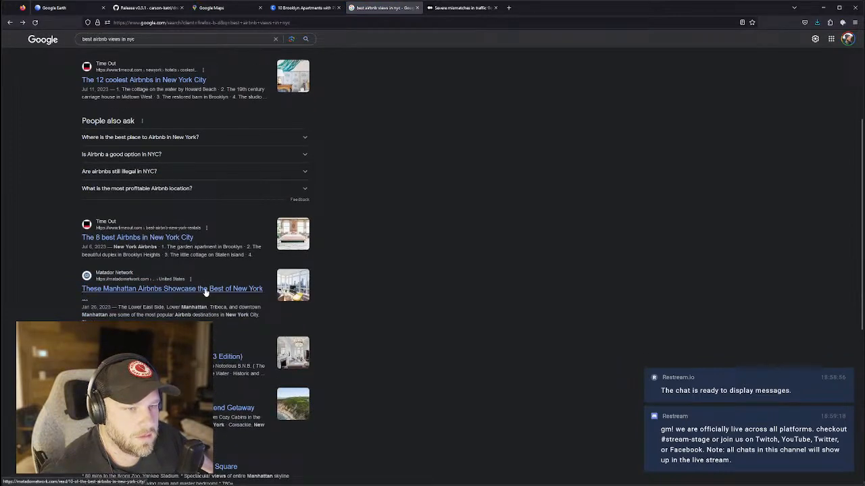
Refine the query to 'best airbnb views in nyc brooklyn' and search again.
scroll(148, 74, up, 3)
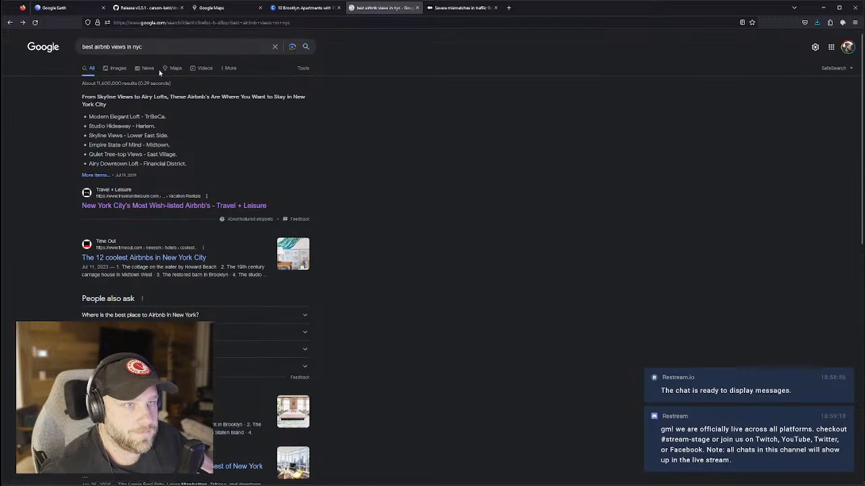
click(159, 48)
text(br)
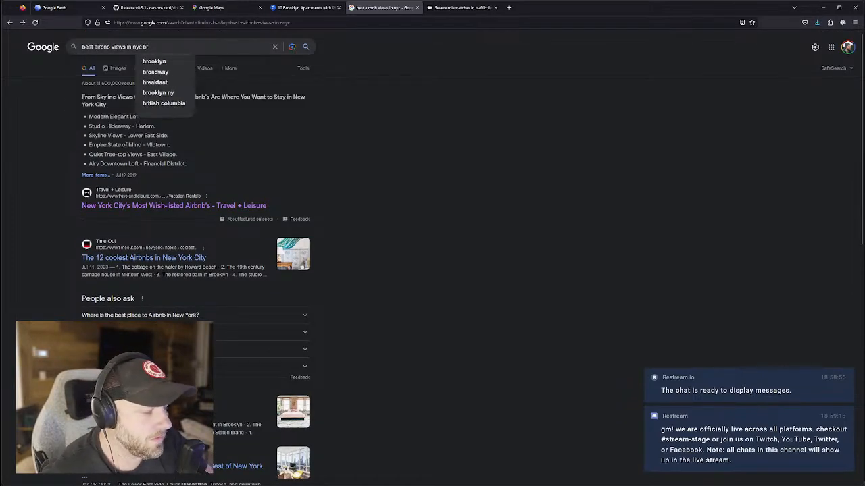
text(ooklyn)
key(Return)
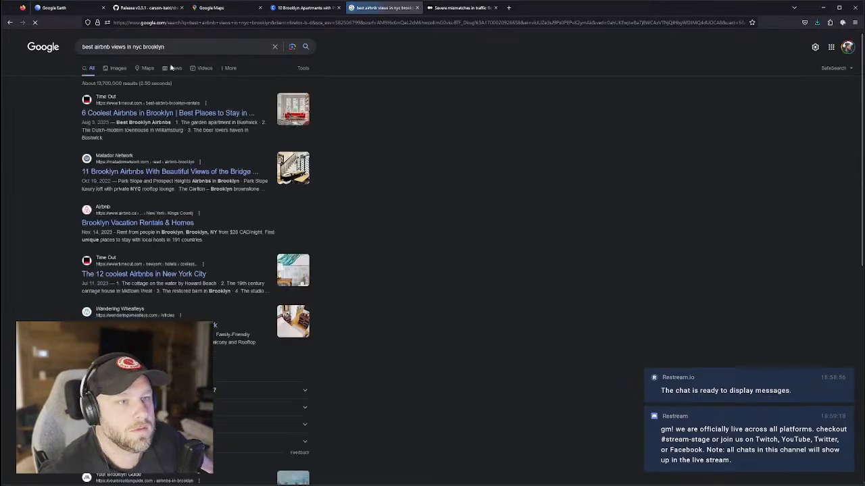
Open the Brooklyn Airbnbs with bridge views article and browse the Williamsburg listing photos.
click(162, 173)
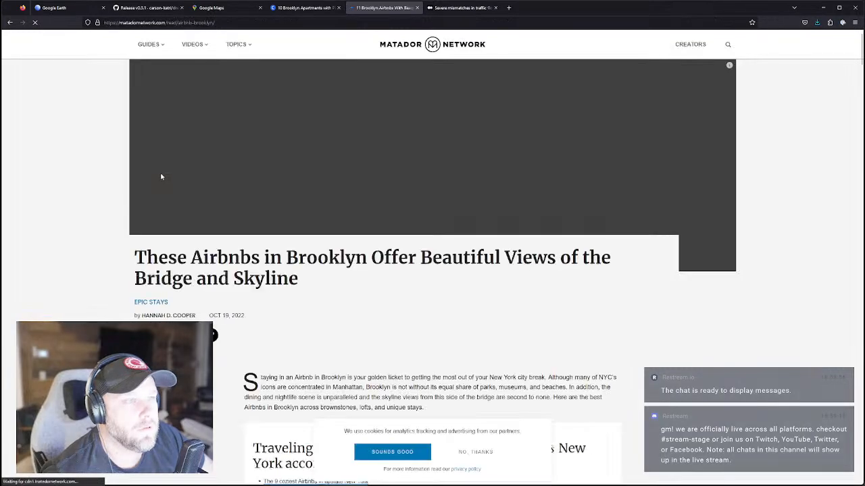
scroll(435, 309, down, 9)
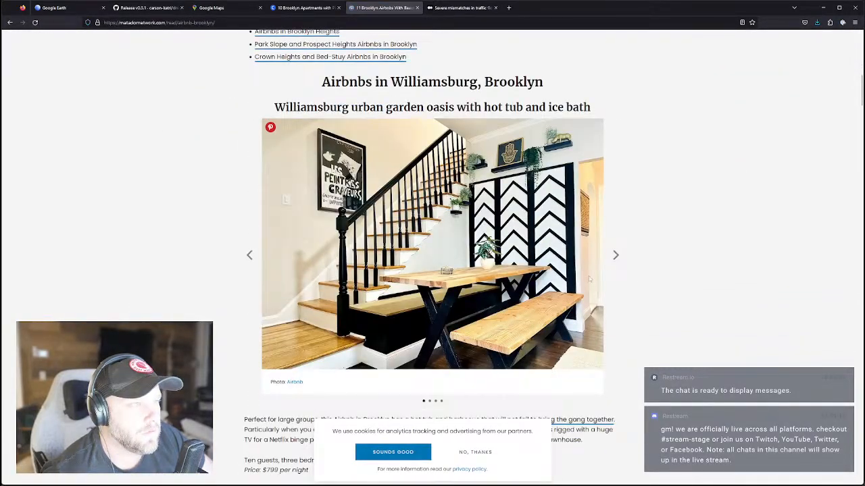
click(615, 255)
click(615, 255)
click(614, 256)
click(615, 255)
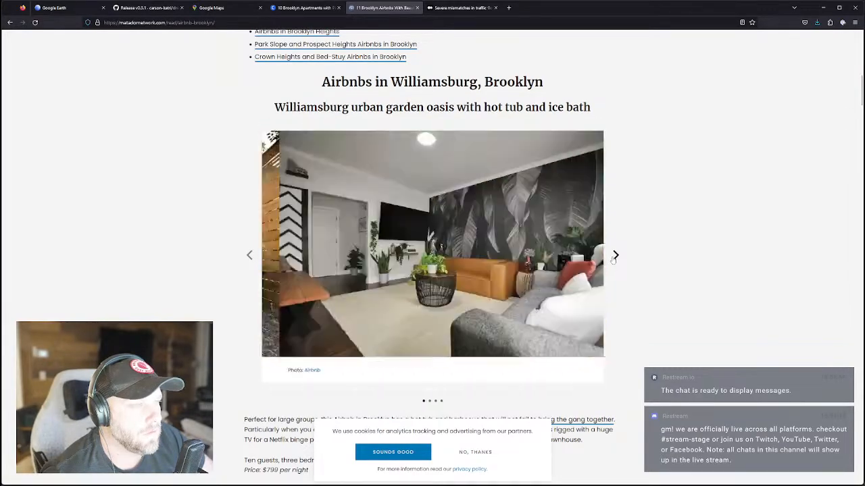
Browse the Greenpoint brownstone photos and scroll through the remaining listings.
scroll(605, 263, down, 2)
scroll(605, 265, down, 12)
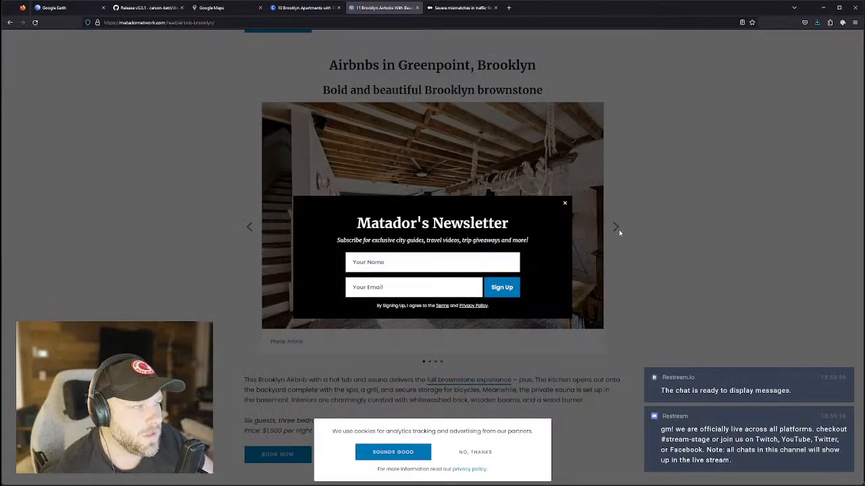
click(617, 230)
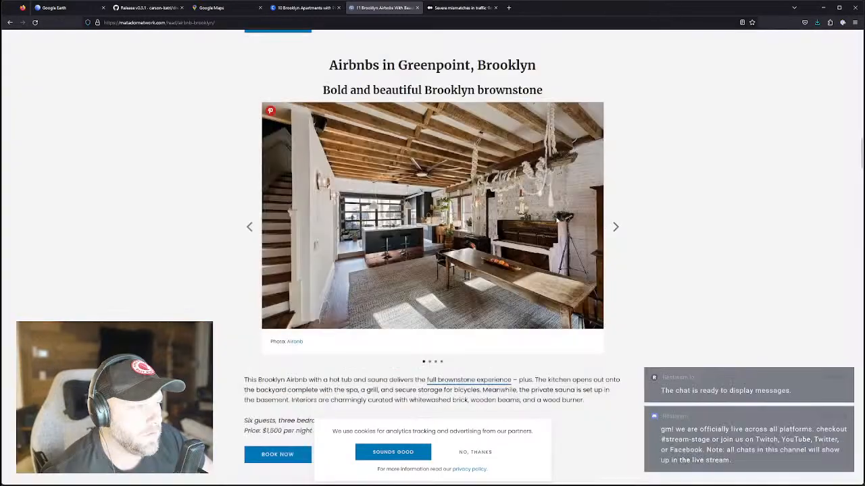
click(615, 227)
click(615, 227)
scroll(595, 237, down, 6)
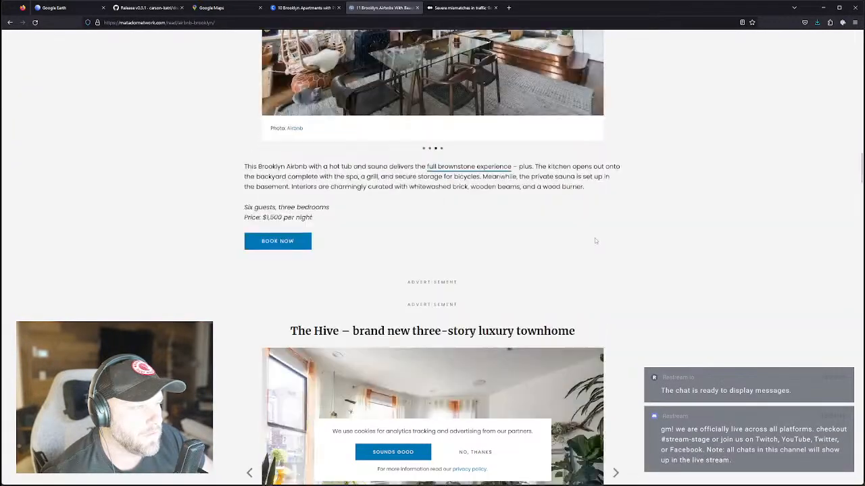
scroll(588, 241, down, 8)
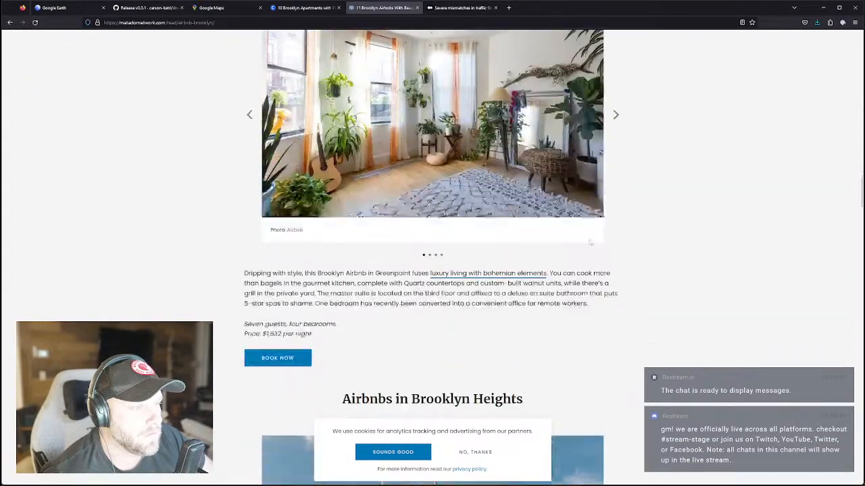
scroll(588, 242, down, 5)
scroll(587, 242, down, 6)
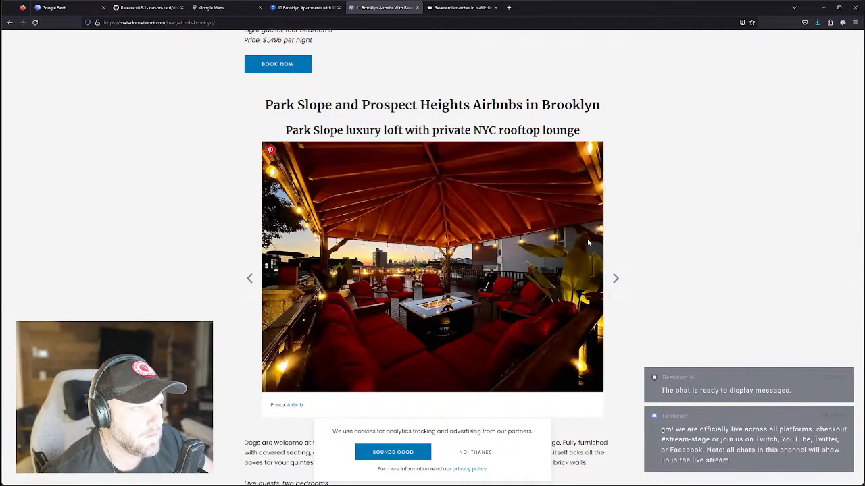
scroll(588, 241, down, 3)
scroll(587, 242, up, 1)
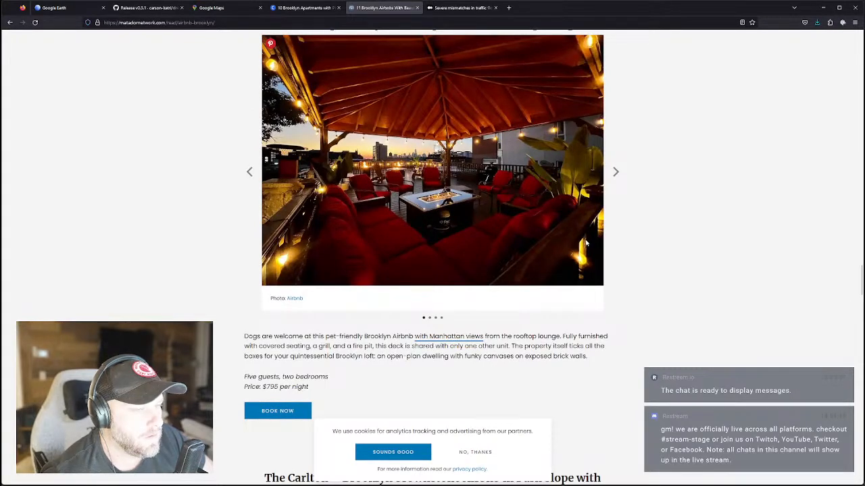
scroll(586, 243, up, 1)
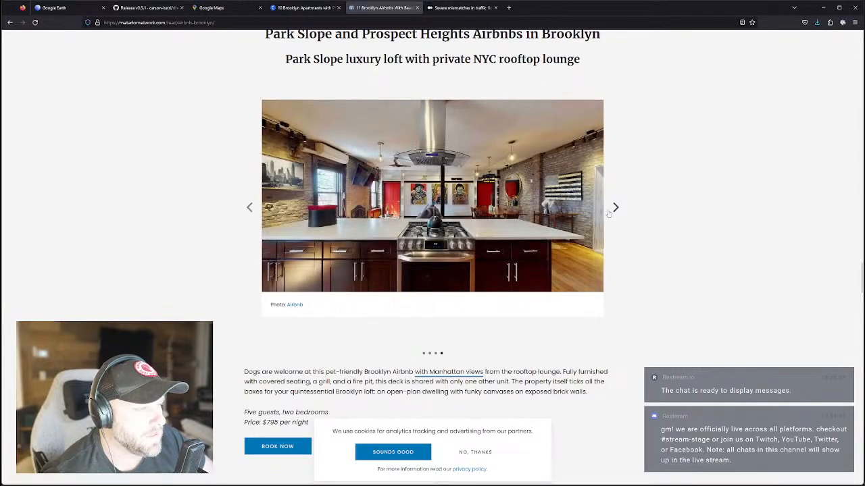
Browse the Park Slope luxury loft photos and open its Airbnb listing.
click(616, 208)
click(615, 208)
click(617, 208)
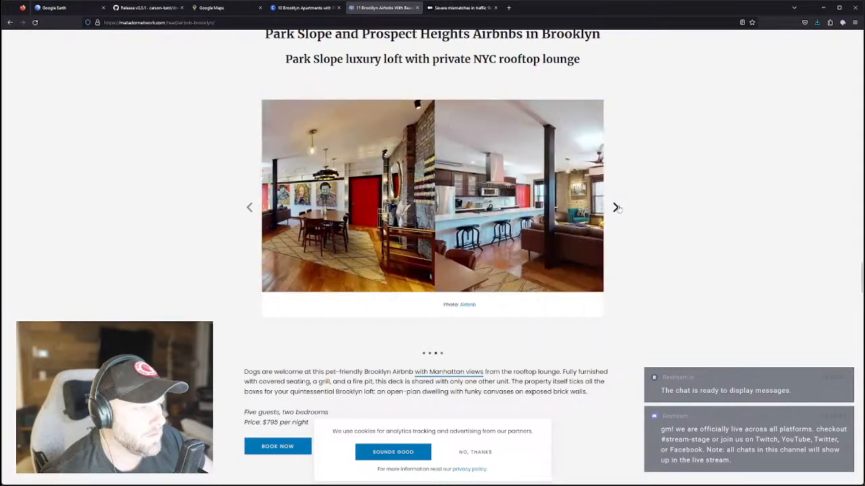
click(616, 208)
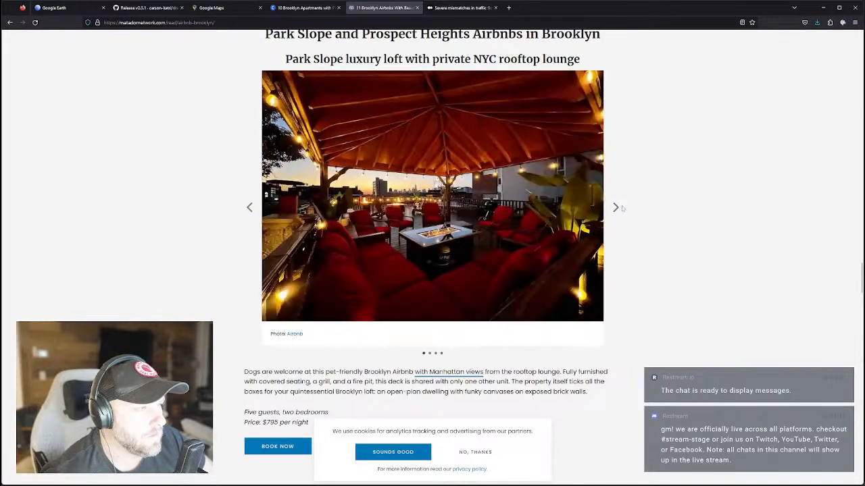
click(616, 208)
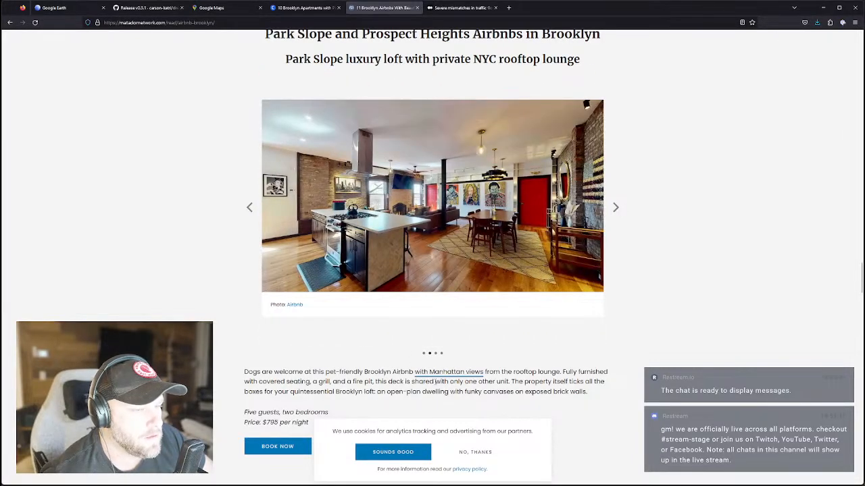
click(281, 447)
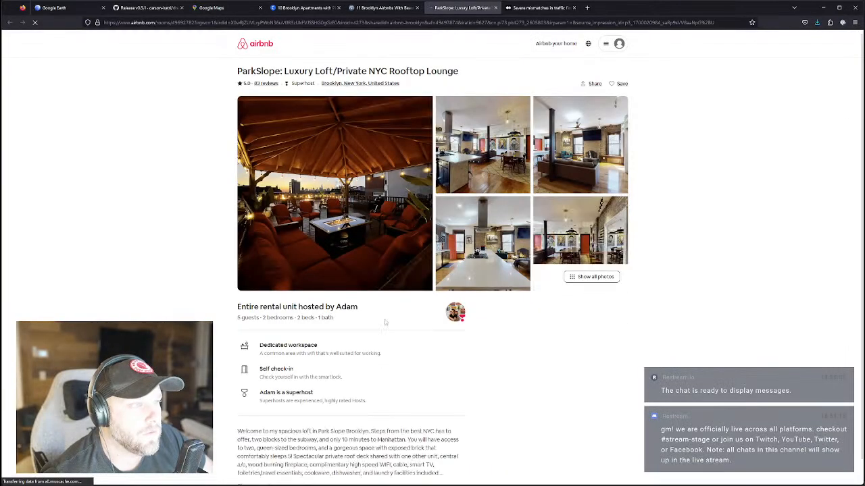
Page through the Park Slope loft's full-screen photos to the living room with ceiling fan.
click(359, 196)
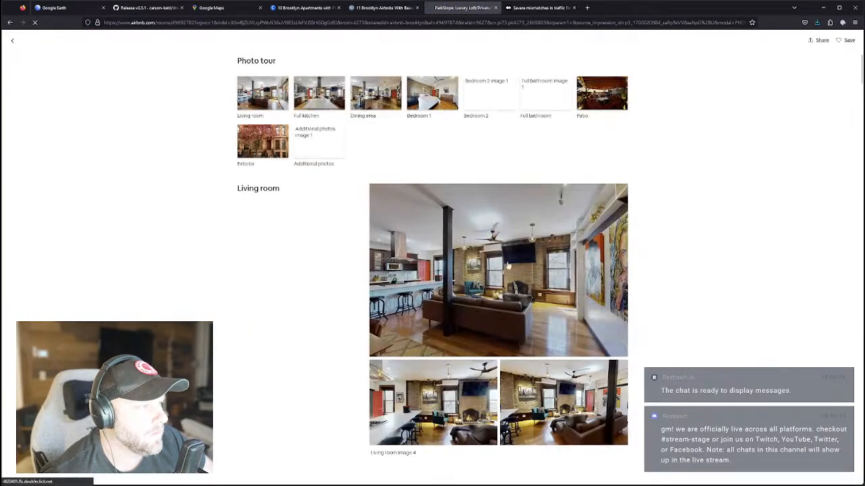
click(555, 296)
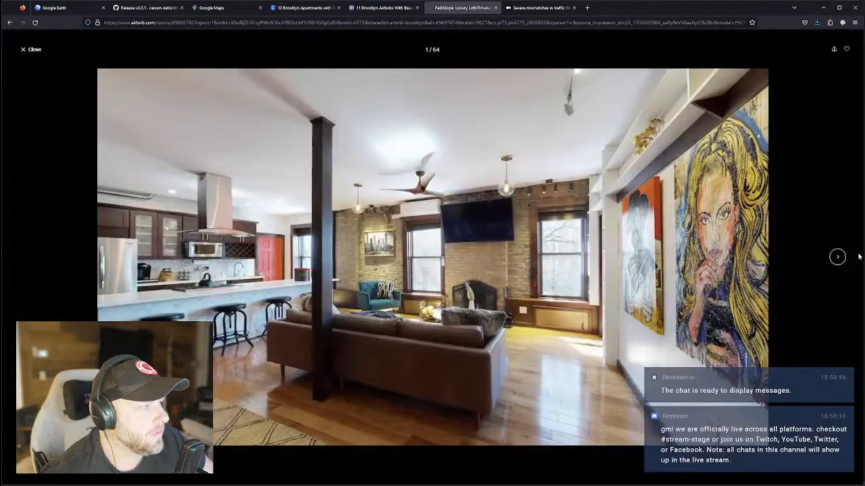
click(837, 257)
click(836, 258)
click(837, 258)
click(837, 257)
click(837, 257)
click(836, 257)
click(837, 257)
click(837, 257)
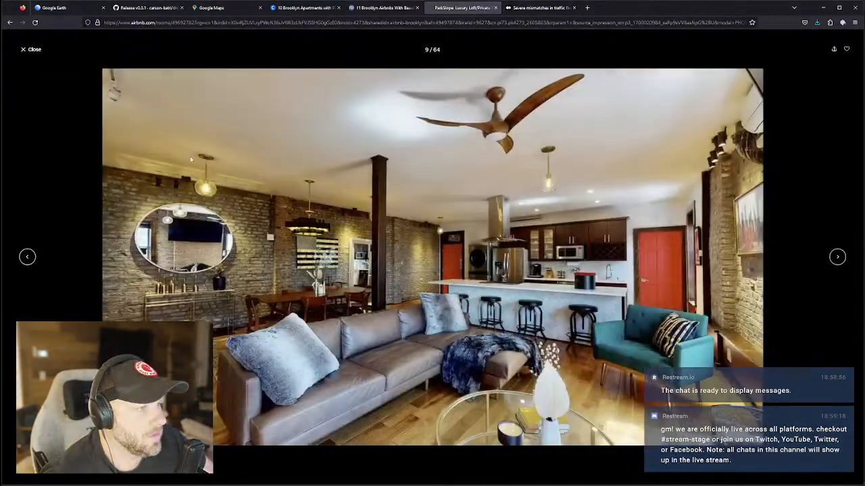
click(33, 50)
Scroll the photo tour, view the rooftop fire-pit photo full-screen, then go back to the listing.
scroll(361, 277, down, 10)
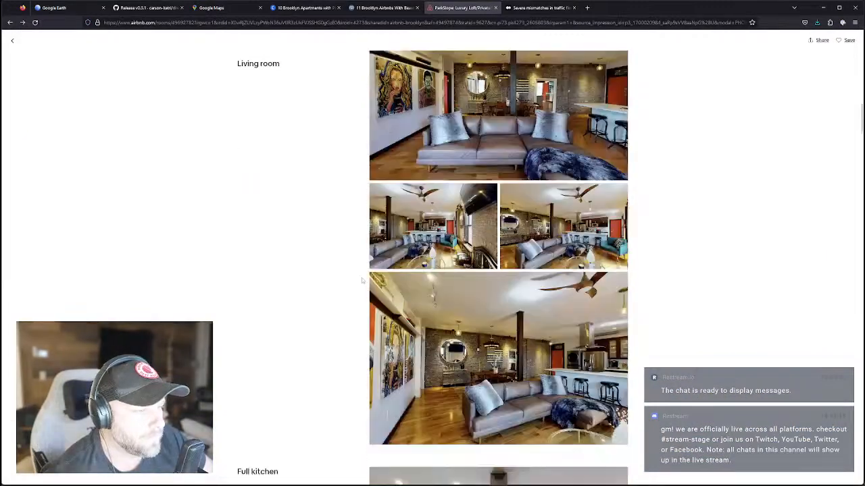
scroll(361, 278, down, 20)
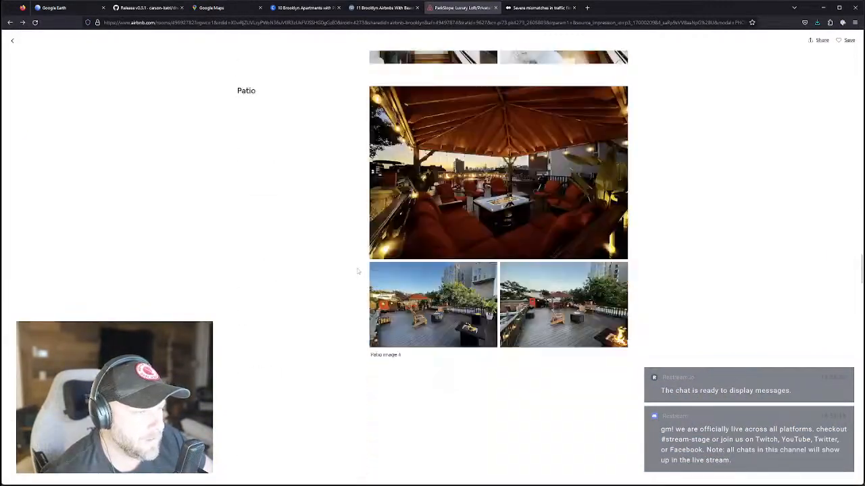
scroll(372, 277, up, 5)
scroll(375, 277, down, 7)
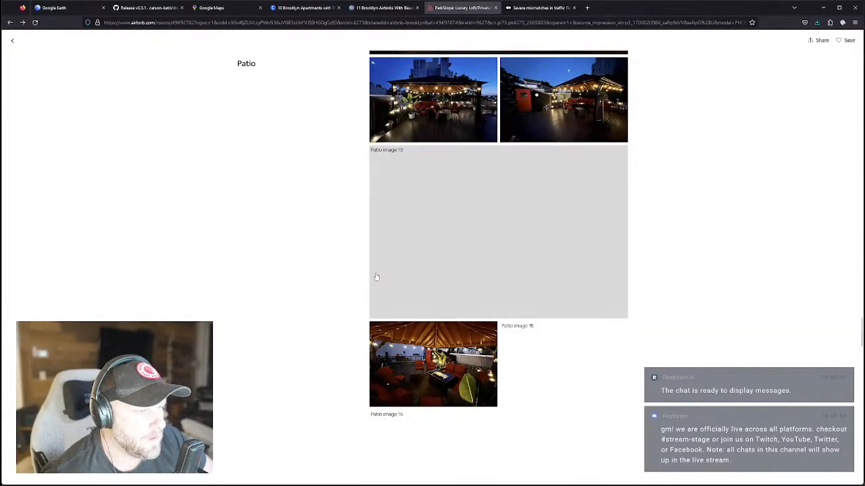
scroll(376, 277, up, 2)
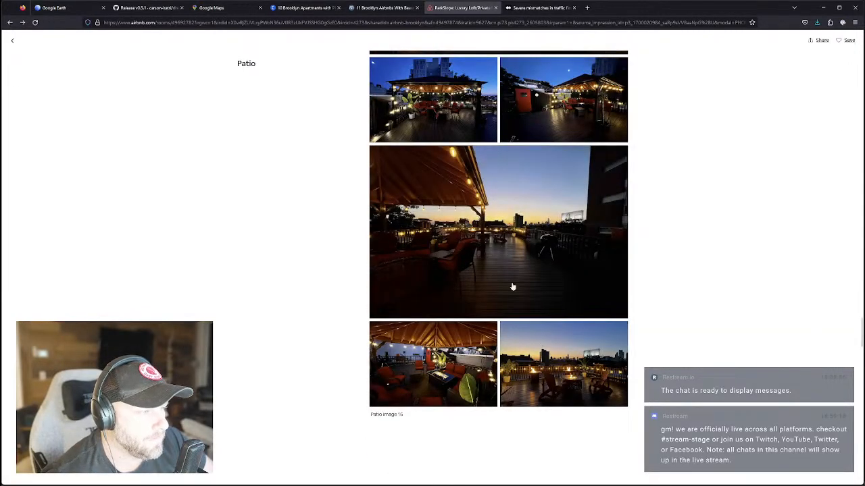
scroll(505, 276, up, 1)
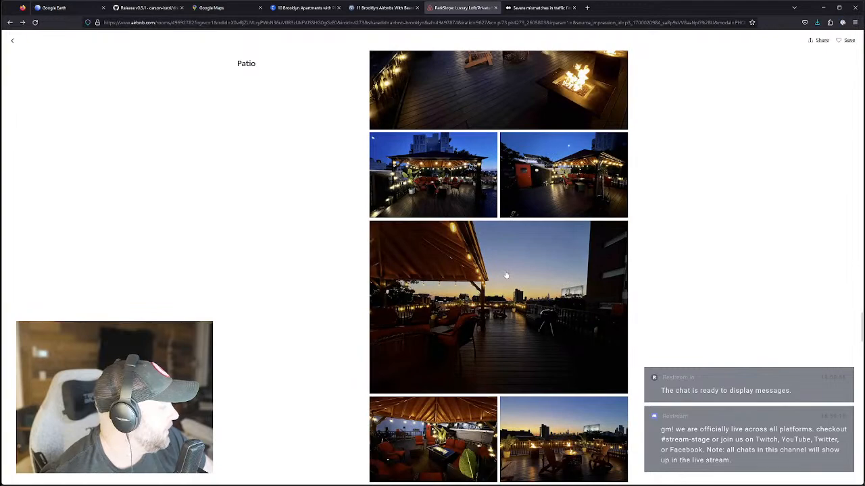
scroll(505, 275, up, 5)
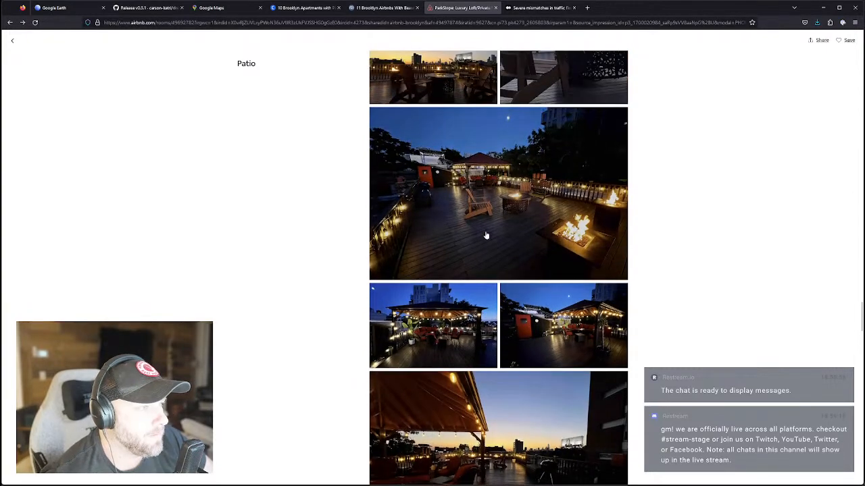
scroll(544, 214, up, 2)
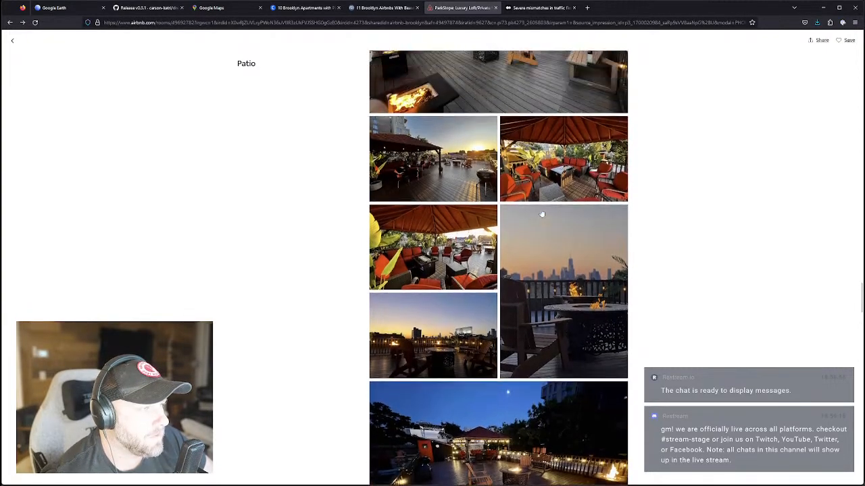
scroll(503, 210, down, 10)
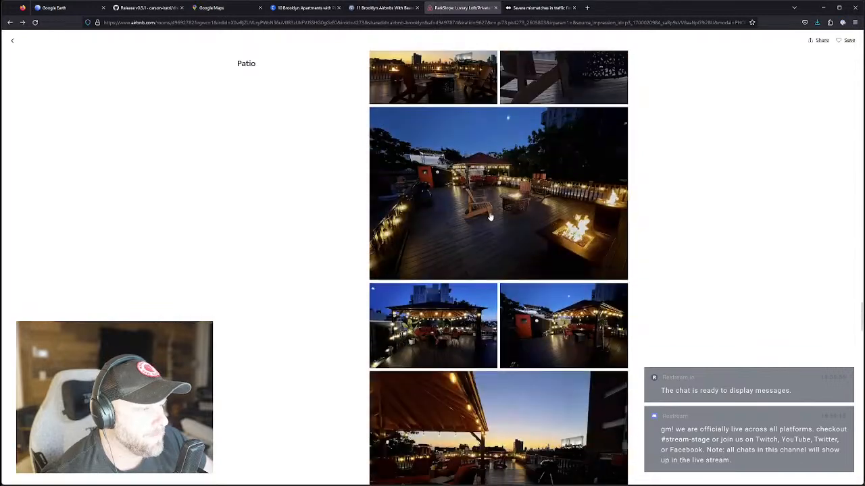
click(549, 327)
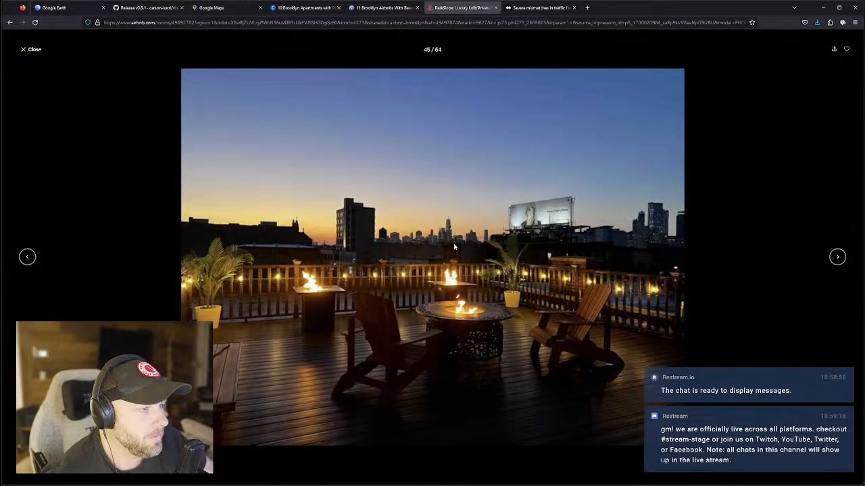
click(23, 50)
scroll(369, 277, down, 5)
scroll(369, 277, down, 15)
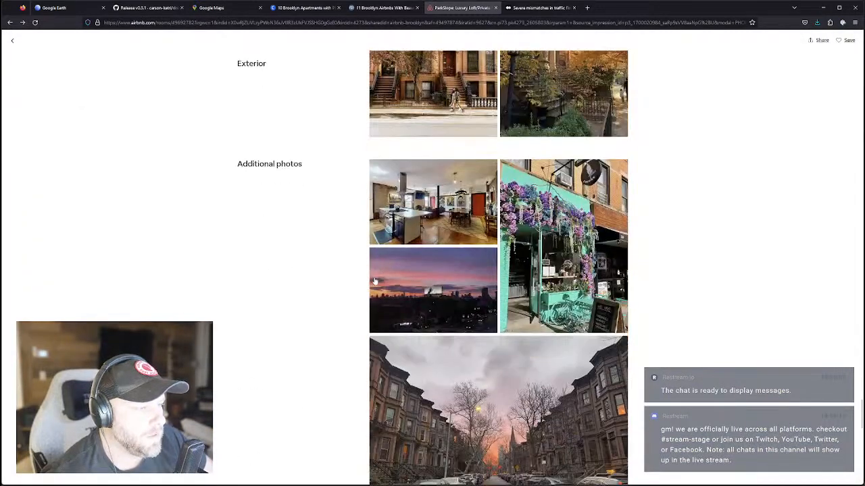
scroll(647, 347, up, 6)
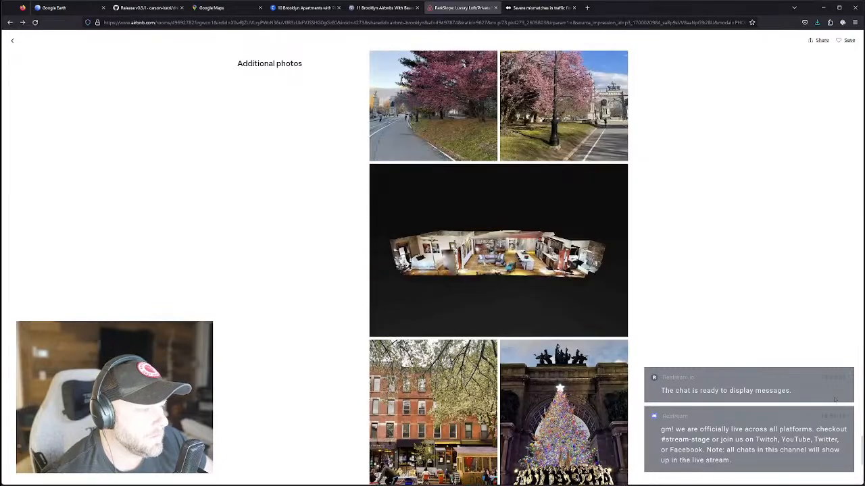
drag(862, 444, 857, 56)
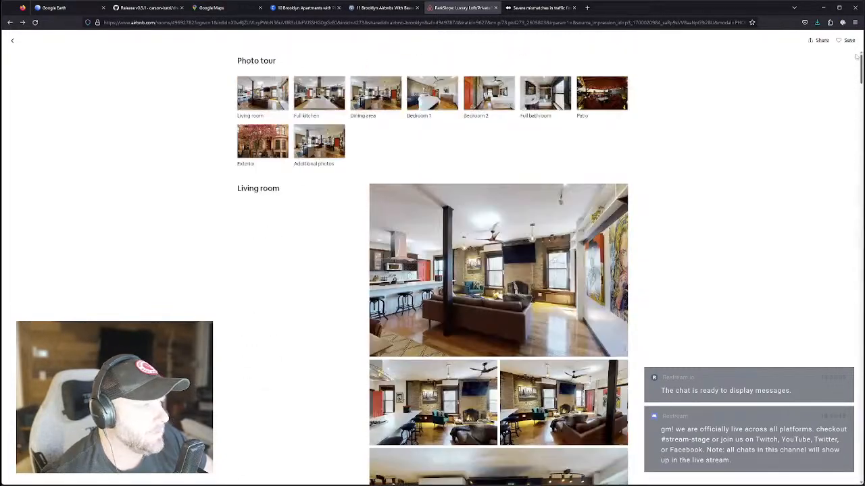
click(12, 43)
Scroll past amenities and the 83 reviews (5.0) to the 'Where you'll be' Park Slope map.
scroll(446, 295, down, 3)
scroll(402, 248, up, 2)
scroll(378, 257, down, 7)
scroll(363, 264, down, 5)
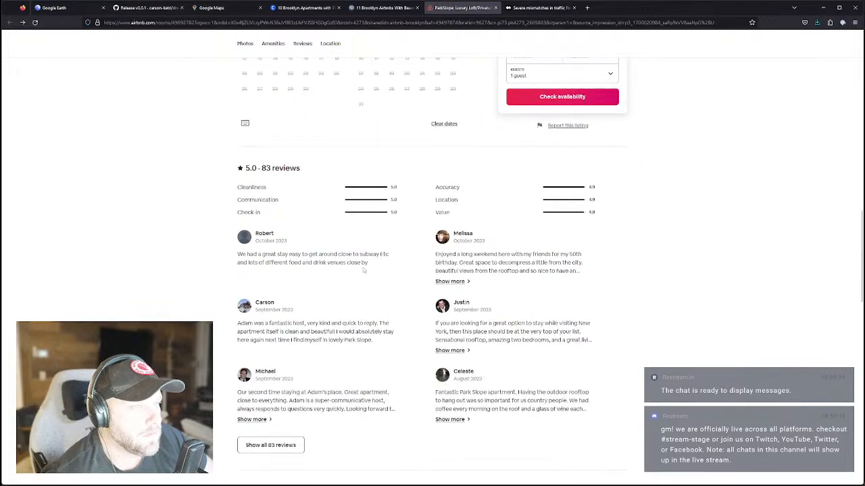
scroll(352, 269, up, 15)
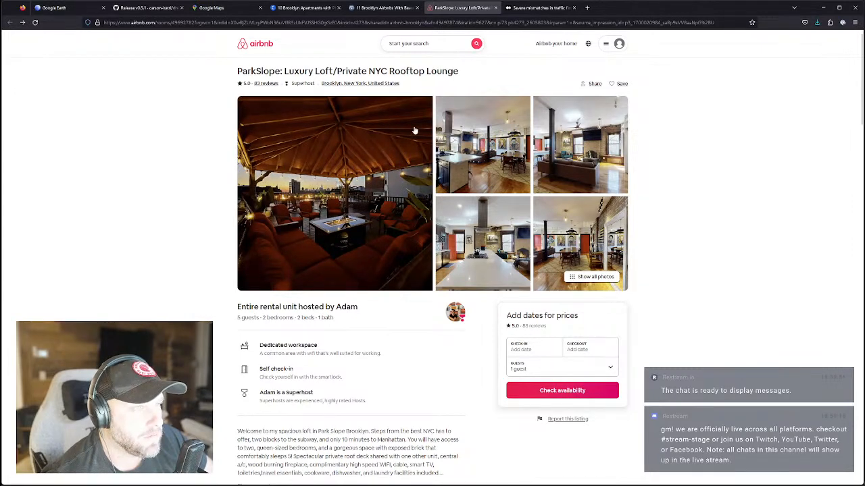
scroll(374, 288, down, 3)
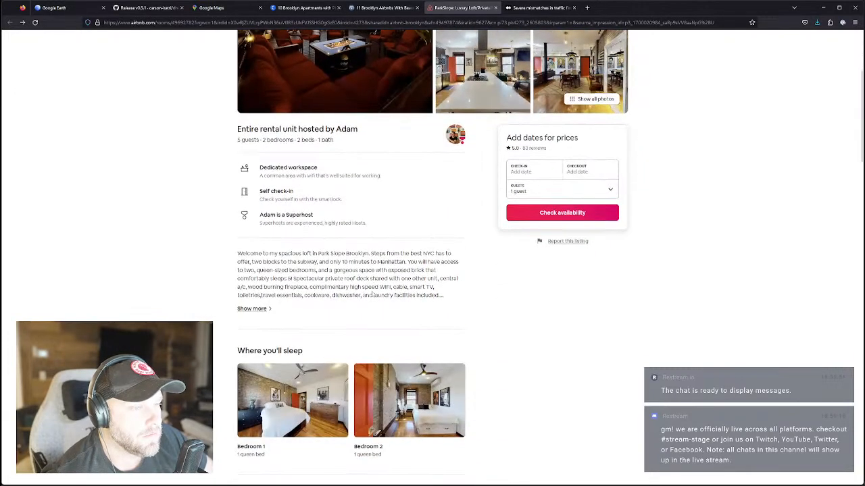
scroll(372, 295, down, 2)
scroll(359, 320, down, 12)
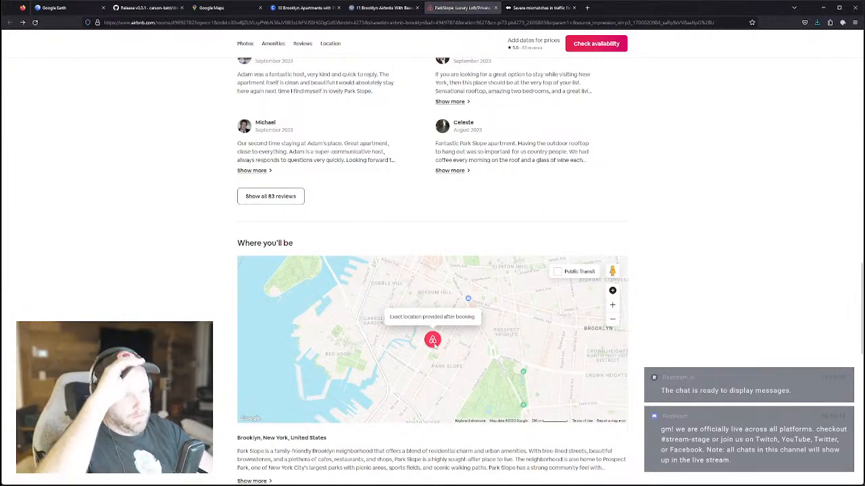
scroll(436, 342, up, 2)
scroll(436, 342, down, 2)
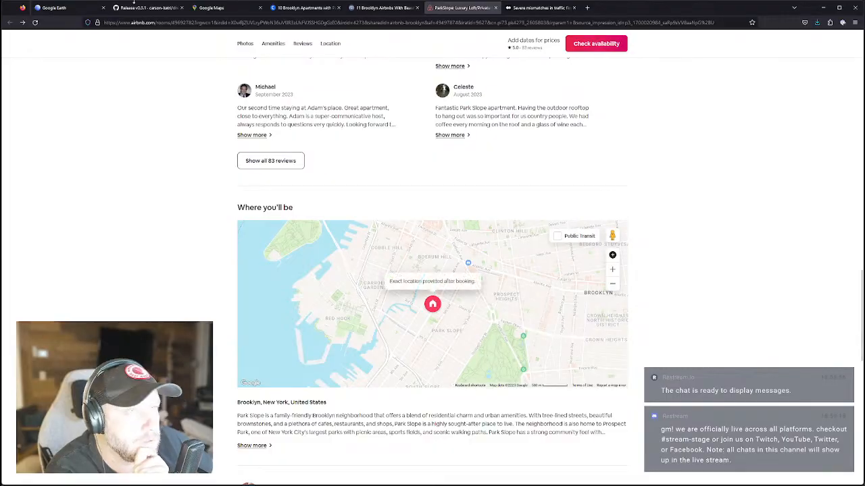
Pan and zoom the Google Maps satellite view to show more of Brooklyn.
click(212, 8)
drag(338, 398, 297, 286)
scroll(324, 271, up, 2)
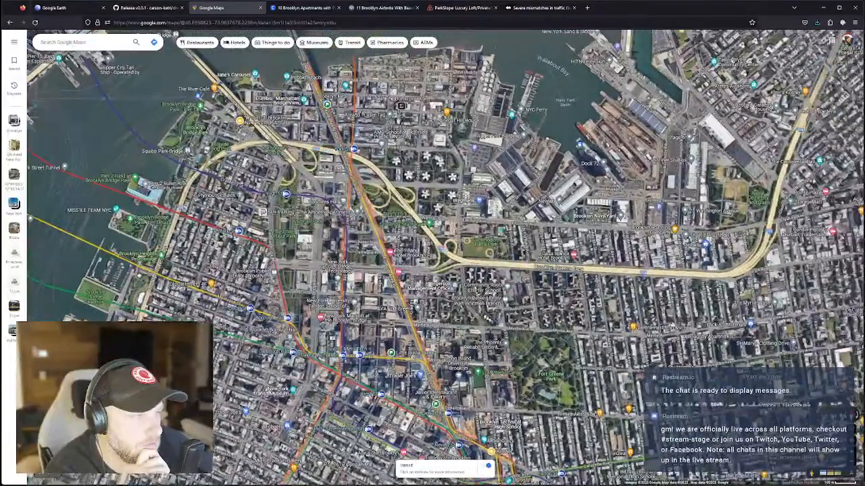
scroll(300, 277, up, 1)
scroll(299, 276, down, 3)
drag(324, 331, 347, 331)
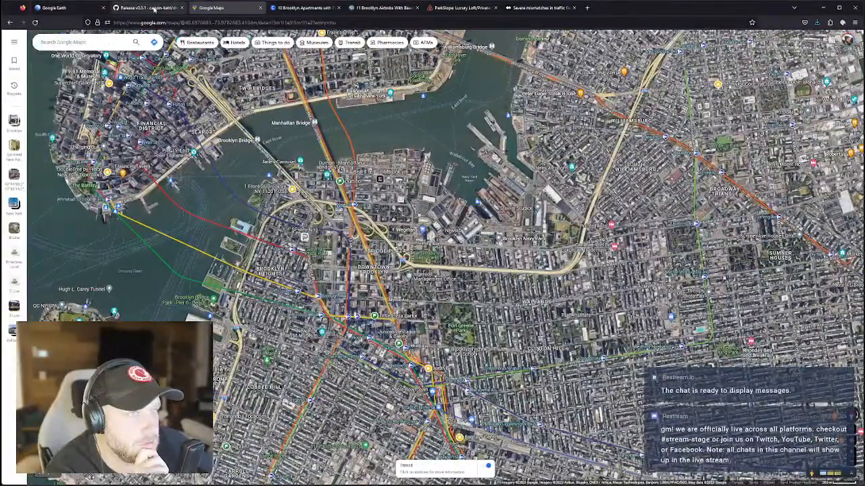
On the Airbnb listing map, turn on Public Transit and zoom in one level.
click(453, 8)
scroll(362, 325, down, 1)
scroll(537, 281, up, 1)
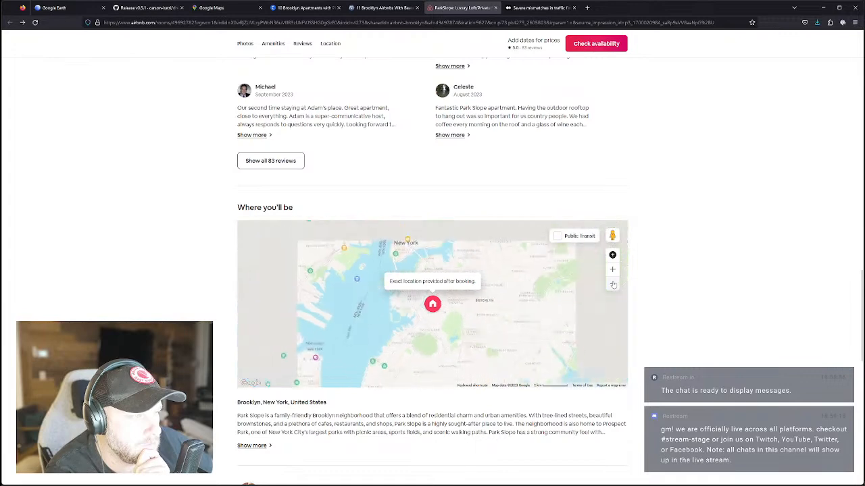
scroll(614, 275, up, 5)
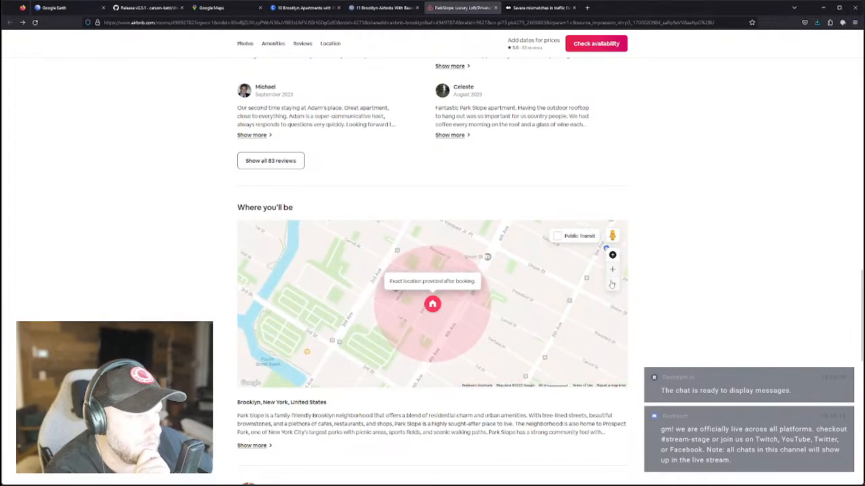
scroll(612, 283, down, 4)
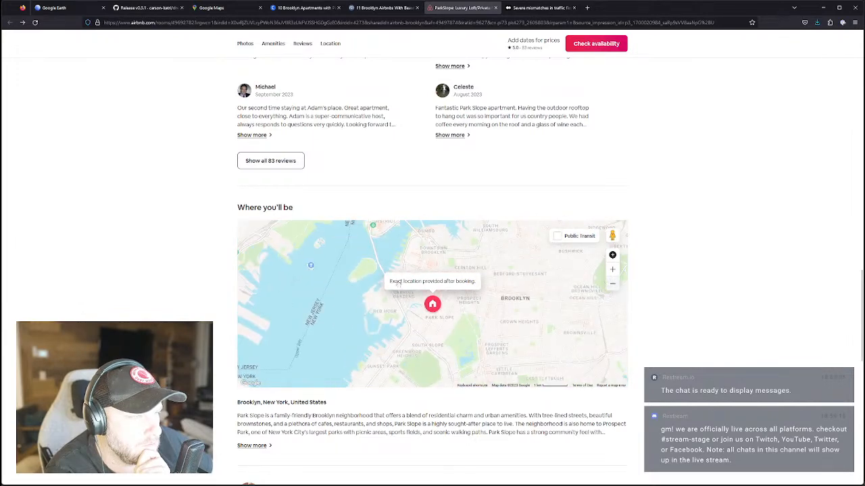
scroll(460, 295, up, 3)
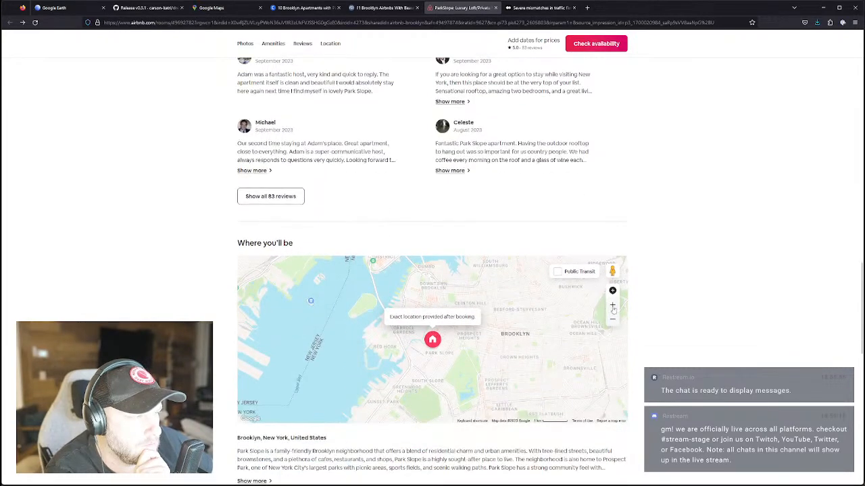
click(557, 272)
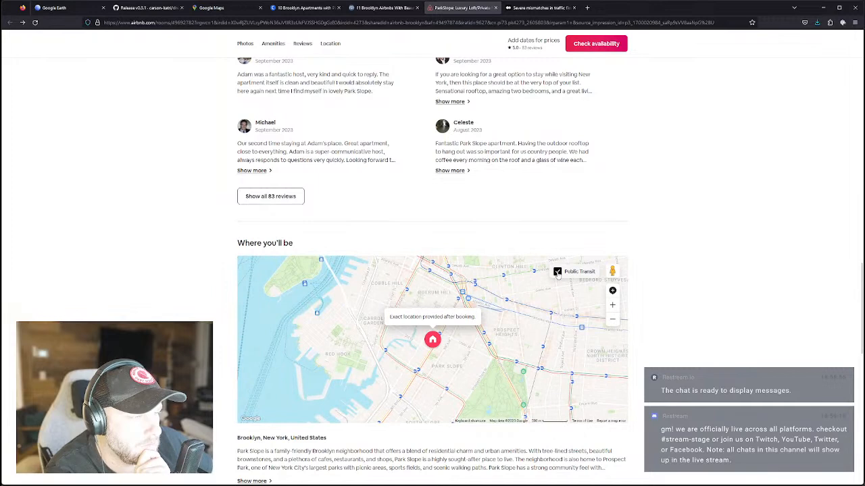
click(613, 306)
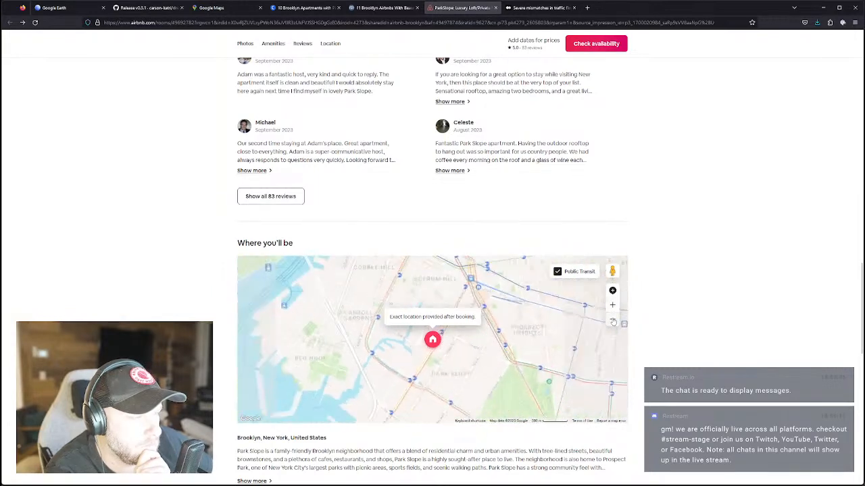
Pan the satellite map over Cobble Hill, Gowanus and Park Slope to Atlantic Terminal and Barclays Center.
click(213, 7)
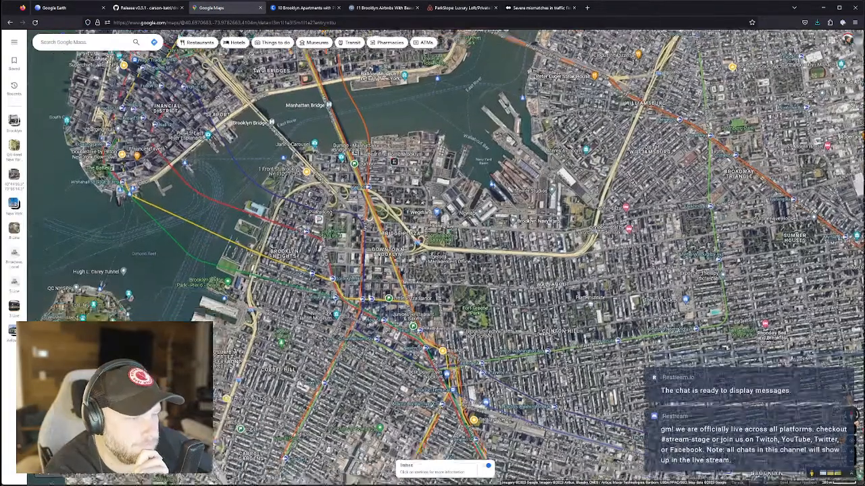
drag(310, 401, 375, 304)
scroll(375, 304, up, 3)
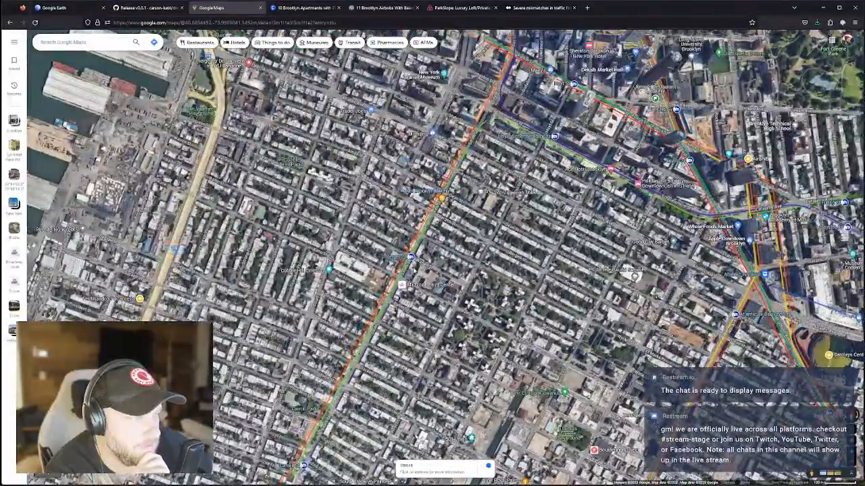
scroll(395, 311, down, 3)
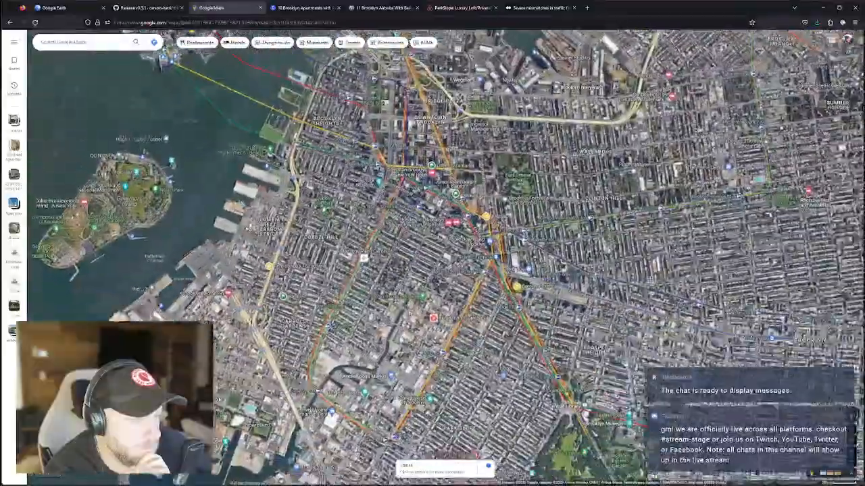
scroll(476, 386, up, 2)
drag(466, 385, 506, 277)
scroll(496, 260, down, 1)
scroll(297, 284, up, 4)
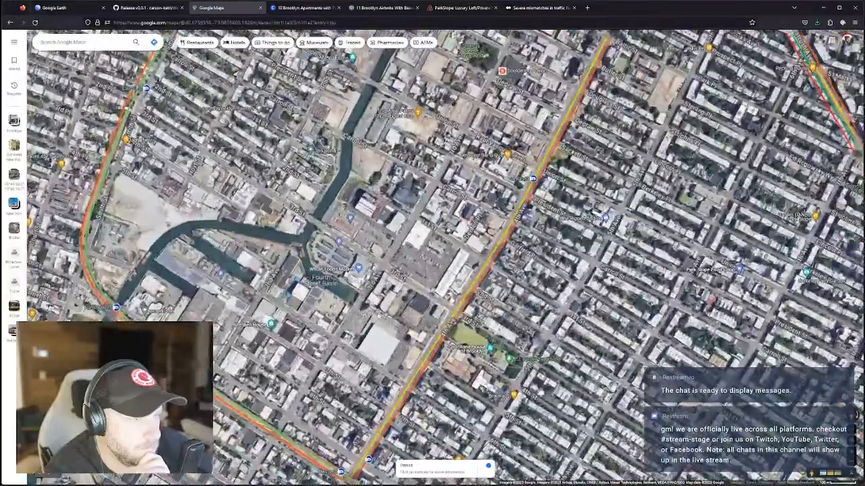
scroll(379, 313, down, 2)
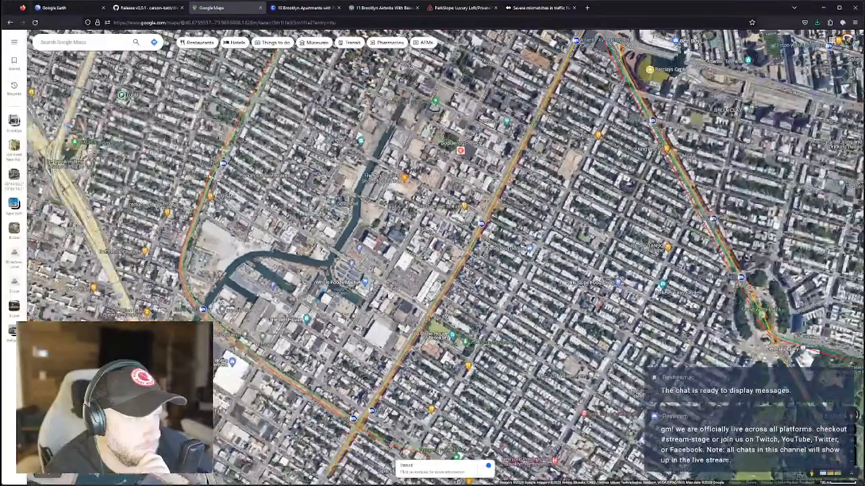
drag(473, 127, 370, 280)
scroll(369, 280, up, 1)
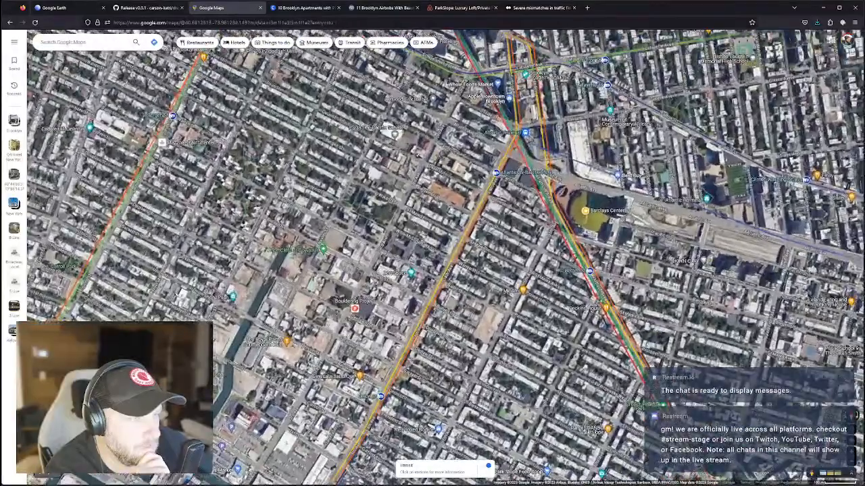
scroll(370, 280, down, 2)
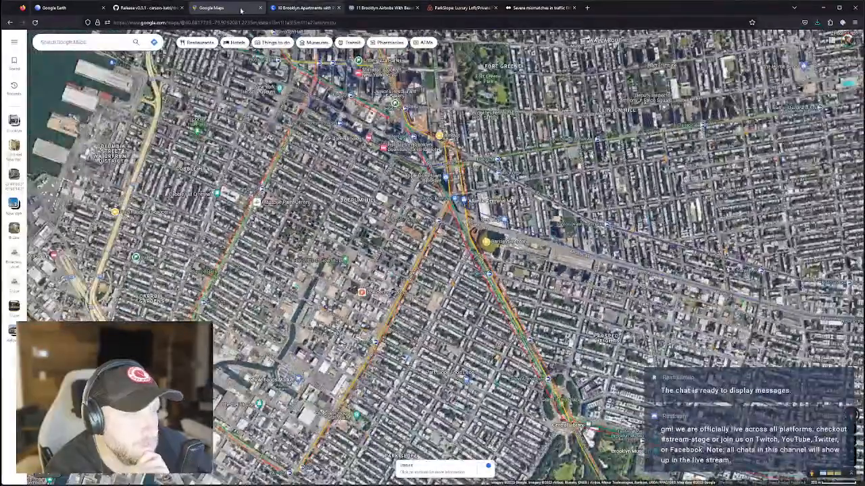
click(452, 8)
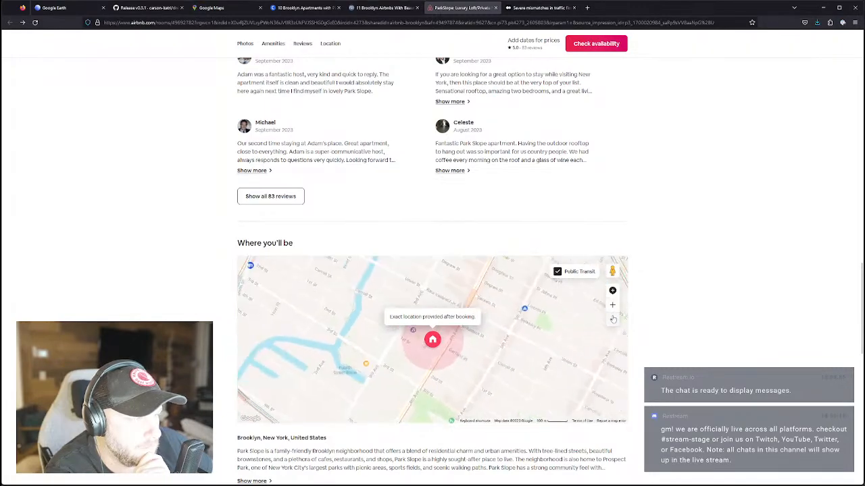
click(222, 9)
Tilt the satellite map into oblique 3D, rotating toward Lower Manhattan and the Downtown Brooklyn skyline.
scroll(369, 325, up, 4)
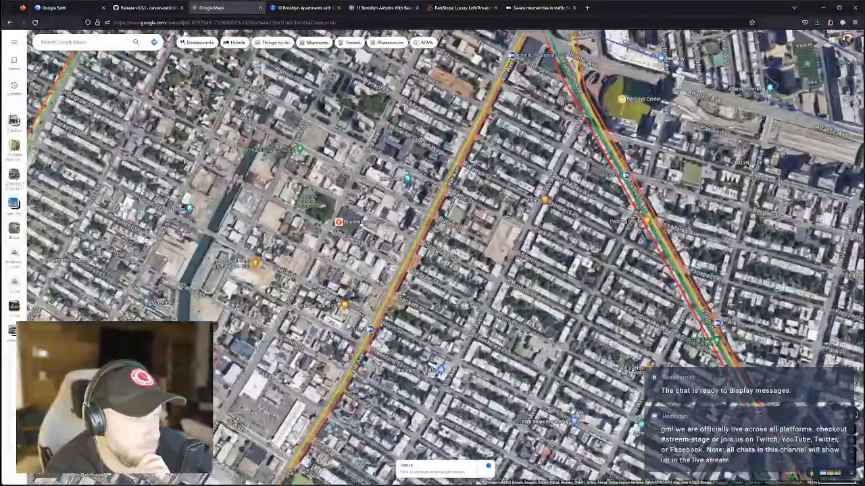
drag(369, 325, 371, 304)
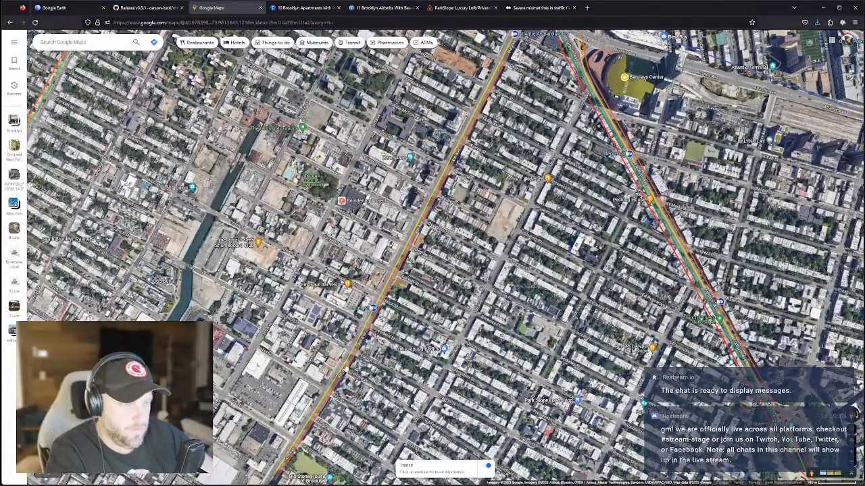
ctrl+drag(345, 368, 359, 111)
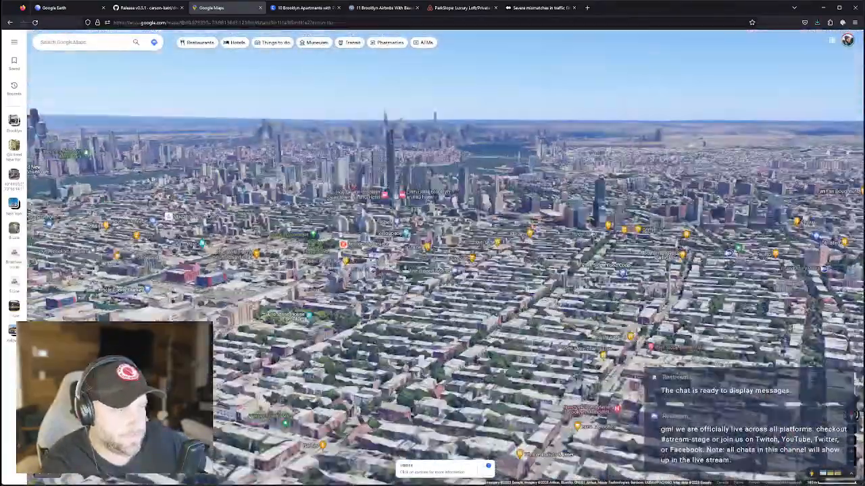
scroll(348, 233, up, 3)
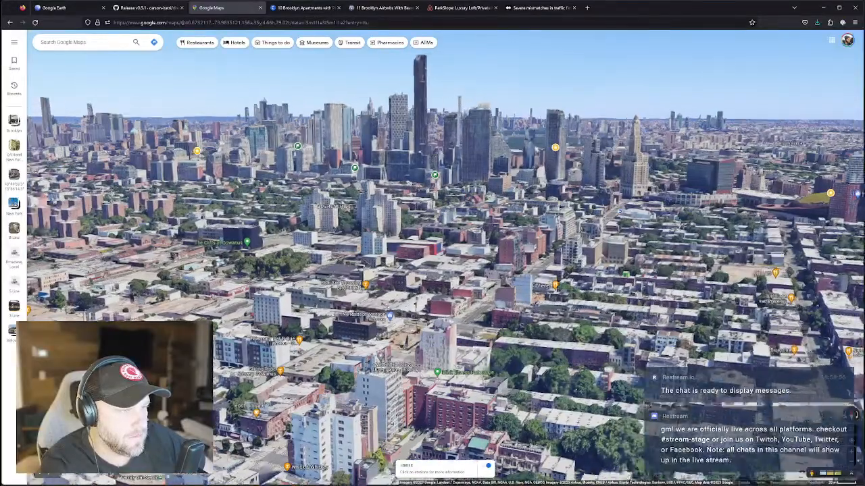
ctrl+drag(393, 306, 346, 312)
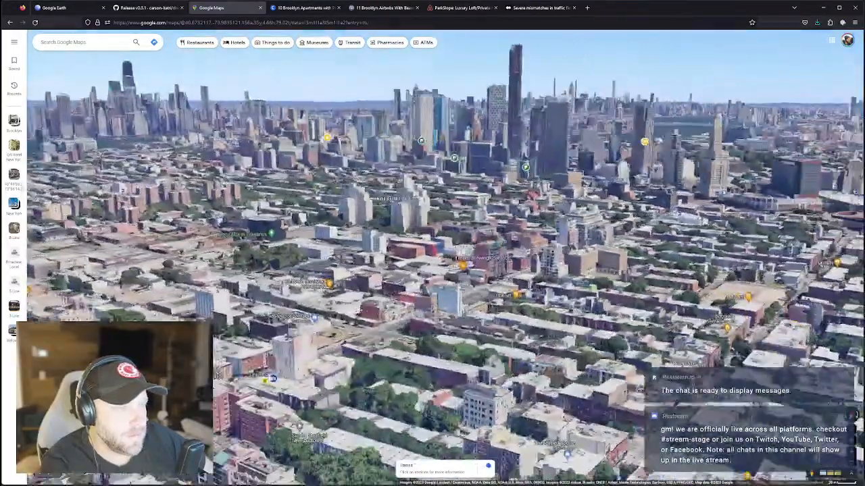
scroll(370, 341, up, 5)
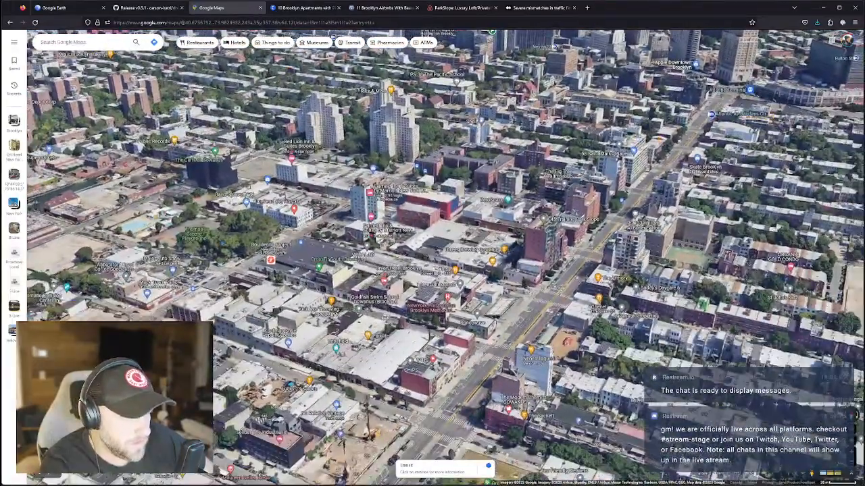
ctrl+drag(370, 341, 352, 331)
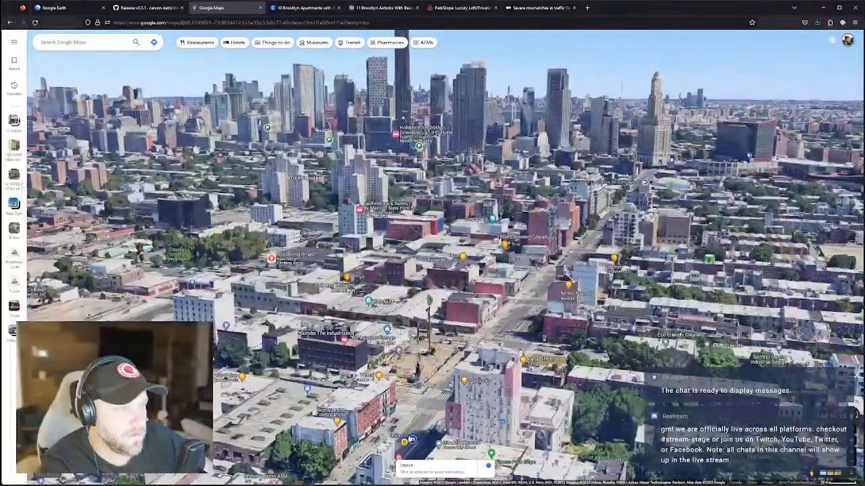
drag(382, 294, 380, 325)
scroll(378, 328, down, 4)
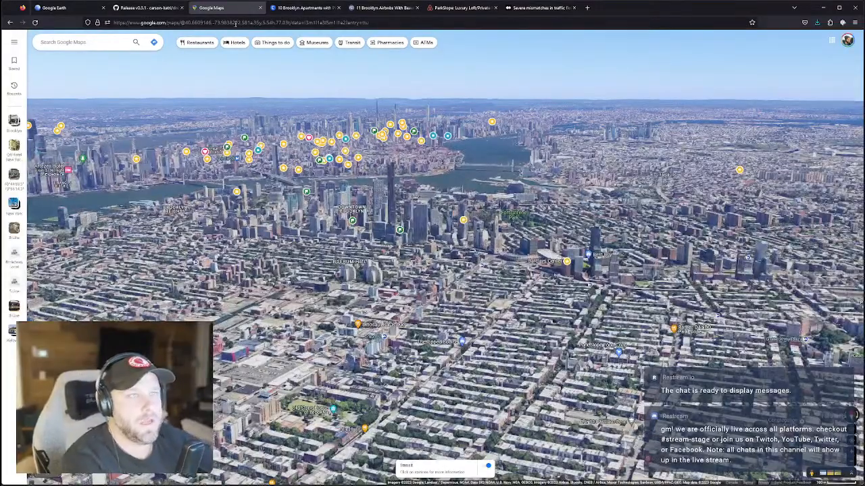
Select Option #2 in The AI City placemark list and use Fly to on it.
click(68, 7)
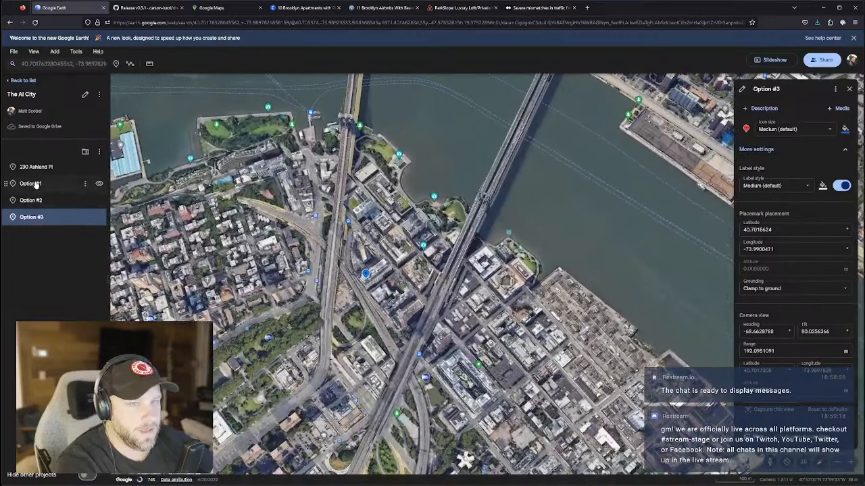
click(37, 184)
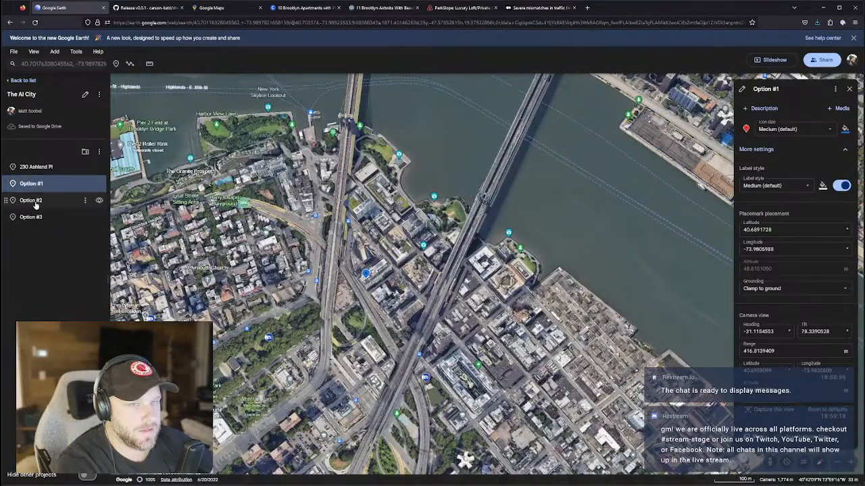
click(36, 203)
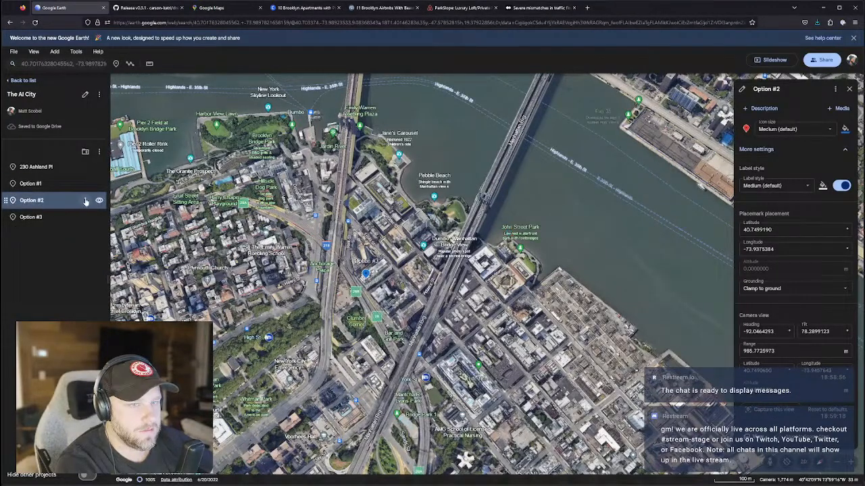
click(96, 218)
click(130, 228)
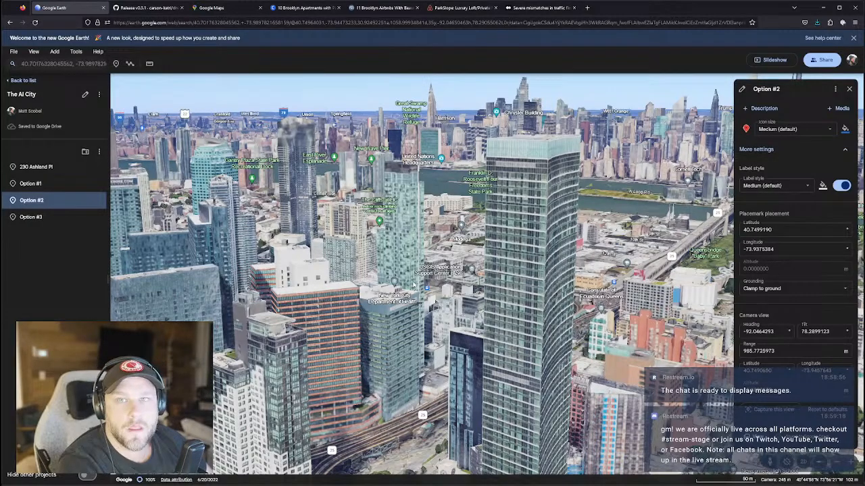
Fly the Google Earth view to the Option #1 placemark over Downtown Brooklyn.
drag(413, 285, 445, 334)
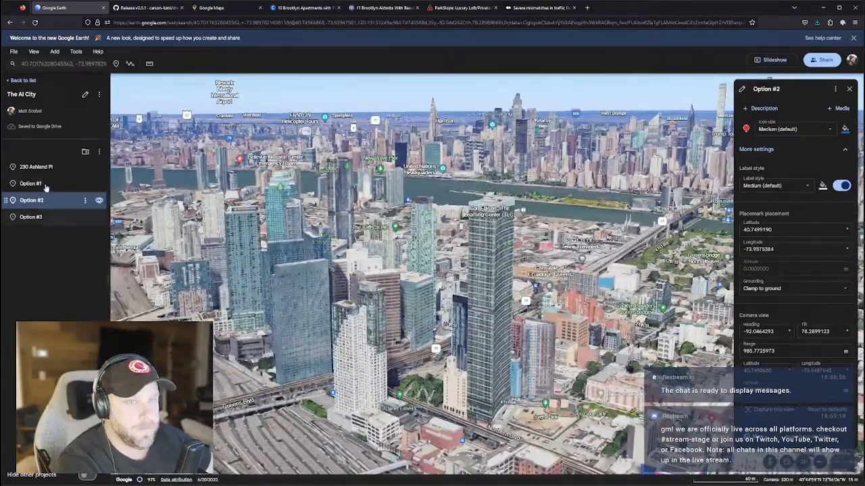
click(41, 184)
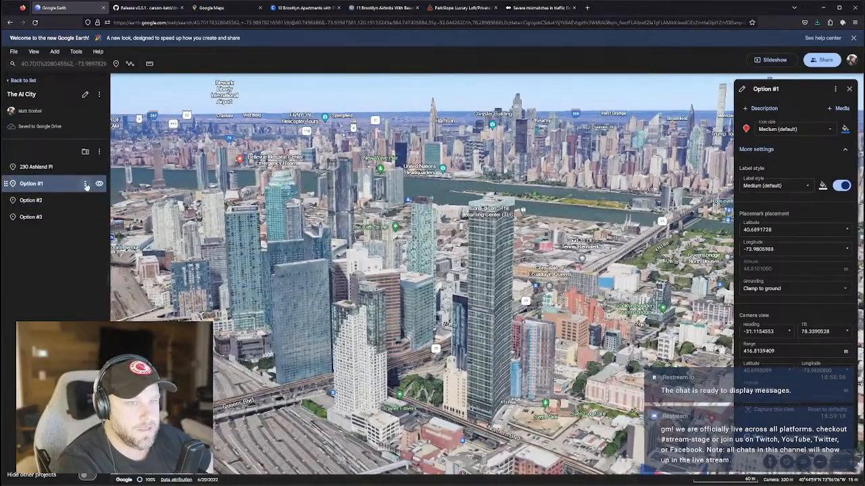
click(86, 183)
click(102, 206)
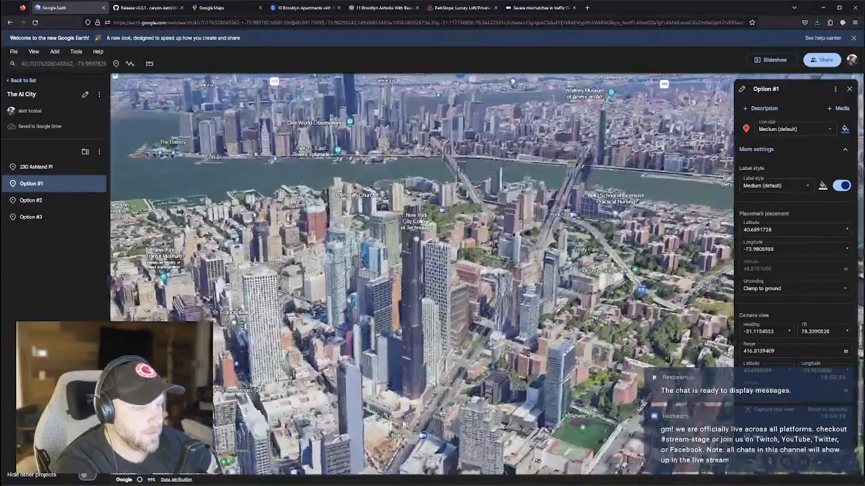
scroll(421, 274, up, 2)
scroll(422, 273, down, 2)
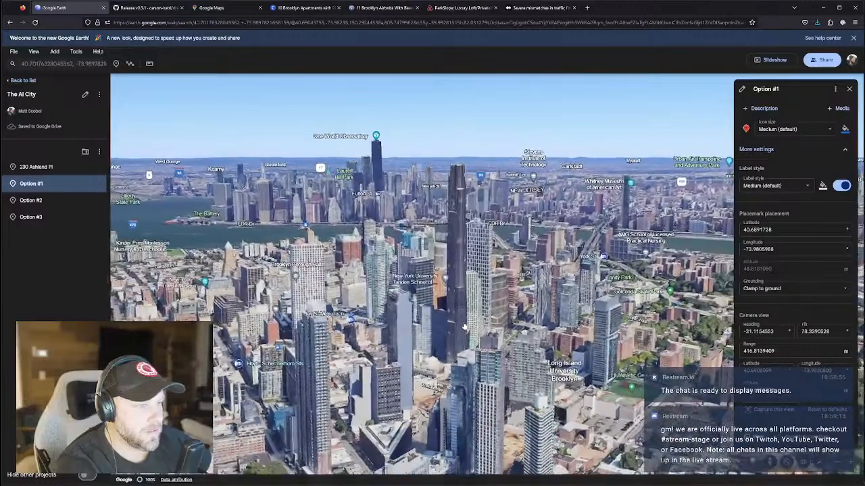
Snip the Brooklyn skyline view and paste it beside the tower photo on the PureRef board.
key(super+shift+s)
drag(130, 77, 710, 154)
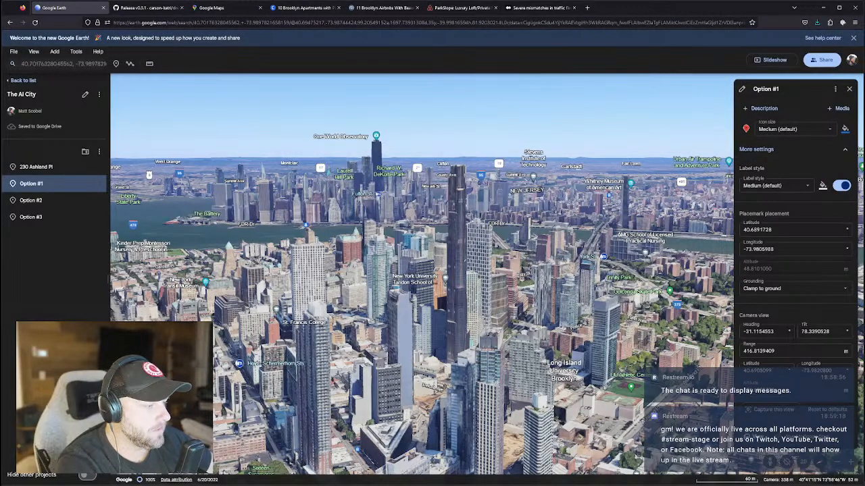
key(alt+Tab)
scroll(589, 386, down, 2)
key(ctrl+v)
middle_drag(625, 390, 538, 390)
scroll(539, 391, up, 4)
scroll(539, 390, up, 2)
drag(540, 391, 583, 458)
middle_drag(582, 458, 346, 415)
drag(326, 421, 771, 224)
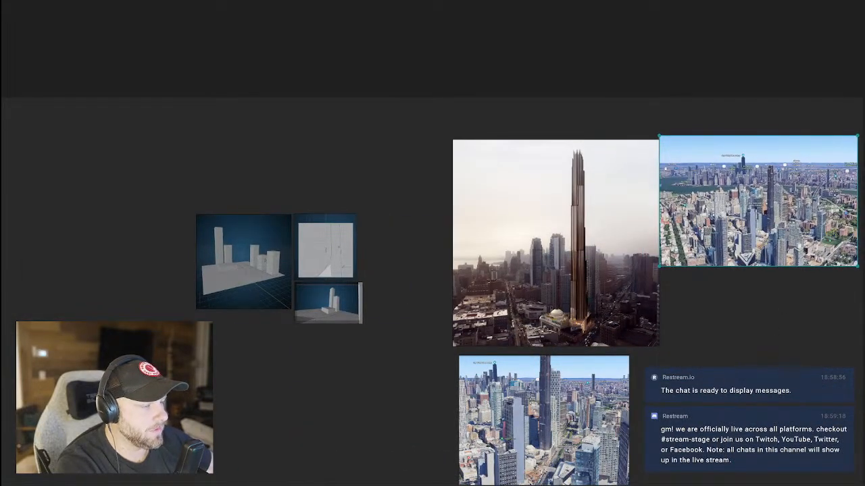
key(alt+Tab)
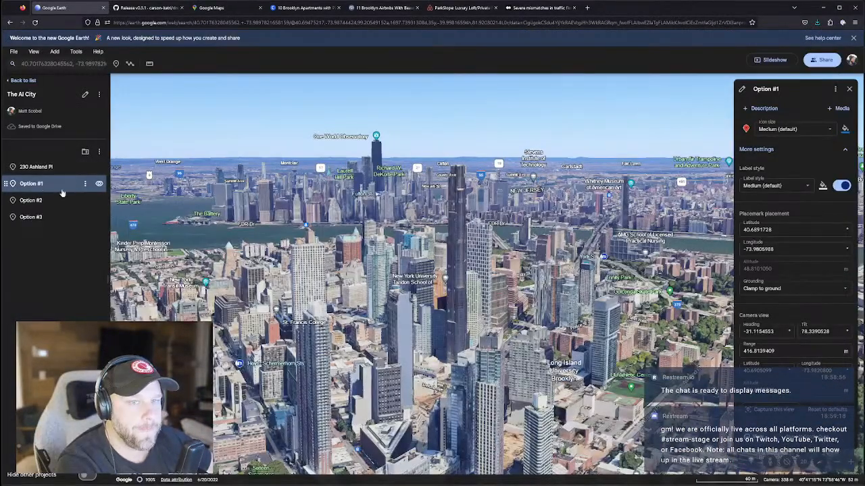
Update Option #1's saved camera view to the current view, then bring up Blender.
click(85, 184)
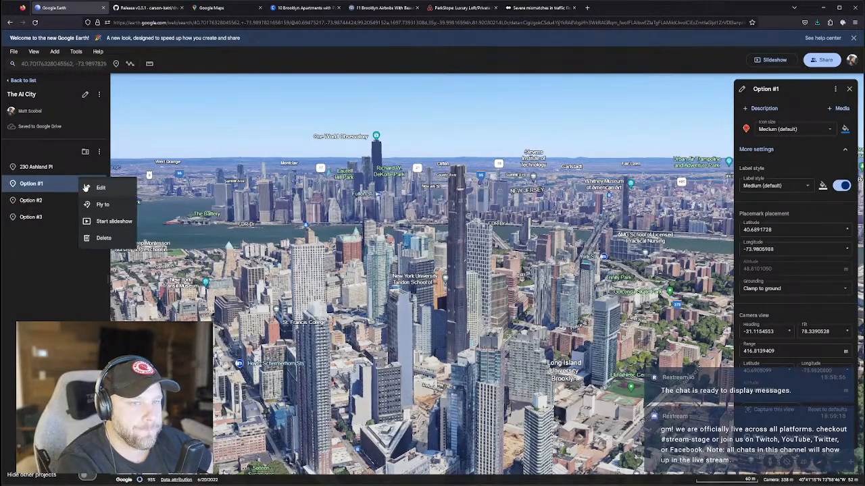
click(41, 262)
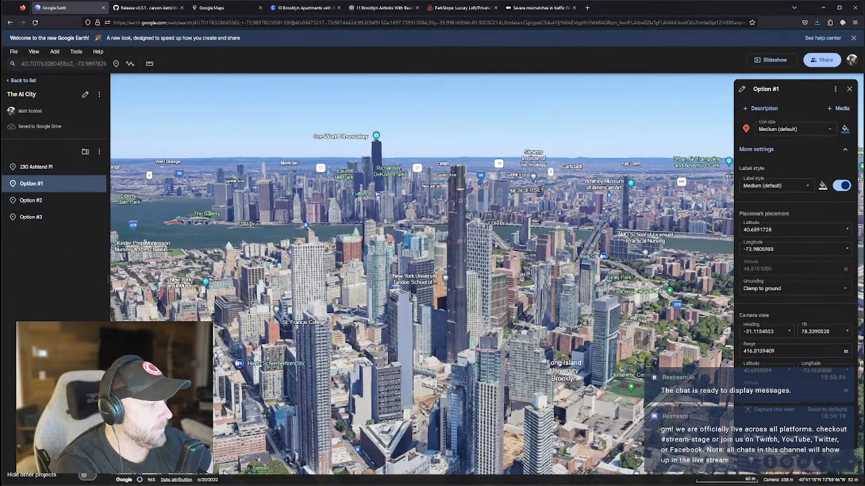
click(772, 410)
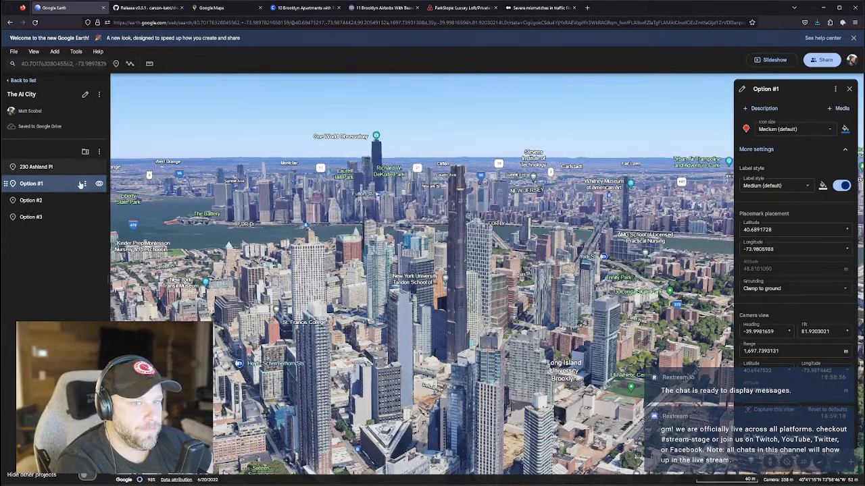
click(86, 185)
click(60, 261)
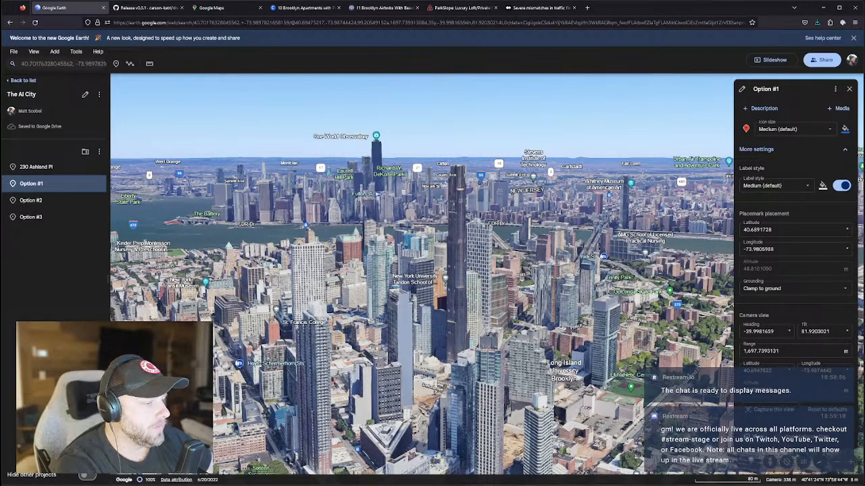
mouse_move(660, 482)
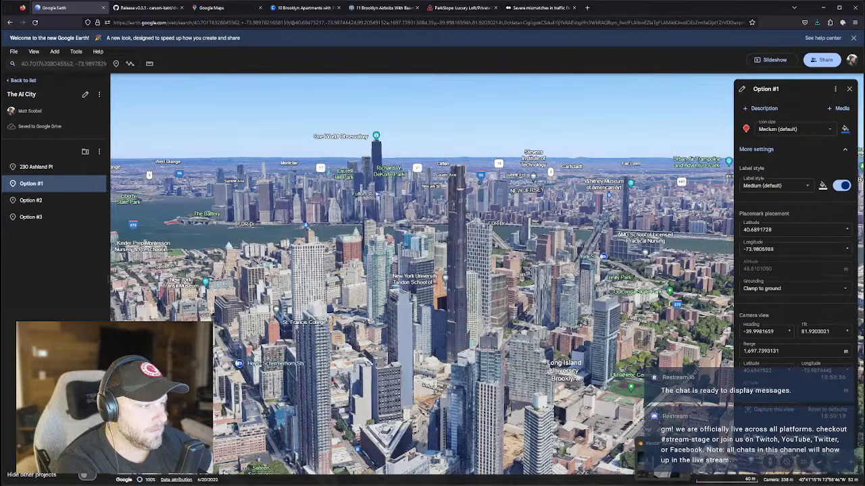
click(660, 460)
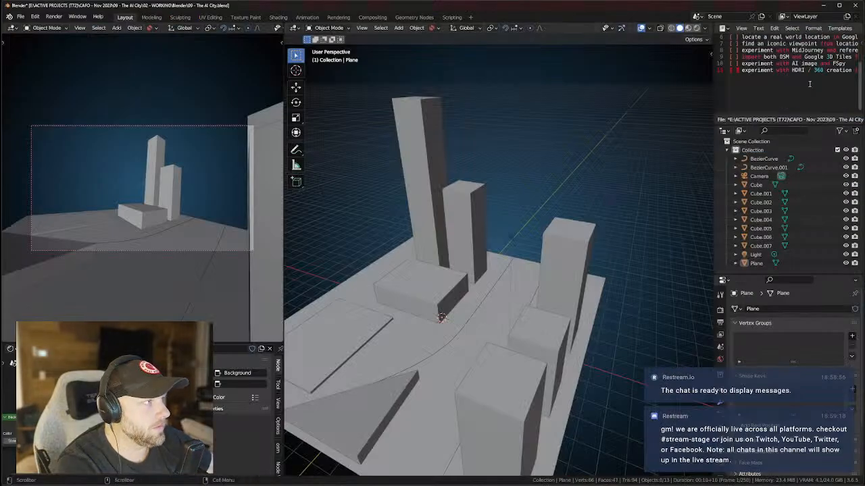
Mark the blockout and real-world location checklist items with an x, then return to Google Earth.
scroll(816, 71, up, 2)
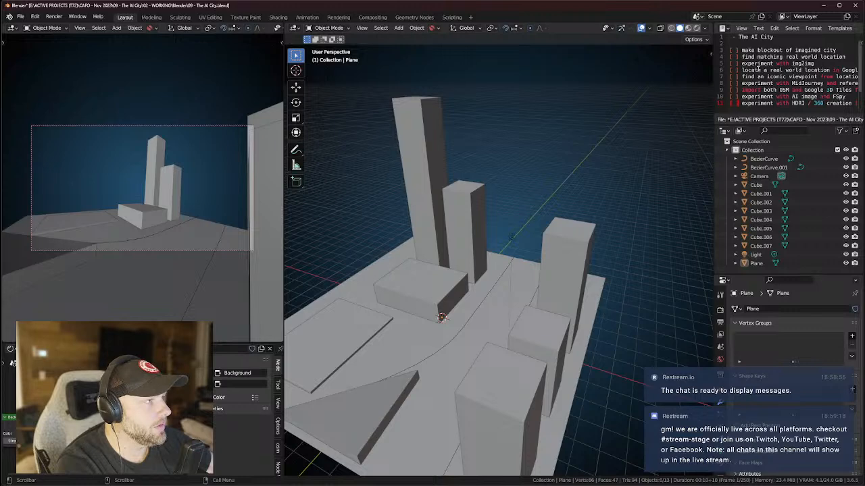
middle_drag(812, 70, 788, 68)
click(739, 50)
text(x)
click(740, 70)
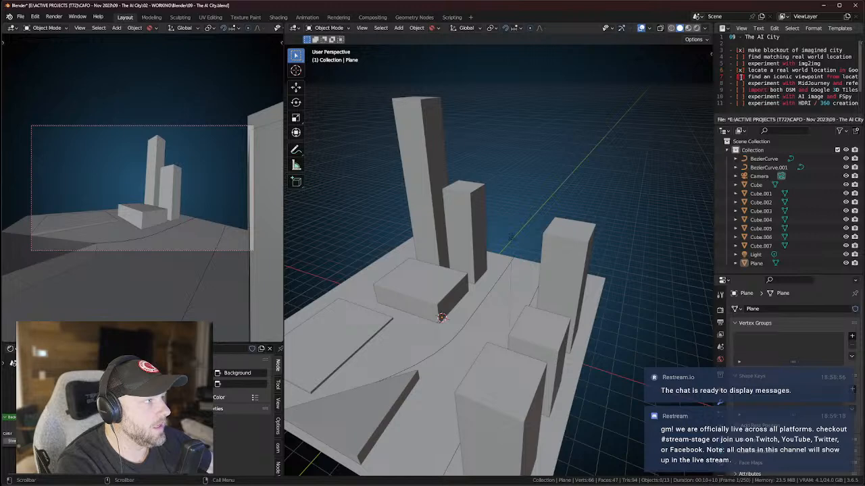
middle_drag(741, 73, 792, 94)
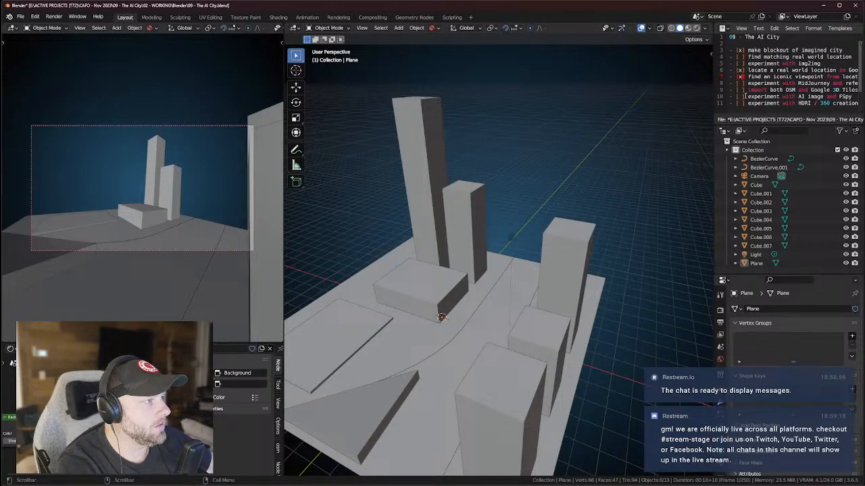
click(616, 460)
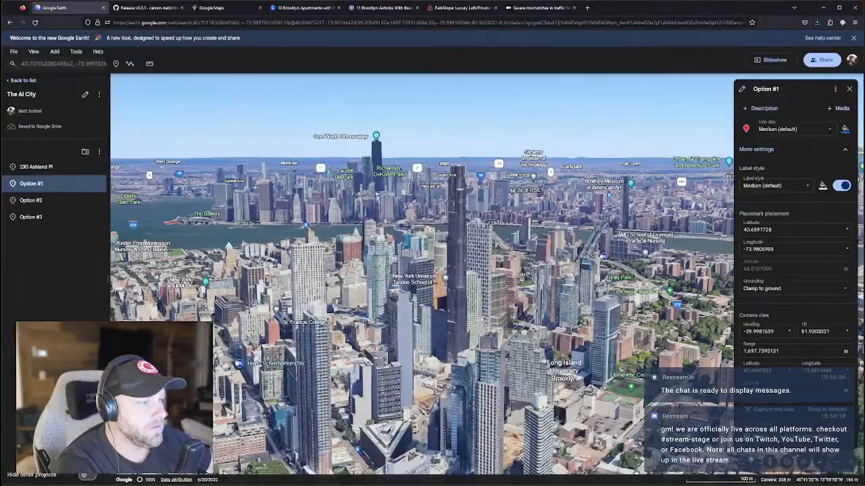
Orbit and zoom in over Long Island University and DeKalb Av beside the tall tower.
middle_drag(494, 345, 518, 313)
scroll(519, 313, up, 3)
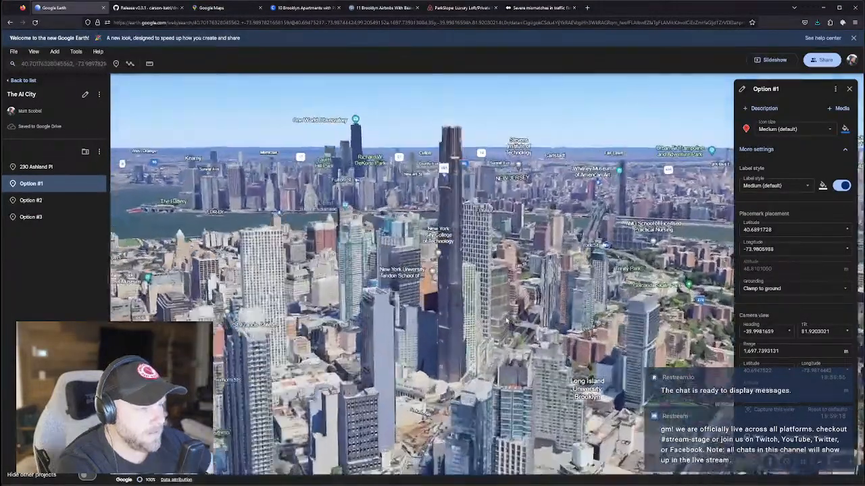
scroll(517, 312, up, 3)
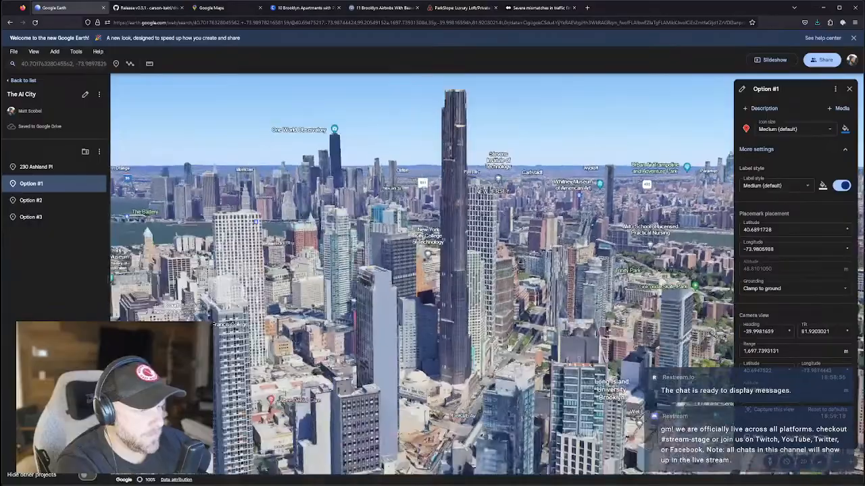
middle_drag(505, 420, 494, 410)
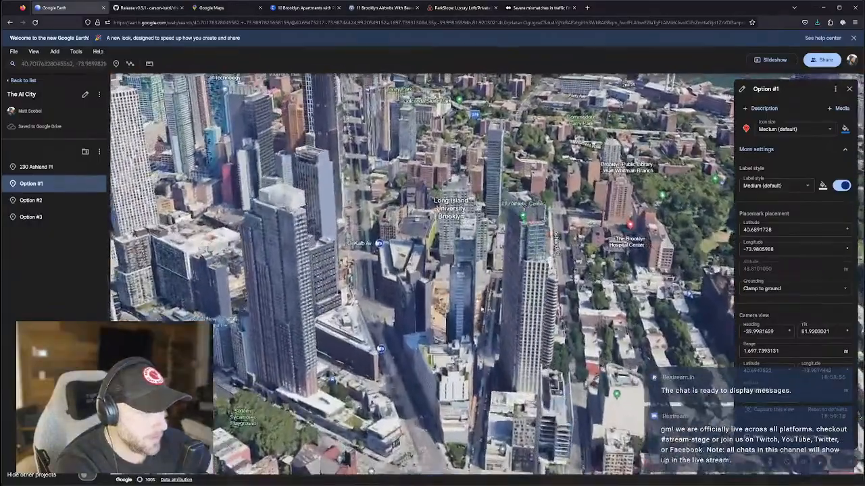
scroll(454, 320, up, 3)
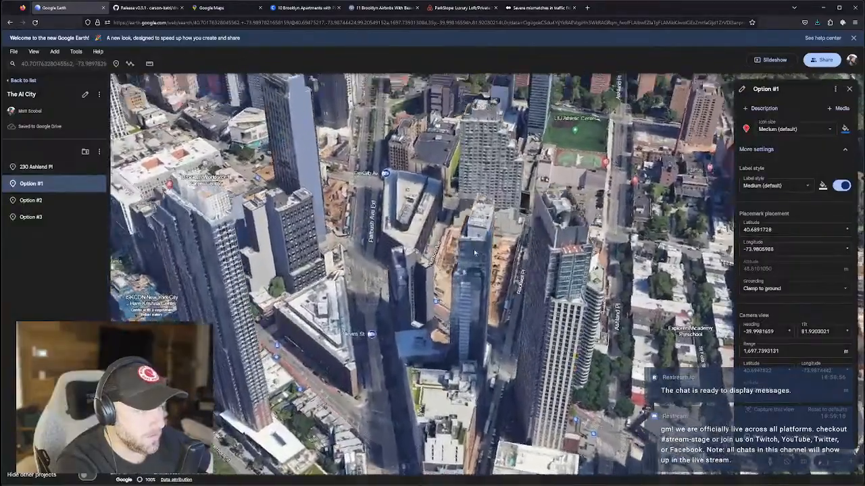
middle_drag(474, 253, 462, 267)
scroll(414, 287, up, 2)
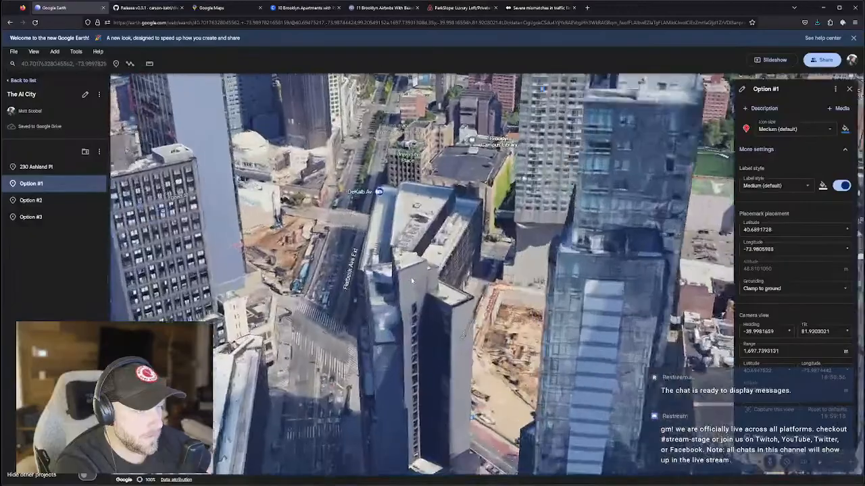
scroll(403, 293, up, 2)
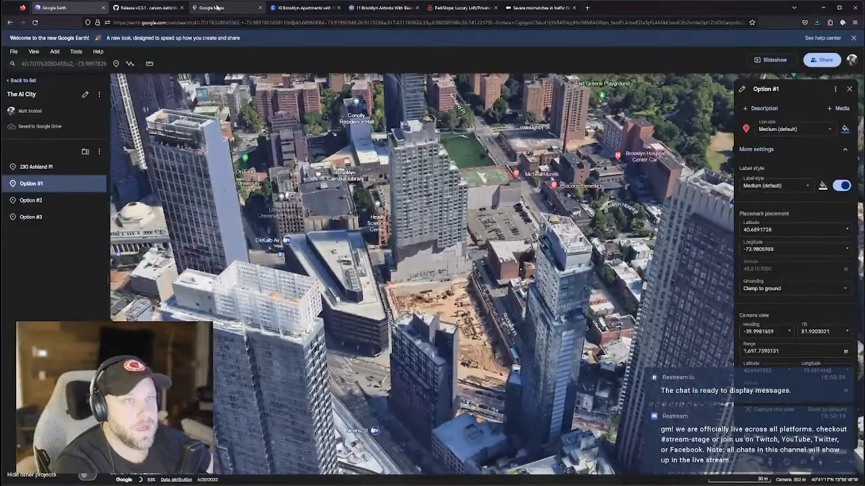
Move and rotate the Google Maps 3D view toward Lower Manhattan, then zoom into Downtown Brooklyn.
click(219, 8)
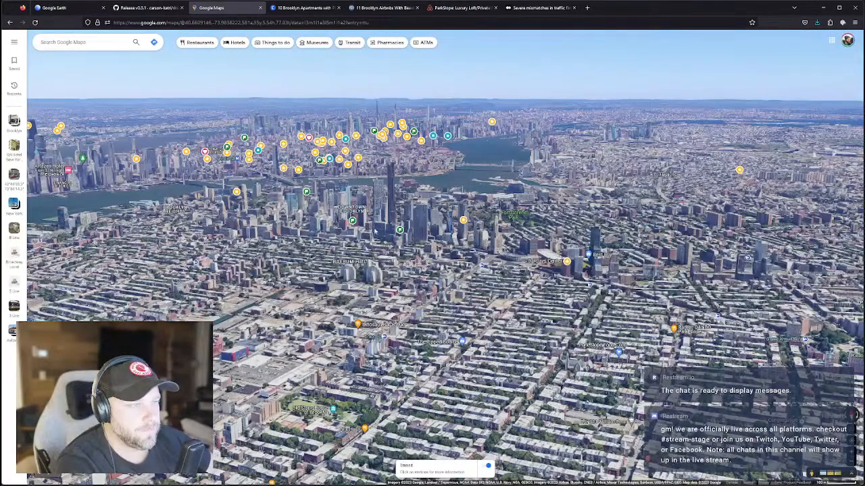
drag(414, 168, 445, 222)
ctrl+drag(240, 358, 226, 341)
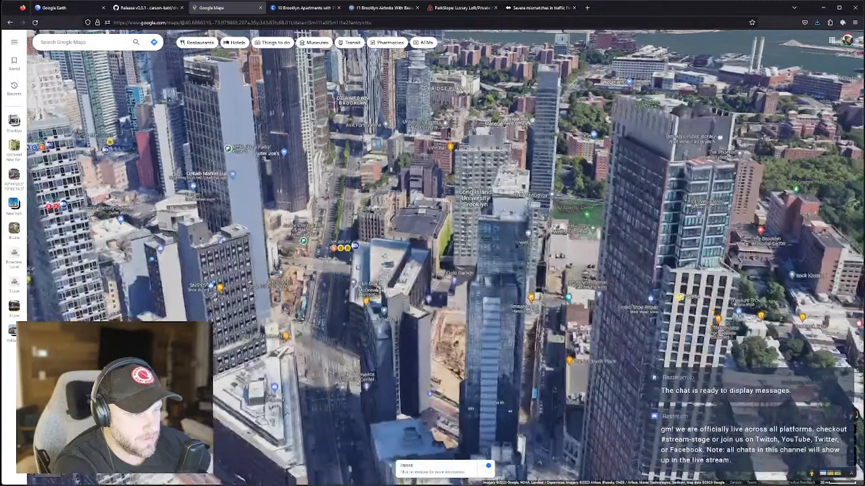
scroll(379, 291, up, 3)
Open the 1 Flatbush place details, select its name, and move the map along Flatbush Avenue.
click(393, 308)
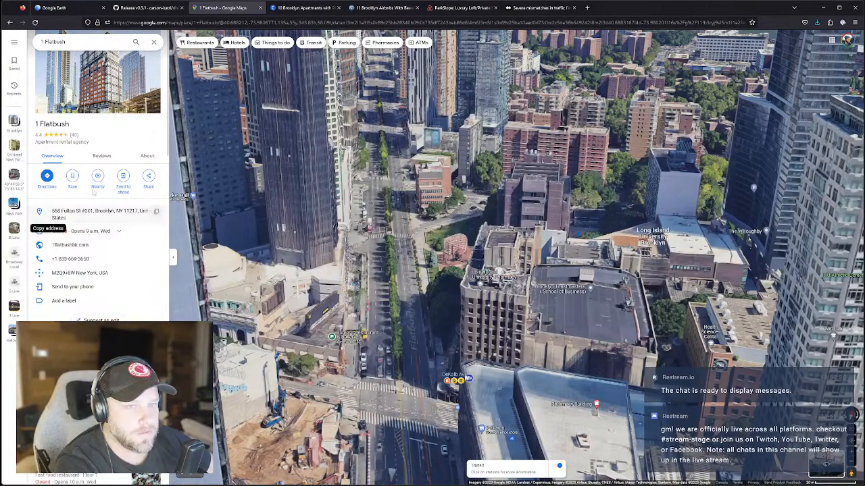
drag(69, 124, 35, 125)
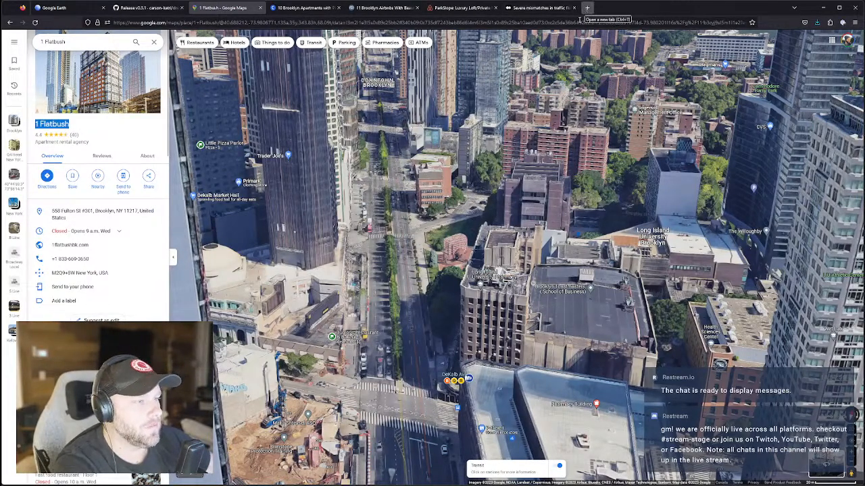
drag(409, 368, 408, 279)
scroll(408, 280, down, 2)
mouse_move(499, 269)
mouse_down()
mouse_move(495, 295)
mouse_move(469, 331)
mouse_move(486, 270)
mouse_up()
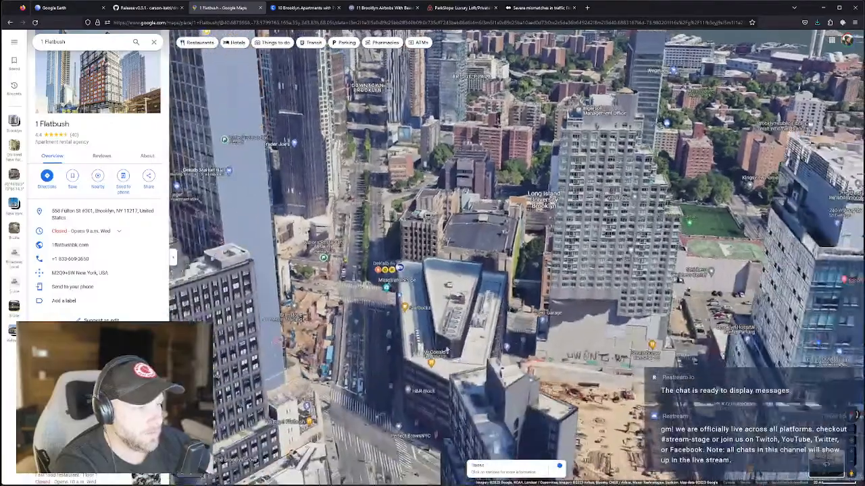
scroll(436, 328, up, 1)
scroll(437, 331, down, 2)
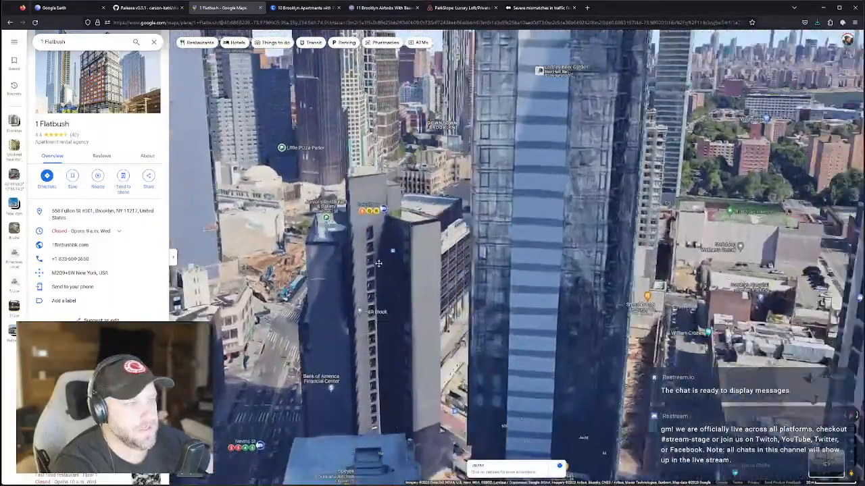
Orbit and zoom the 3D view toward DeKalb Av, glance at the other tabs, then return to the map.
drag(379, 263, 406, 327)
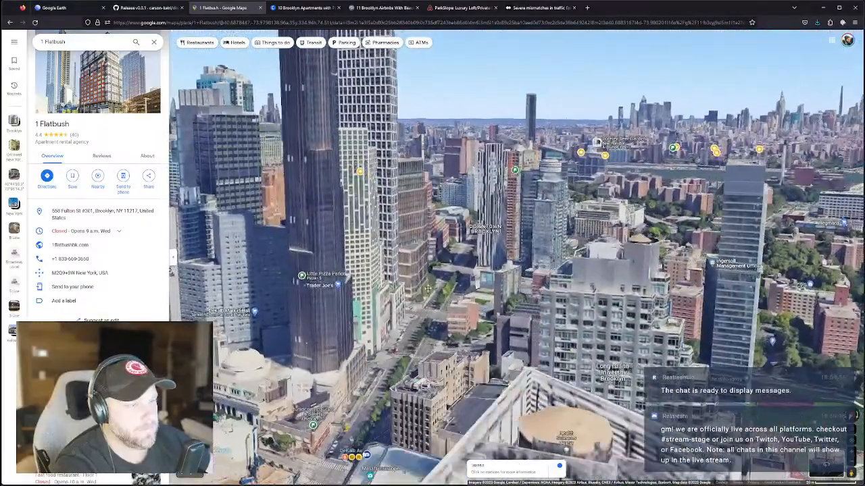
scroll(428, 299, down, 3)
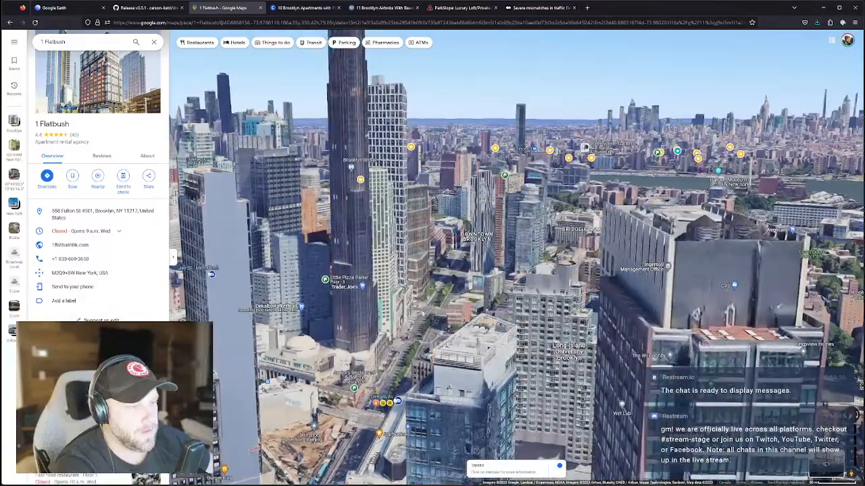
drag(425, 311, 454, 331)
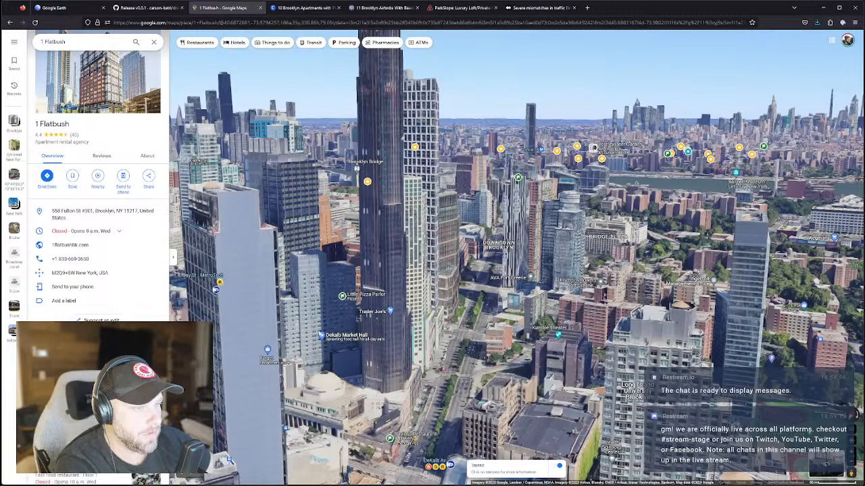
ctrl+drag(362, 444, 360, 426)
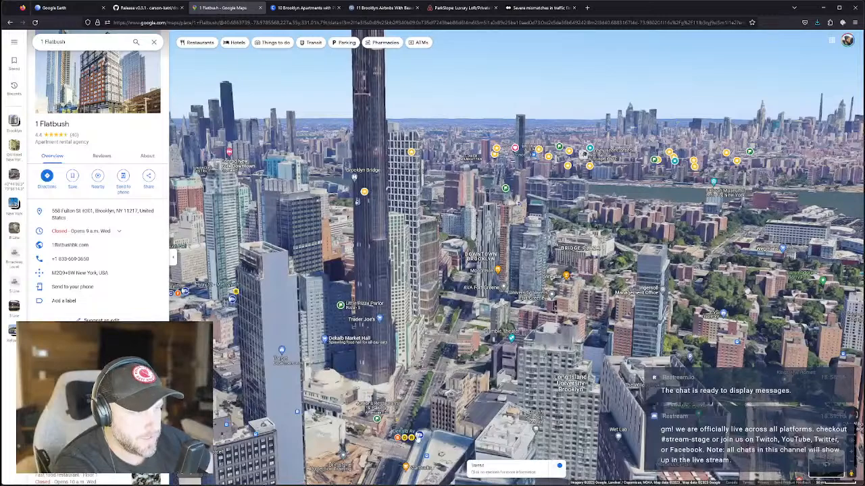
drag(389, 410, 395, 403)
scroll(405, 425, up, 1)
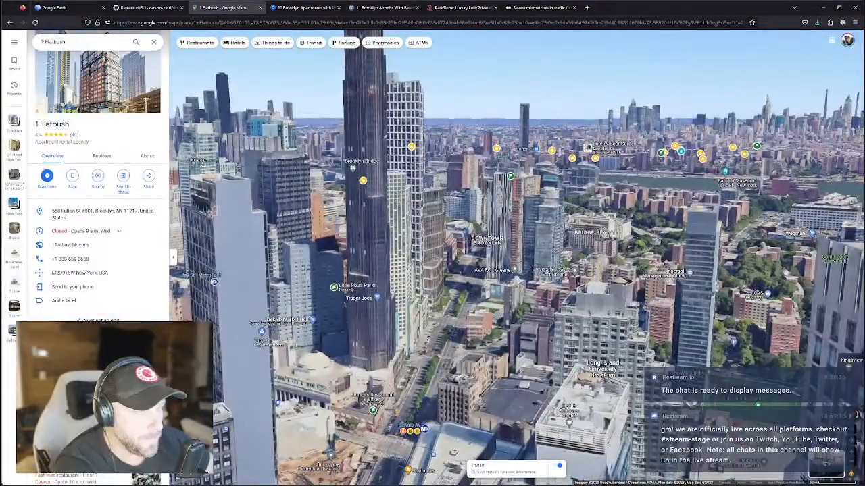
click(537, 7)
click(462, 7)
click(381, 9)
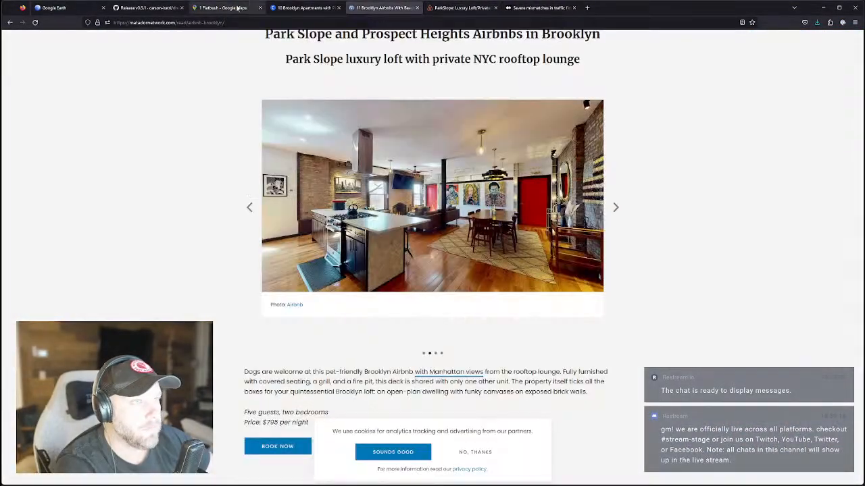
click(203, 8)
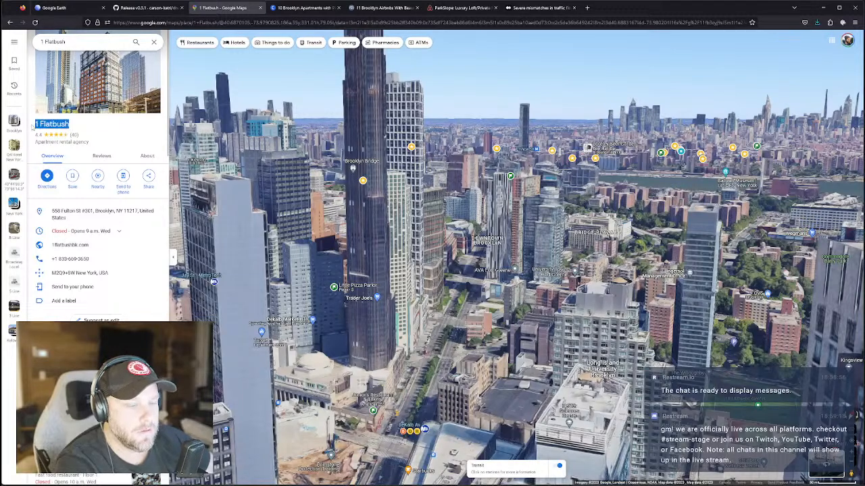
Search the web in a new tab for 'views from 1 flatbush brooklyn'.
click(587, 8)
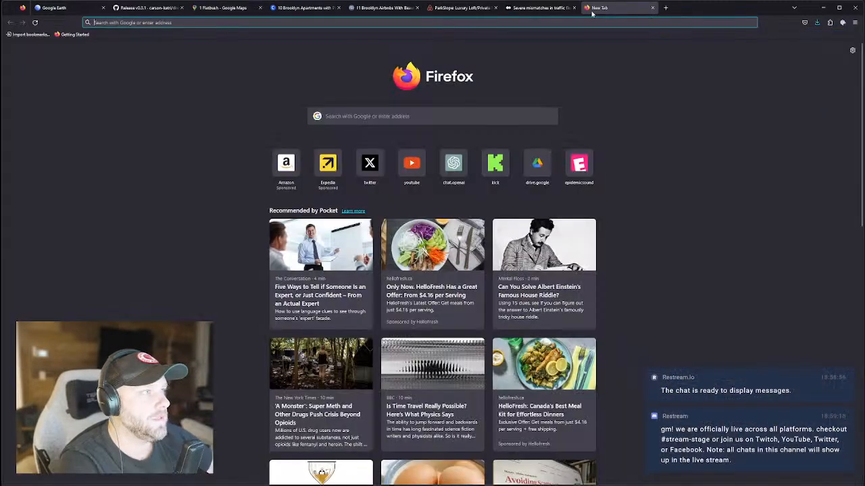
text(views from 1 flatbush)
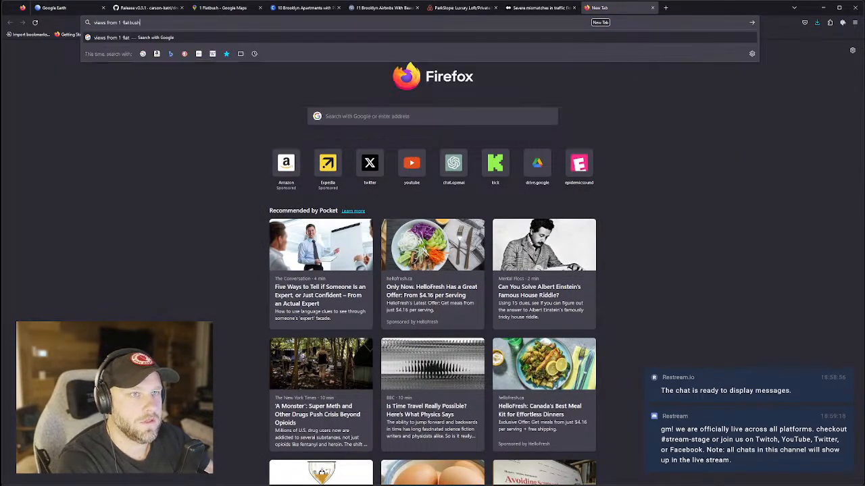
text( brooklyn)
key(Return)
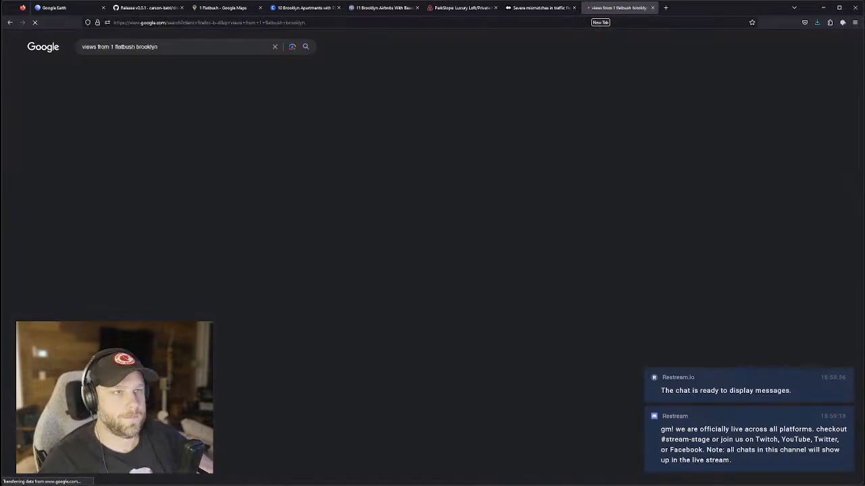
Open the 1flatbushbk.com site and browse its Gallery of apartment photos.
click(252, 114)
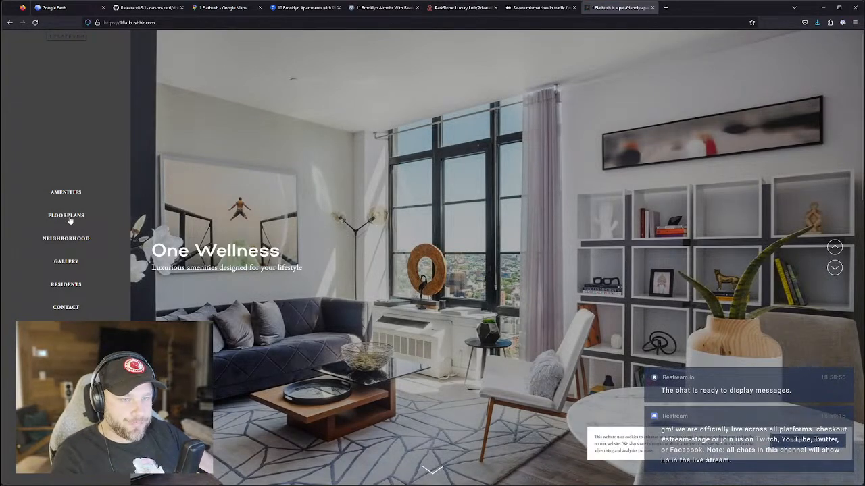
click(66, 262)
scroll(399, 298, down, 10)
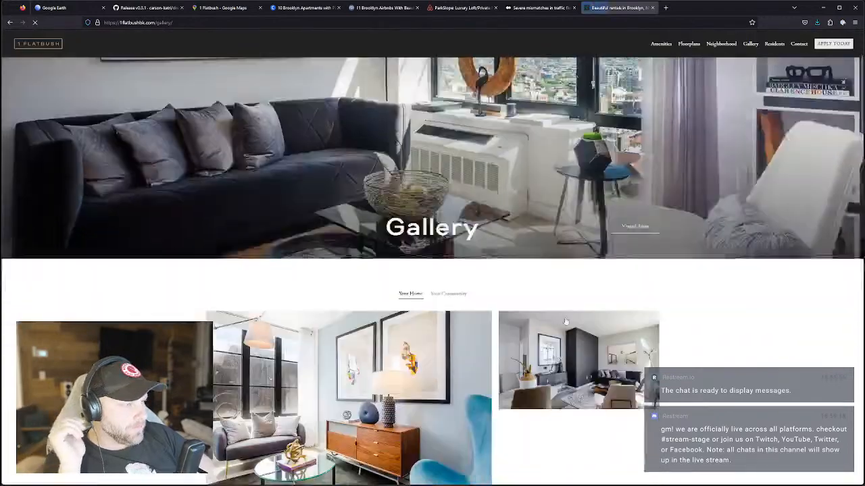
scroll(404, 311, down, 10)
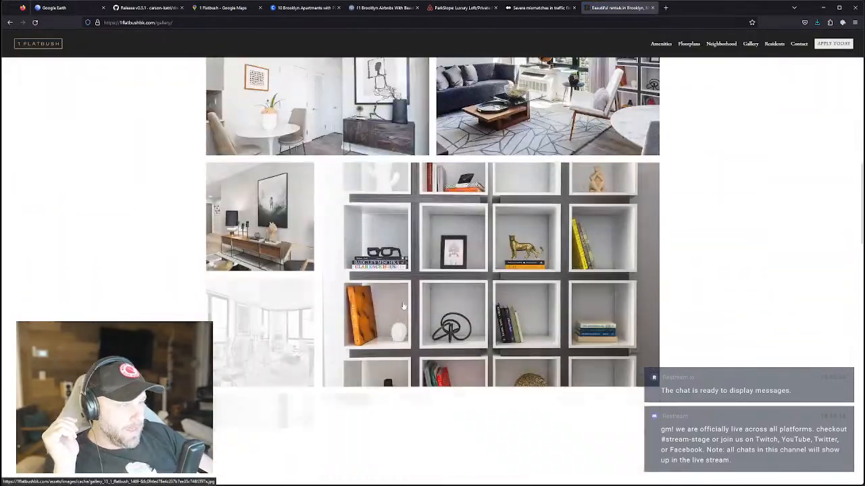
scroll(403, 303, down, 10)
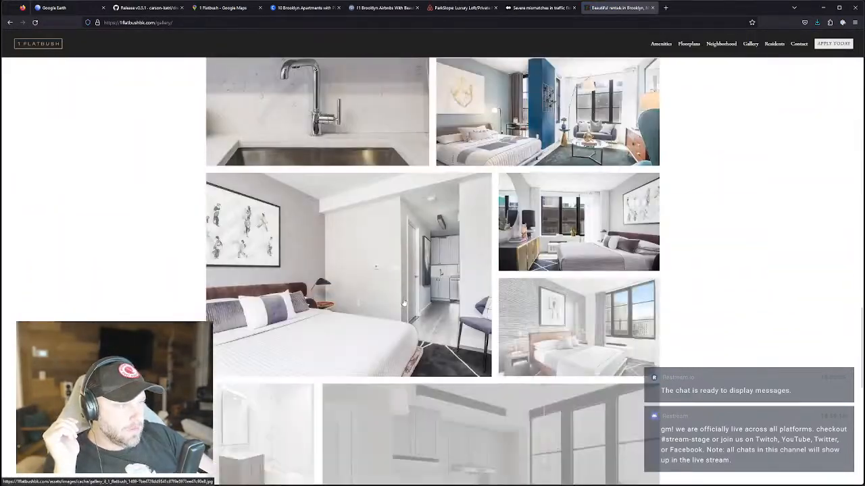
scroll(403, 301, down, 2)
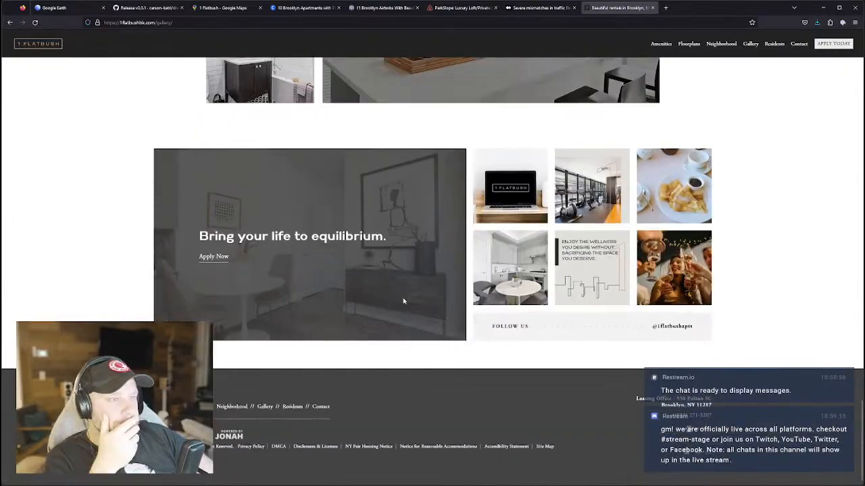
scroll(329, 332, up, 20)
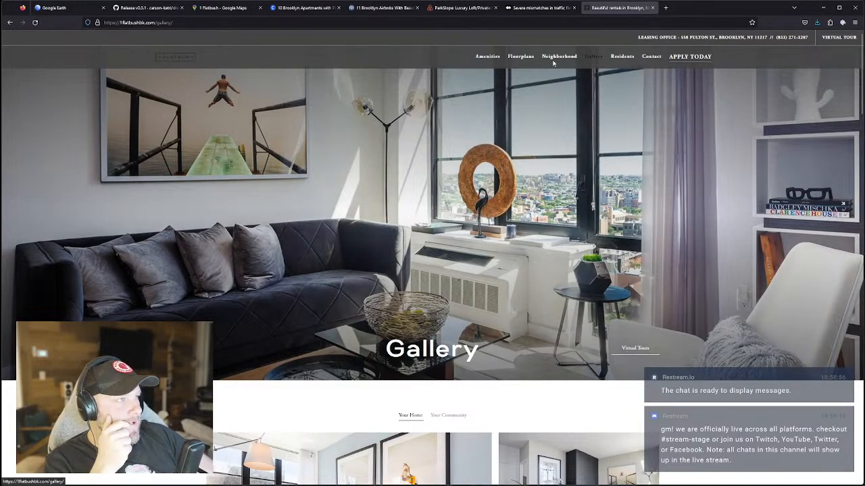
View the S13 studio floor plan on the Floorplans page, then close it.
click(517, 56)
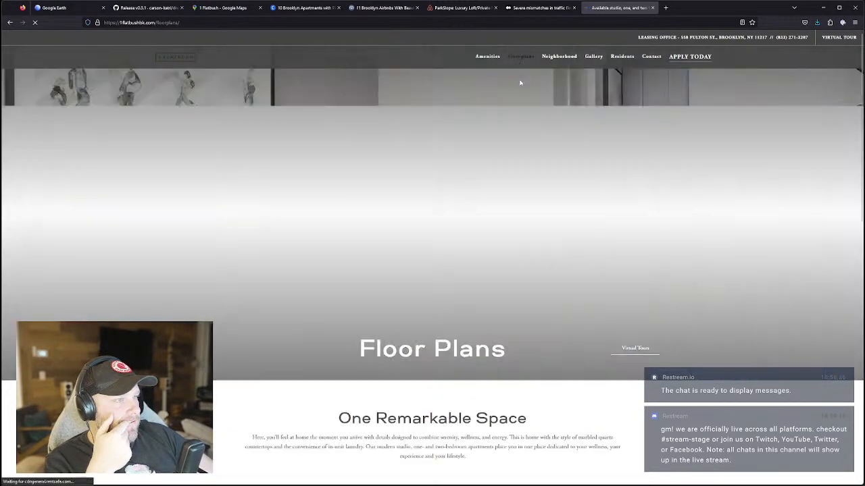
scroll(466, 300, down, 5)
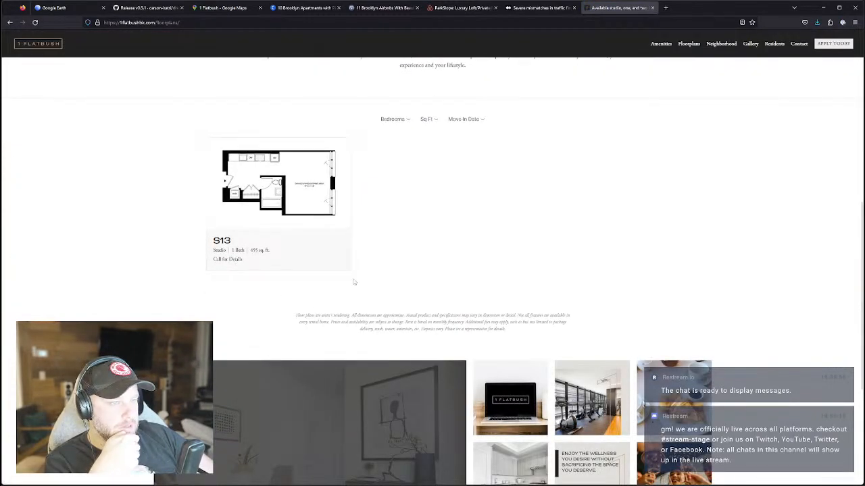
scroll(271, 284, up, 1)
click(328, 280)
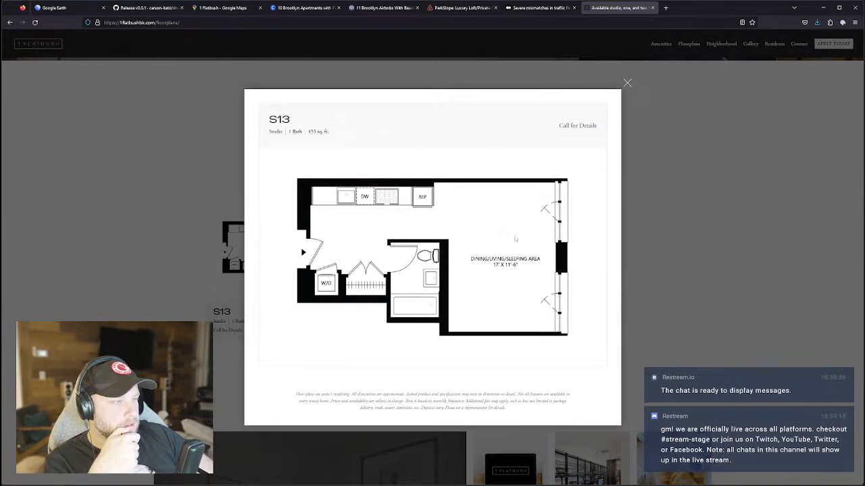
click(627, 83)
Check the Neighborhood page, return to Gallery and launch Virtual Tours in a new tab.
scroll(389, 318, down, 3)
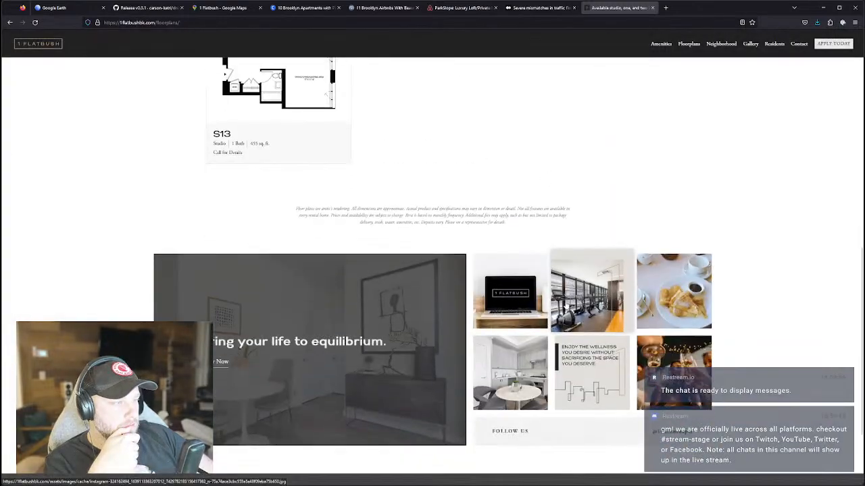
scroll(398, 311, down, 2)
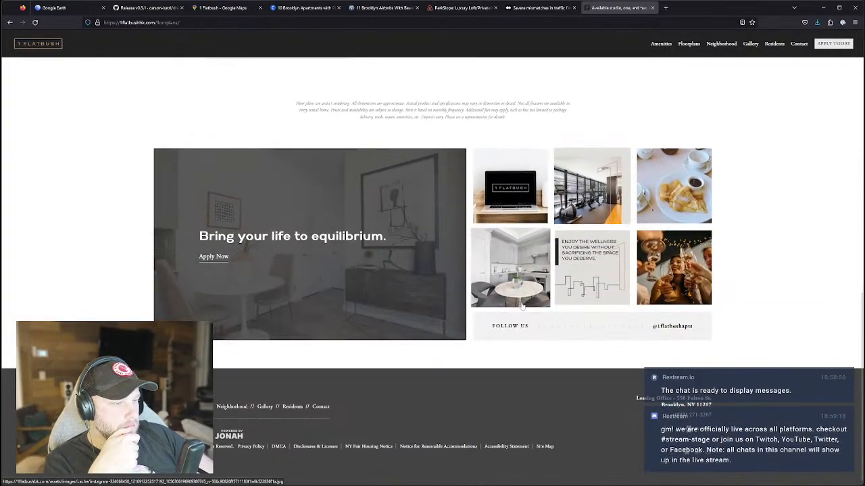
scroll(410, 433, up, 10)
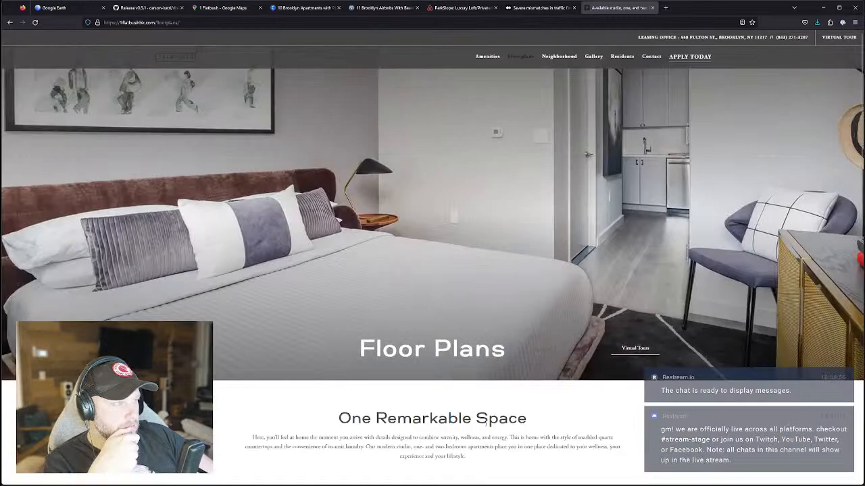
click(567, 57)
click(593, 57)
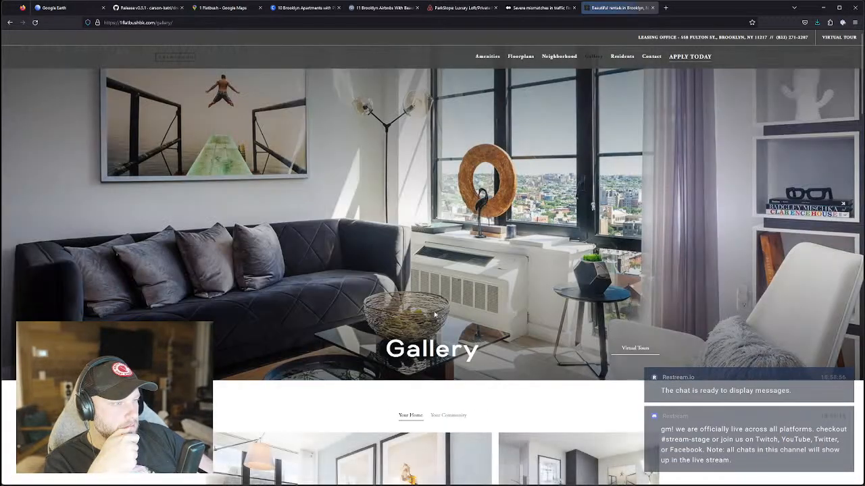
scroll(639, 221, down, 2)
click(638, 213)
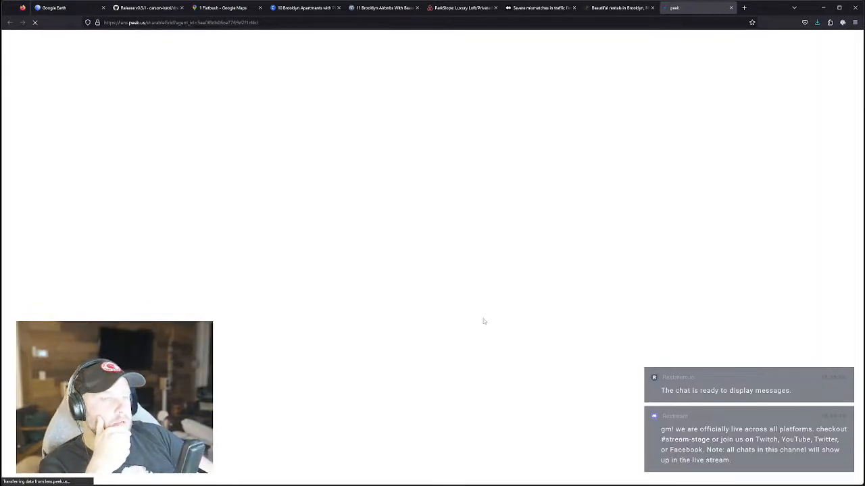
Open the unit 1404 virtual tour and skip through its guided introduction.
click(237, 22)
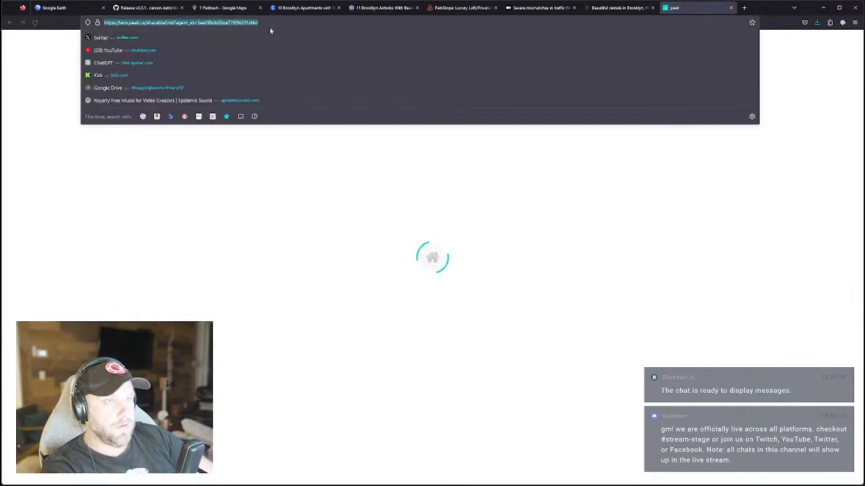
key(alt+Tab)
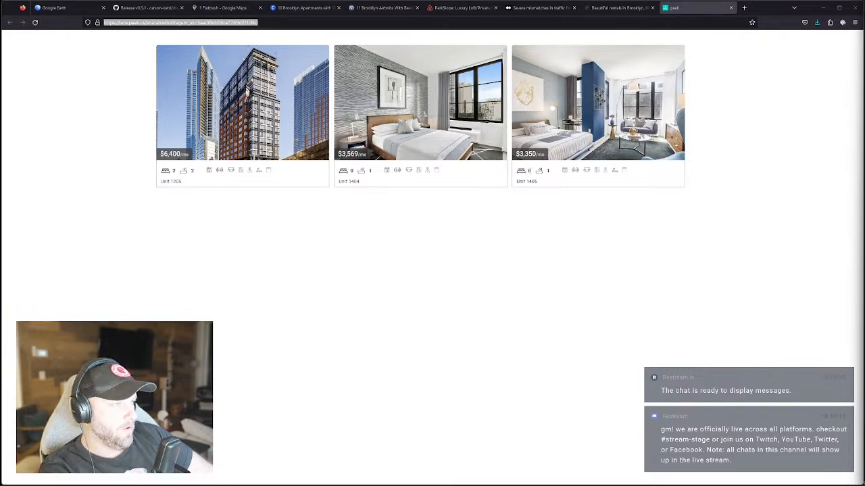
click(392, 144)
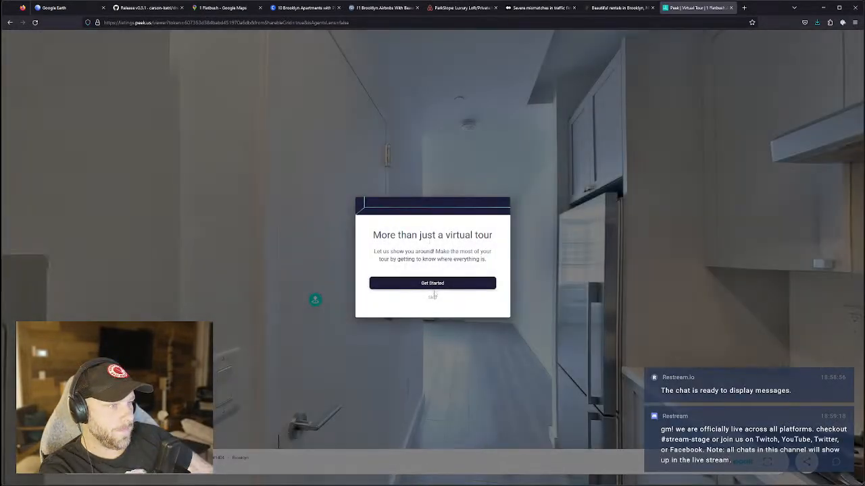
click(431, 284)
click(460, 282)
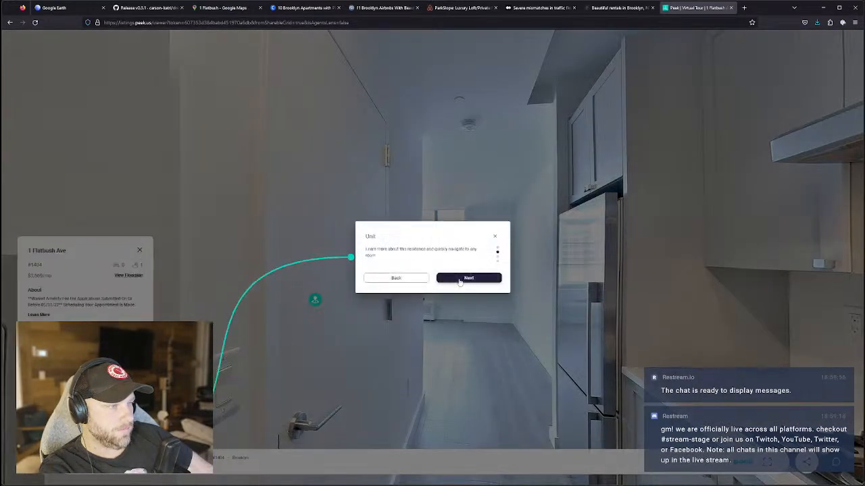
click(460, 281)
click(495, 236)
Look around the kitchen, entry and hallway, then move through the door to the bathroom.
drag(482, 317, 317, 254)
drag(532, 264, 652, 332)
drag(466, 335, 574, 340)
drag(432, 308, 733, 284)
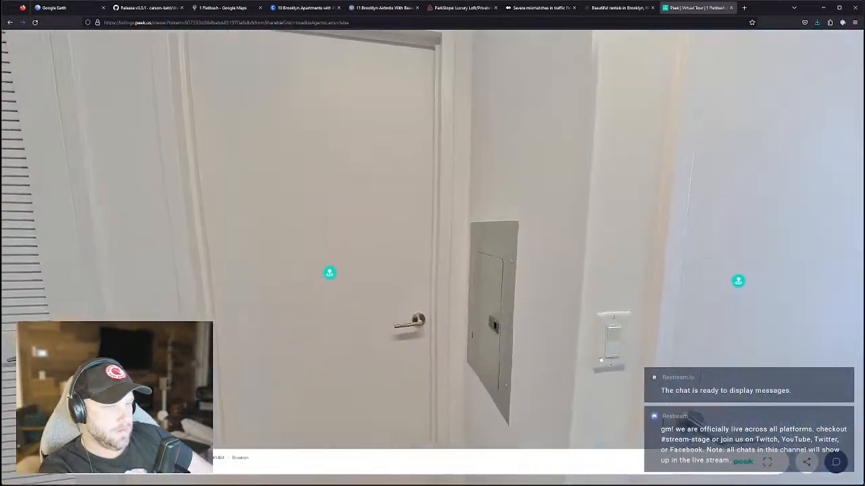
drag(351, 297, 406, 317)
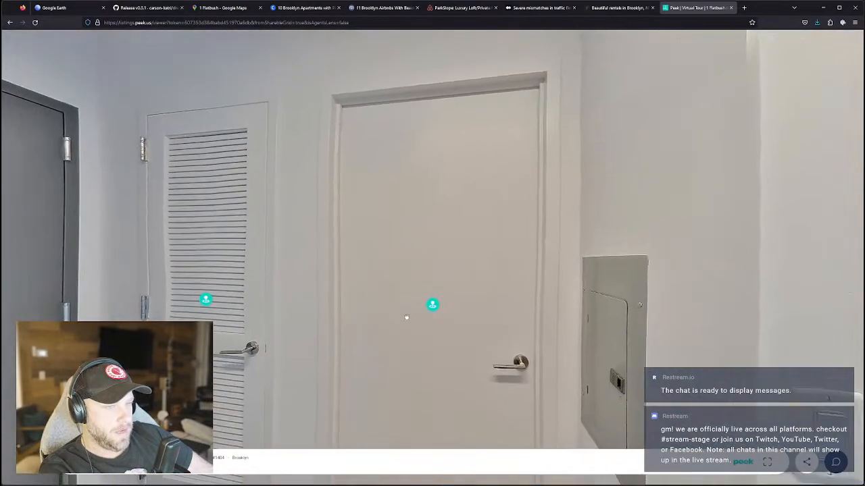
click(406, 318)
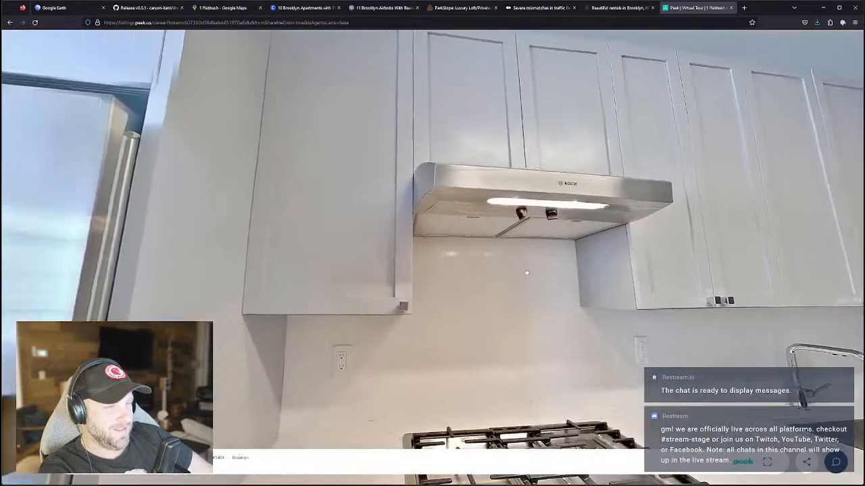
Look into the closet and hallway, then move to the viewpoint by the window.
drag(527, 272, 680, 146)
drag(418, 229, 559, 256)
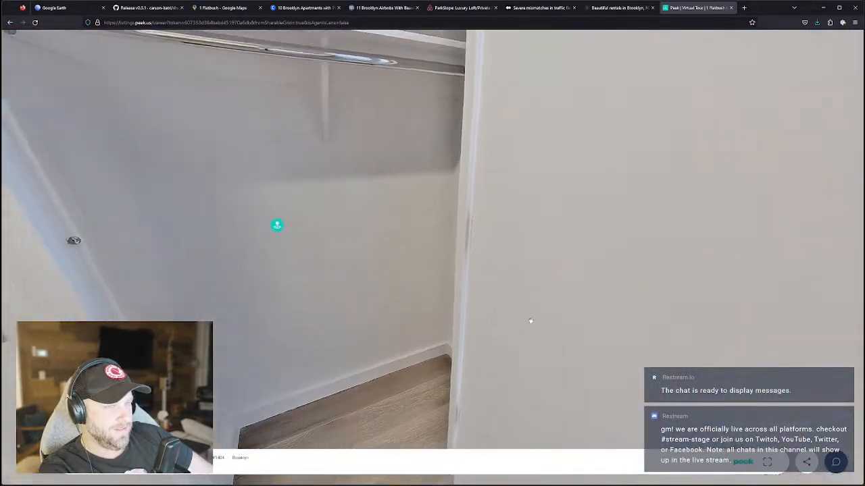
drag(507, 318, 574, 315)
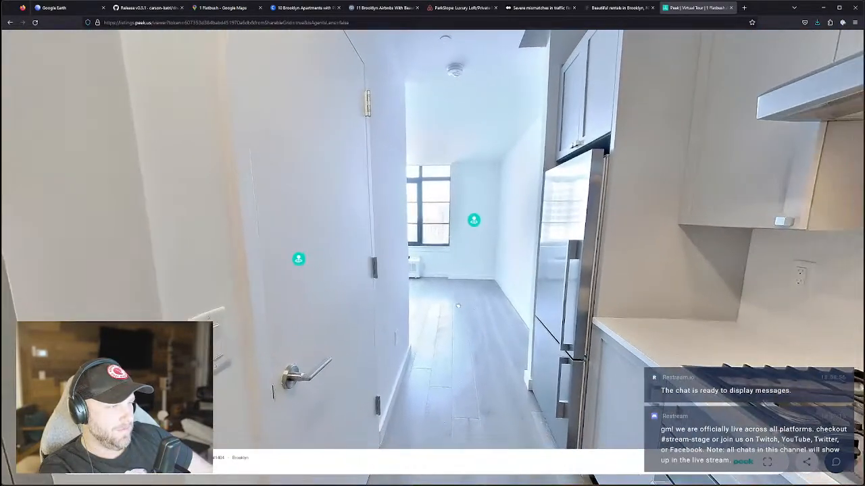
drag(458, 308, 466, 253)
click(466, 254)
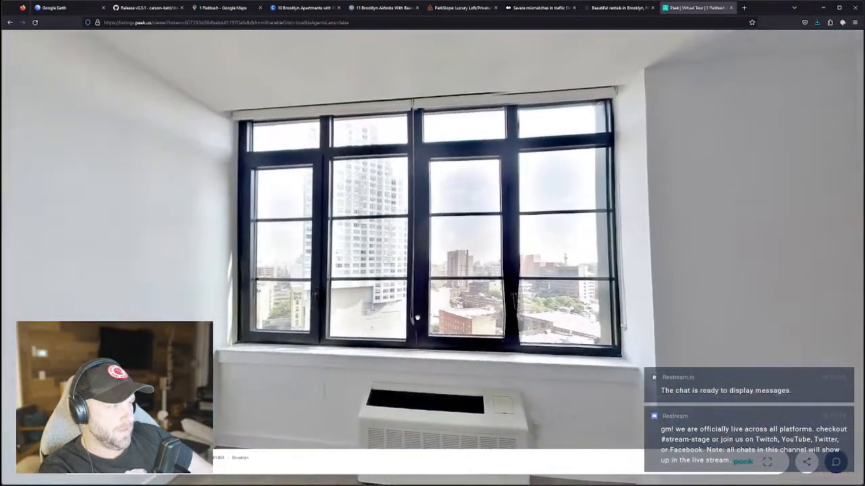
Pan around the window room between the large window, kitchen, refrigerator and closet.
drag(417, 318, 678, 245)
drag(473, 267, 739, 278)
drag(675, 277, 282, 273)
drag(763, 273, 493, 299)
drag(618, 284, 415, 286)
drag(733, 294, 330, 294)
Show the Your Community amenity photos and enlarge the rooftop grill terrace picture.
click(623, 7)
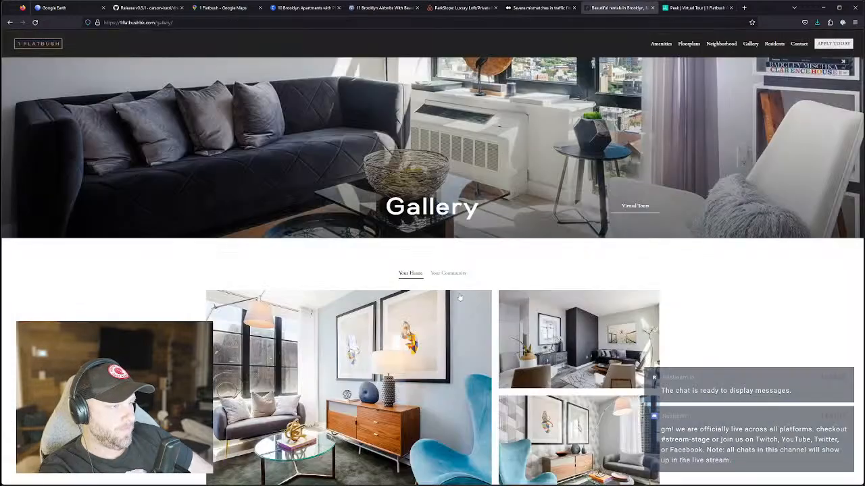
click(460, 273)
scroll(425, 327, down, 3)
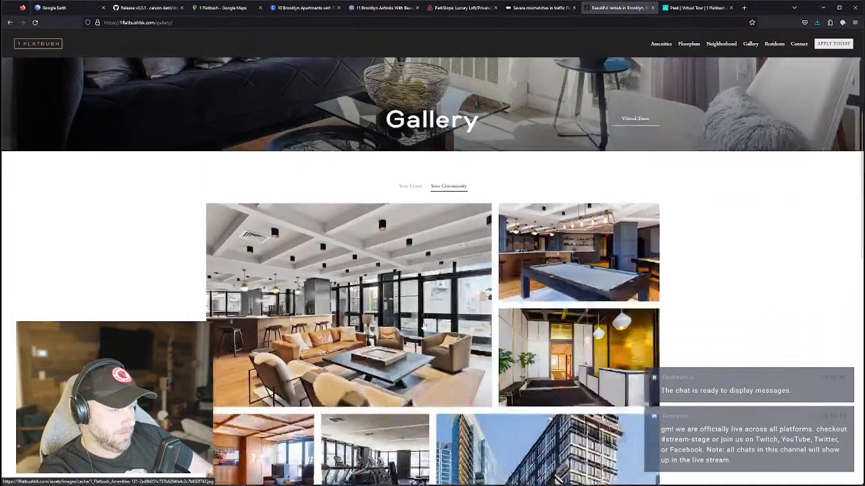
scroll(424, 327, down, 6)
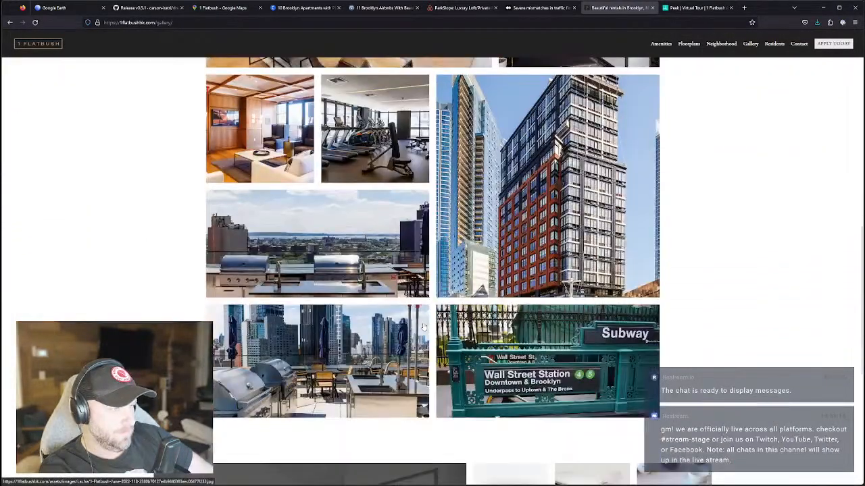
scroll(421, 329, down, 3)
scroll(421, 332, up, 1)
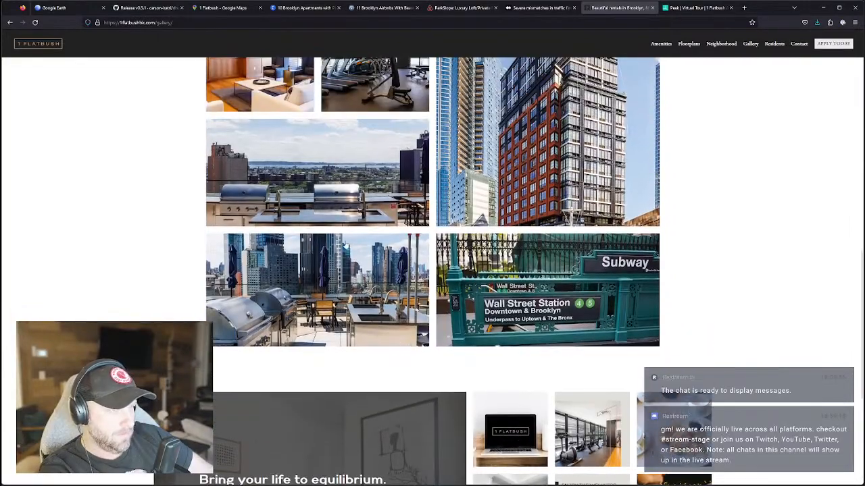
click(342, 265)
click(489, 257)
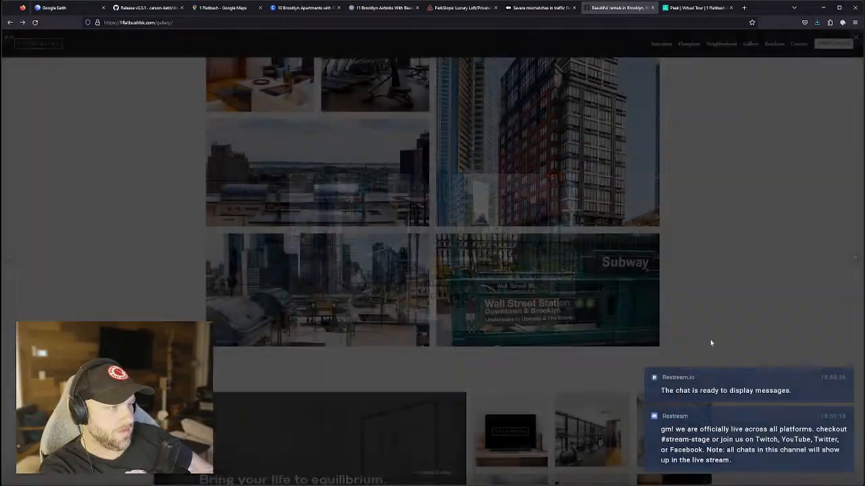
Flip through the Instagram photos from the gym shot to the 1 Flatbush laptop image.
scroll(517, 377, down, 2)
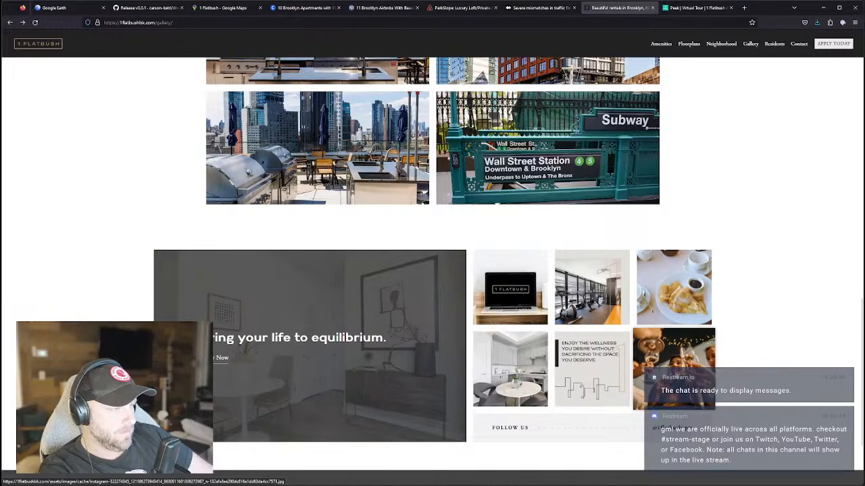
click(592, 296)
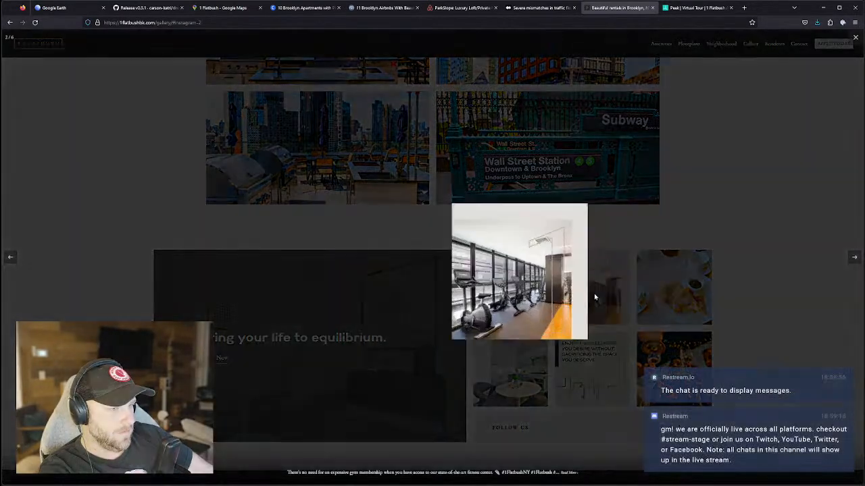
click(852, 259)
click(852, 258)
click(853, 259)
click(853, 259)
click(852, 259)
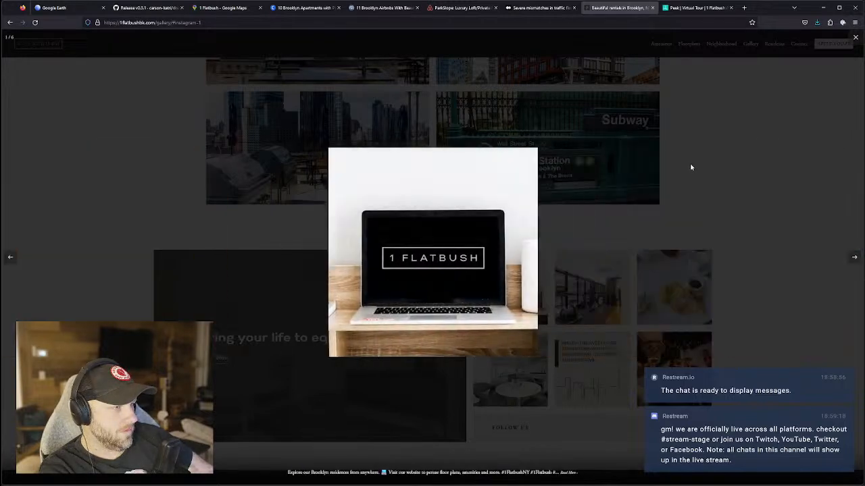
Skim the Manhattan Bridge, Brooklyn apartments and Park Slope Airbnb tabs, then return to the 1 Flatbush map.
click(557, 8)
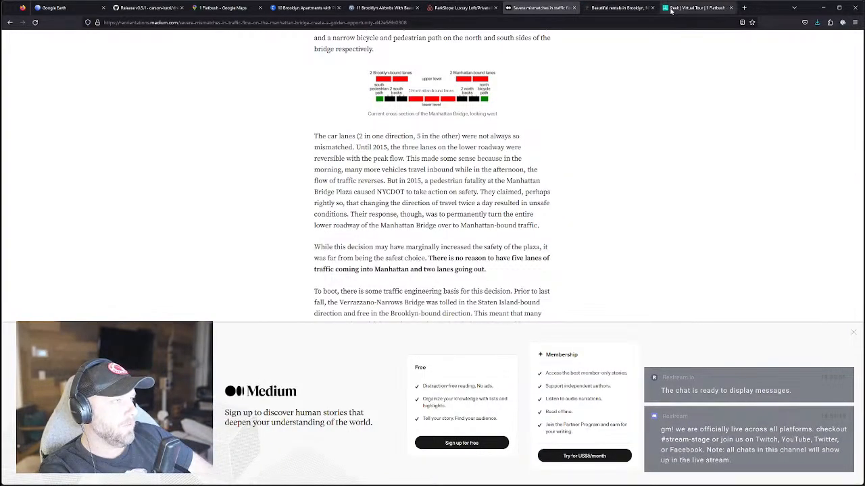
click(648, 9)
click(284, 10)
click(382, 8)
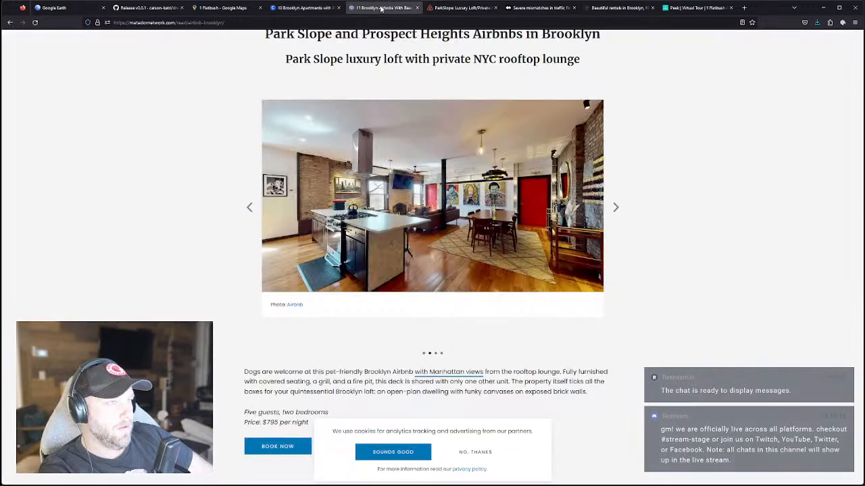
click(460, 8)
click(541, 8)
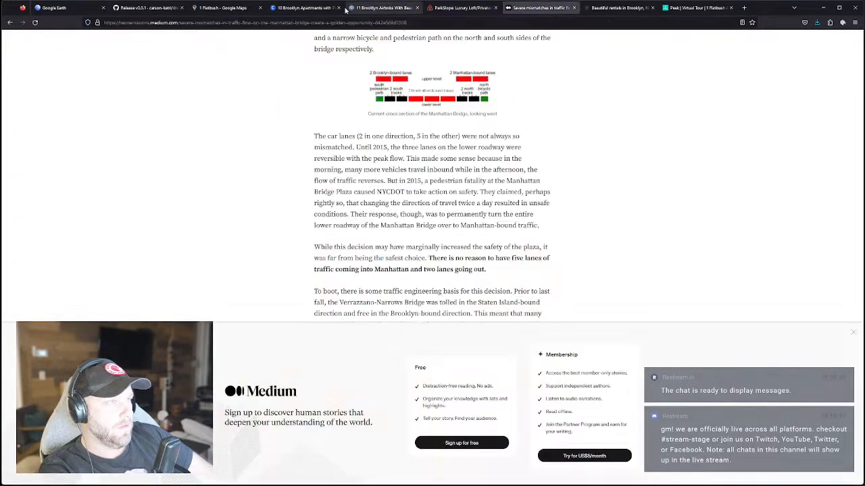
click(449, 8)
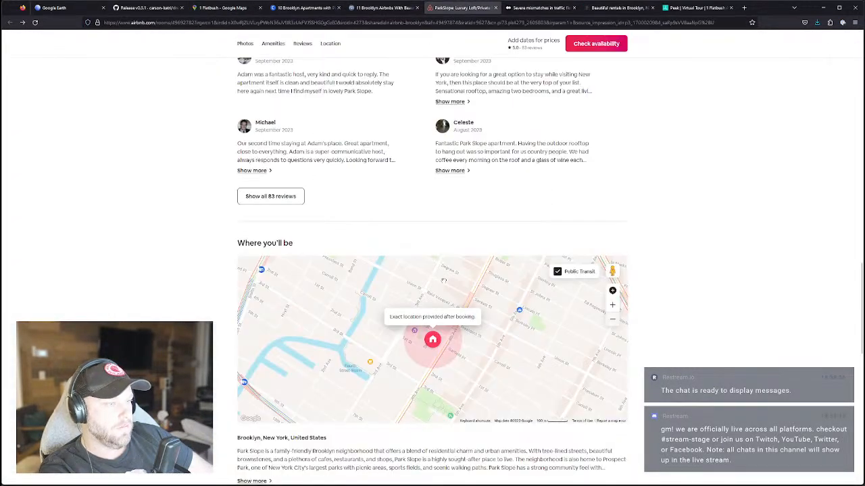
scroll(441, 337, down, 2)
scroll(440, 337, up, 5)
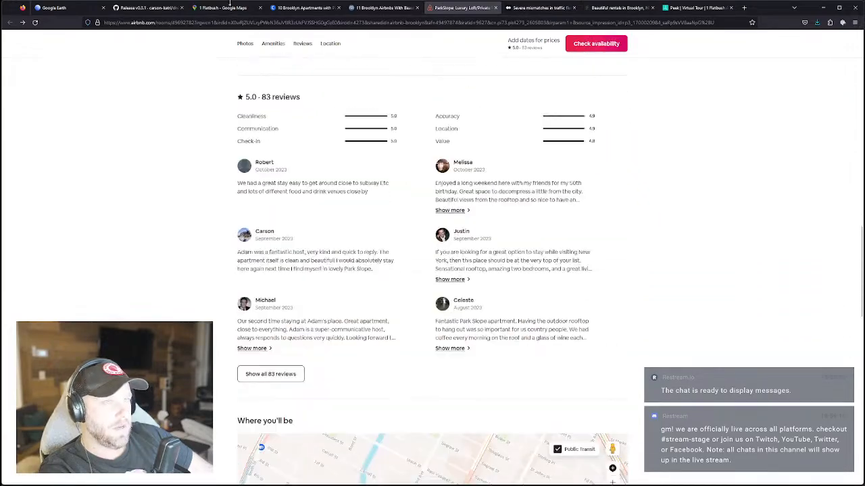
click(236, 9)
Pan and tilt the 3D map from the 1 Flatbush pin across Downtown Brooklyn toward Dumbo.
drag(442, 404, 453, 321)
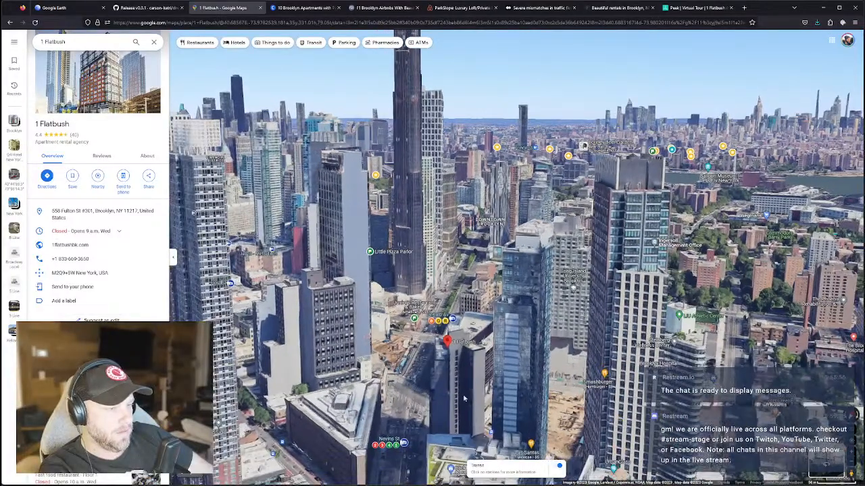
scroll(468, 395, up, 3)
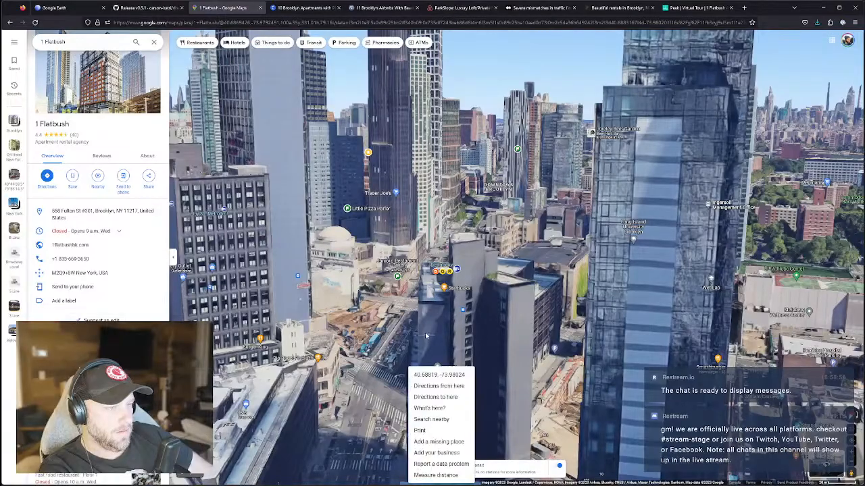
mouse_move(449, 328)
ctrl+mouse_down()
mouse_move(428, 348)
mouse_move(454, 341)
mouse_move(447, 337)
mouse_move(451, 364)
mouse_move(447, 335)
ctrl+mouse_up()
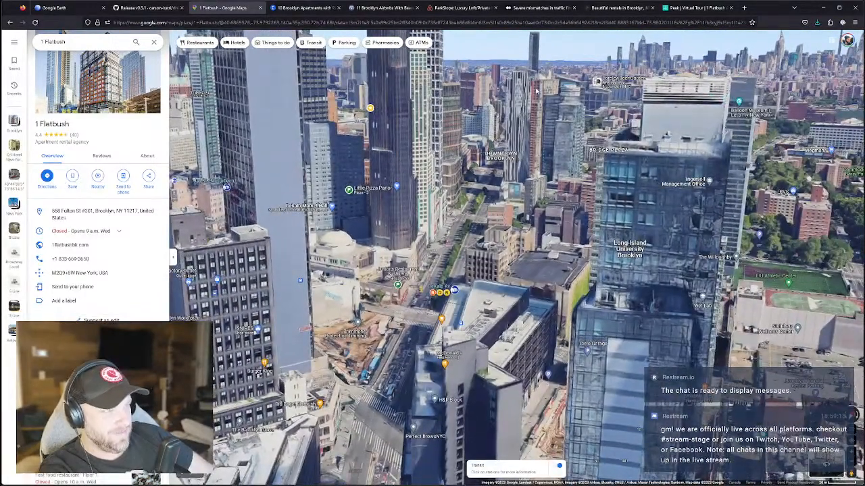
drag(532, 111, 532, 213)
scroll(524, 229, down, 5)
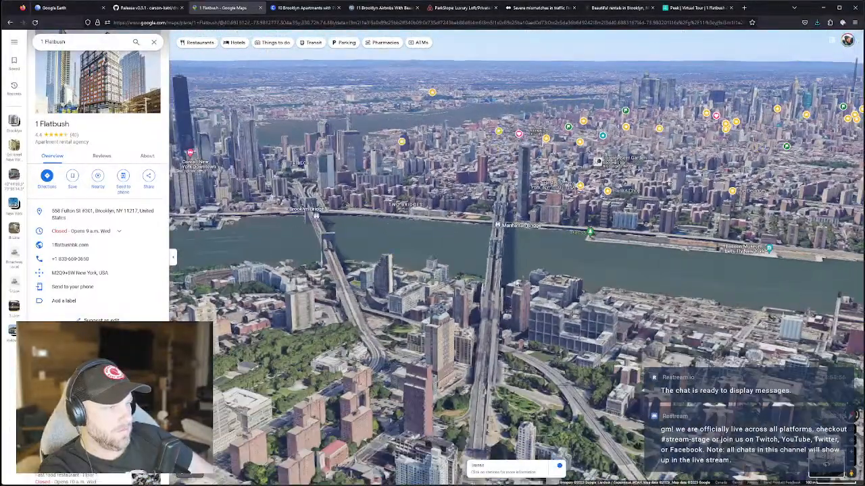
drag(516, 284, 514, 244)
Zoom out to the Manhattan Bridge, then zoom back in around DeKalb Av.
scroll(525, 308, down, 4)
scroll(512, 303, up, 4)
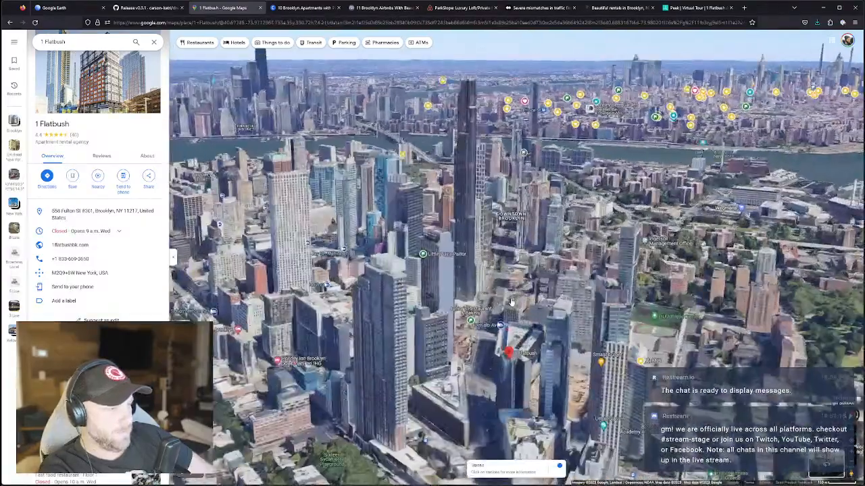
scroll(511, 302, up, 5)
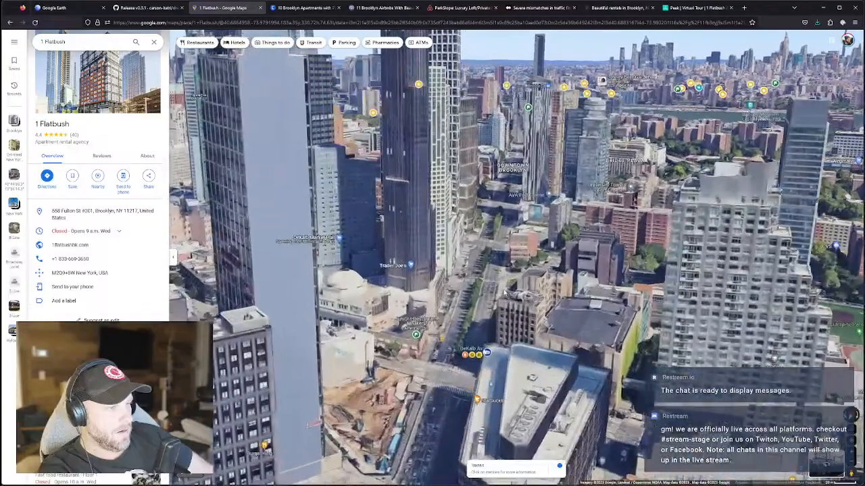
scroll(503, 292, up, 3)
scroll(504, 270, down, 1)
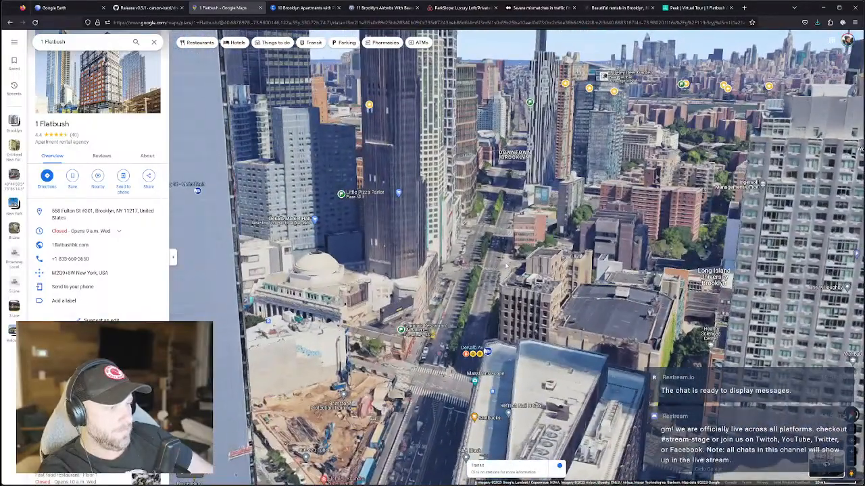
scroll(506, 260, up, 3)
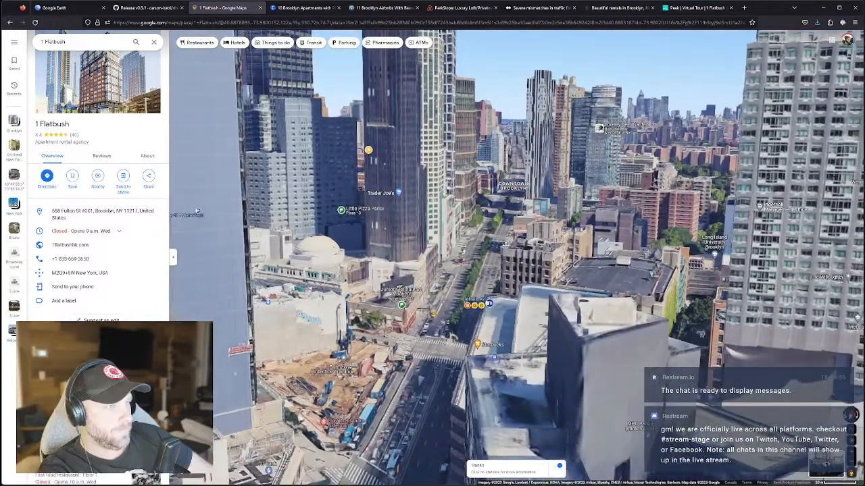
ctrl+drag(505, 245, 505, 245)
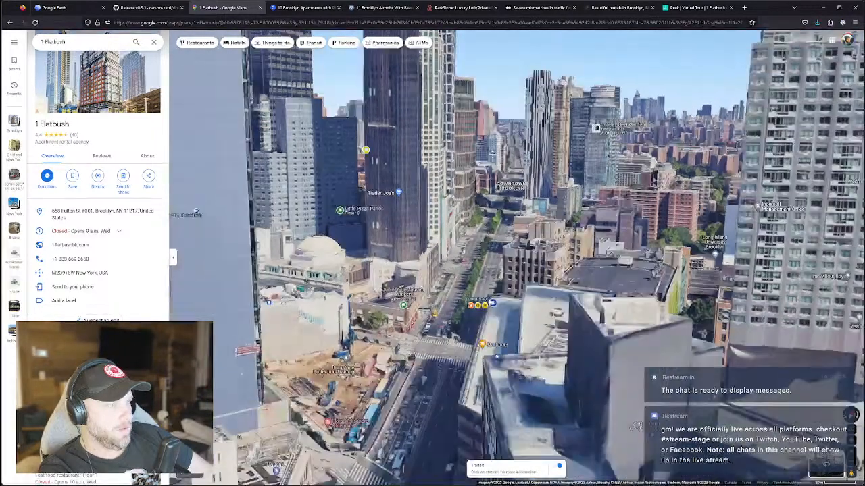
scroll(506, 160, down, 3)
Tilt and orbit the 3D view around the tower cluster by 1 Flatbush, then zoom out wider toward Manhattan.
drag(505, 161, 523, 257)
drag(523, 205, 524, 327)
drag(540, 268, 540, 214)
scroll(534, 233, up, 4)
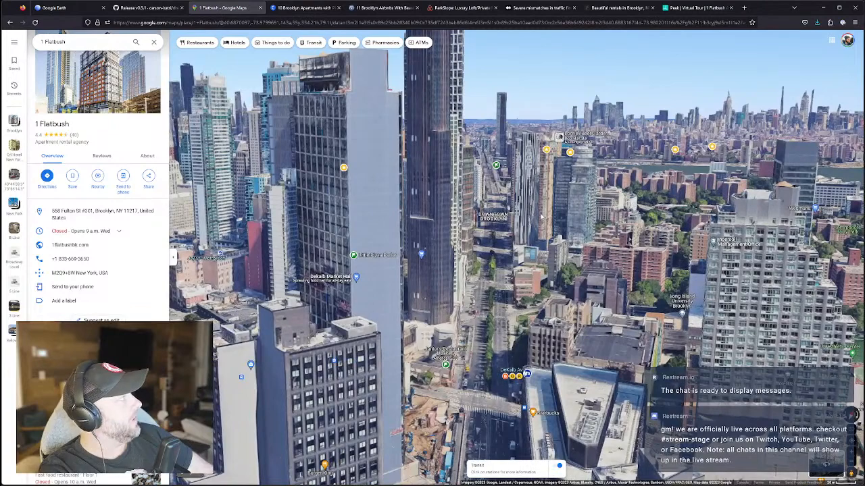
ctrl+drag(548, 296, 538, 289)
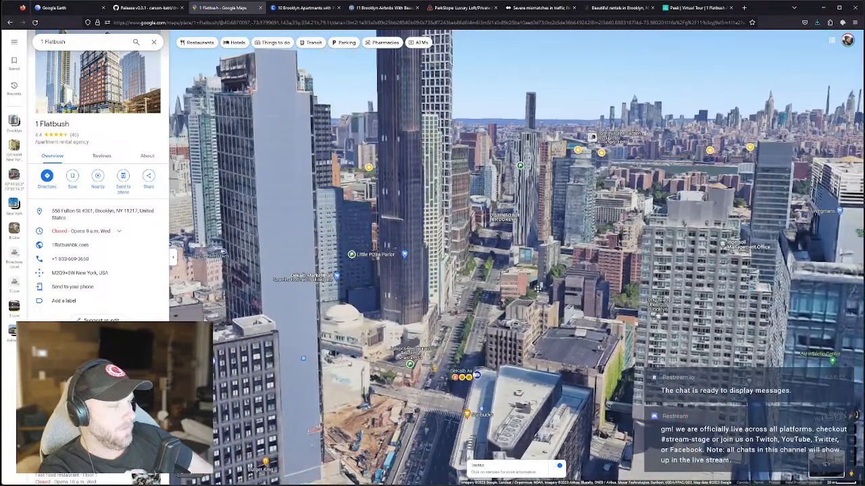
mouse_move(523, 328)
mouse_down()
mouse_move(538, 304)
mouse_move(540, 266)
mouse_move(536, 331)
mouse_up()
mouse_move(543, 291)
mouse_down()
mouse_move(537, 307)
mouse_move(540, 298)
mouse_move(556, 297)
mouse_up()
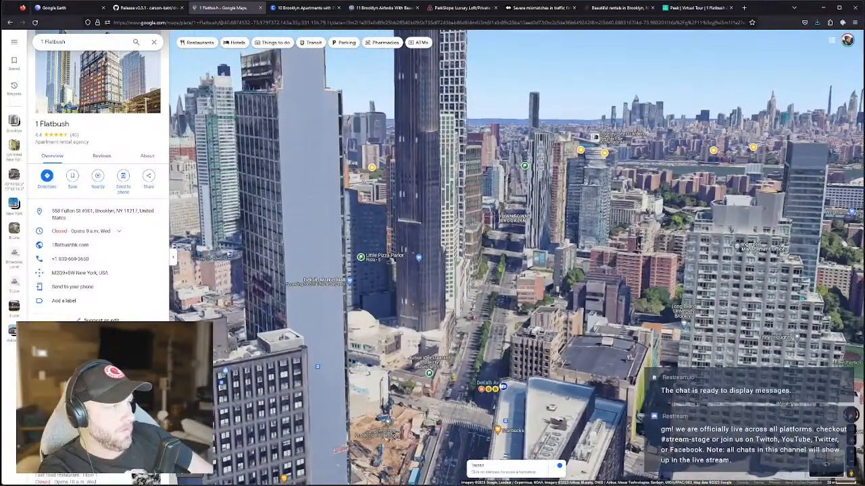
drag(403, 129, 376, 134)
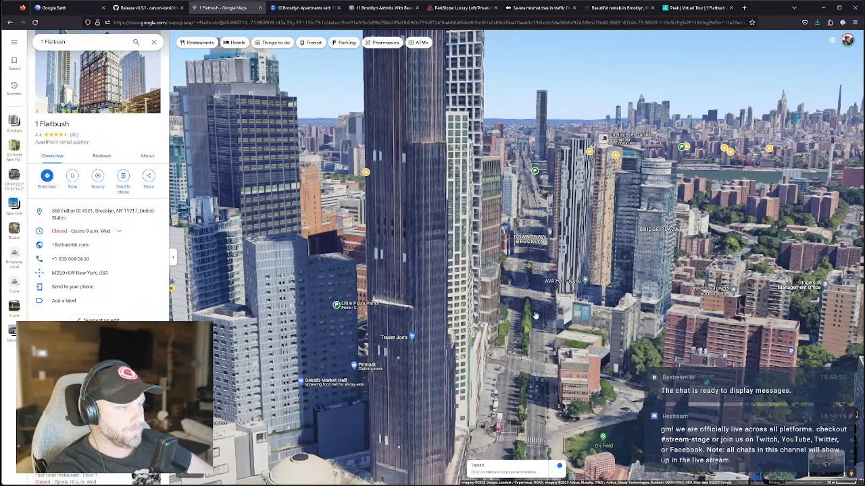
scroll(535, 316, down, 2)
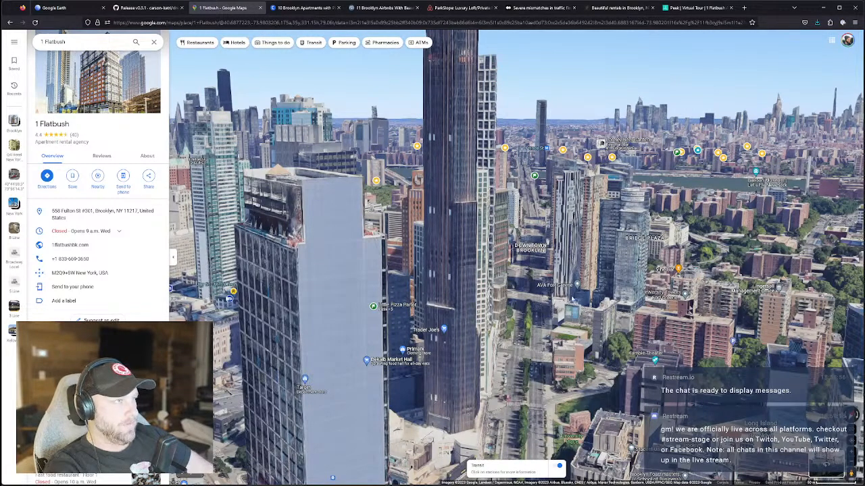
Zoom out and orbit over the whole tower blockout, then select BezierCurve and Camera in the Outliner.
mouse_move(632, 484)
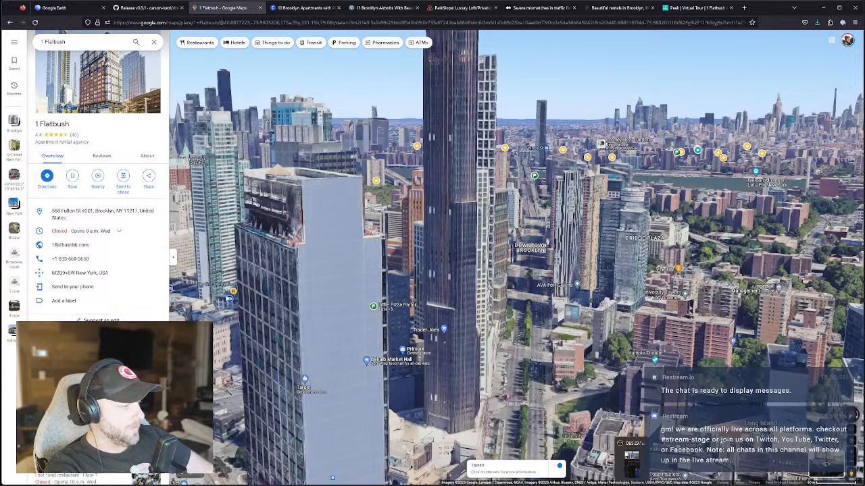
click(618, 484)
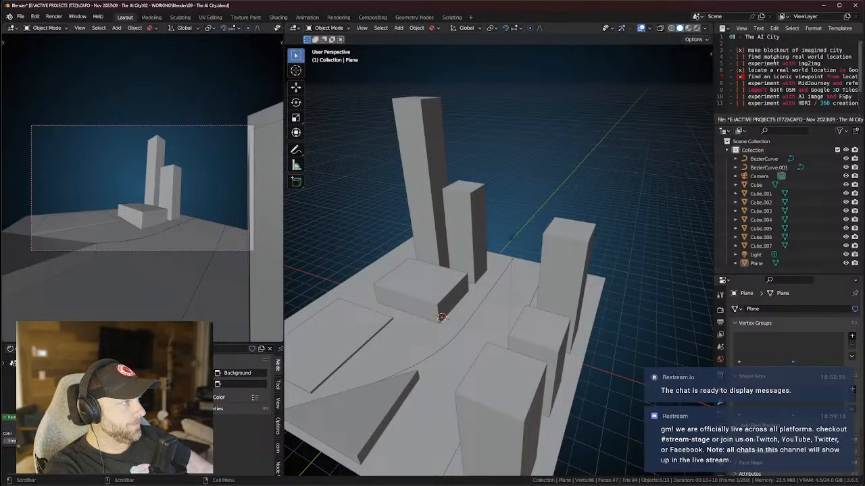
scroll(774, 60, down, 1)
scroll(836, 71, up, 1)
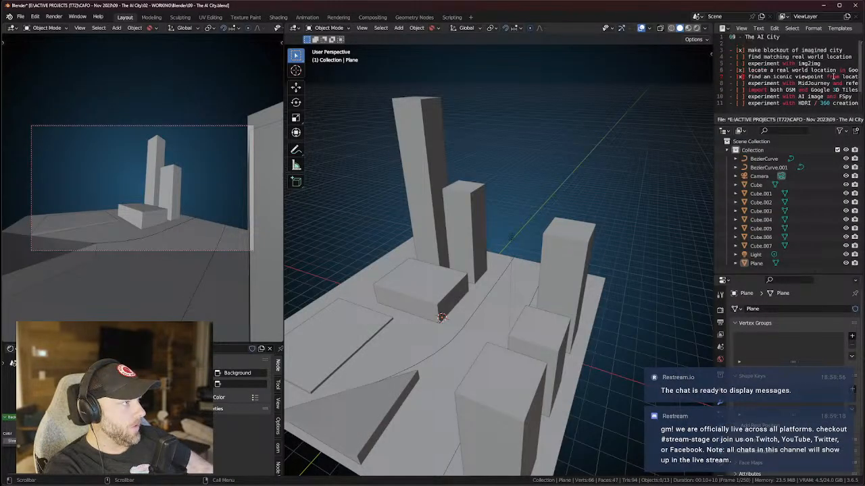
scroll(559, 219, down, 4)
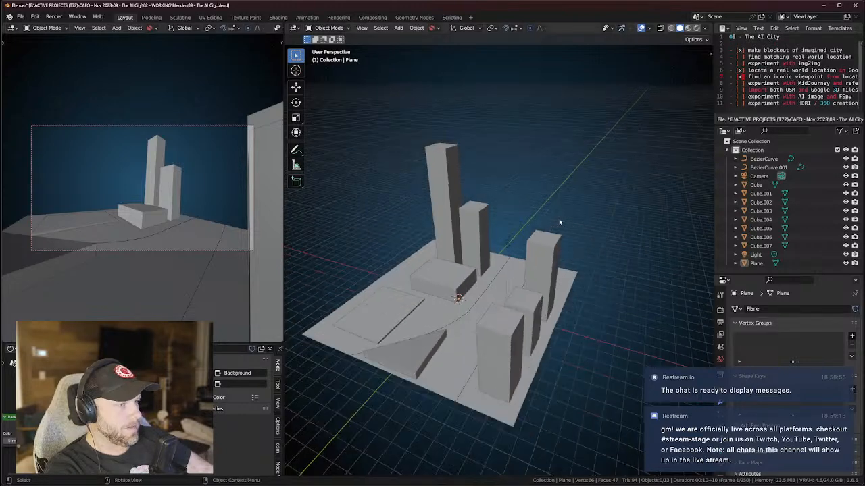
middle_drag(560, 223, 537, 235)
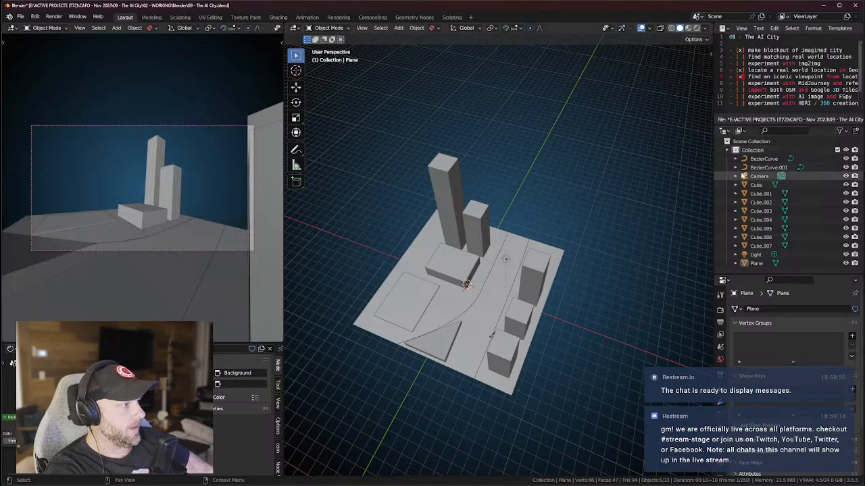
click(759, 158)
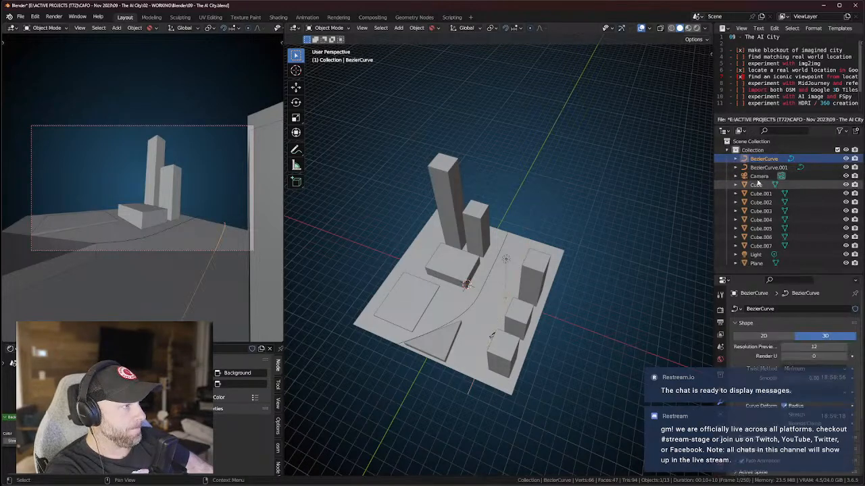
double_click(757, 175)
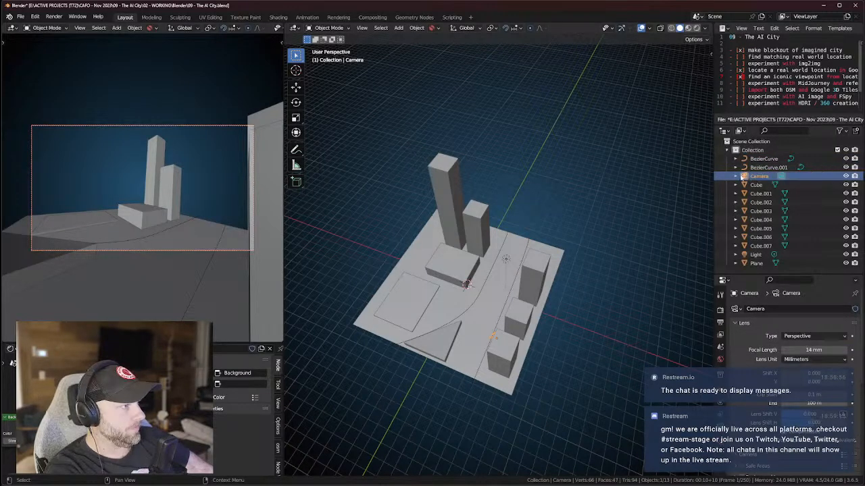
Move the camera to the scene root and add two new collections in the Outliner.
drag(746, 177, 747, 141)
click(727, 150)
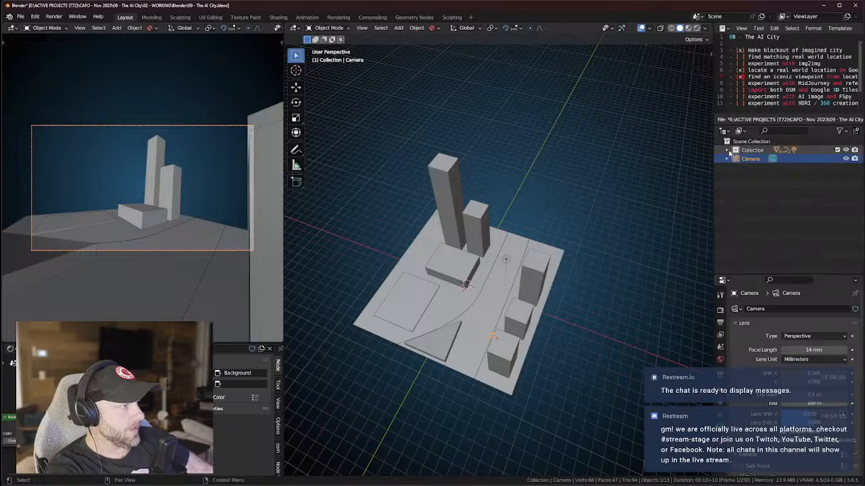
right_click(743, 191)
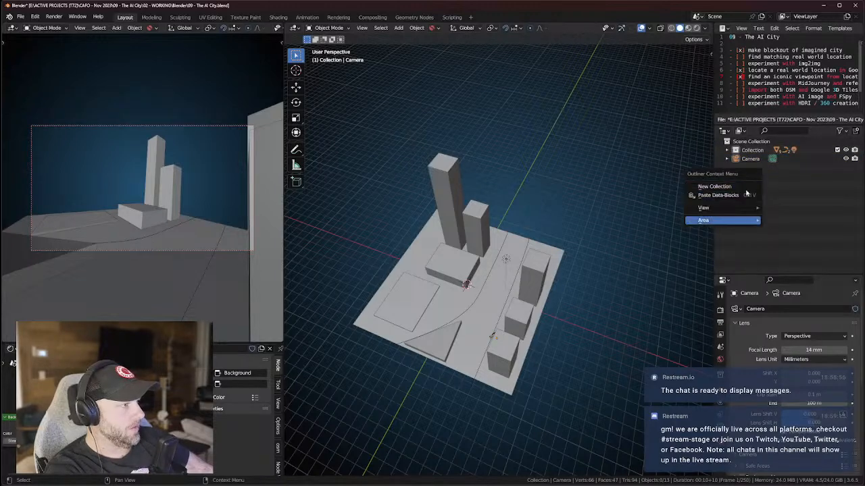
click(717, 187)
right_click(717, 189)
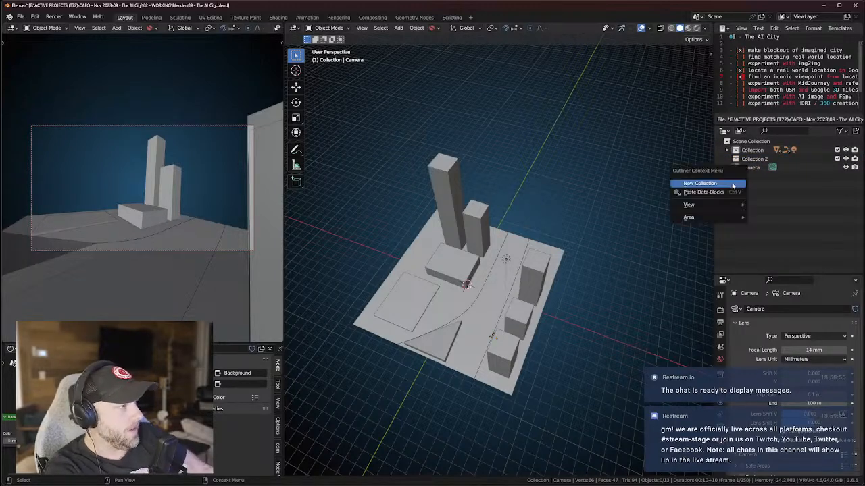
click(718, 189)
Rename the collections to Camera and Lights, and the original Collection to Action.
double_click(755, 158)
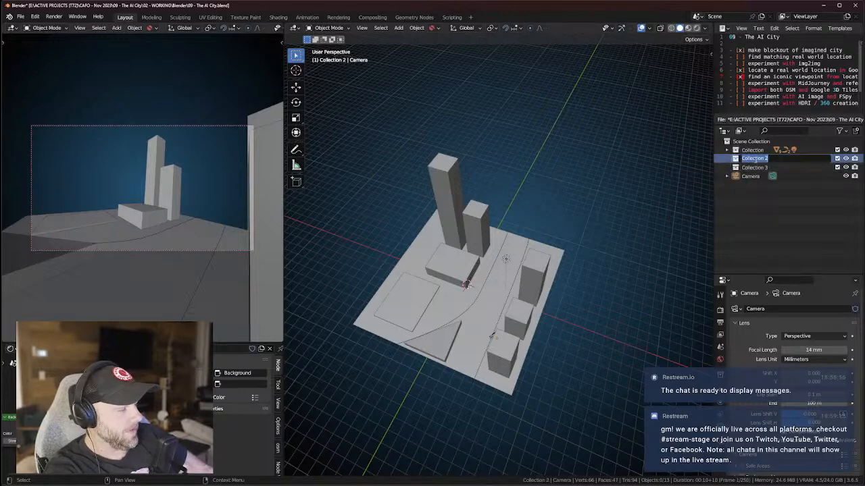
click(755, 167)
double_click(754, 168)
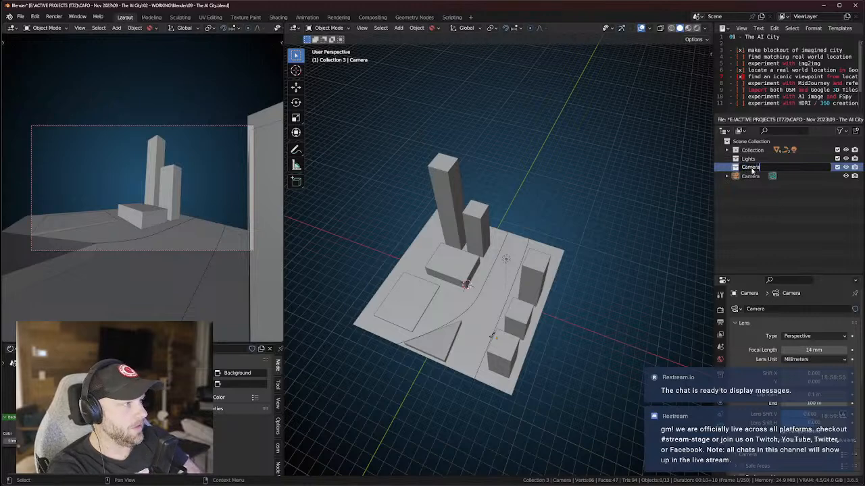
right_click(743, 171)
click(752, 149)
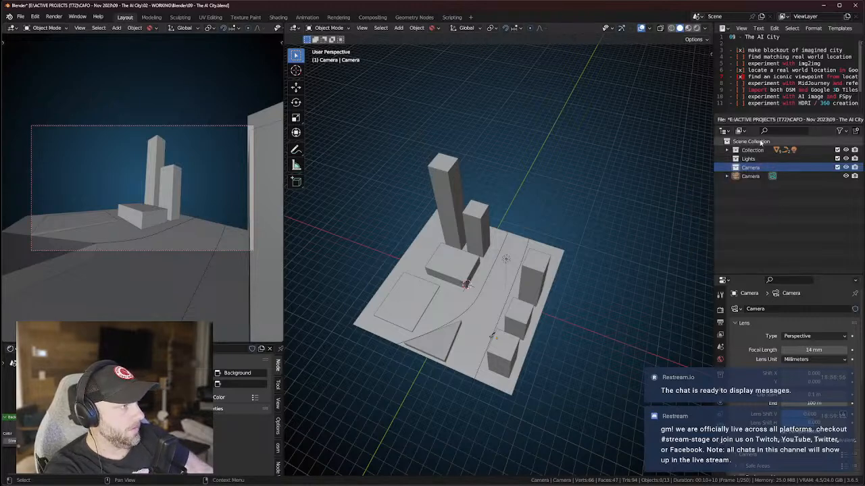
double_click(752, 149)
text(Action)
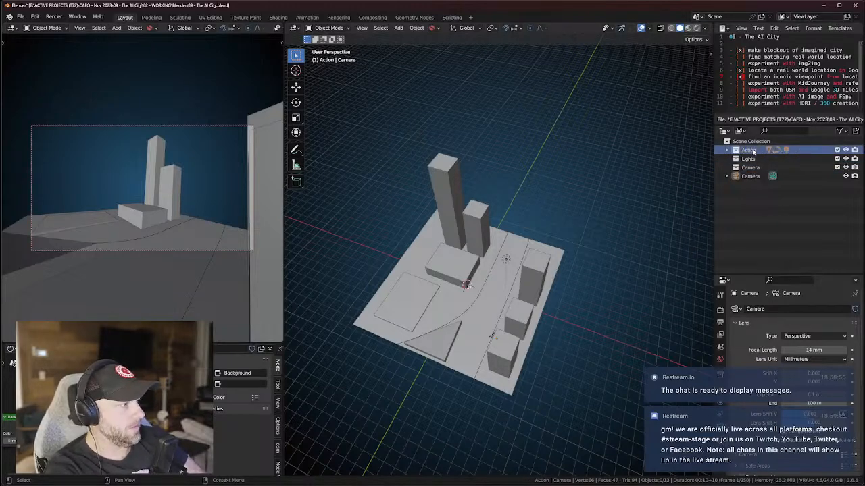
key(Return)
Move the camera into the Camera collection and the Light into Lights.
drag(750, 176, 752, 169)
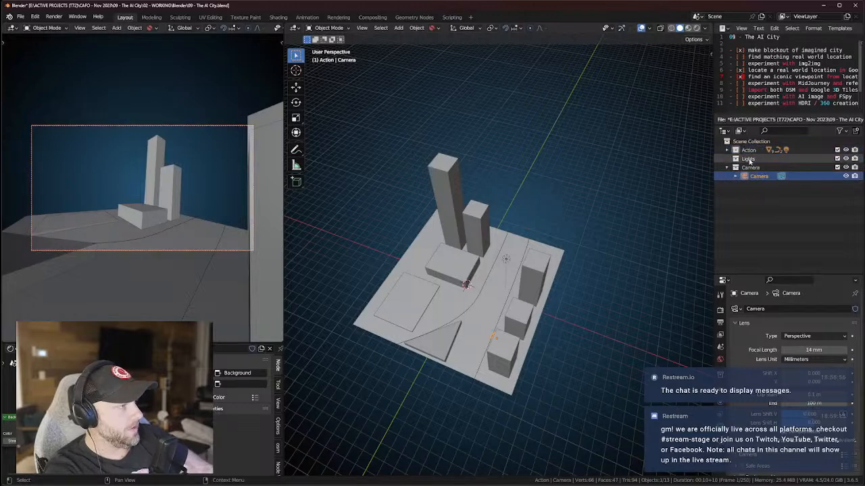
click(727, 150)
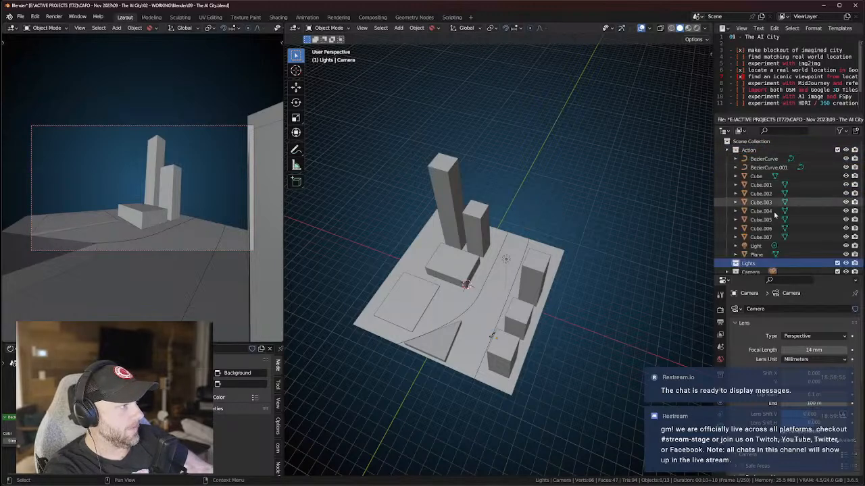
click(757, 246)
scroll(757, 243, down, 1)
drag(758, 239, 748, 256)
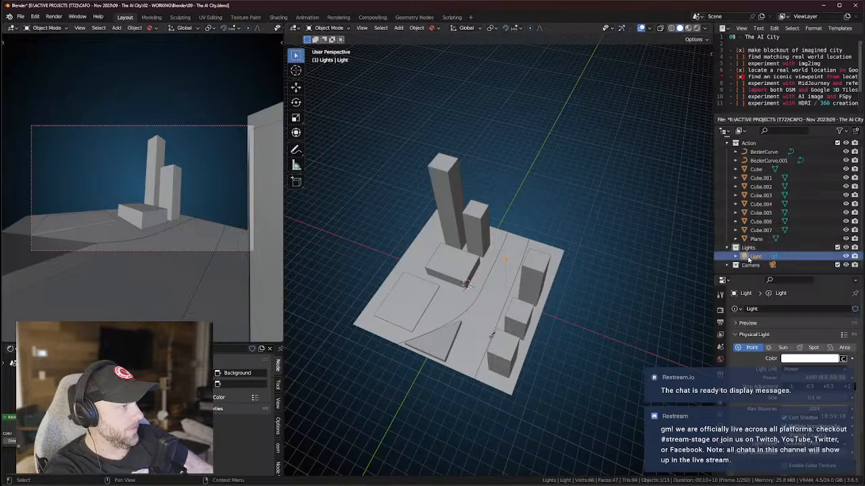
Move all blockout objects into a new 'Blockout' collection nested inside Action.
click(755, 239)
shift+click(760, 152)
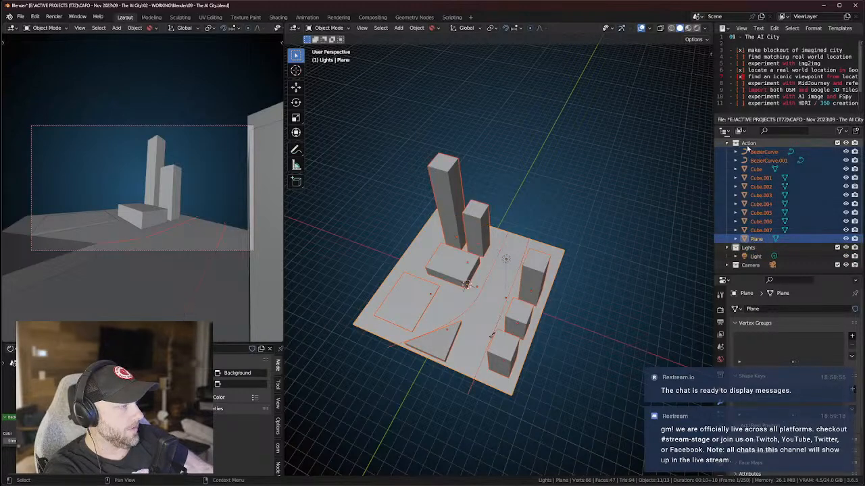
key(m)
click(712, 167)
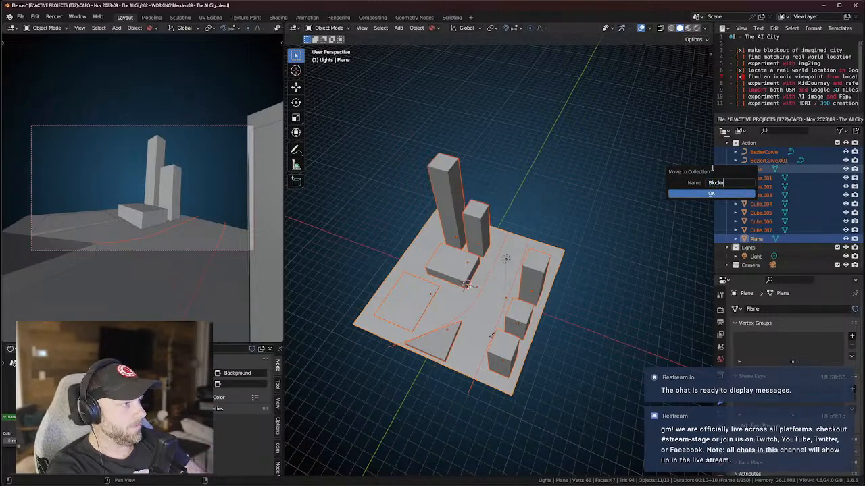
click(711, 193)
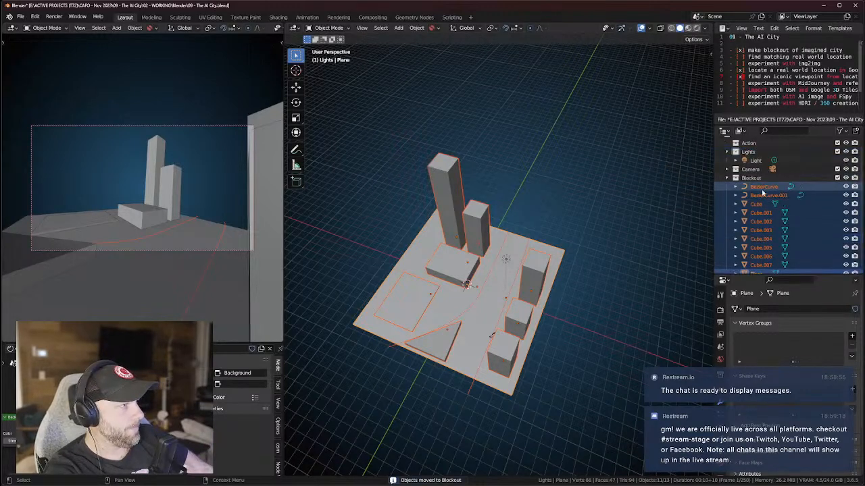
click(727, 159)
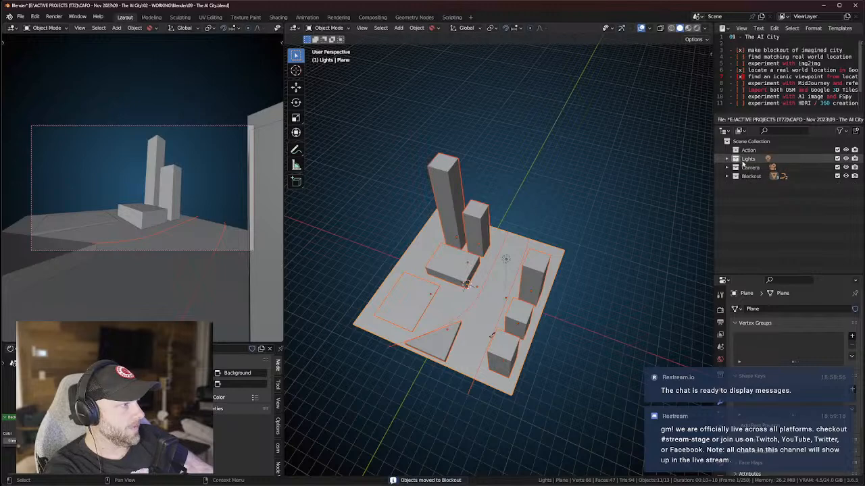
click(749, 177)
drag(749, 177, 750, 150)
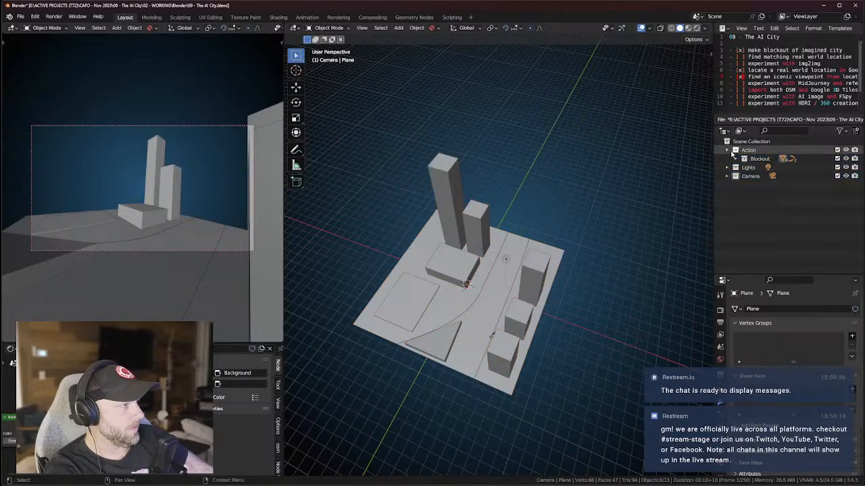
Launch the Blosm extent selector from the sidebar's Blosm panel.
click(712, 52)
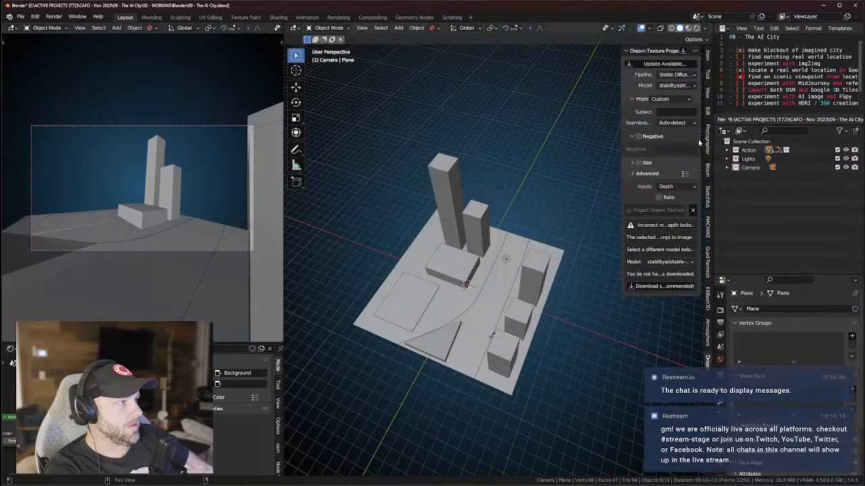
click(708, 173)
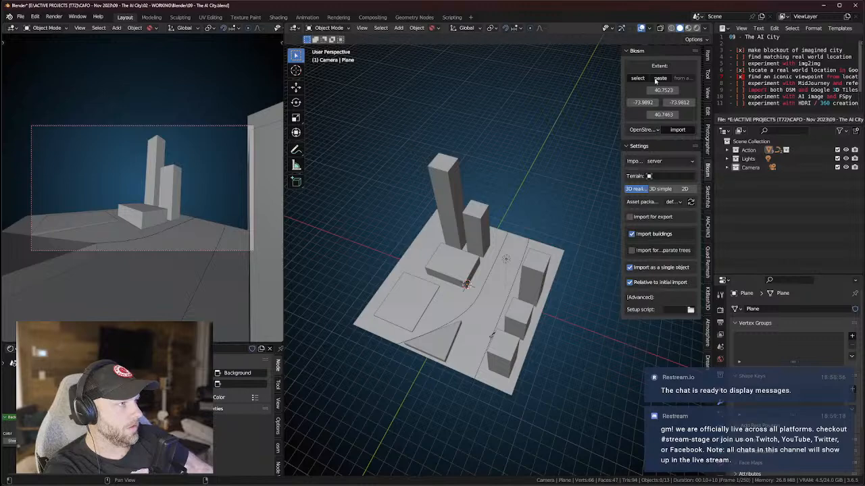
click(646, 79)
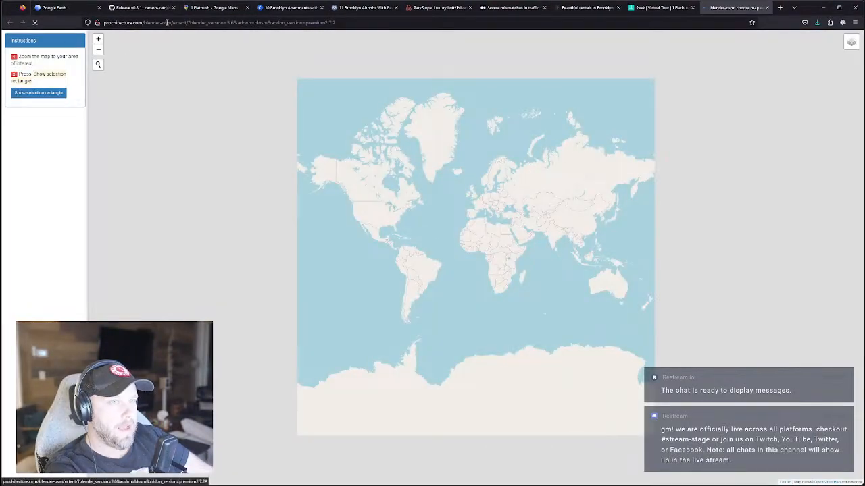
Copy 1 Flatbush's coordinates from the Google Maps URL into the extent map's location search.
click(195, 9)
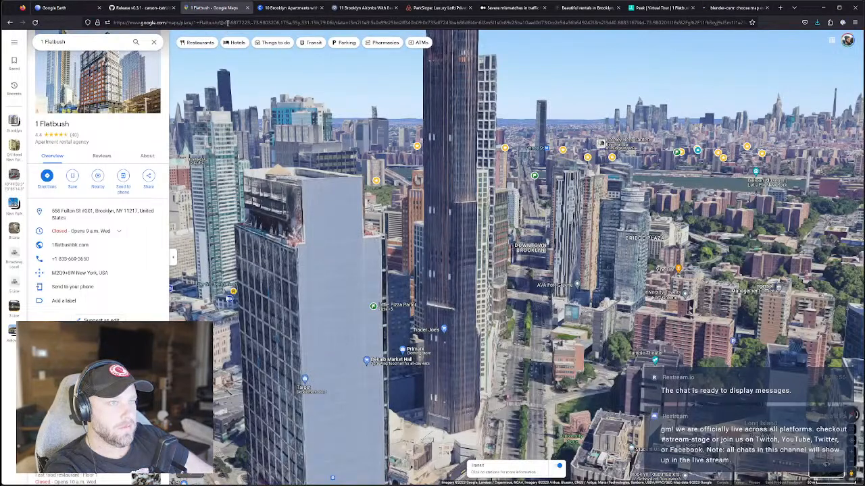
drag(223, 22, 267, 24)
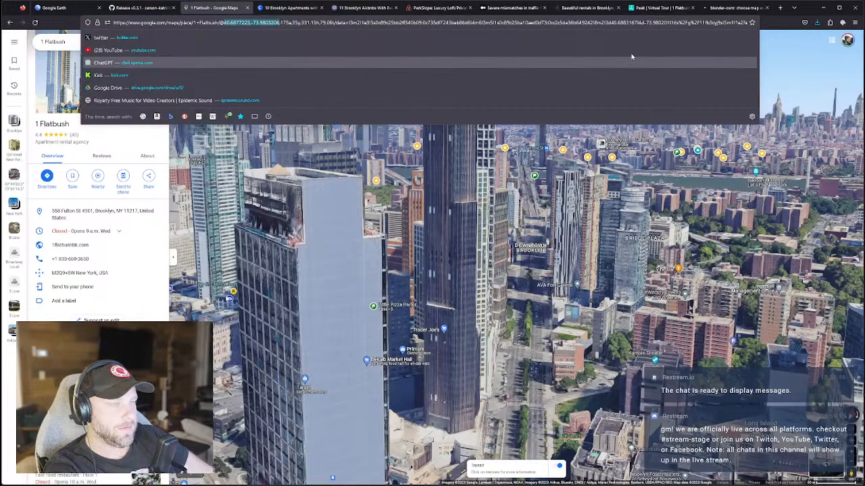
click(734, 7)
click(102, 66)
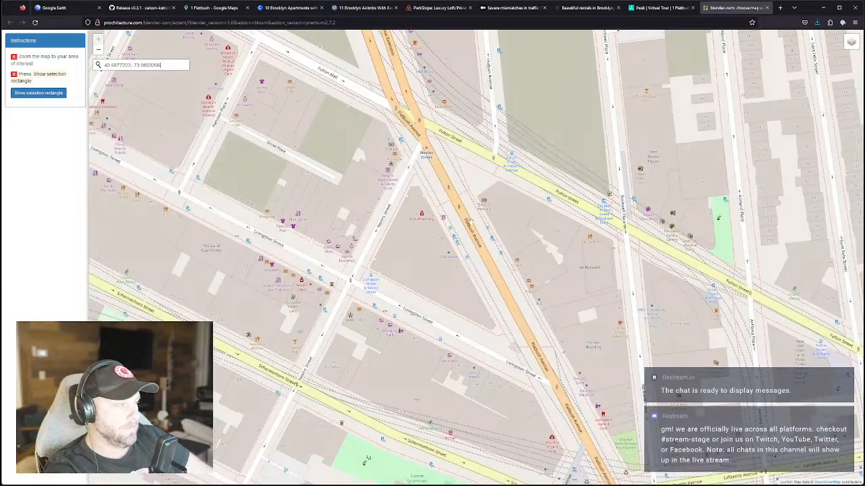
Centre and zoom the extent map on Flatbush Avenue at Fulton Street, then start a new browser tab.
drag(491, 267, 457, 261)
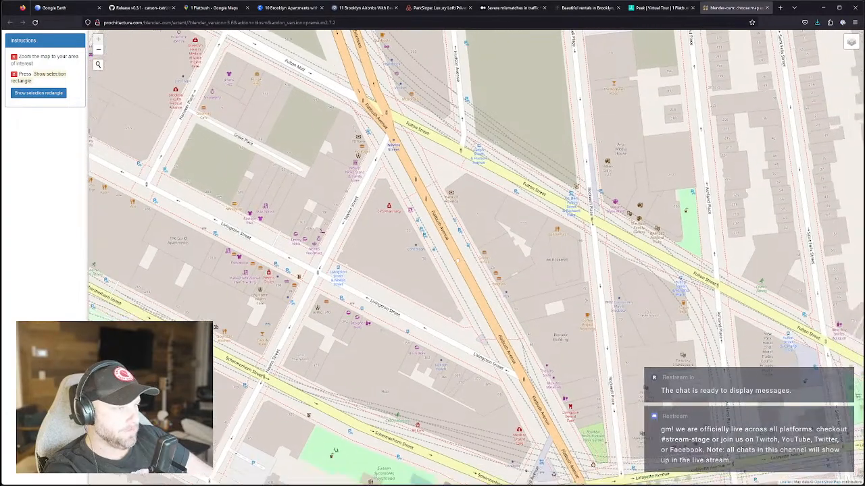
scroll(458, 259, down, 3)
scroll(463, 253, up, 5)
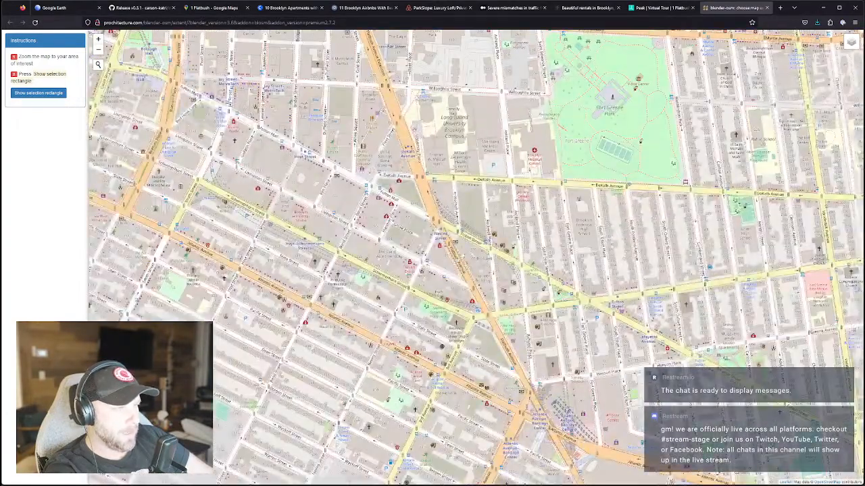
scroll(452, 252, up, 2)
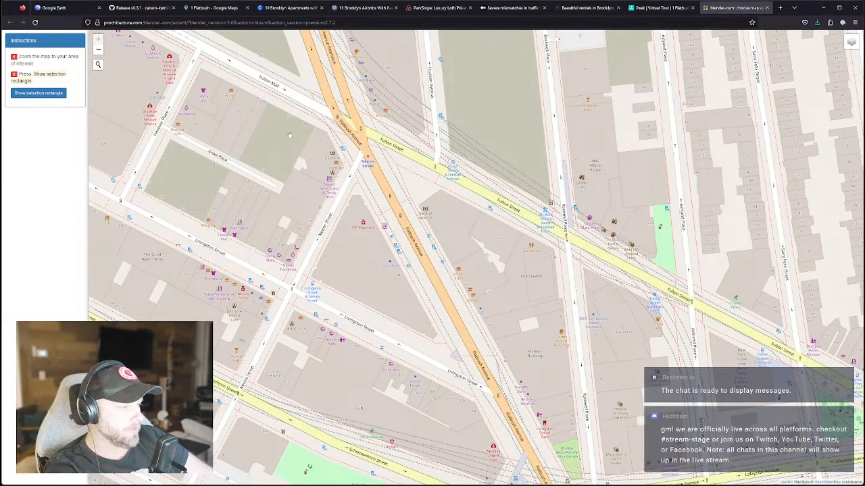
click(779, 7)
Find openstreetmap.org with an 'osm map' web search and search it for 1 Flatbush's coordinates.
text(osm map)
key(Return)
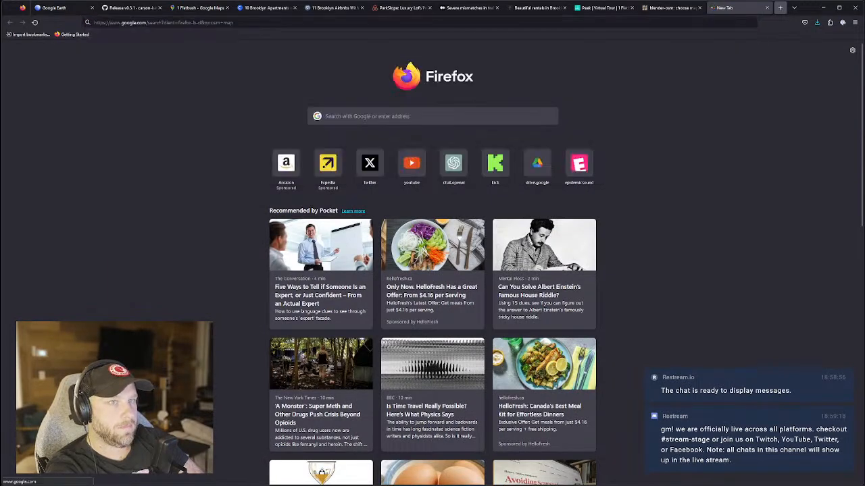
click(106, 114)
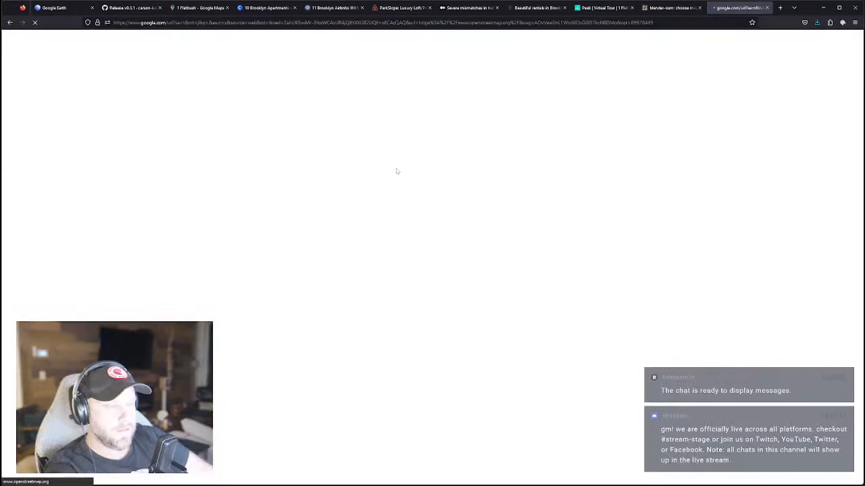
text(40.6877223, -73.9803206)
key(Return)
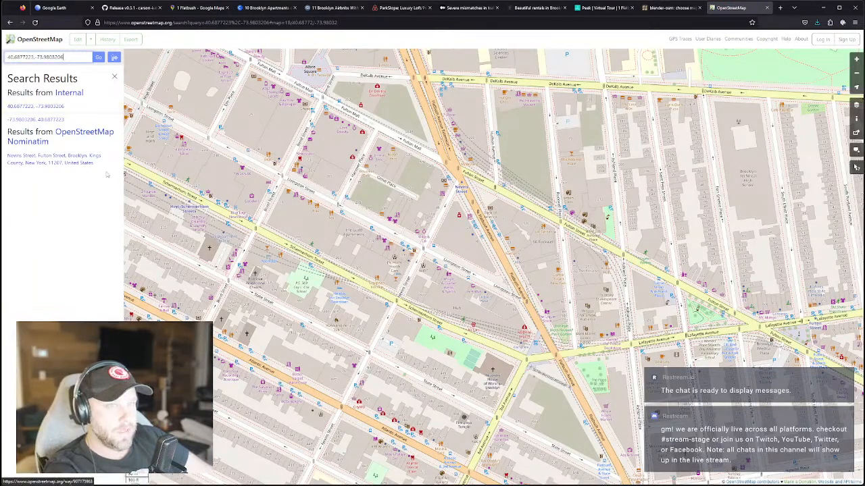
Pan and zoom the OpenStreetMap view toward Flatbush and Lafayette Avenues and Atlantic Terminal.
scroll(495, 240, up, 1)
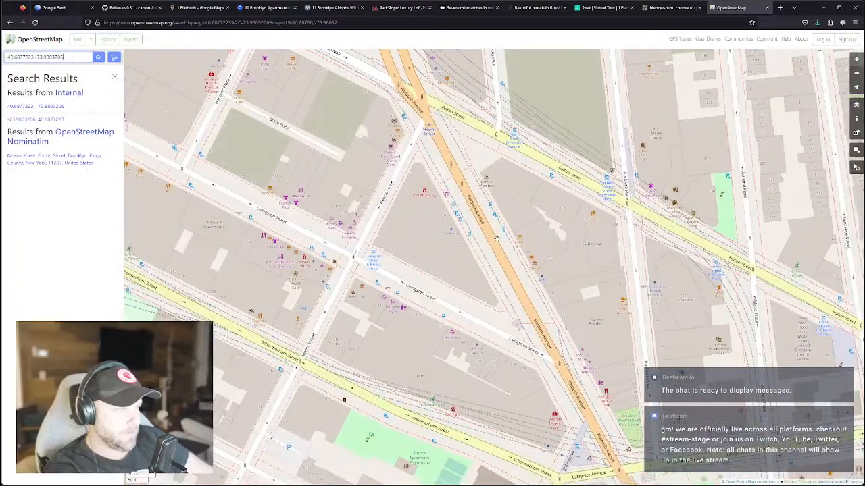
scroll(496, 238, down, 1)
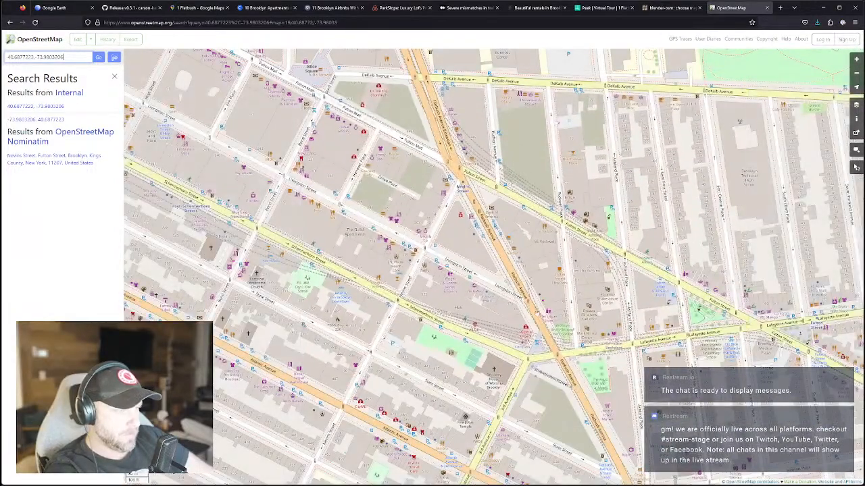
drag(577, 351, 519, 342)
scroll(518, 342, up, 1)
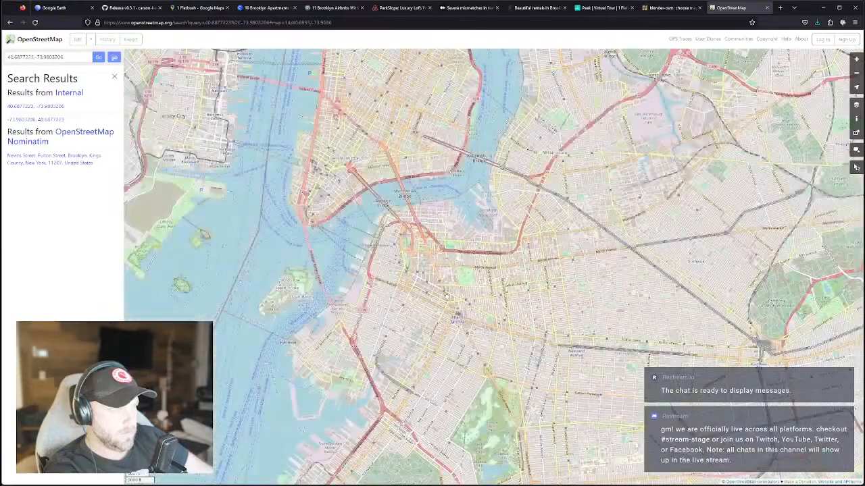
scroll(446, 295, up, 3)
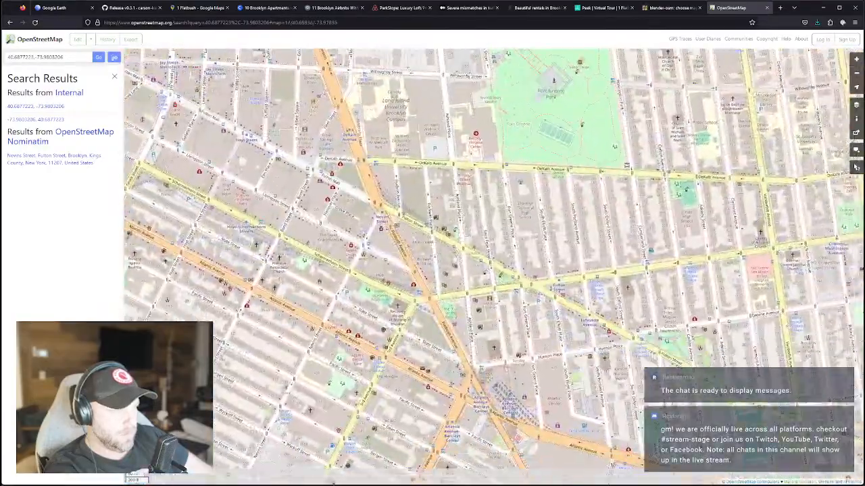
scroll(476, 349, up, 1)
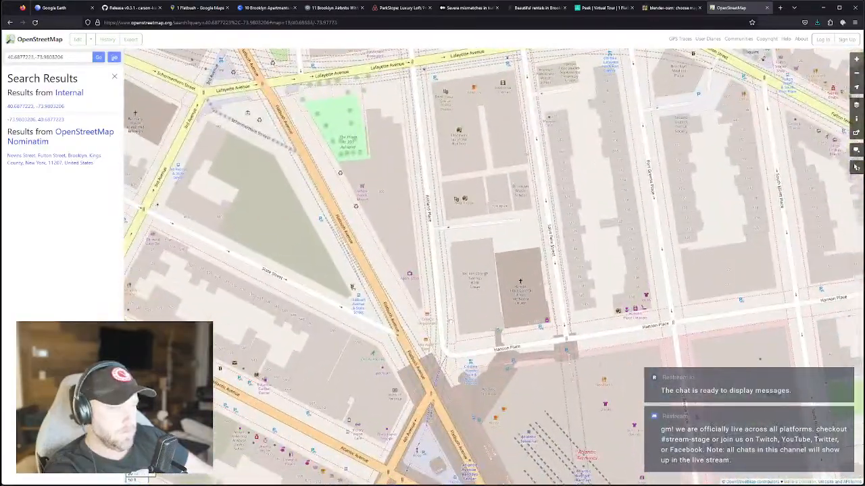
drag(483, 343, 455, 306)
scroll(456, 307, down, 1)
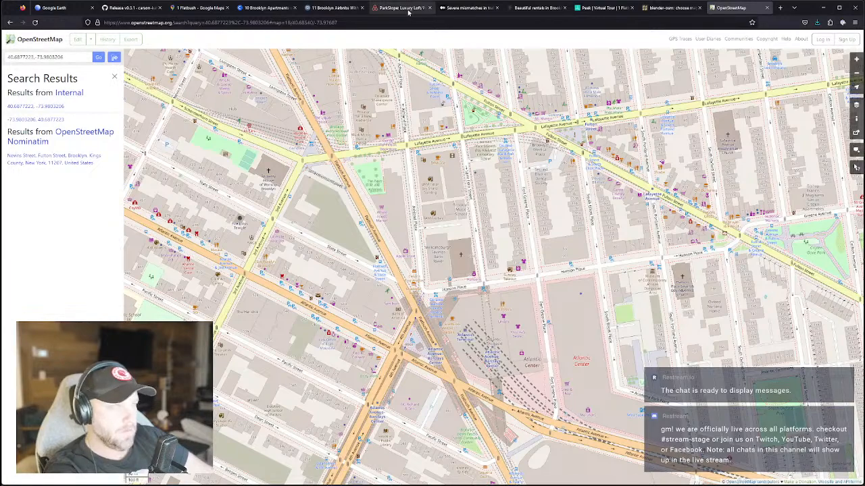
Replace the coordinates in the OpenStreetMap search with '1 flatbush' and run the search.
click(184, 7)
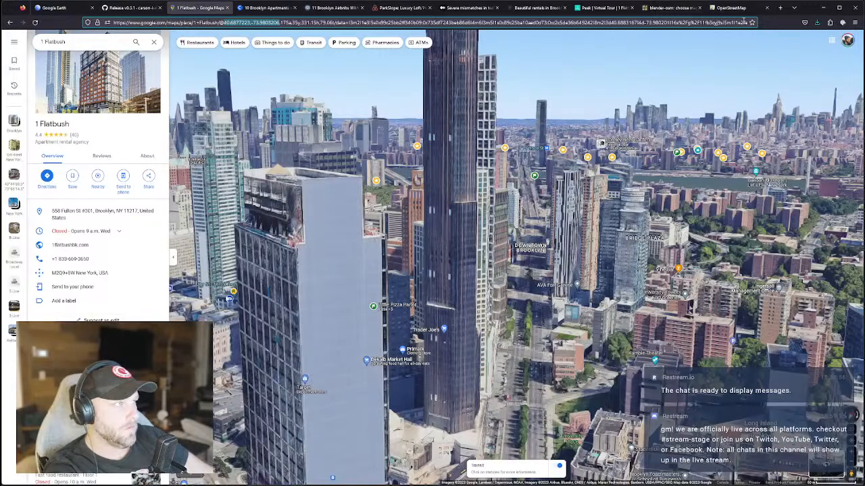
click(735, 8)
triple_click(39, 58)
text(1 flatbush)
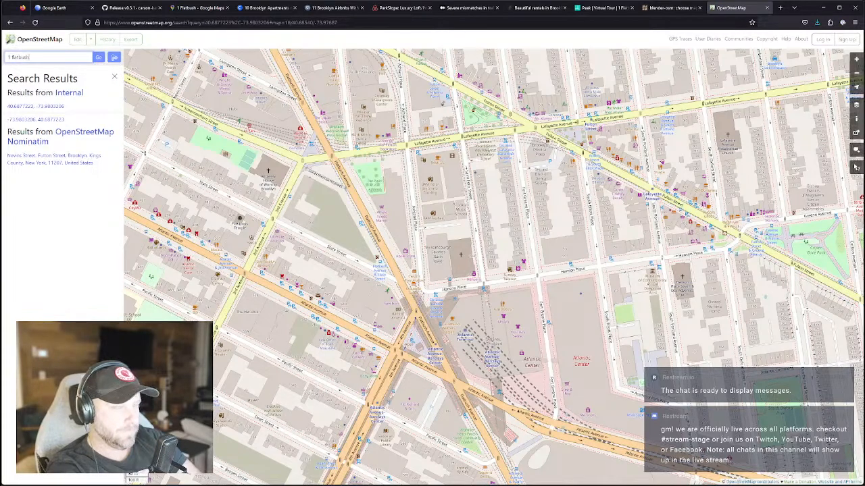
key(Return)
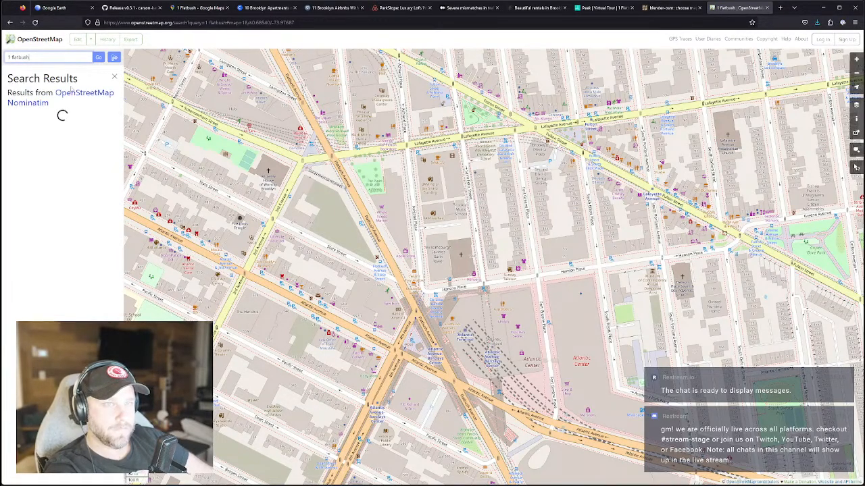
Zoom and pan the map so the Fulton Street and Flatbush area and DeKalb Avenue are fully visible.
scroll(495, 263, down, 1)
scroll(500, 264, up, 1)
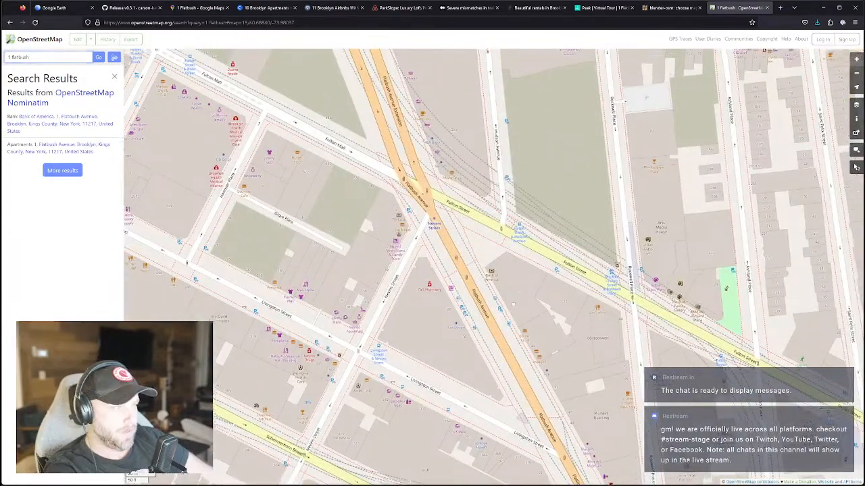
scroll(465, 362, down, 1)
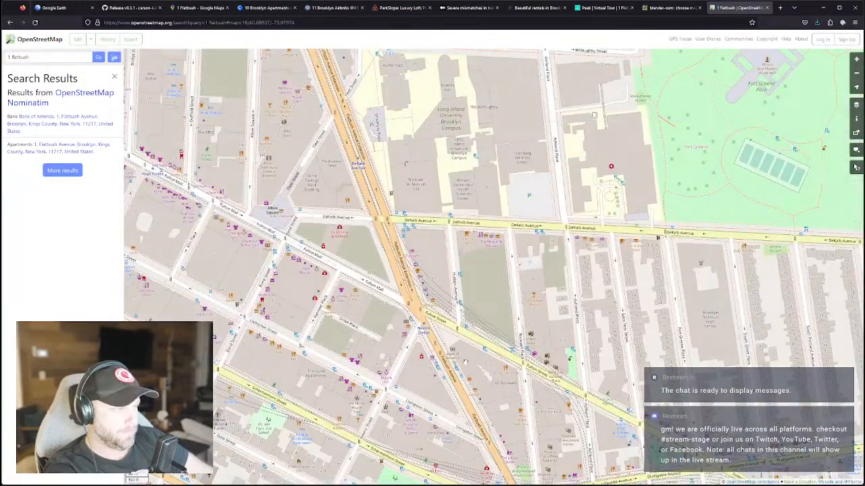
scroll(465, 362, down, 1)
scroll(465, 362, up, 2)
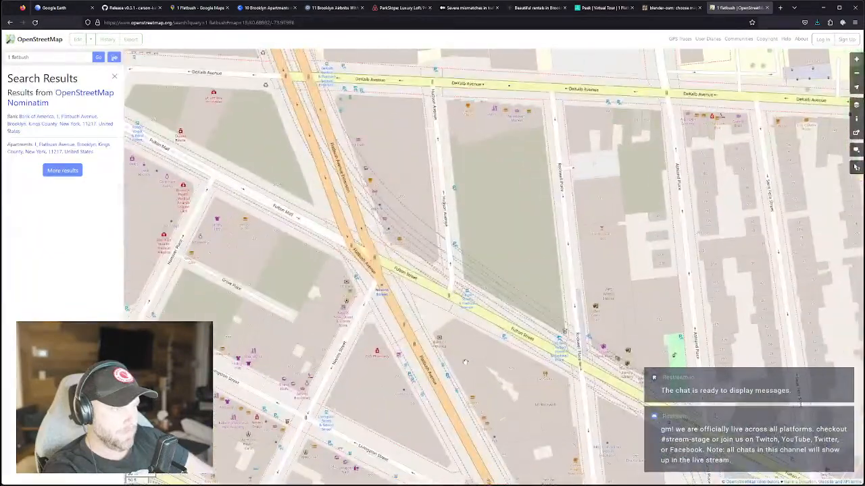
scroll(486, 354, down, 2)
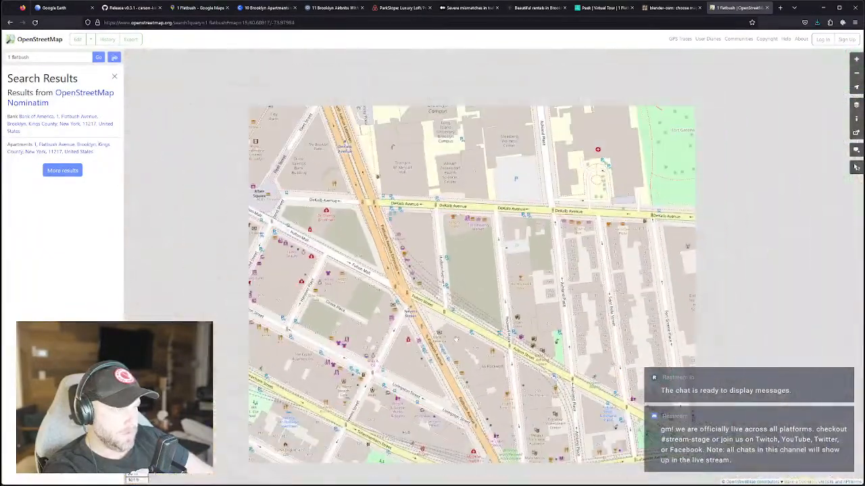
scroll(453, 345, up, 1)
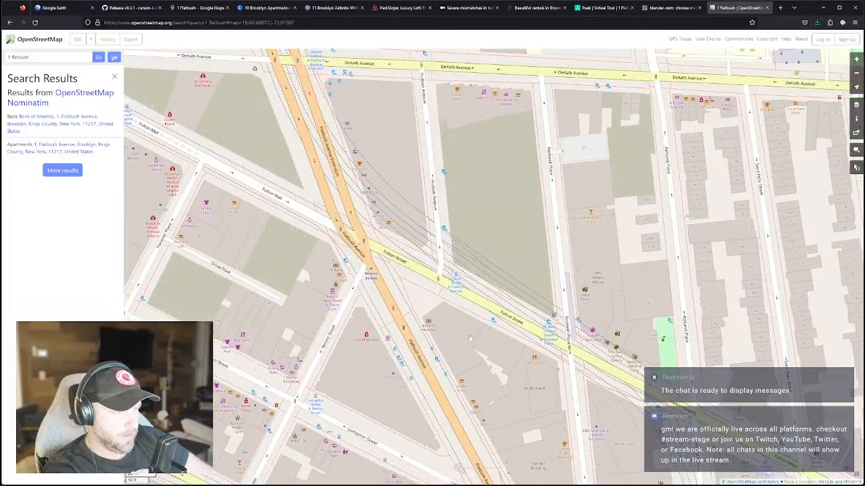
drag(475, 349, 442, 343)
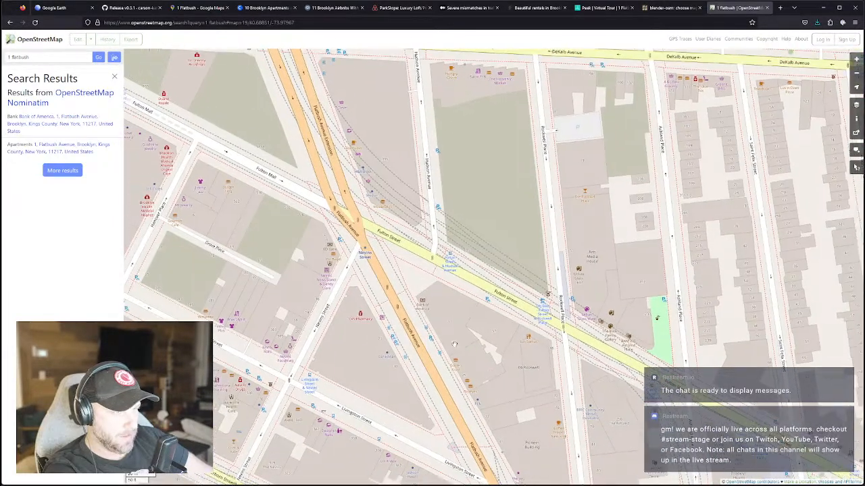
drag(367, 277, 371, 317)
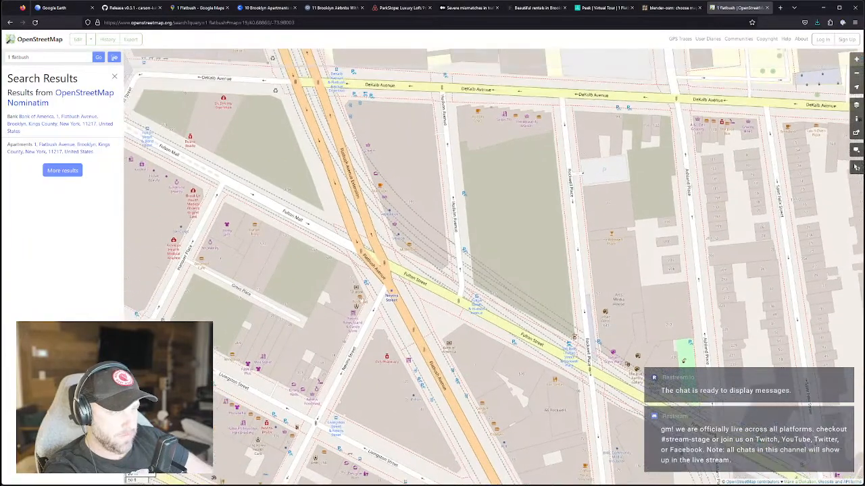
drag(356, 285, 358, 326)
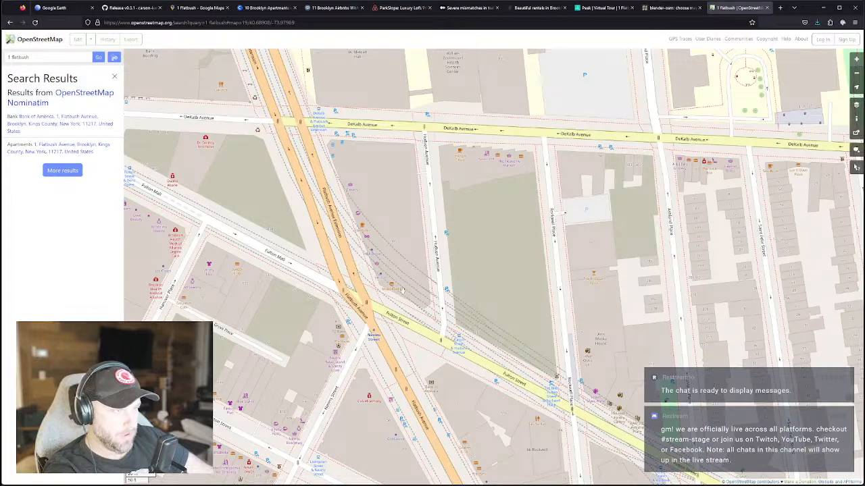
Reframe the map around Fulton Street to show Long Island University Brooklyn and Fort Greene Park.
drag(585, 378, 691, 459)
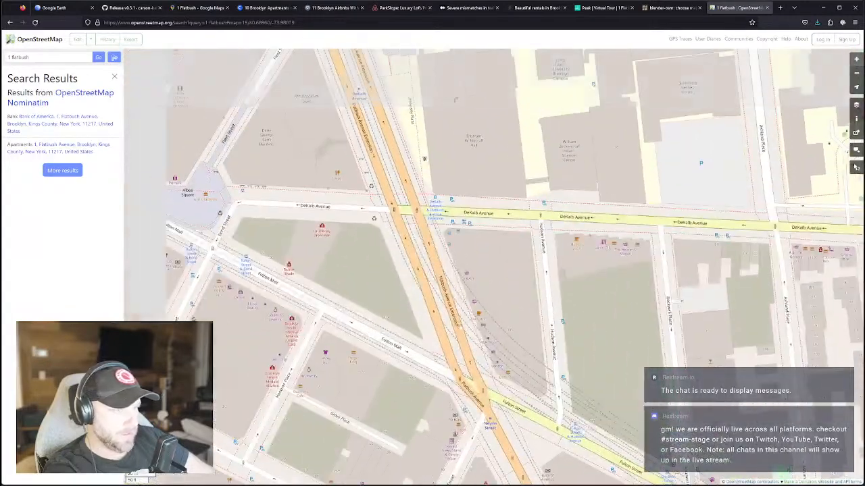
scroll(464, 331, down, 1)
scroll(388, 260, up, 2)
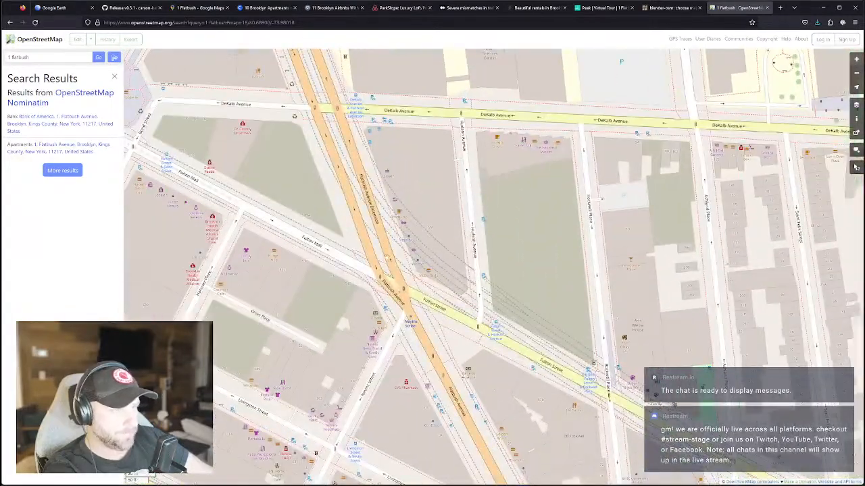
drag(405, 352, 375, 282)
scroll(445, 397, down, 3)
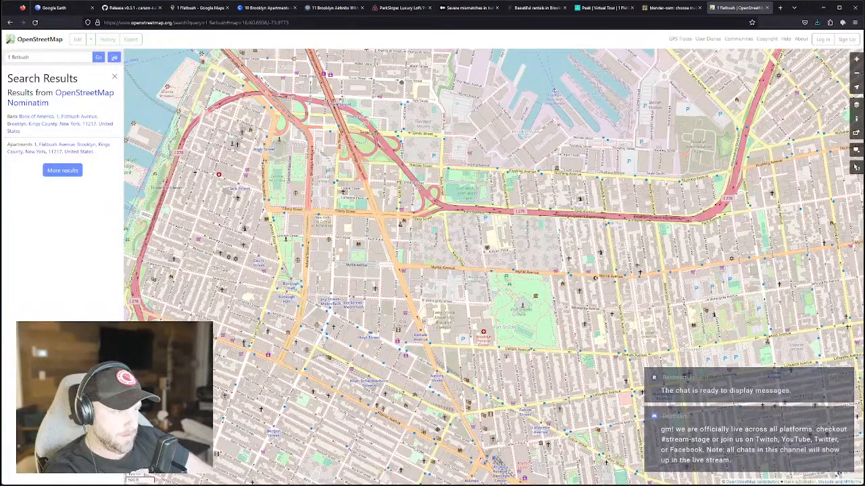
scroll(452, 346, up, 2)
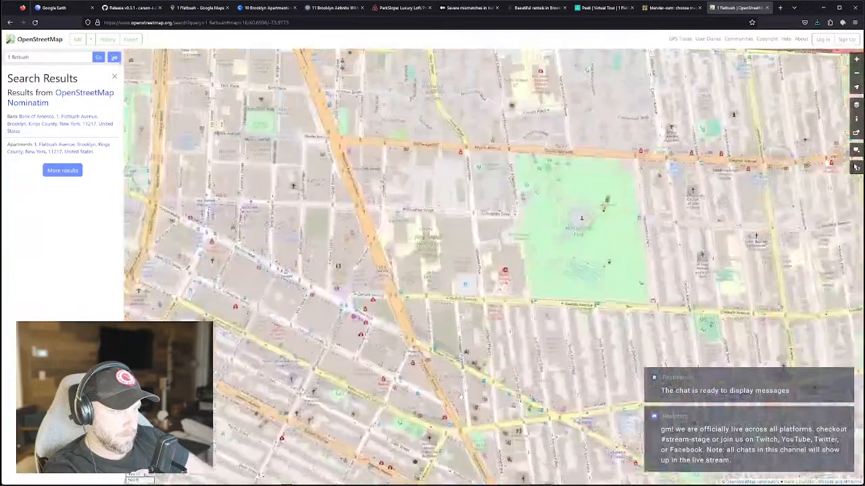
scroll(451, 347, down, 2)
scroll(451, 347, up, 2)
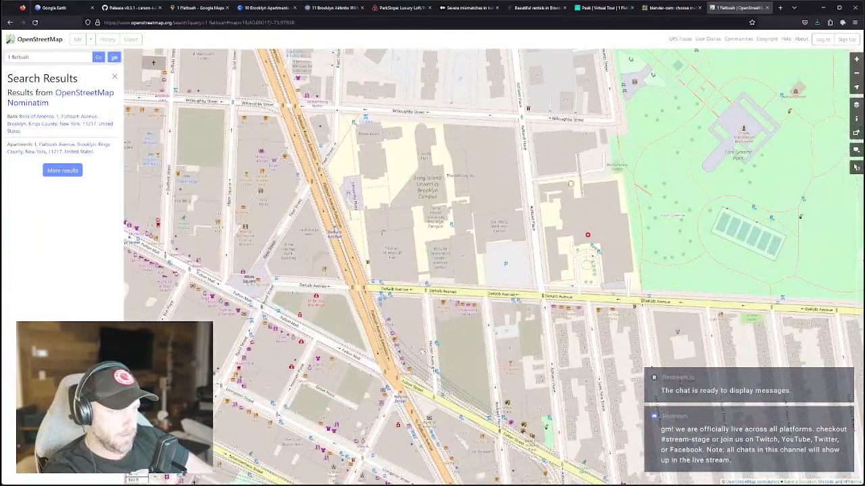
scroll(419, 346, down, 2)
scroll(417, 329, up, 1)
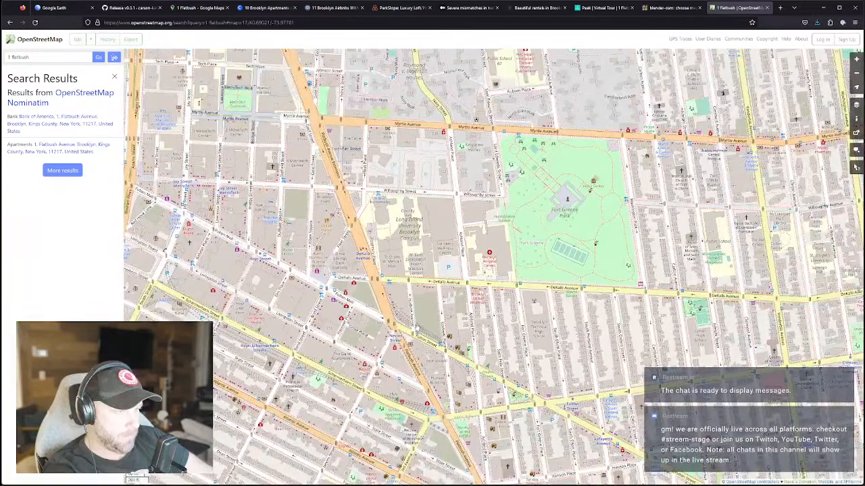
scroll(417, 329, up, 1)
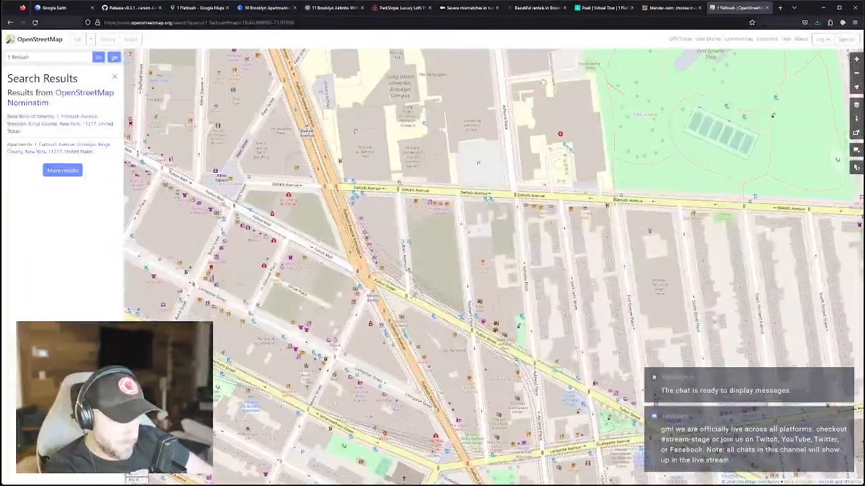
mouse_move(358, 370)
mouse_down()
mouse_move(439, 378)
mouse_move(359, 382)
mouse_up()
scroll(420, 350, down, 1)
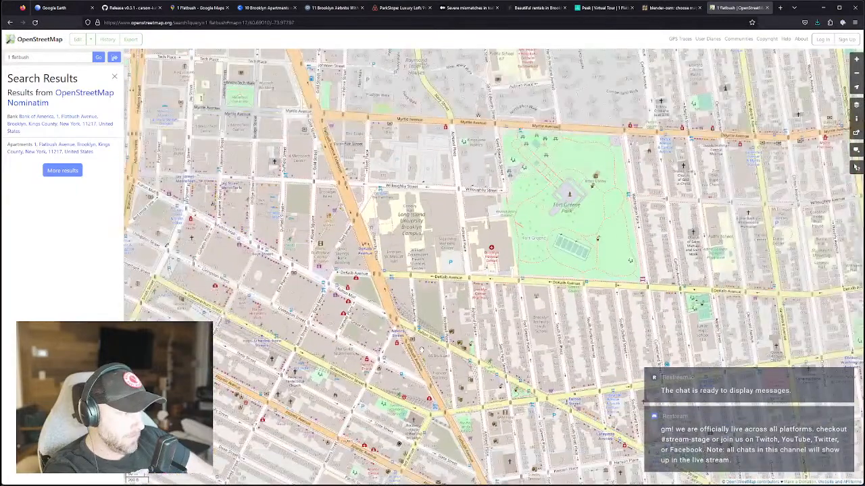
scroll(439, 377, up, 1)
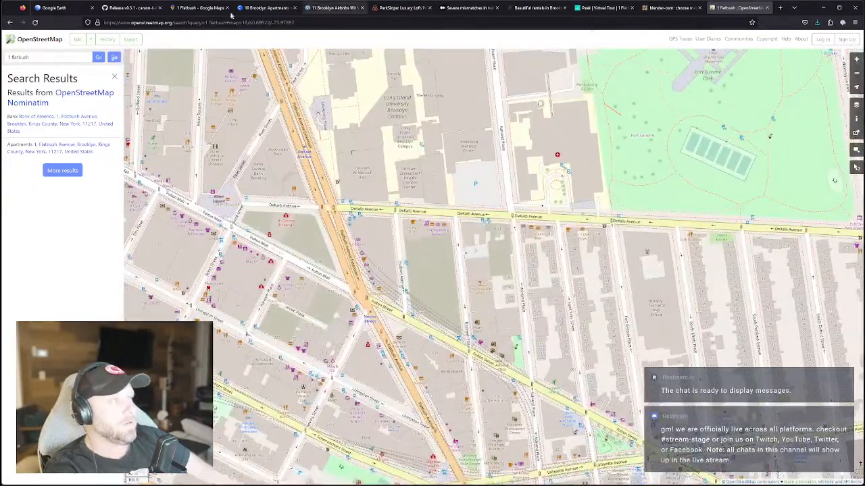
Look up Barclays Center in Google Maps from the search suggestions.
click(199, 7)
drag(89, 42, 9, 42)
text(bar)
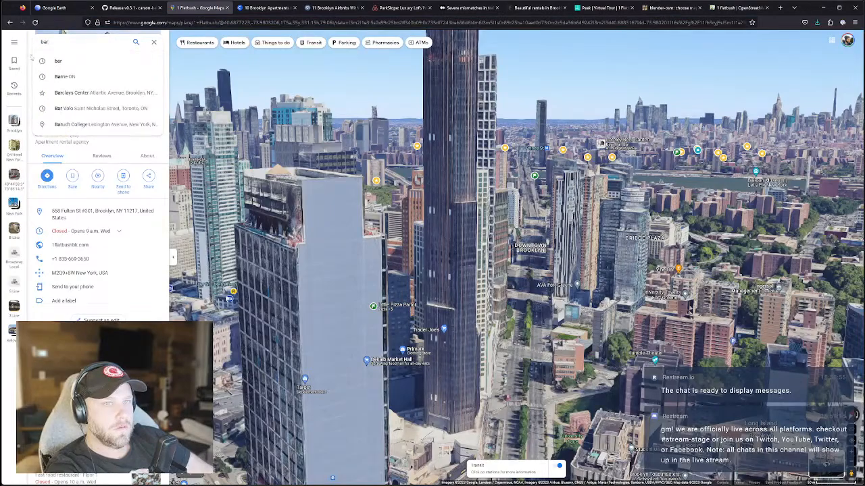
click(102, 93)
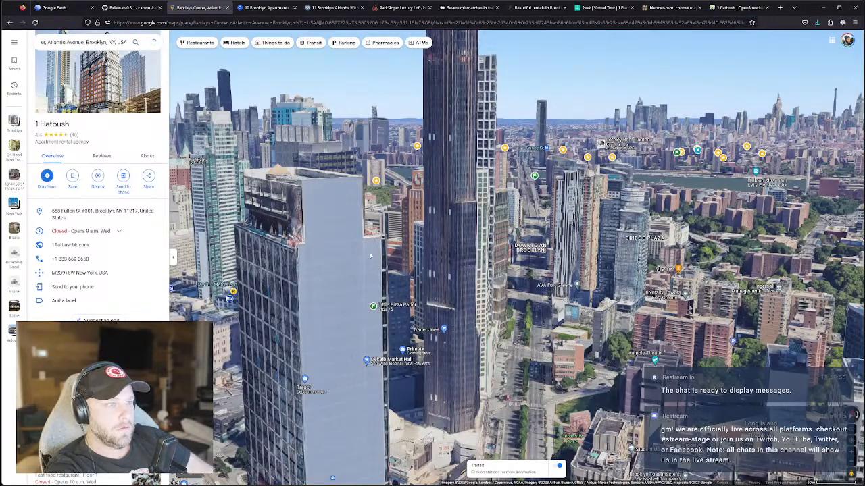
Zoom and pan the satellite map from Barclays Center toward Fort Greene.
scroll(442, 285, down, 5)
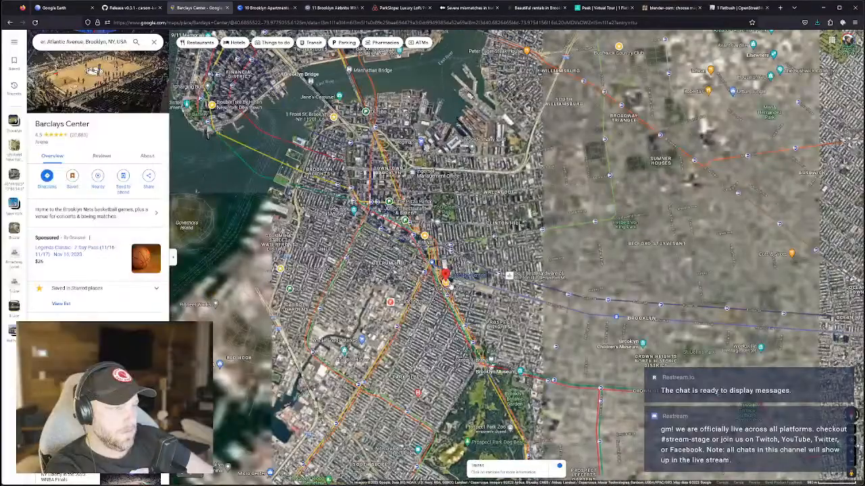
scroll(449, 280, up, 5)
drag(401, 218, 412, 254)
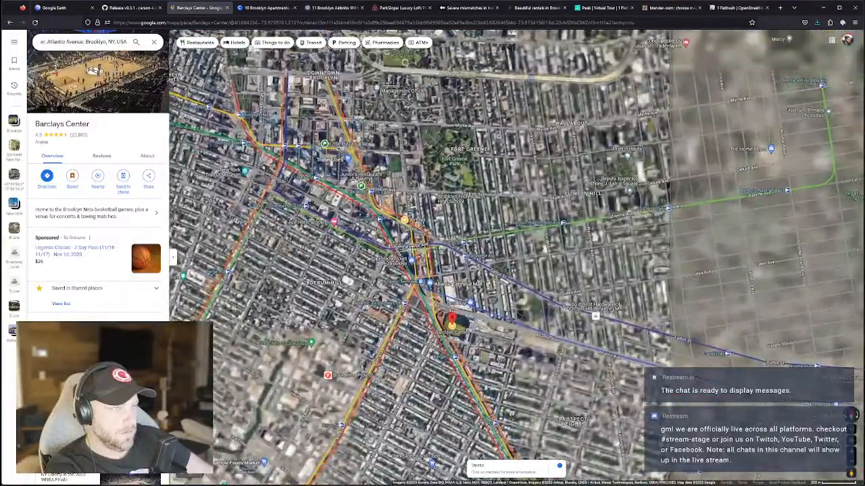
scroll(413, 252, up, 3)
drag(392, 203, 421, 250)
scroll(422, 250, up, 3)
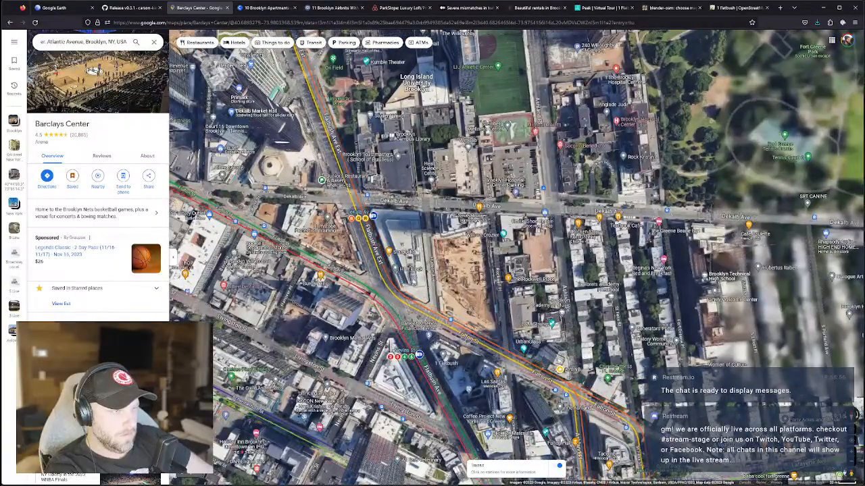
scroll(420, 303, down, 3)
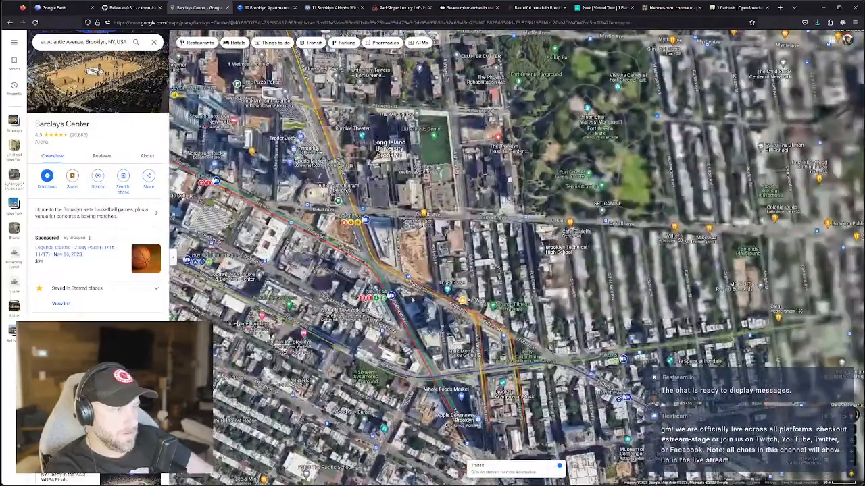
scroll(420, 301, up, 2)
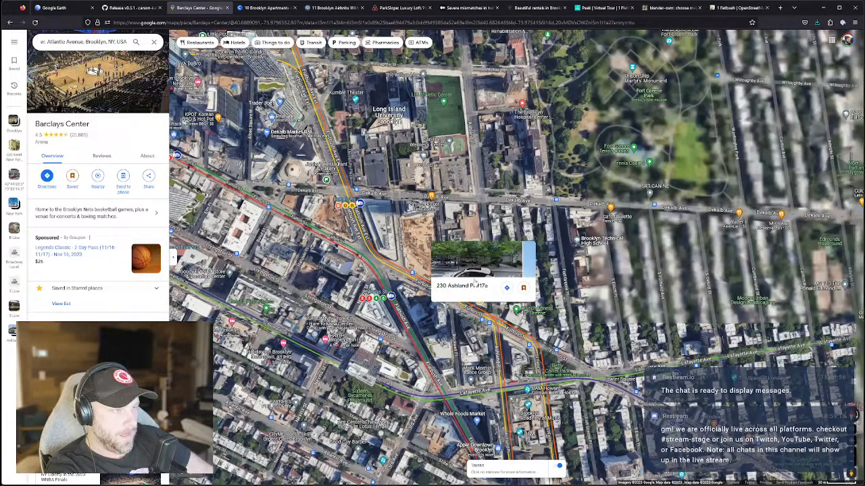
Refine the satellite framing around DeKalb Avenue, Long Island University Brooklyn and Fort Greene Park.
drag(414, 302, 399, 368)
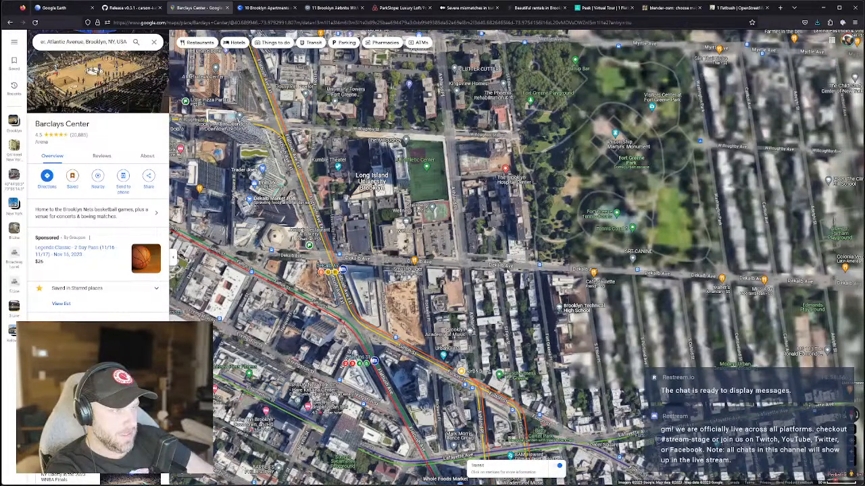
ctrl+drag(479, 208, 476, 277)
scroll(292, 184, up, 5)
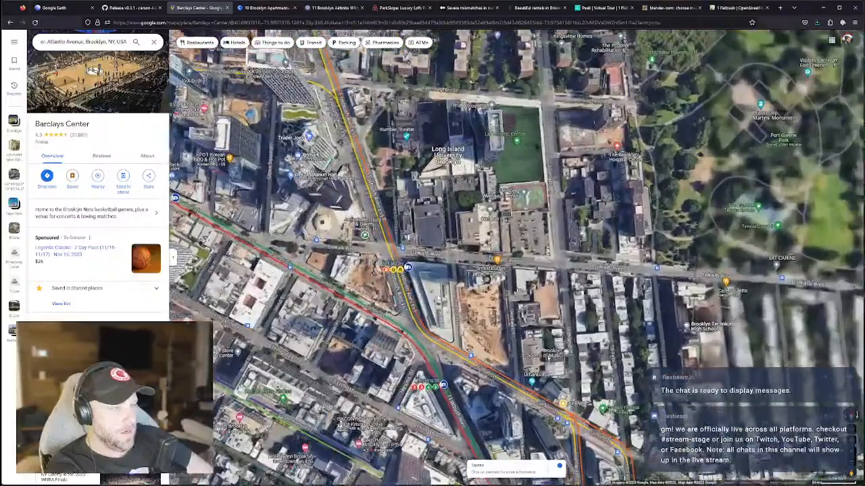
scroll(437, 297, up, 1)
drag(477, 259, 439, 291)
scroll(438, 291, up, 1)
scroll(438, 291, down, 1)
scroll(441, 297, down, 1)
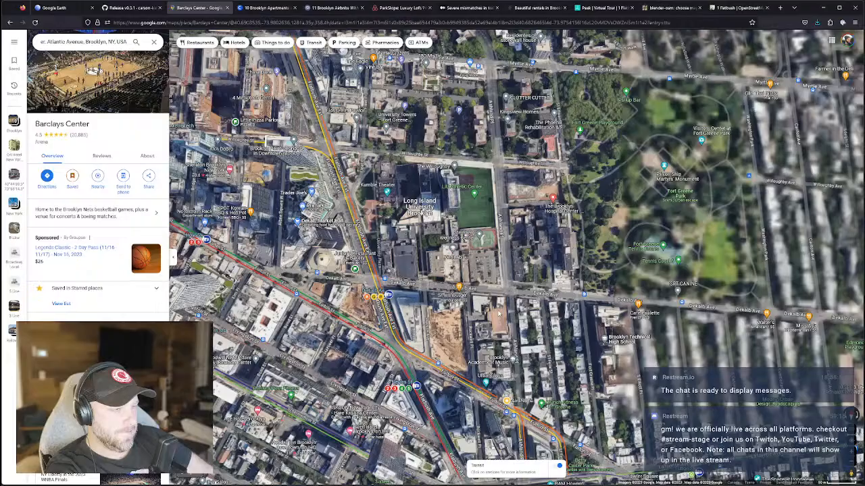
Tilt, rotate and zoom out the 3D satellite view over towers near Trader Joe's and DeKalb Market Hall.
drag(410, 282, 463, 292)
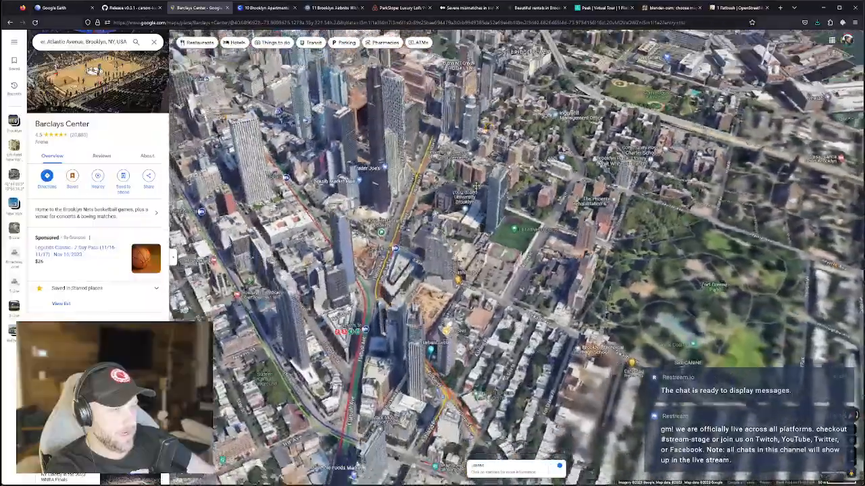
ctrl+drag(476, 185, 476, 159)
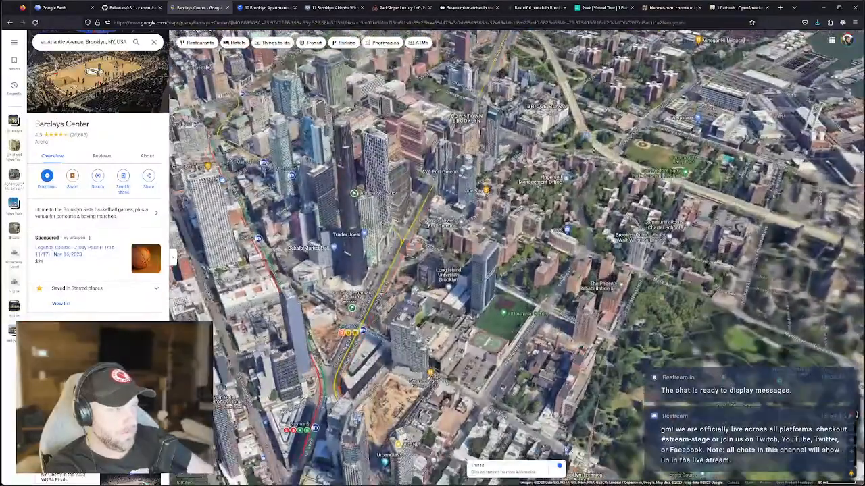
ctrl+drag(476, 186, 500, 213)
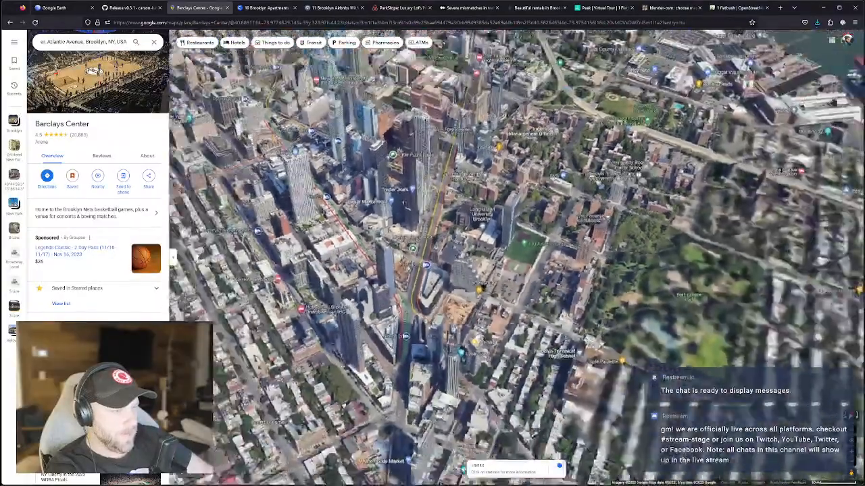
scroll(473, 256, down, 3)
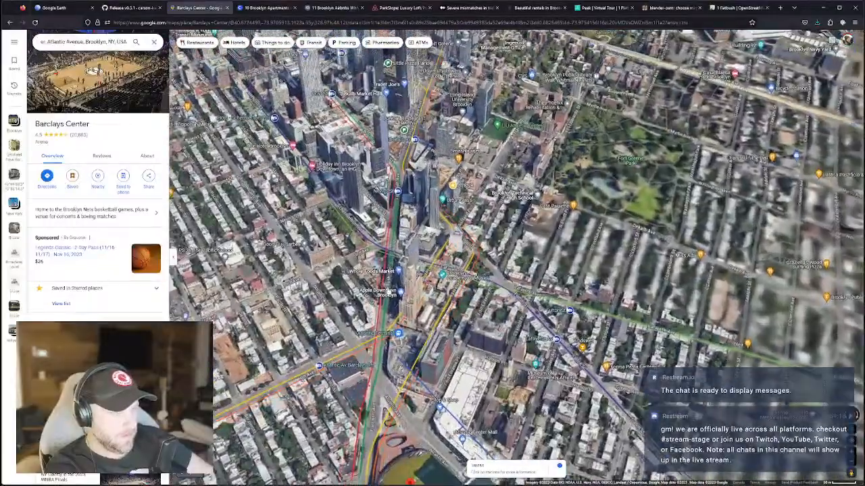
drag(473, 256, 472, 281)
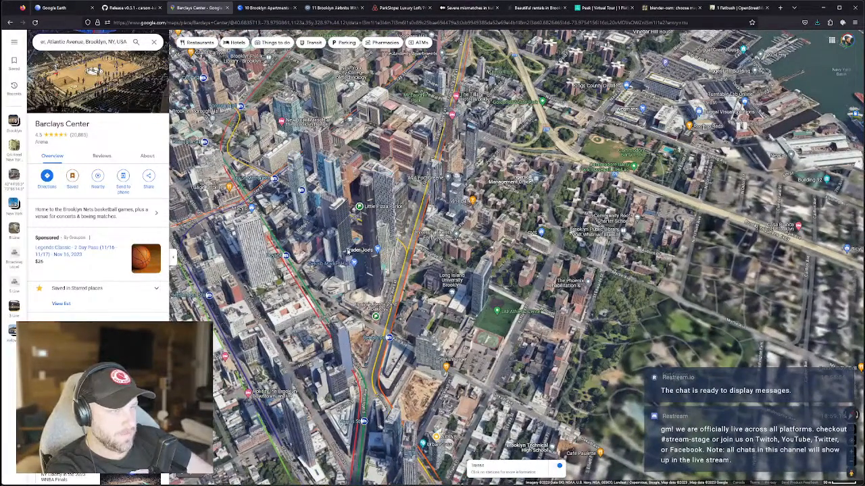
drag(378, 248, 386, 263)
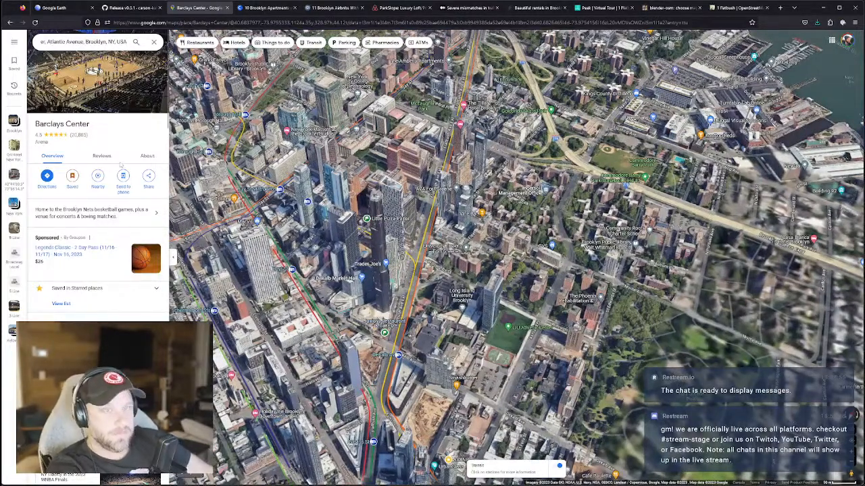
Zoom the Blosm extent map to Fulton Street and Flatbush Avenue and show the selection rectangle.
click(729, 8)
click(669, 8)
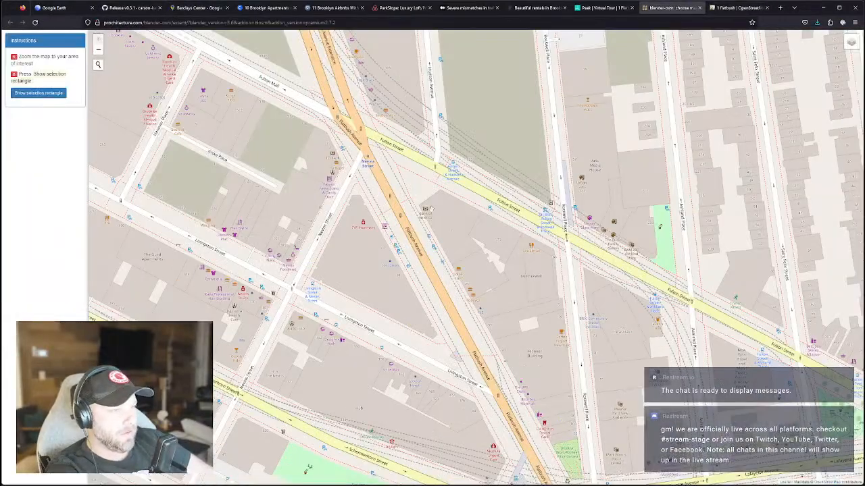
scroll(409, 183, up, 4)
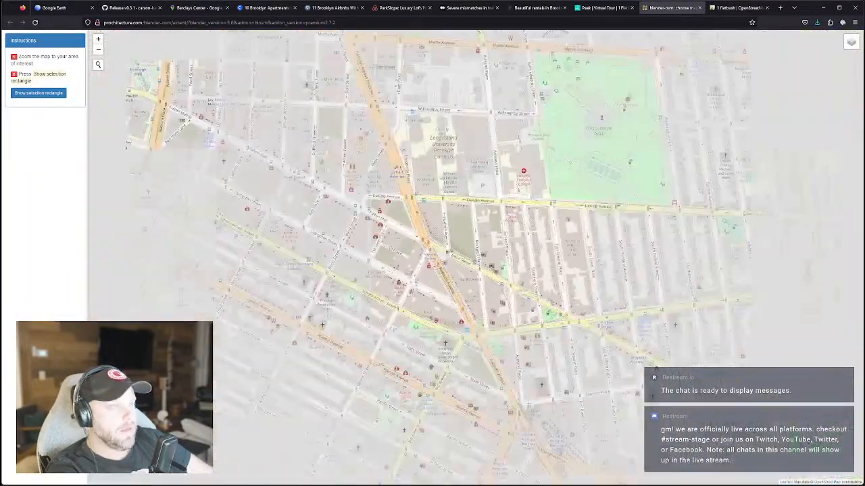
scroll(454, 263, up, 2)
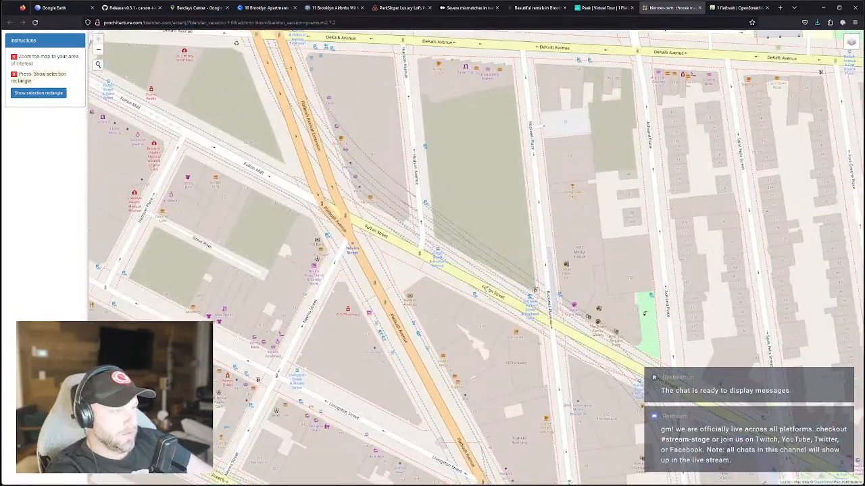
click(40, 95)
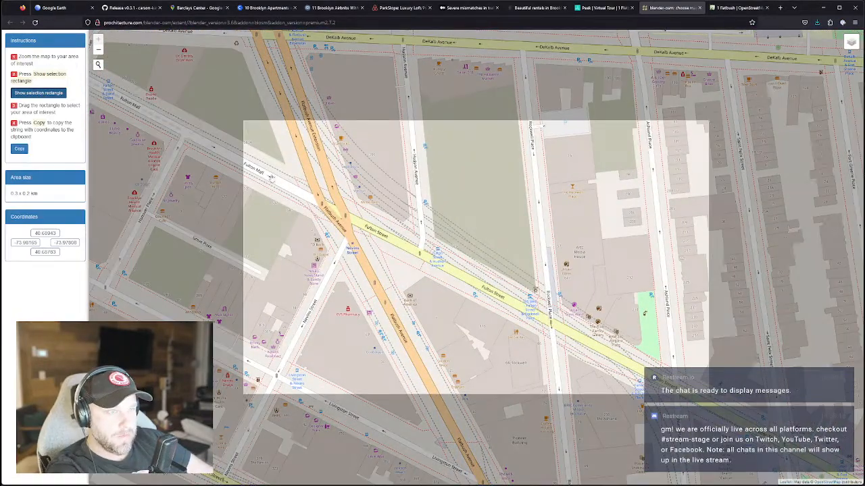
scroll(482, 252, down, 3)
Resize the selection rectangle to 0.3 x 0.3 km around the intersection, then return to Blender.
drag(417, 215, 390, 172)
drag(462, 261, 455, 279)
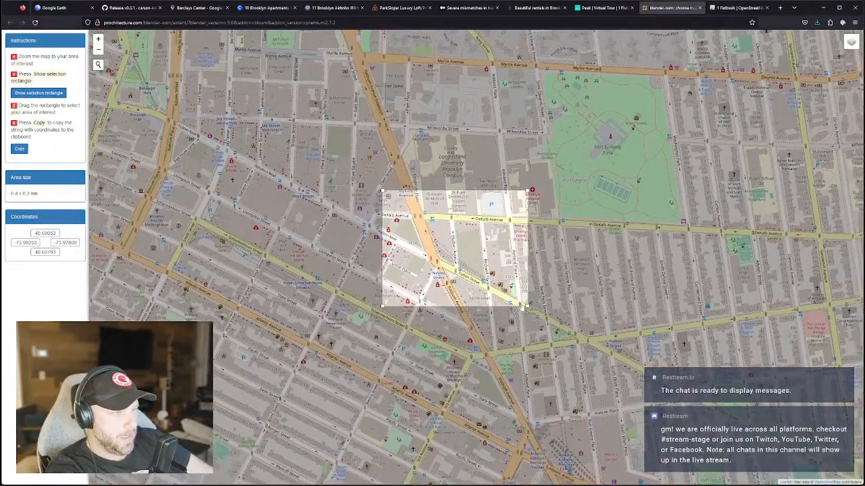
drag(526, 305, 485, 307)
drag(463, 271, 473, 289)
drag(494, 210, 498, 219)
scroll(480, 301, up, 3)
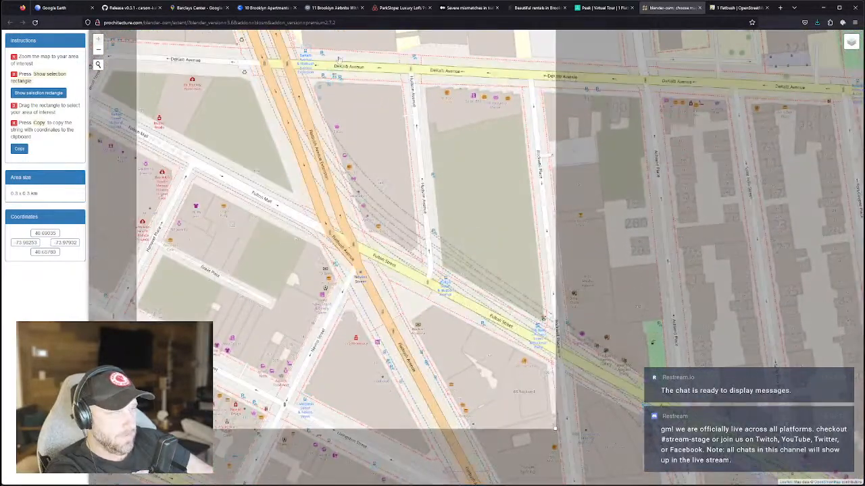
key(alt+Tab)
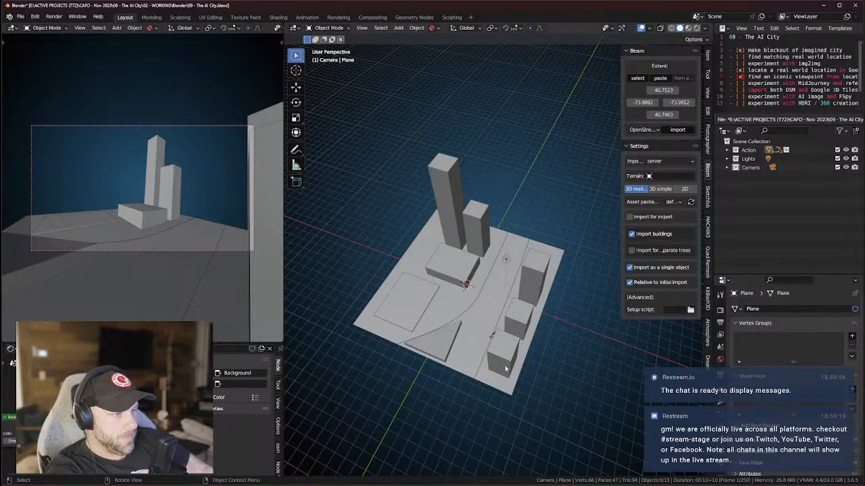
Stretch the Blosm rectangle to 0.5 x 0.5 km, north to Willoughby Street at latitude 40.69259.
key(alt+Tab)
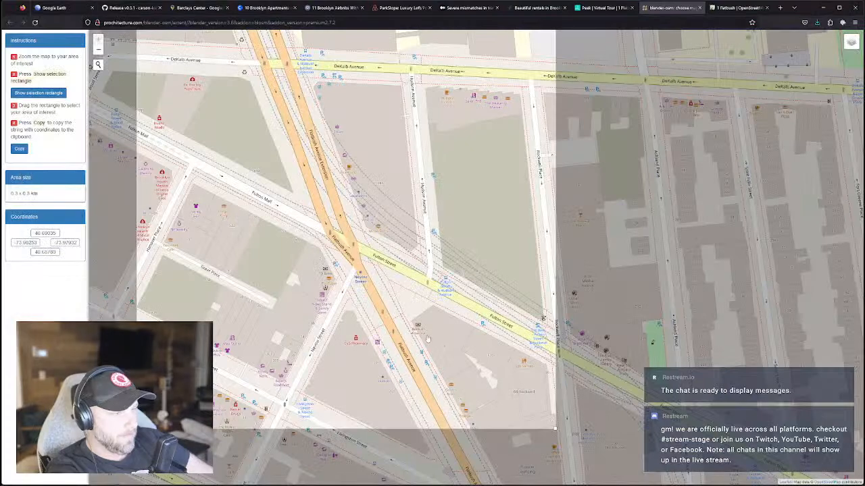
drag(553, 427, 555, 442)
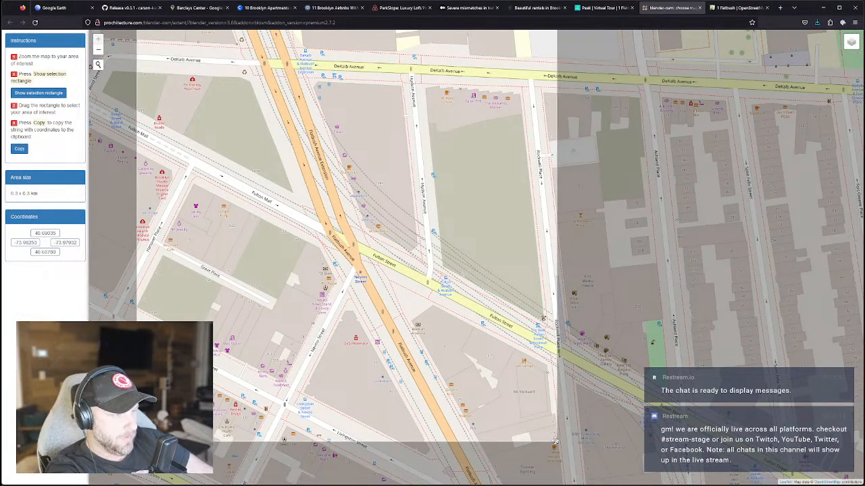
scroll(457, 329, down, 2)
drag(369, 230, 352, 207)
scroll(422, 296, up, 2)
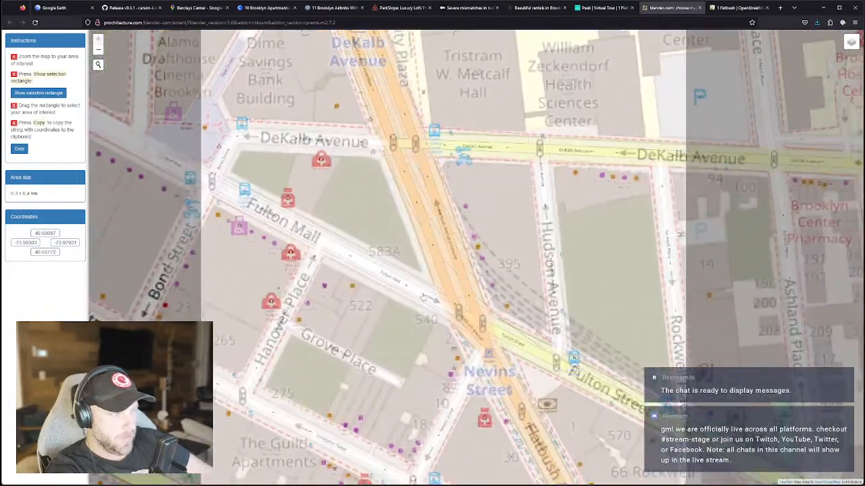
scroll(422, 296, down, 2)
scroll(378, 227, up, 2)
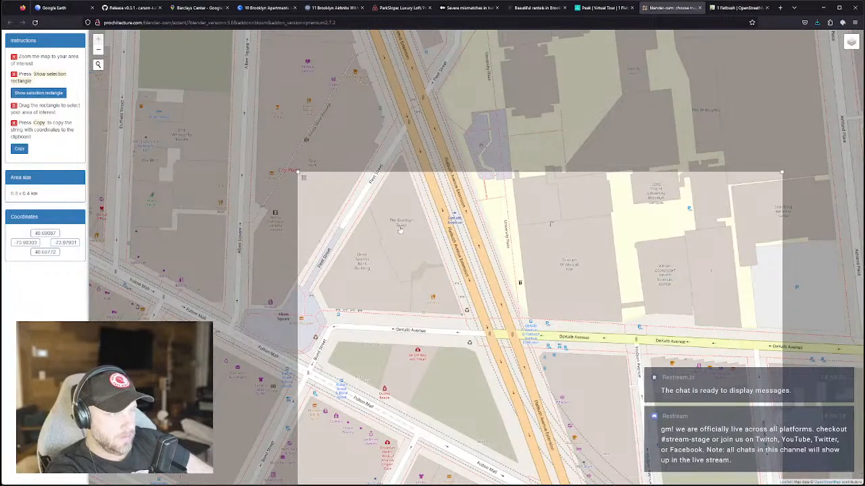
scroll(400, 230, down, 2)
drag(370, 195, 313, 166)
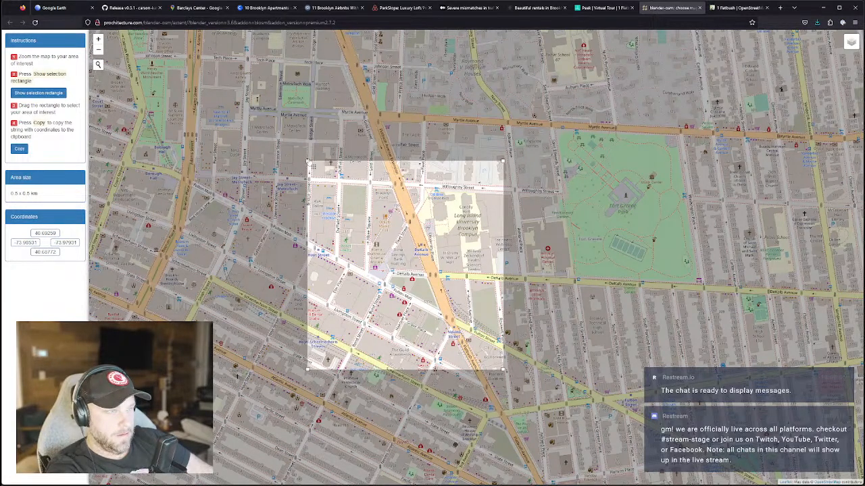
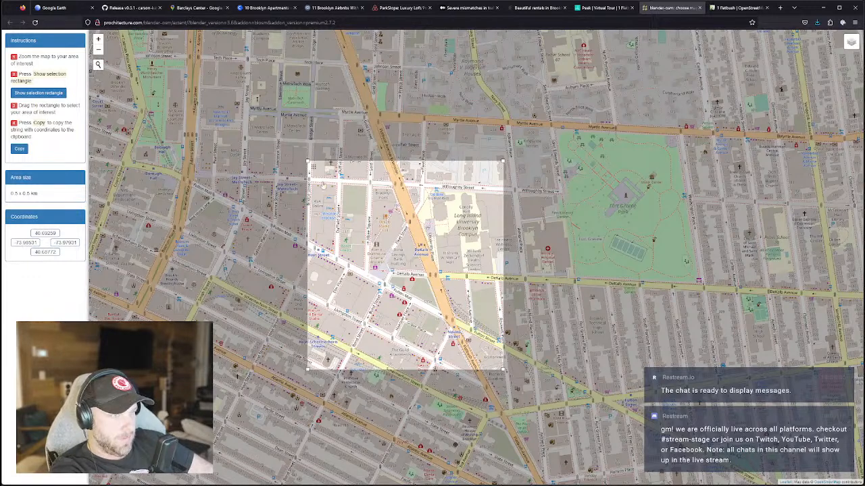
Shift the Blosm selection rectangle lower over downtown Brooklyn and fine-tune its position.
drag(312, 165, 220, 95)
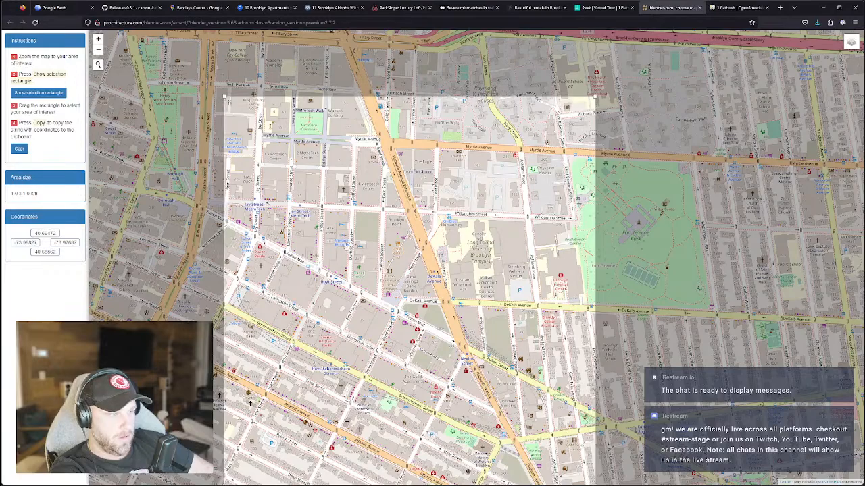
scroll(346, 246, up, 2)
scroll(348, 247, down, 4)
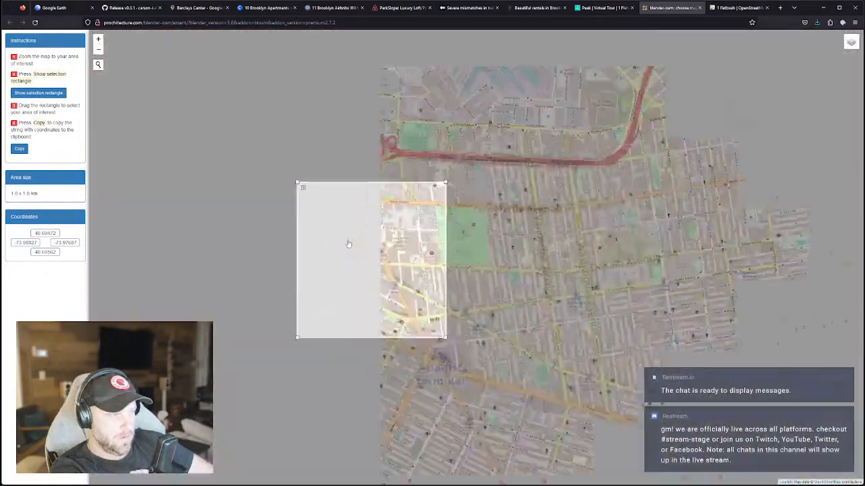
scroll(351, 233, up, 2)
scroll(351, 233, down, 2)
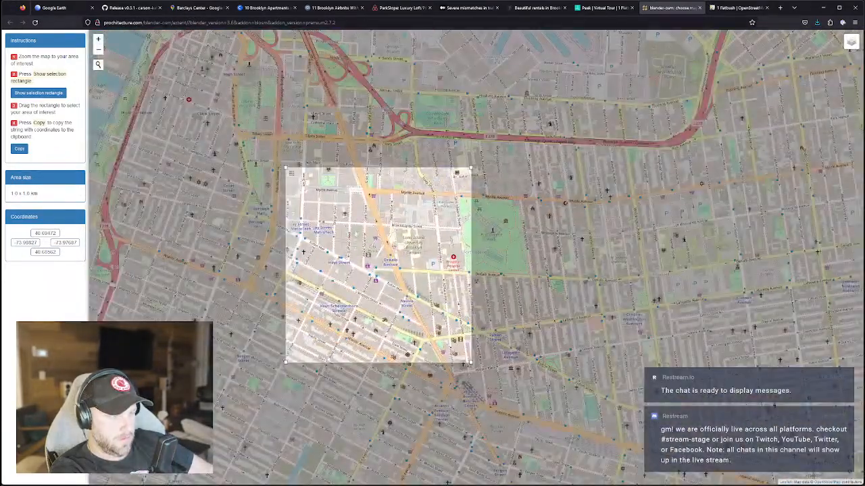
drag(286, 169, 276, 158)
scroll(293, 175, up, 2)
scroll(293, 175, down, 2)
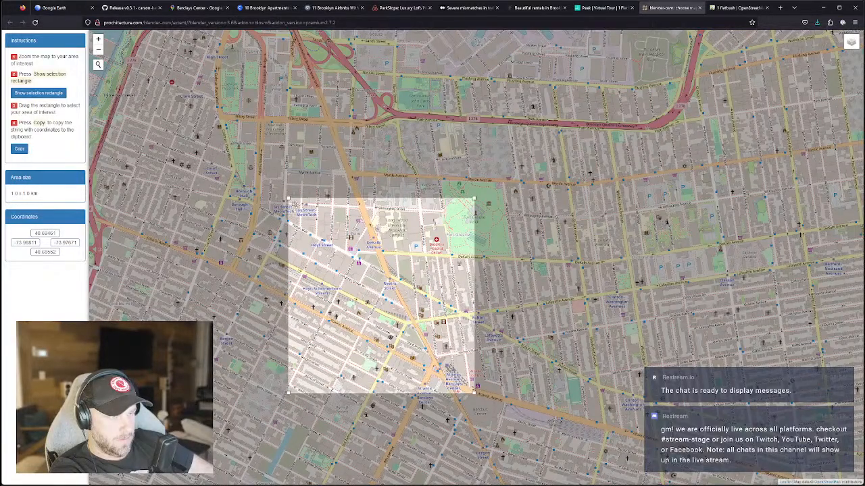
drag(283, 176, 281, 175)
scroll(331, 237, up, 3)
Pan the map to include DeKalb Avenue and Fort Greene Park, then copy the 1.0 x 1.0 km coordinates.
drag(459, 386, 311, 166)
scroll(324, 182, down, 3)
drag(346, 208, 397, 289)
scroll(397, 289, up, 2)
scroll(397, 289, down, 3)
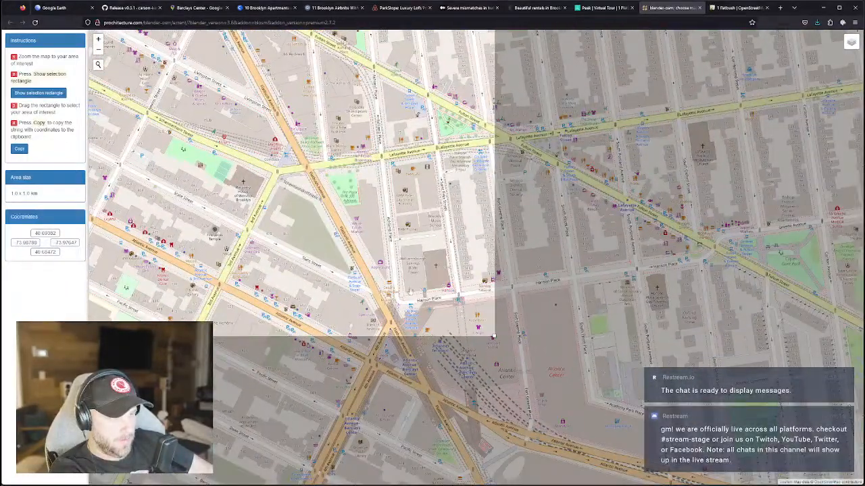
drag(400, 263, 428, 339)
drag(351, 186, 404, 289)
drag(336, 208, 424, 290)
scroll(424, 290, down, 2)
drag(317, 182, 318, 202)
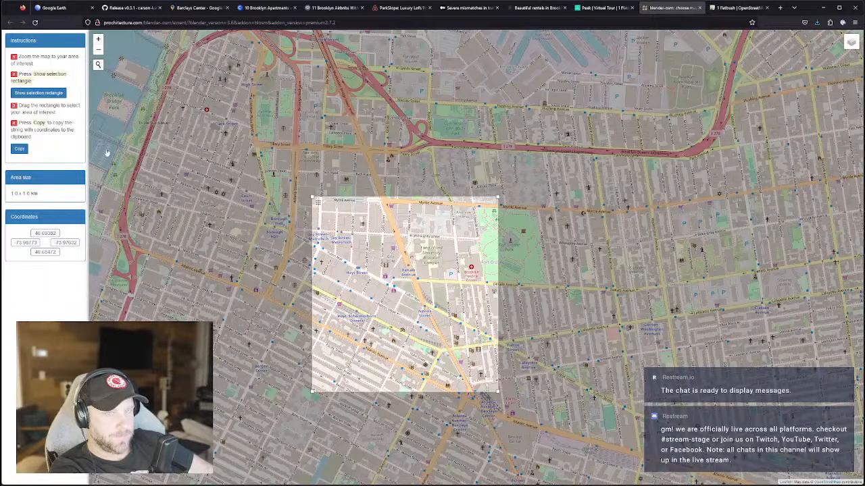
click(19, 149)
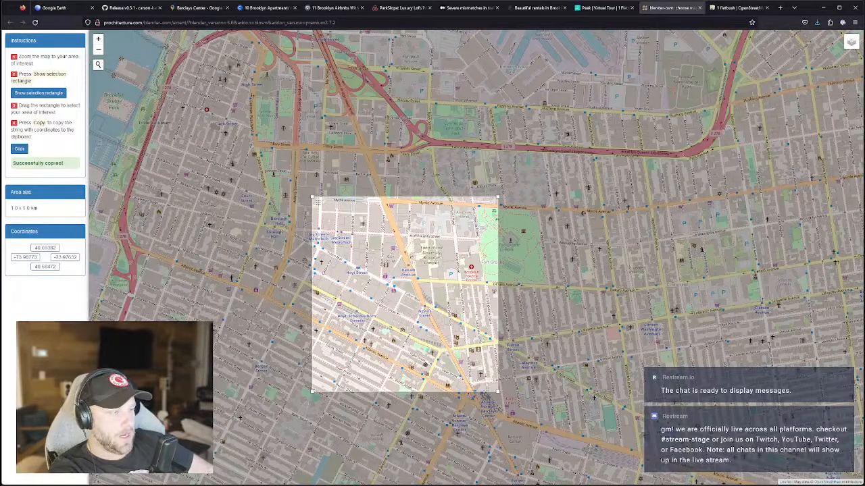
key(alt+Tab)
Paste the Brooklyn extent into Blosm and import it as terrain.
click(660, 79)
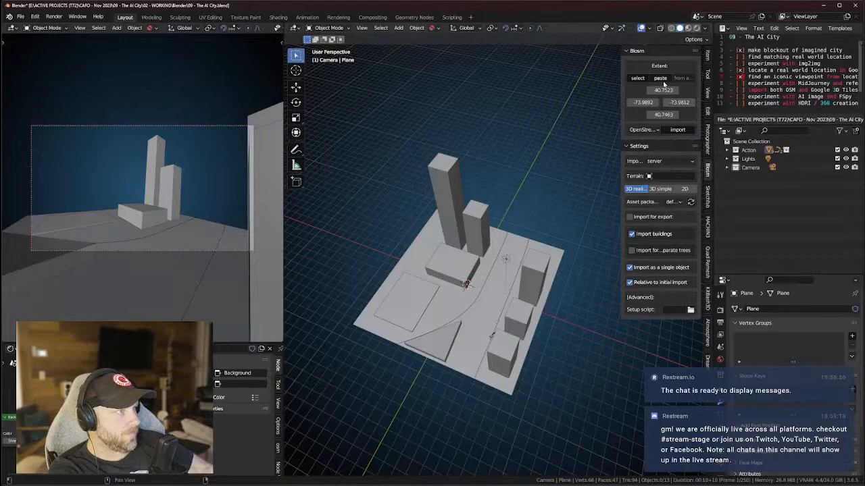
click(642, 130)
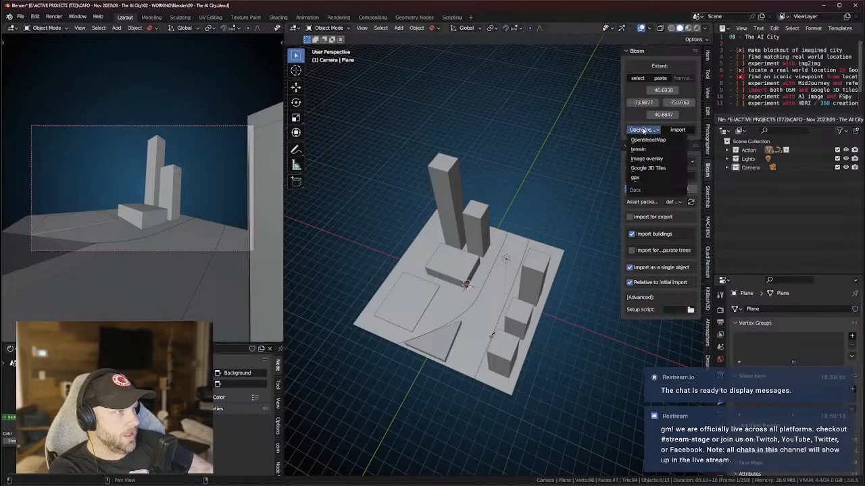
click(647, 150)
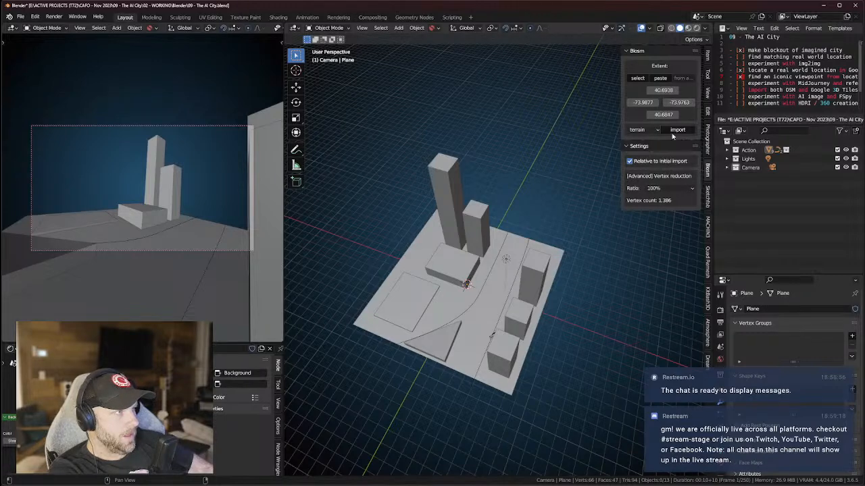
click(677, 129)
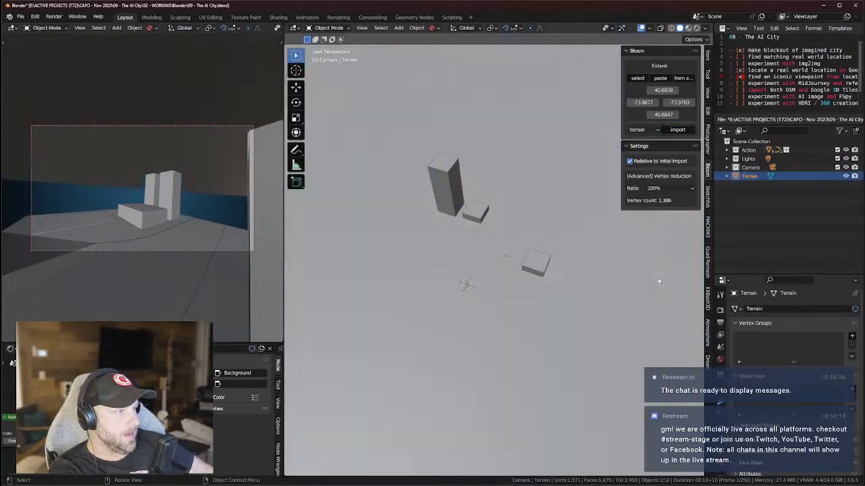
middle_drag(536, 282, 700, 174)
scroll(552, 265, down, 10)
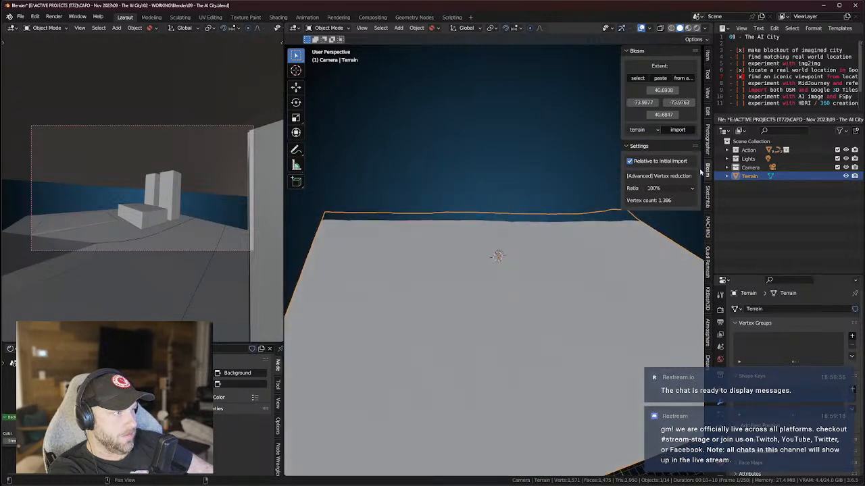
Set the viewport's Clip End to 10000 m.
click(708, 91)
click(672, 82)
text(10000)
key(Return)
middle_drag(563, 187, 552, 271)
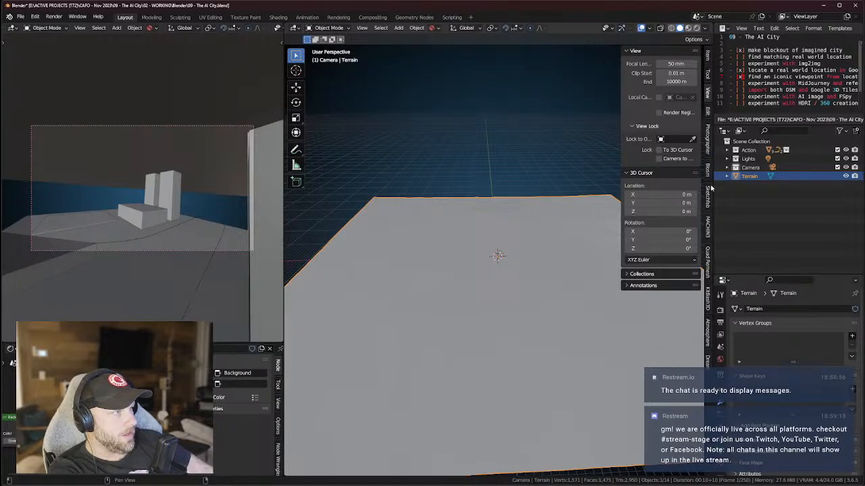
Switch the Blosm data source back to OpenStreetMap and refresh the asset packages.
click(708, 173)
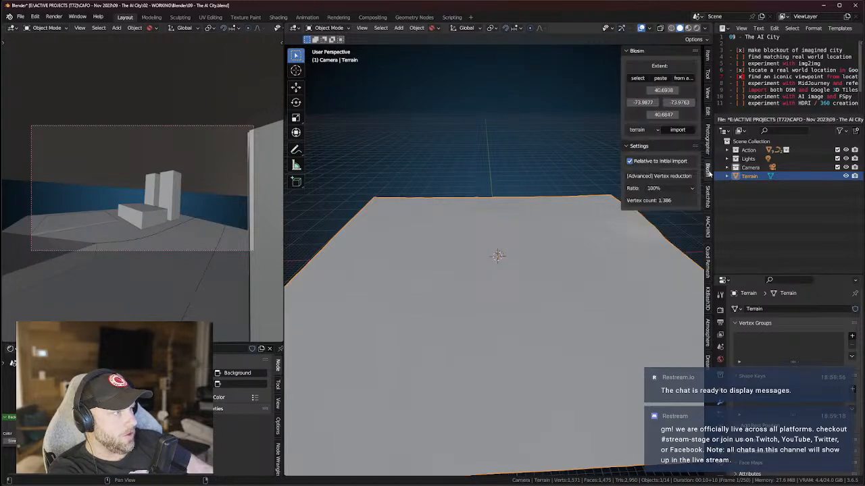
click(640, 130)
click(650, 140)
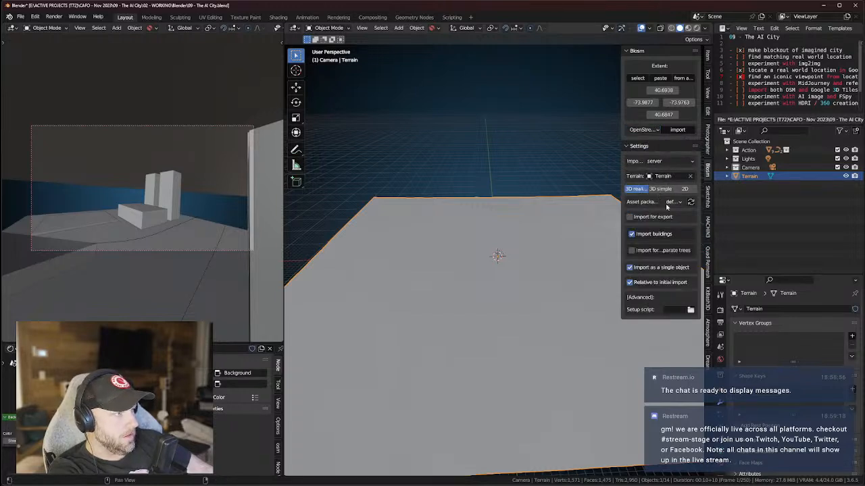
click(690, 203)
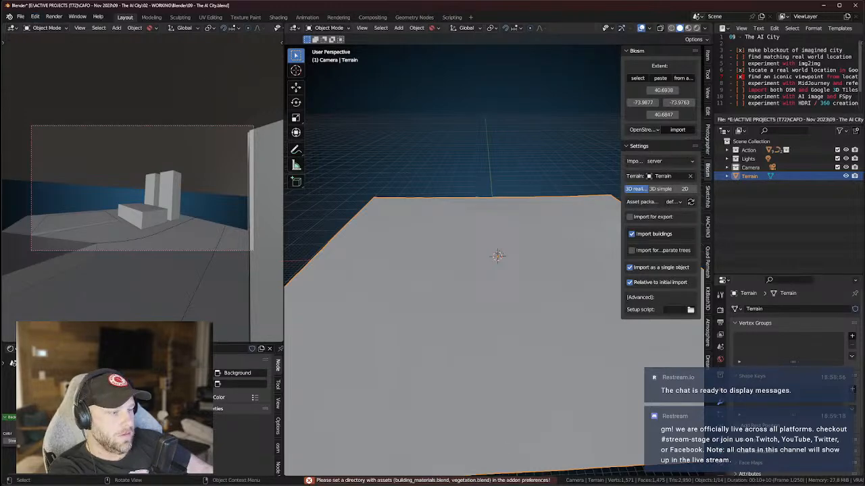
Find the ASSETS (T72) folder in File Explorer.
key(super+e)
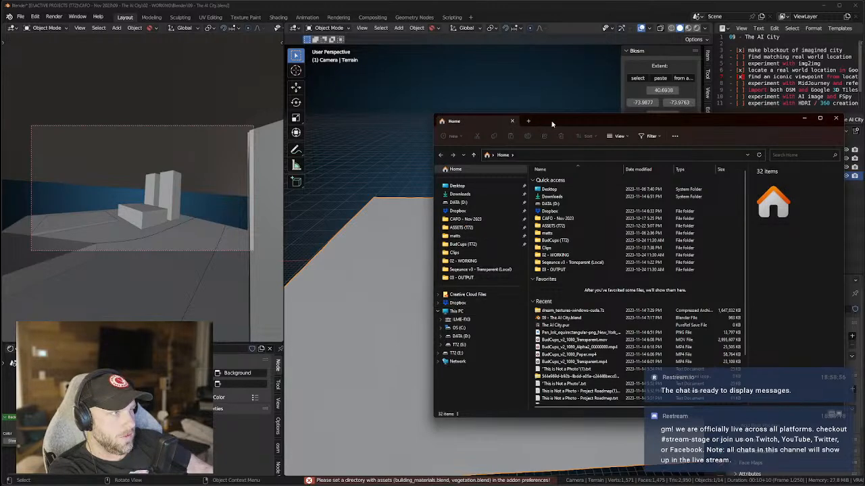
drag(543, 120, 864, 131)
drag(812, 132, 863, 135)
click(857, 242)
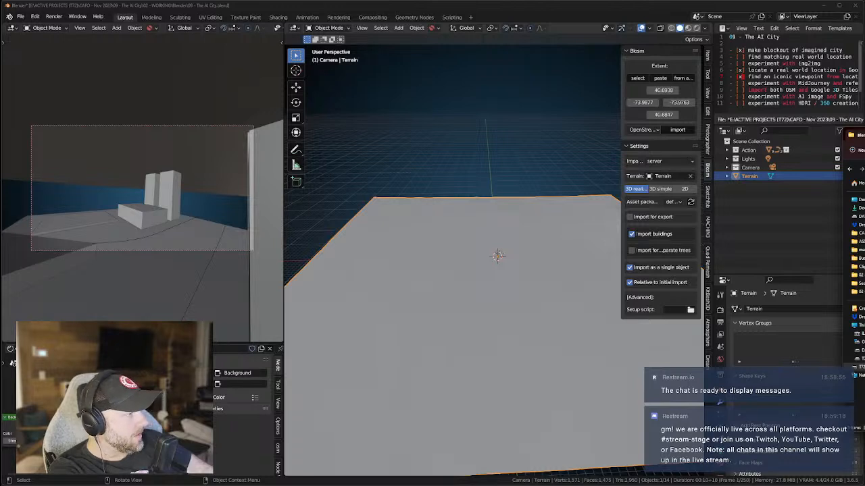
In Preferences > Add-ons, search 'os' and expand the Blosm add-on.
click(35, 17)
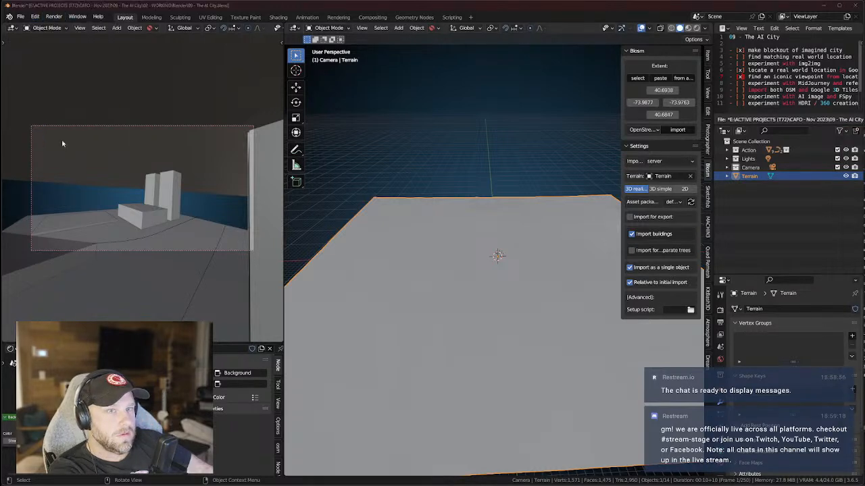
click(56, 141)
click(281, 45)
click(256, 45)
text(os)
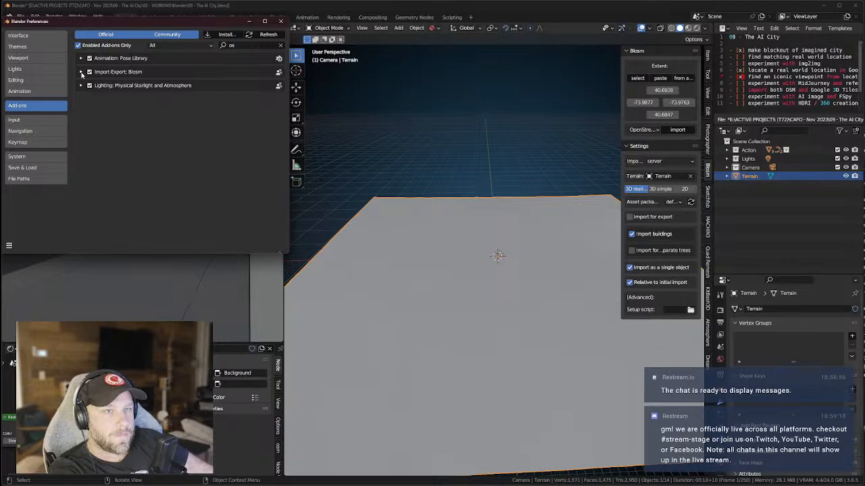
click(81, 71)
scroll(203, 169, down, 1)
Set the Blosm assets directory to E:\ASSETS (T72)\PLUGINS\Blender-OSM\assets\assets\ and close Preferences.
click(275, 197)
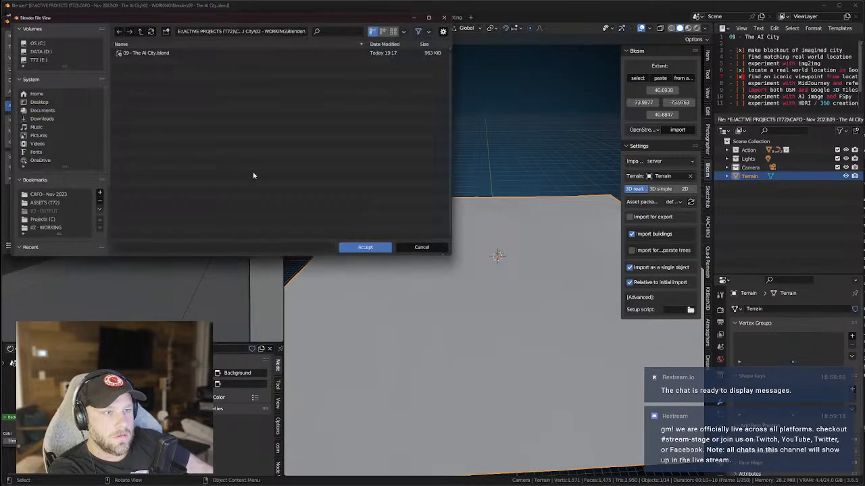
click(135, 28)
click(29, 57)
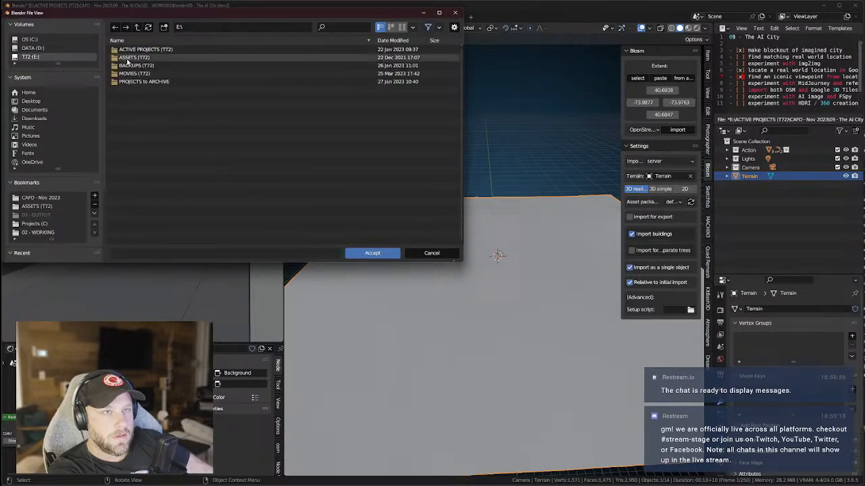
double_click(128, 57)
scroll(135, 149, down, 4)
click(131, 194)
double_click(130, 195)
double_click(128, 78)
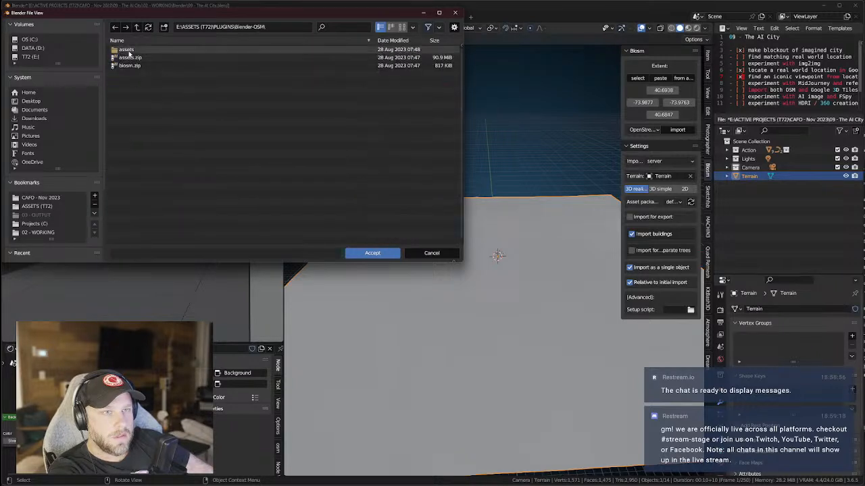
double_click(128, 51)
double_click(135, 51)
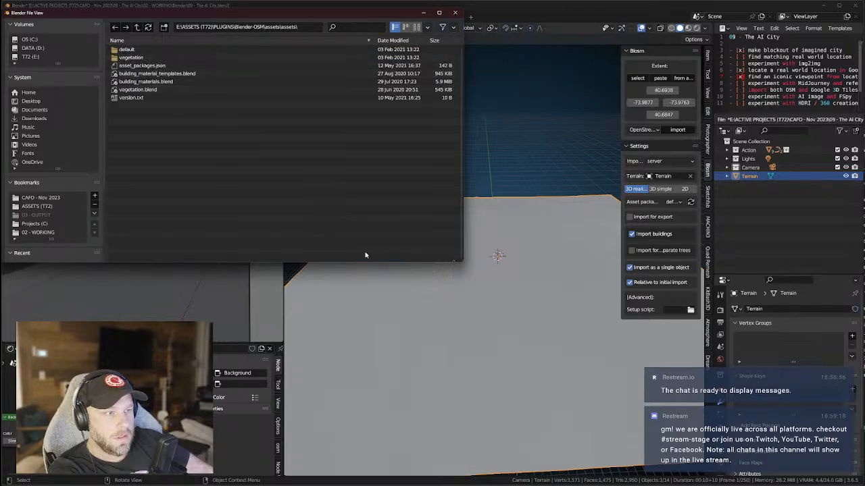
click(372, 253)
click(280, 21)
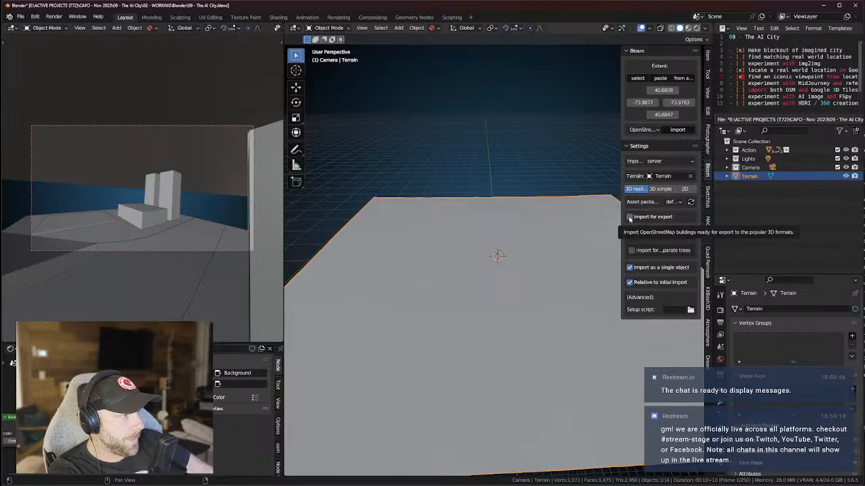
Enable Import for export, keep forests off, and uncheck Import as a single object.
click(630, 216)
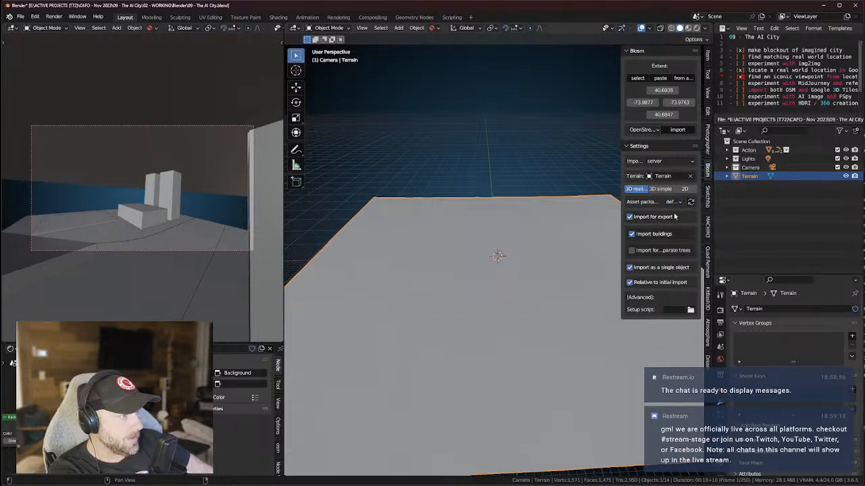
click(631, 251)
click(632, 252)
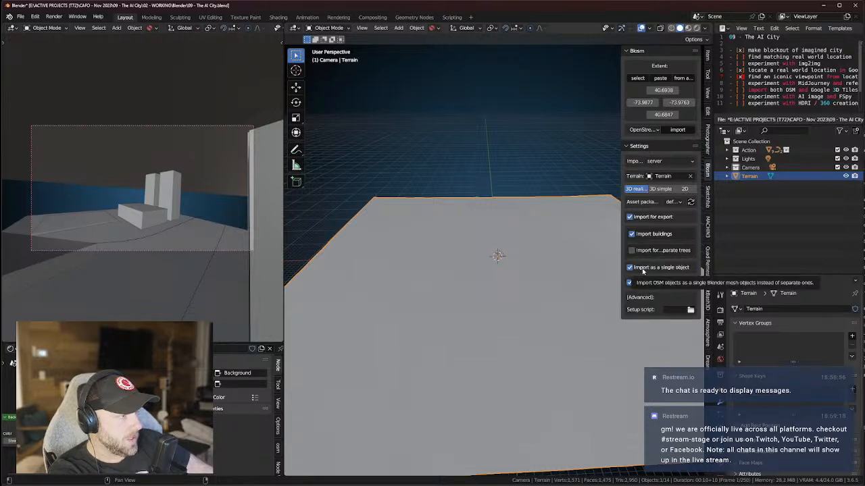
click(630, 268)
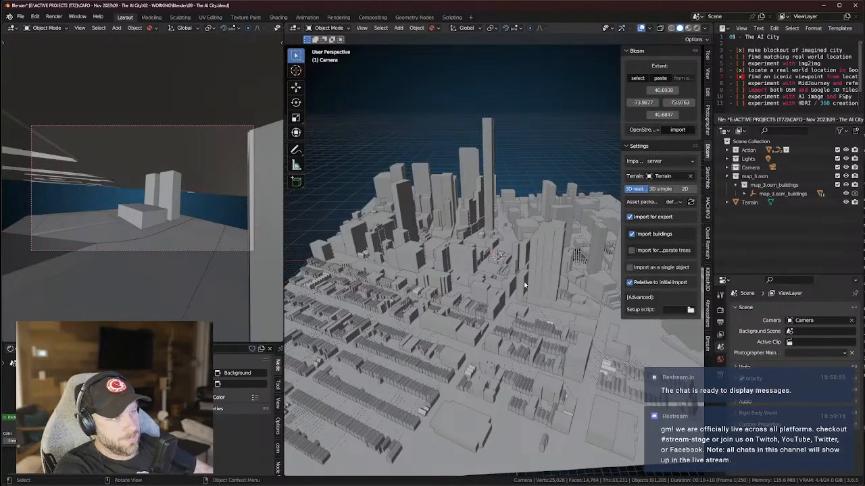
Widen the 3D viewport and orbit down to a street-level view of the city.
middle_drag(522, 252, 472, 278)
scroll(503, 280, up, 4)
middle_drag(533, 291, 312, 193)
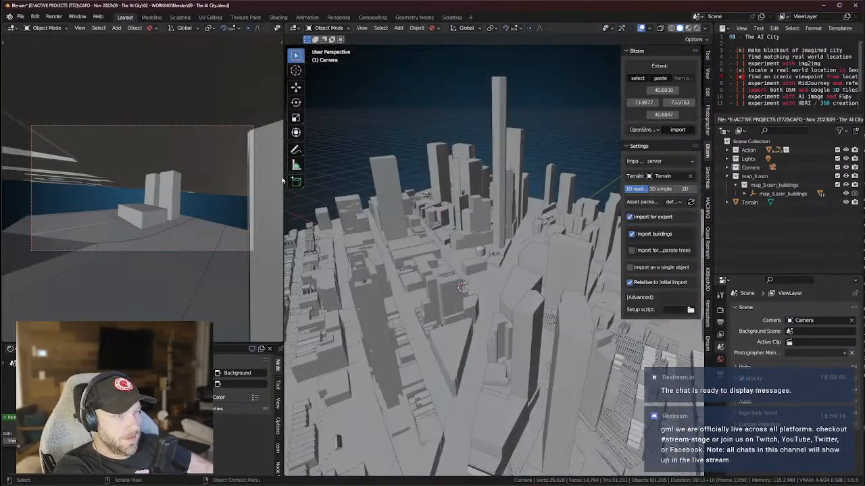
drag(283, 178, 237, 179)
middle_drag(473, 290, 481, 273)
scroll(493, 232, down, 4)
scroll(481, 273, up, 2)
Set the viewport Clip Start to 1 m.
click(708, 73)
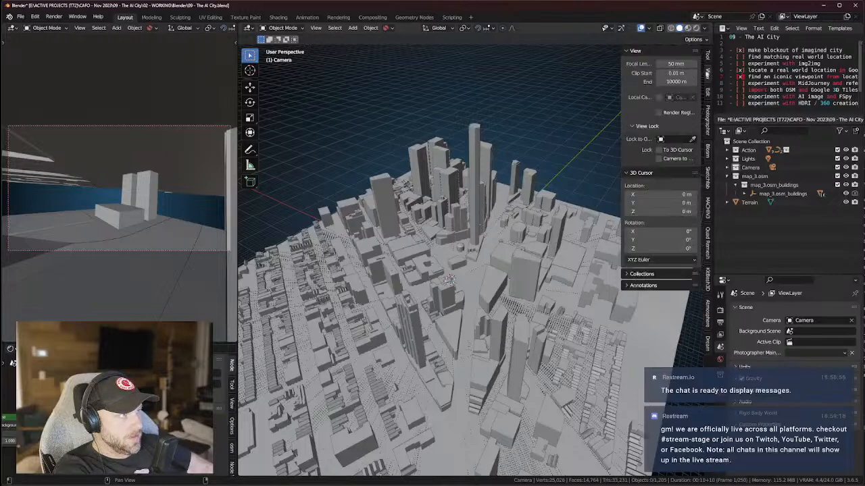
key(Return)
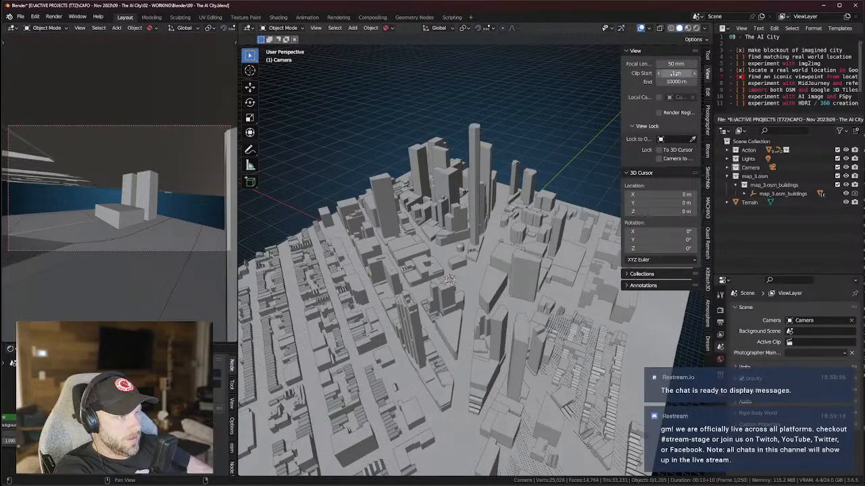
middle_drag(513, 270, 492, 310)
scroll(505, 260, up, 2)
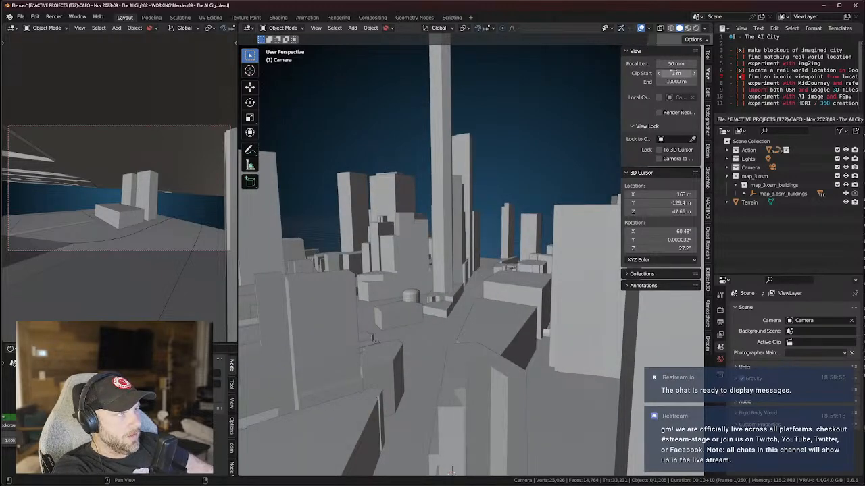
Try 16 and 24 mm focal lengths, settle on 35 mm, then go to the browser.
text(16)
key(Return)
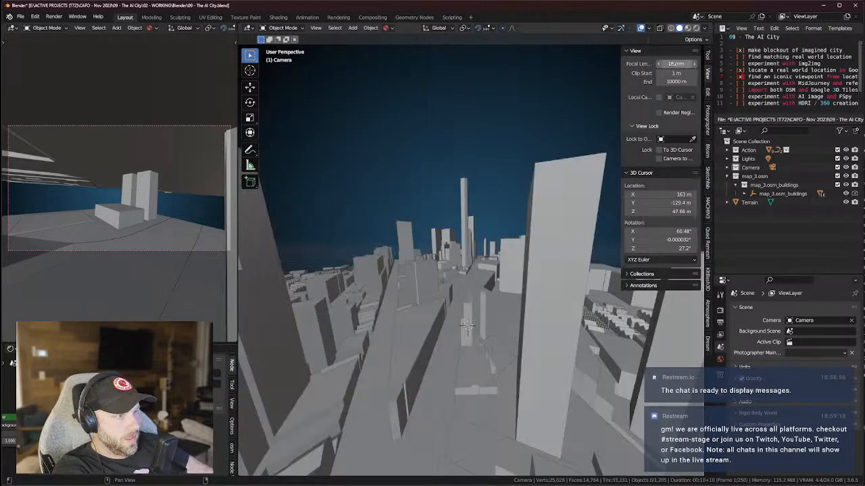
text(24)
key(Return)
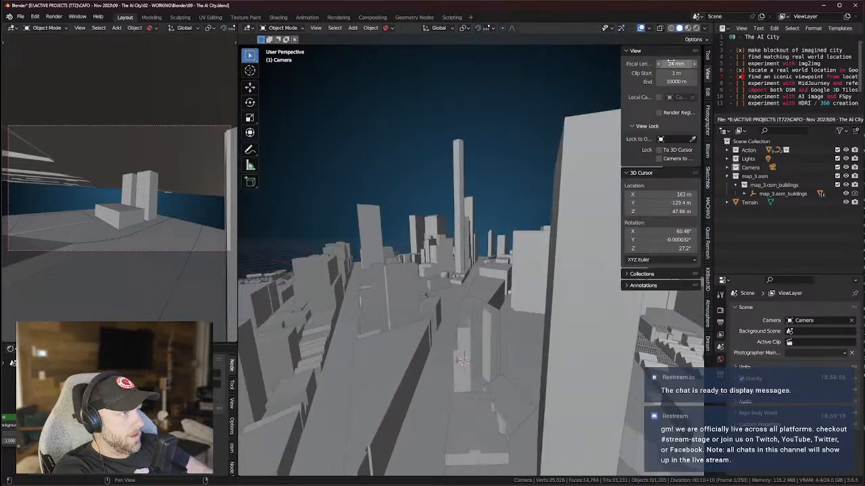
middle_drag(599, 143, 610, 75)
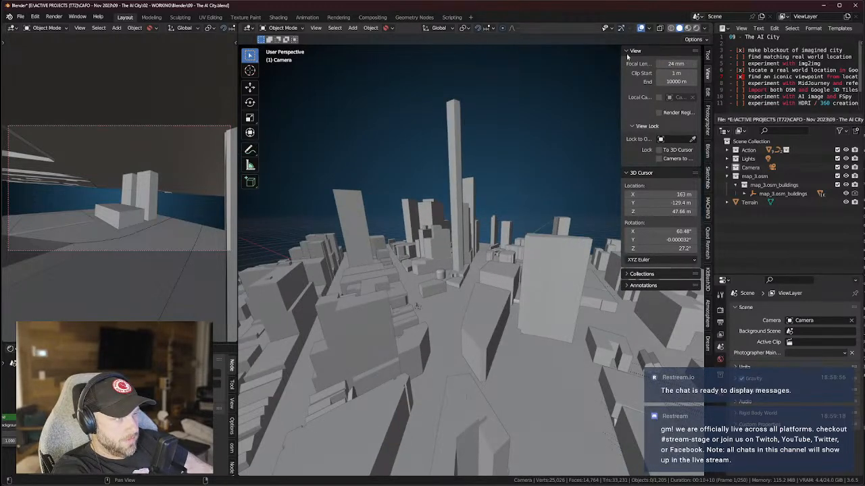
key(Return)
middle_drag(516, 313, 500, 285)
scroll(518, 280, up, 4)
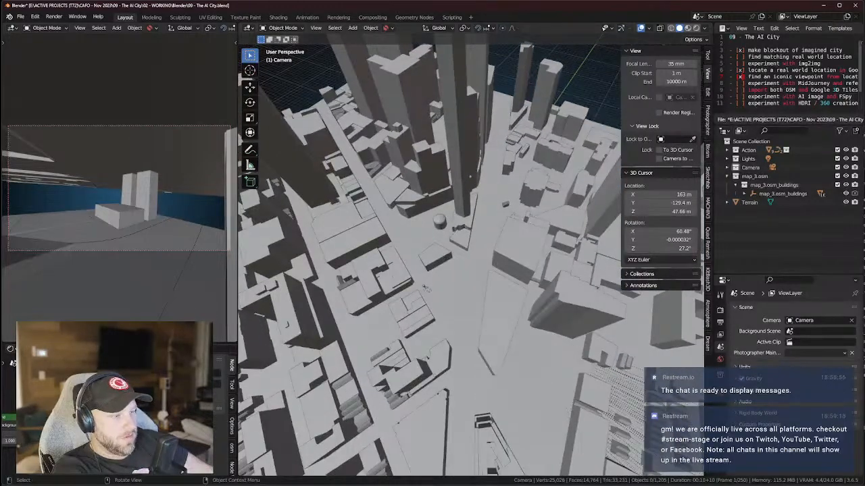
key(alt+Tab)
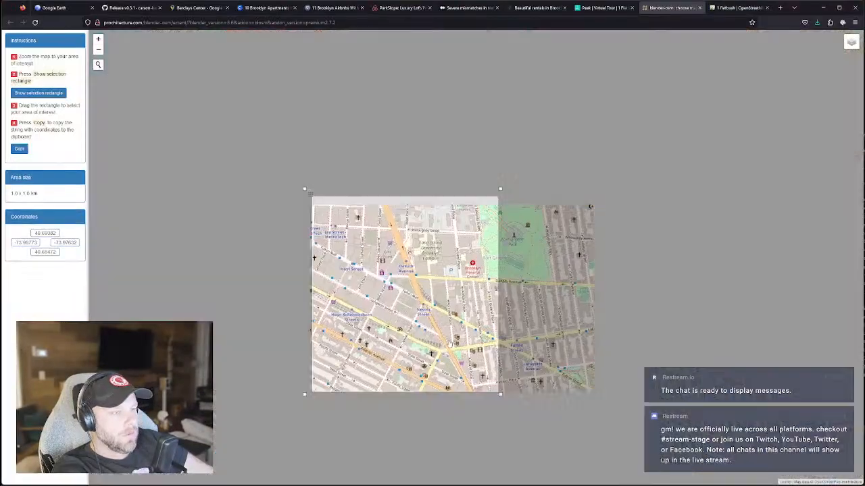
Zoom and pan the Blosm map toward DeKalb Avenue and Fulton Mall.
scroll(449, 337, up, 3)
scroll(384, 206, down, 2)
scroll(383, 206, up, 2)
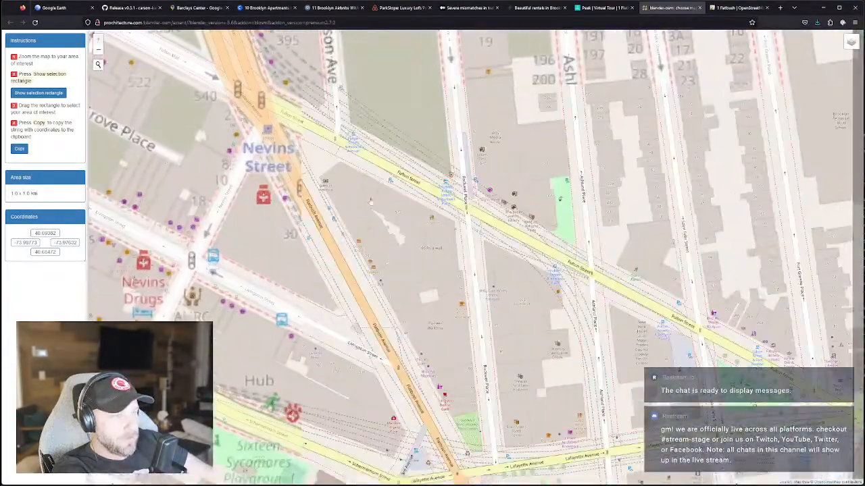
drag(383, 206, 426, 313)
drag(345, 166, 423, 301)
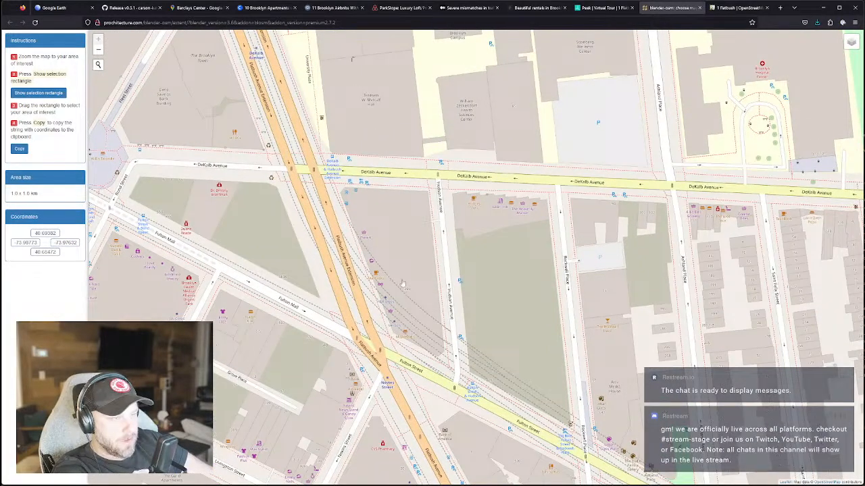
From the Brooklyn Airbnbs tab, start a web search for '395 fulton'.
click(332, 8)
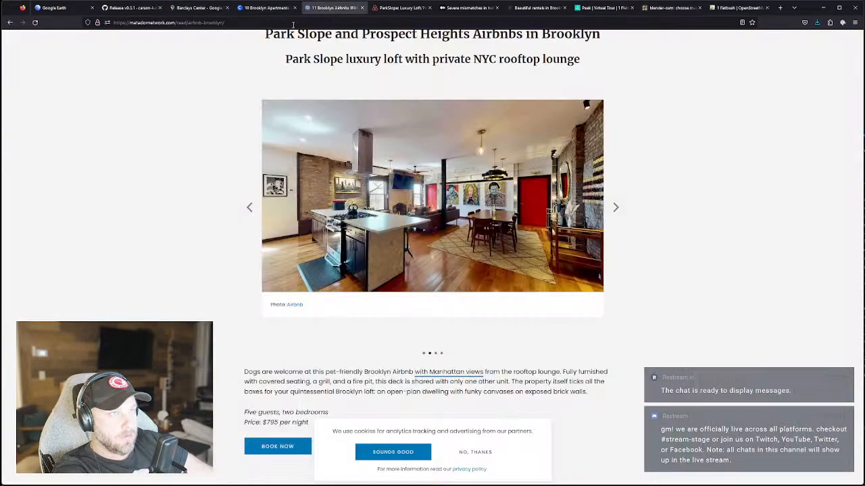
click(290, 21)
text(395 fulton)
Search for '395 fulton brooklyn'.
key(Return)
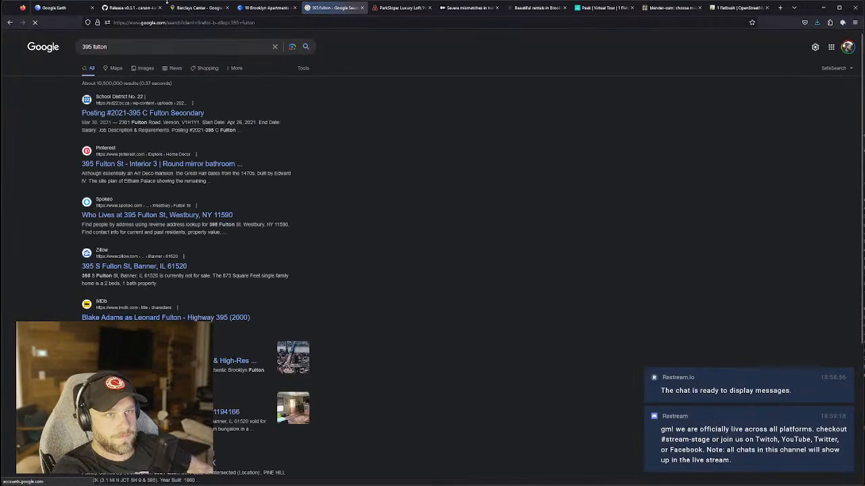
click(122, 47)
text(brooklyn)
key(Return)
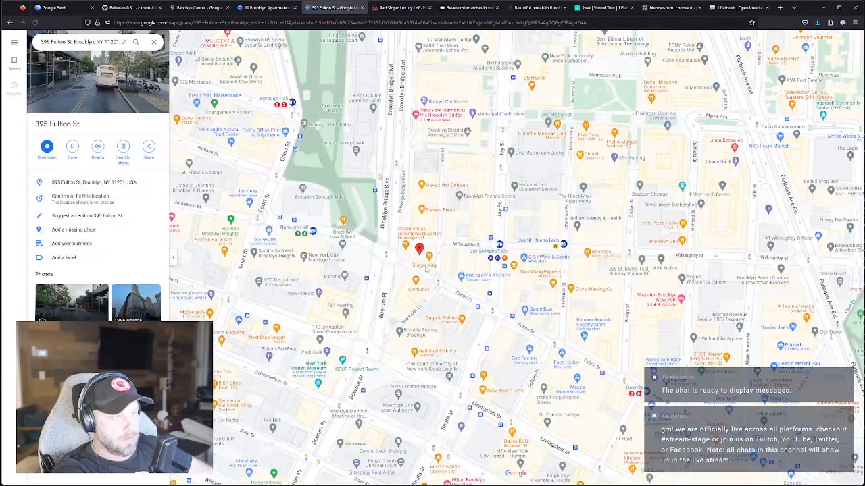
Zoom and pan Google Maps onto 395 Fulton St near Flatbush Avenue.
scroll(426, 269, down, 2)
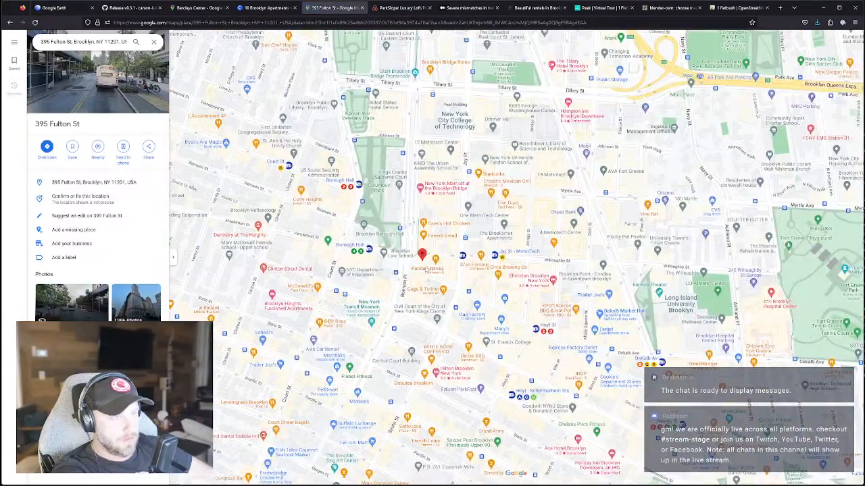
scroll(426, 269, up, 2)
drag(432, 277, 456, 300)
scroll(457, 300, up, 2)
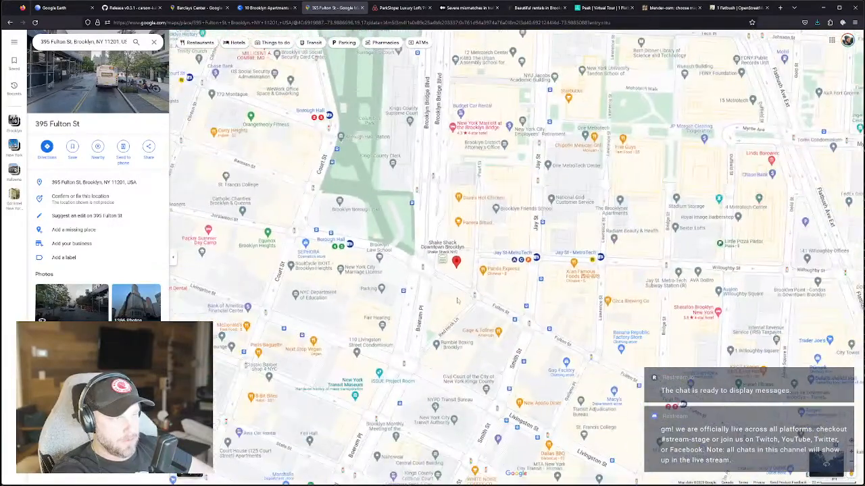
scroll(433, 235, down, 2)
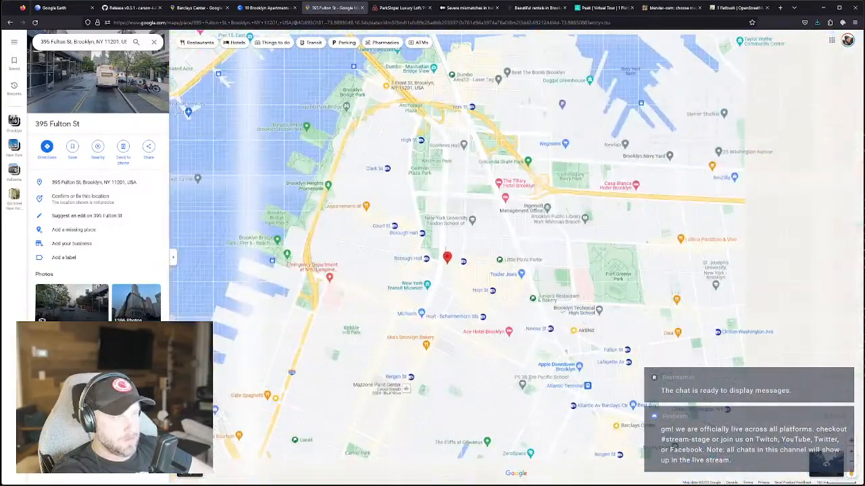
drag(405, 388, 346, 370)
scroll(438, 271, up, 5)
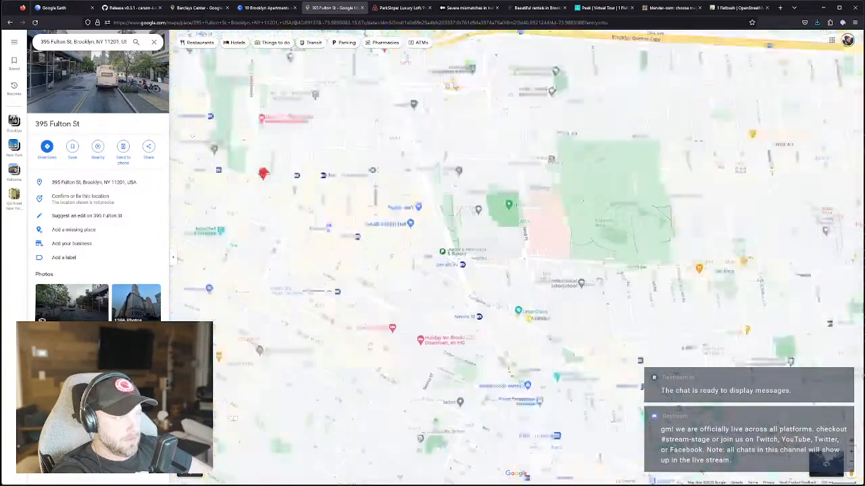
drag(438, 271, 464, 305)
drag(436, 249, 441, 240)
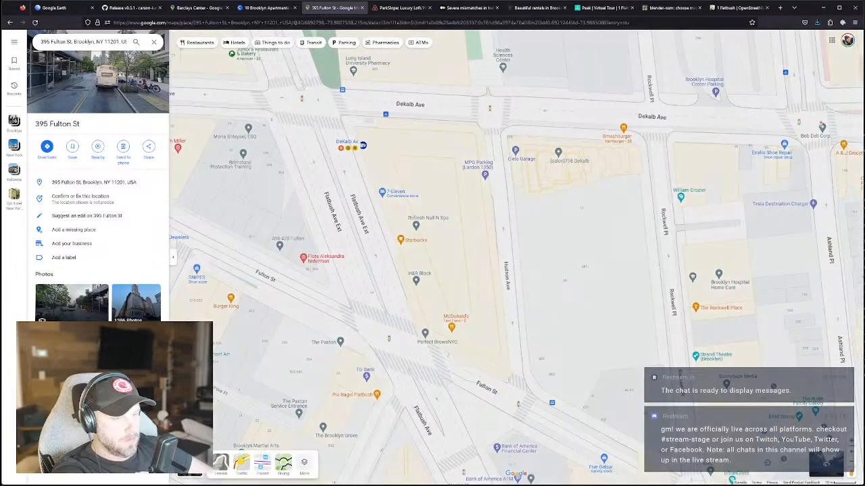
Switch to satellite, tilt into close-up 3D buildings around 395 Fulton St, then return to Blender.
click(192, 469)
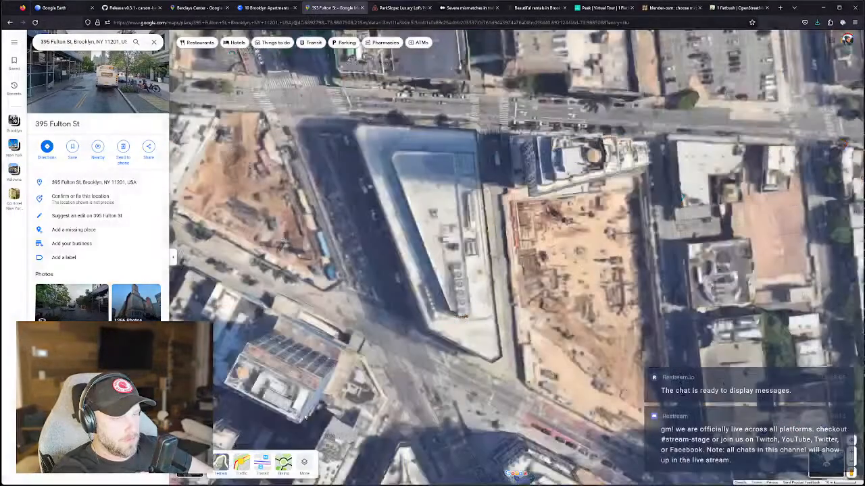
ctrl+drag(450, 283, 702, 123)
scroll(448, 254, up, 5)
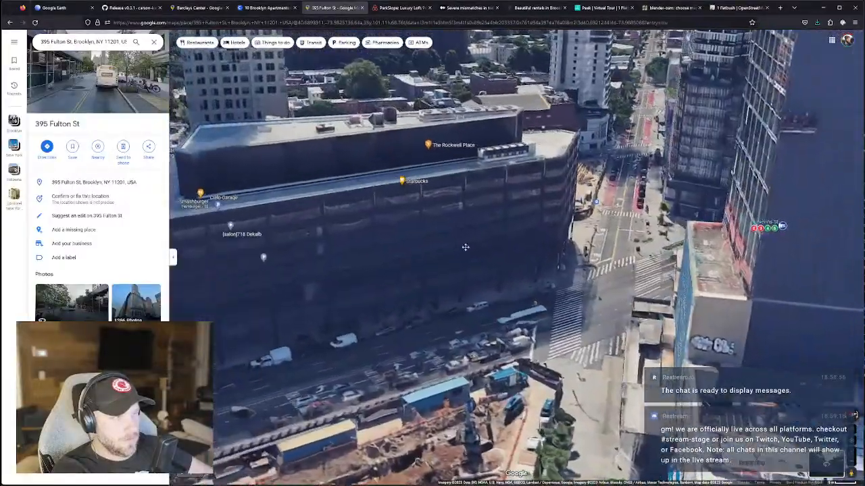
ctrl+drag(465, 247, 264, 384)
scroll(505, 229, up, 2)
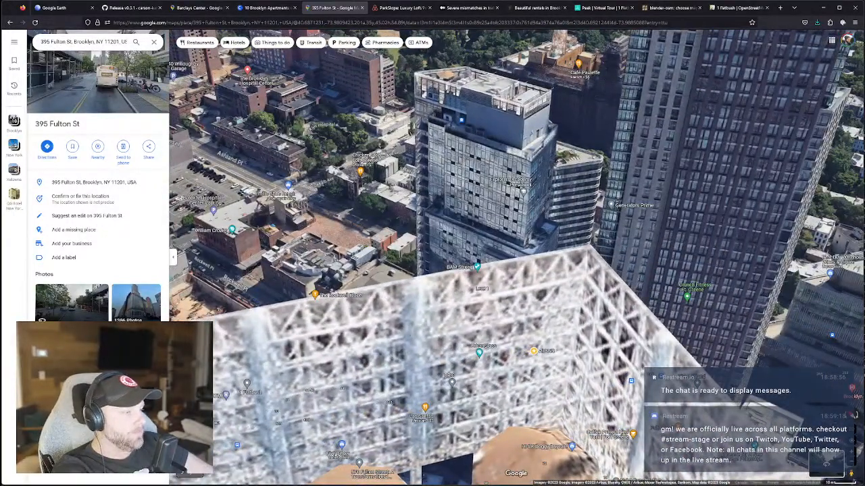
key(alt+Tab)
middle_drag(486, 324, 494, 247)
scroll(494, 247, up, 3)
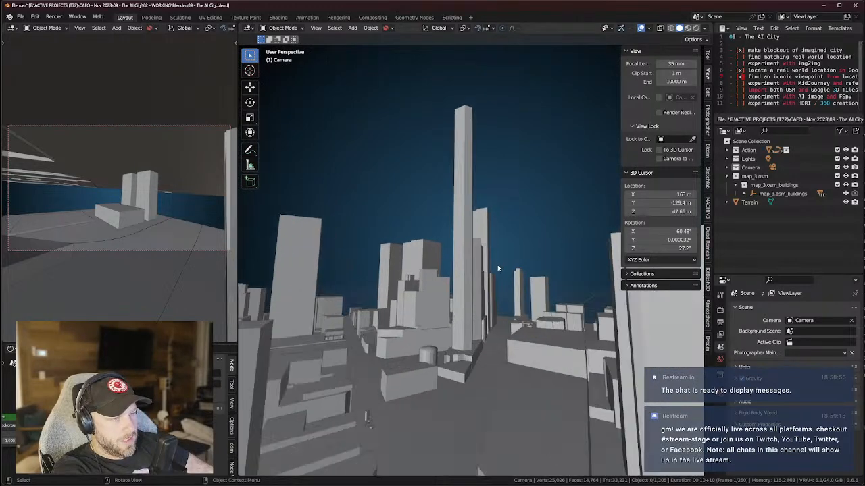
middle_drag(495, 270, 517, 292)
middle_drag(417, 343, 476, 324)
scroll(435, 357, down, 1)
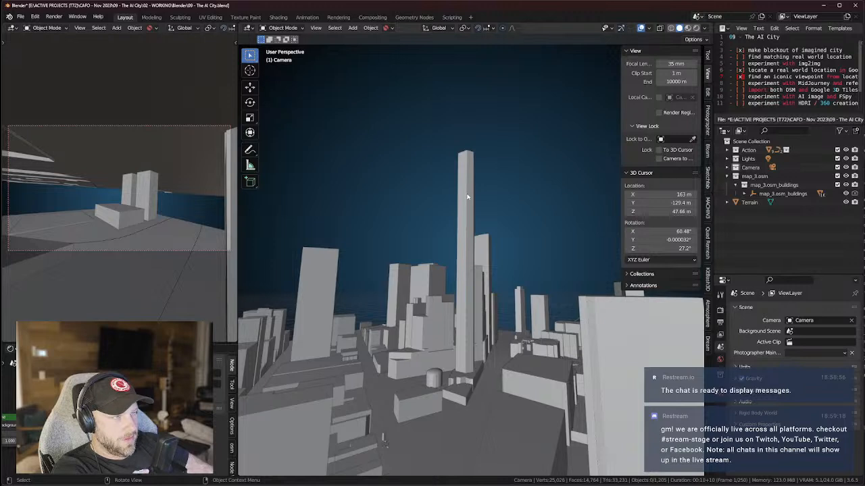
mouse_move(521, 315)
middle_down()
mouse_move(532, 303)
mouse_move(524, 317)
middle_up()
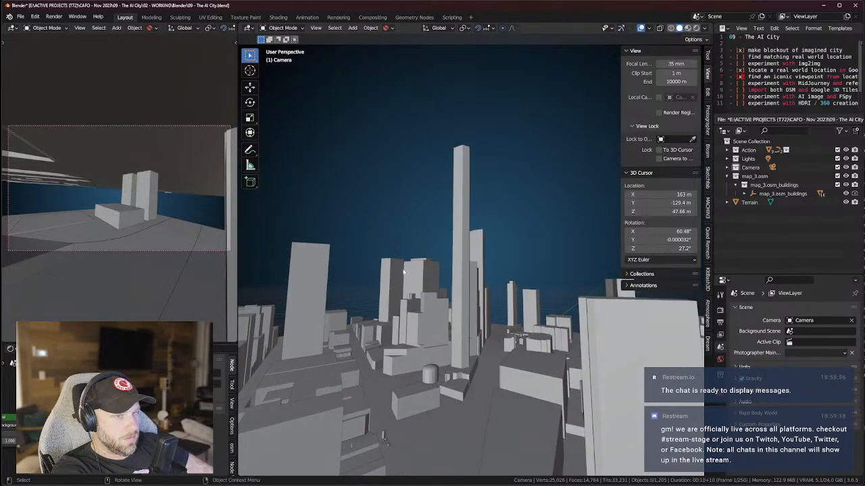
scroll(449, 257, down, 3)
scroll(453, 258, up, 4)
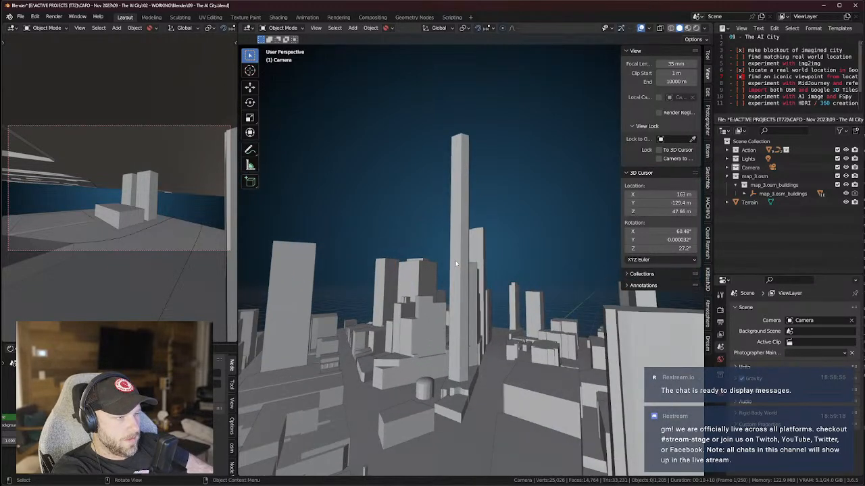
scroll(455, 262, down, 1)
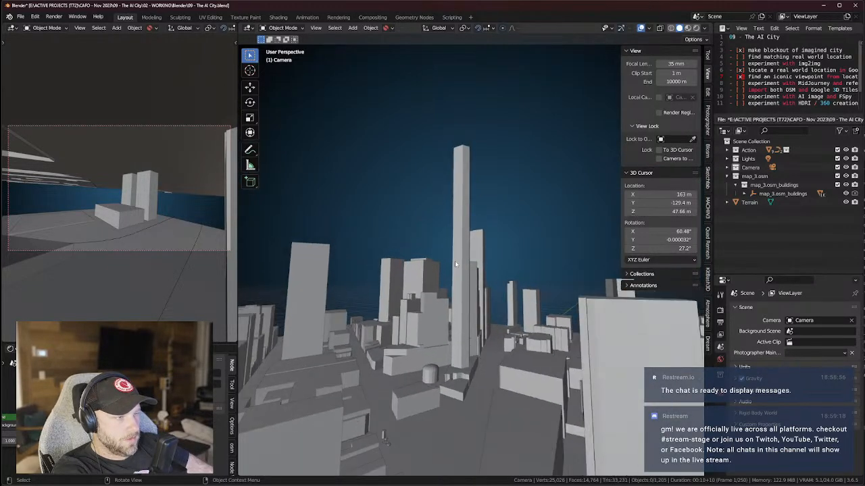
Duplicate the scene camera in place as Camera.001.
click(727, 167)
click(759, 175)
key(shift+d)
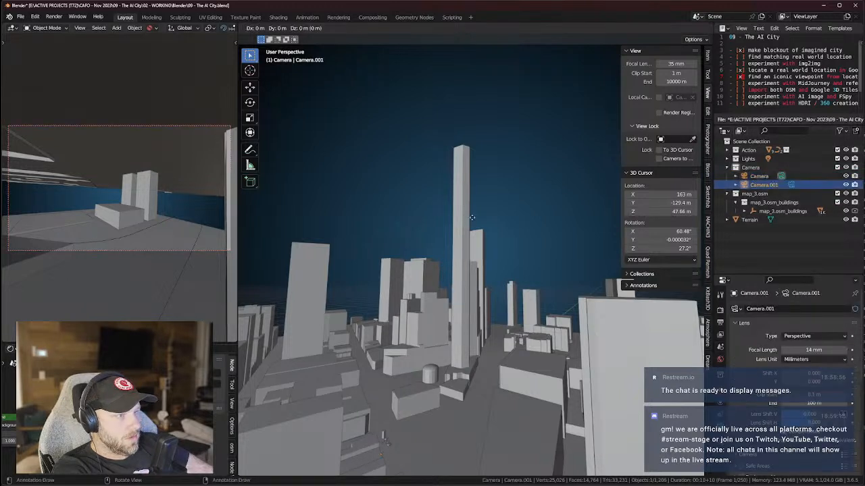
right_click(477, 217)
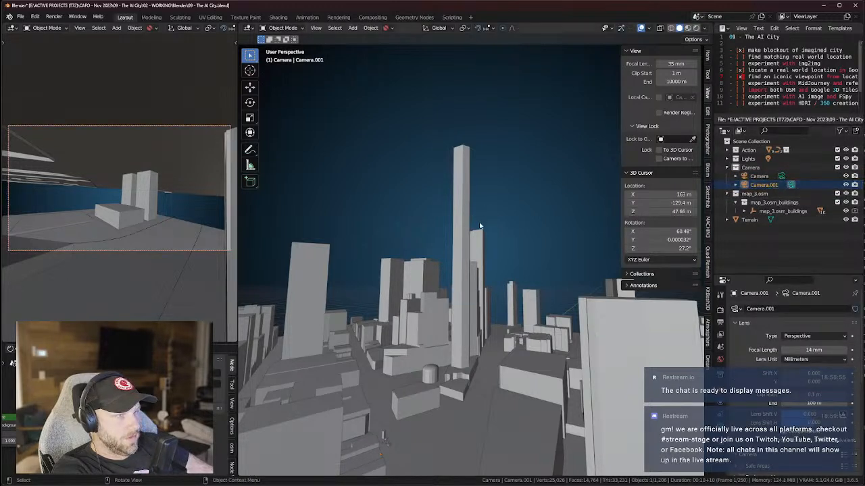
Align Camera.001 to the current viewport view.
click(317, 28)
mouse_move(338, 154)
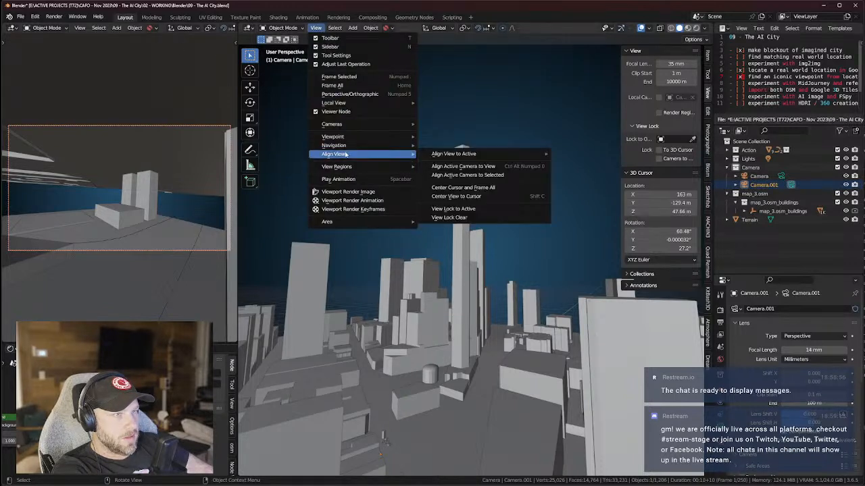
click(463, 175)
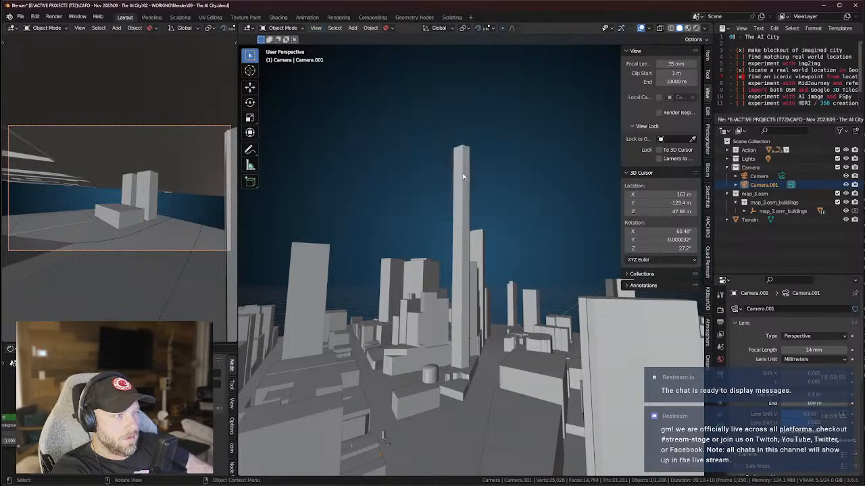
click(316, 27)
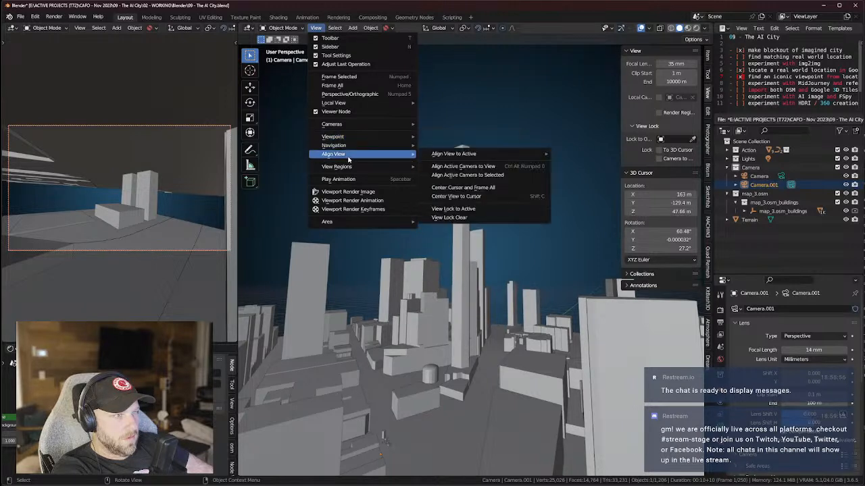
mouse_move(358, 154)
click(448, 166)
Check the skyline framing through Camera.001 using the Numpad 0 camera view.
middle_drag(466, 200, 522, 282)
key(KP_0)
key(KP_Decimal)
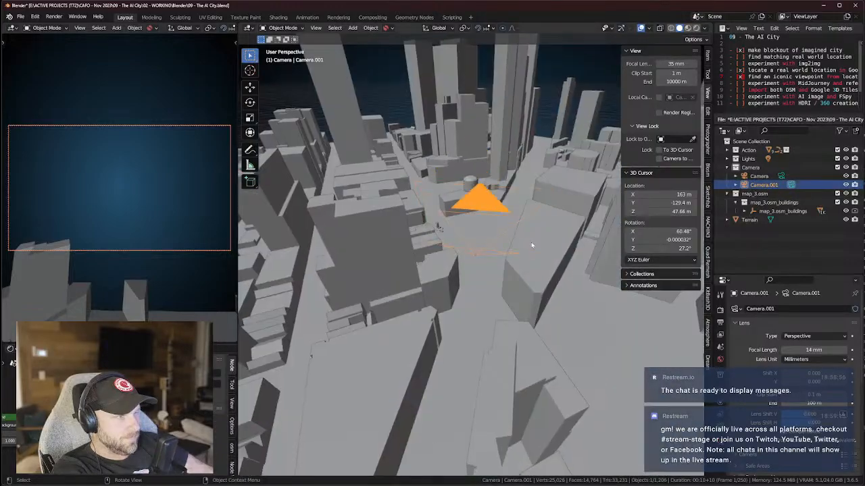
mouse_move(531, 241)
middle_down()
mouse_move(529, 294)
mouse_move(562, 210)
mouse_move(536, 239)
middle_up()
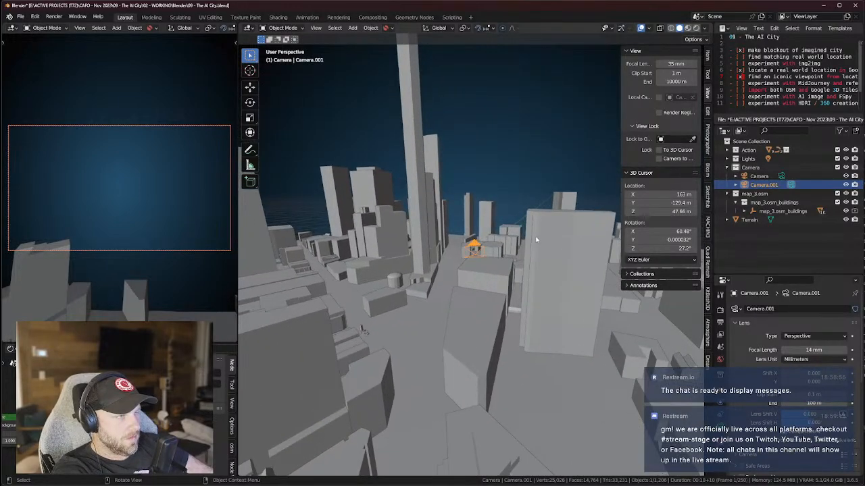
key(KP_0)
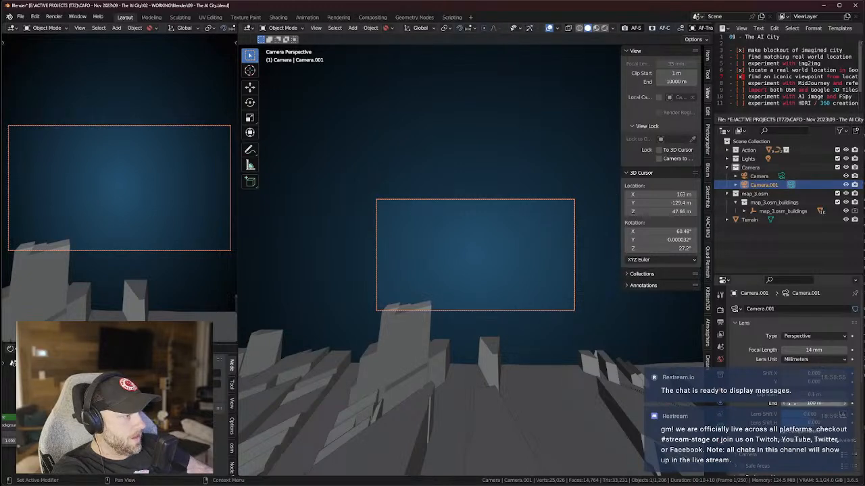
Set Camera.001's clip end to 10000 m and its focal length to 16 mm.
text(0)
key(Return)
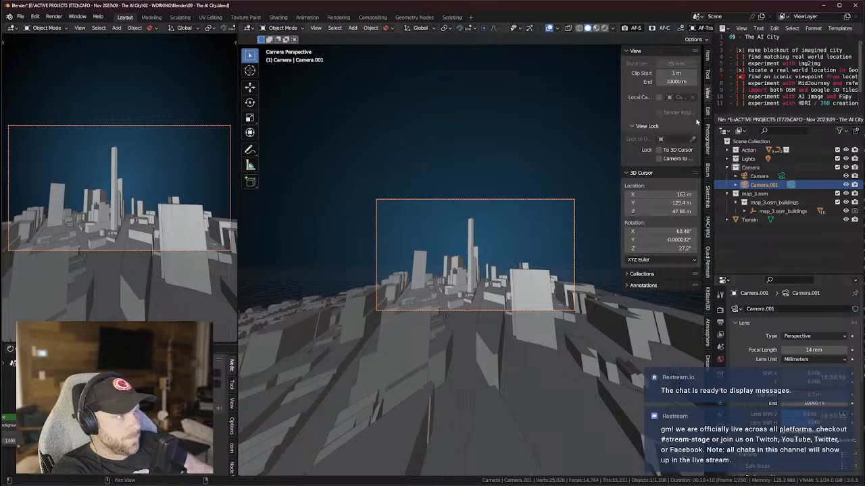
click(814, 351)
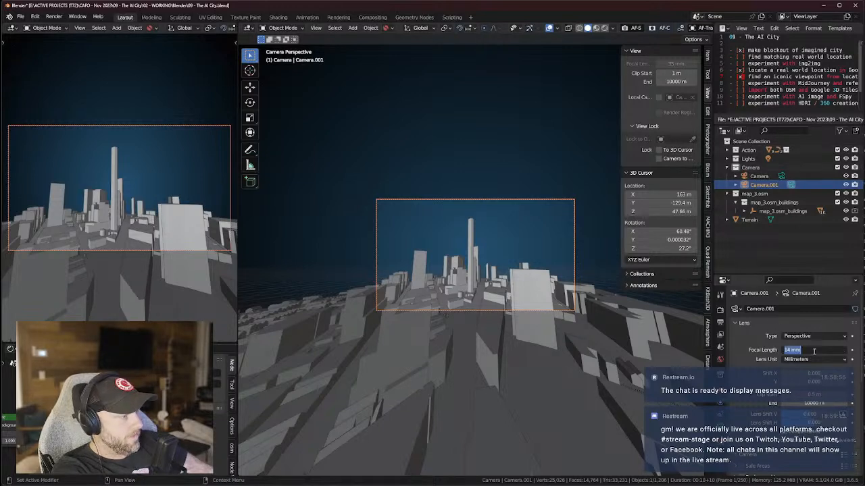
key(Return)
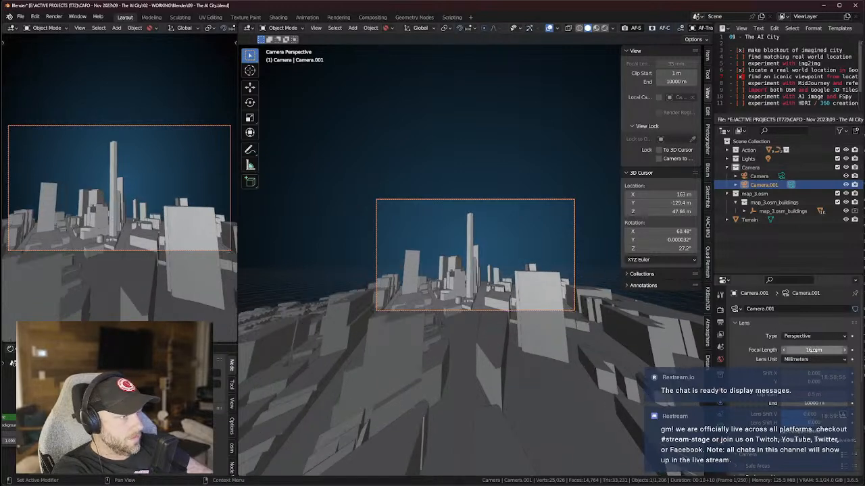
Tilt and adjust the camera view to frame the distant Brooklyn skyline.
key(KP_0)
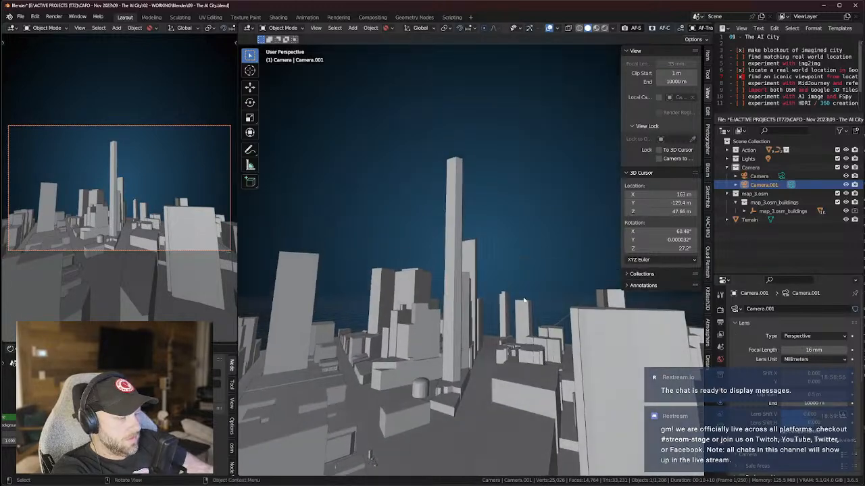
key(KP_0)
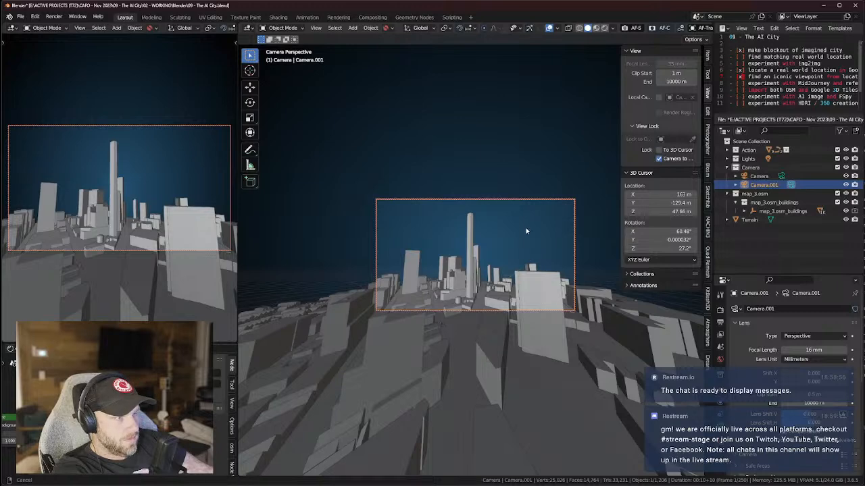
click(591, 124)
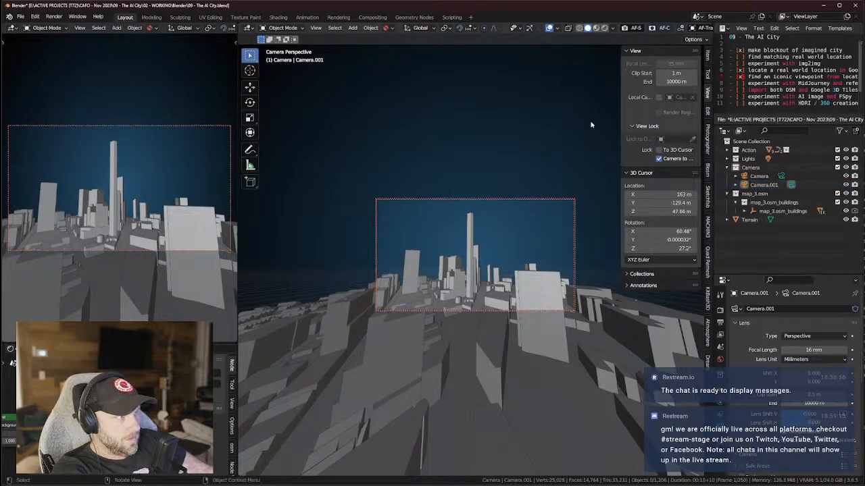
mouse_move(592, 183)
middle_down()
mouse_move(592, 205)
mouse_move(589, 182)
middle_up()
middle_drag(553, 139, 564, 168)
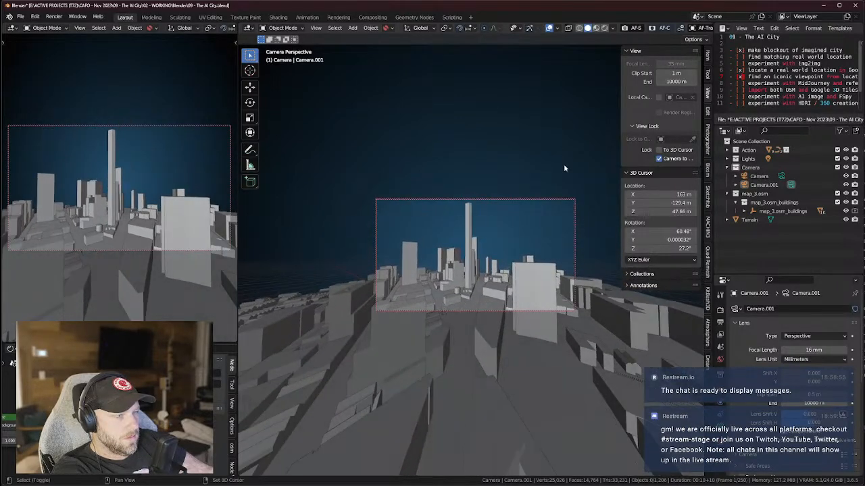
scroll(482, 236, down, 5)
scroll(484, 235, up, 3)
scroll(485, 236, up, 3)
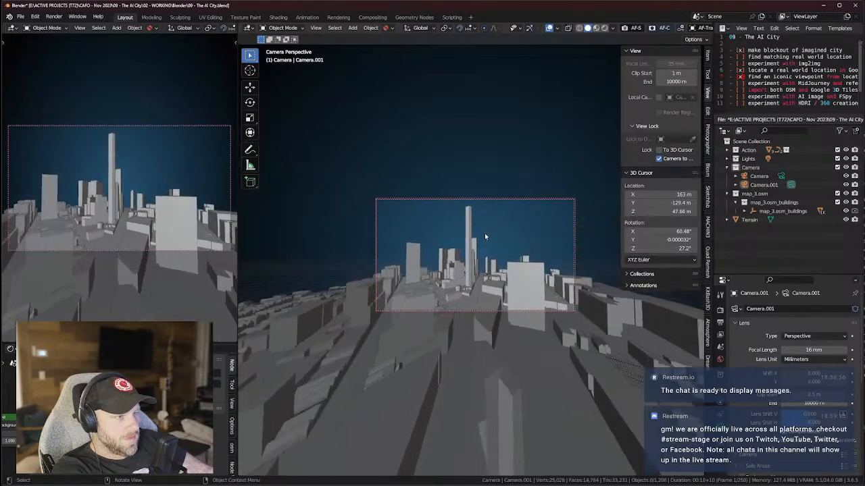
shift+middle_drag(489, 240, 492, 265)
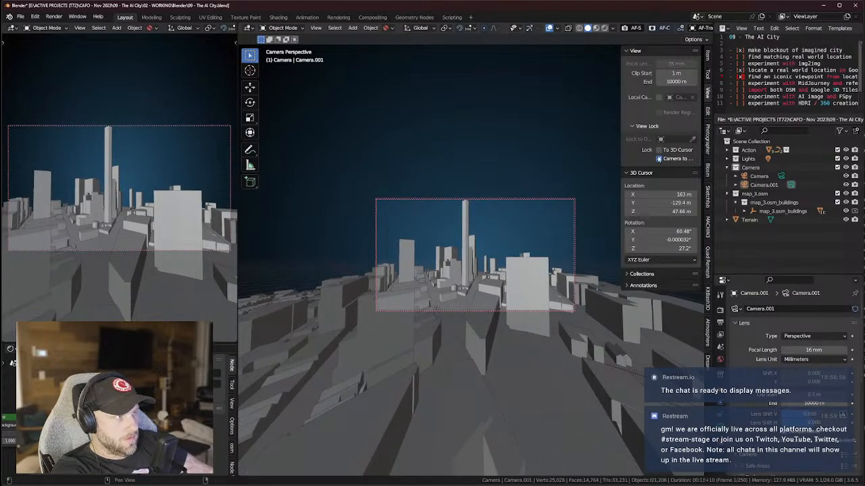
middle_drag(587, 227, 485, 259)
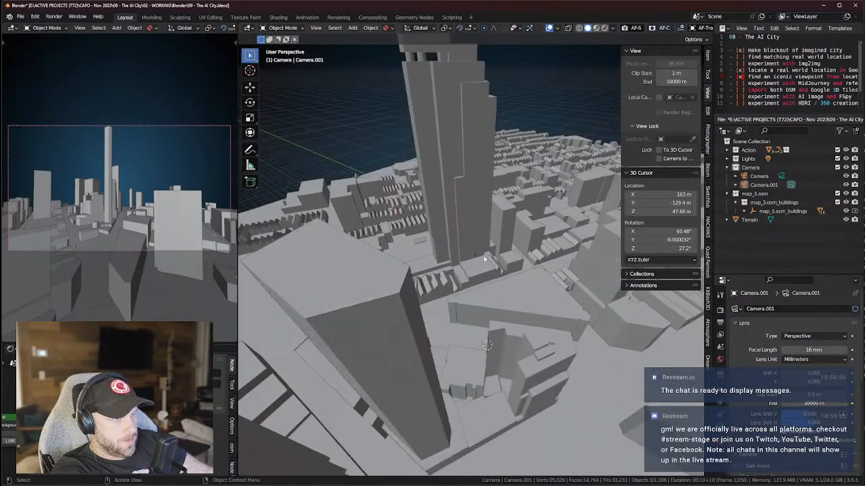
Scale Camera.001 up to make it larger.
click(476, 257)
key(s)
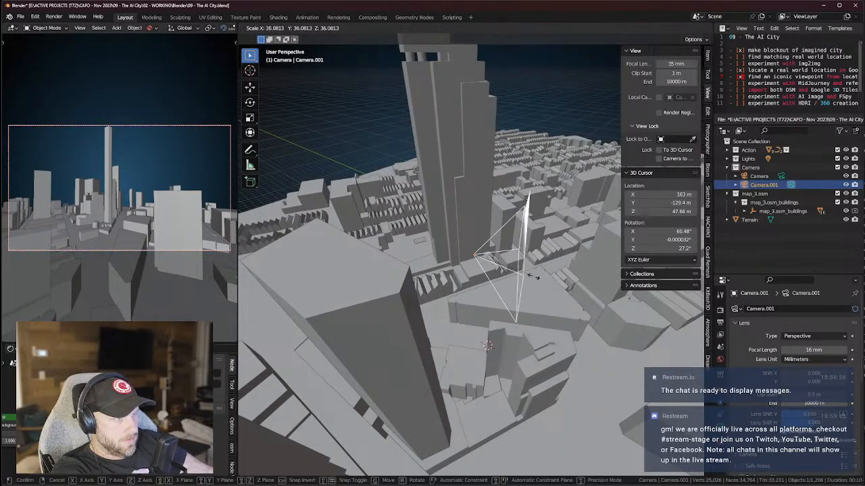
click(548, 284)
middle_drag(549, 284, 403, 261)
Move the camera from top view so the tall tower sits centred in its frame.
key(KP_7)
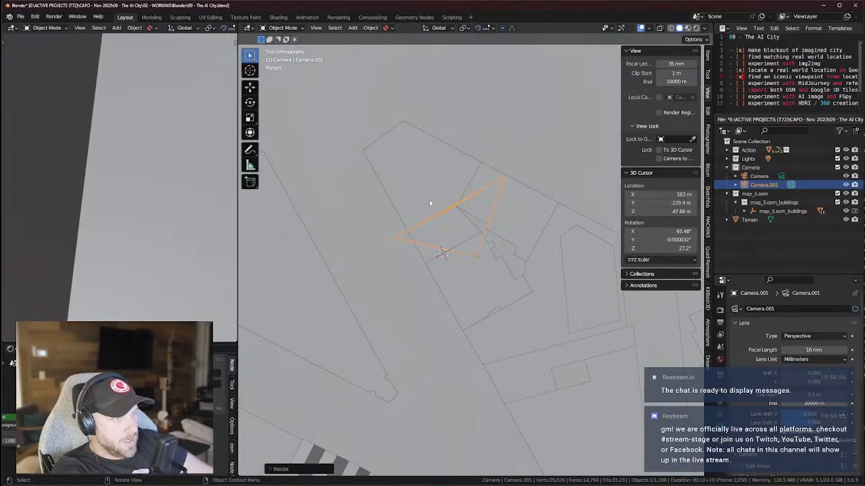
key(g)
click(360, 129)
middle_drag(438, 187, 470, 164)
key(KP_7)
middle_drag(410, 162, 324, 243)
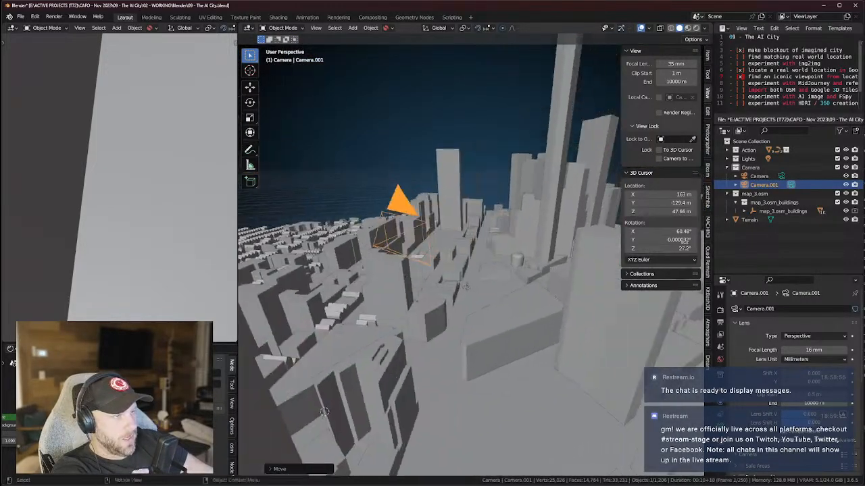
middle_drag(536, 213, 453, 182)
key(KP_0)
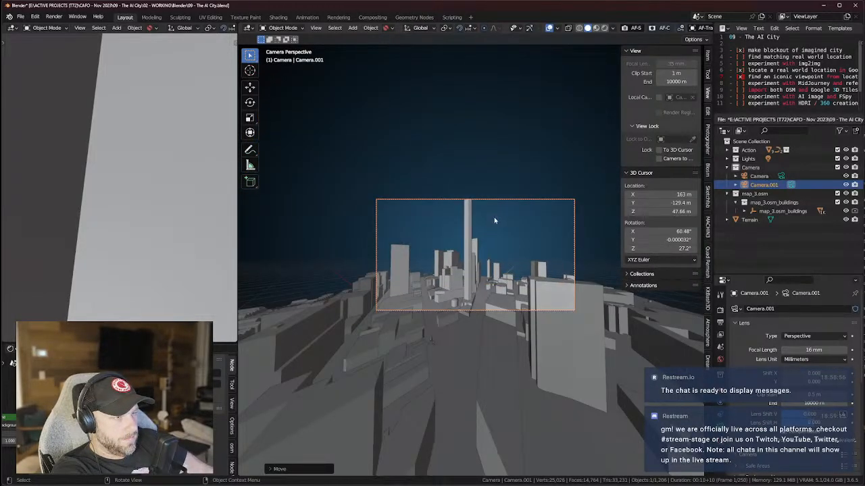
Set the render resolution to 1080 × 1350 px.
click(720, 322)
click(818, 319)
text(1080)
key(Tab)
text(1350)
key(Return)
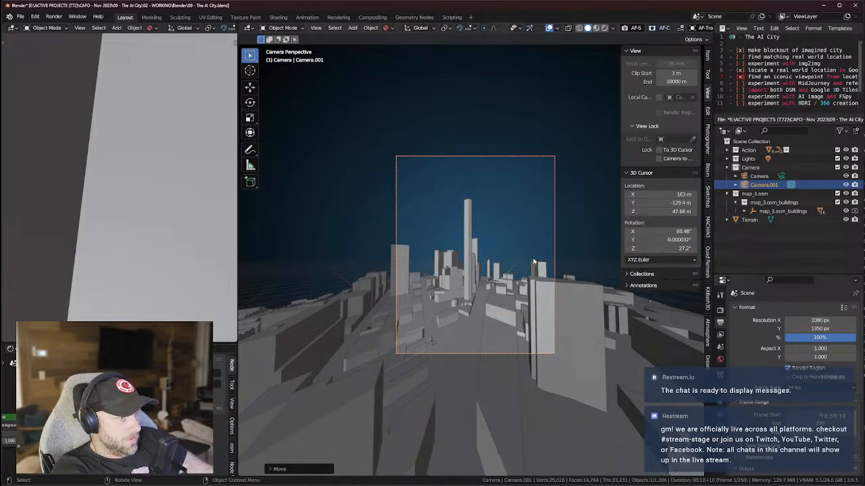
Change Camera.001's focal length to 24 mm.
scroll(519, 264, up, 4)
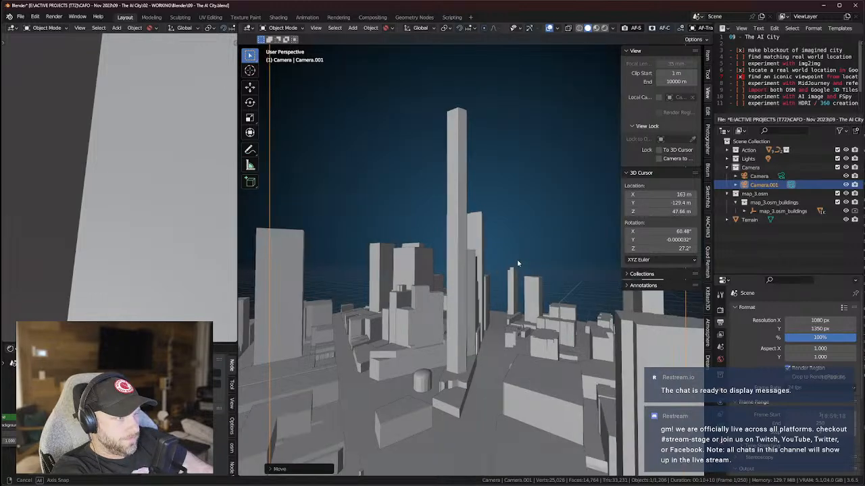
scroll(517, 264, down, 4)
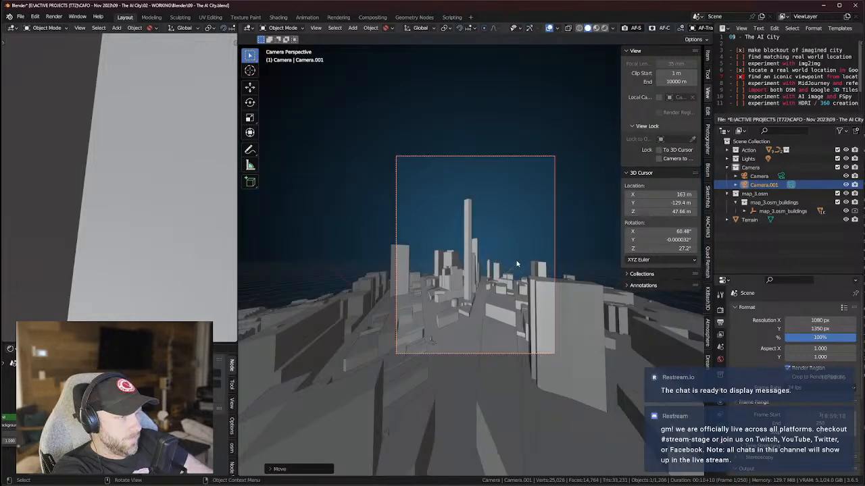
click(720, 406)
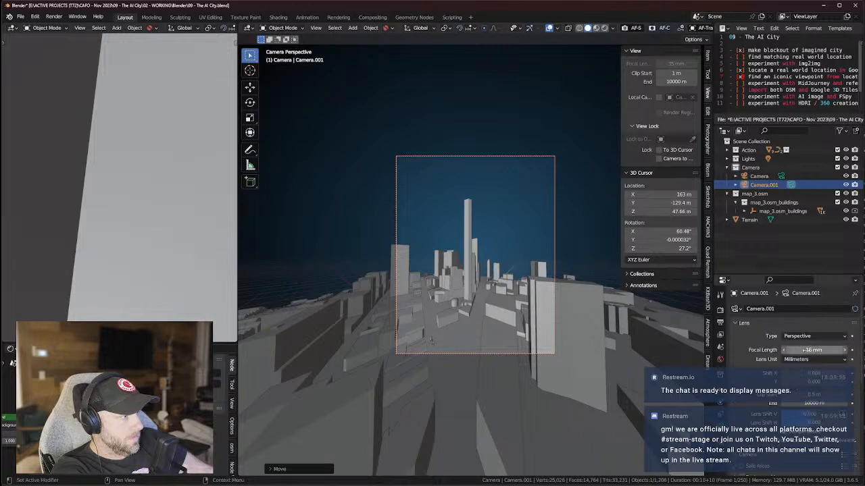
key(Return)
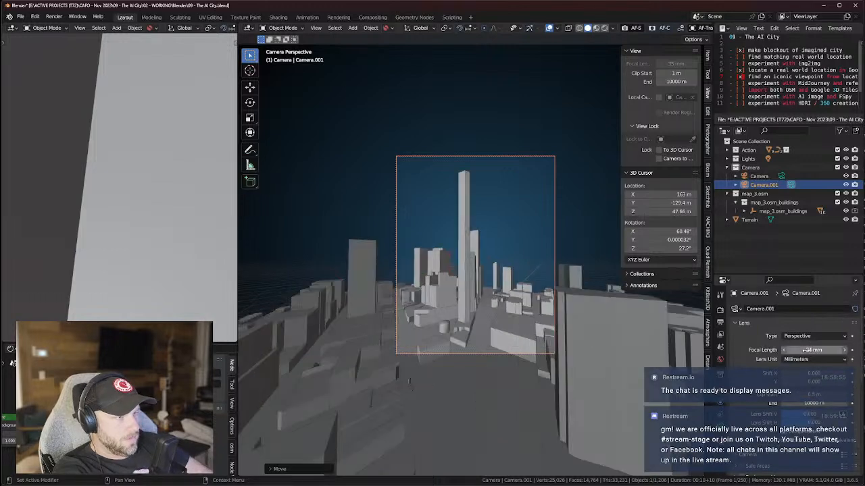
Restore the 16 mm focal length and zoom out to show the whole city map.
key(Return)
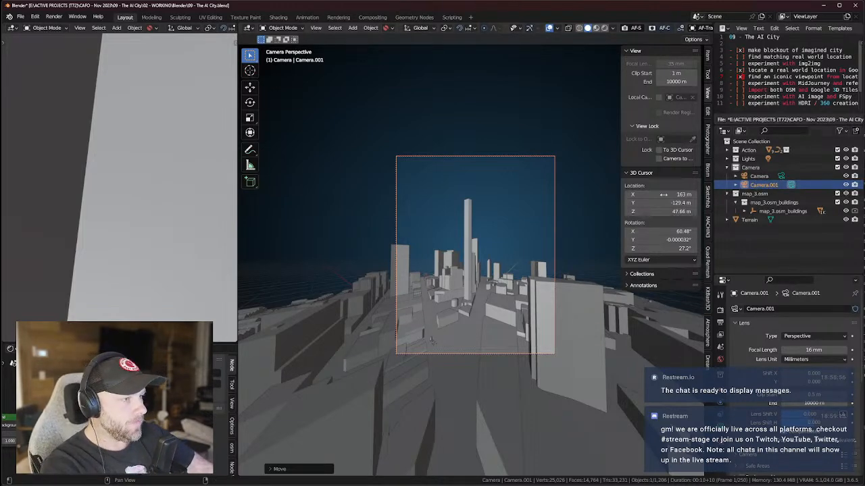
scroll(567, 264, down, 3)
middle_drag(505, 217, 497, 233)
scroll(492, 244, down, 12)
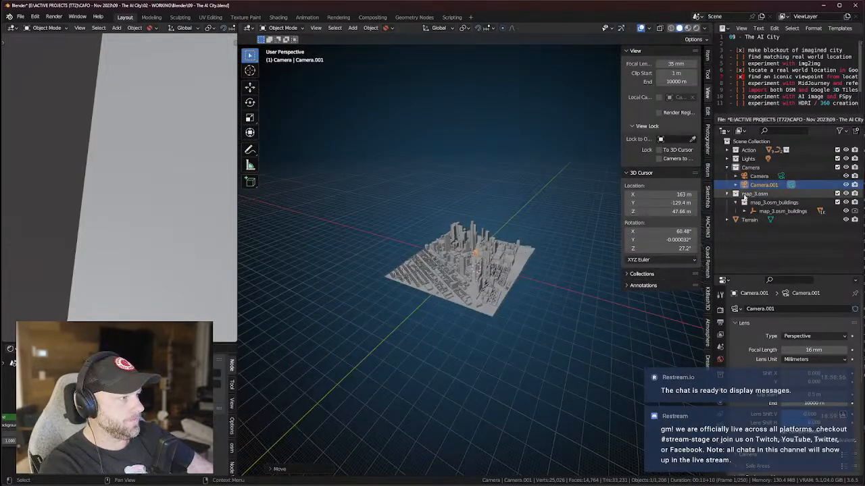
Move map_3.osm into the Action collection and frame the blockout Plane.
click(752, 194)
drag(754, 194, 731, 150)
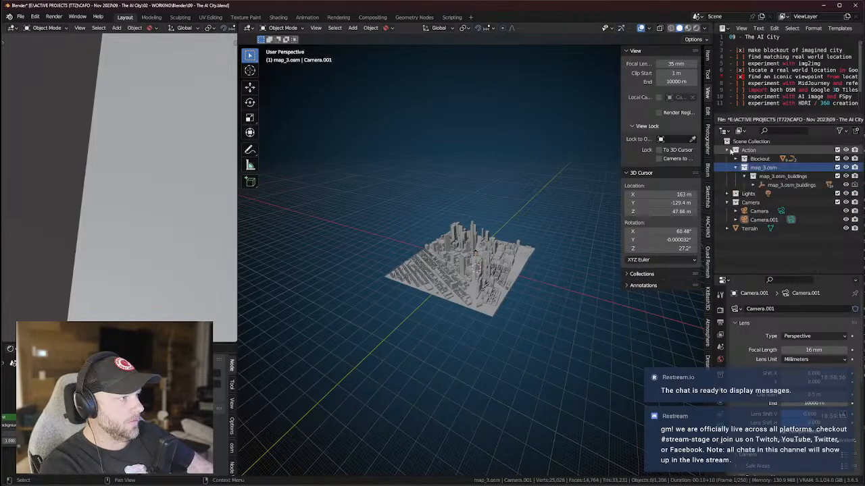
click(744, 158)
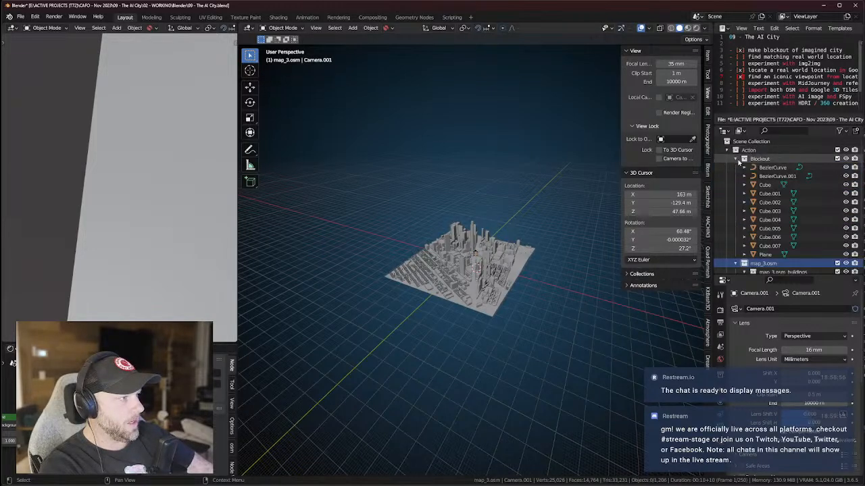
click(764, 254)
key(KP_Decimal)
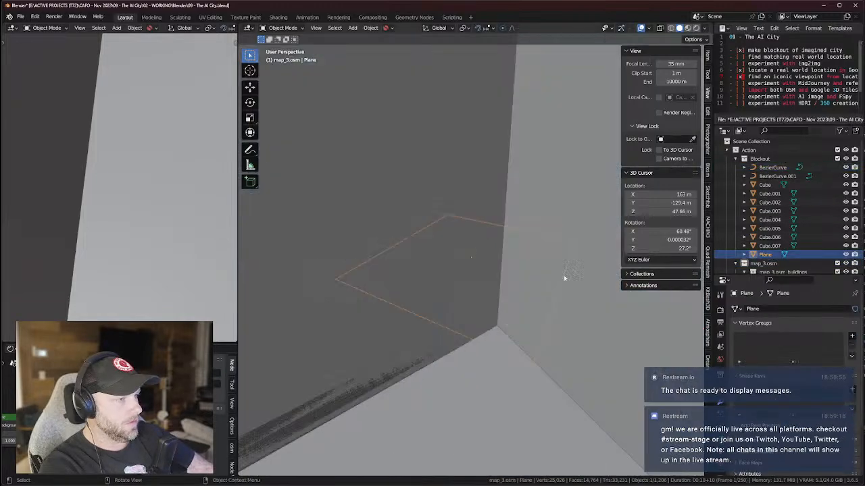
scroll(555, 275, down, 10)
middle_drag(554, 274, 543, 314)
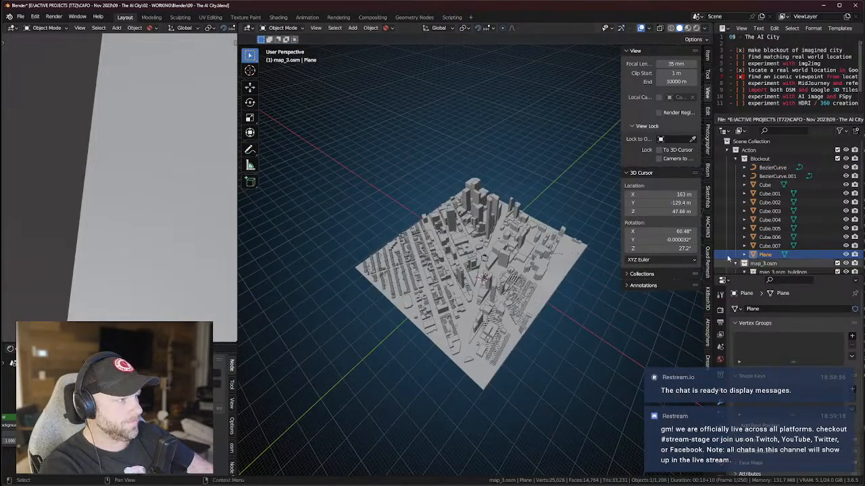
Delete BezierCurve through Cube.007, then start moving the Plane along Z.
click(765, 246)
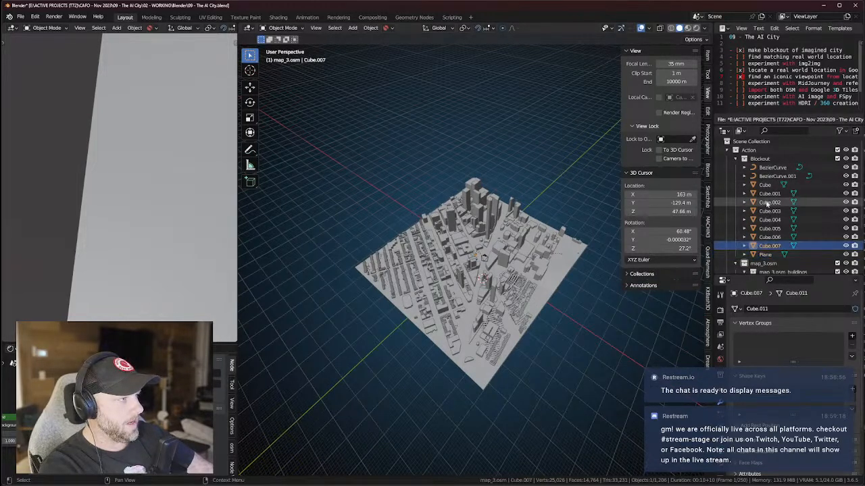
click(767, 167)
shift+click(769, 246)
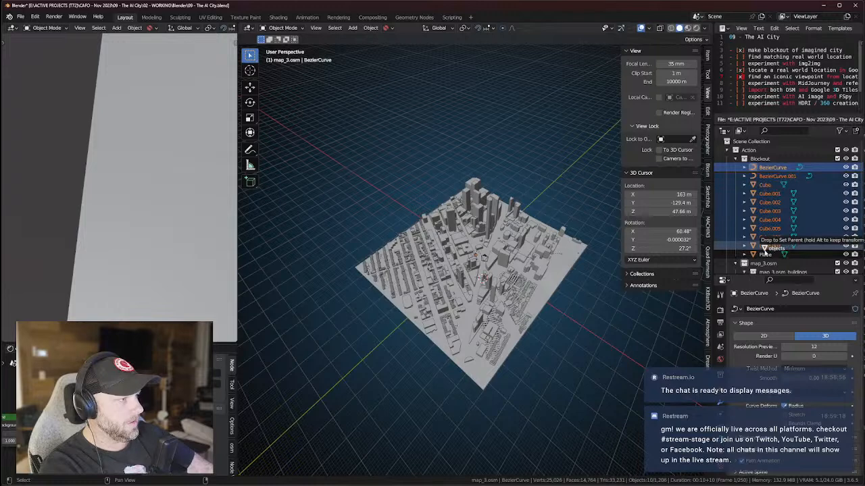
key(x)
click(764, 167)
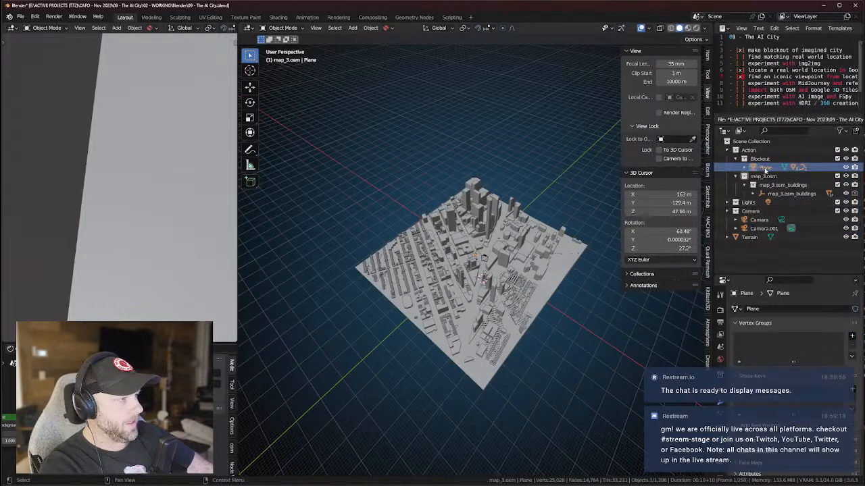
key(g)
key(z)
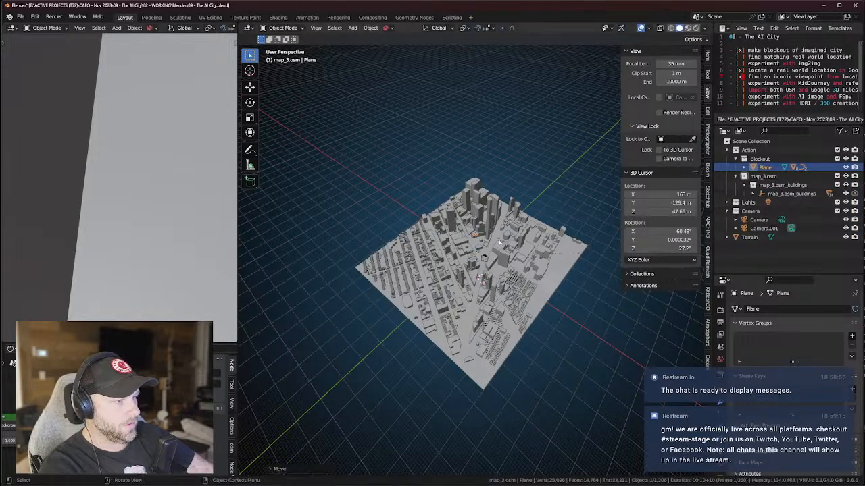
In top view, move and rotate the blockout Plane onto the Brooklyn street layout.
click(584, 389)
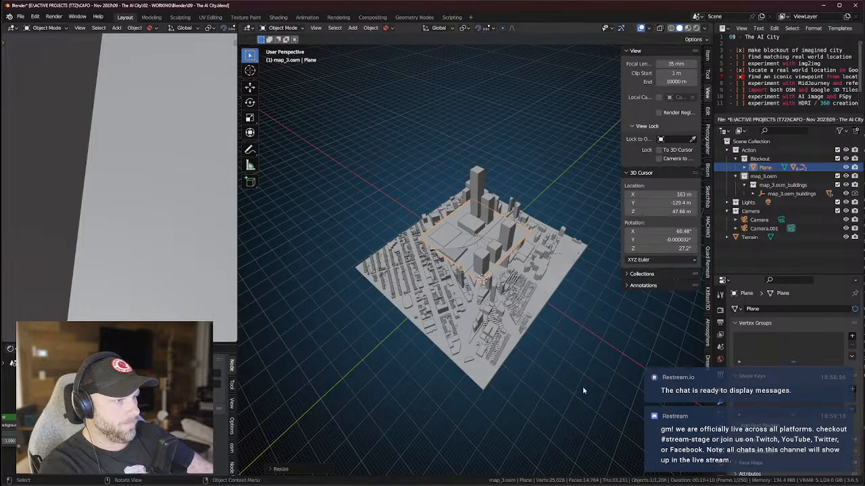
key(KP_7)
scroll(537, 265, up, 3)
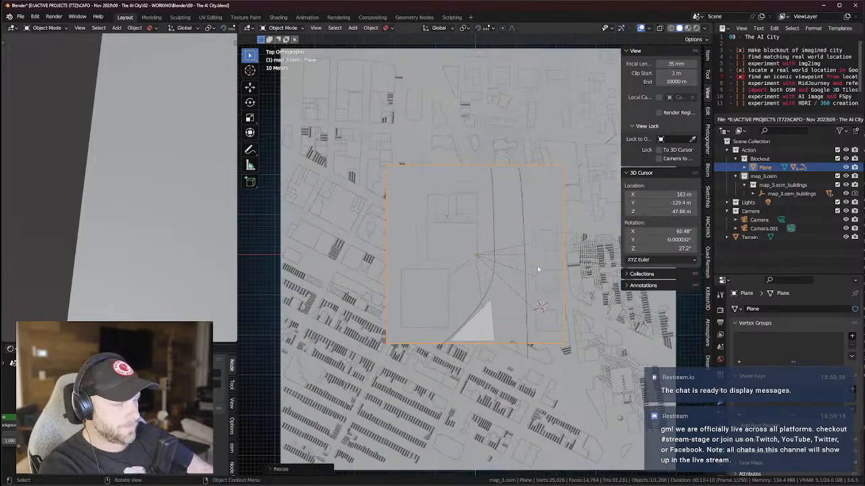
key(g)
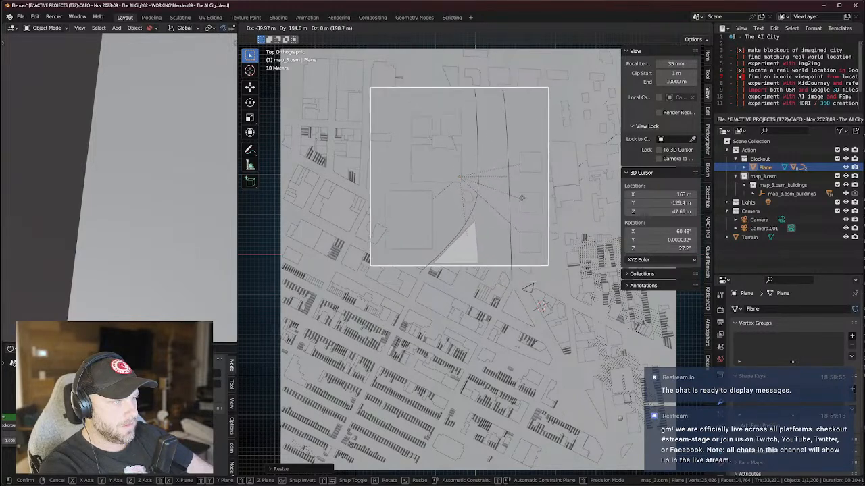
click(541, 306)
key(r)
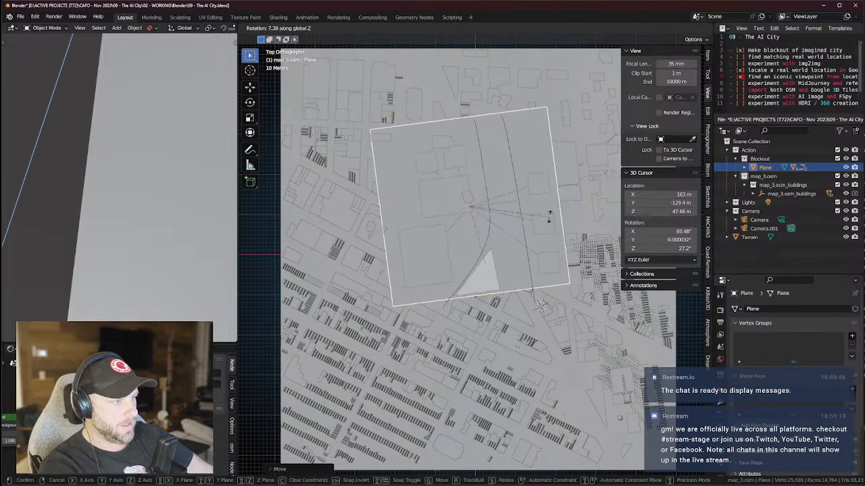
click(527, 288)
key(g)
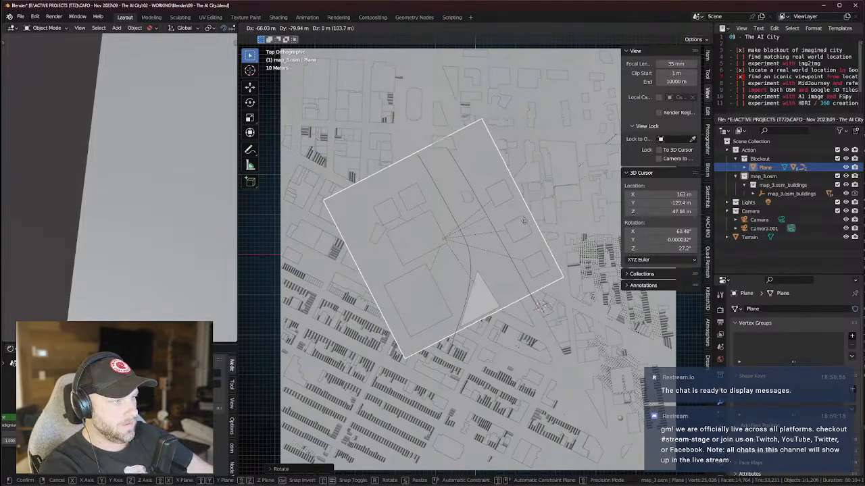
click(525, 225)
From the camera view, adjust the Plane's height along Z.
key(KP_0)
key(g)
key(z)
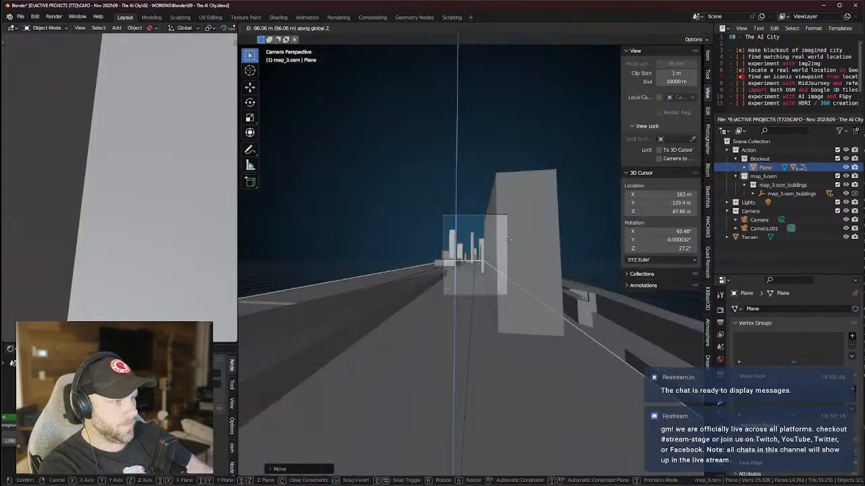
click(502, 256)
middle_drag(502, 257, 501, 282)
scroll(500, 283, down, 5)
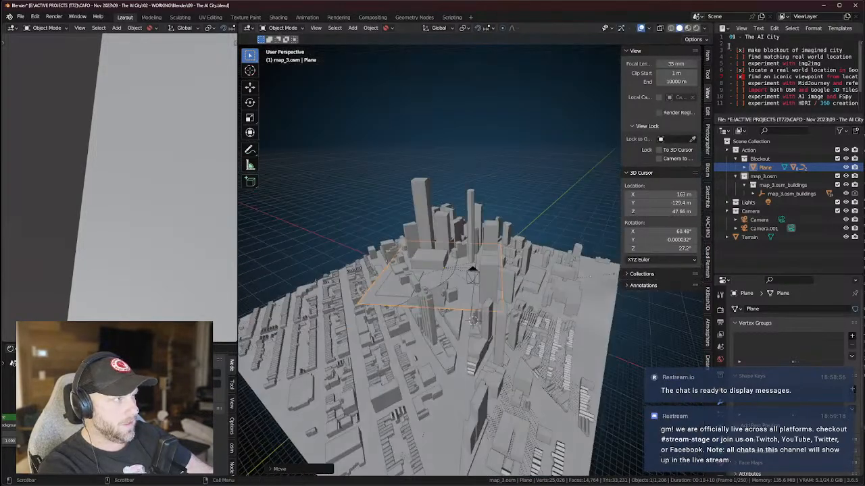
Try Random and Object viewport colouring, then return to Material colouring.
click(702, 29)
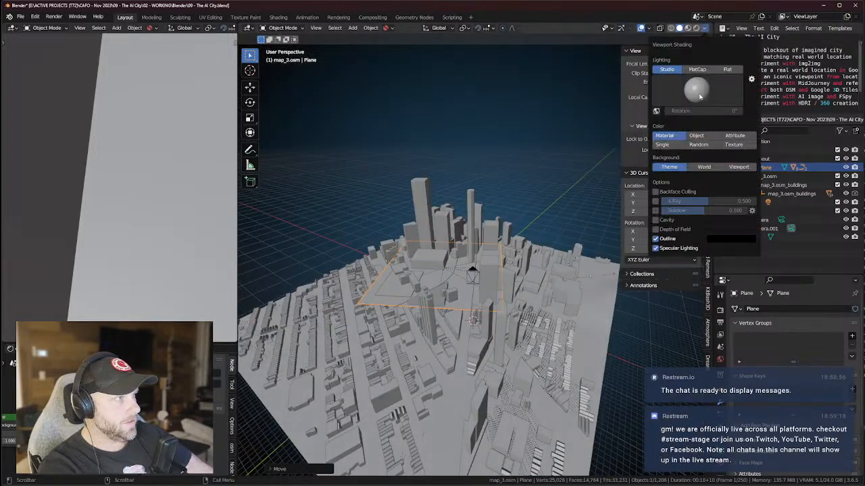
click(699, 145)
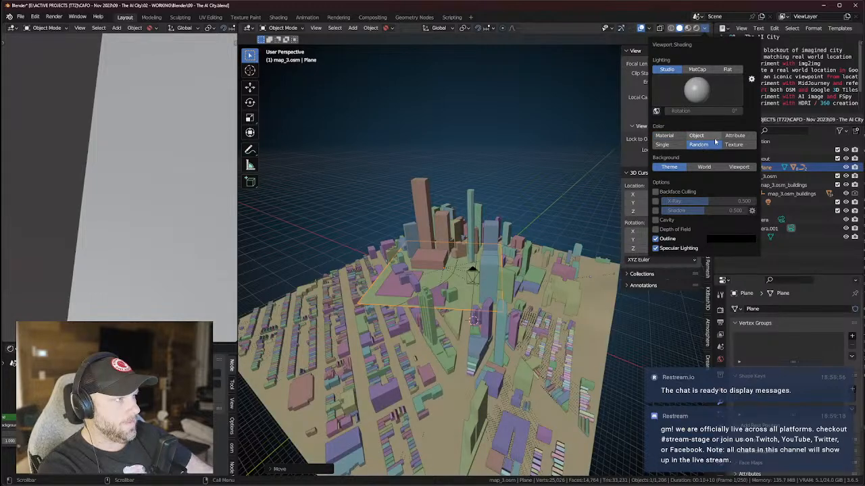
click(697, 136)
click(669, 137)
click(699, 138)
click(674, 137)
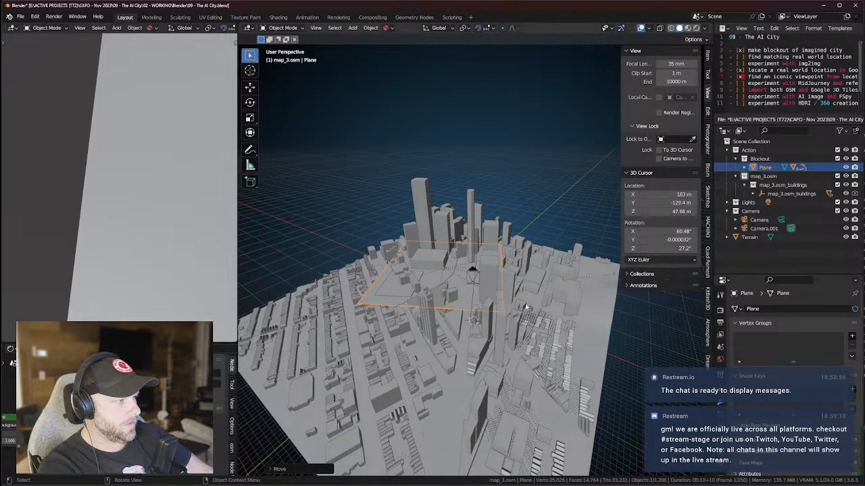
Expand the Plane's children and open their viewport display colour in Object properties.
click(744, 167)
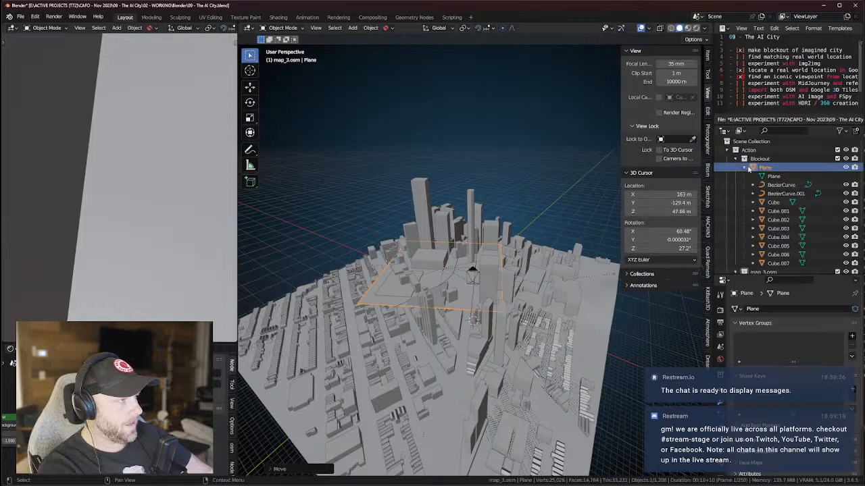
shift+click(780, 263)
click(720, 390)
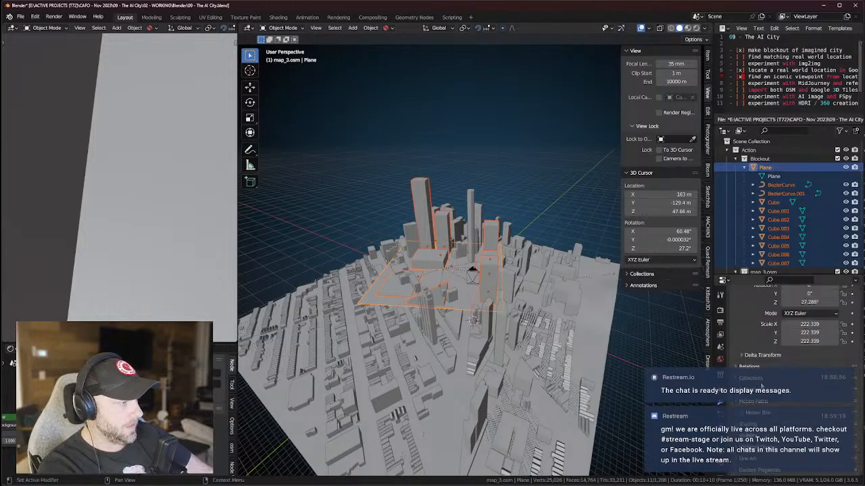
scroll(751, 431, down, 5)
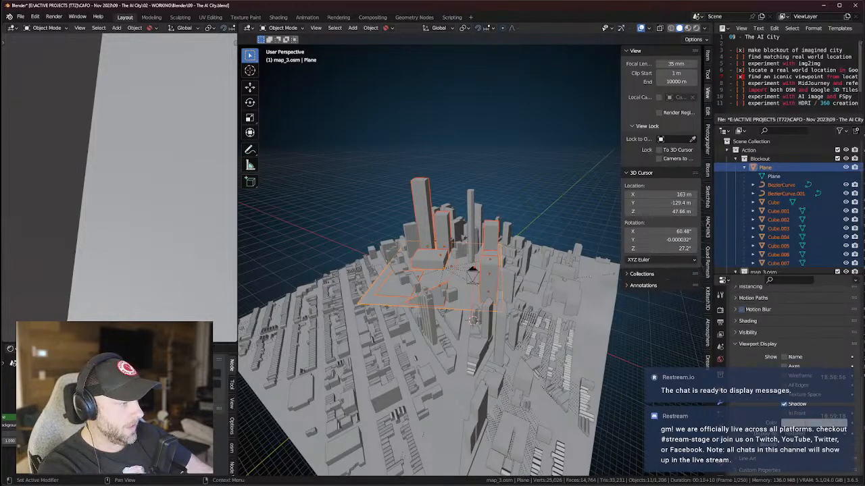
click(811, 423)
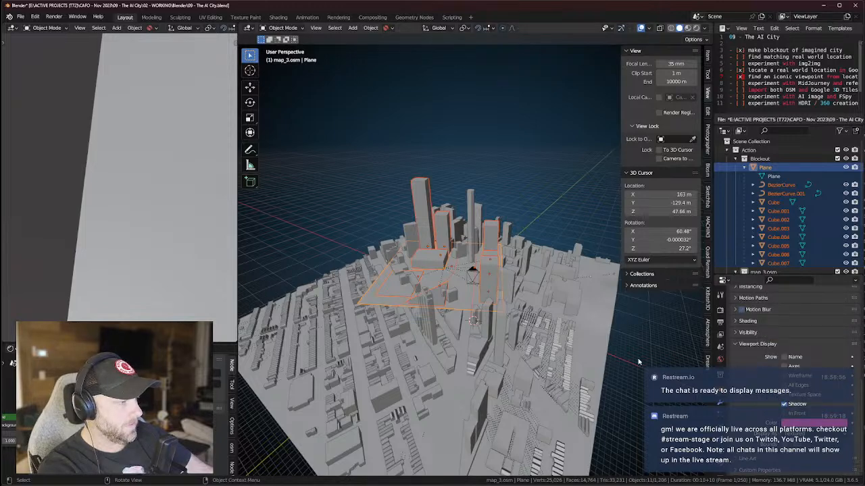
With Plane active and its children selected, use Copy Object Color.
click(778, 220)
click(766, 167)
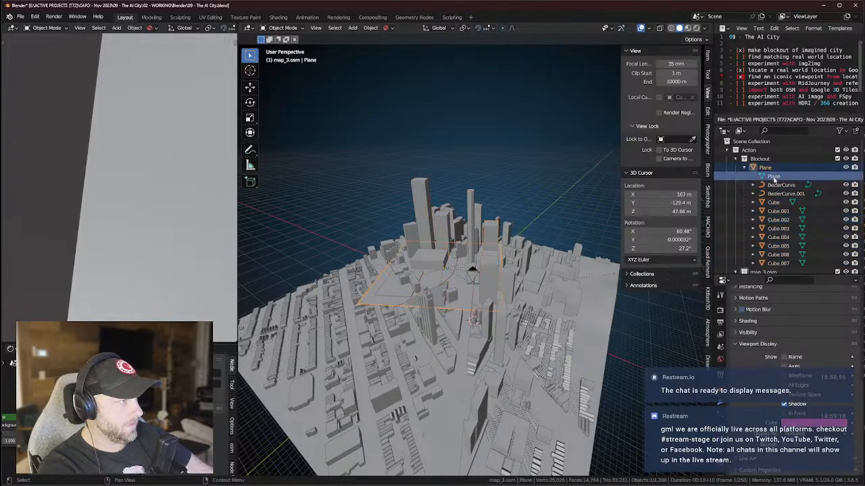
click(777, 194)
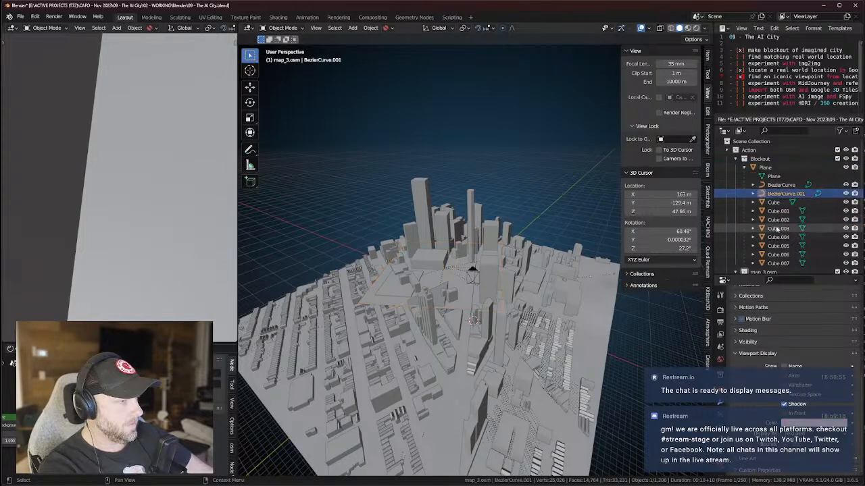
click(776, 237)
click(776, 263)
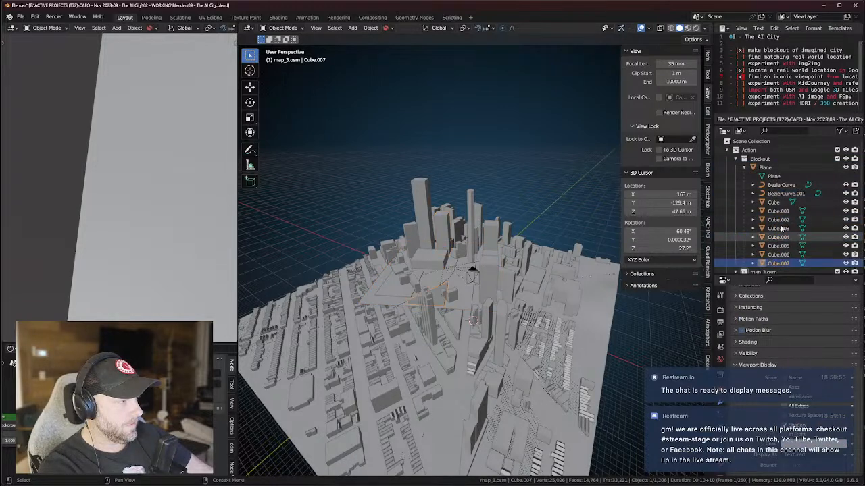
click(764, 167)
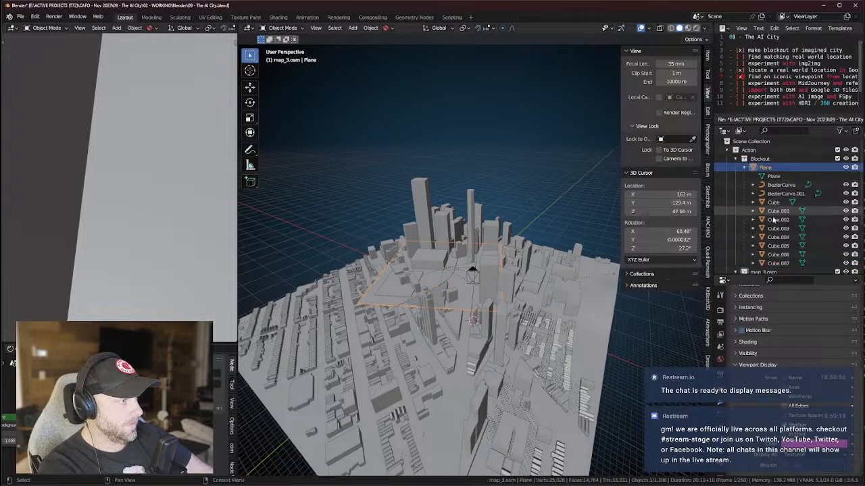
shift+click(776, 264)
key(ctrl+c)
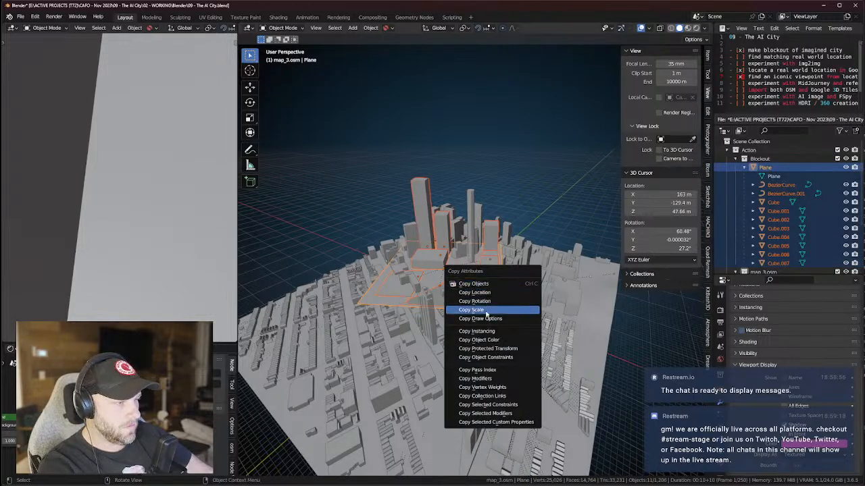
click(484, 343)
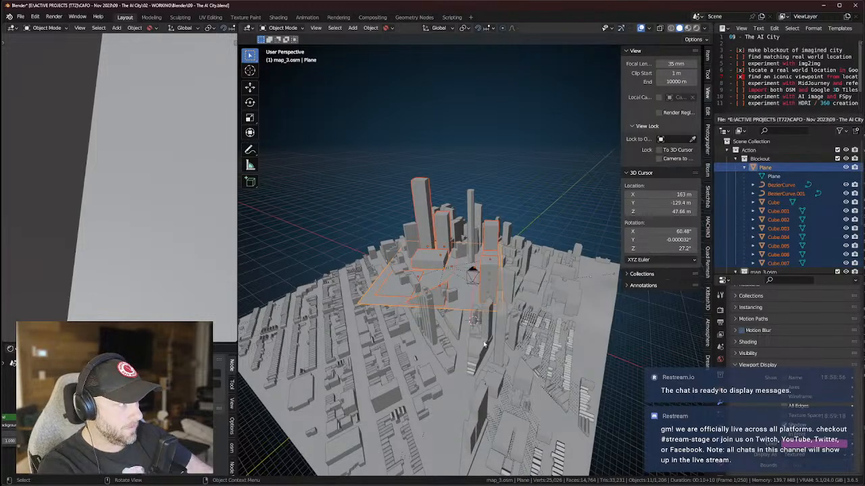
Check Cube.004's object properties to verify the copied colour.
click(801, 238)
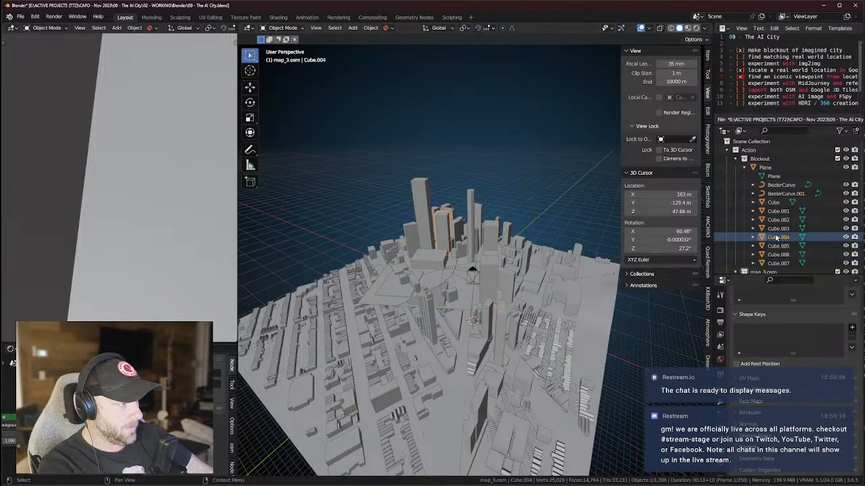
scroll(777, 237, down, 1)
click(720, 392)
scroll(766, 384, down, 6)
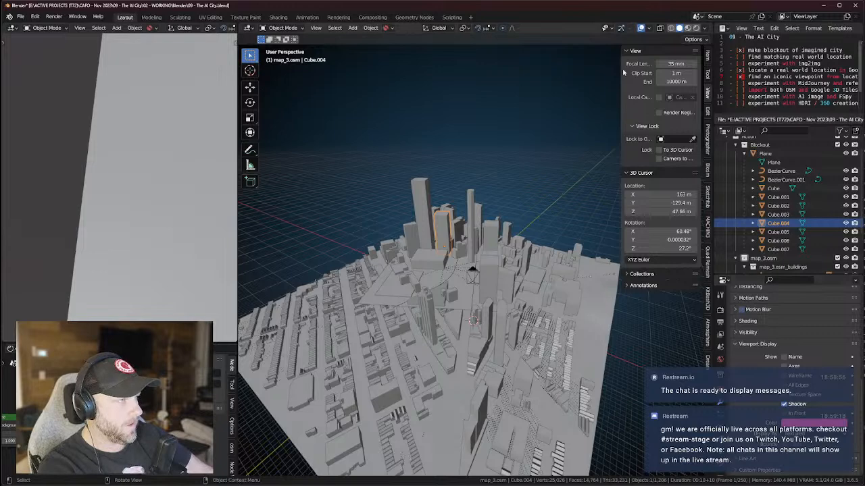
Show object colours in the viewport and make the Terrain's viewport colour green.
click(704, 29)
click(696, 137)
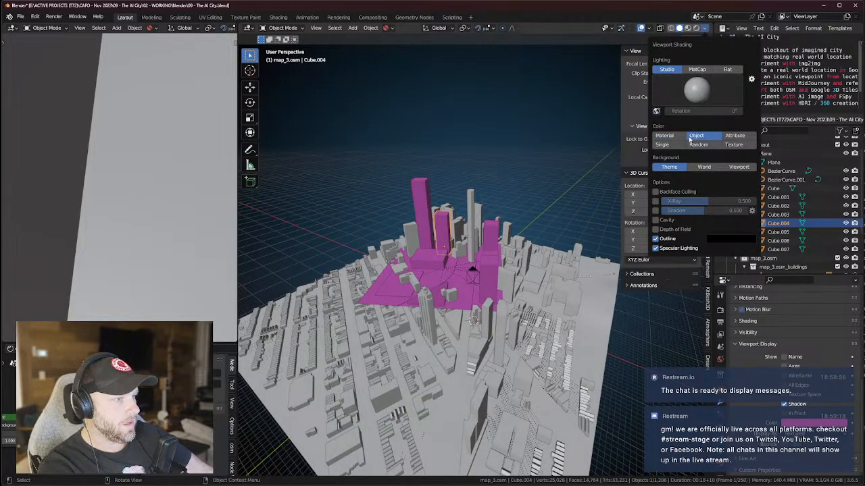
click(495, 301)
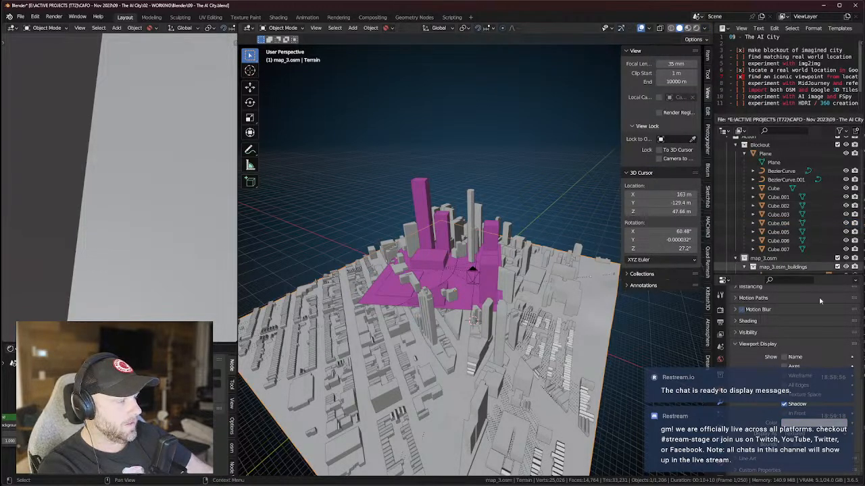
click(813, 423)
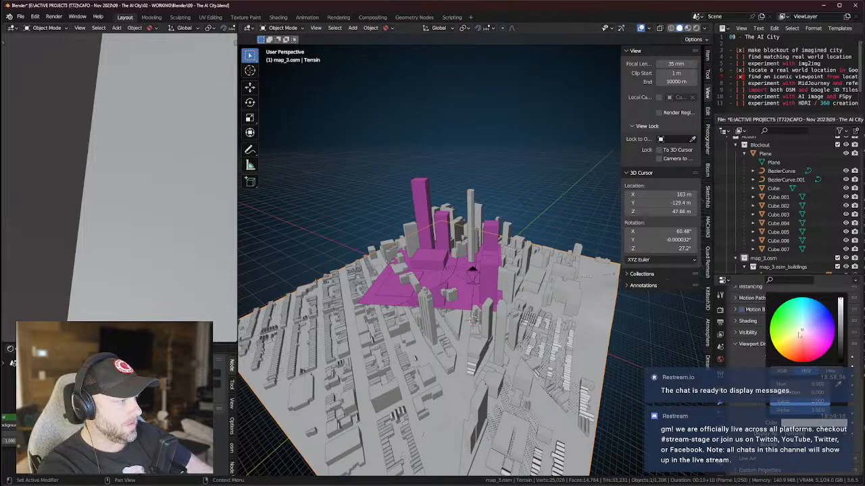
click(791, 330)
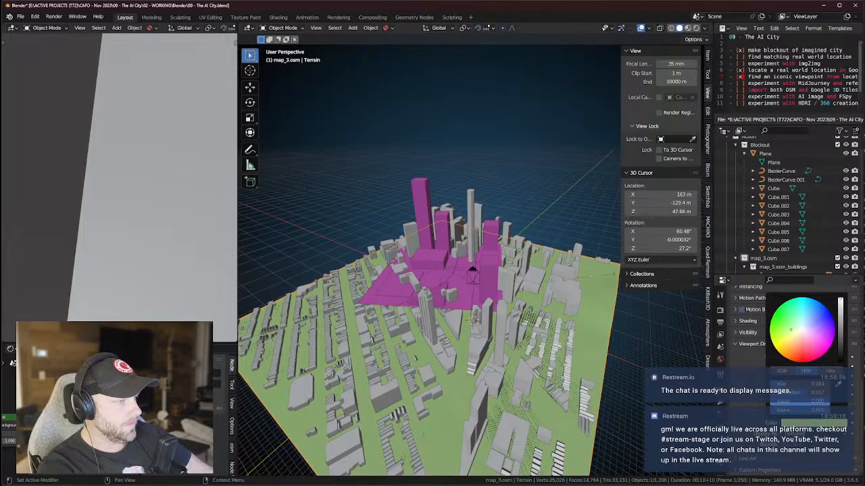
click(641, 345)
middle_drag(604, 312, 583, 302)
key(KP_0)
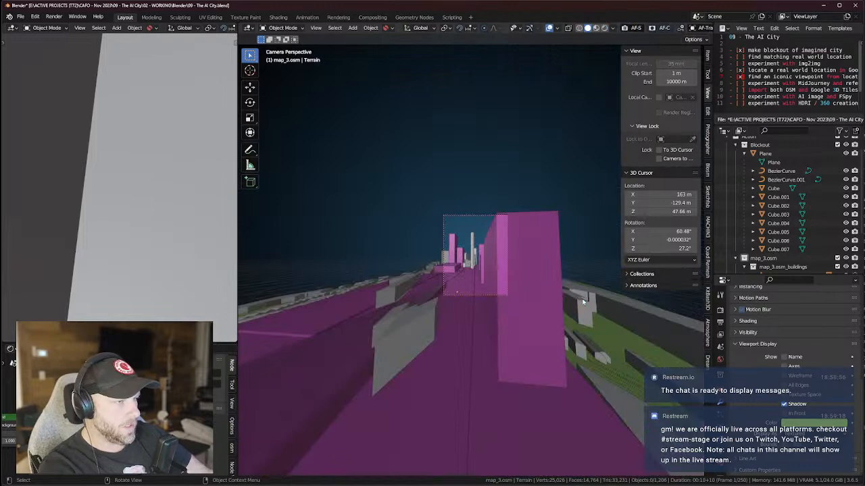
middle_drag(512, 284, 506, 331)
scroll(506, 330, down, 6)
scroll(480, 291, up, 2)
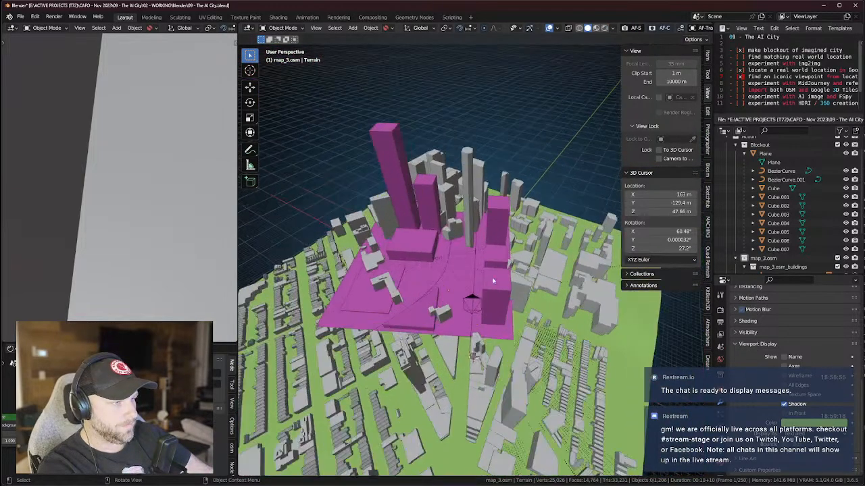
Lower the blockout Plane, then rotate and shift it in top view.
click(819, 153)
key(g)
key(z)
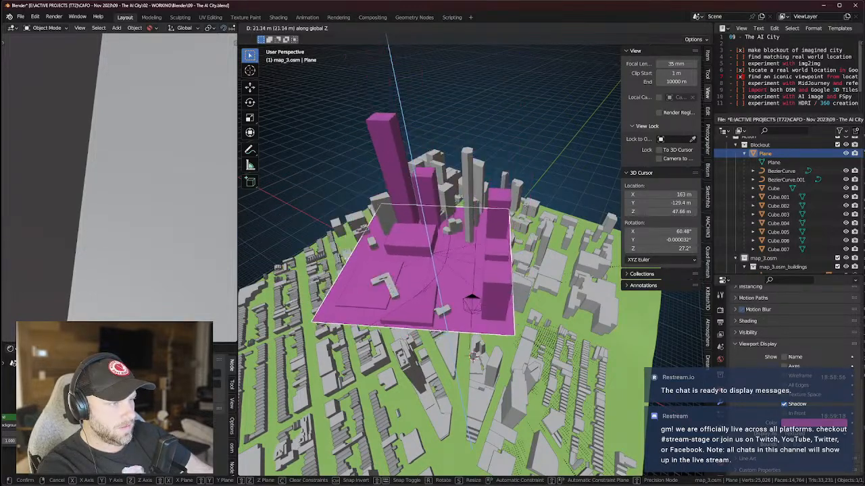
click(527, 207)
key(KP_7)
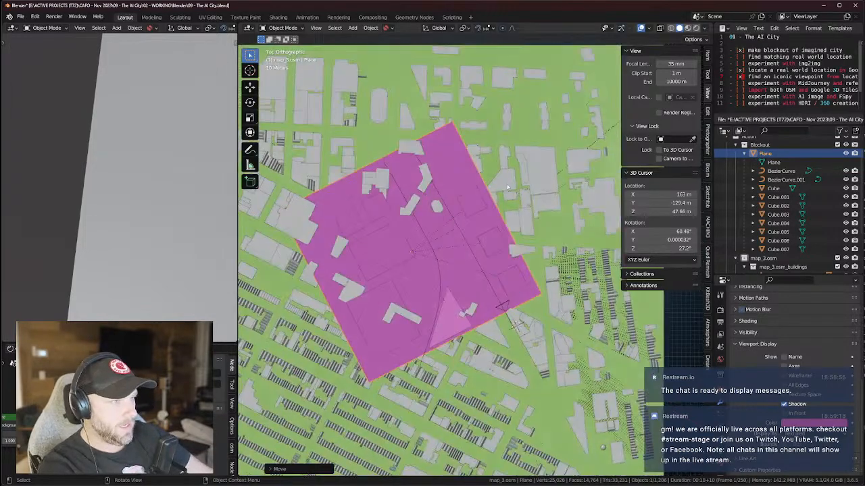
key(r)
click(491, 238)
key(g)
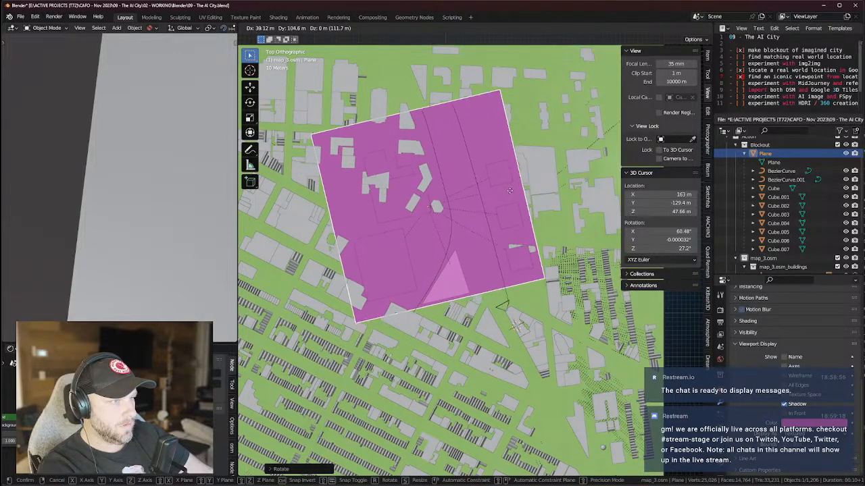
click(509, 193)
key(r)
click(508, 199)
Slide the Plane sideways, lower it again and rotate it around Z.
key(g)
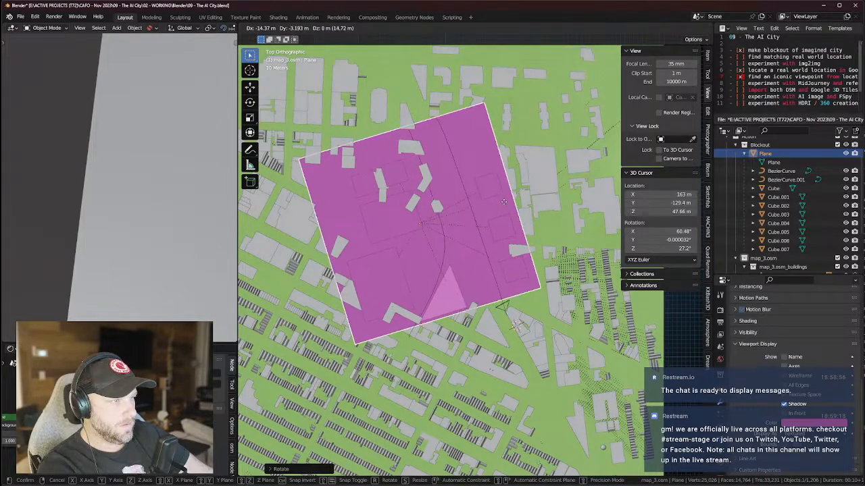
click(503, 202)
middle_drag(503, 201, 508, 233)
key(g)
key(z)
click(497, 166)
key(r)
key(z)
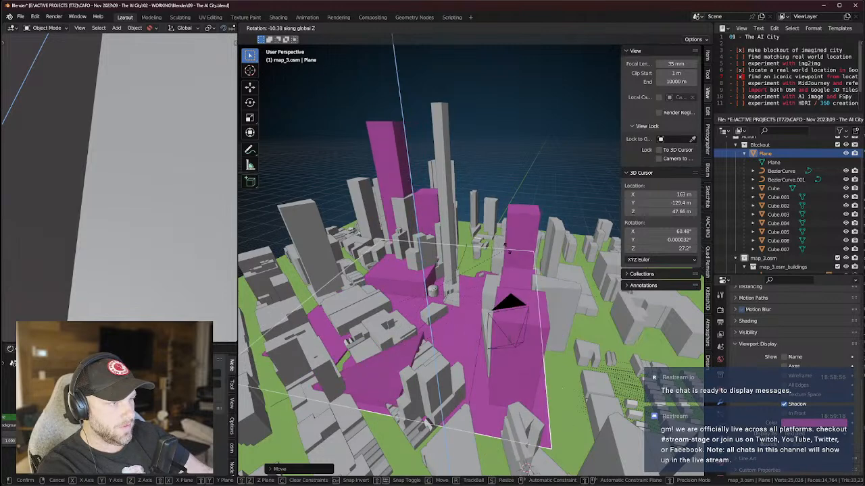
click(511, 249)
Scale the Plane to about 0.936 and give it a final Z rotation.
key(g)
key(z)
right_click(530, 229)
key(s)
click(537, 253)
middle_drag(537, 253, 551, 262)
key(r)
key(z)
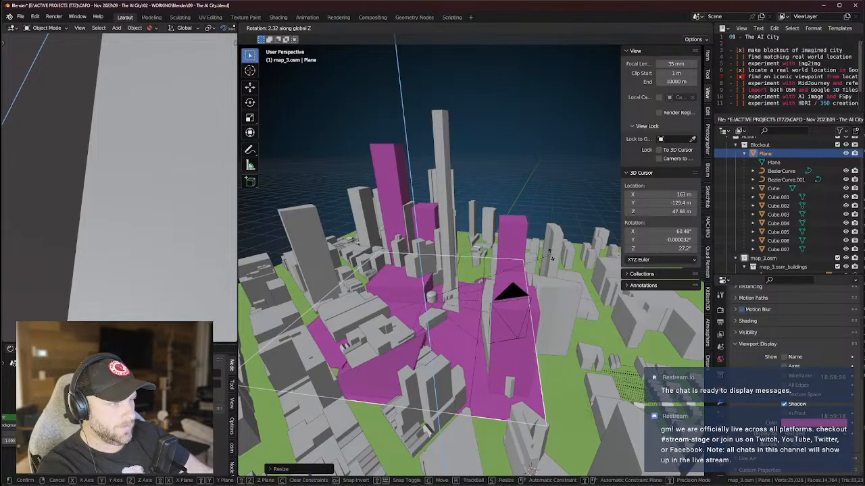
click(530, 273)
middle_drag(530, 274, 568, 291)
Inspect the Hub tower and nearby buildings, then show the Blosm sidebar settings.
scroll(546, 286, down, 6)
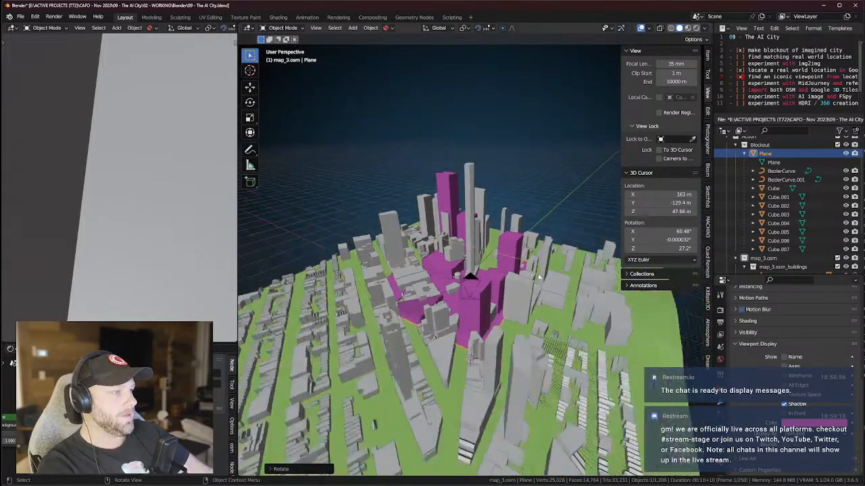
click(562, 255)
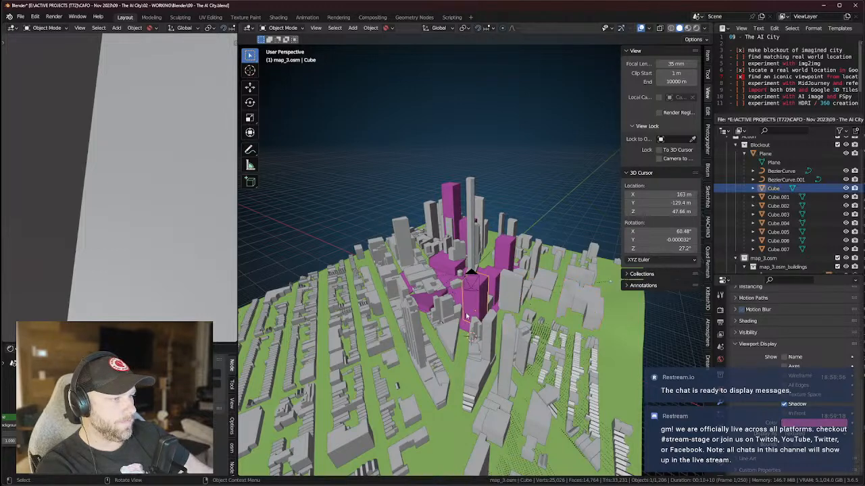
click(411, 330)
click(399, 281)
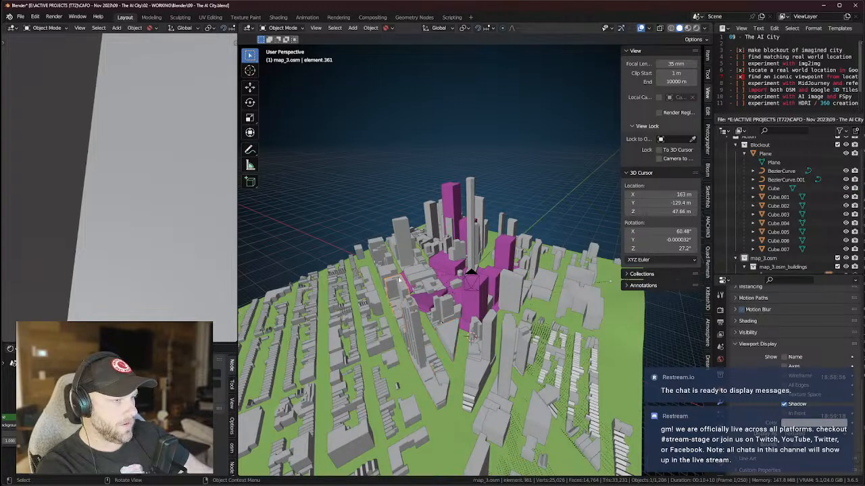
click(386, 277)
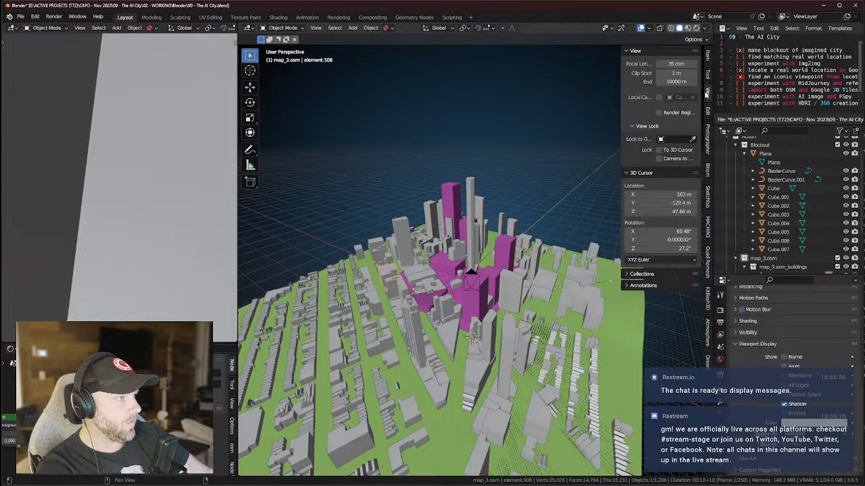
click(707, 172)
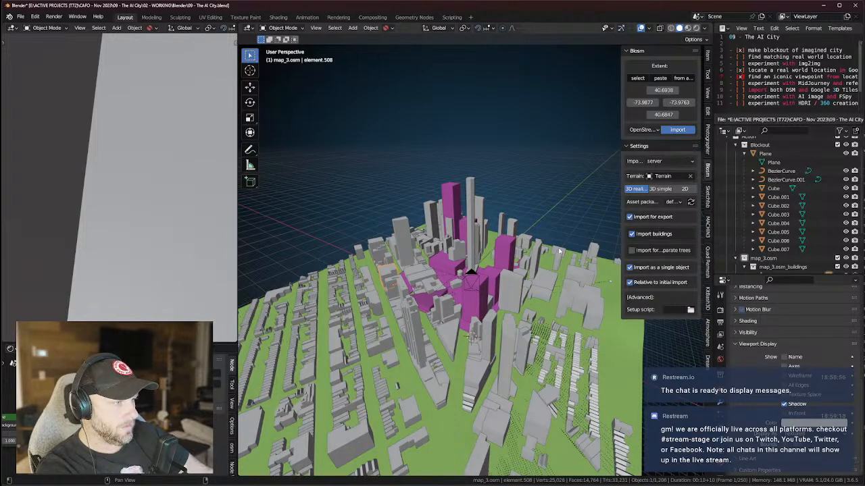
Clear the building selection, collapse Blockout, and select the map_3.osm collection.
click(778, 255)
scroll(777, 255, down, 4)
scroll(778, 255, up, 5)
click(735, 158)
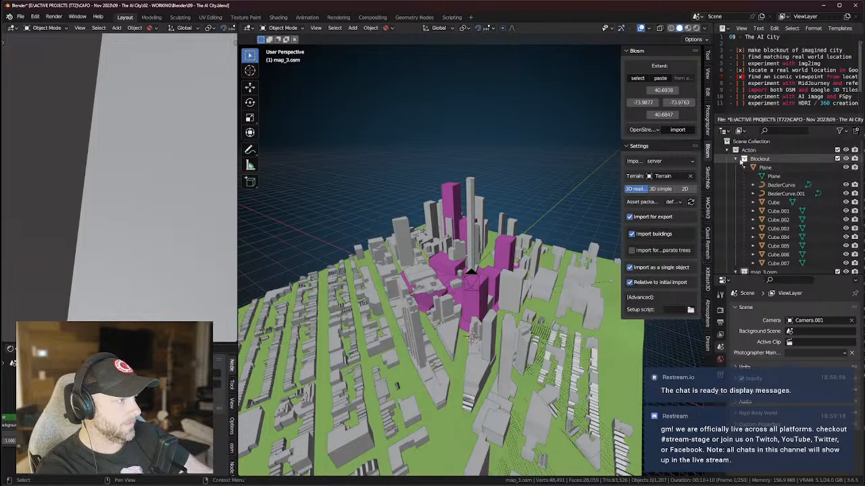
click(736, 167)
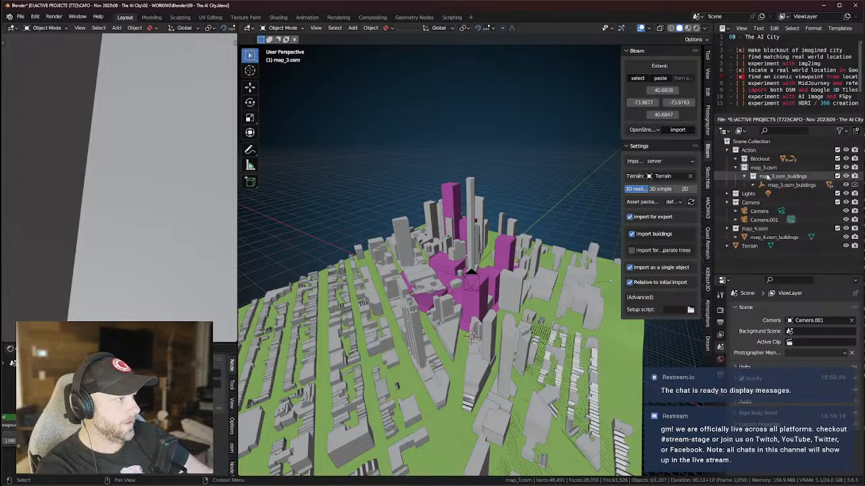
click(775, 177)
click(776, 185)
click(759, 169)
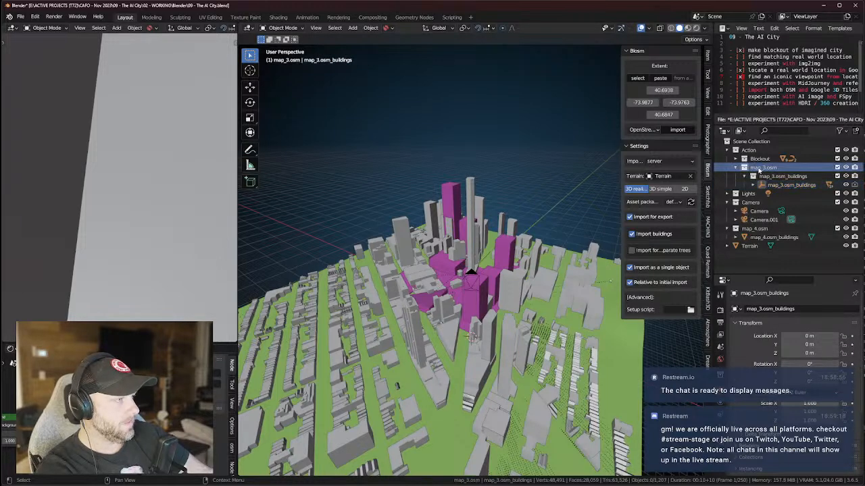
Rename the map_3.osm collection to '1 FlatBush (Separated)'.
key(F3)
key(Escape)
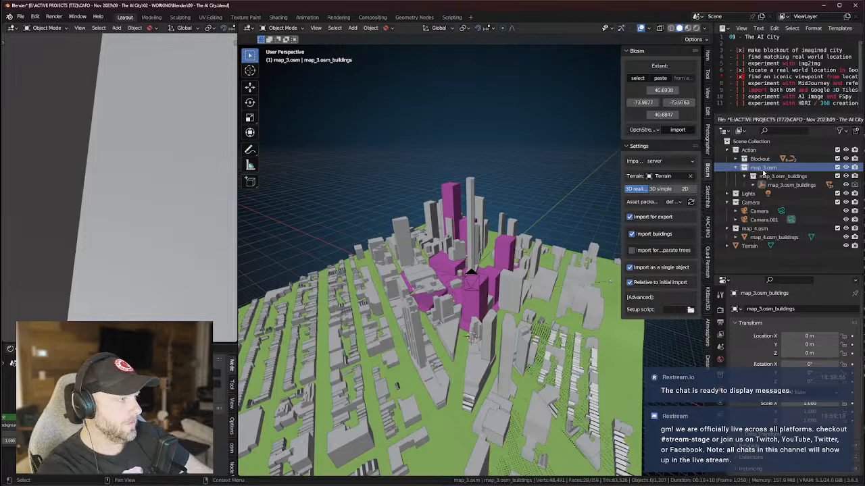
double_click(762, 168)
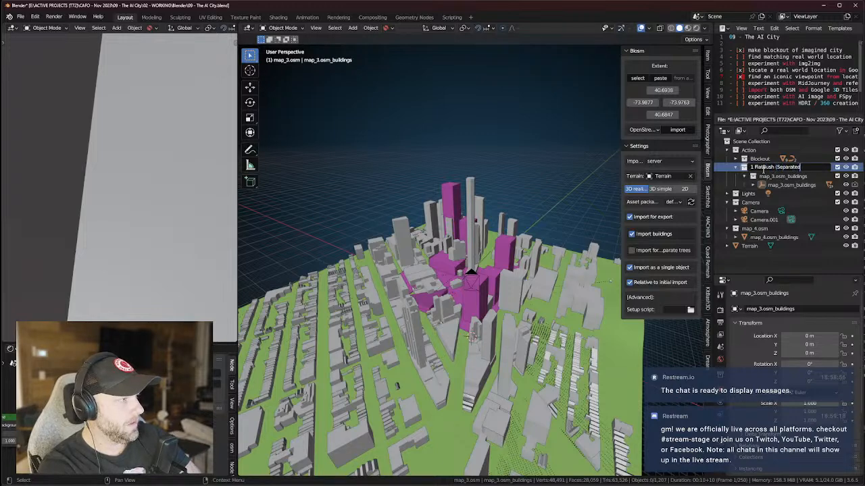
text())
key(Return)
Rename map_4.osm to '1 FlatBush (Joined)' and move it into the Action collection.
click(754, 228)
double_click(754, 228)
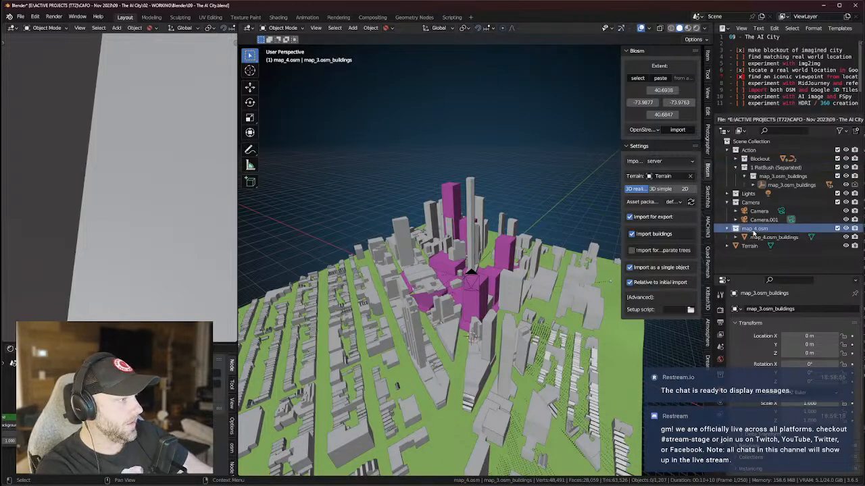
key(BackSpace)
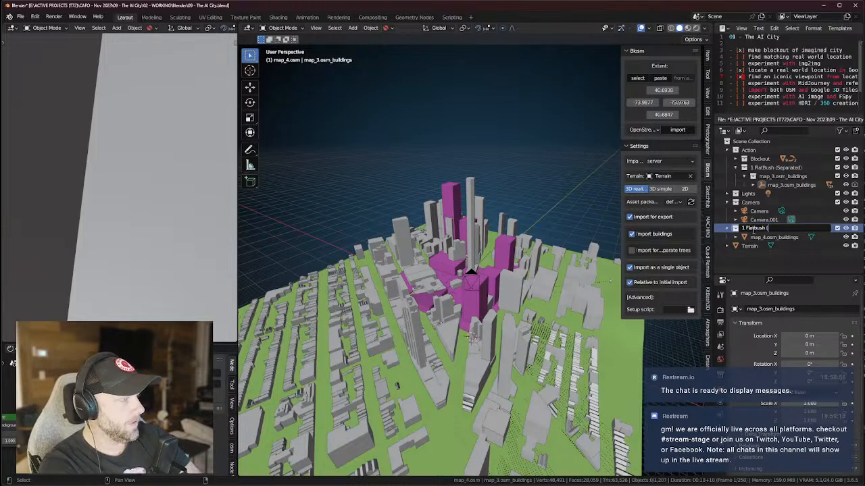
text(1 FlatBush (Joined)
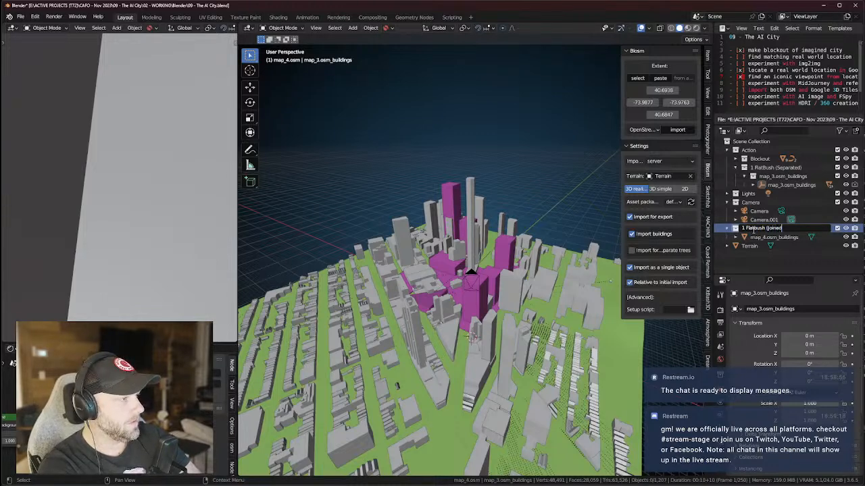
text())
key(Return)
drag(763, 233, 744, 150)
Move map_4.osm_buildings into a new collection named OSM Buildings.
click(736, 168)
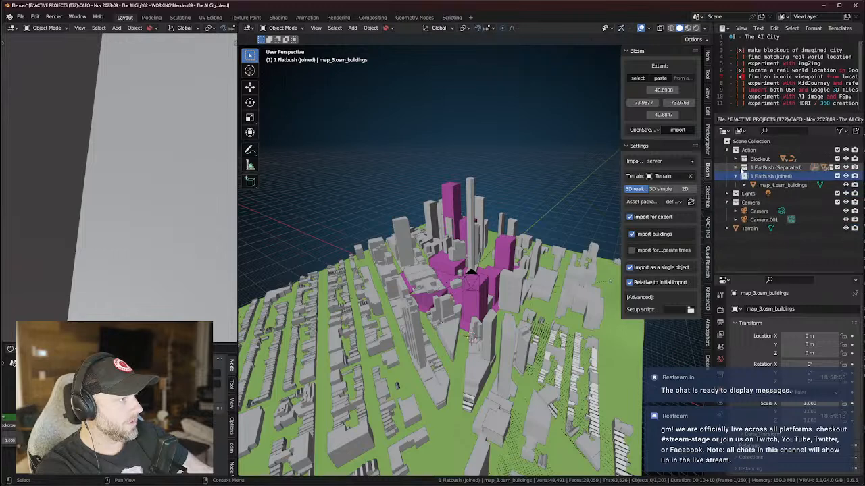
click(759, 168)
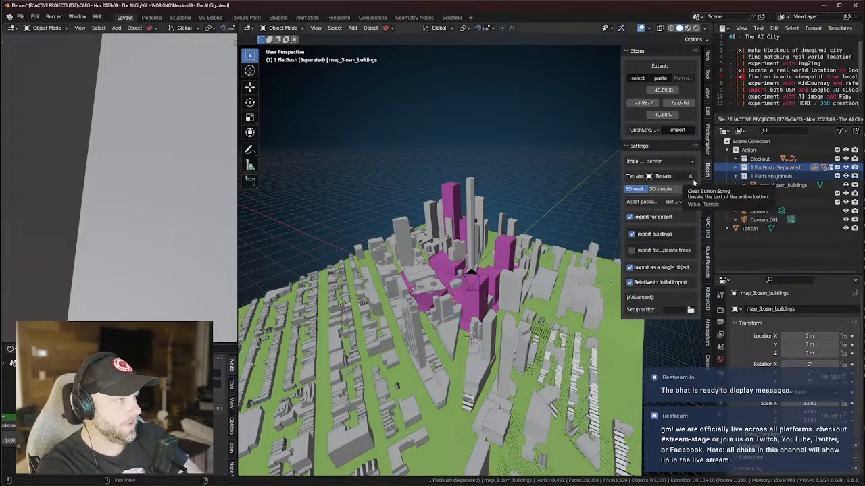
click(748, 150)
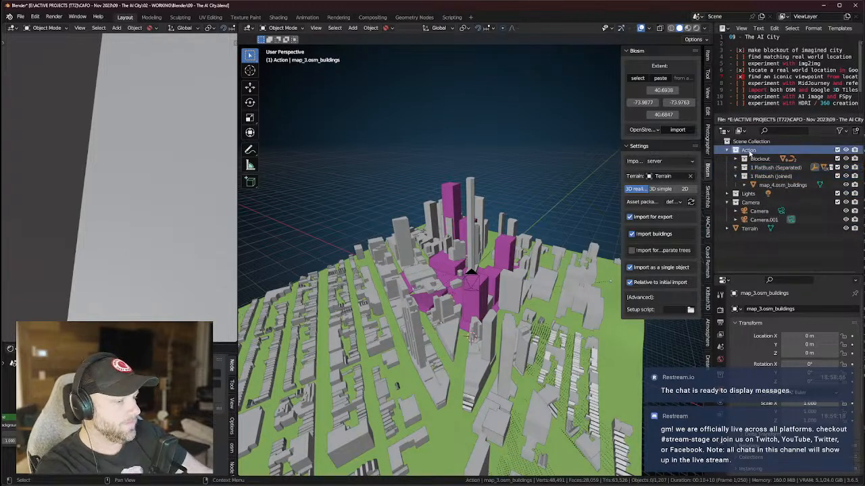
key(m)
click(767, 184)
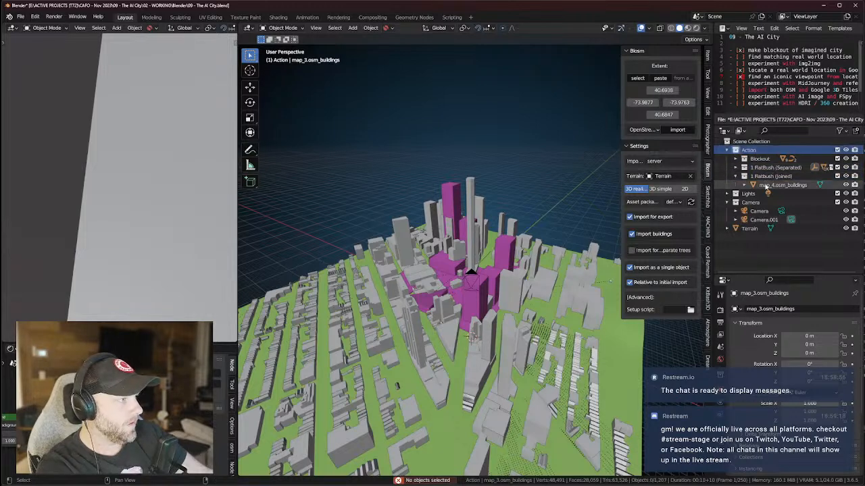
key(m)
click(777, 185)
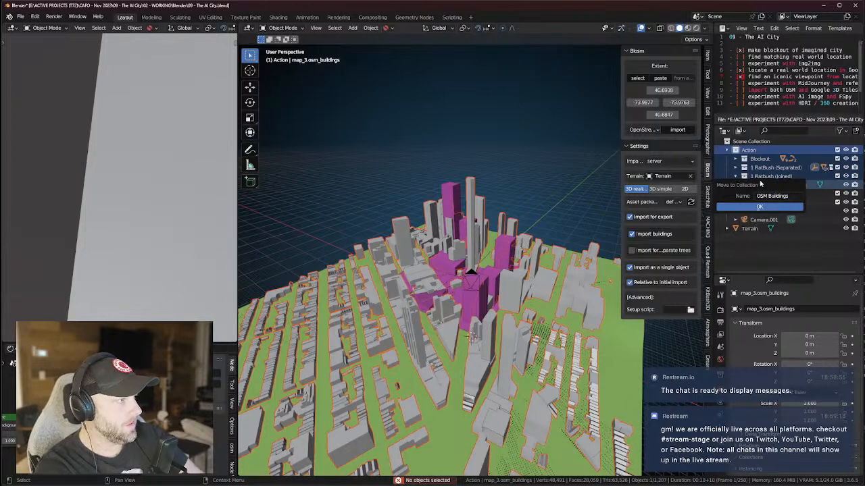
click(760, 207)
Check the two FlatBush collections and tilt the view over the terrain.
click(770, 168)
click(767, 177)
click(735, 167)
click(736, 168)
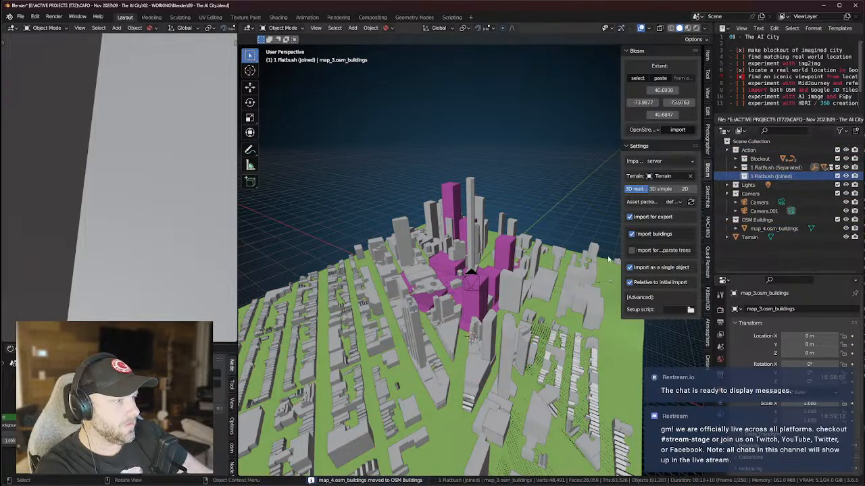
scroll(593, 323, down, 2)
middle_drag(569, 276, 570, 286)
Set the viewport shading colour to Material so the city appears grey.
click(570, 286)
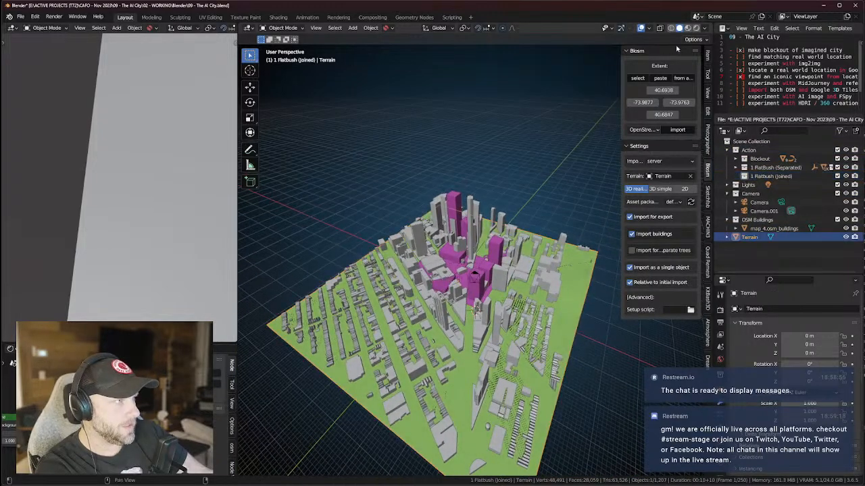
click(705, 28)
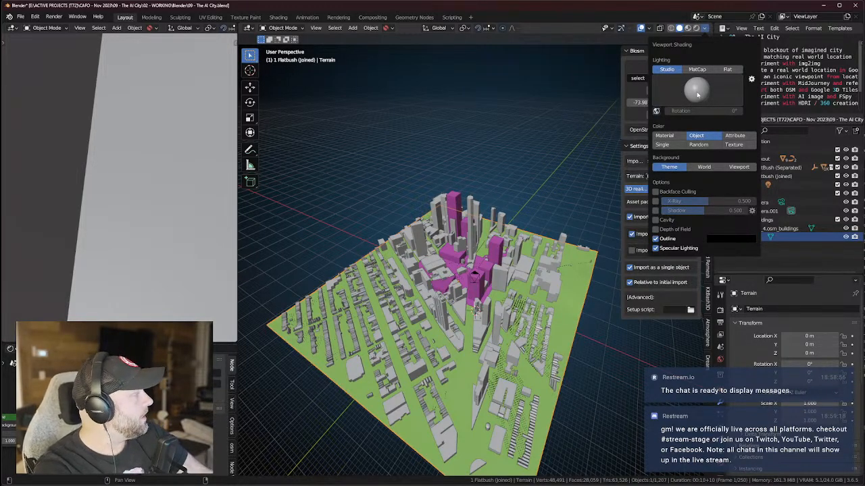
click(668, 135)
middle_drag(554, 230, 566, 254)
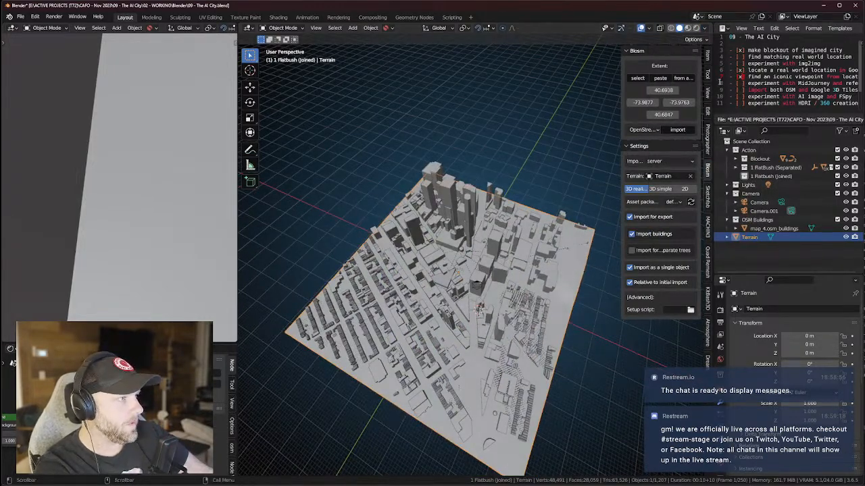
Move Terrain into the Action collection and orbit around the city to inspect it.
drag(738, 240, 747, 149)
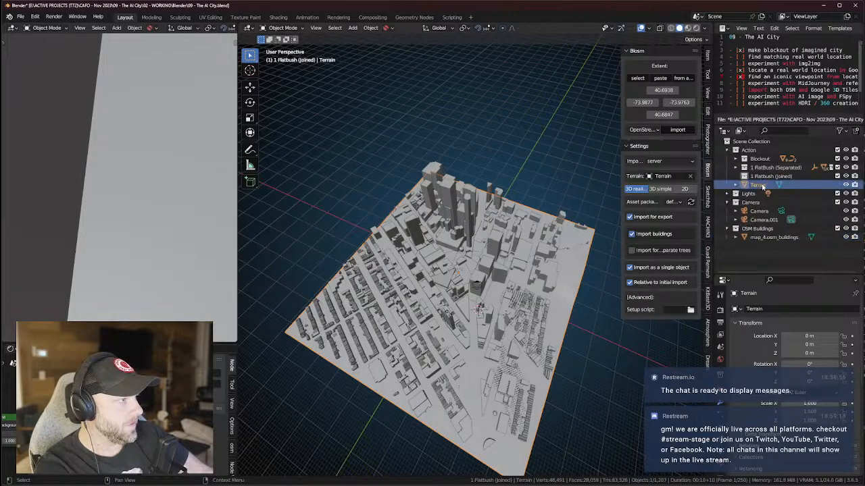
middle_drag(567, 286, 566, 250)
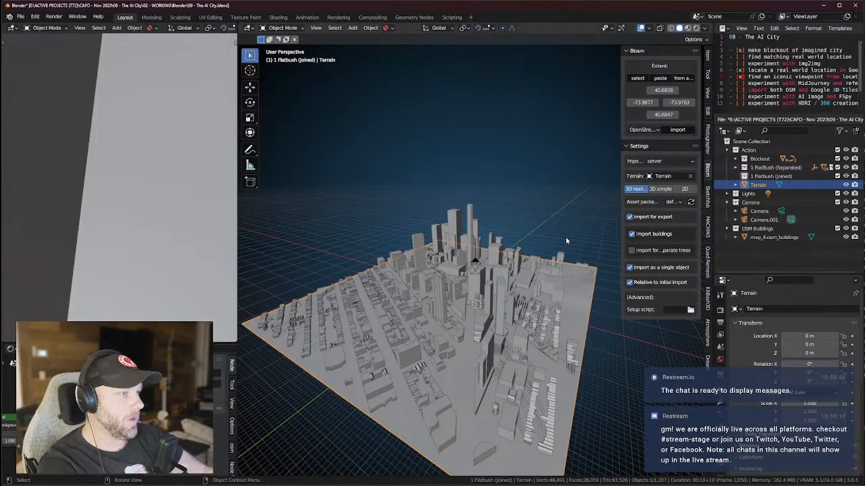
scroll(560, 253, down, 10)
middle_drag(546, 150, 530, 168)
scroll(530, 169, up, 2)
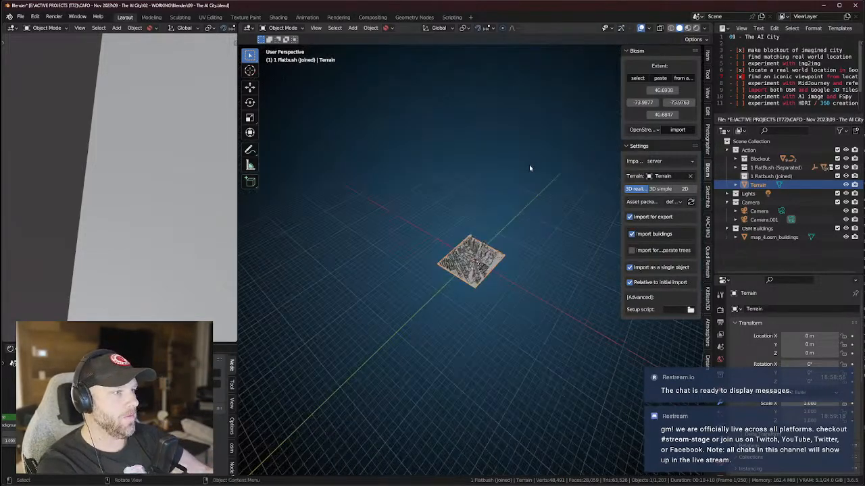
scroll(520, 142, up, 2)
middle_drag(519, 131, 429, 100)
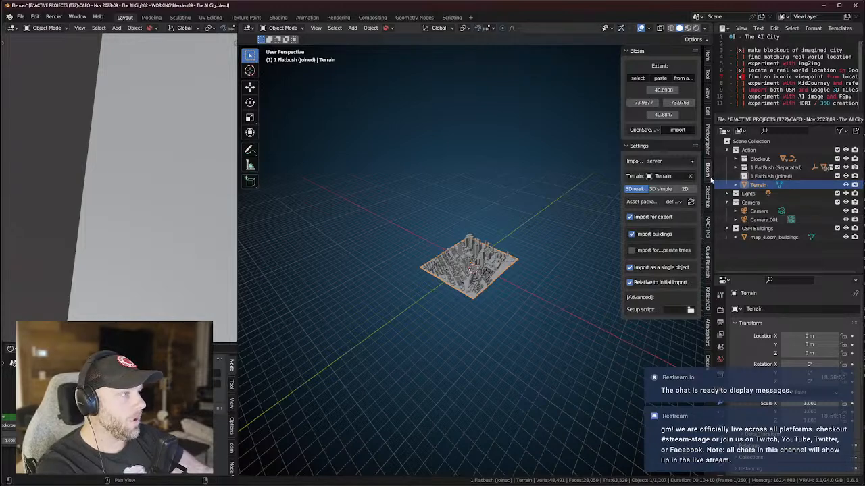
scroll(564, 306, up, 4)
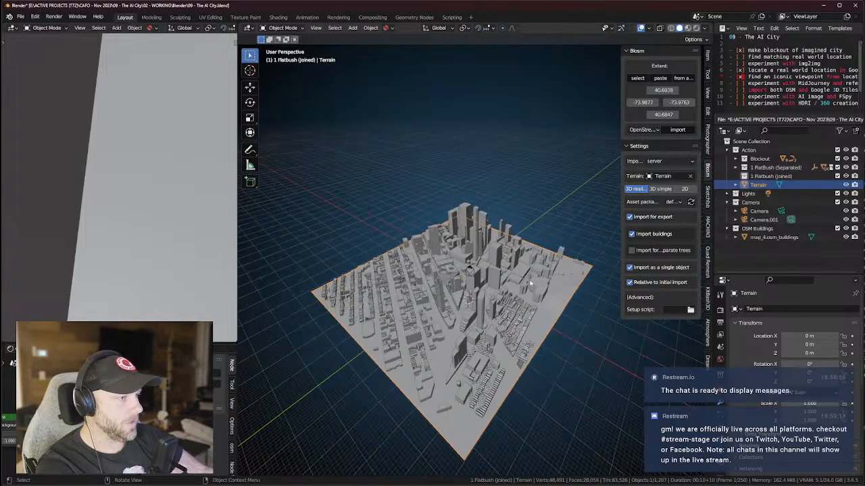
middle_drag(529, 279, 555, 308)
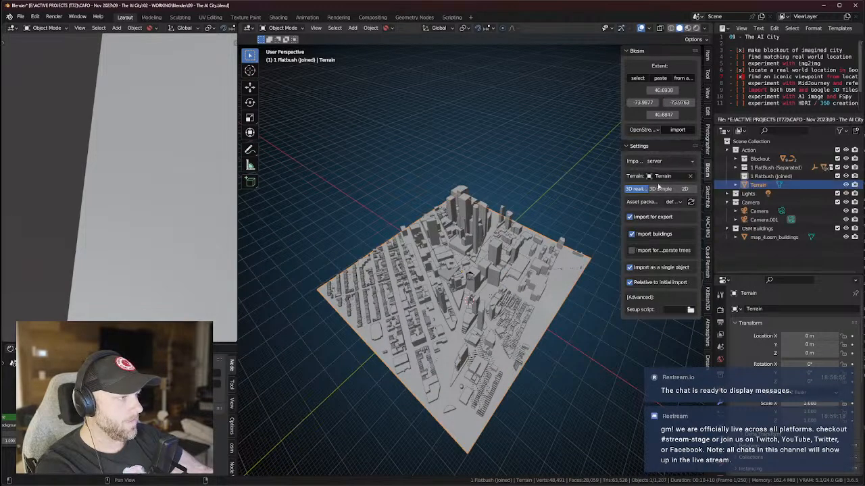
Switch the Blosm import type to image overlay.
click(661, 178)
click(637, 176)
click(655, 163)
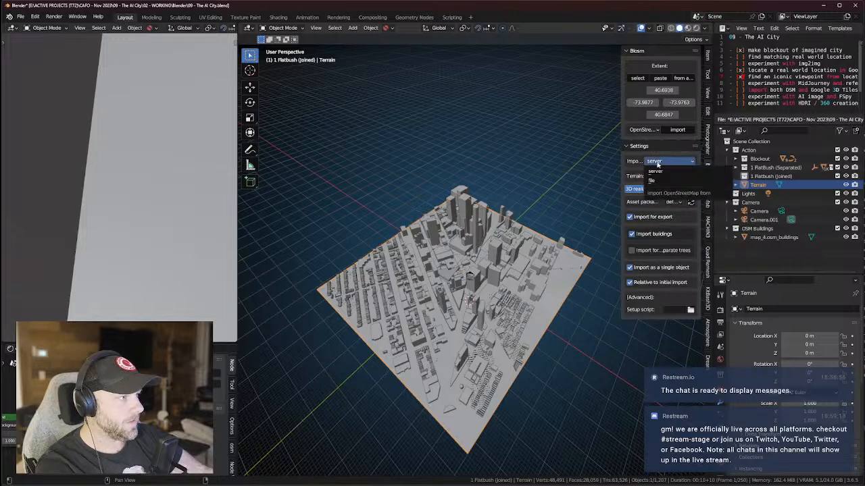
click(650, 132)
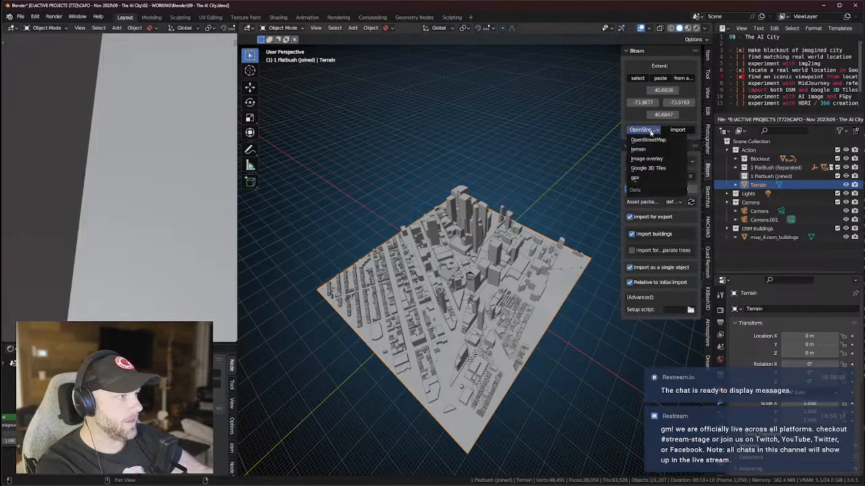
click(649, 158)
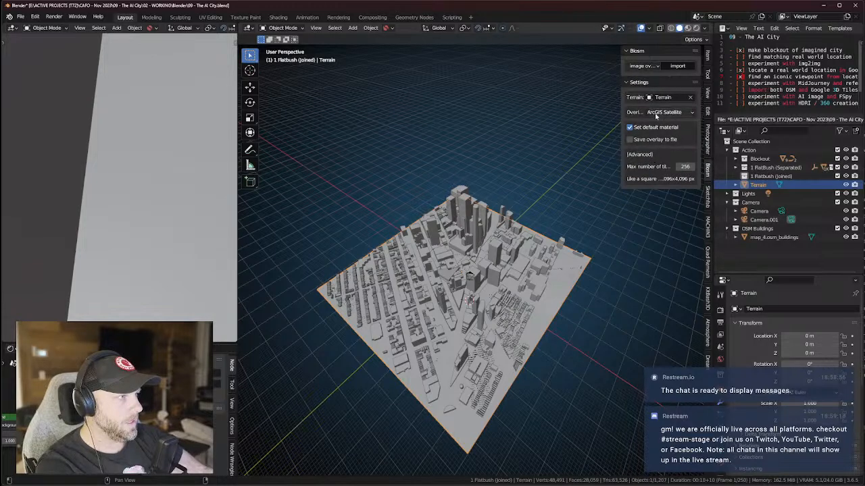
Choose OSM Mapnik as the overlay source and import it onto the Terrain.
click(662, 114)
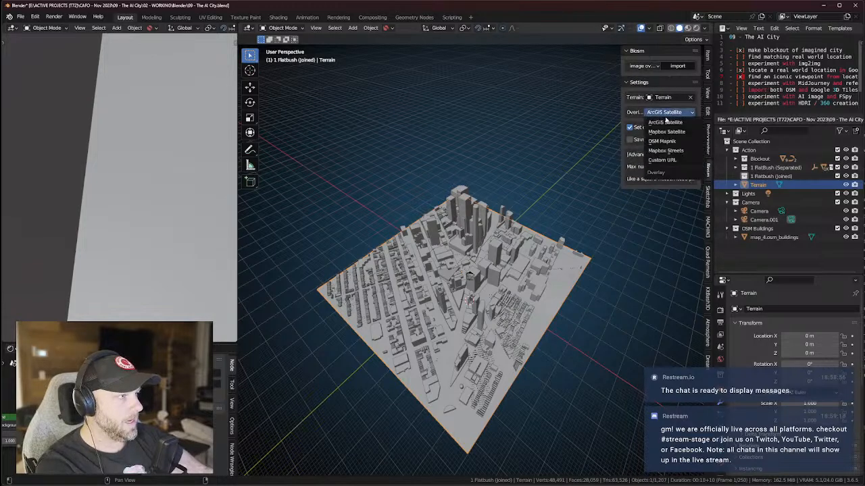
click(664, 122)
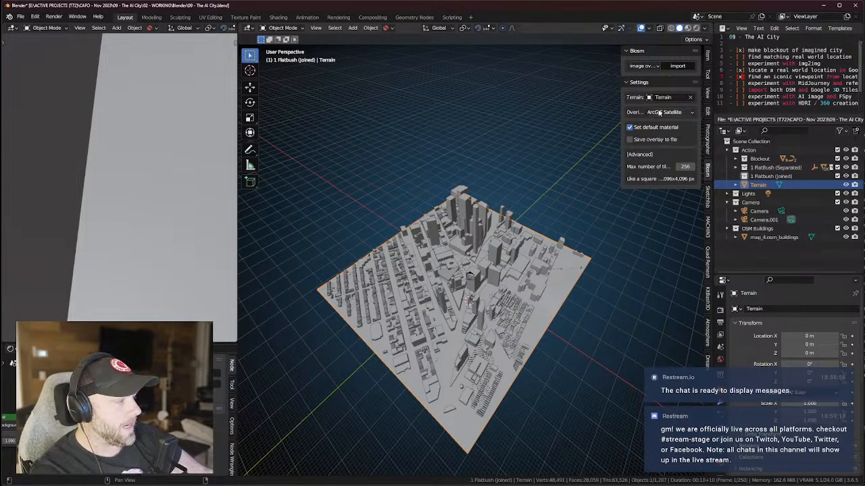
click(663, 113)
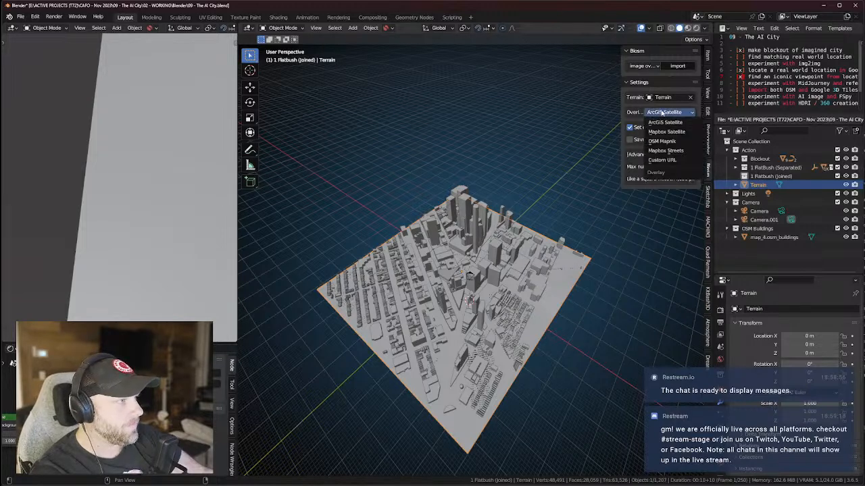
click(636, 107)
click(663, 113)
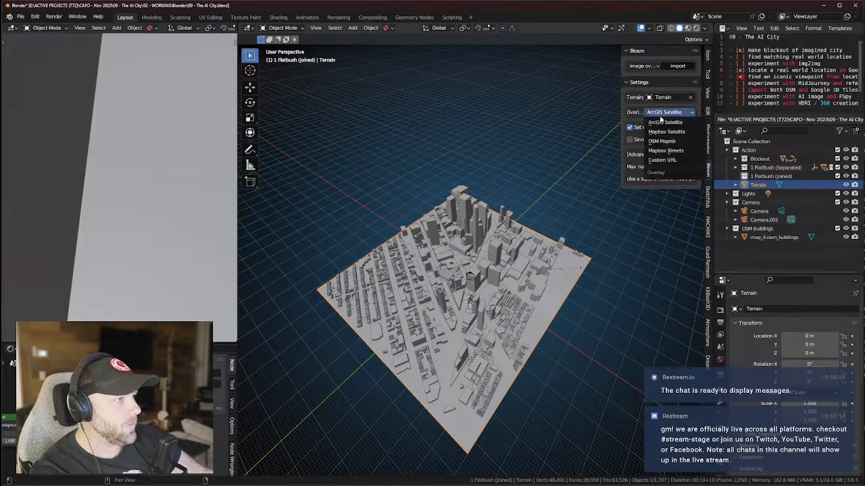
click(663, 141)
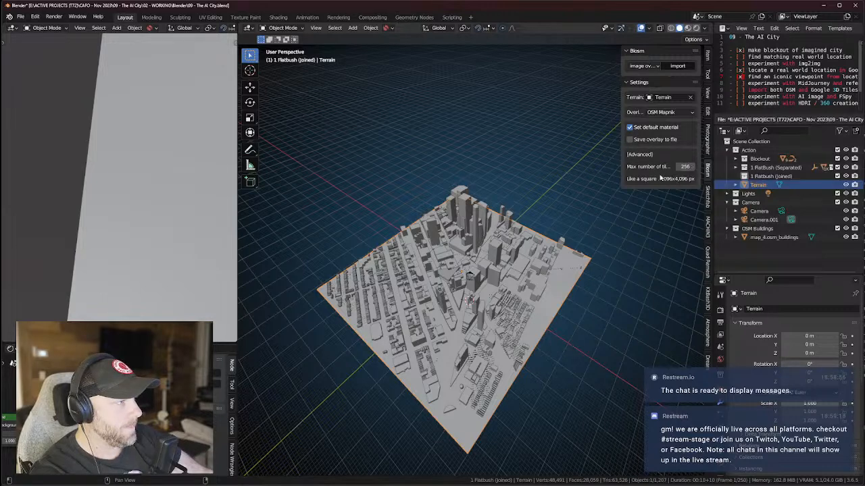
drag(620, 176, 560, 179)
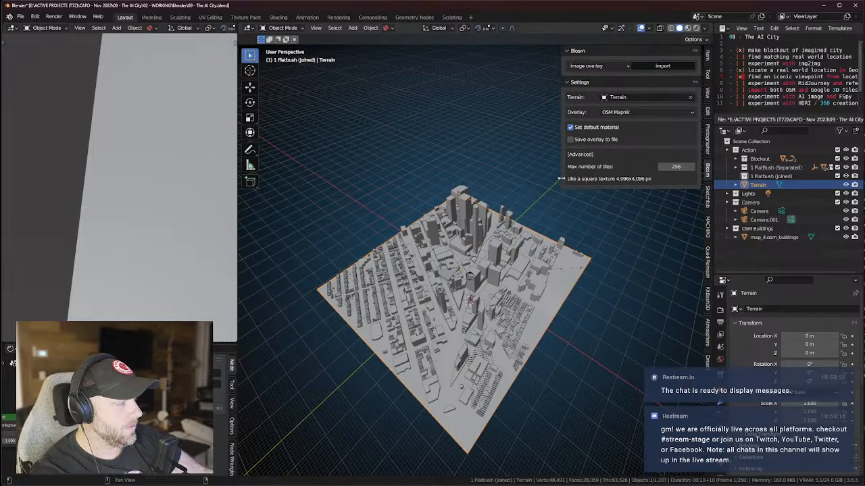
drag(560, 178, 598, 177)
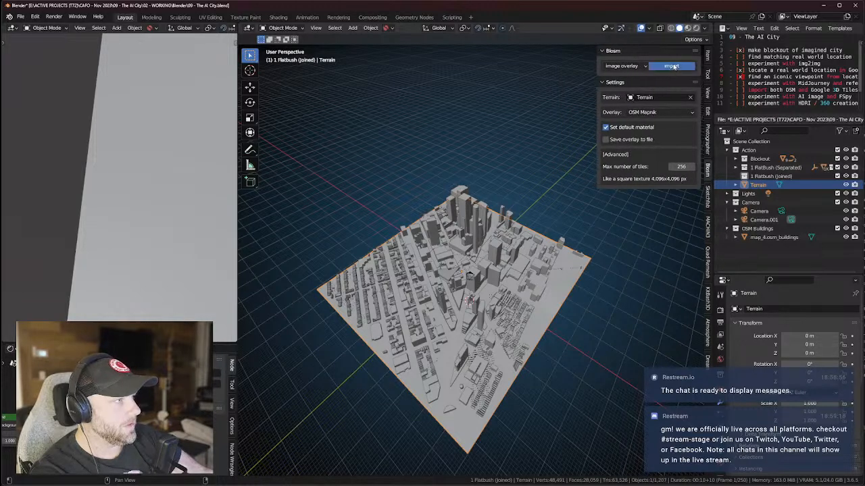
click(672, 67)
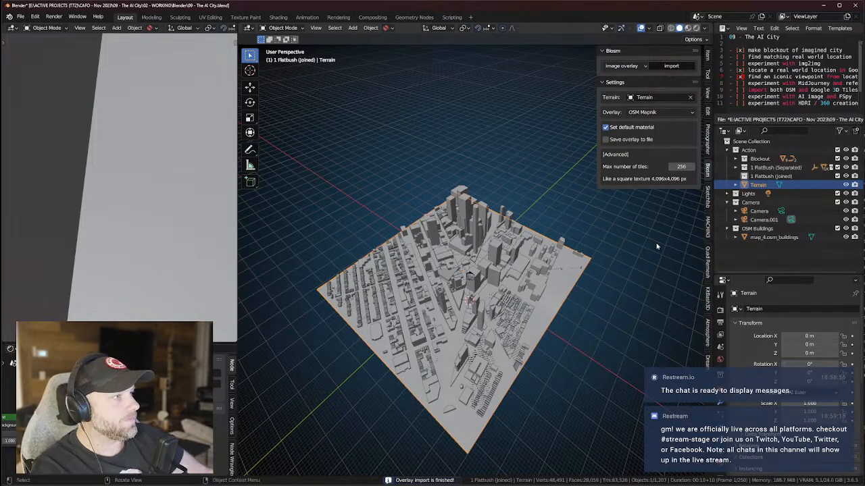
Hide the Terrain and switch the viewport to Material Preview shading.
click(845, 184)
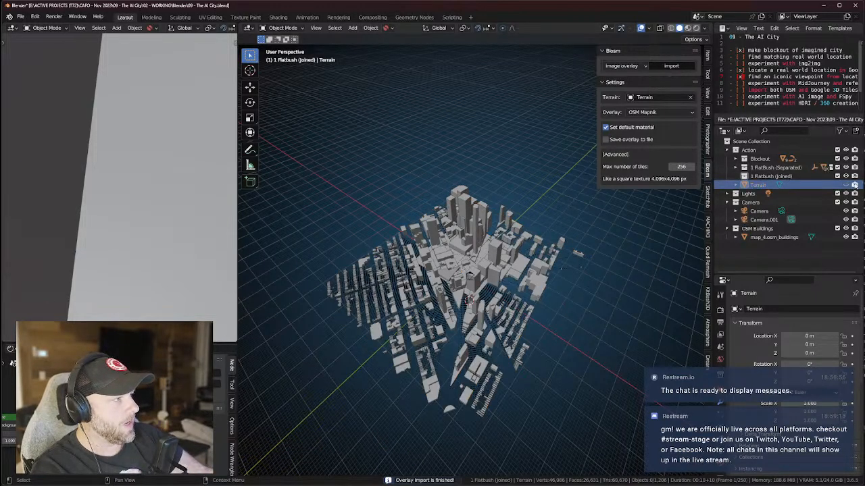
click(687, 28)
middle_drag(540, 281, 495, 301)
scroll(537, 257, up, 4)
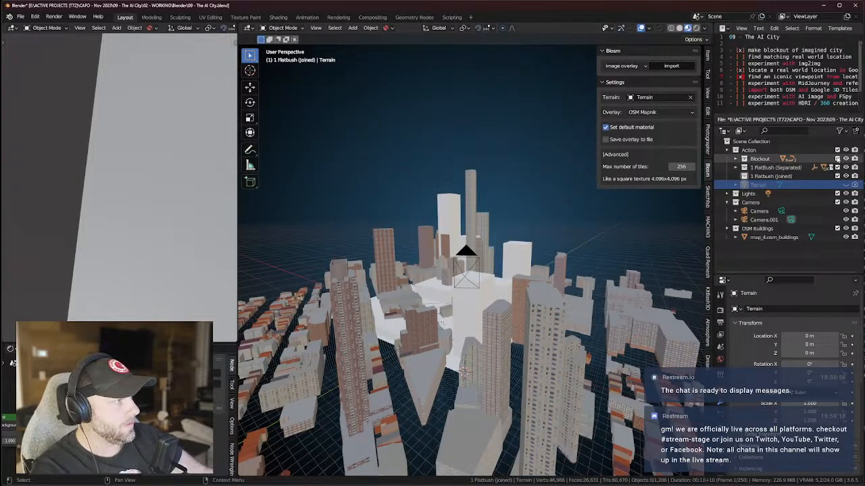
Hide the white Blockout collection and orbit close to the OSM buildings.
click(837, 159)
mouse_move(537, 276)
middle_down()
mouse_move(556, 301)
mouse_move(539, 268)
middle_up()
scroll(556, 295, up, 5)
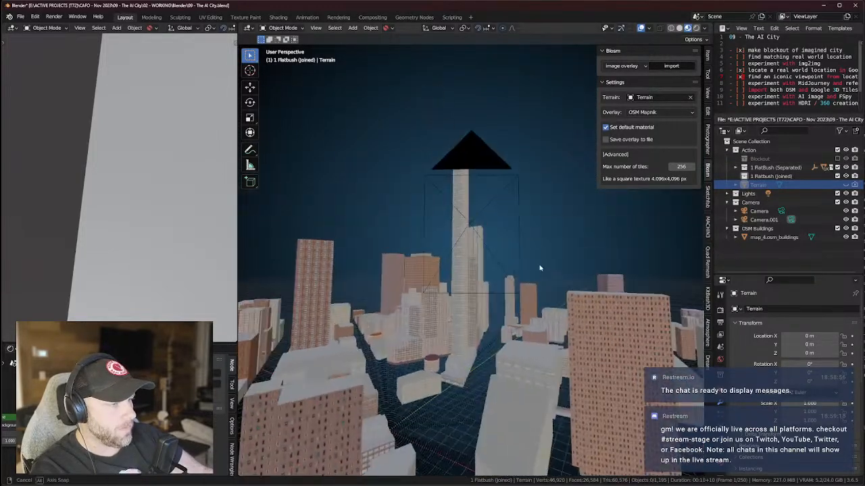
middle_drag(543, 312, 503, 407)
click(448, 389)
middle_drag(448, 389, 664, 323)
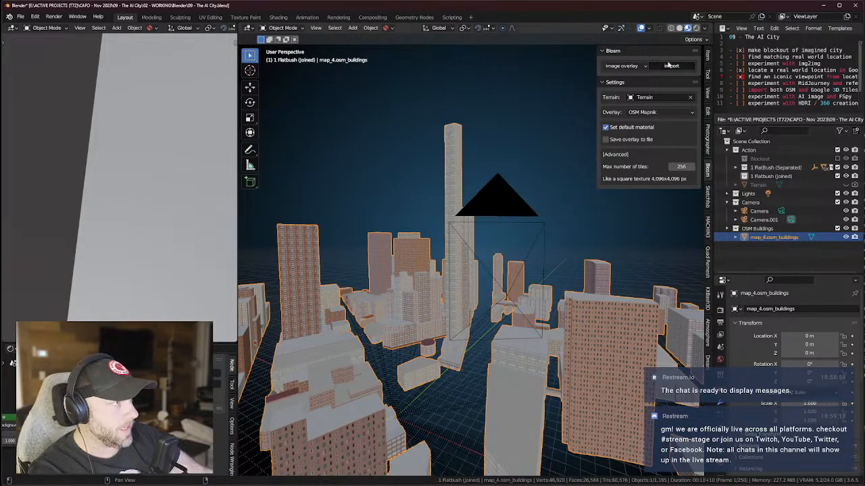
In Rendered shading, set the Physical Atmosphere Sun Vertical angle to -87.935°, then return to Solid.
click(697, 28)
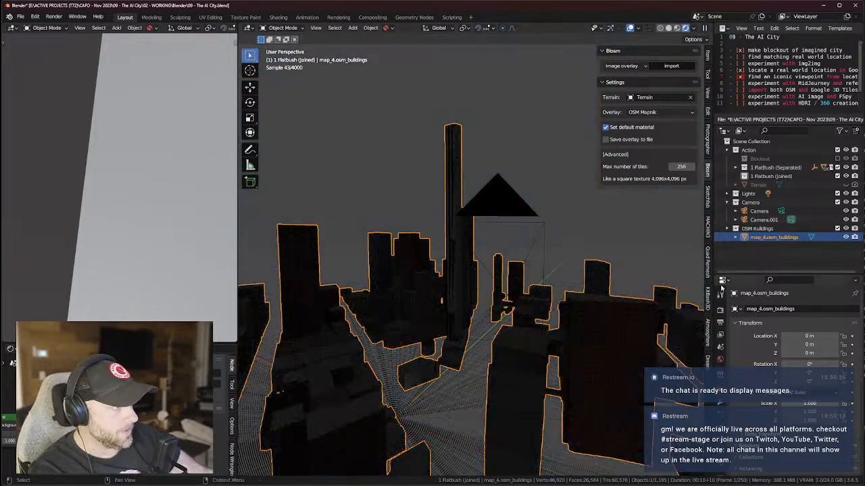
click(719, 310)
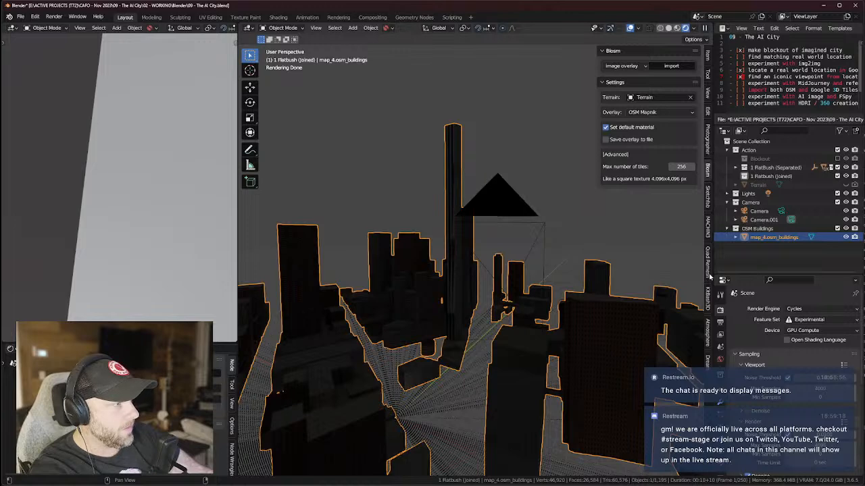
click(708, 335)
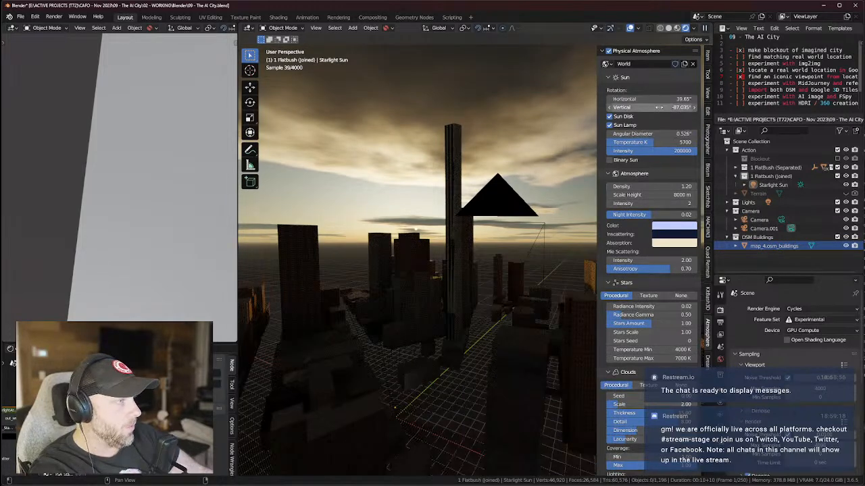
click(34, 16)
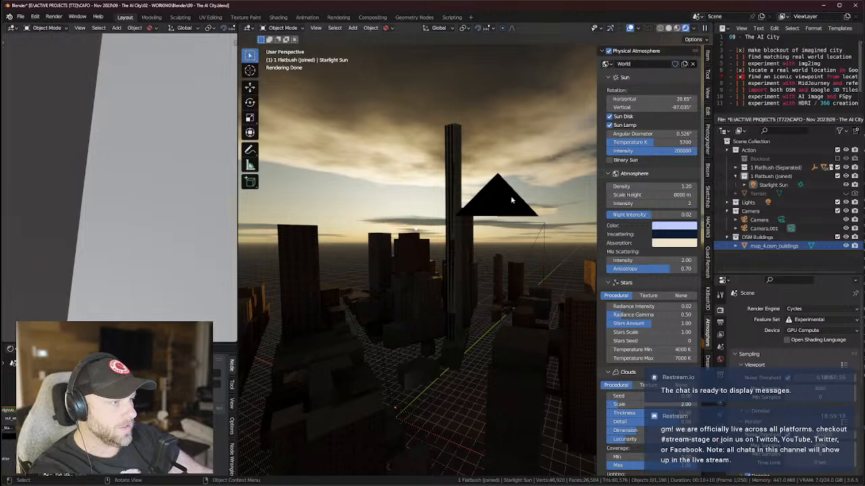
drag(652, 108, 611, 107)
mouse_move(581, 202)
middle_down()
mouse_move(486, 250)
mouse_move(517, 257)
mouse_move(540, 243)
middle_up()
click(677, 29)
middle_drag(503, 271, 405, 289)
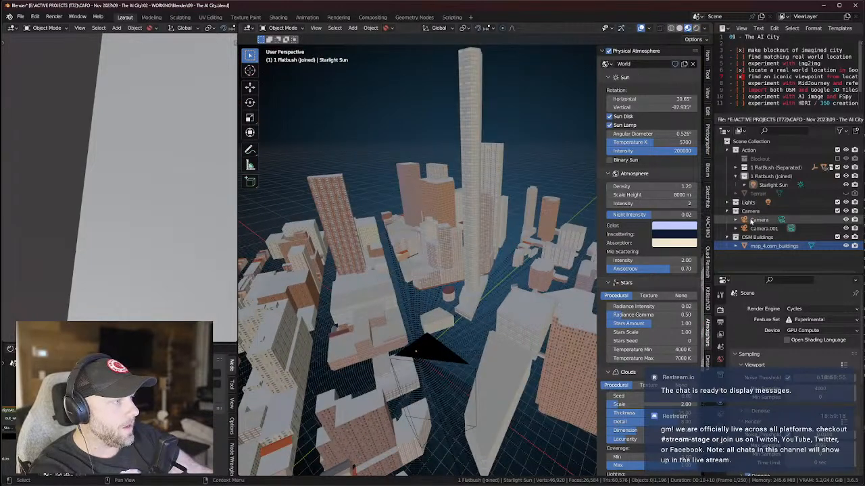
Unhide the Terrain, select it, and show its material settings.
click(847, 194)
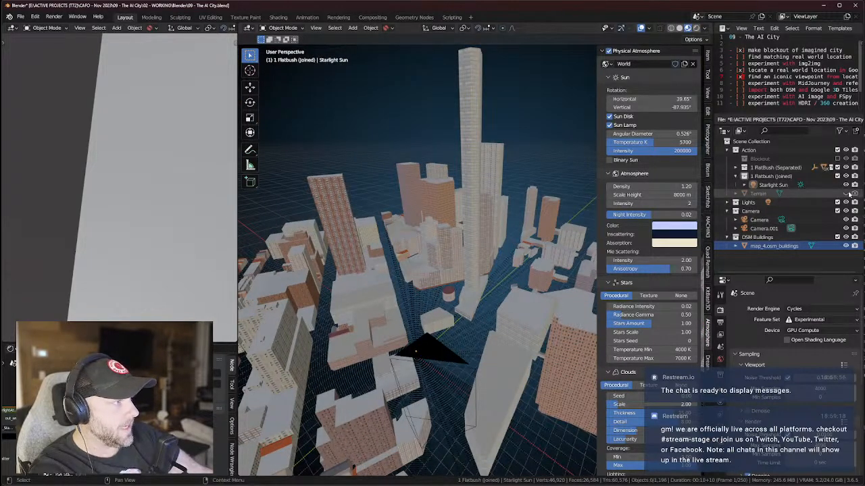
middle_drag(473, 312, 487, 262)
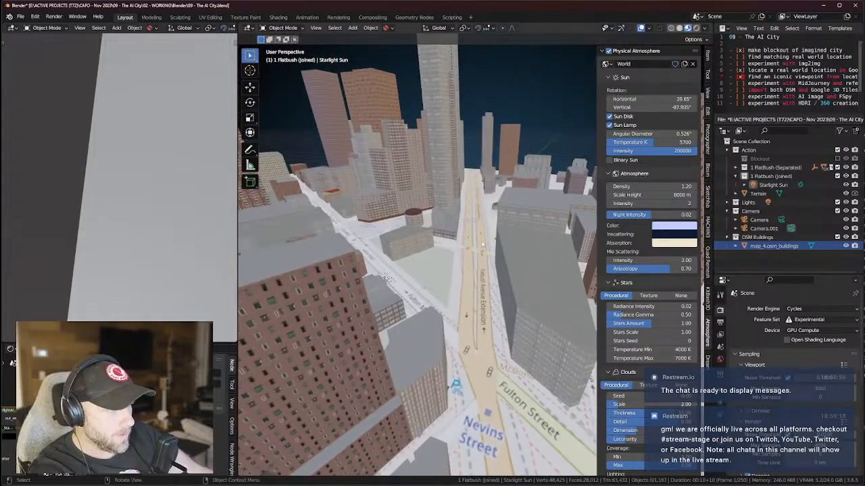
middle_drag(468, 341, 476, 277)
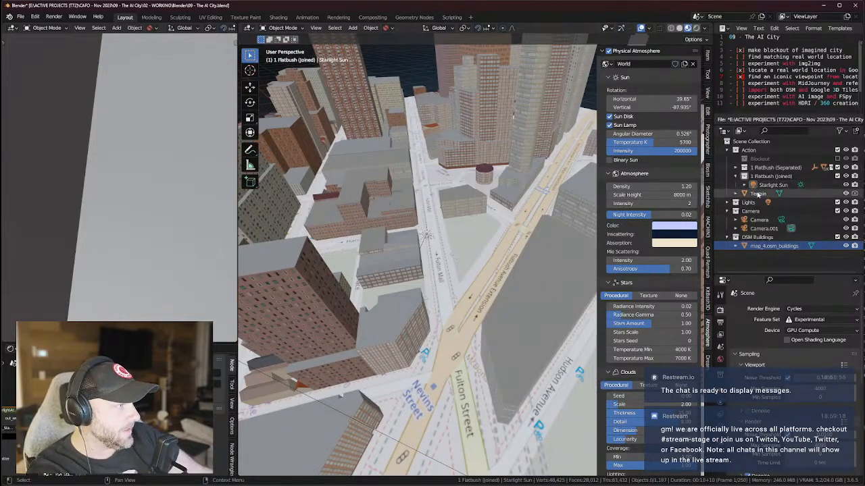
click(758, 194)
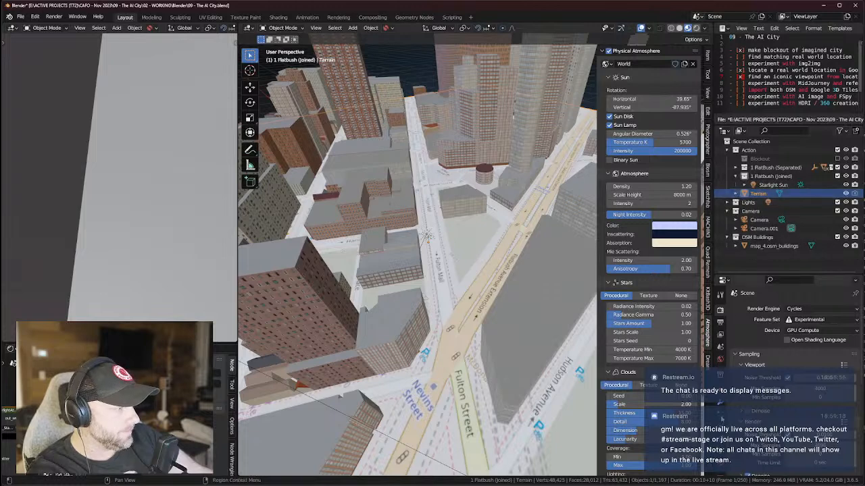
click(720, 359)
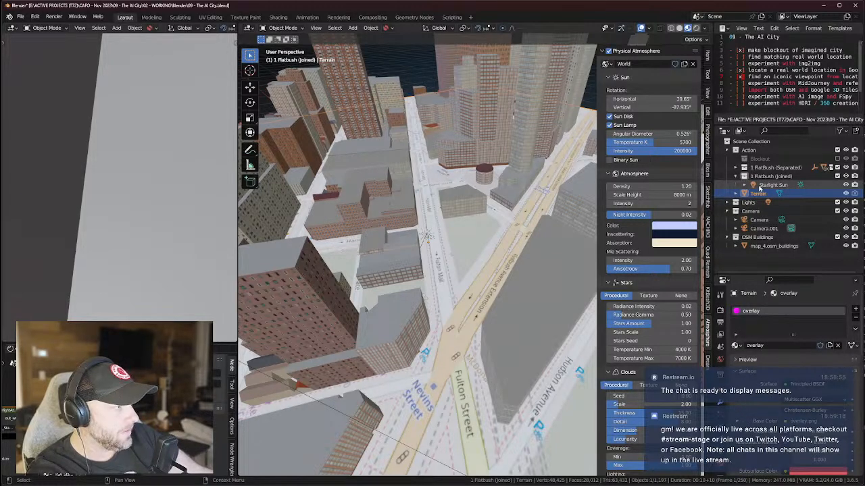
middle_drag(505, 250, 511, 223)
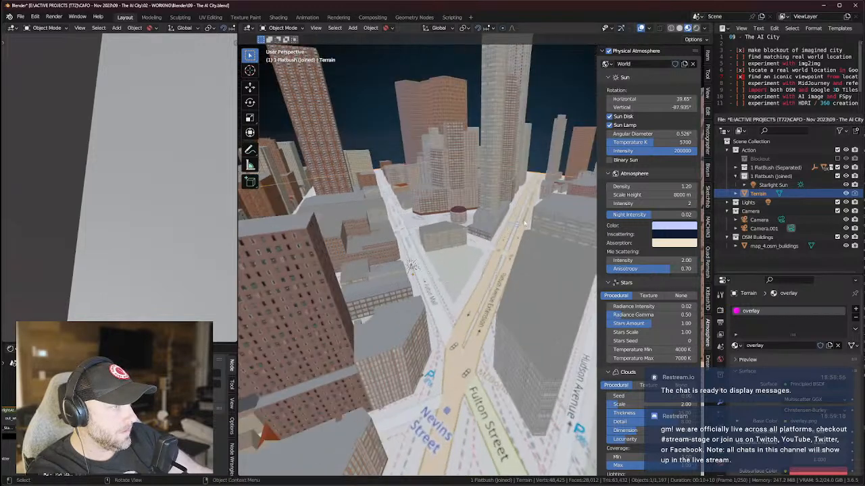
Rename the Terrain's overlay material to StreetMap.
click(846, 194)
click(846, 194)
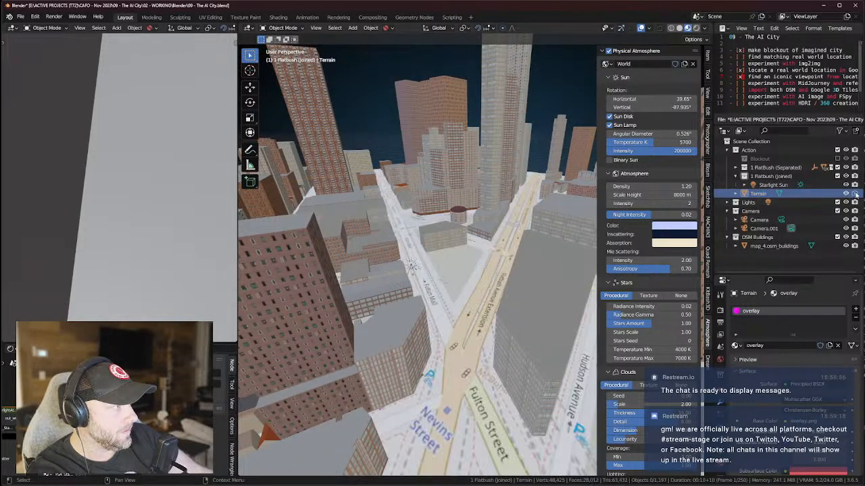
click(736, 193)
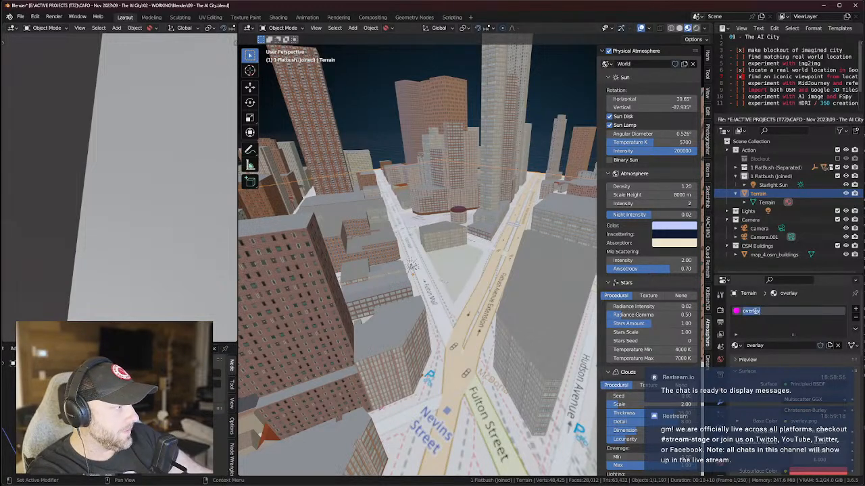
text(BlendO)
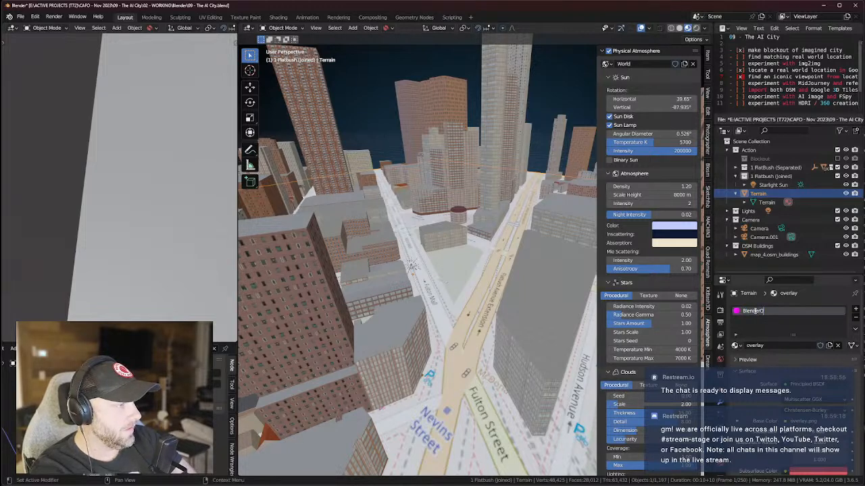
text(M)
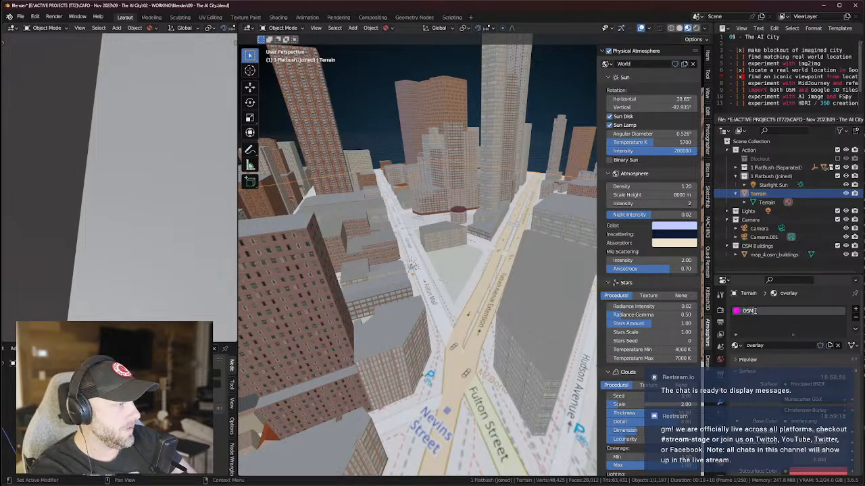
text(N)
text(StreetMap)
key(Return)
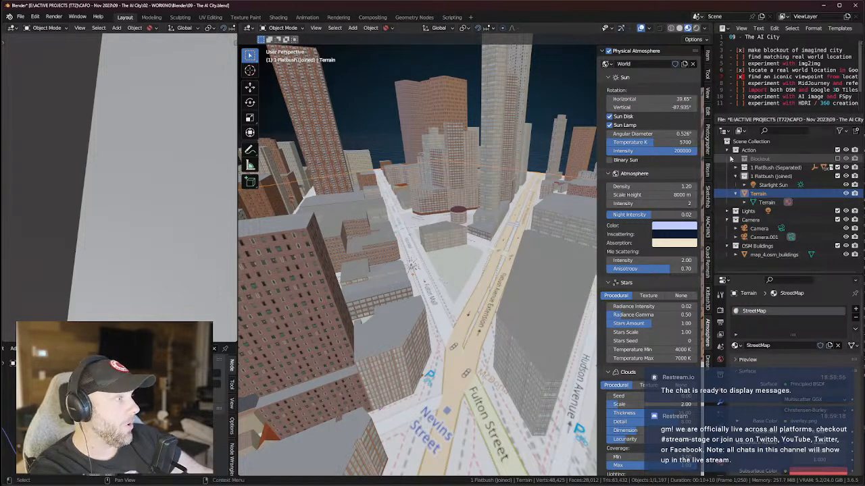
click(707, 169)
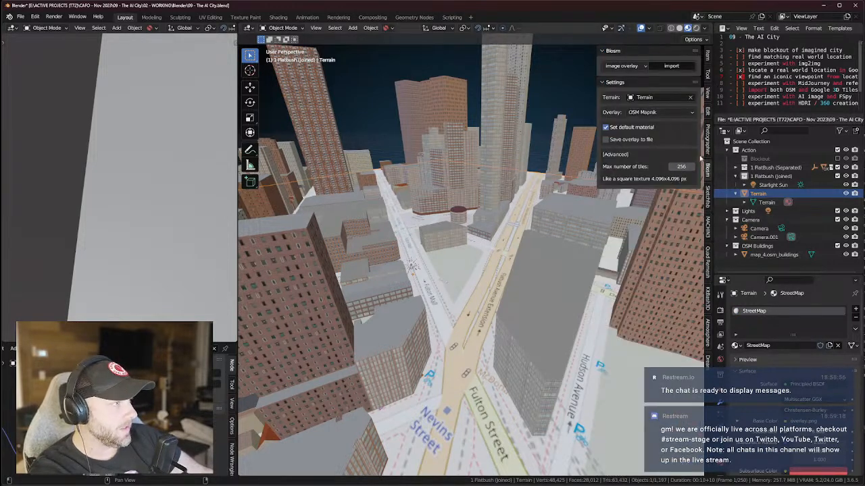
Set the Blosm overlay source to ArcGIS Satellite and import it onto the Terrain.
click(644, 113)
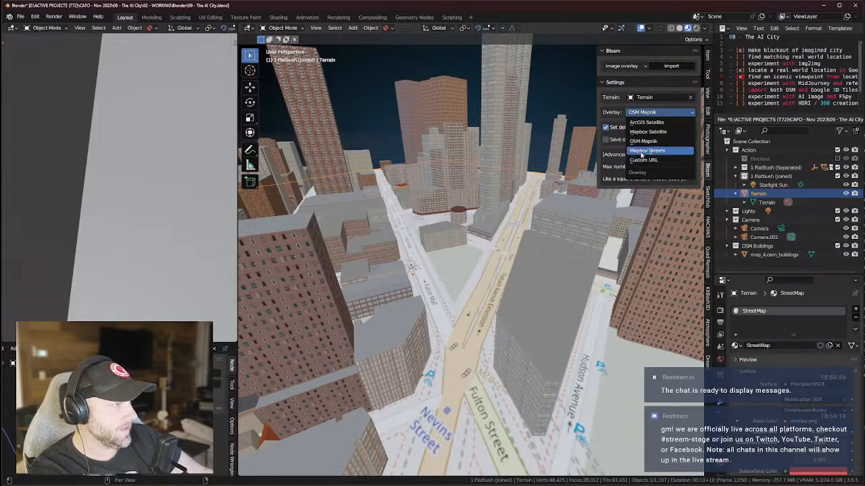
click(643, 123)
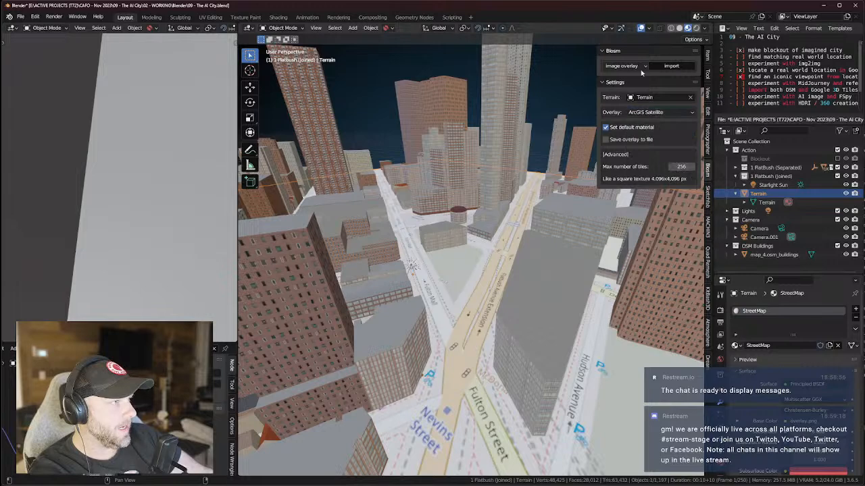
click(671, 66)
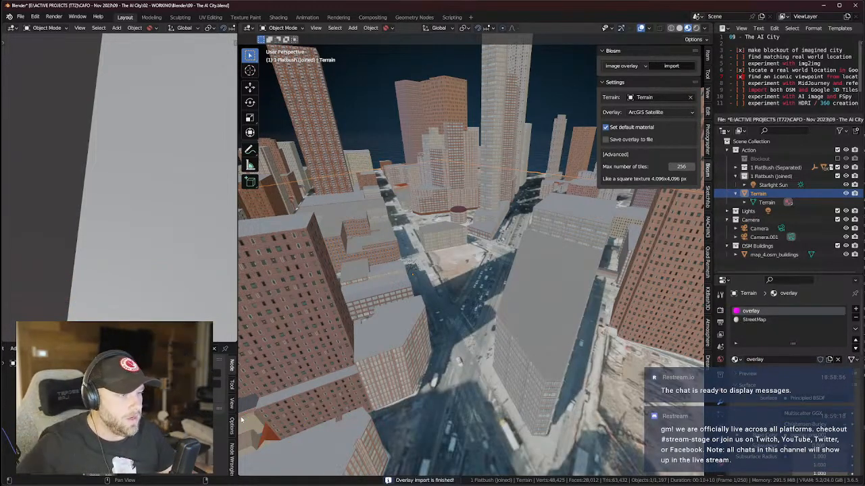
Rename the new overlay material slot to Satellite (ArcGIS).
click(754, 320)
click(752, 312)
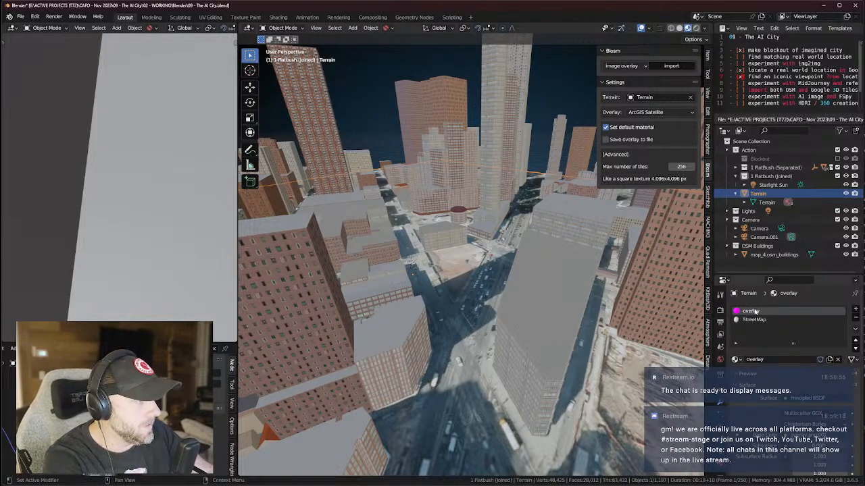
text(s)
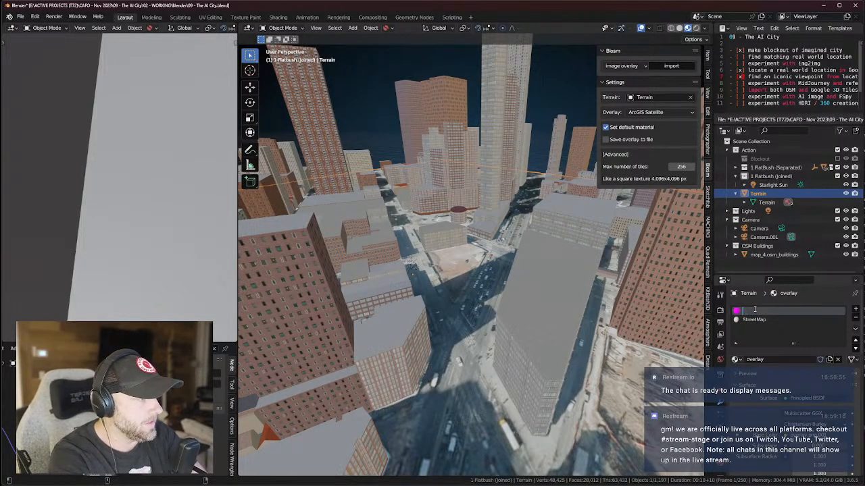
text(atellite (ARcGIS)
key(Return)
Orbit and zoom around the satellite-textured city, from top-down to street level.
middle_drag(560, 266, 510, 343)
scroll(535, 321, down, 3)
scroll(535, 320, down, 5)
scroll(504, 287, up, 5)
scroll(492, 305, up, 7)
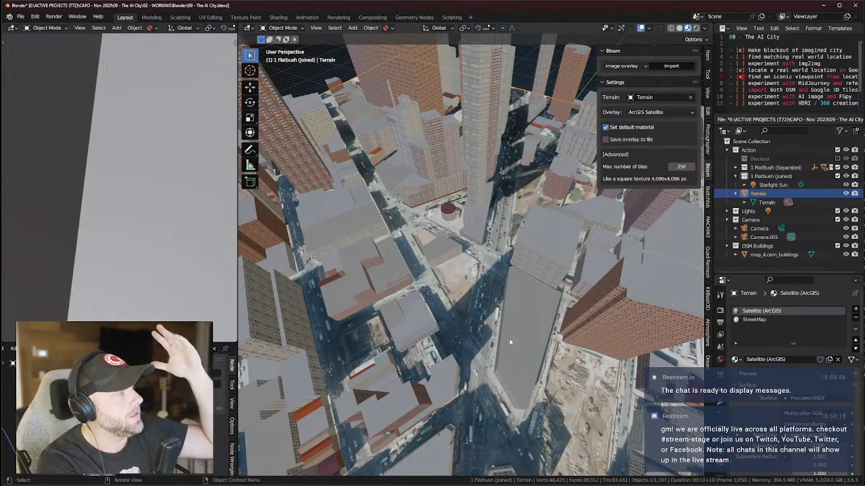
middle_drag(510, 343, 420, 273)
scroll(422, 349, down, 2)
scroll(459, 336, down, 1)
middle_drag(460, 336, 513, 298)
scroll(485, 313, up, 3)
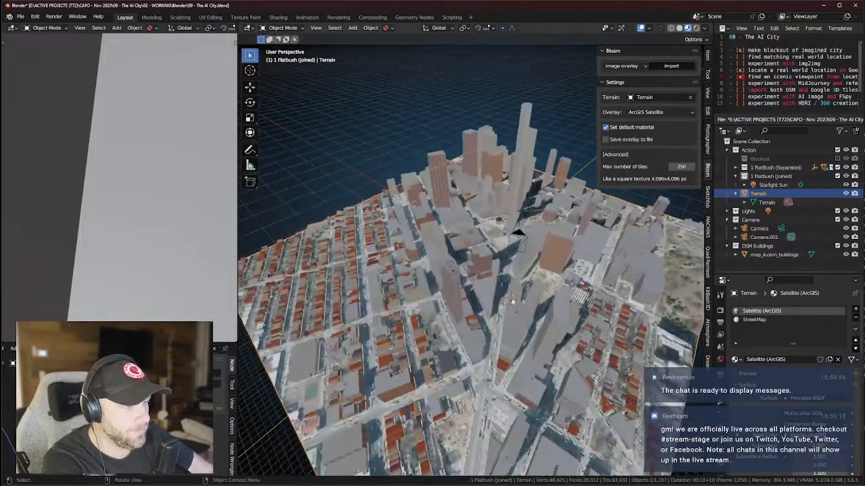
scroll(513, 298, up, 3)
middle_drag(536, 250, 479, 263)
scroll(480, 262, up, 3)
scroll(486, 266, up, 5)
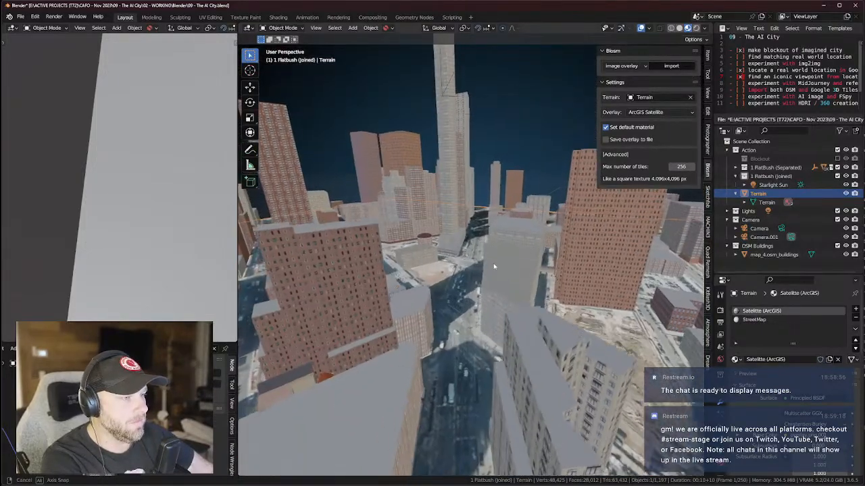
middle_drag(481, 289, 482, 264)
scroll(480, 222, down, 8)
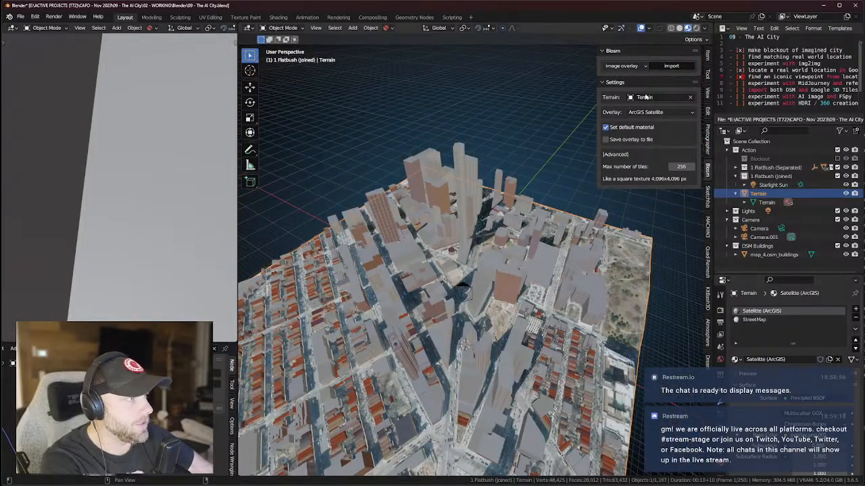
Switch the Blosm overlay source to Mapbox Satellite and import it onto the Terrain.
click(645, 112)
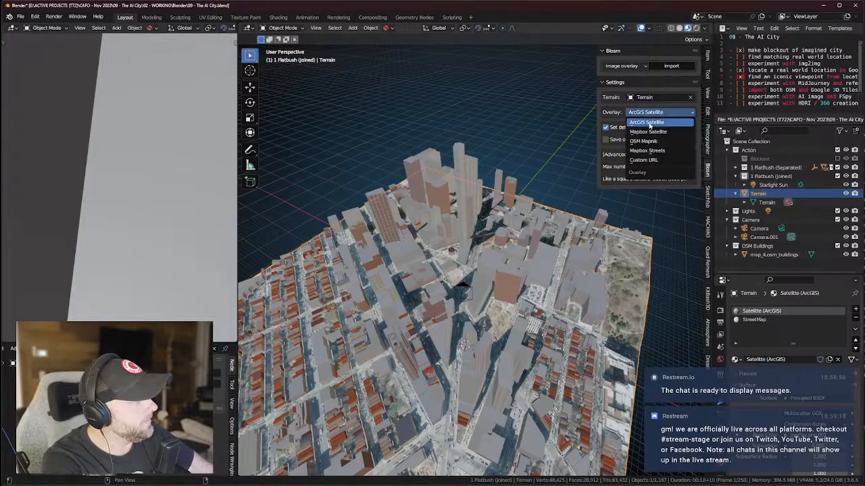
click(648, 133)
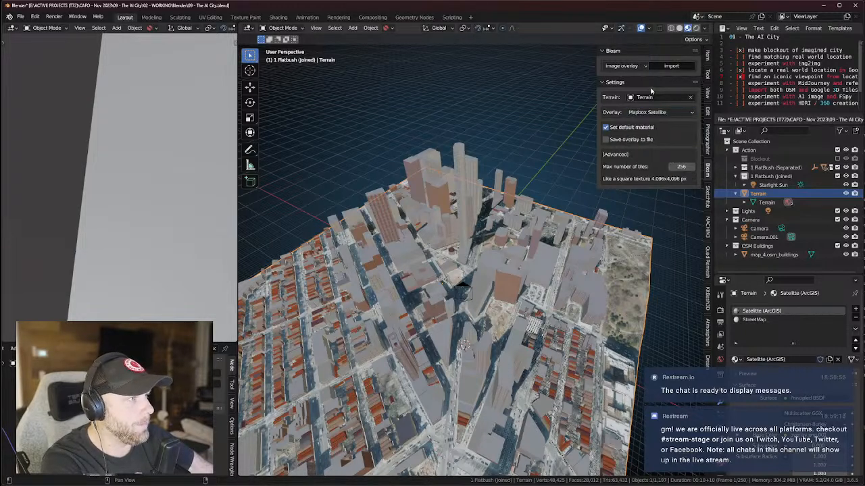
click(671, 65)
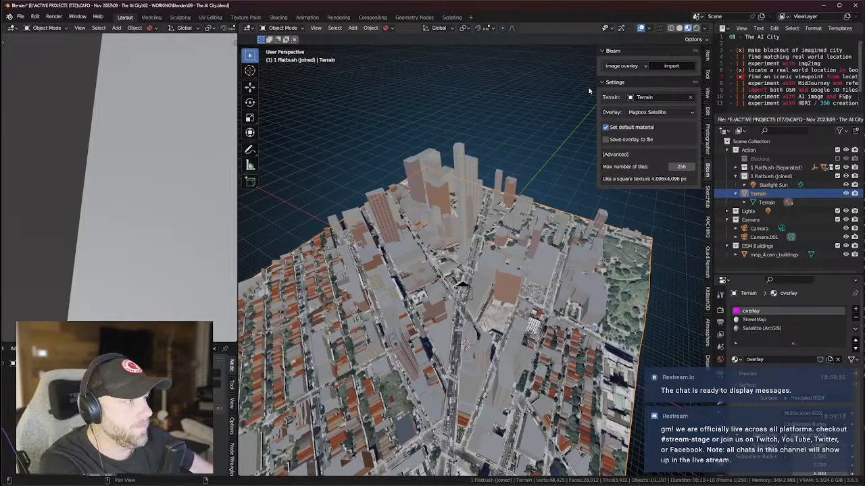
Name the Mapbox overlay slot 'Satellite (MapBox)', then save the .blend scene file.
text(Satellite)
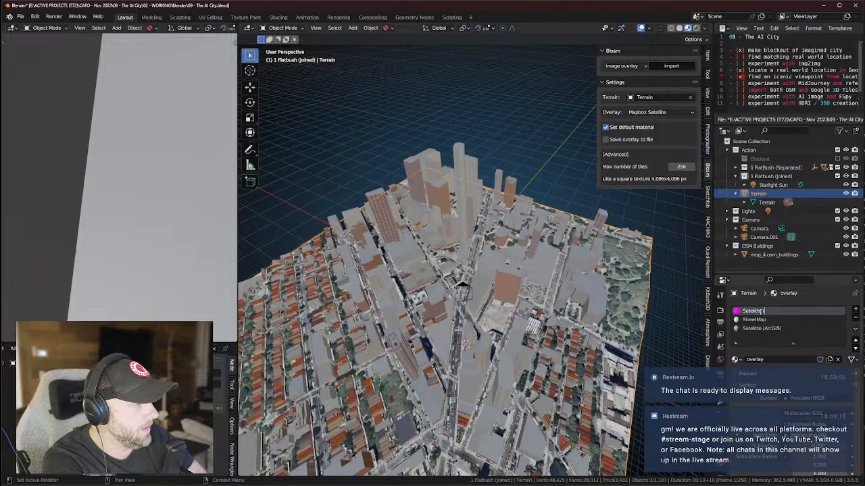
text( (MapBox))
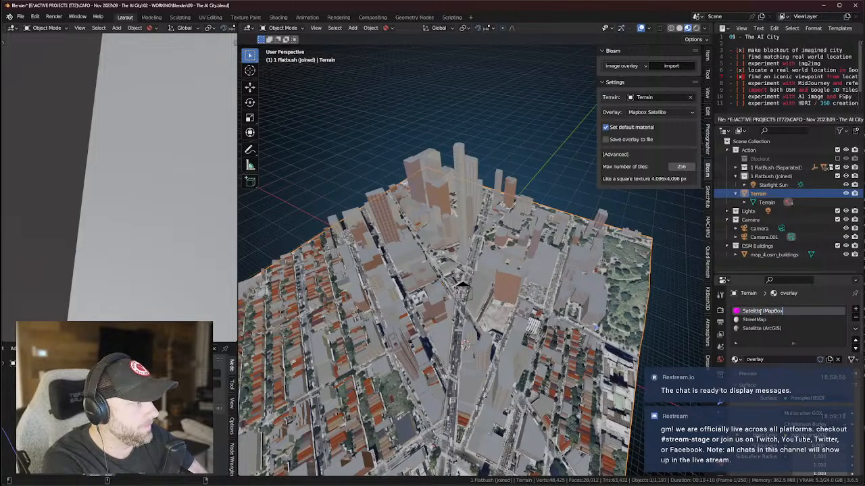
key(Return)
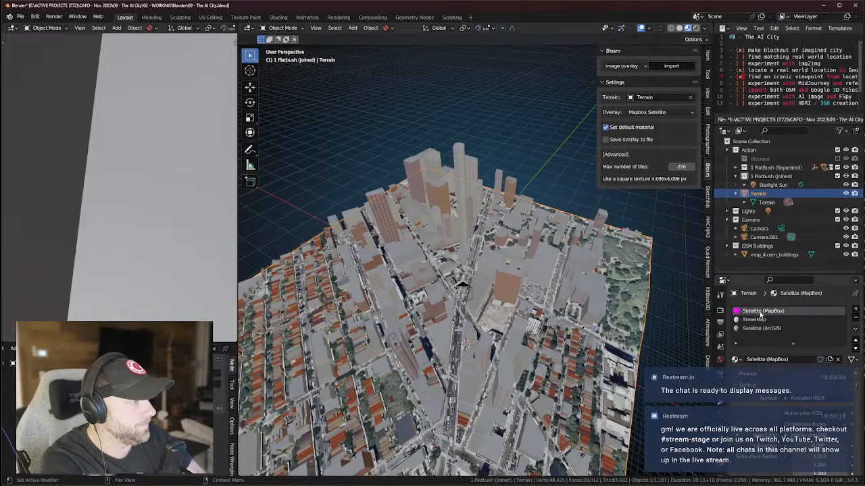
click(21, 17)
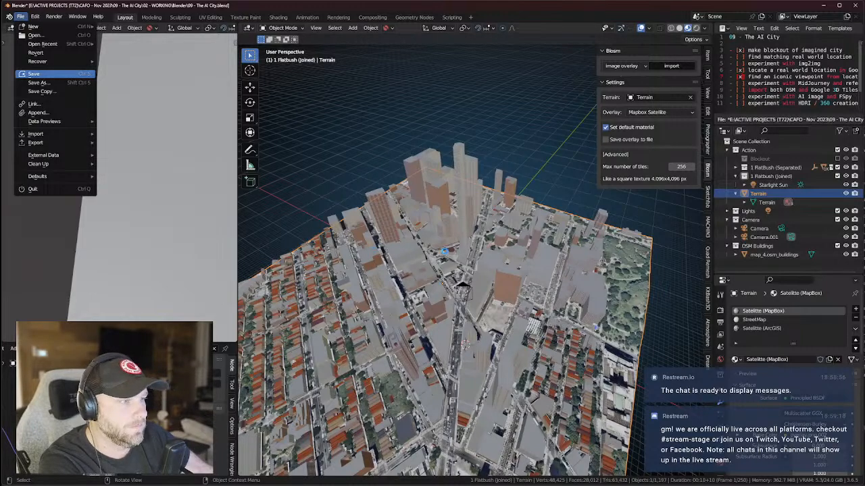
middle_drag(445, 251, 508, 101)
scroll(483, 337, up, 9)
scroll(500, 336, down, 3)
middle_drag(473, 395, 481, 279)
scroll(466, 243, up, 5)
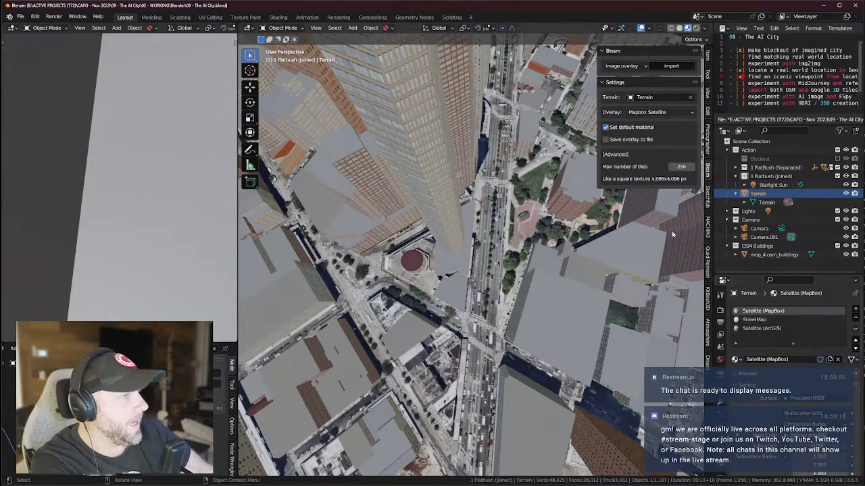
middle_drag(423, 158, 481, 160)
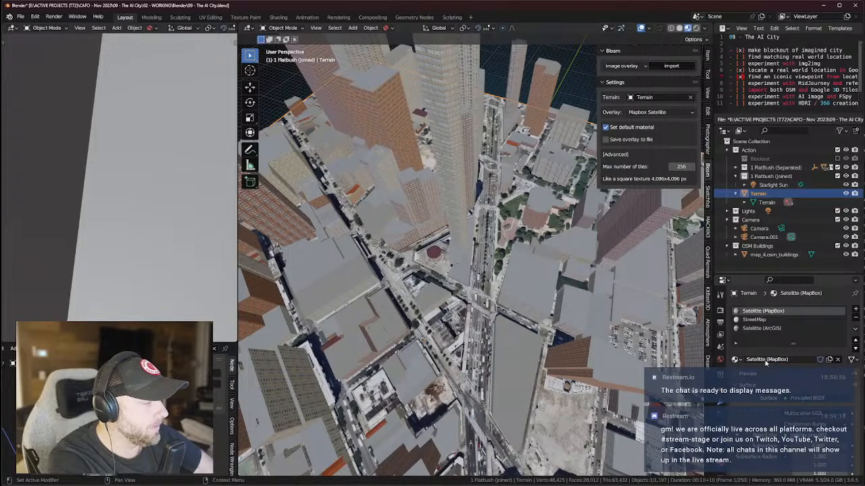
Reorder the StreetMap slot and assign Satellite (ArcGIS) to the second slot, moving it to the top.
click(775, 321)
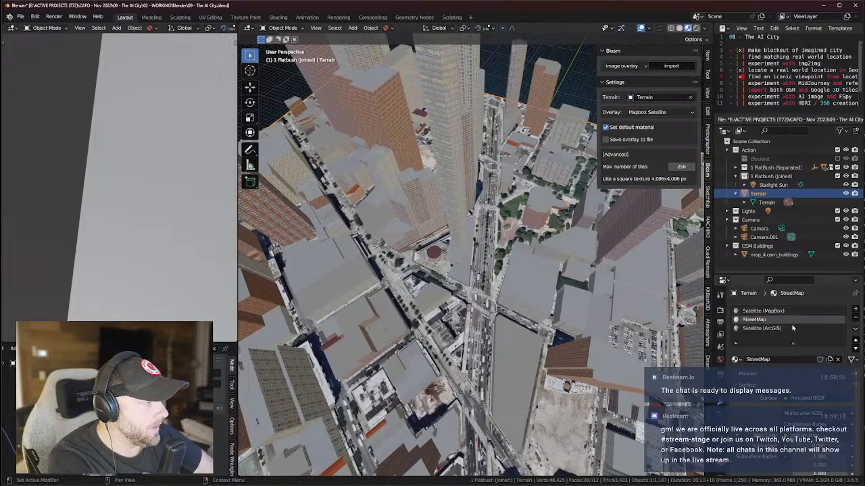
click(855, 341)
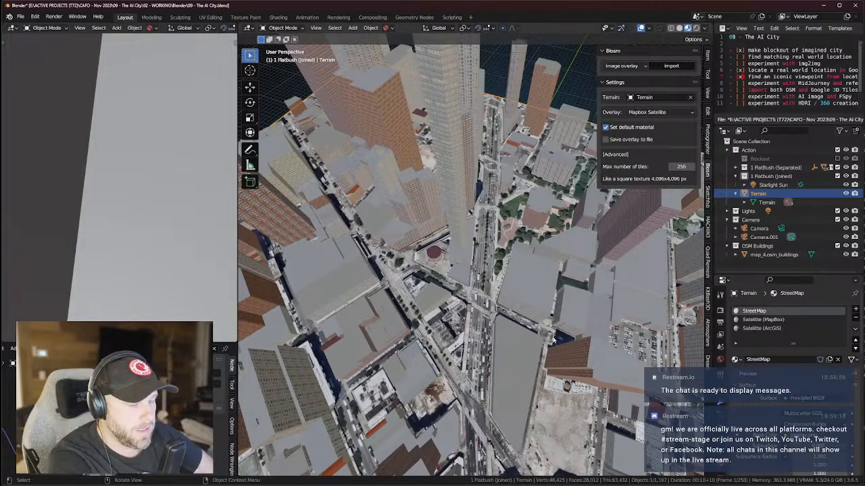
click(855, 348)
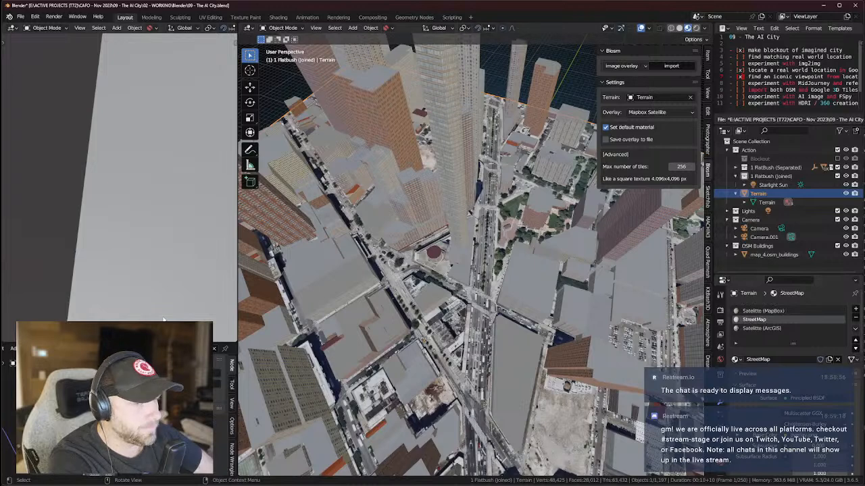
click(123, 349)
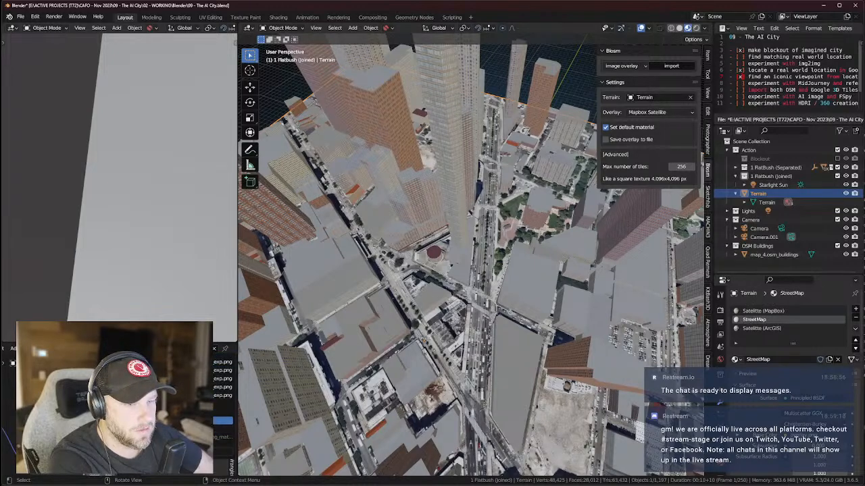
click(162, 421)
click(123, 349)
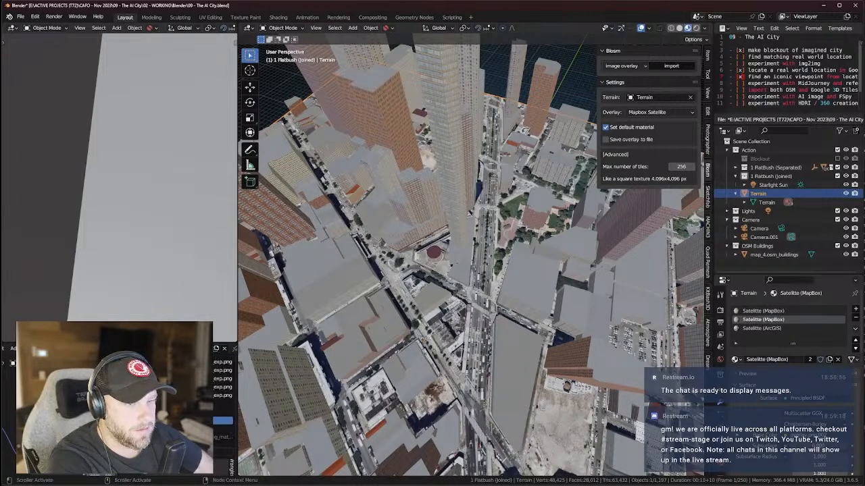
click(223, 412)
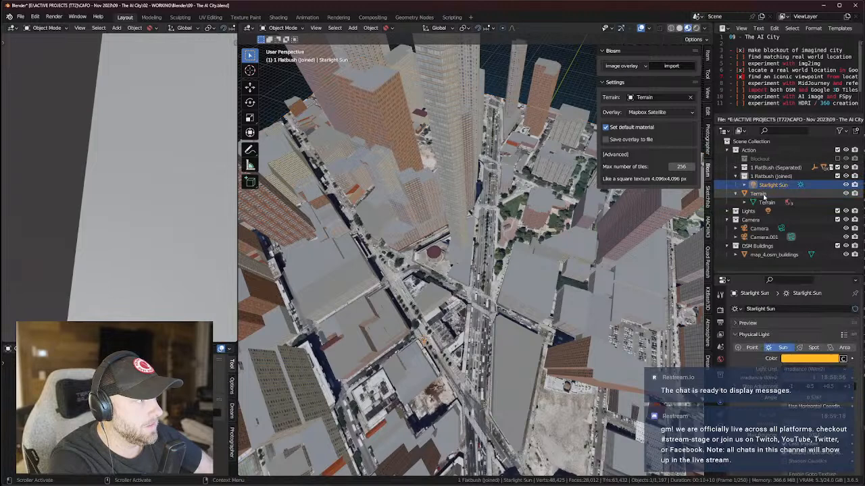
click(856, 340)
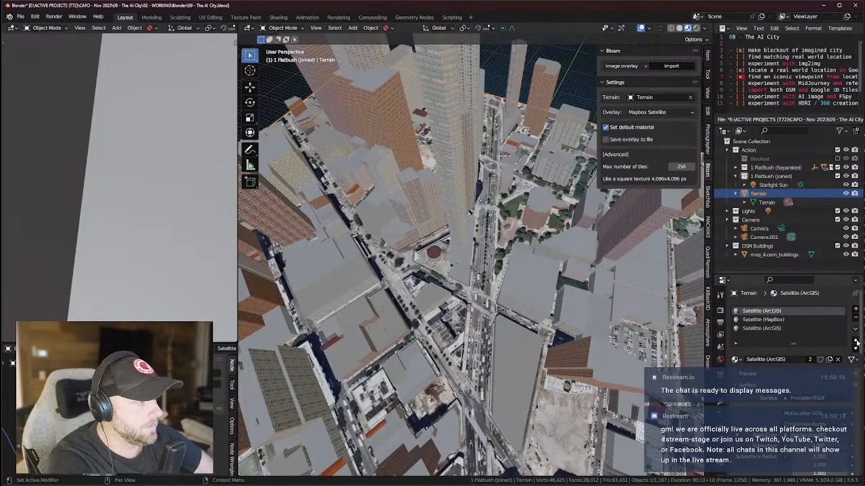
Check the Satellite (MapBox) and ArcGIS slots, ending on the first ArcGIS slot.
click(768, 319)
click(768, 329)
click(762, 312)
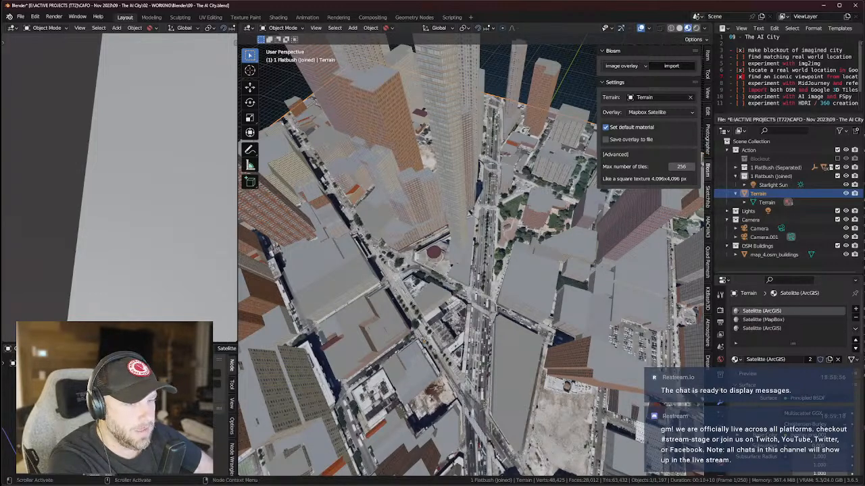
scroll(115, 412, down, 3)
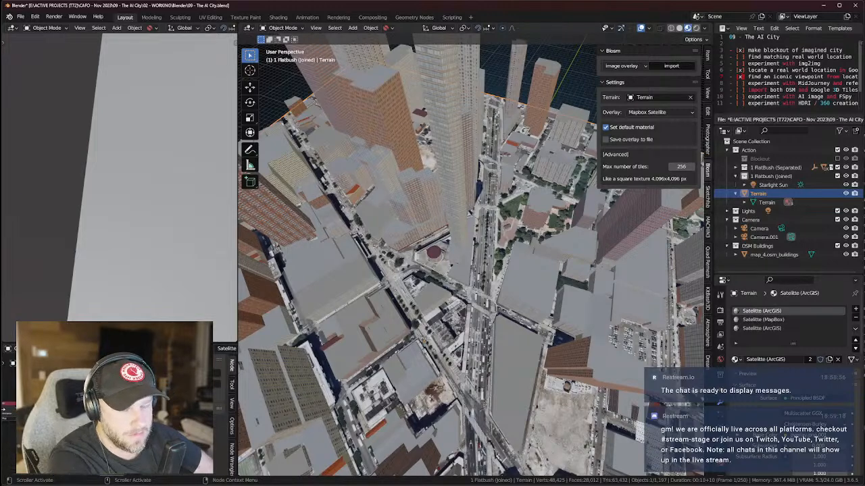
scroll(115, 412, up, 2)
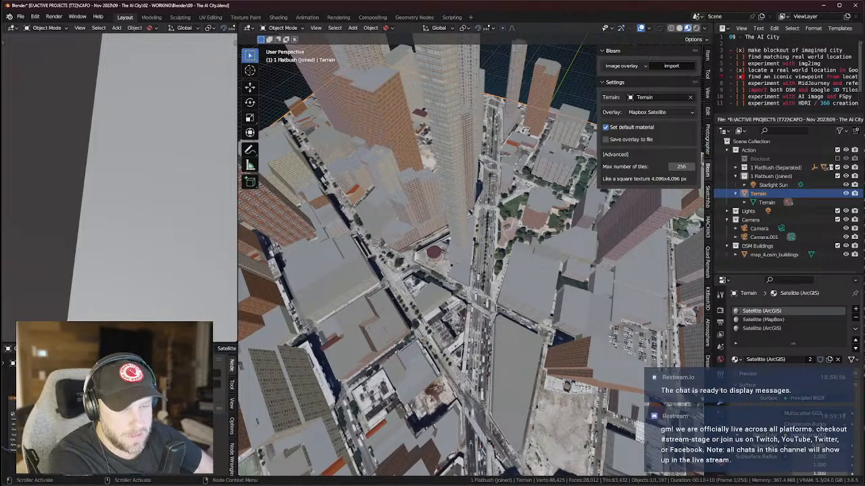
Load the StreetMap image into the image texture node and reactivate the satellite slot.
key(n)
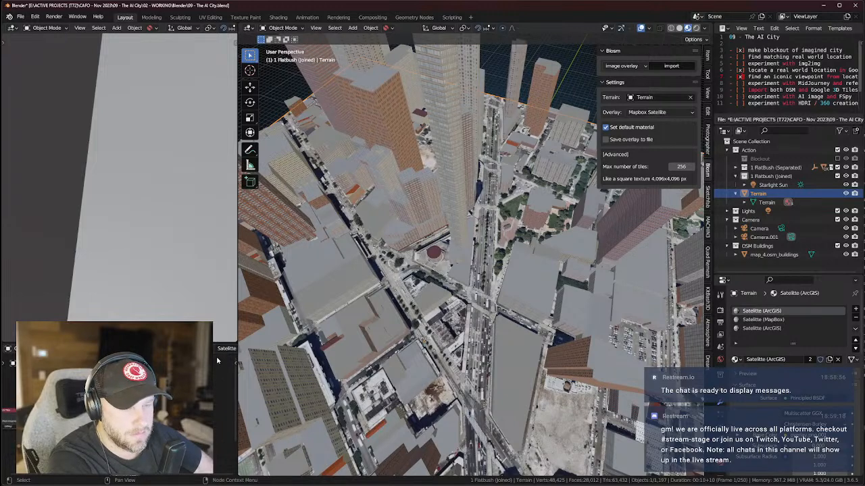
click(217, 350)
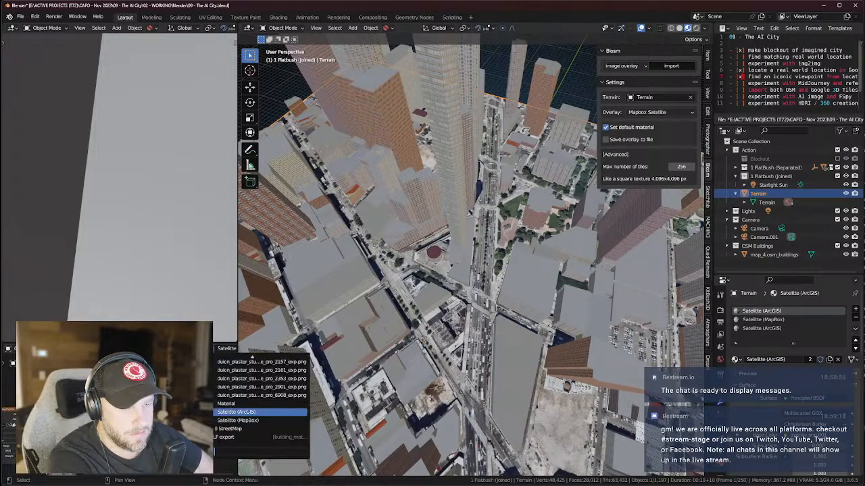
click(230, 429)
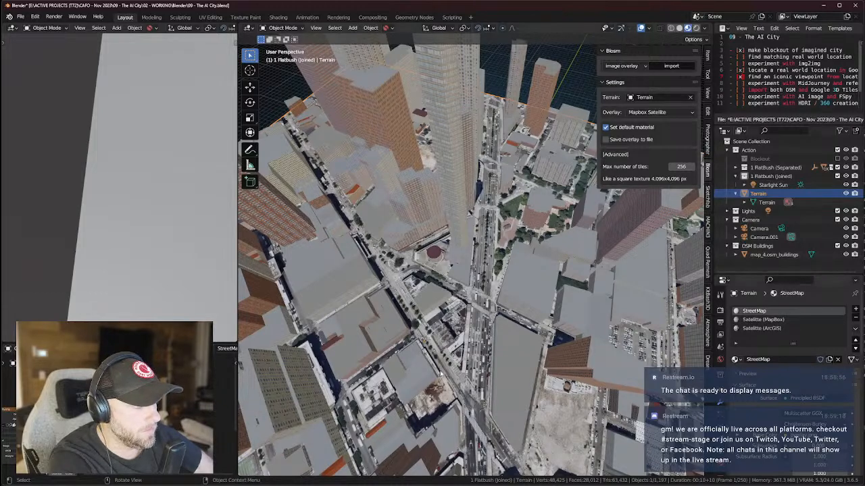
scroll(119, 412, down, 4)
scroll(119, 412, up, 6)
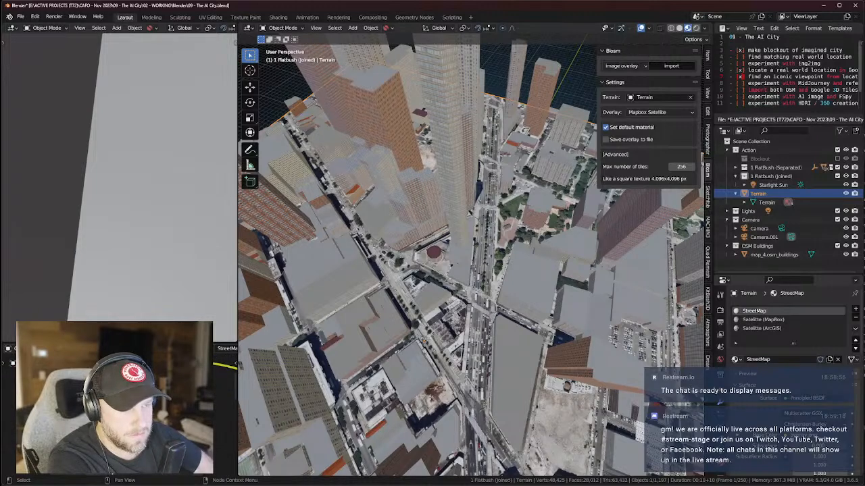
click(763, 319)
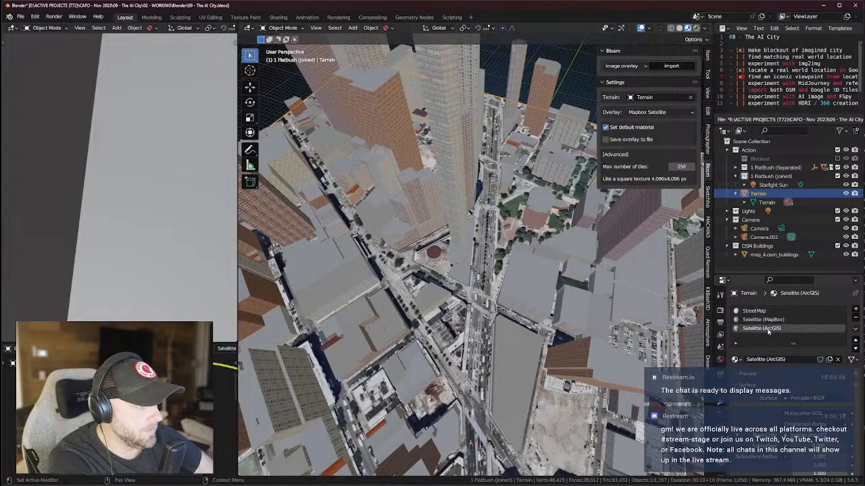
In Edit Mode on the Terrain, try each material slot, ending on Satellite (MapBox).
mouse_move(473, 290)
middle_down()
mouse_move(446, 297)
mouse_move(483, 292)
middle_up()
key(Tab)
click(754, 310)
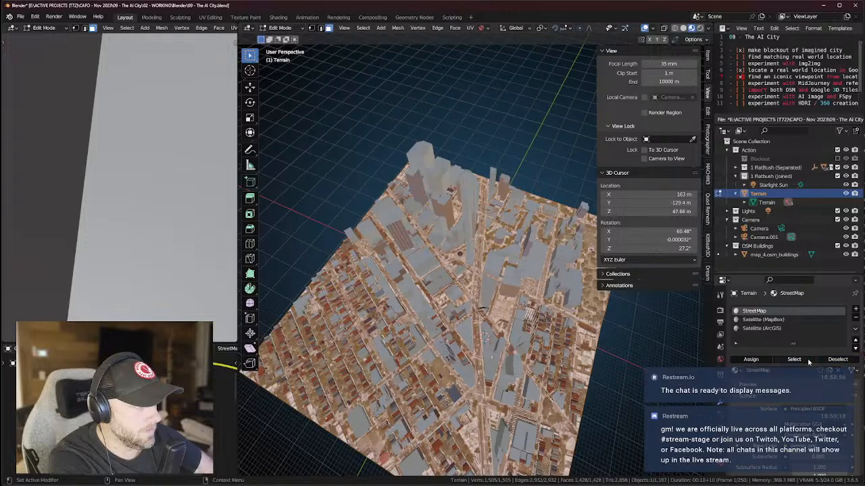
click(762, 320)
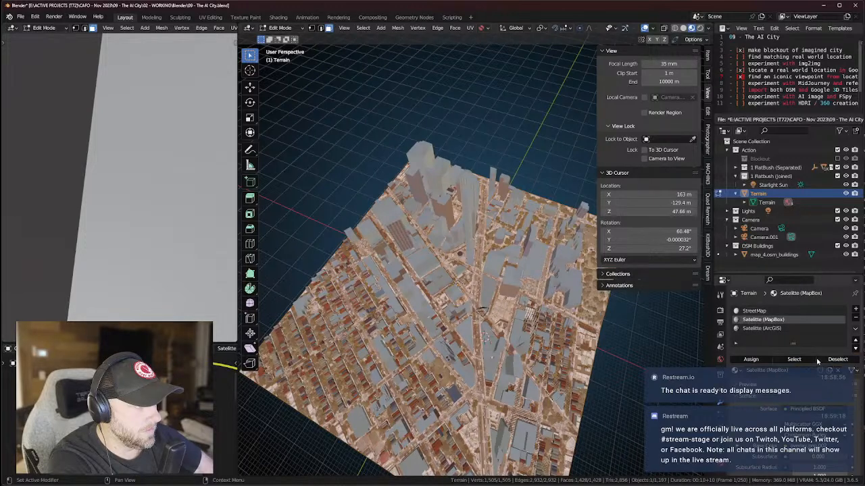
click(837, 360)
click(761, 329)
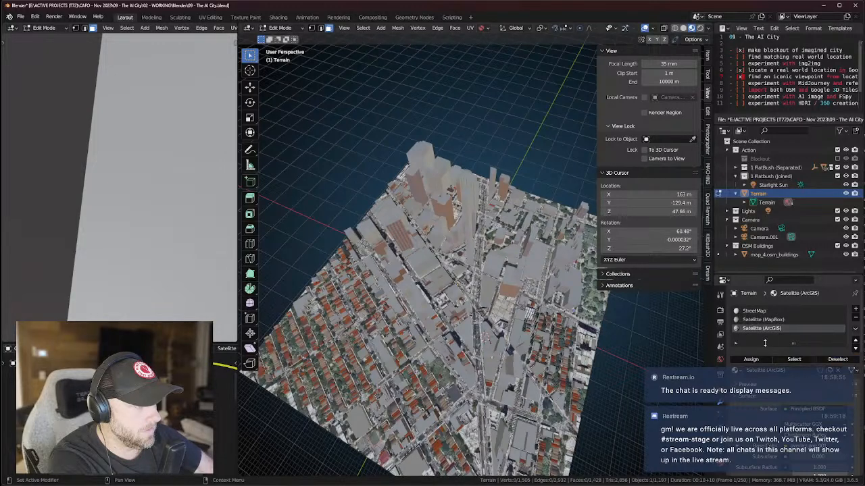
click(749, 312)
click(749, 320)
click(748, 328)
click(749, 312)
click(762, 321)
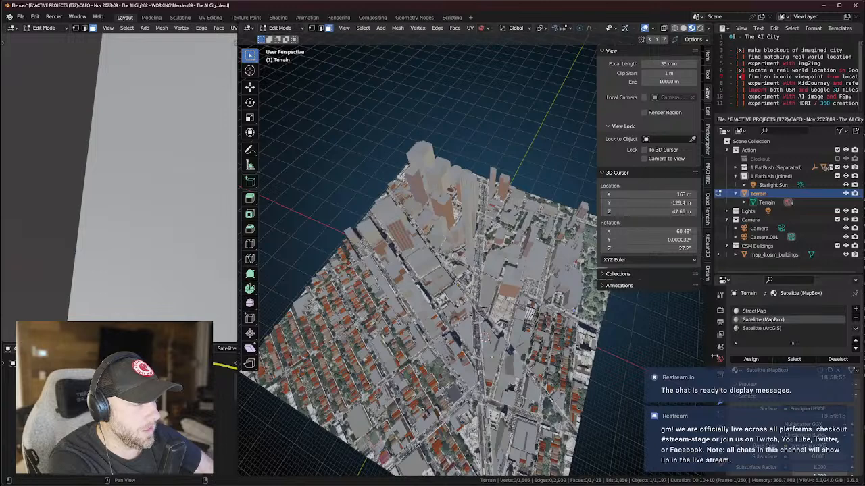
Select all terrain faces and assign the StreetMap slot to them, returning to Object Mode.
key(a)
click(504, 255)
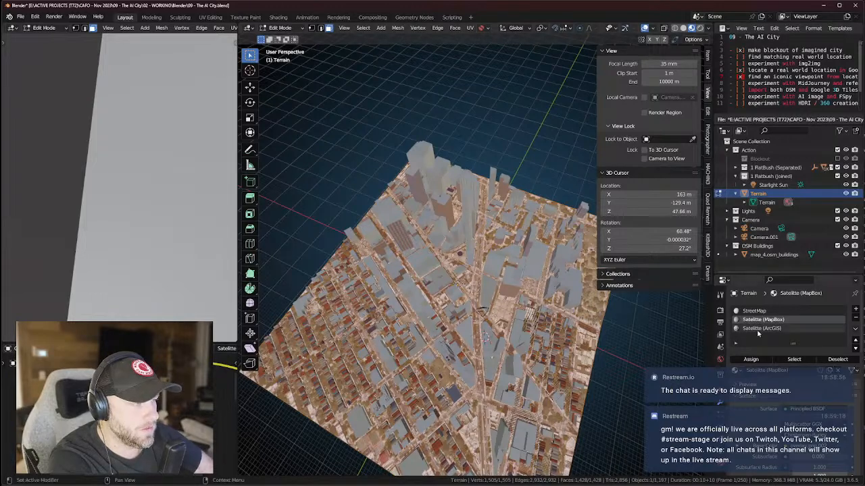
key(Tab)
click(752, 311)
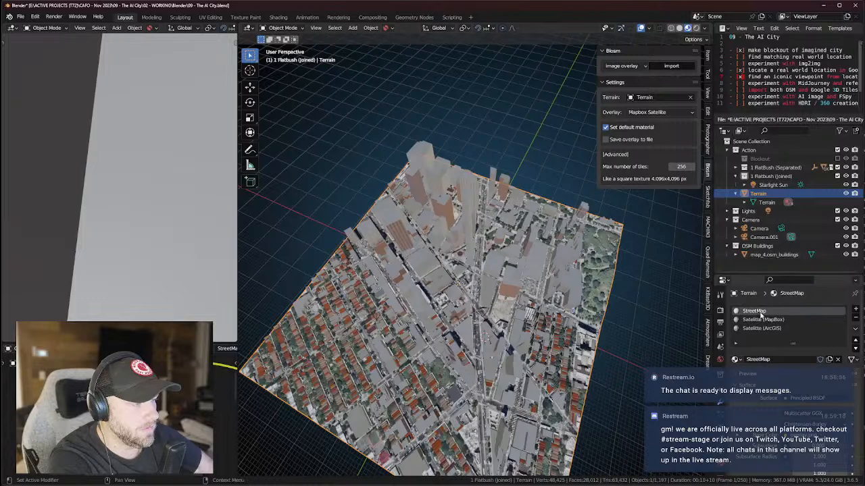
key(Tab)
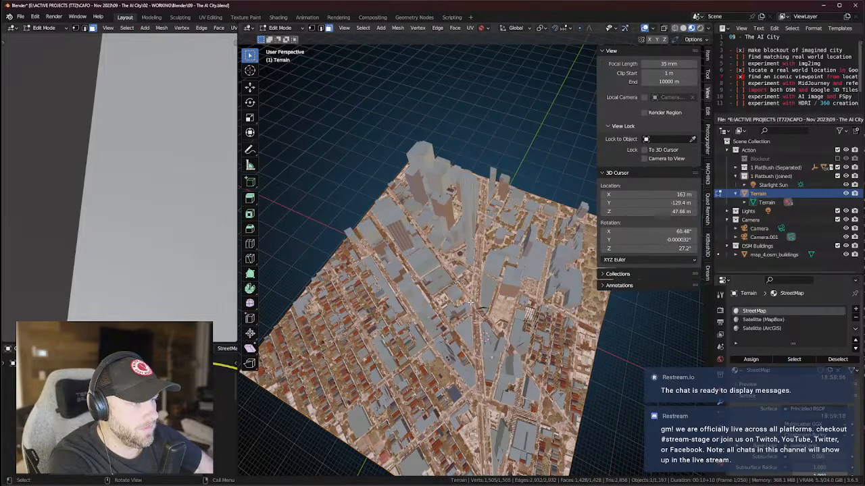
click(751, 359)
key(Tab)
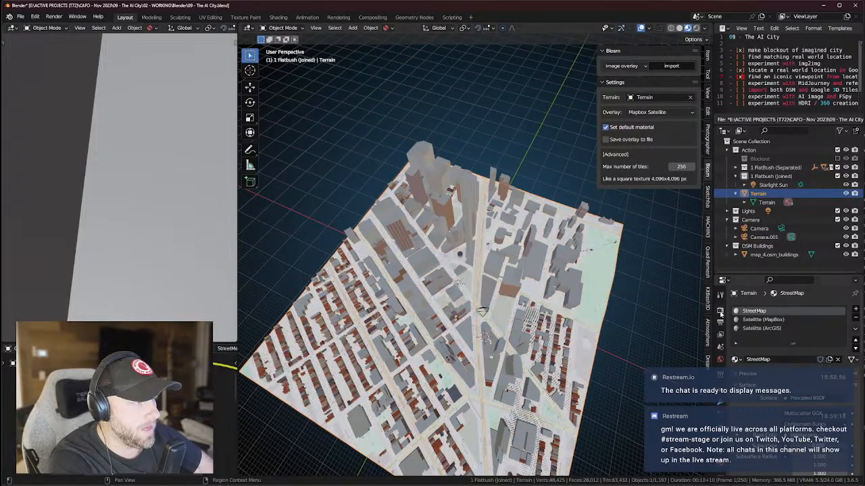
mouse_move(443, 289)
middle_down()
mouse_move(441, 234)
mouse_move(442, 279)
middle_up()
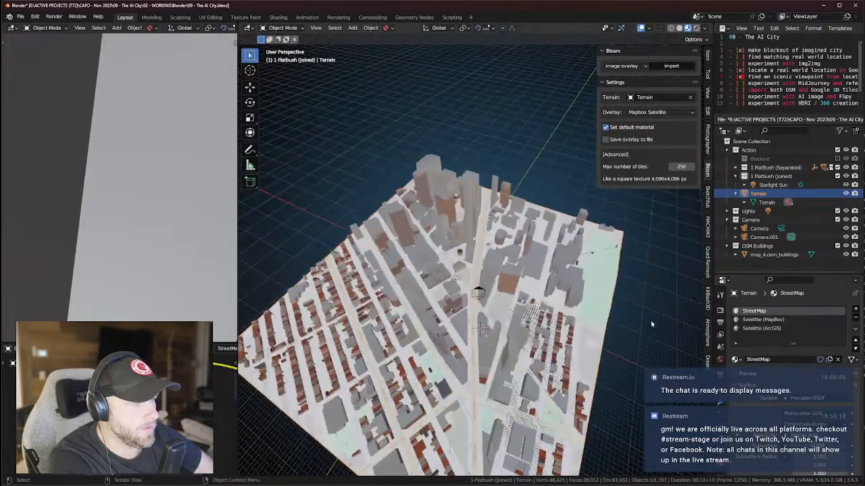
Rename the StreetMap material slot to 'Streets (OSM)'.
double_click(762, 311)
text(OSM St)
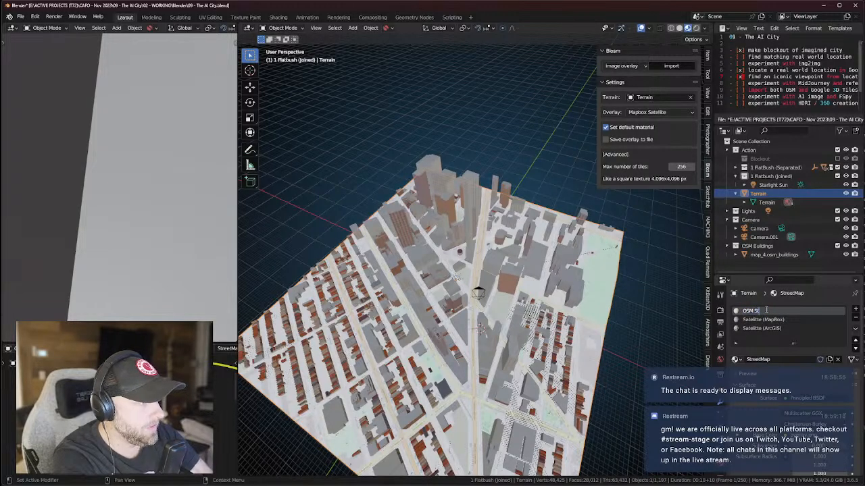
key(BackSpace)
text(S)
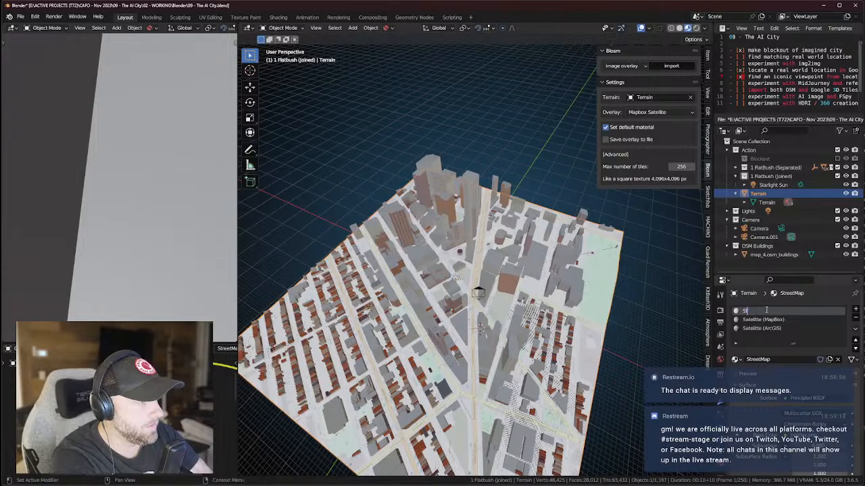
text(treets (OSM))
key(Return)
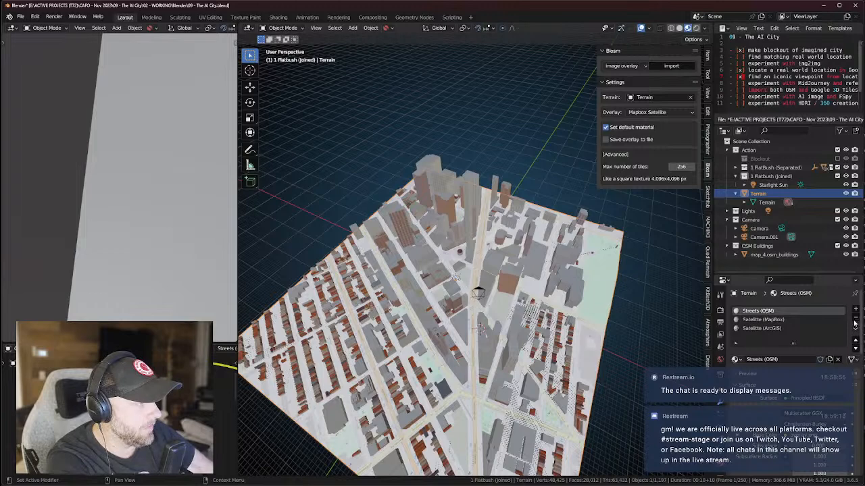
Remove the Streets (OSM) and Satellite (ArcGIS) slots, leaving only Satellite (MapBox).
click(855, 317)
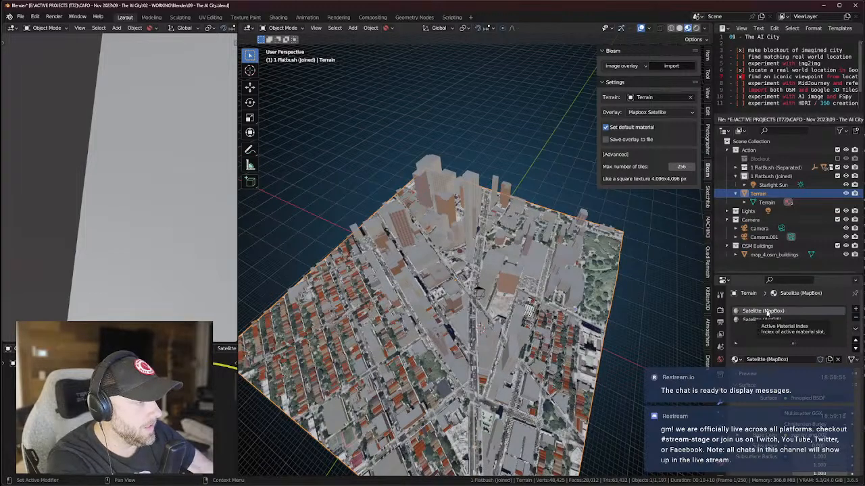
key(Tab)
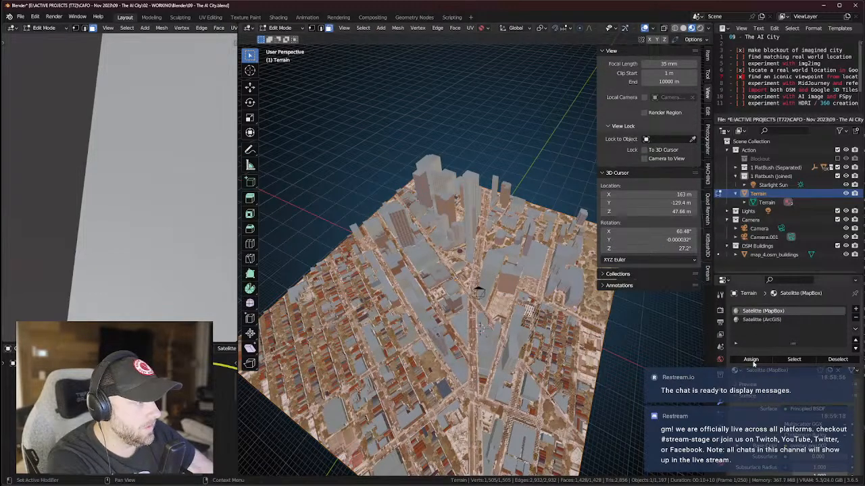
middle_drag(481, 327, 506, 281)
key(Tab)
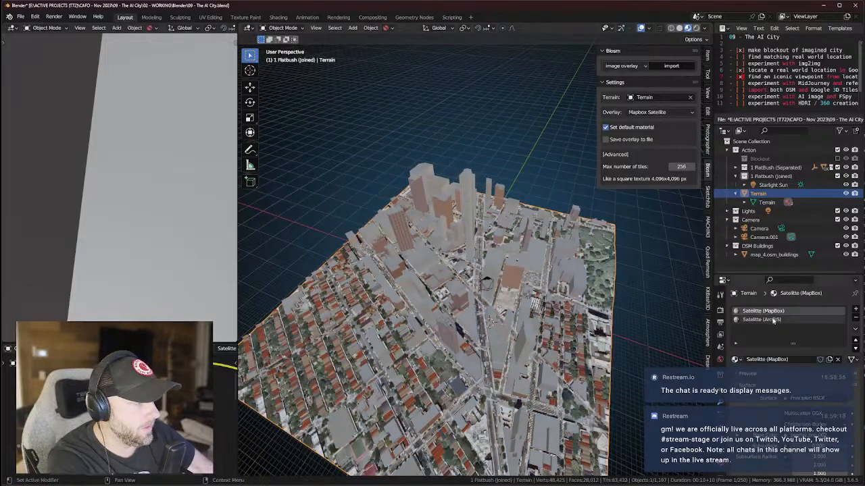
click(762, 319)
key(Tab)
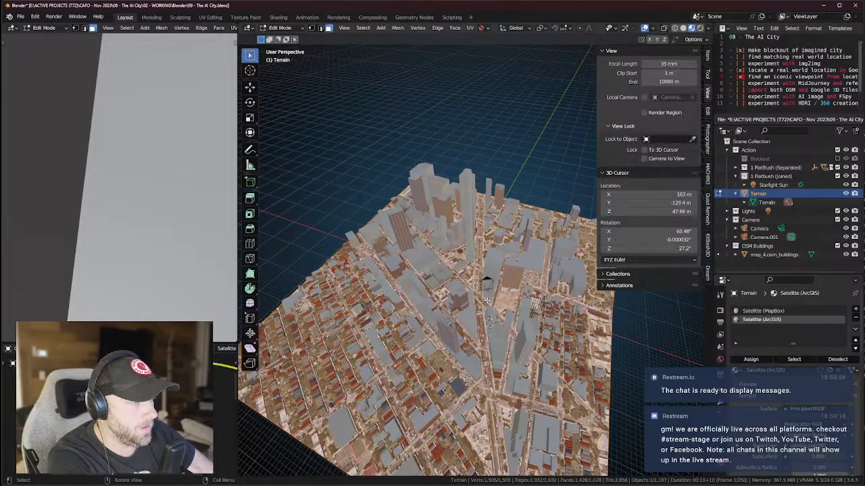
click(750, 359)
key(Tab)
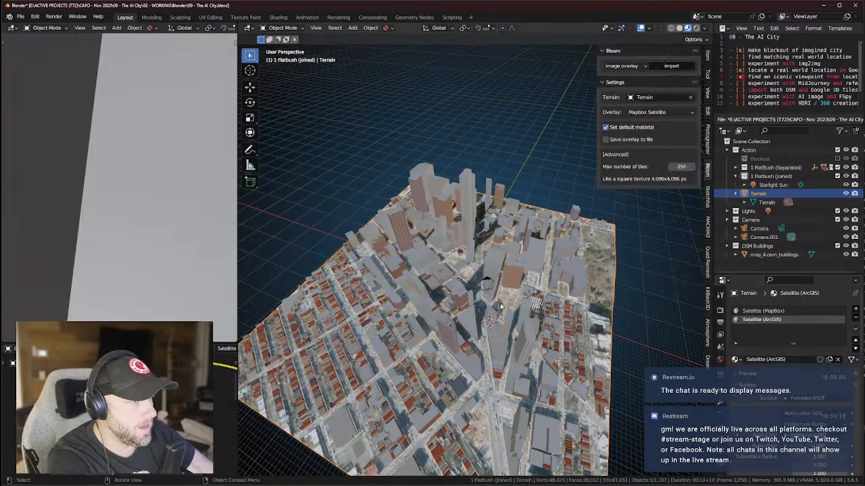
click(856, 317)
middle_drag(223, 399, 169, 422)
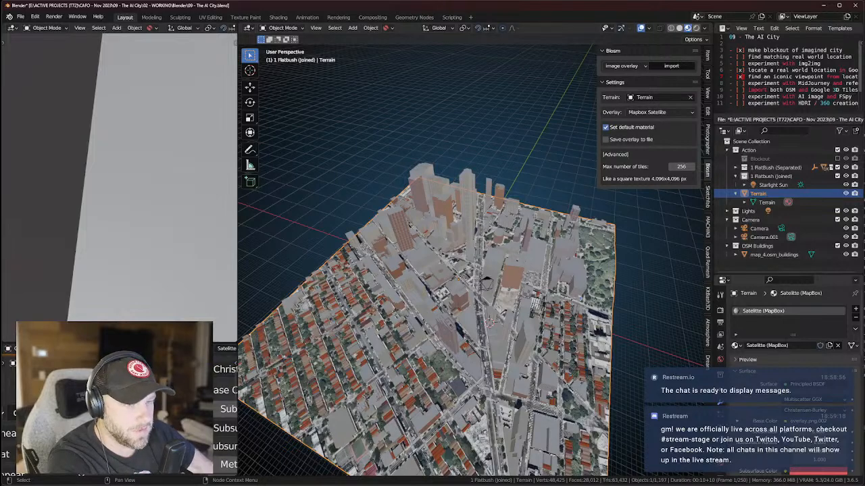
Pick Mapbox Streets as the Blosm overlay source and start importing its tiles onto Terrain.
middle_drag(81, 474, 71, 475)
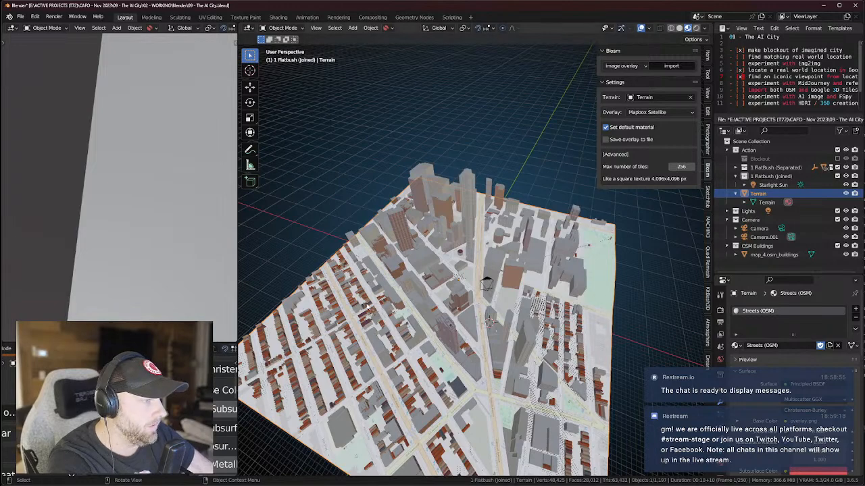
middle_drag(351, 340, 365, 330)
scroll(359, 395, up, 4)
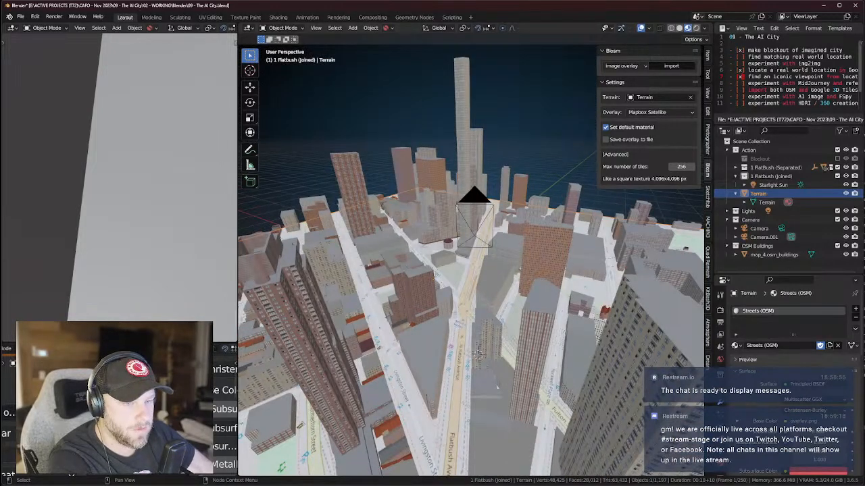
middle_drag(303, 410, 311, 449)
scroll(311, 450, down, 3)
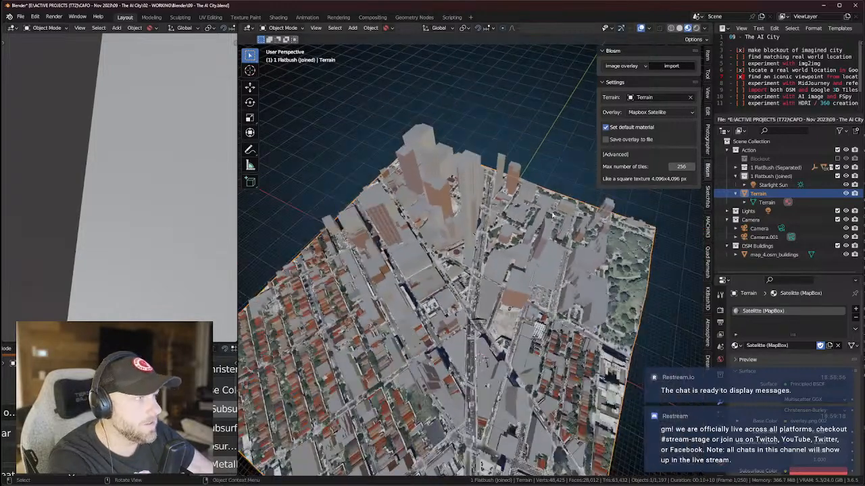
click(650, 113)
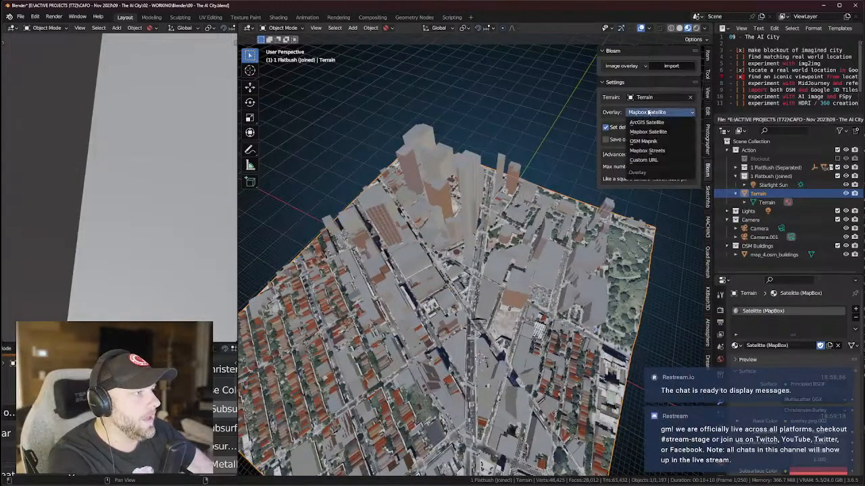
click(652, 152)
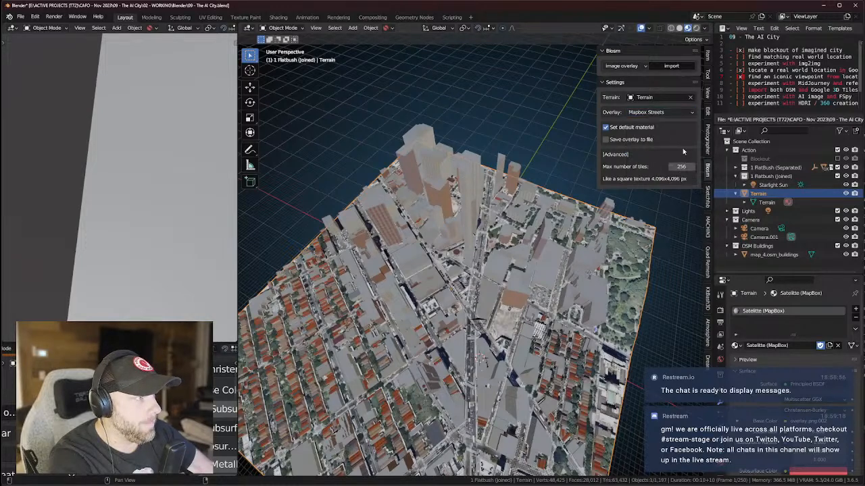
click(672, 66)
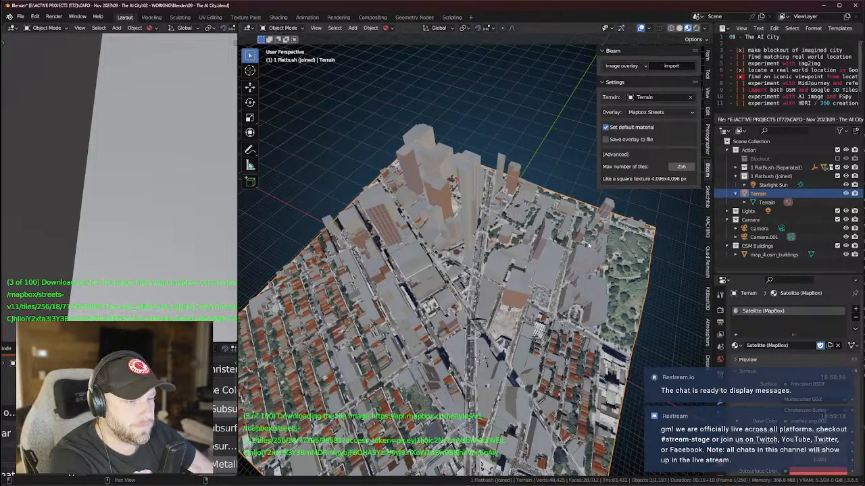
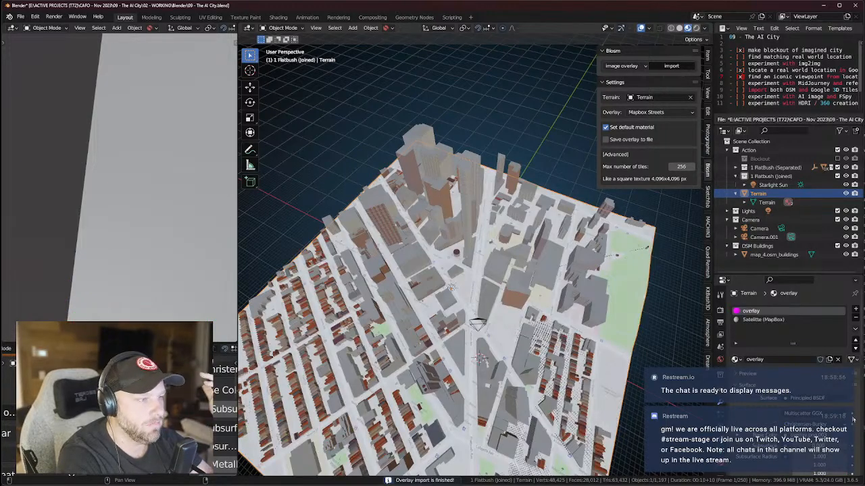
Rename the terrain's overlay material slot to 'Streets (Mapbox)'.
scroll(533, 244, up, 4)
middle_drag(534, 245, 552, 307)
scroll(553, 307, up, 4)
scroll(553, 307, down, 2)
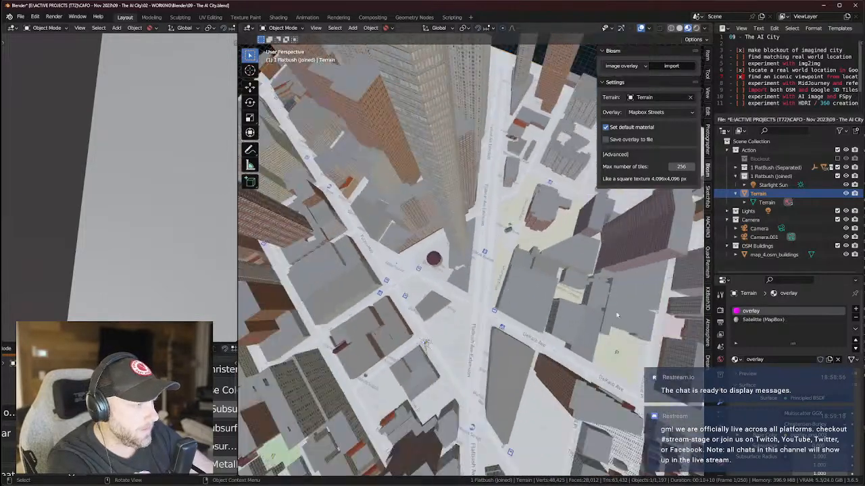
double_click(751, 311)
text(Streets (Mapbox))
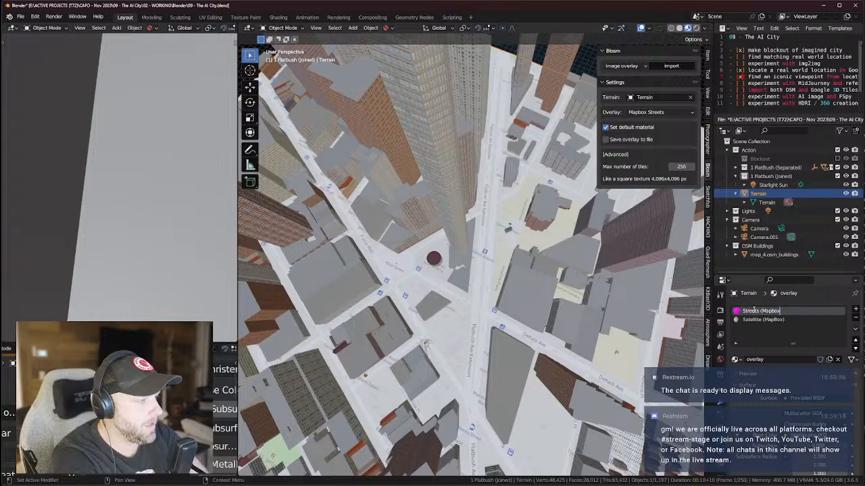
key(Return)
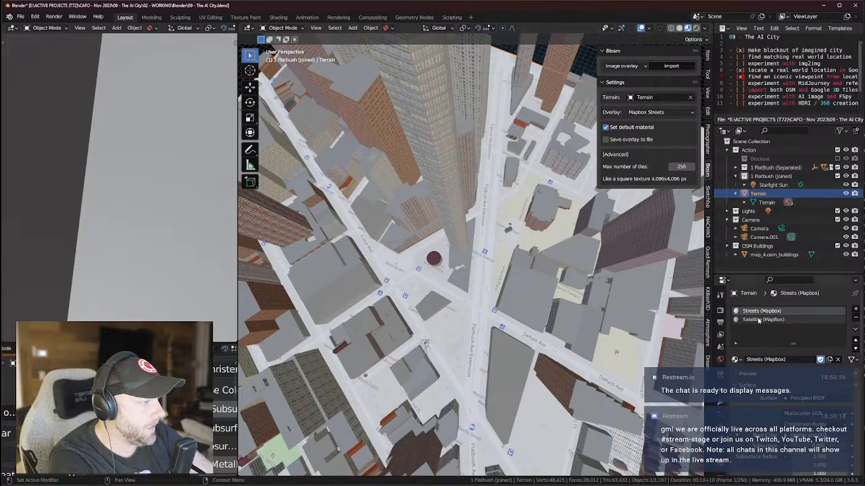
Remove the Streets (Mapbox) slot, compare it with Streets (OSM), and keep Streets (OSM).
click(856, 317)
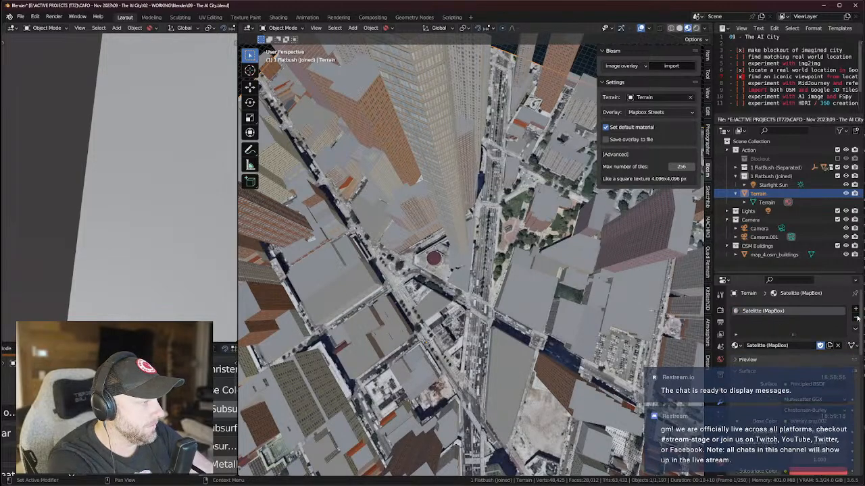
scroll(472, 255, down, 1)
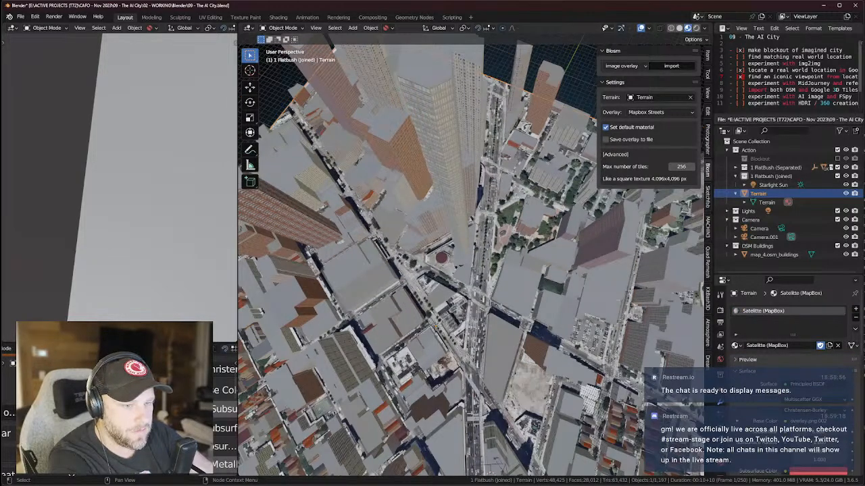
key(ctrl+z)
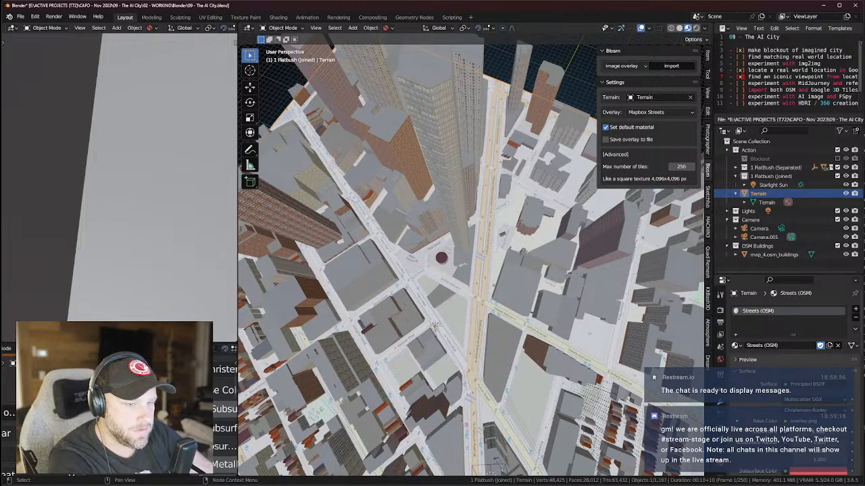
key(ctrl+z)
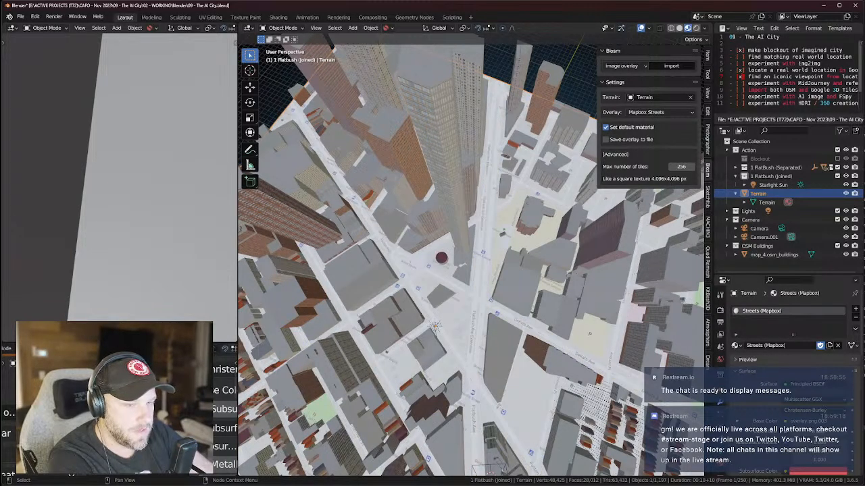
key(ctrl+shift+z)
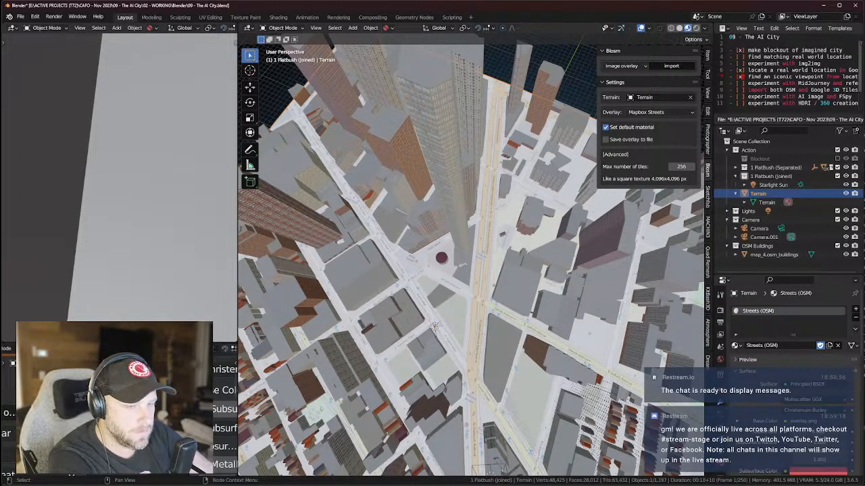
key(ctrl+z)
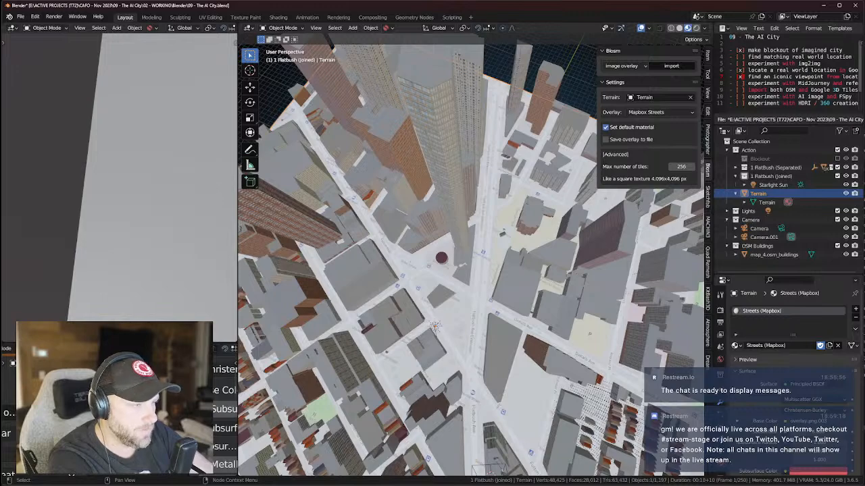
key(ctrl+shift+z)
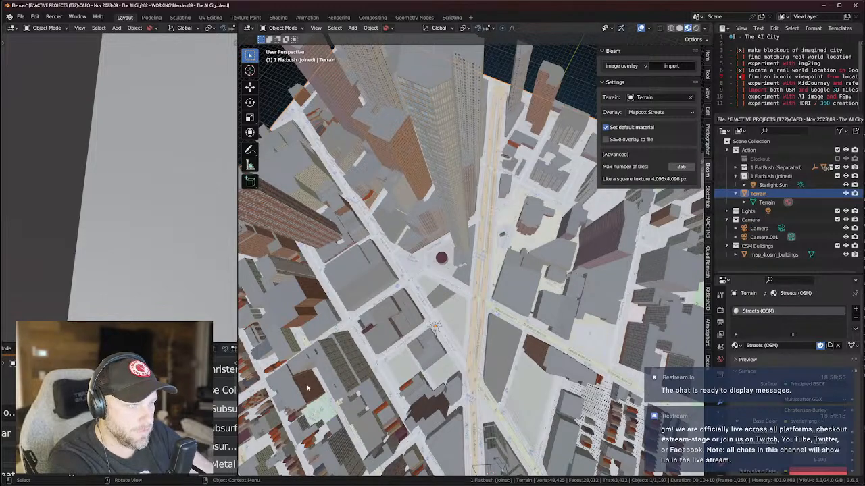
middle_drag(474, 313, 558, 340)
scroll(558, 339, down, 7)
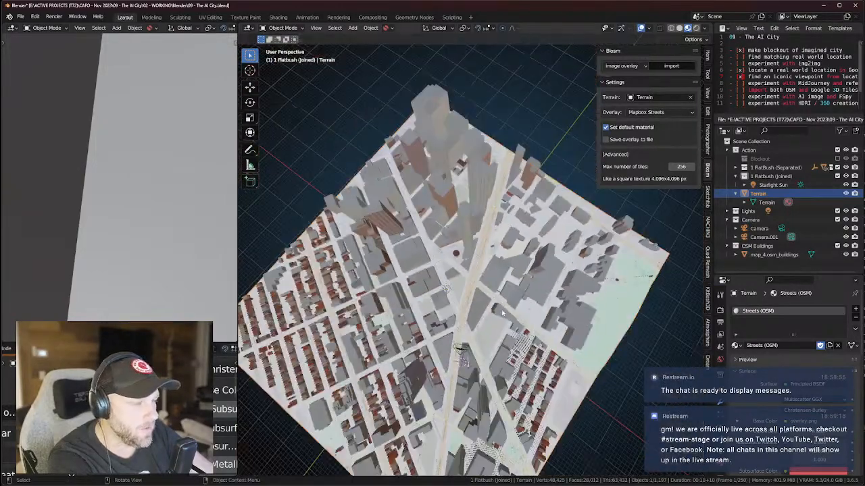
scroll(541, 323, up, 7)
middle_drag(525, 308, 502, 298)
middle_drag(524, 262, 541, 254)
key(KP_7)
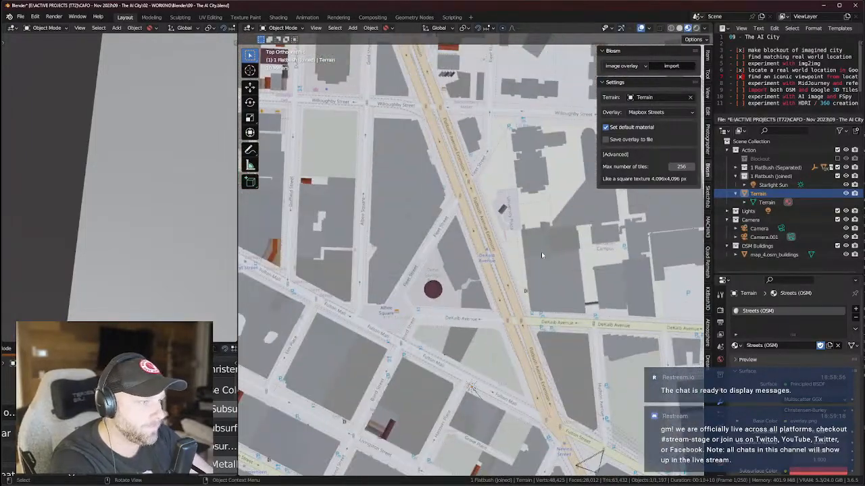
scroll(541, 253, down, 6)
mouse_move(487, 280)
middle_down()
mouse_move(475, 262)
mouse_move(475, 206)
mouse_move(484, 266)
middle_up()
scroll(475, 206, up, 3)
scroll(484, 266, up, 2)
scroll(484, 265, down, 4)
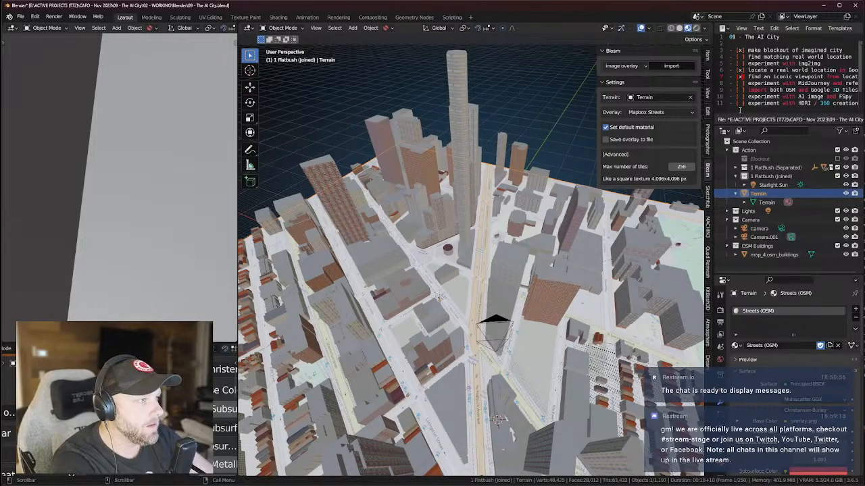
Check the overlay sources, then set the Blosm import type to Google 3D Tiles.
click(658, 113)
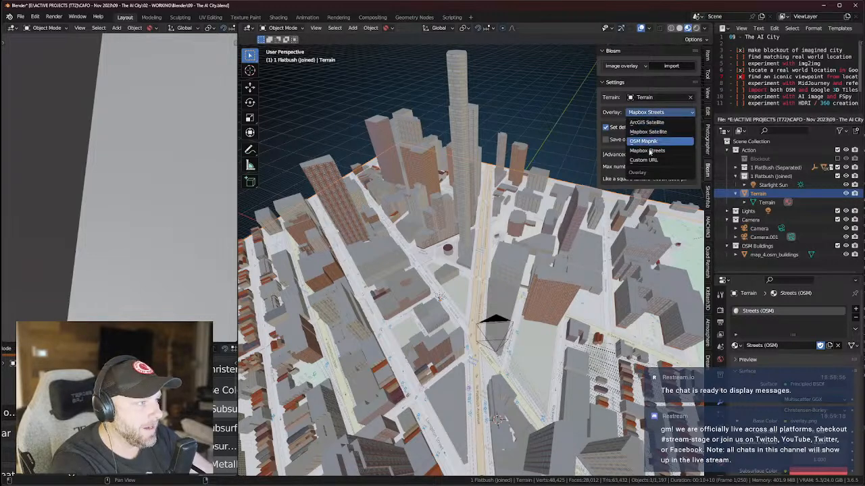
click(644, 84)
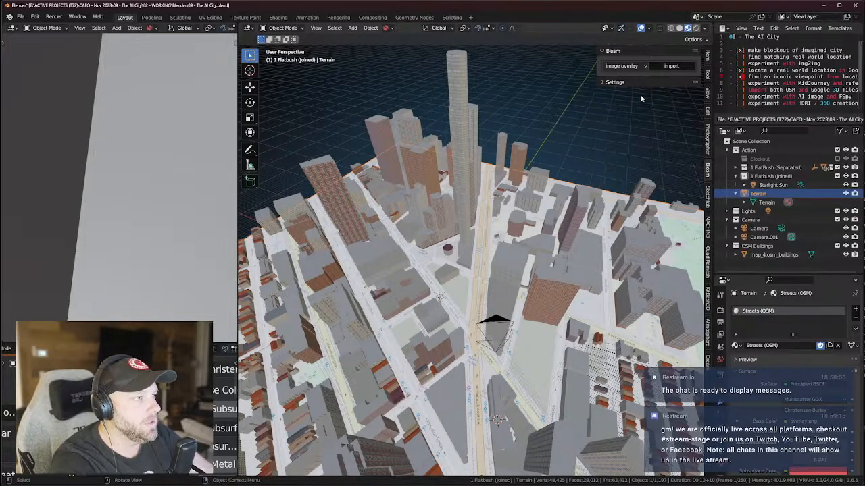
click(605, 84)
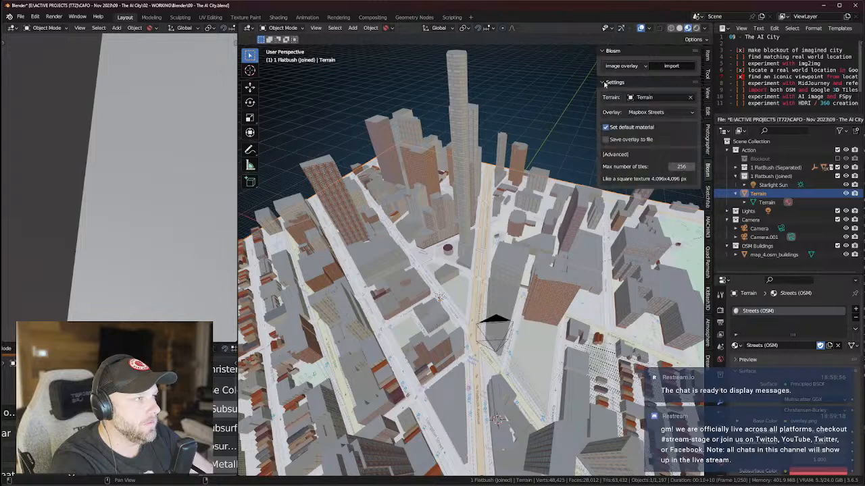
click(621, 65)
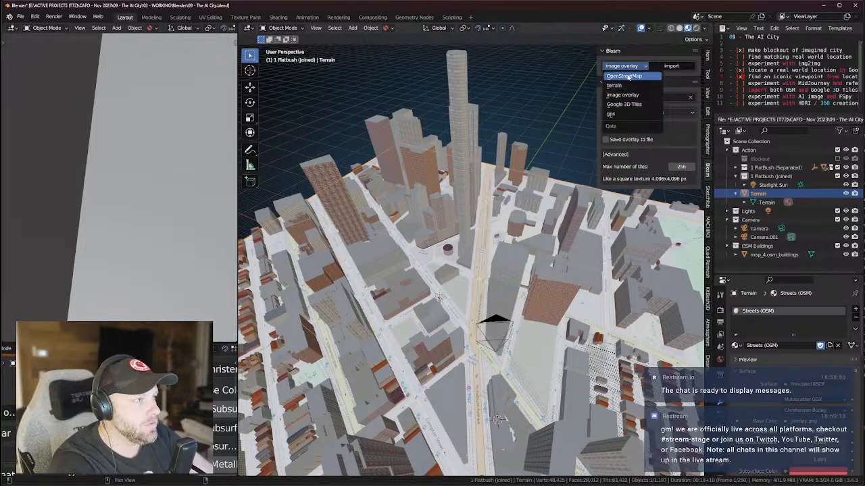
click(623, 104)
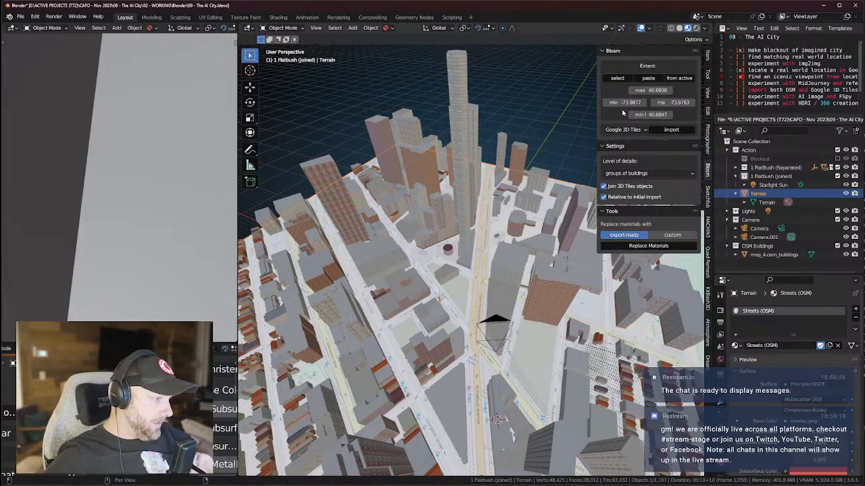
Make map_4.osm_buildings the active object and frame it in the viewport.
click(469, 188)
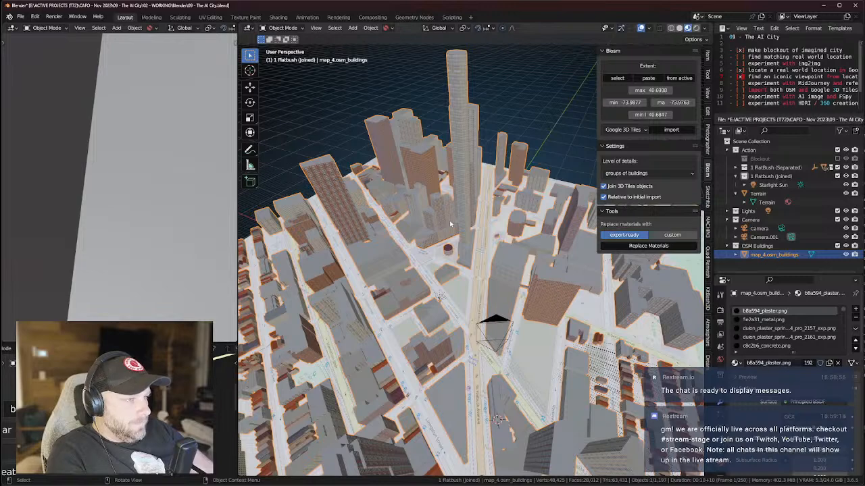
middle_drag(509, 169, 505, 216)
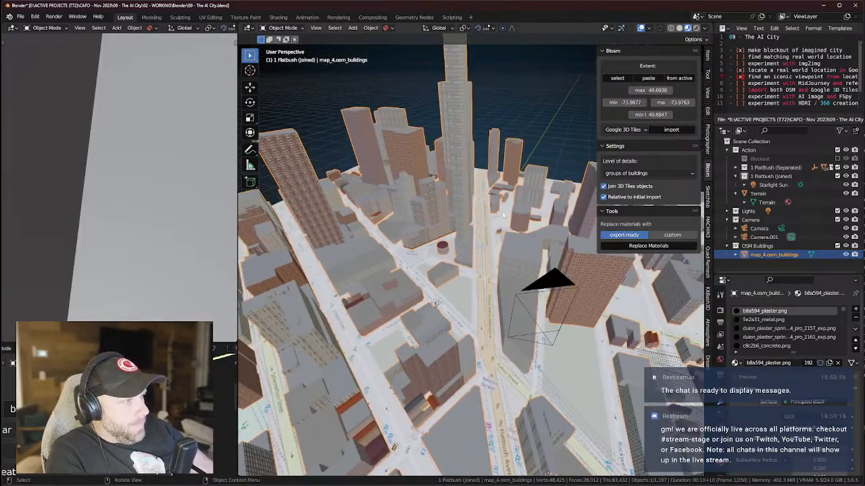
middle_drag(464, 183, 393, 223)
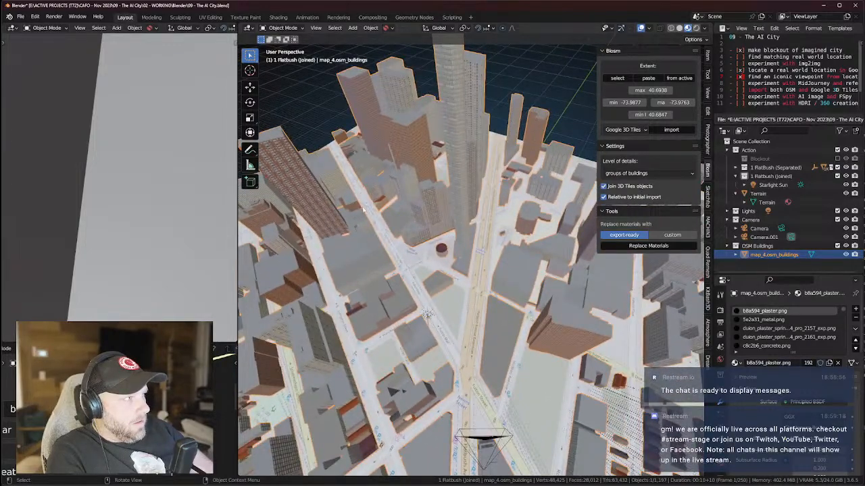
key(KP_Decimal)
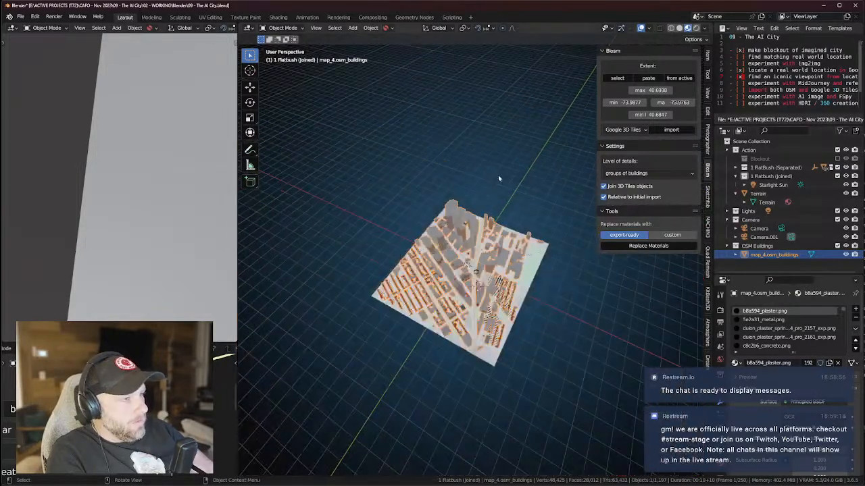
Inspect the city from low angles, then collapse the Camera and OSM Buildings collections.
middle_drag(478, 181, 476, 141)
scroll(477, 148, up, 6)
scroll(484, 171, down, 3)
scroll(484, 171, up, 4)
middle_drag(485, 172, 481, 177)
middle_drag(499, 223, 460, 226)
scroll(482, 262, up, 4)
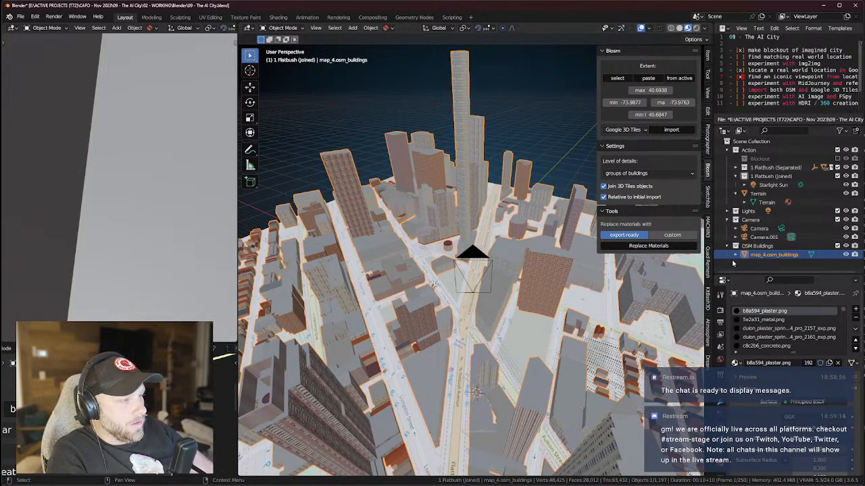
click(726, 220)
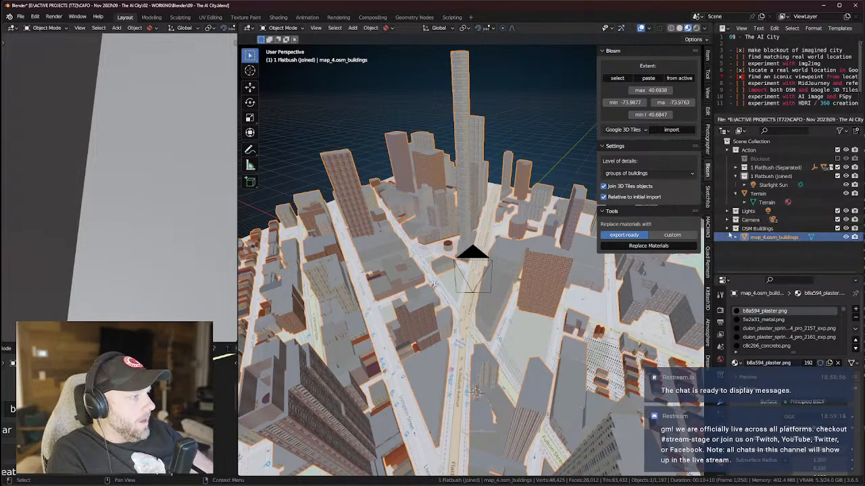
click(728, 229)
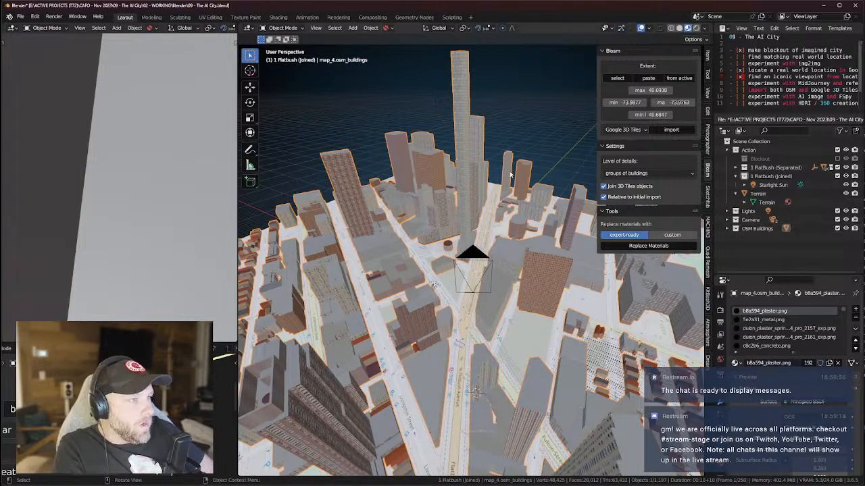
Orbit over the city and snap to the top orthographic view.
scroll(509, 172, down, 8)
middle_drag(509, 175, 508, 213)
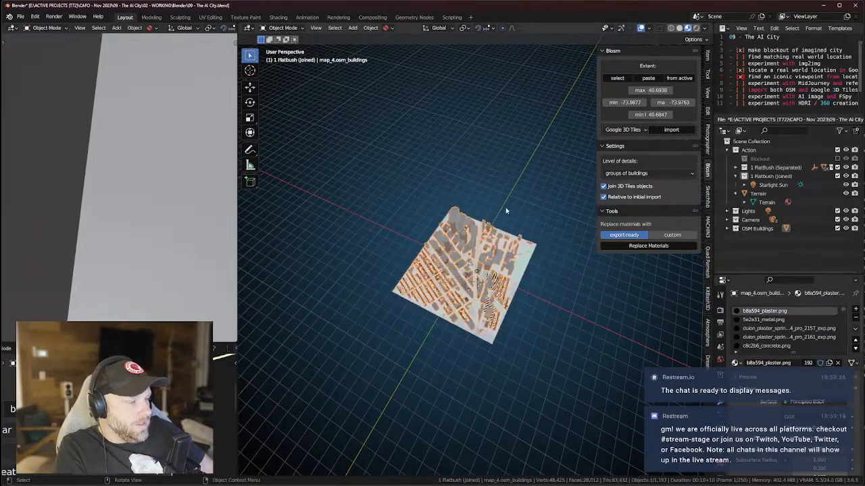
scroll(506, 211, up, 2)
scroll(505, 211, down, 3)
middle_drag(505, 209, 518, 231)
scroll(493, 188, down, 1)
key(KP_7)
scroll(518, 231, up, 12)
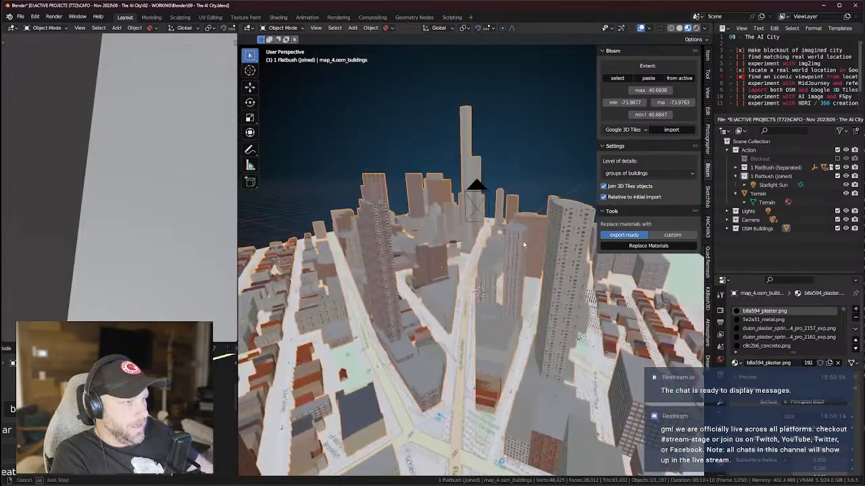
scroll(491, 230, up, 3)
Check the city through the scene camera, then return to a straight top-down view.
key(KP_0)
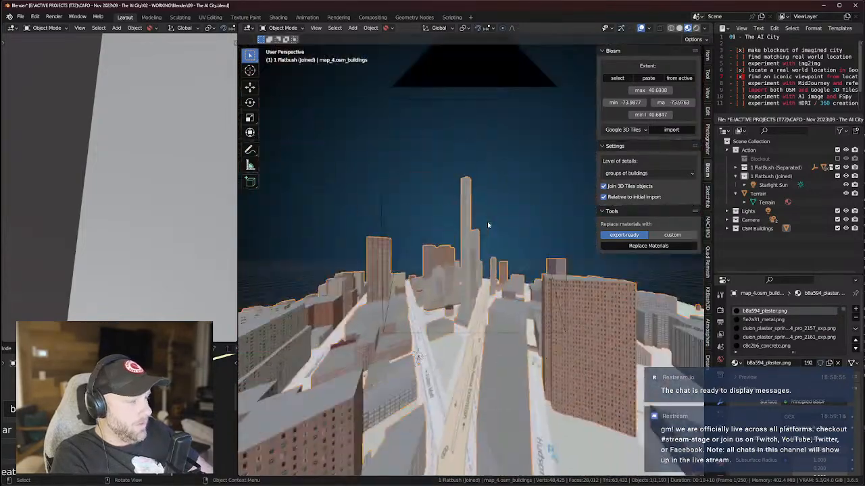
scroll(481, 231, up, 5)
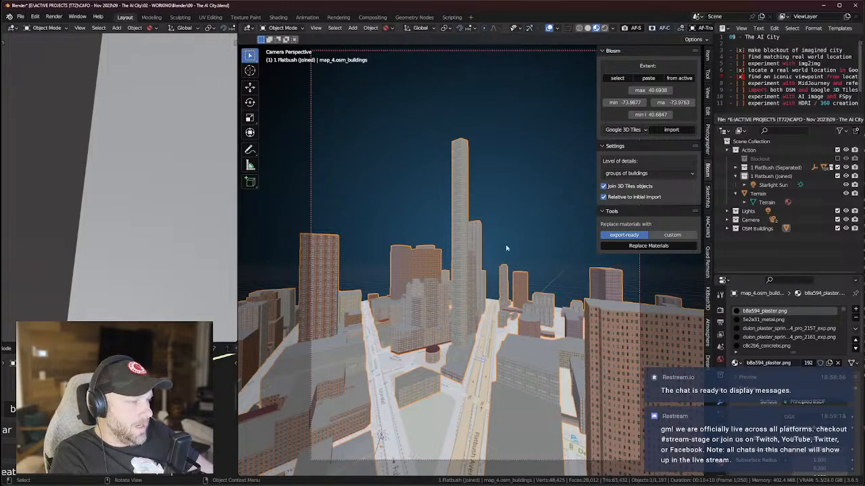
middle_drag(562, 237, 534, 308)
scroll(507, 298, down, 3)
key(KP_7)
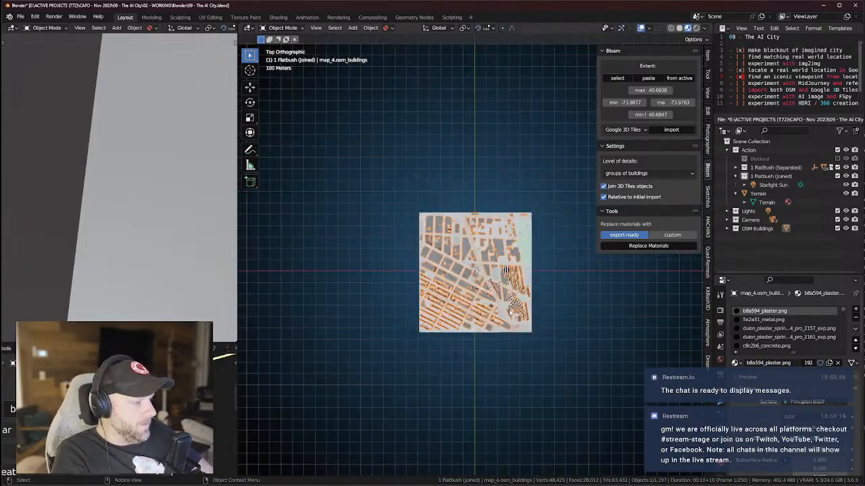
Return to the earlier Brooklyn extent on the blender-osm page and pan toward the waterfront.
click(618, 79)
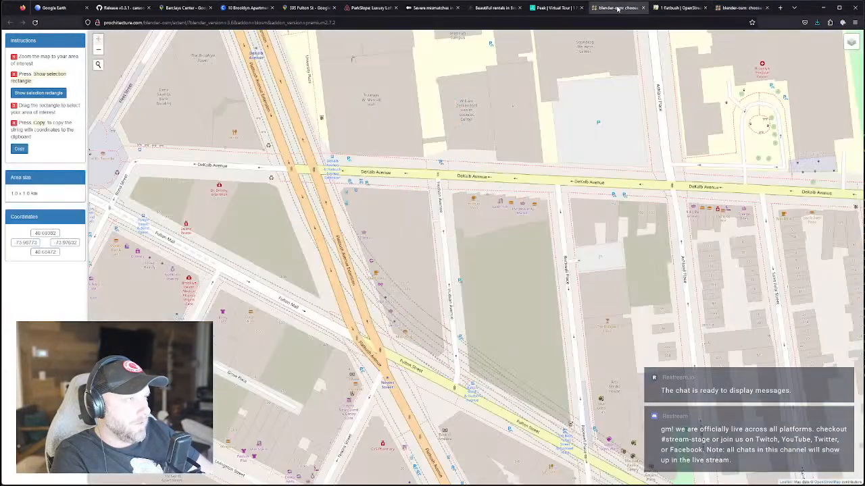
click(618, 7)
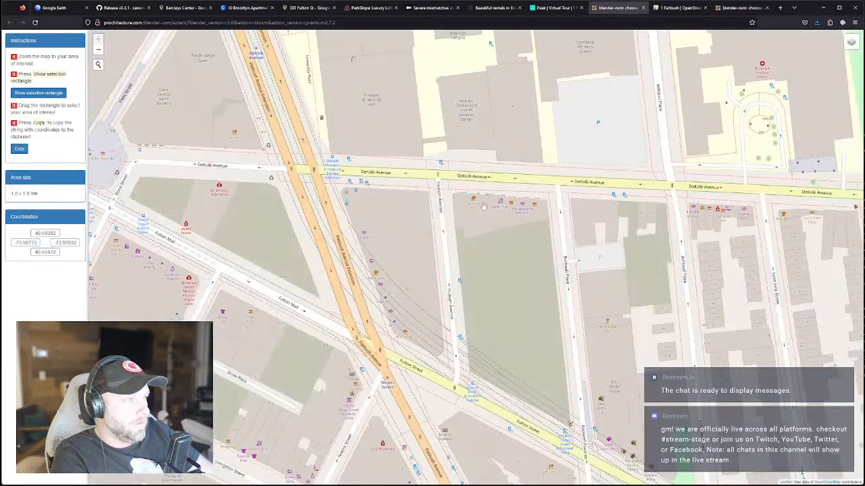
scroll(399, 313, down, 3)
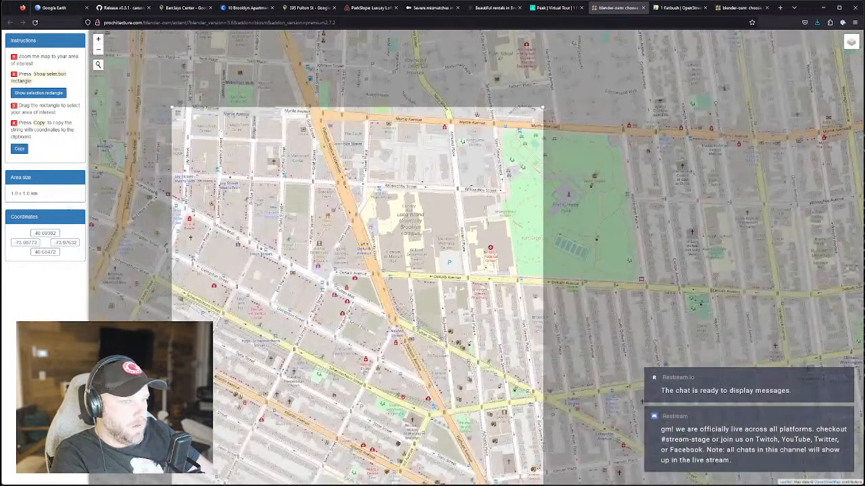
scroll(272, 251, down, 2)
scroll(272, 251, up, 2)
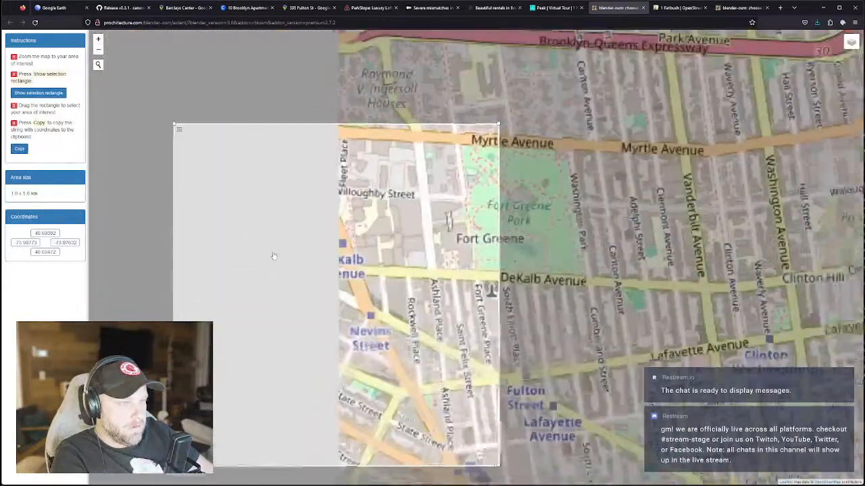
scroll(273, 252, down, 2)
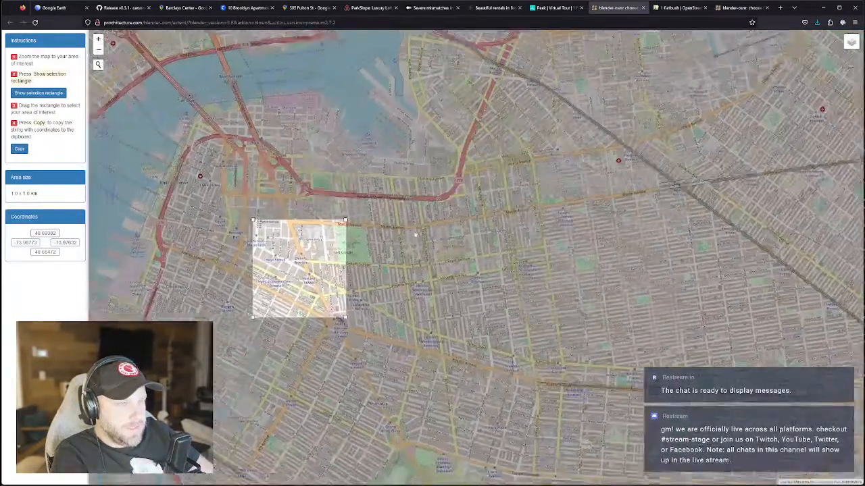
drag(399, 226, 495, 295)
scroll(441, 257, up, 3)
scroll(435, 272, down, 3)
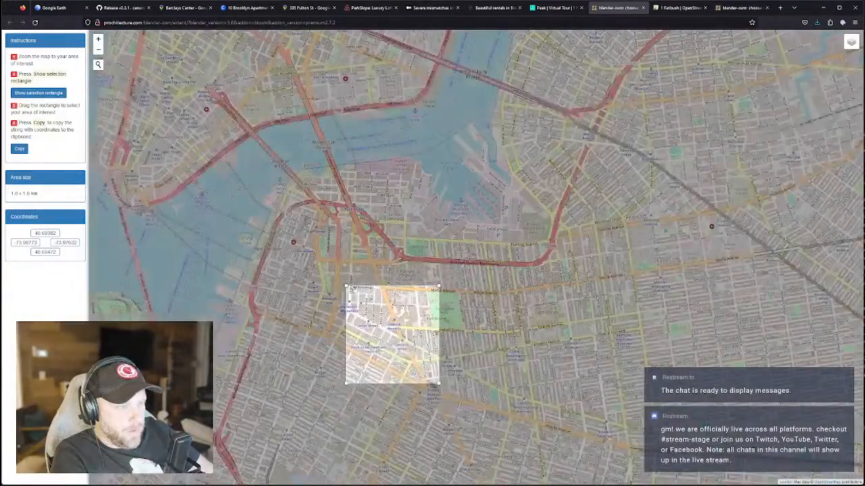
Move the 1 km selection square north-west over the bridge area and copy its coordinates.
drag(345, 286, 345, 190)
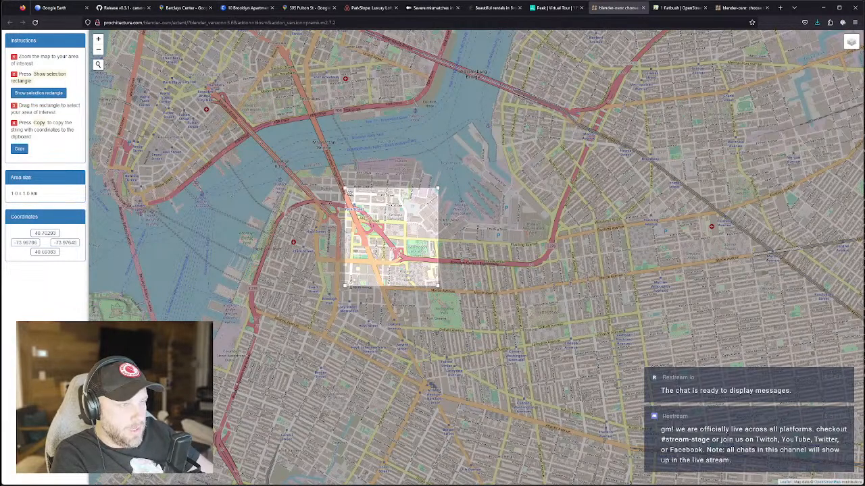
drag(350, 193, 313, 195)
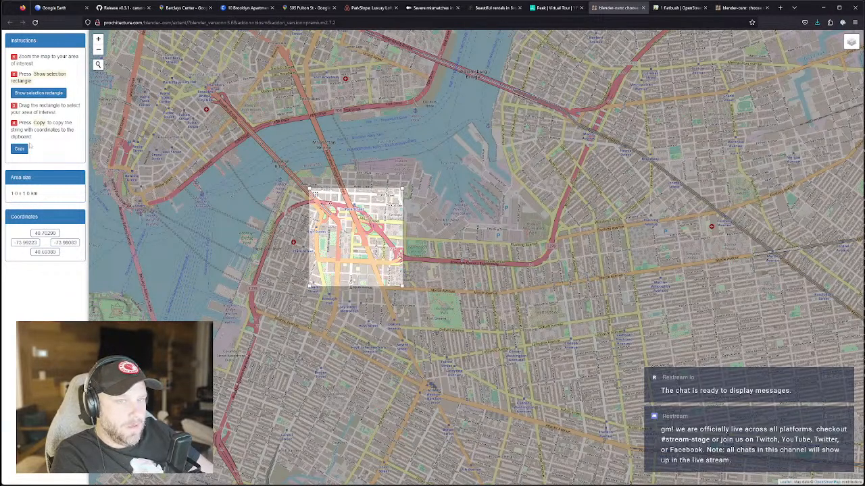
click(19, 149)
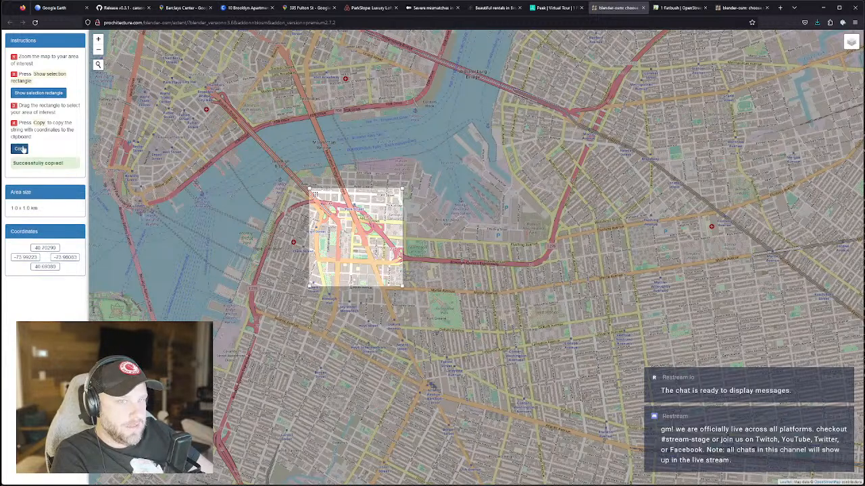
Back in Blender, import a Blosm terrain tile for the current extent.
key(alt+Tab)
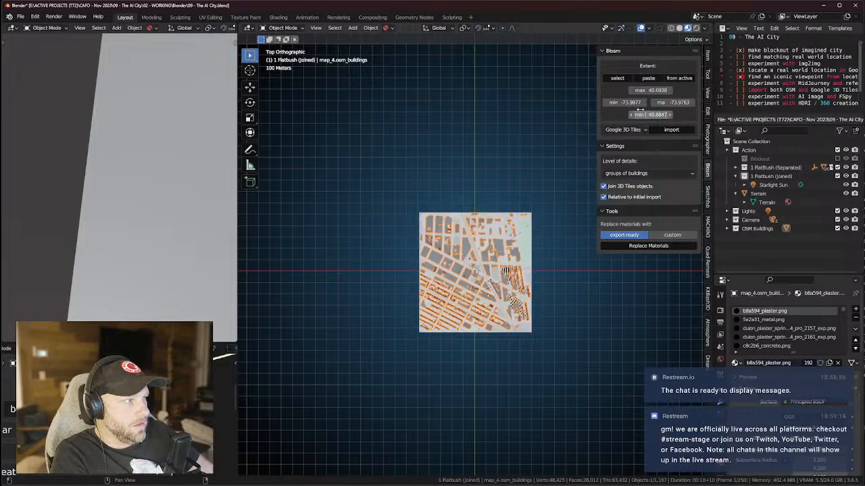
click(631, 132)
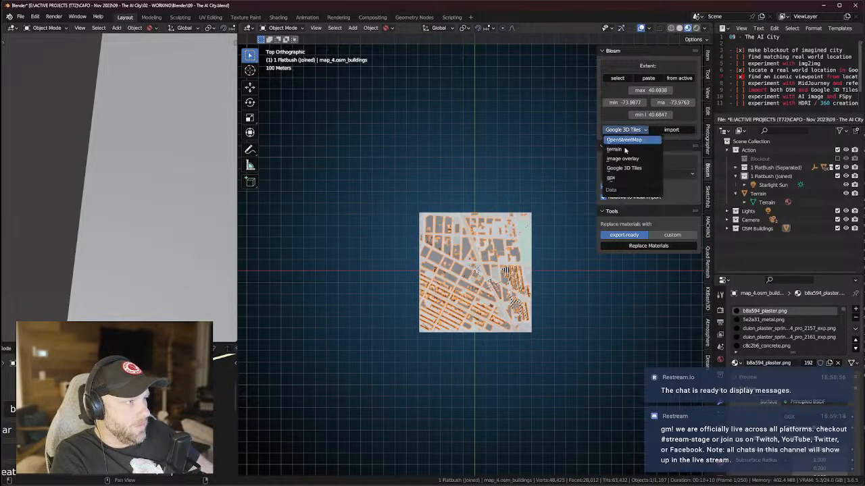
click(620, 150)
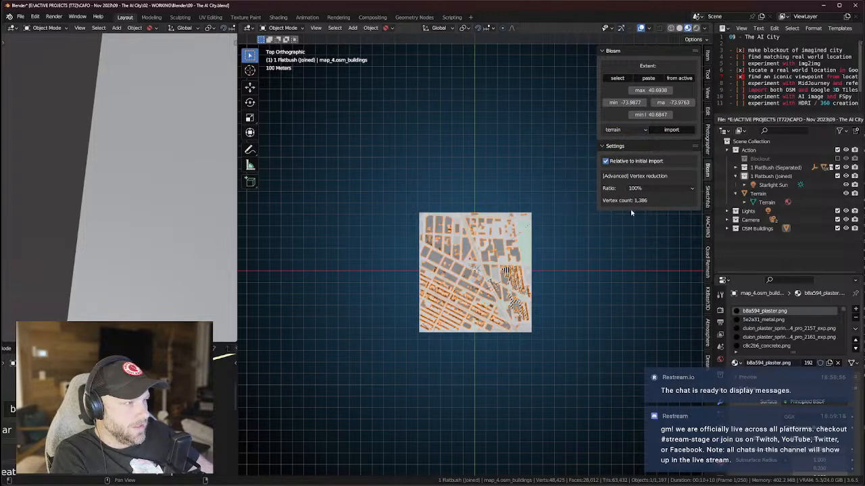
click(671, 130)
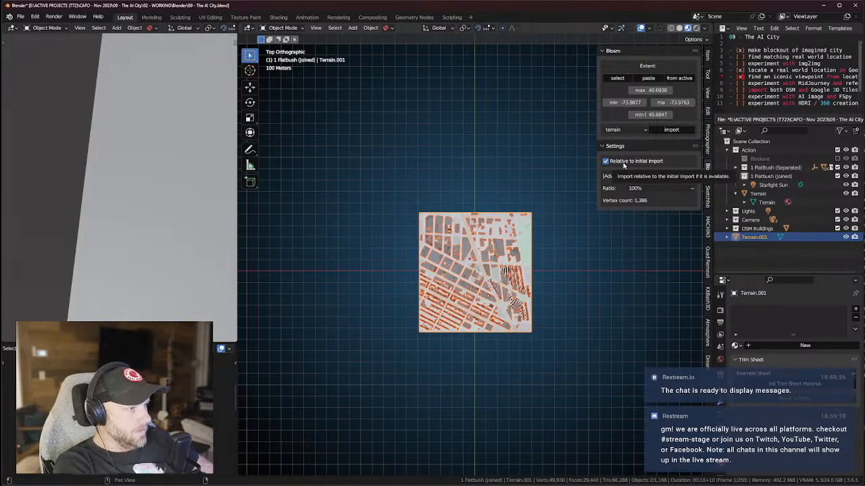
Frame the new Terrain.001, test a vertical move, then delete it.
click(757, 228)
click(752, 237)
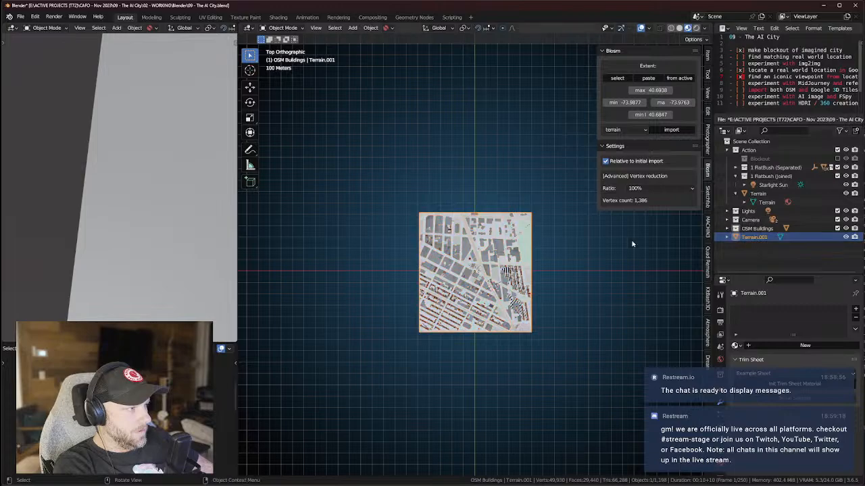
key(KP_Decimal)
middle_drag(579, 248, 535, 177)
key(g)
key(z)
right_click(535, 112)
middle_drag(535, 111, 523, 186)
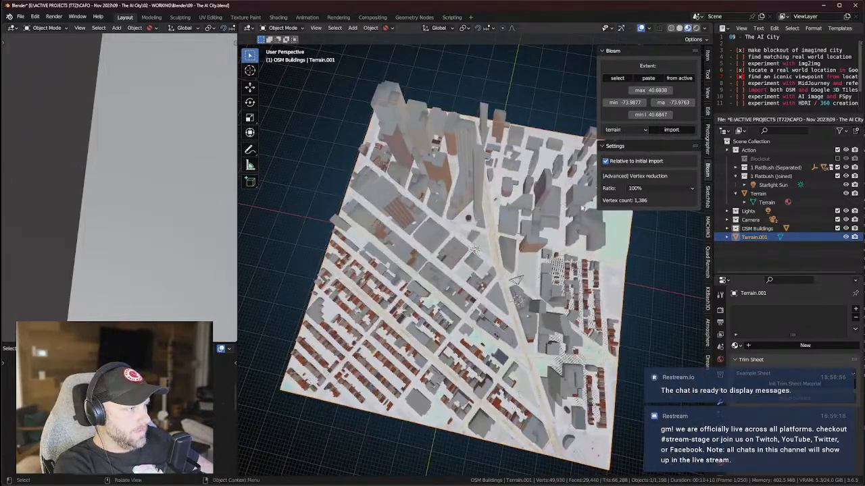
key(x)
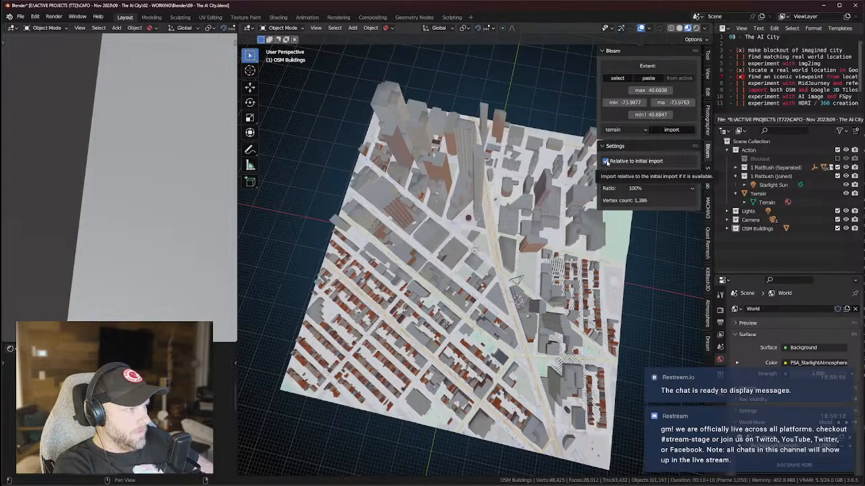
Set the Blosm import type to OpenStreetMap.
middle_drag(517, 152, 541, 157)
click(630, 131)
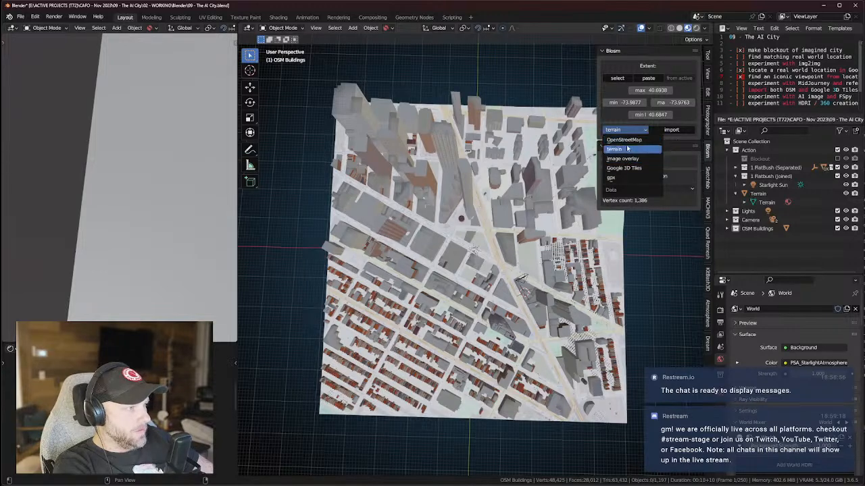
click(626, 140)
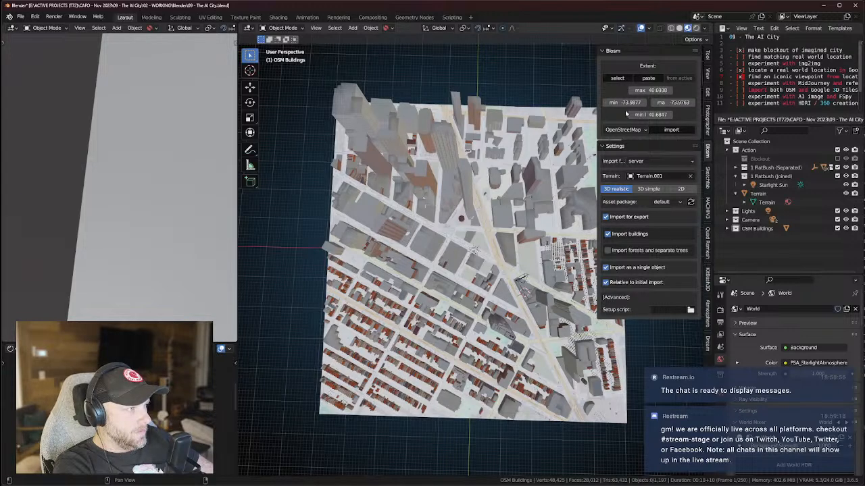
Import OpenStreetMap buildings placed on the Terrain object.
click(664, 131)
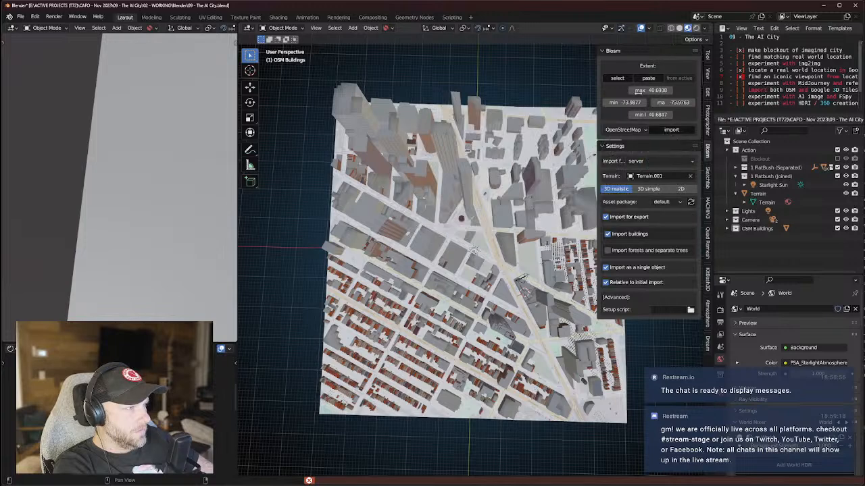
scroll(518, 217, down, 1)
click(635, 177)
click(639, 190)
click(669, 131)
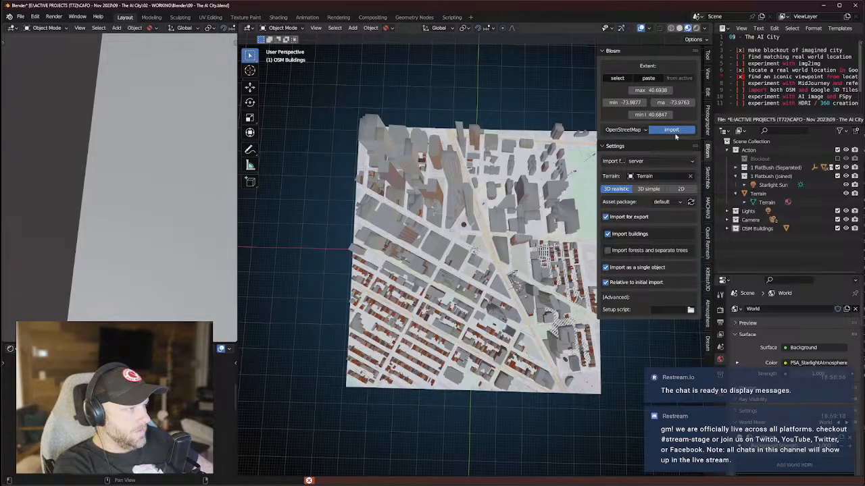
Keep Material Preview shading and test a vertical move of map_6.osm_buildings, cancelling it.
mouse_move(559, 313)
middle_down()
mouse_move(537, 244)
mouse_move(531, 254)
middle_up()
key(z)
click(502, 301)
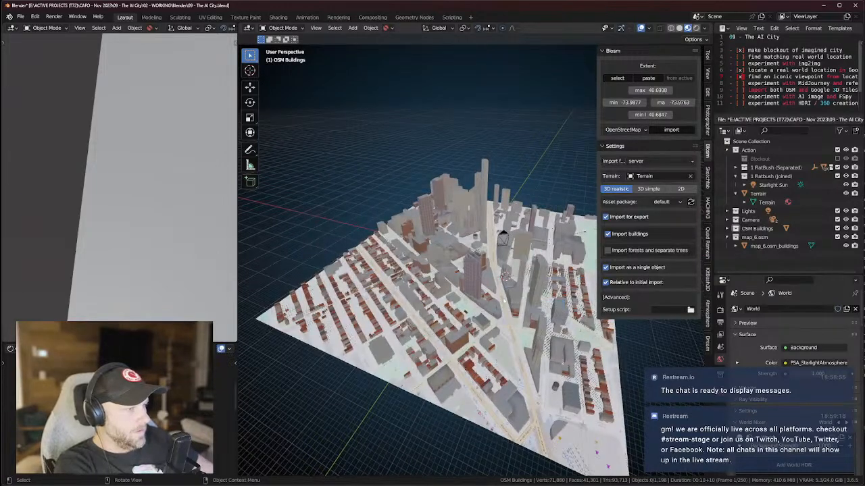
click(774, 246)
key(g)
key(z)
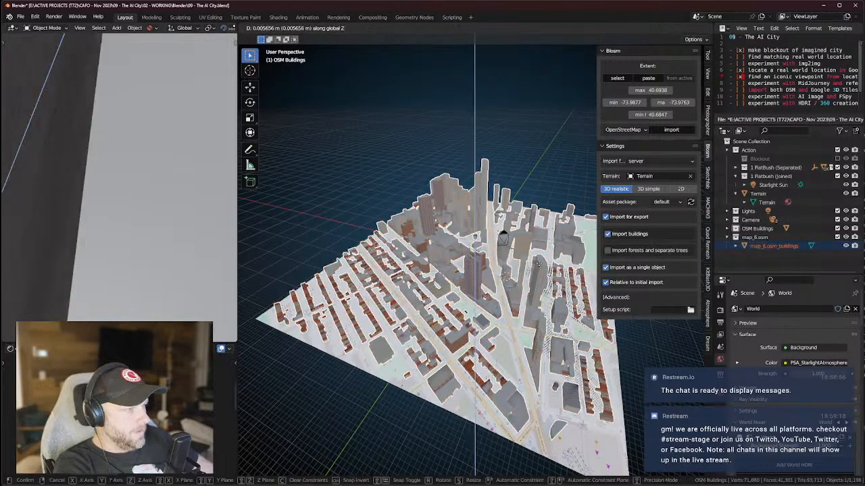
right_click(567, 269)
mouse_move(552, 227)
middle_down()
mouse_move(567, 251)
mouse_move(550, 225)
middle_up()
Delete the map_6.osm collection and paste the new extent (latitudes 40.6938–40.7029).
click(757, 237)
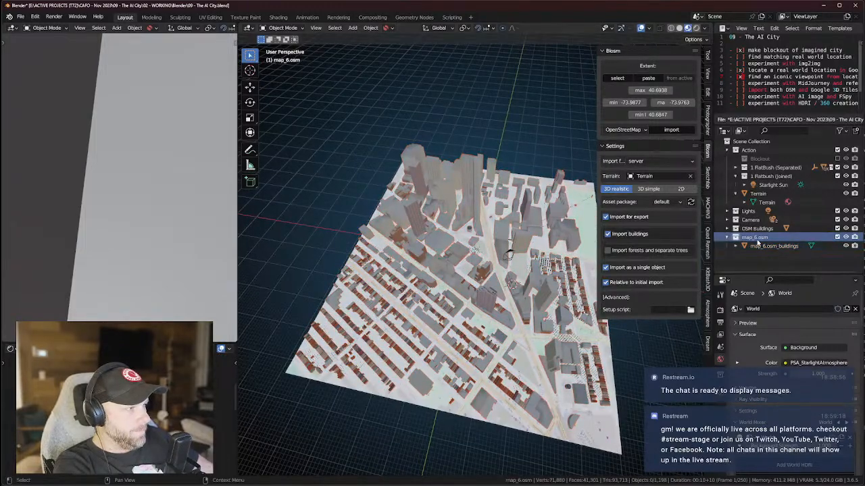
right_click(758, 239)
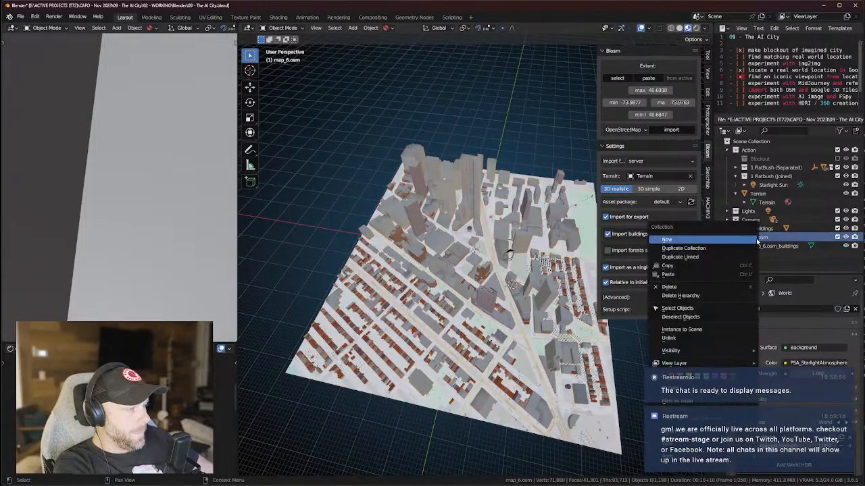
click(680, 295)
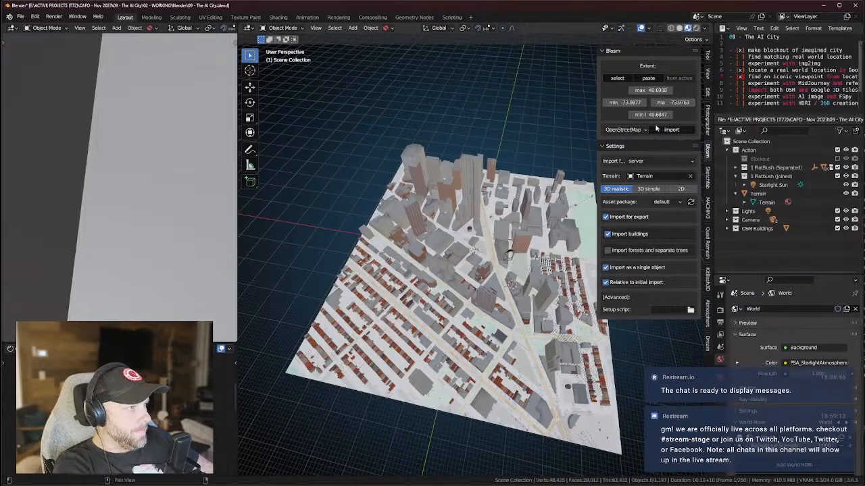
click(646, 78)
Import a terrain tile for the pasted extent and inspect where it meets the city.
middle_drag(587, 101, 582, 134)
click(628, 131)
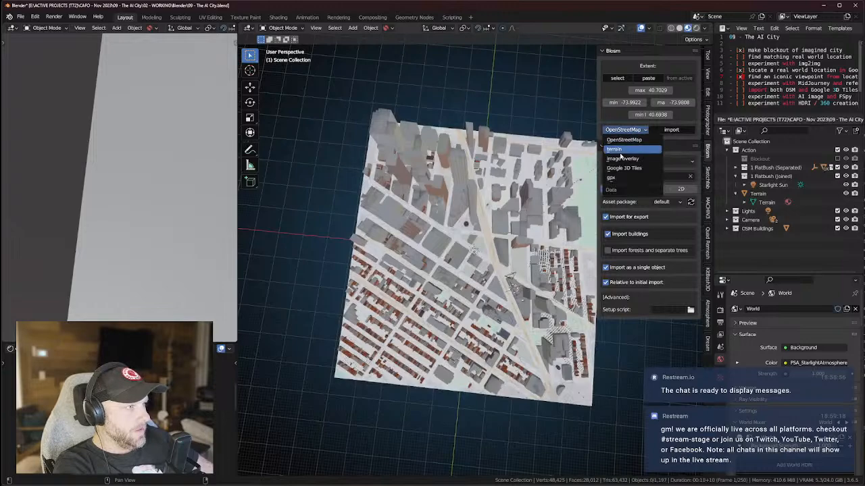
click(615, 149)
click(669, 130)
scroll(579, 201, down, 2)
shift+middle_drag(495, 138, 521, 296)
scroll(495, 271, down, 1)
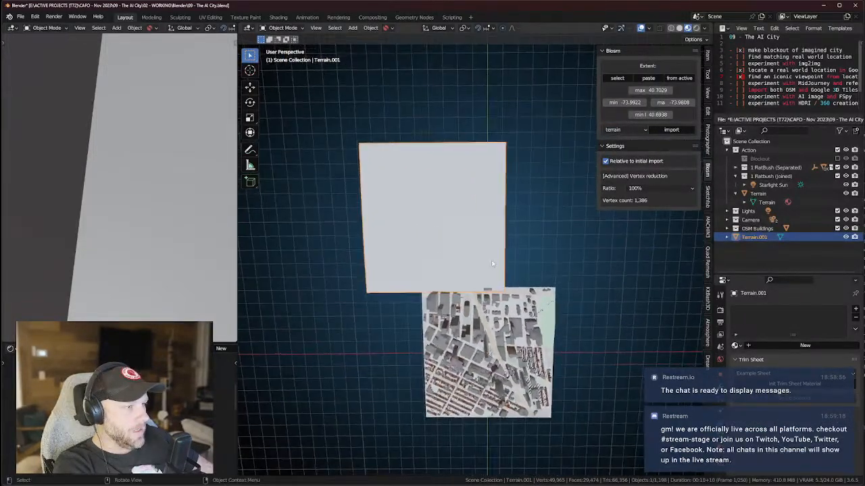
scroll(472, 293, up, 3)
middle_drag(470, 263, 465, 241)
scroll(470, 242, up, 3)
middle_drag(472, 307, 477, 248)
scroll(460, 268, down, 3)
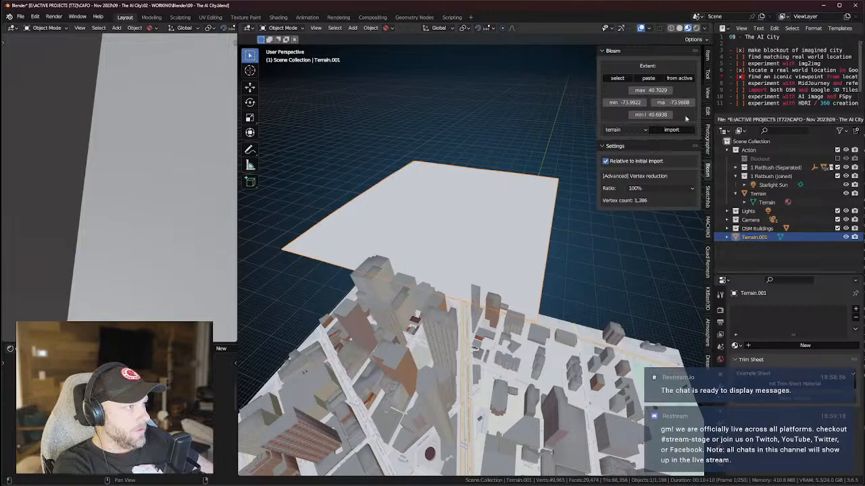
Import OpenStreetMap buildings onto the new terrain tile as map_7.osm.
click(627, 130)
click(632, 142)
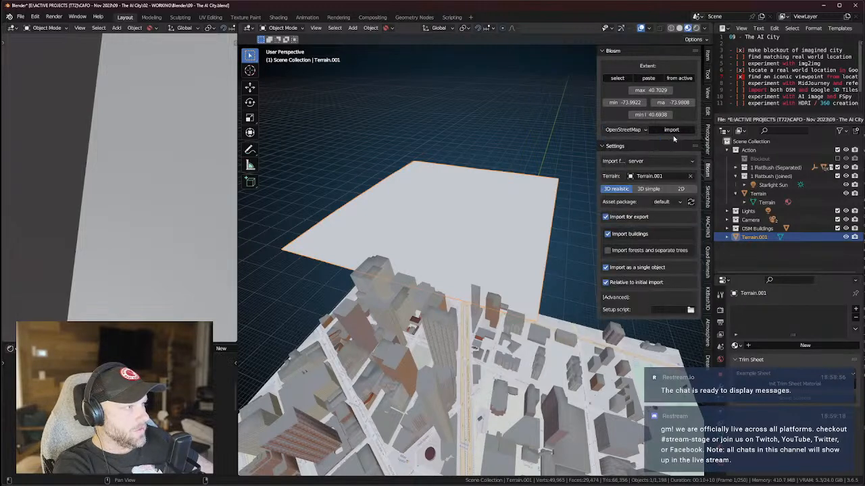
click(671, 130)
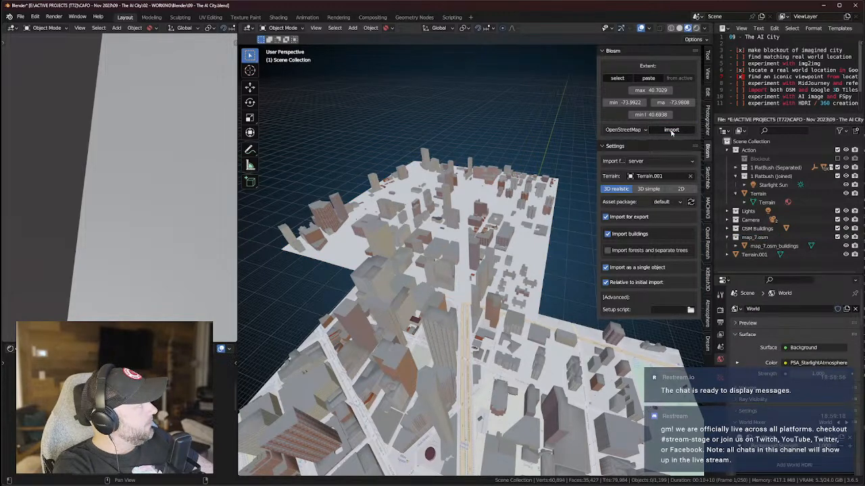
middle_drag(432, 263, 473, 267)
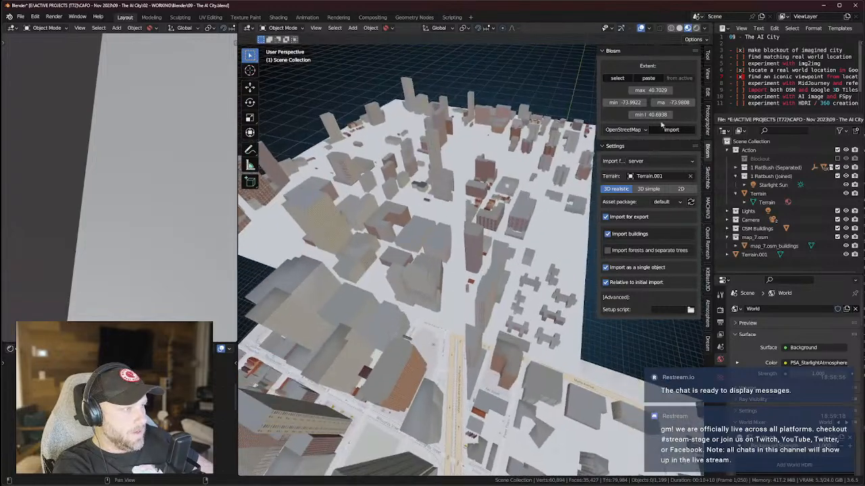
click(624, 130)
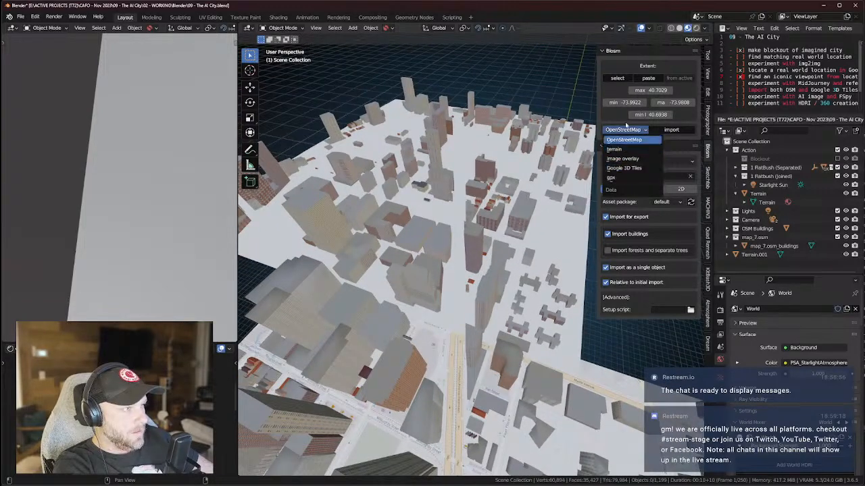
click(624, 140)
click(624, 130)
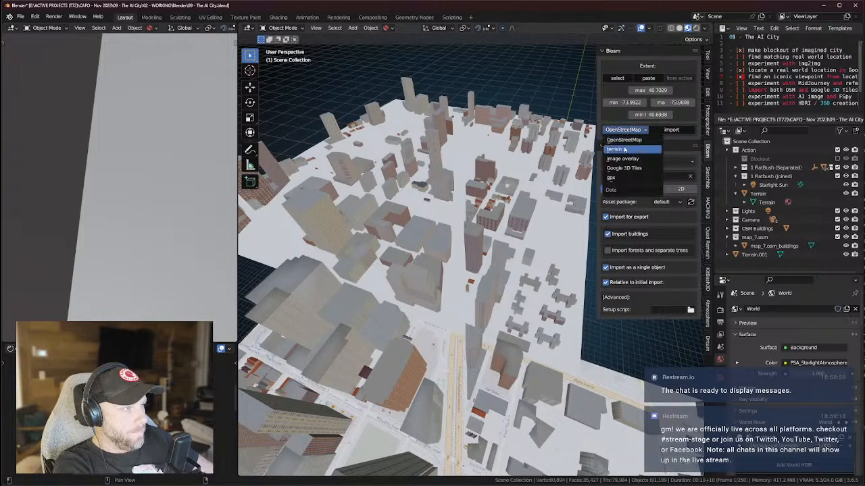
Import an OSM Mapnik image overlay onto Terrain.001 and inspect the textured streets.
click(624, 160)
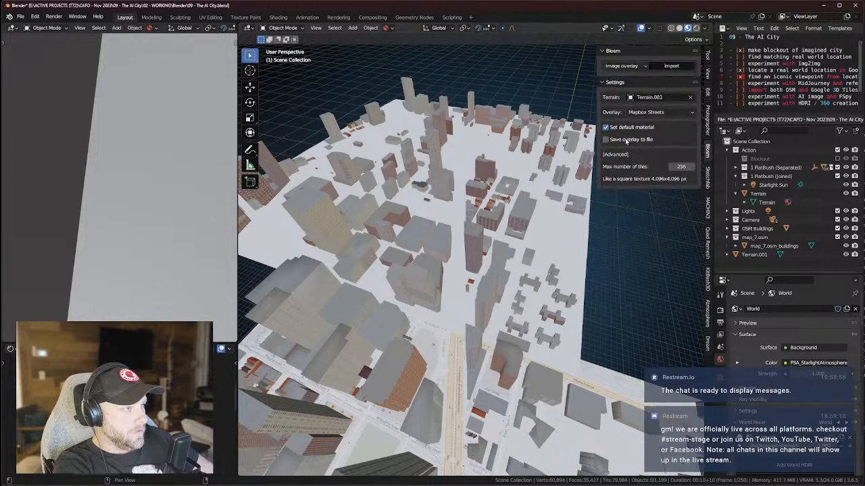
click(645, 113)
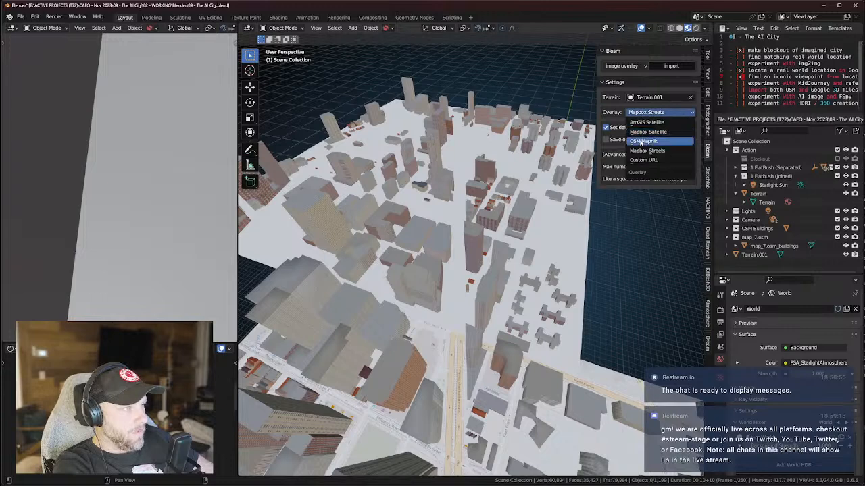
click(641, 140)
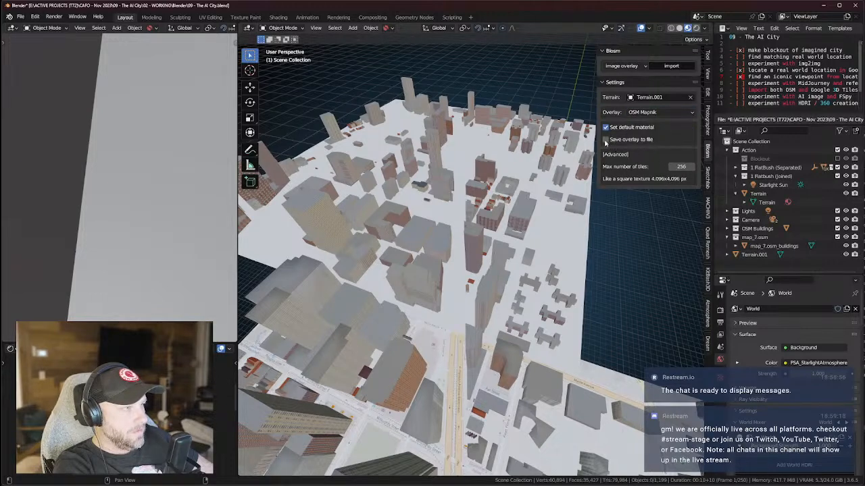
click(671, 66)
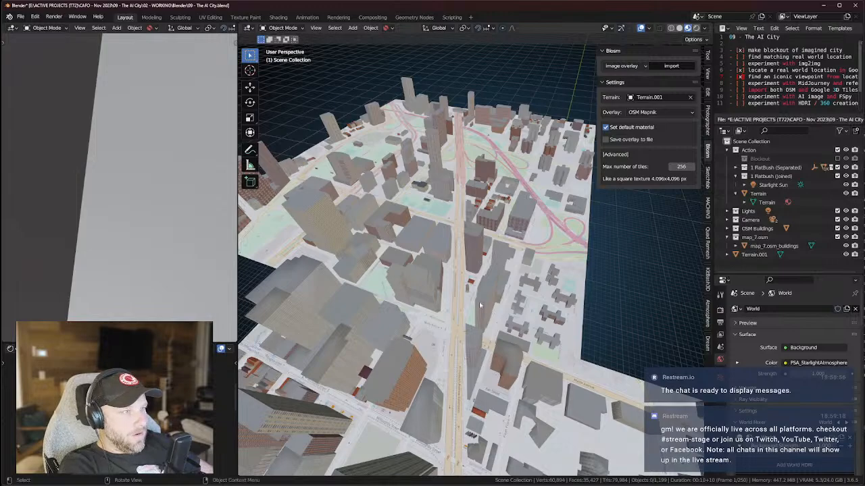
middle_drag(491, 310, 501, 275)
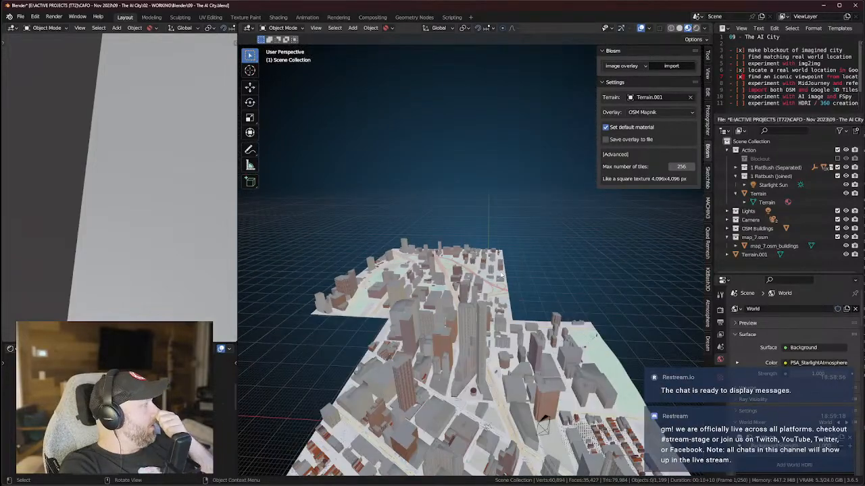
middle_drag(501, 276, 506, 322)
scroll(512, 332, down, 4)
scroll(513, 326, up, 3)
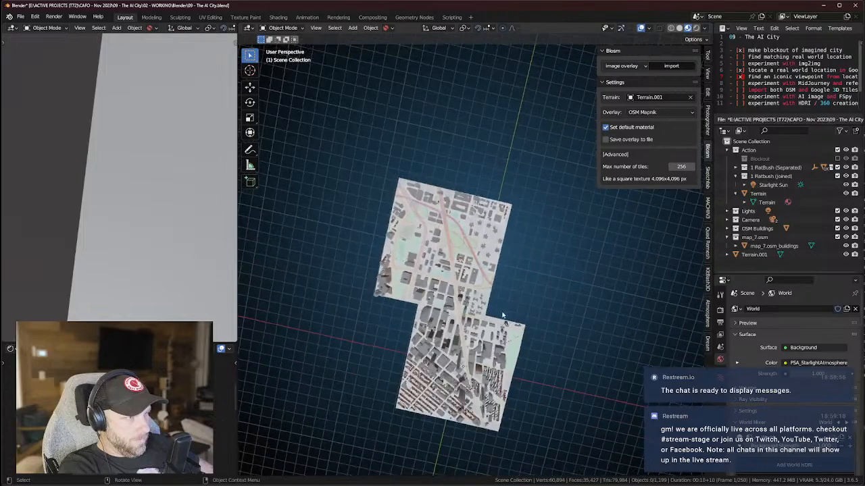
scroll(506, 323, up, 5)
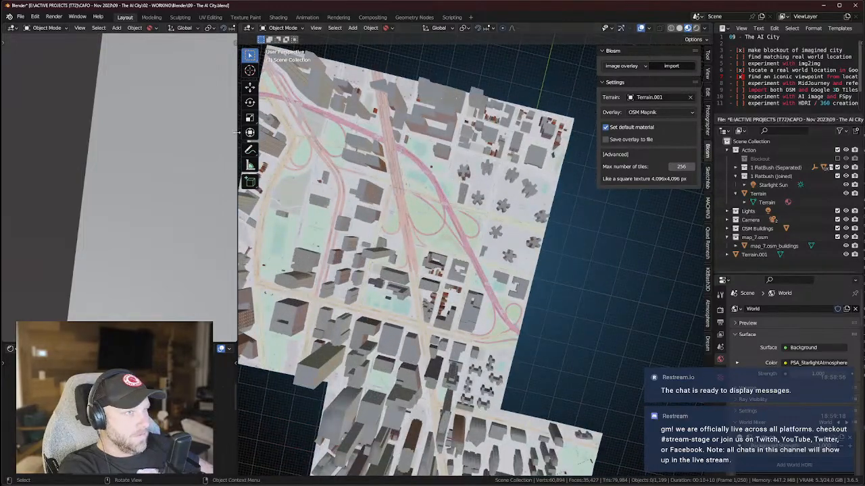
Save the project as '09 - The AI City.blend' and view both map tiles from above.
click(20, 16)
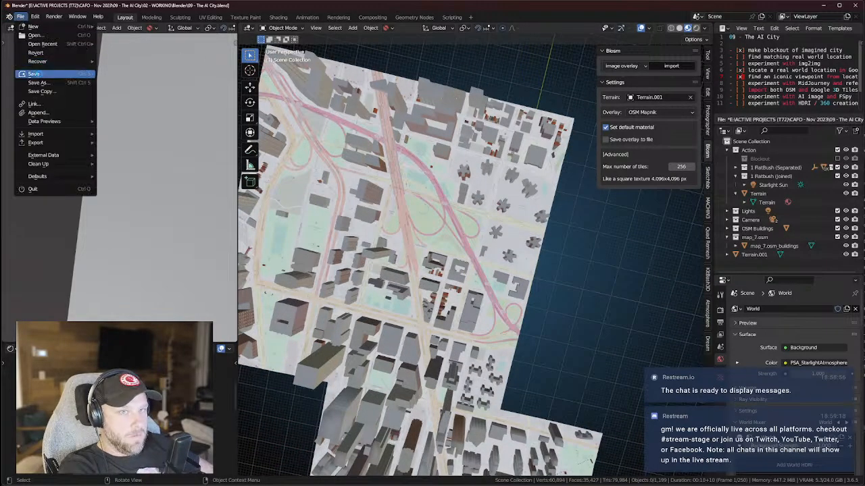
click(34, 74)
scroll(445, 314, down, 5)
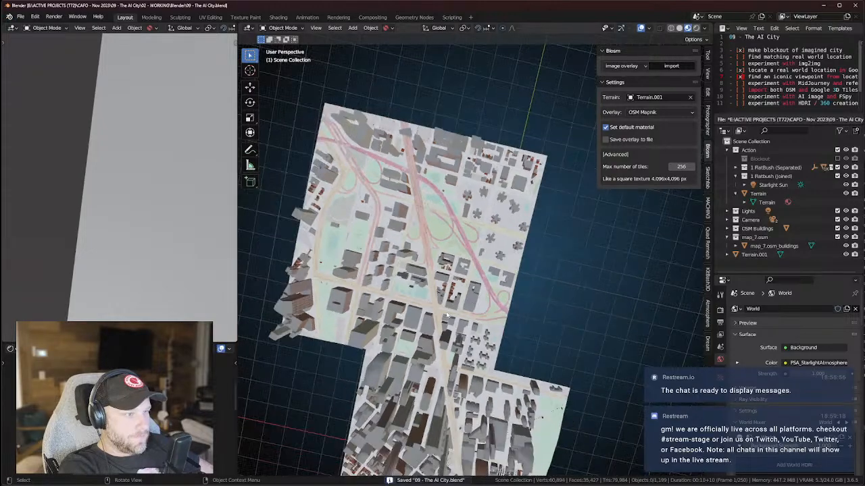
scroll(446, 289, up, 1)
middle_drag(446, 289, 415, 248)
middle_drag(499, 264, 513, 364)
shift+middle_drag(510, 286, 524, 346)
scroll(508, 308, down, 4)
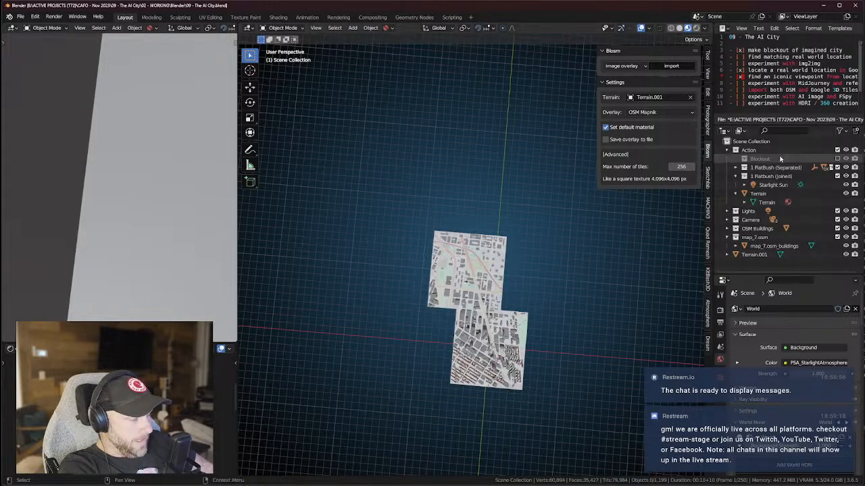
Move the map_7.osm collection into the Action collection, keeping its name unchanged.
click(726, 238)
click(727, 238)
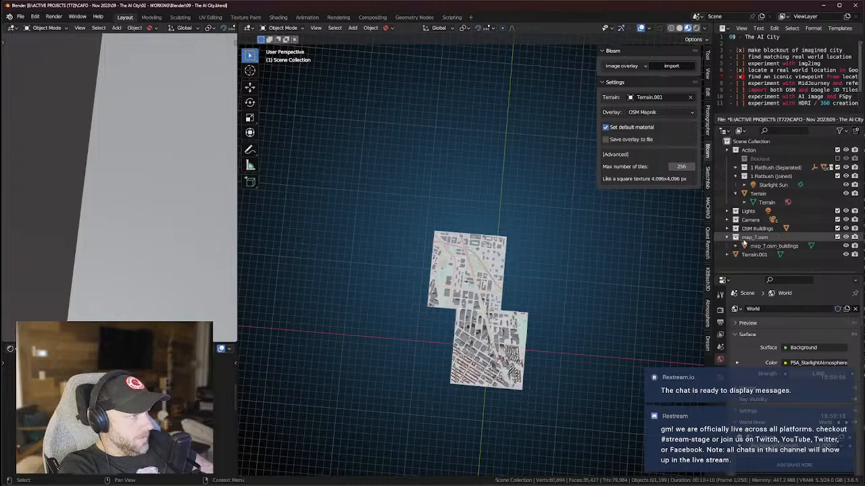
drag(748, 238, 762, 196)
double_click(762, 194)
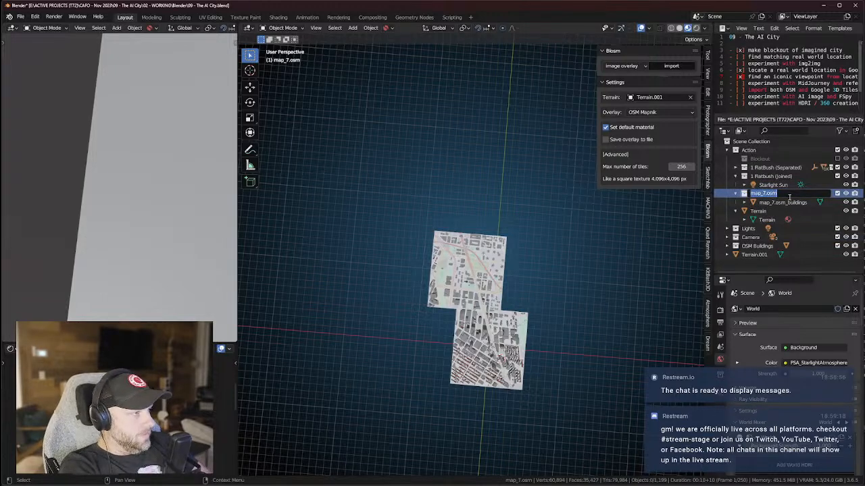
key(Escape)
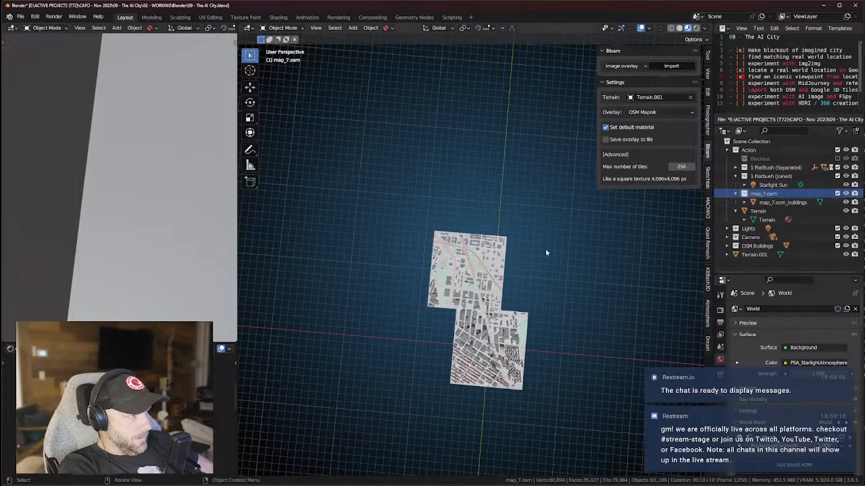
scroll(505, 265, up, 2)
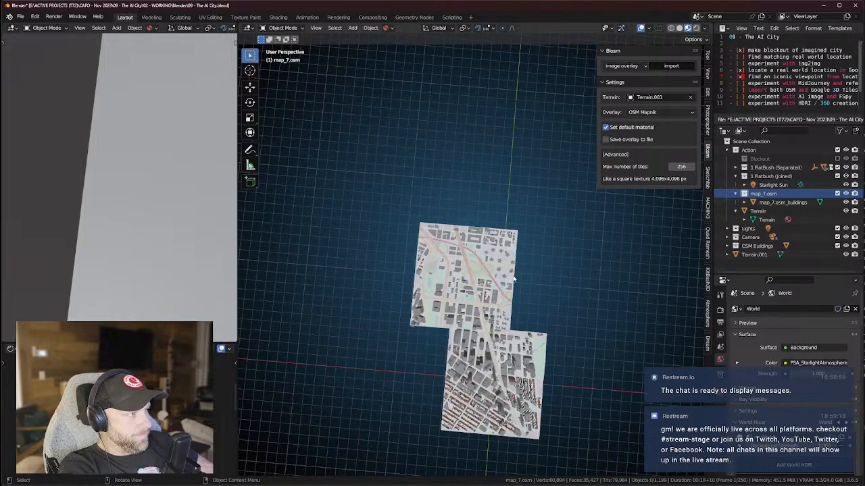
Rename the older Terrain to '1 Flatbush' and Terrain.001 to 'Manhattan Bride'.
click(753, 255)
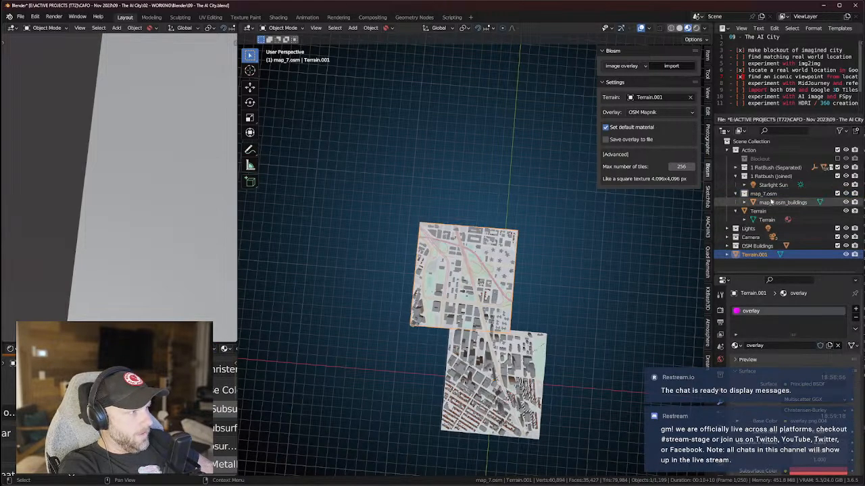
middle_drag(606, 305, 534, 257)
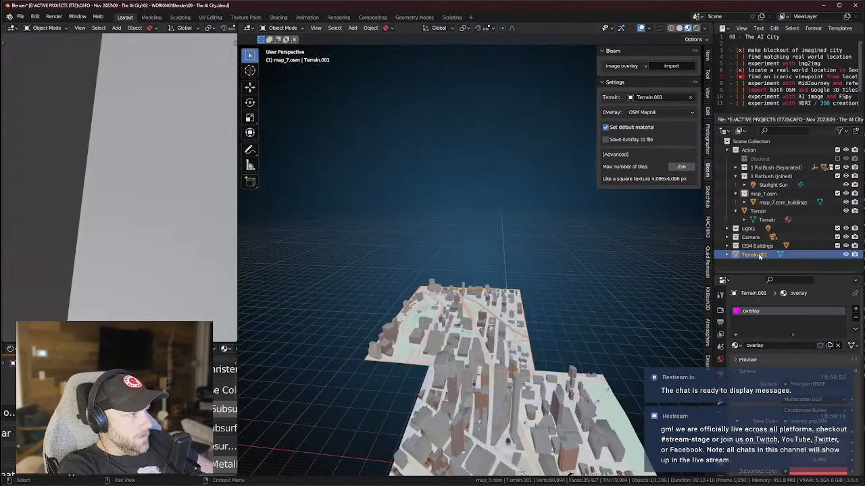
double_click(758, 211)
key(BackSpace)
text(1 Flatb)
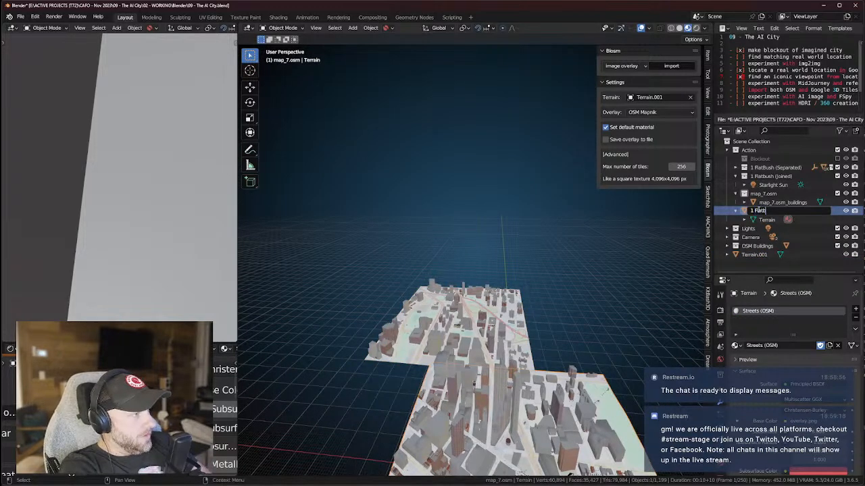
text(ush)
click(755, 254)
double_click(754, 254)
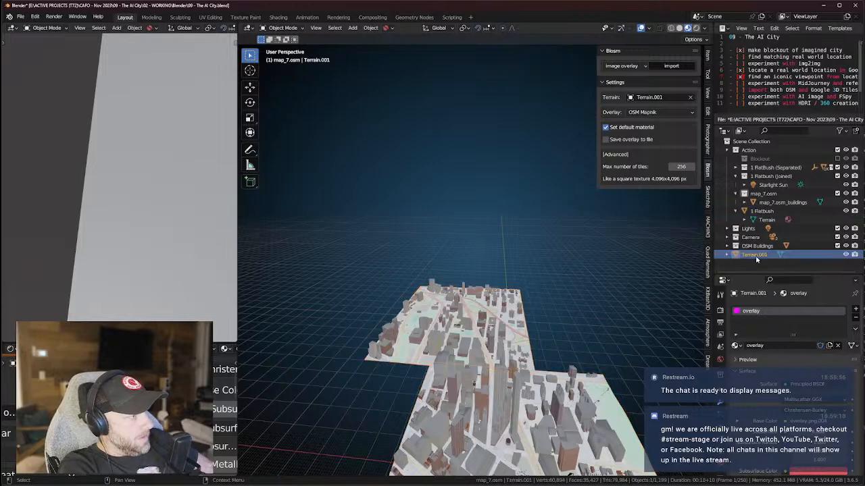
text(B)
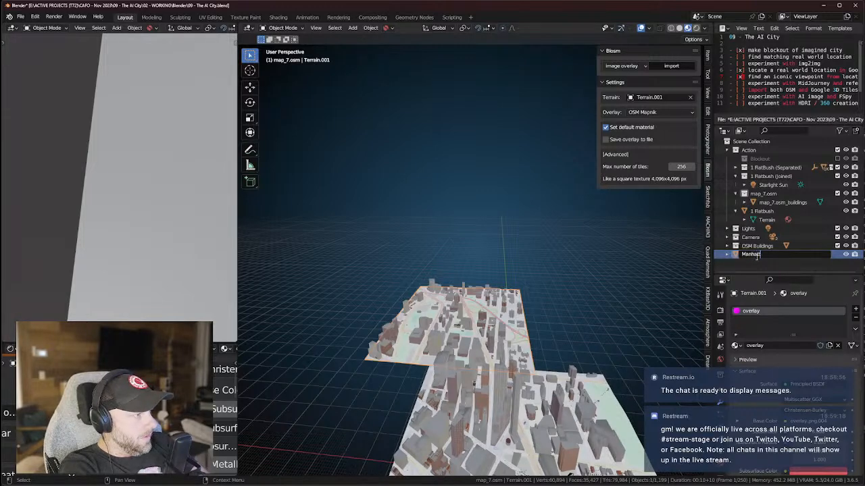
text(Bl)
text(ide)
key(Return)
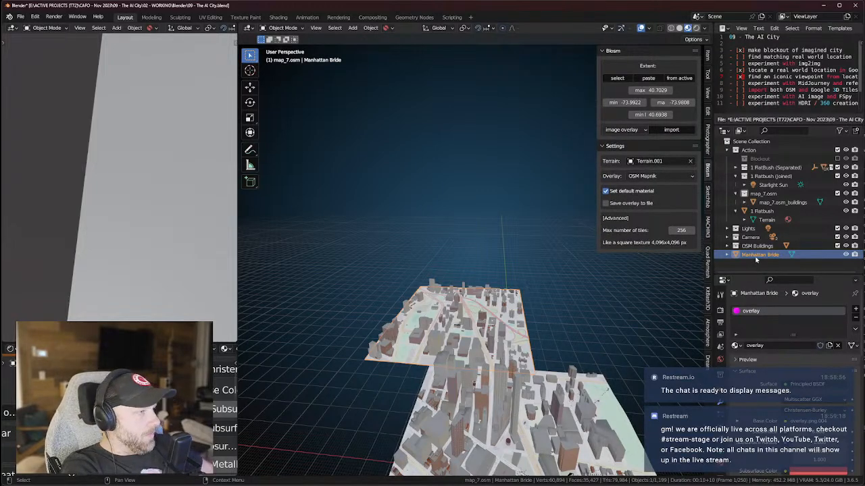
Move the second terrain into the Flatbush collection, then rename both terrains to Terrain_1Flatbush and Terrain_ManhattanBridge.
drag(761, 256, 756, 211)
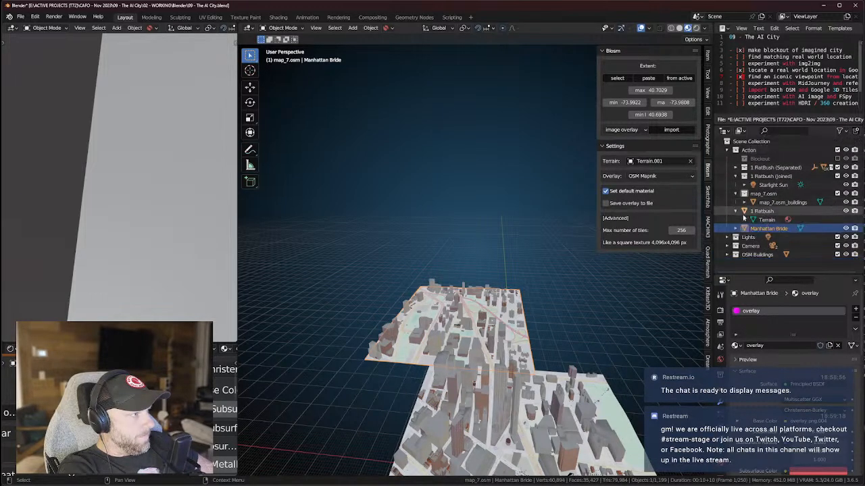
double_click(756, 212)
click(751, 211)
text(Terrain)
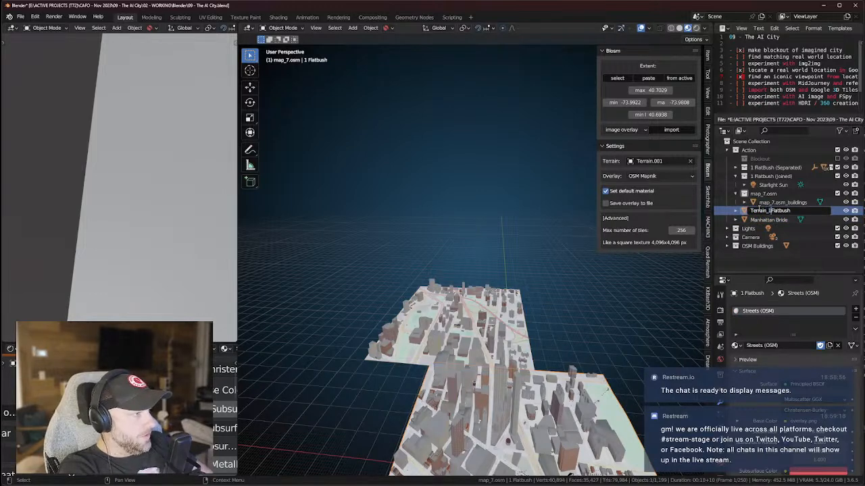
key(Return)
double_click(760, 211)
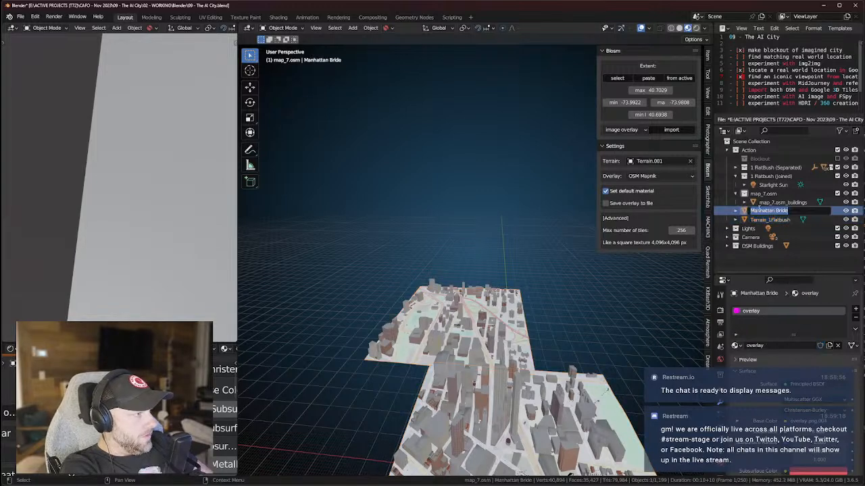
text(Terrain_Manha)
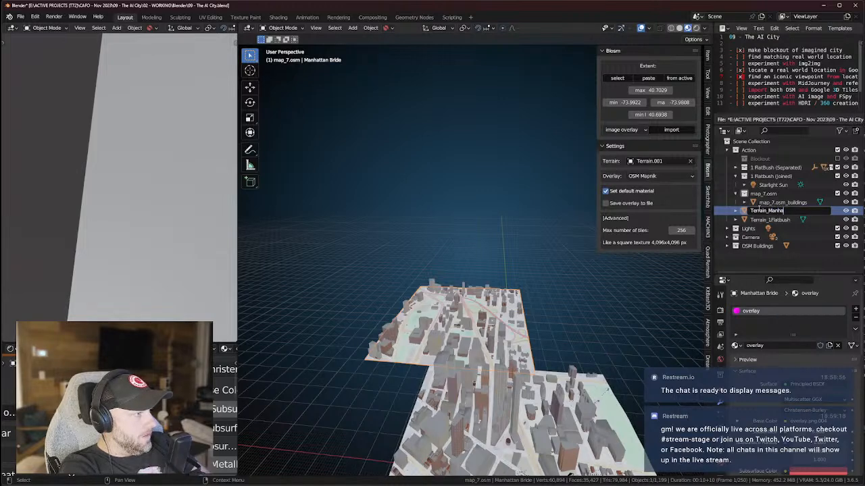
text(ttanBridge)
key(Return)
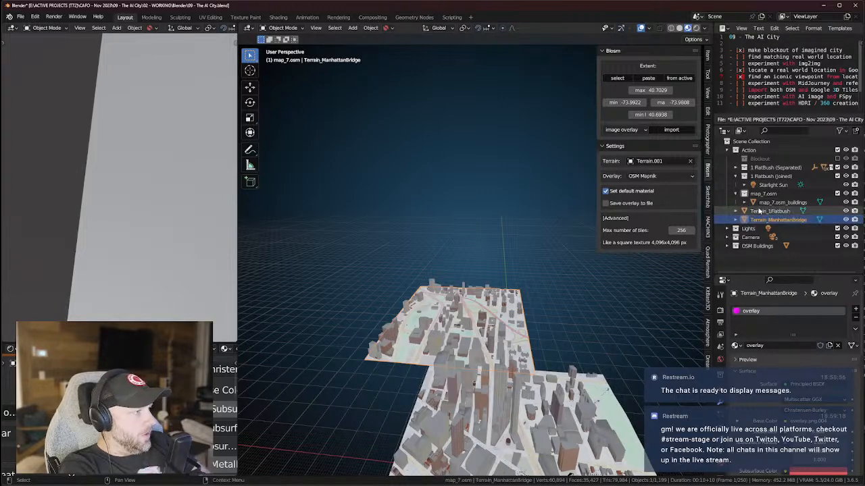
Copy 'ManhattanBridge' from the terrain name and paste it as the map_7.osm collection name.
click(769, 210)
double_click(765, 193)
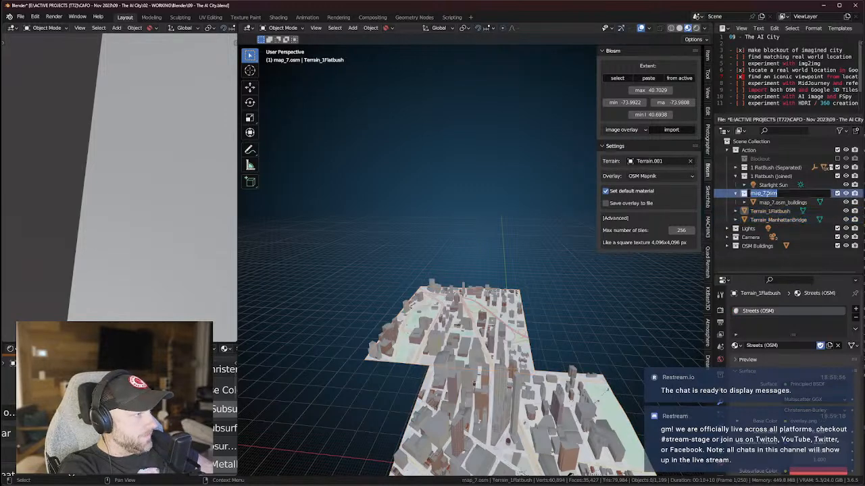
double_click(775, 219)
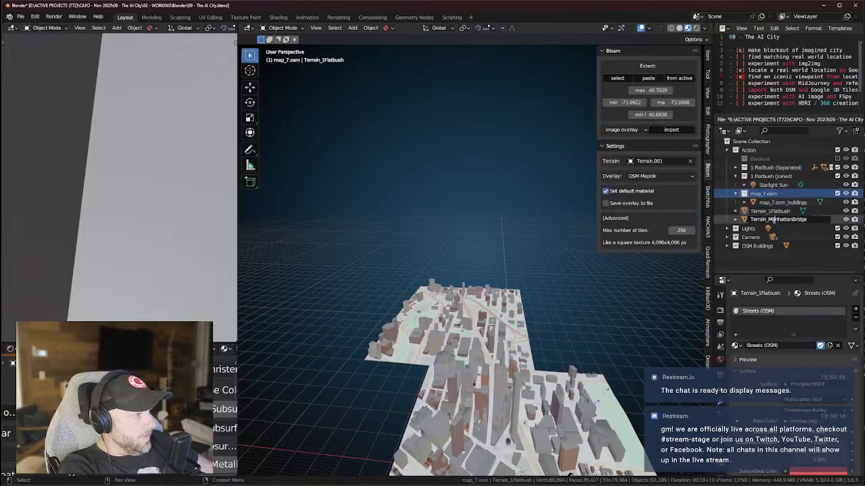
drag(793, 223, 808, 220)
key(ctrl+c)
double_click(768, 195)
key(ctrl+v)
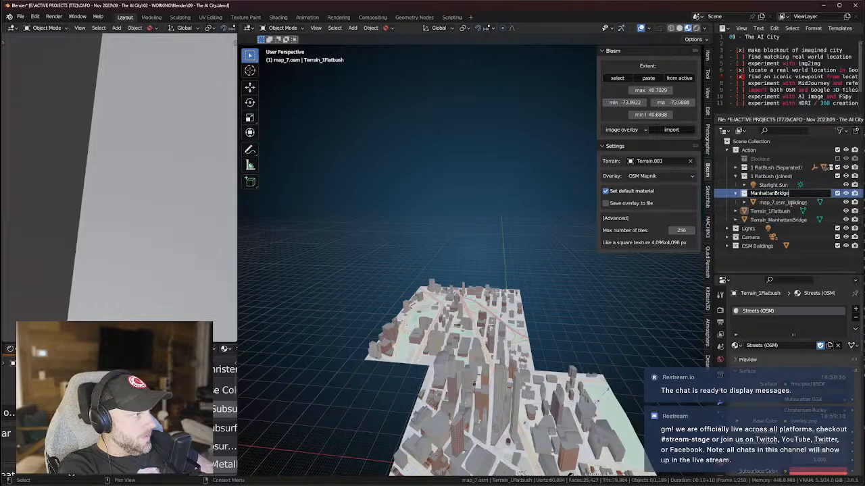
key(Return)
Exclude 1 Flatbush (Joined), move Terrain_ManhattanBridge into ManhattanBridge, and make 1 FlatBush (Separated) active.
click(784, 219)
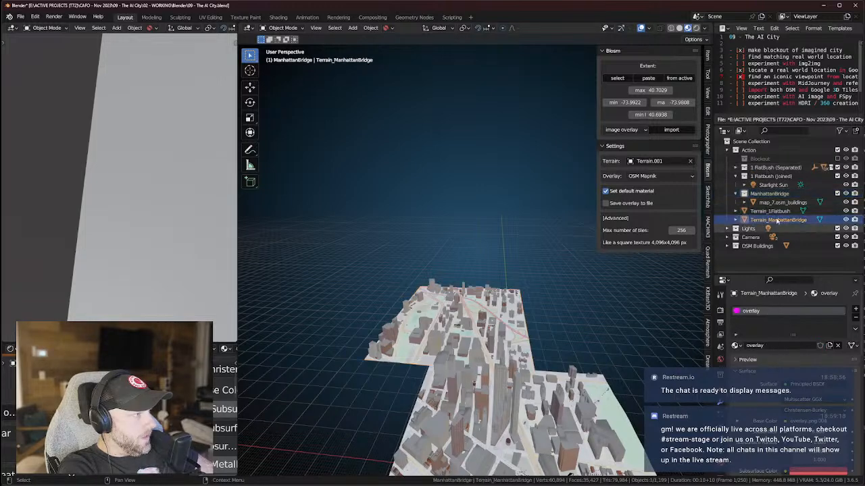
click(837, 176)
click(770, 203)
click(761, 212)
drag(758, 212, 763, 168)
click(757, 211)
click(768, 168)
Select map_7.osm_buildings and try a vertical move, then cancel it.
middle_drag(578, 280, 510, 446)
click(469, 312)
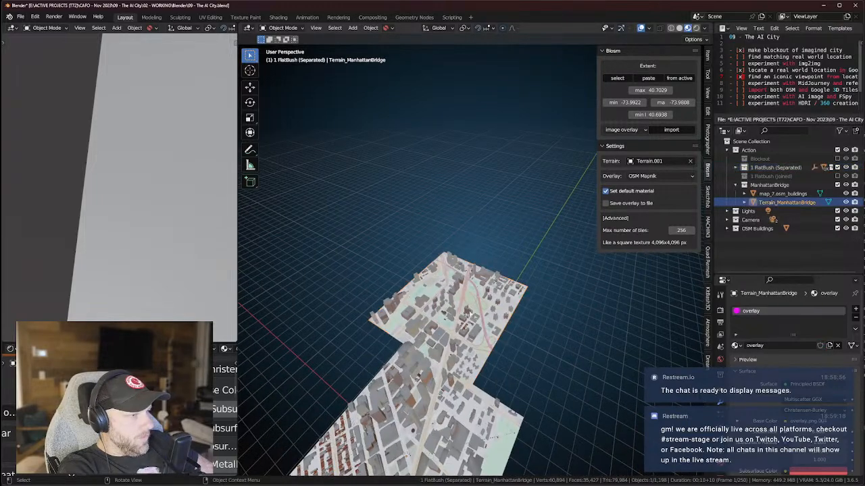
click(471, 313)
middle_drag(470, 313, 494, 279)
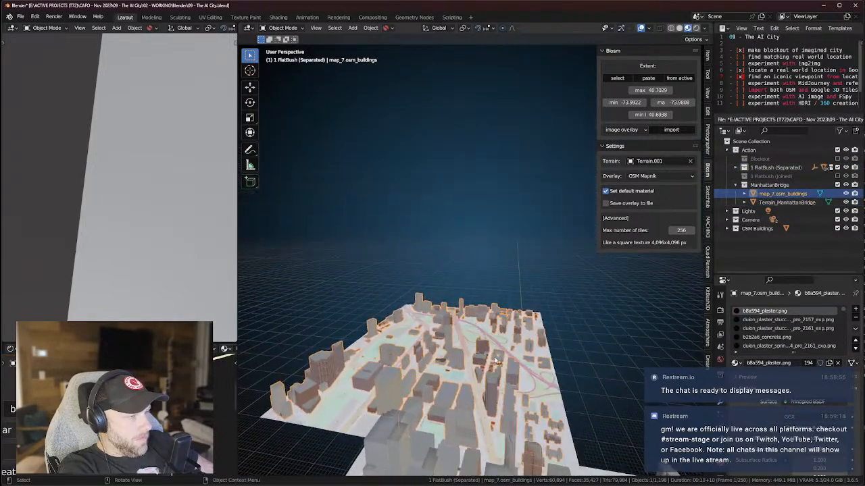
key(g)
key(z)
right_click(504, 145)
Select The Brooklyn Tower and try moving it along Z, then cancel.
scroll(540, 321, down, 4)
middle_drag(540, 398, 507, 344)
scroll(477, 318, up, 4)
click(471, 318)
key(g)
key(z)
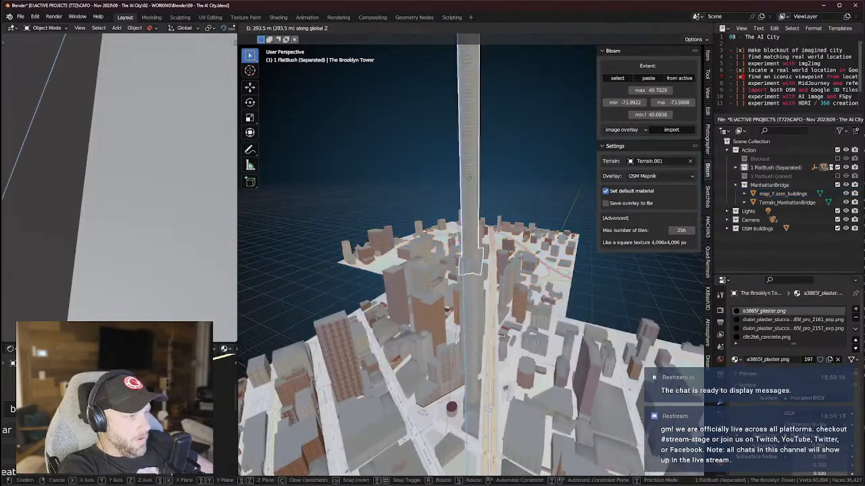
key(Escape)
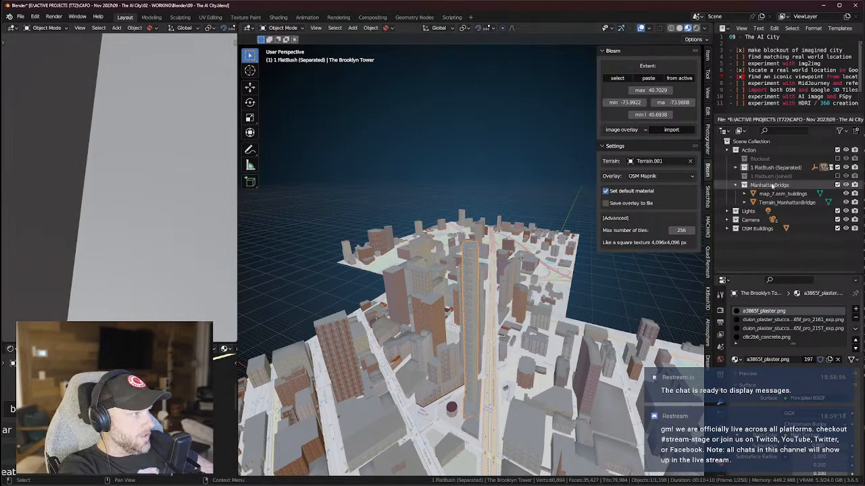
Frame the view on map_3.osm_buildings and orbit to a low oblique skyline view.
middle_drag(567, 283, 582, 304)
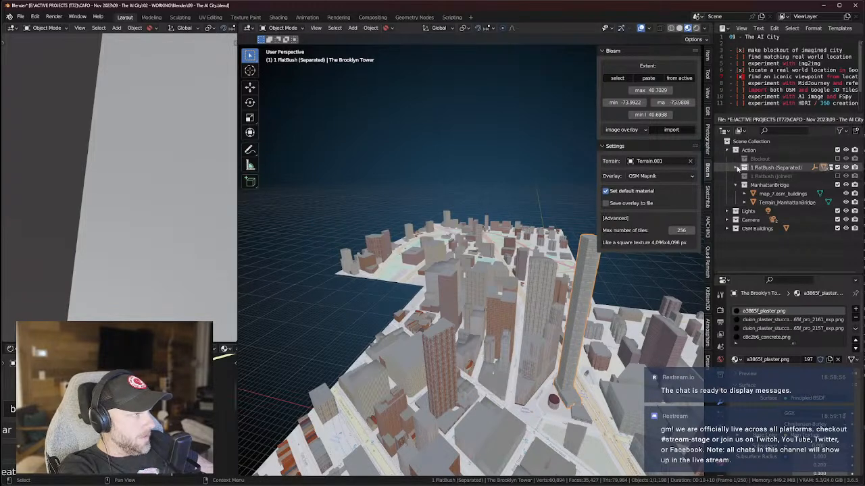
click(735, 167)
click(777, 185)
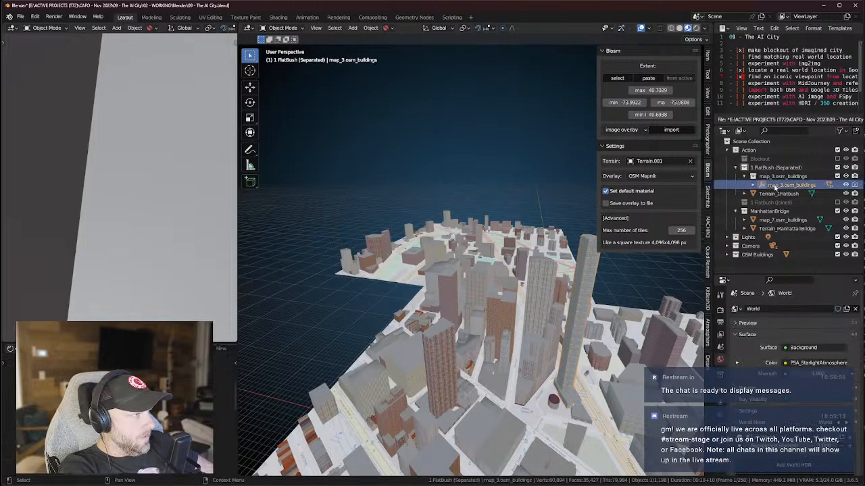
key(KP_Decimal)
middle_drag(563, 318, 541, 344)
scroll(541, 343, down, 5)
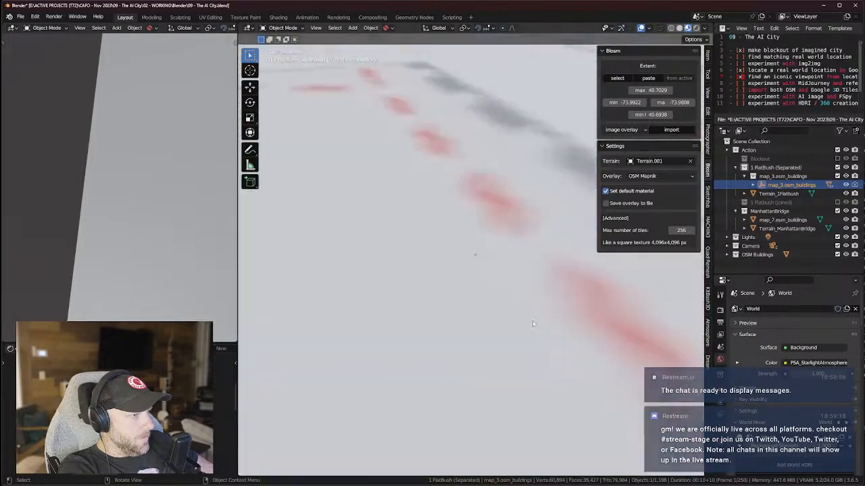
scroll(532, 326, down, 12)
middle_drag(532, 379, 511, 341)
scroll(494, 339, down, 5)
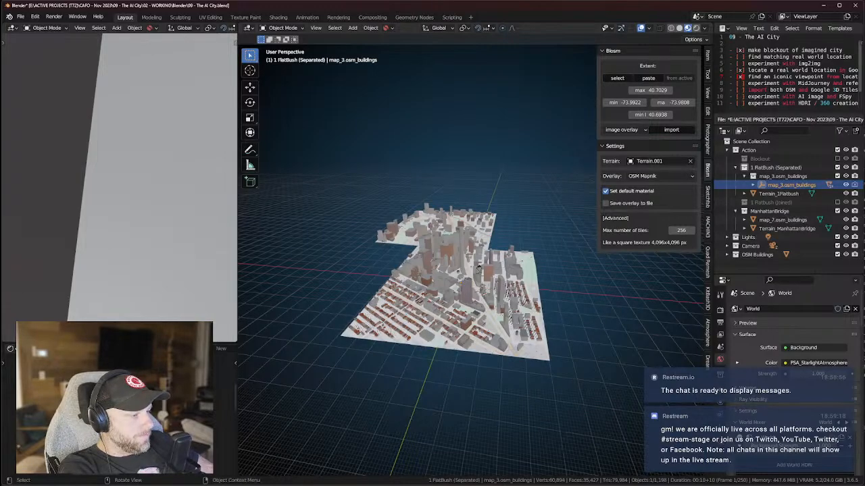
Pan and zoom the Blosm map to bring lower Manhattan into view.
scroll(414, 223, down, 2)
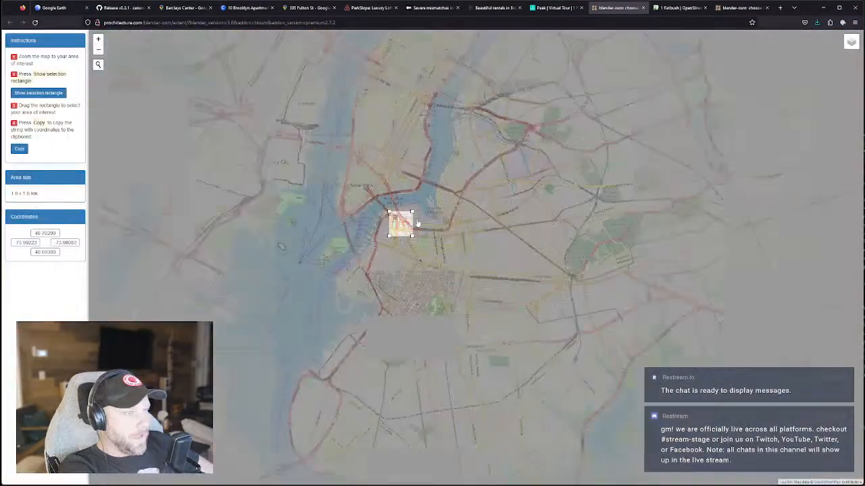
scroll(417, 223, up, 3)
mouse_move(437, 241)
shift+mouse_down()
mouse_move(491, 257)
mouse_move(540, 287)
shift+mouse_up()
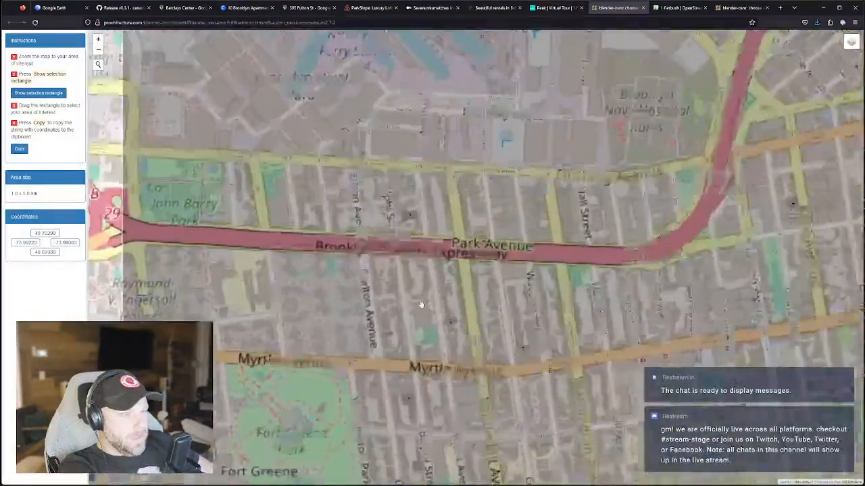
scroll(420, 302, down, 2)
scroll(463, 305, up, 2)
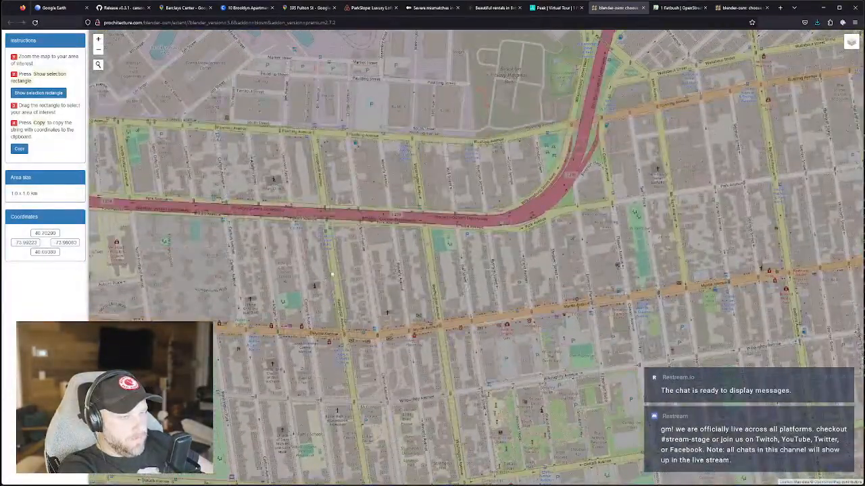
scroll(440, 277, down, 3)
scroll(526, 286, up, 4)
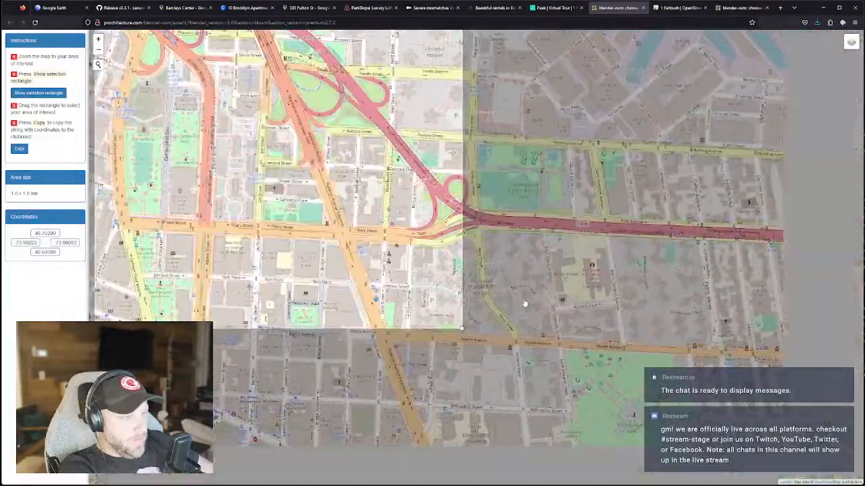
scroll(525, 303, down, 3)
drag(554, 305, 600, 363)
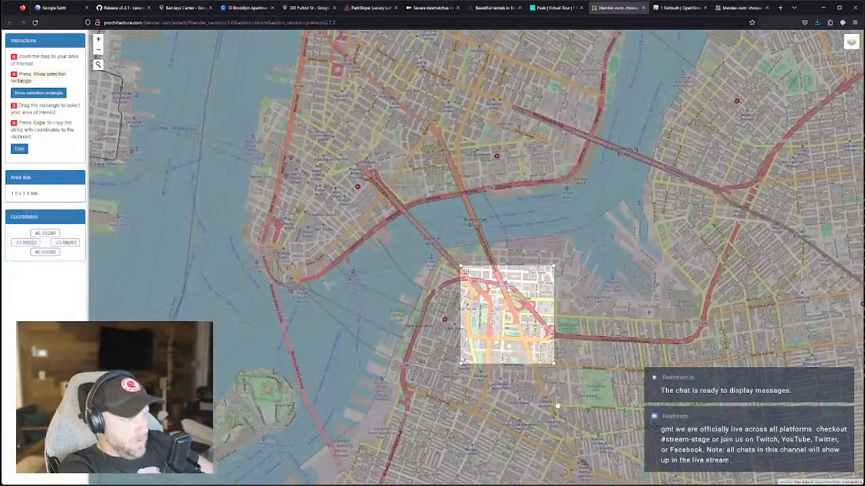
drag(560, 403, 559, 360)
scroll(560, 358, up, 4)
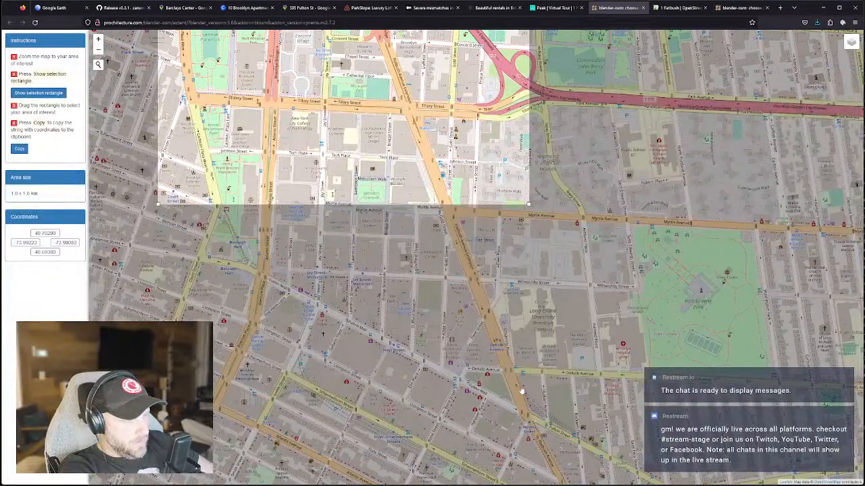
scroll(550, 432, down, 5)
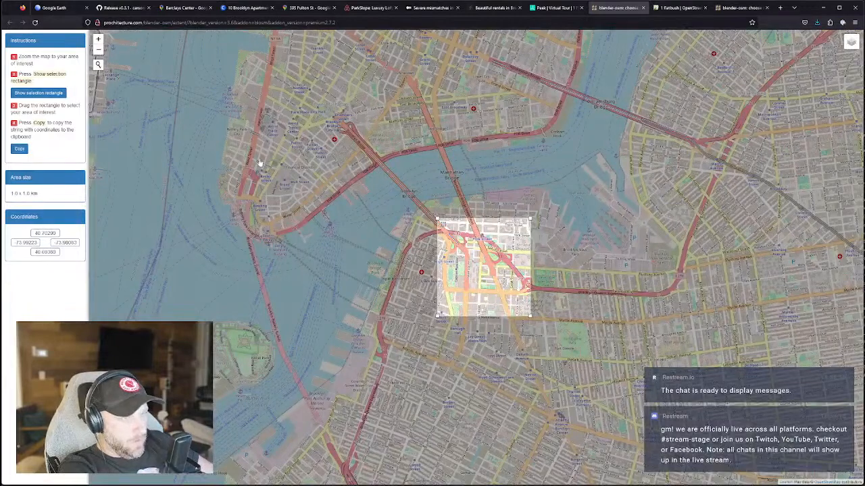
drag(314, 172, 344, 258)
Stretch the selection rectangle over lower Manhattan to about 4.7 × 7.5 km and copy its coordinates.
drag(471, 311, 260, 241)
drag(367, 264, 408, 339)
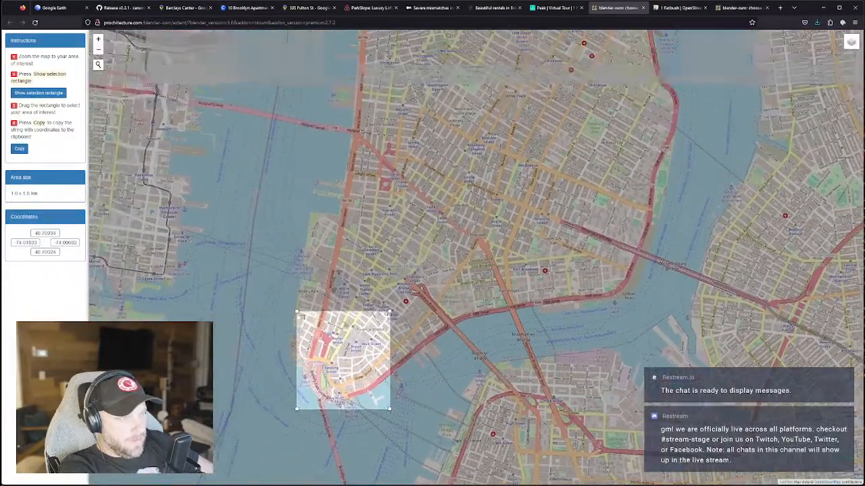
drag(294, 308, 283, 291)
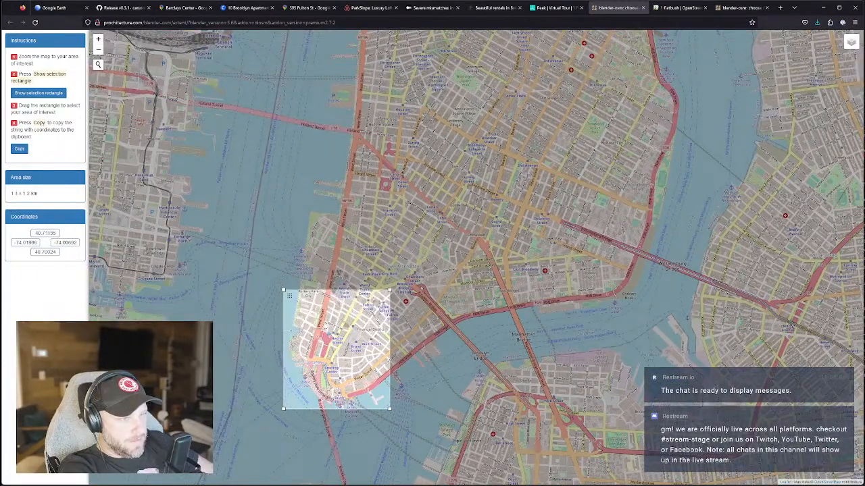
drag(390, 291, 679, 33)
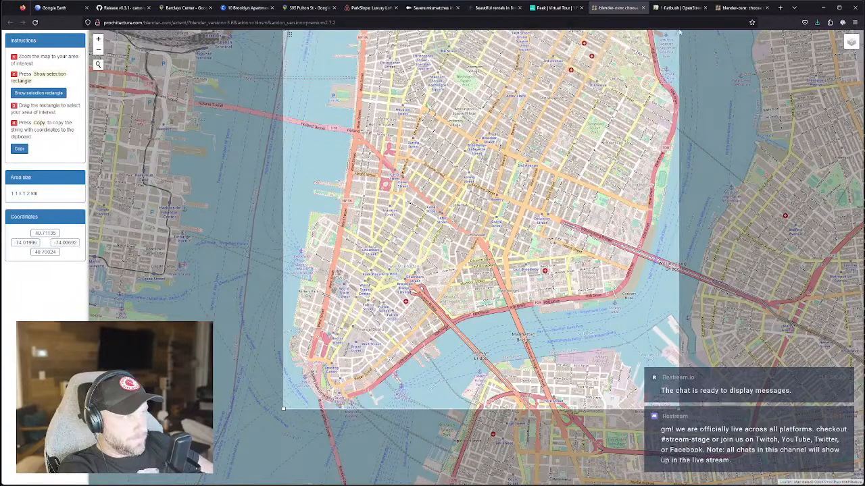
scroll(519, 283, down, 3)
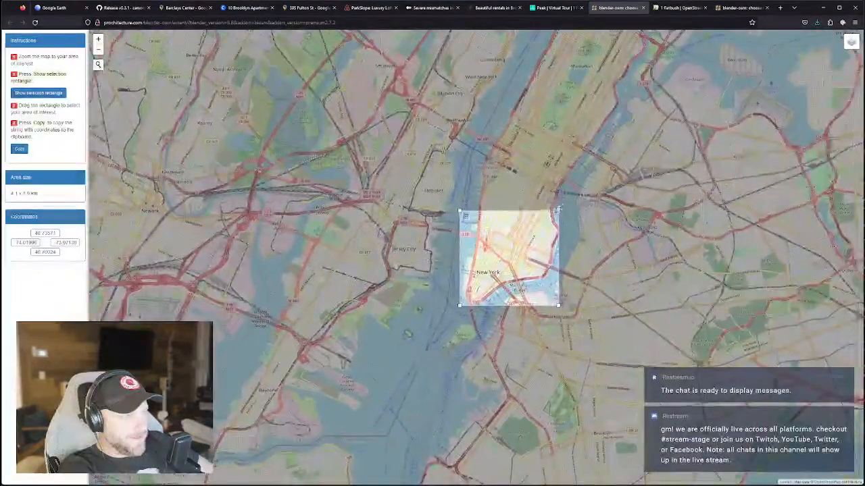
drag(561, 210, 576, 123)
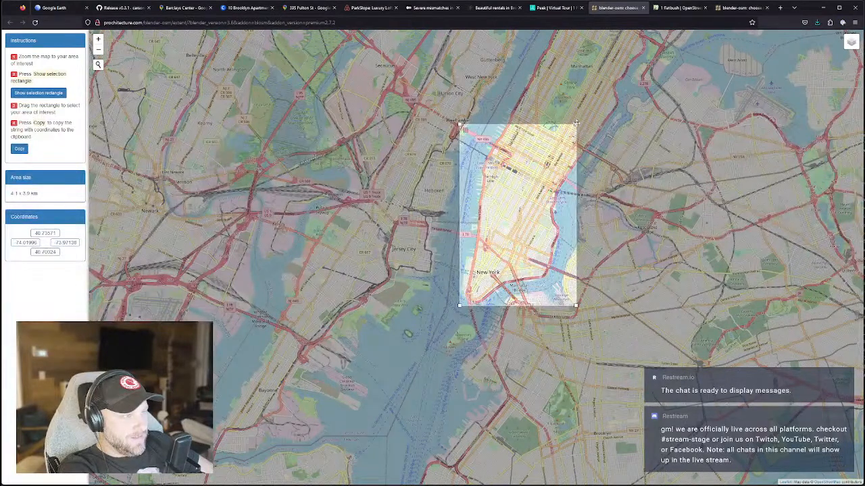
drag(575, 306, 571, 306)
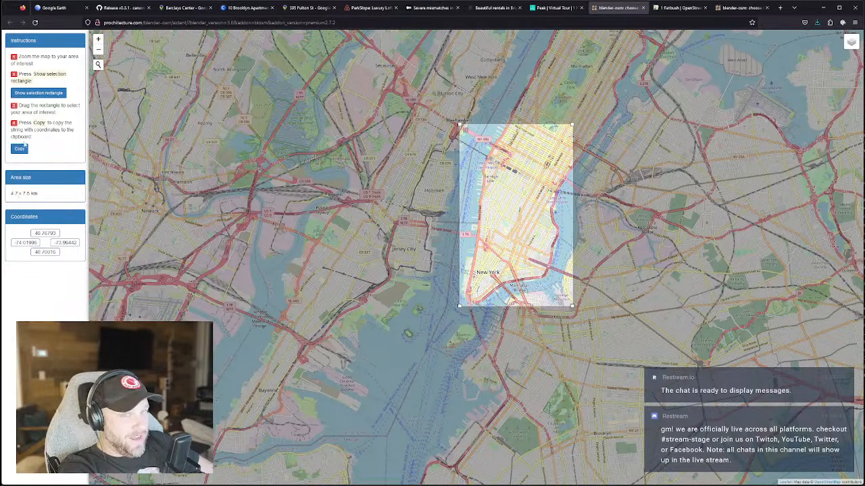
click(20, 150)
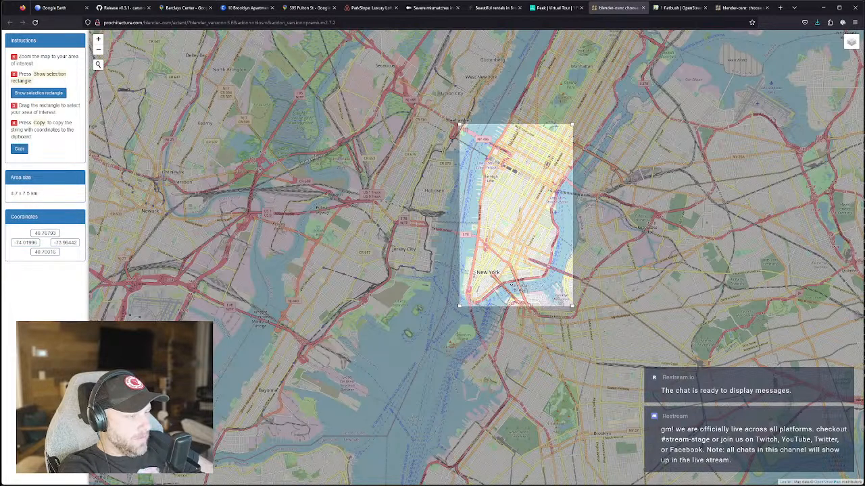
key(alt+Tab)
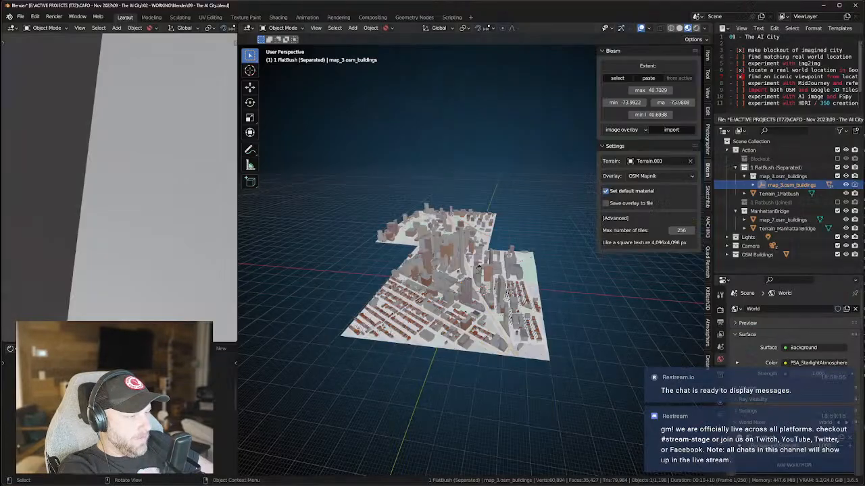
Save the scene, paste the lower-Manhattan extent into Blosm, and import it as terrain.
click(24, 17)
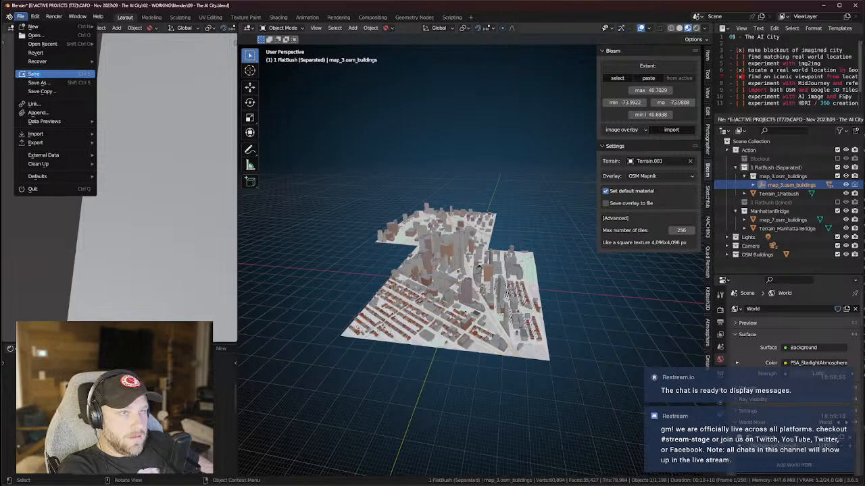
click(35, 73)
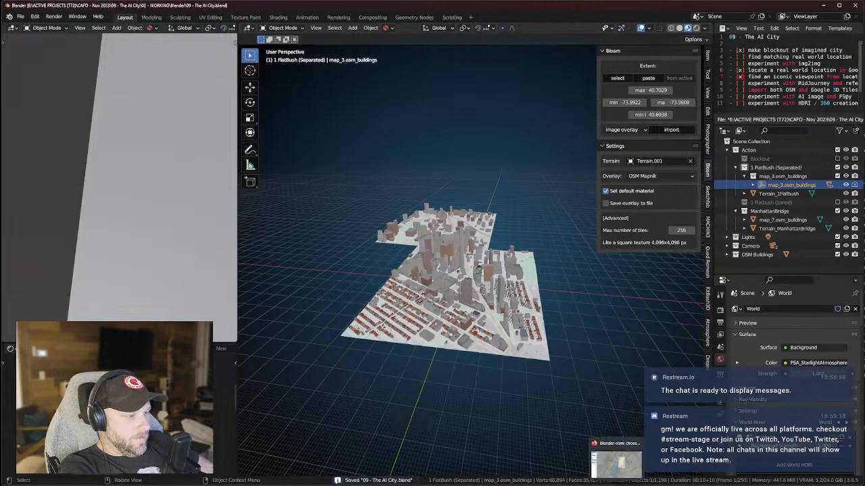
click(649, 78)
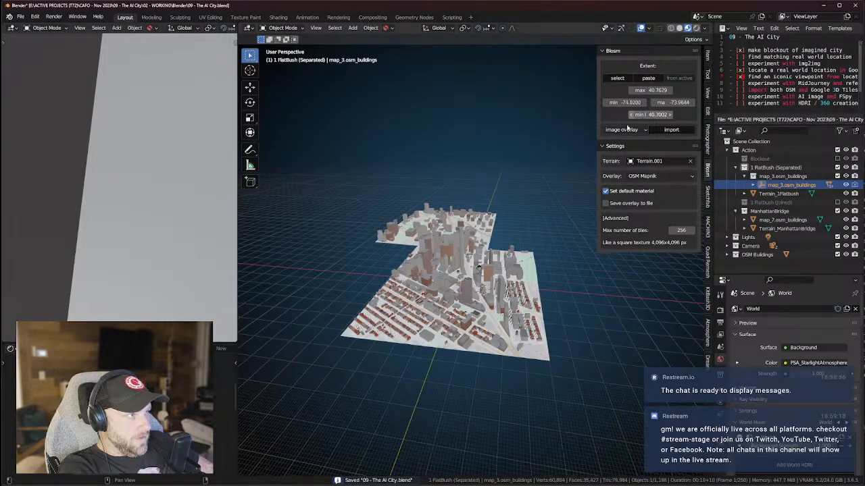
click(628, 129)
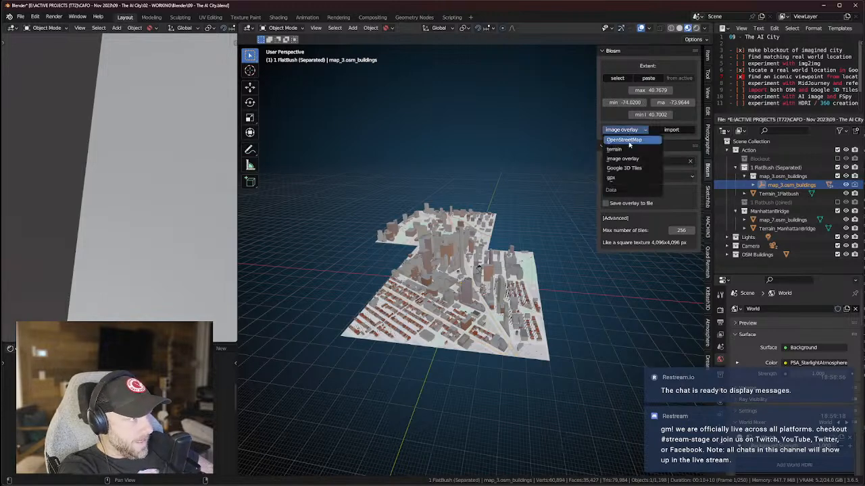
click(628, 153)
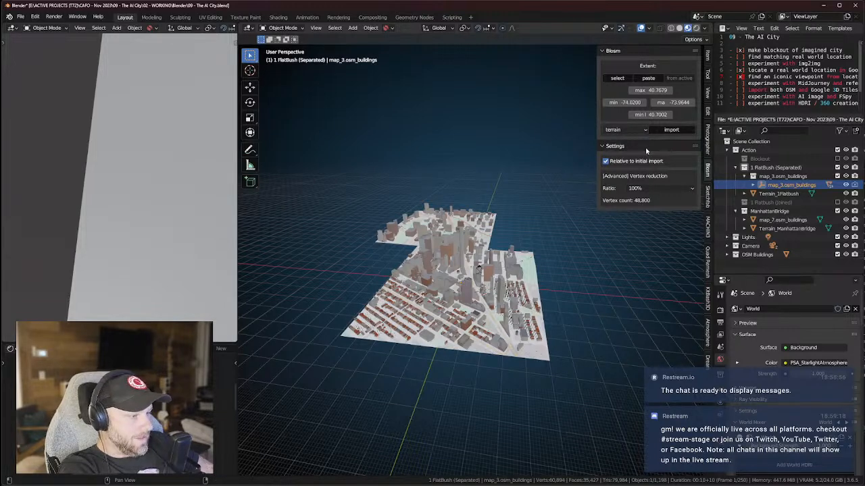
click(664, 131)
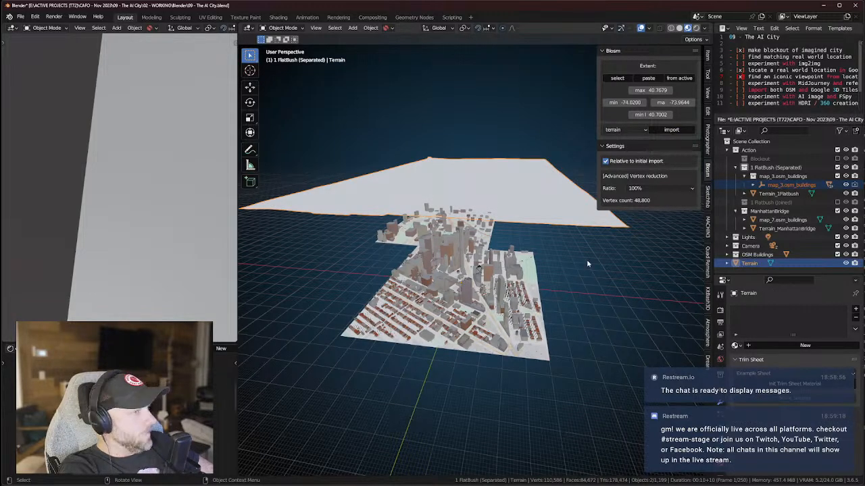
Clear the viewport selection and compare the view against the Blosm map extent.
scroll(561, 240, down, 10)
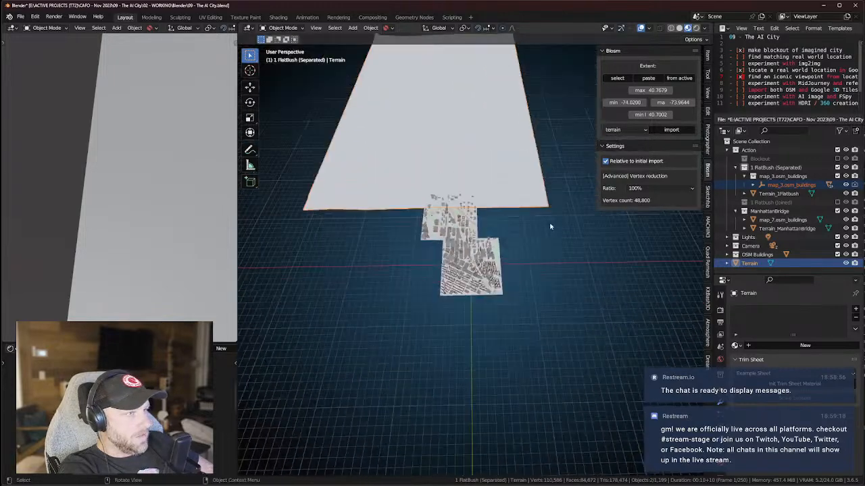
scroll(544, 227, up, 8)
drag(538, 227, 555, 243)
middle_drag(543, 208, 550, 211)
key(alt+Tab)
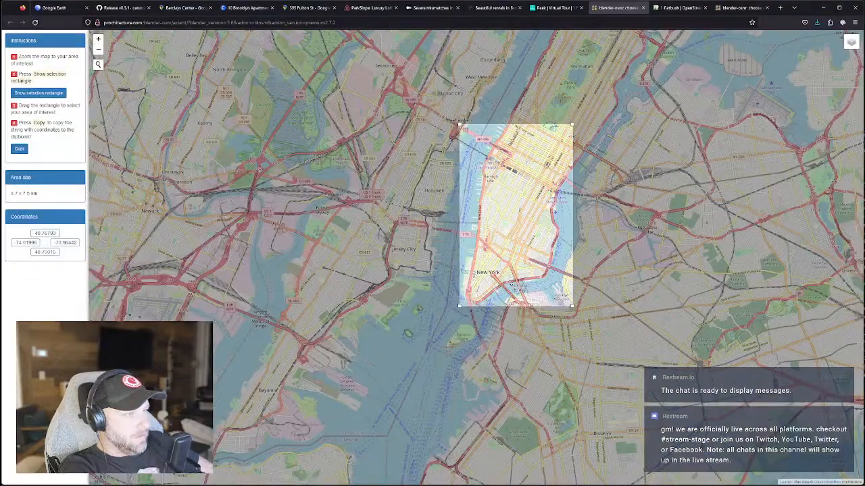
scroll(552, 319, up, 4)
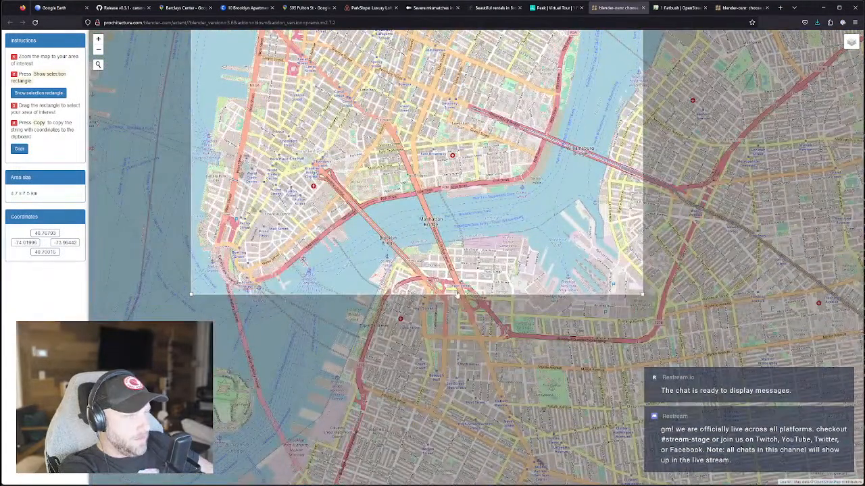
scroll(453, 295, down, 4)
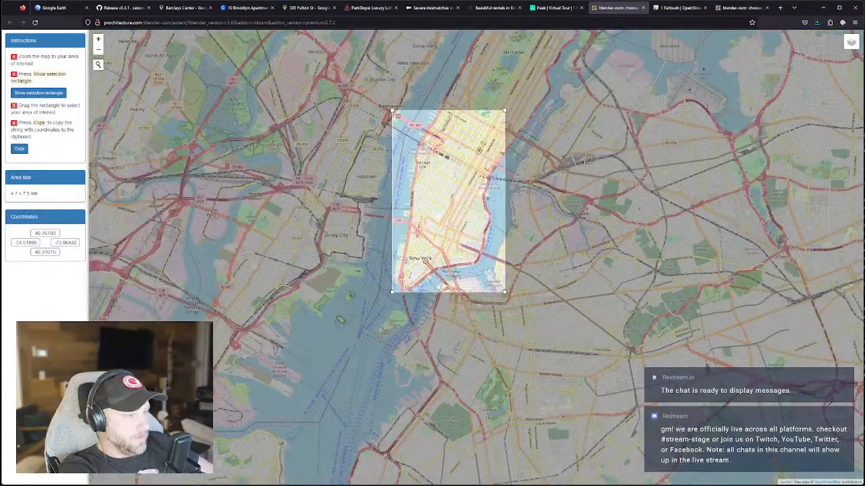
key(alt+Tab)
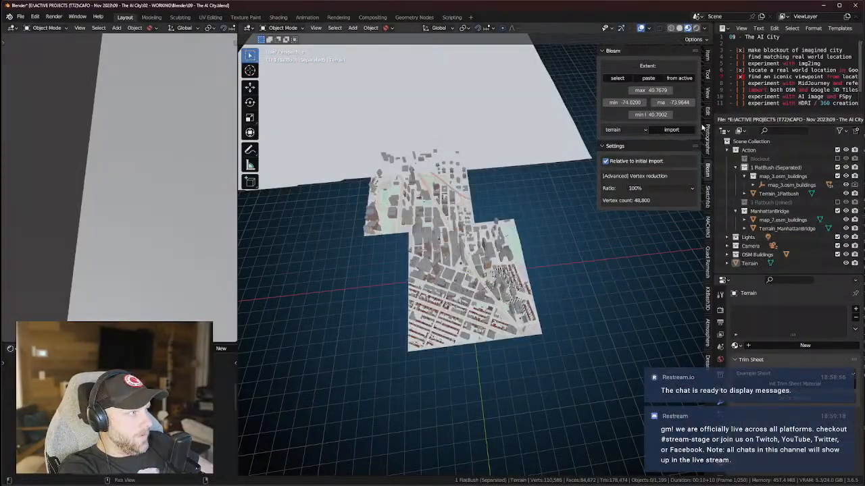
Set the viewport Clip End to 25000 m and orbit around the enlarged terrain.
click(707, 93)
click(667, 81)
text(2)
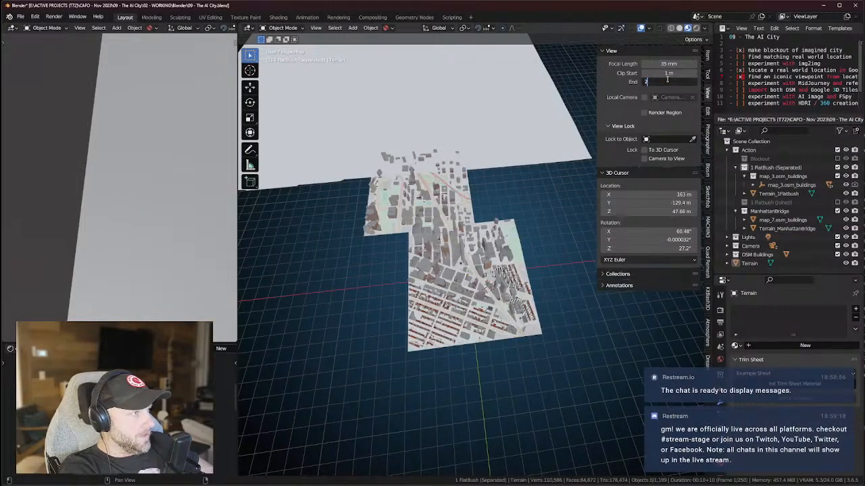
text(5000)
key(Return)
middle_drag(466, 177, 485, 201)
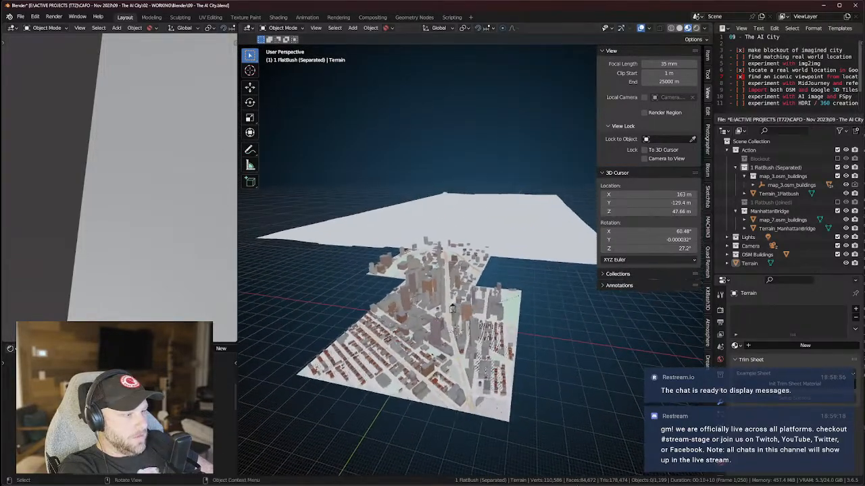
key(alt+Tab)
scroll(465, 297, up, 3)
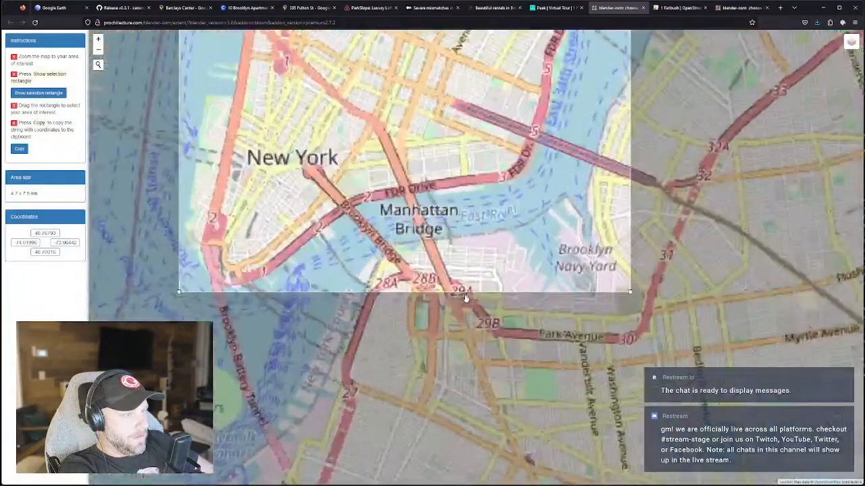
scroll(480, 301, down, 3)
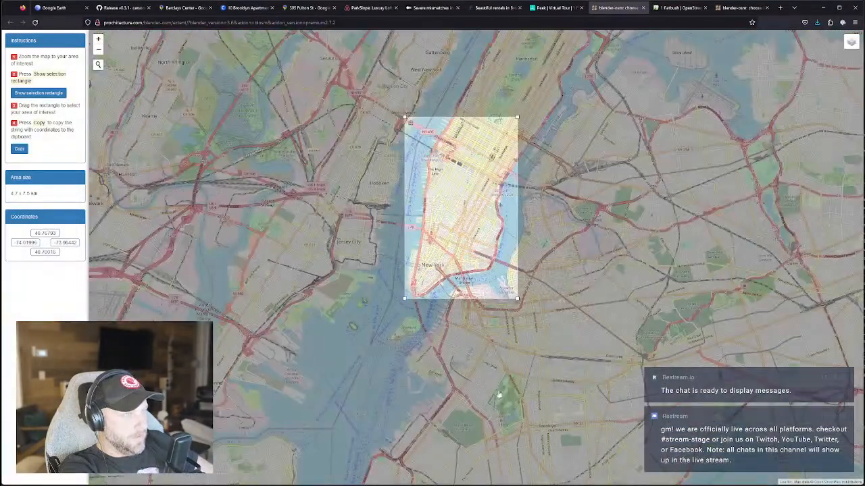
key(alt+Tab)
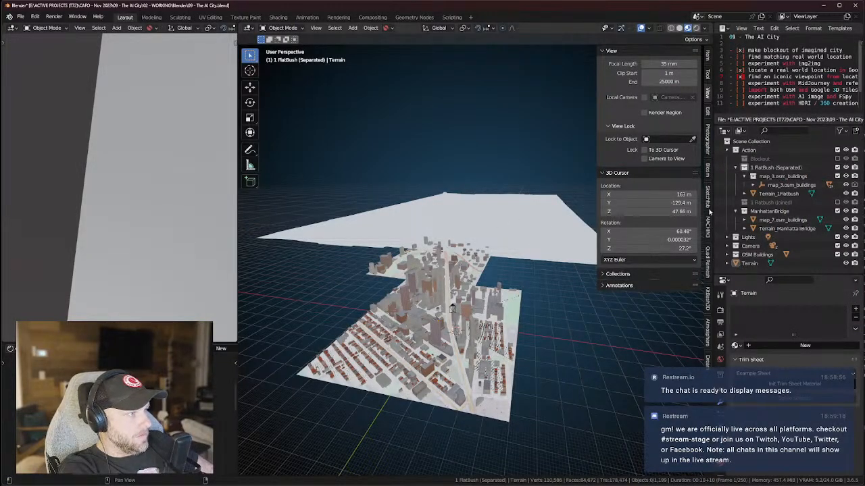
Switch the Blosm data source to OpenStreetMap and import buildings for the lower-Manhattan extent.
click(708, 172)
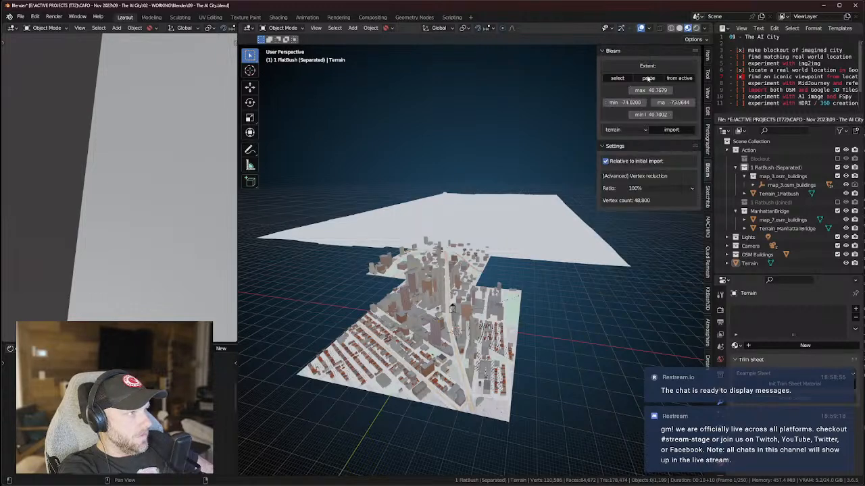
click(624, 130)
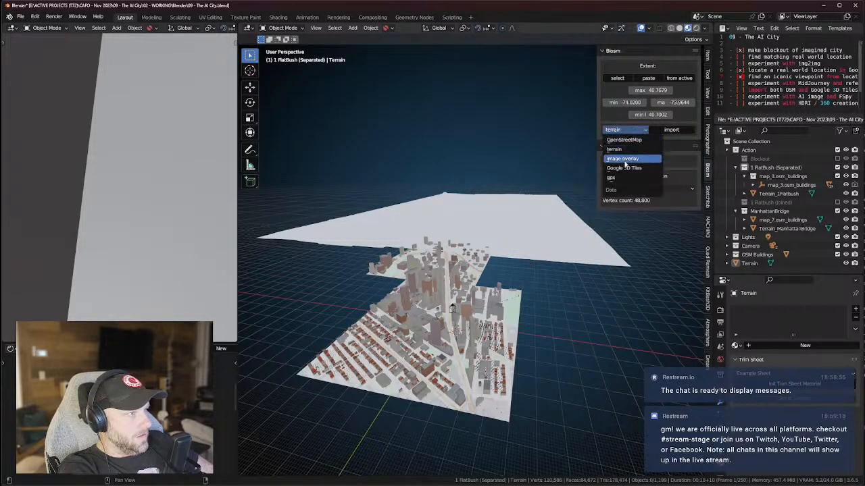
click(621, 137)
click(623, 131)
click(625, 134)
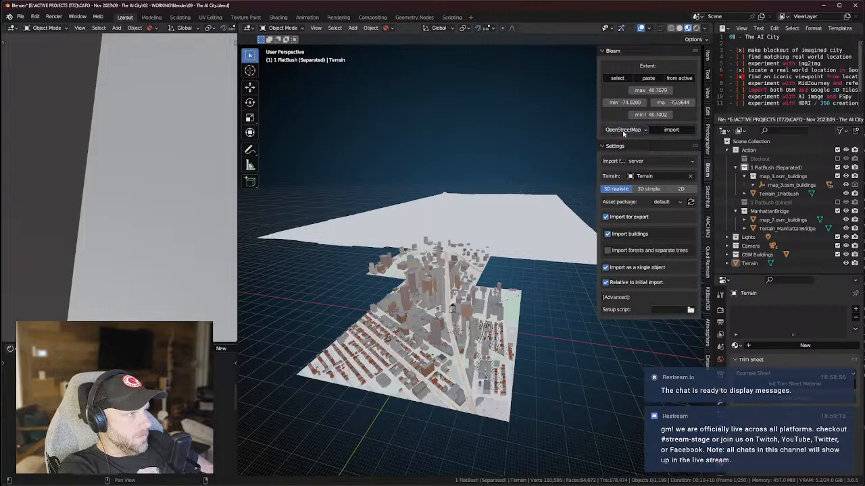
click(675, 131)
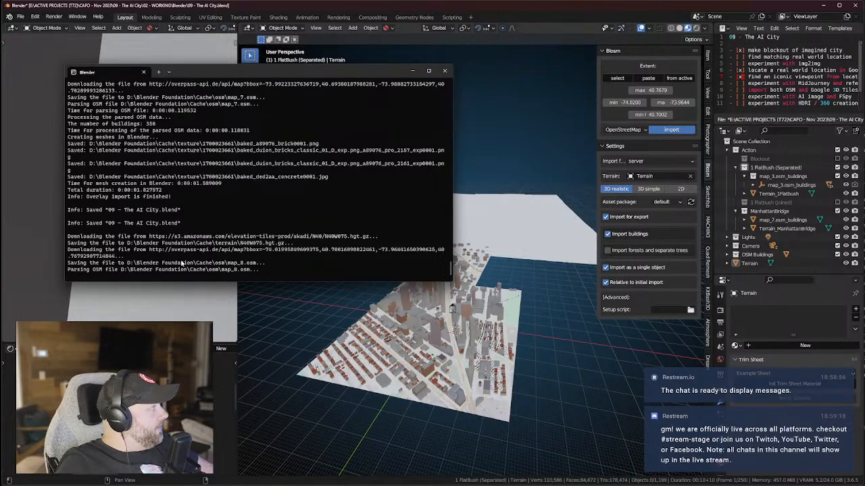
Minimize the system console during the import, then bring it back to check progress.
click(412, 71)
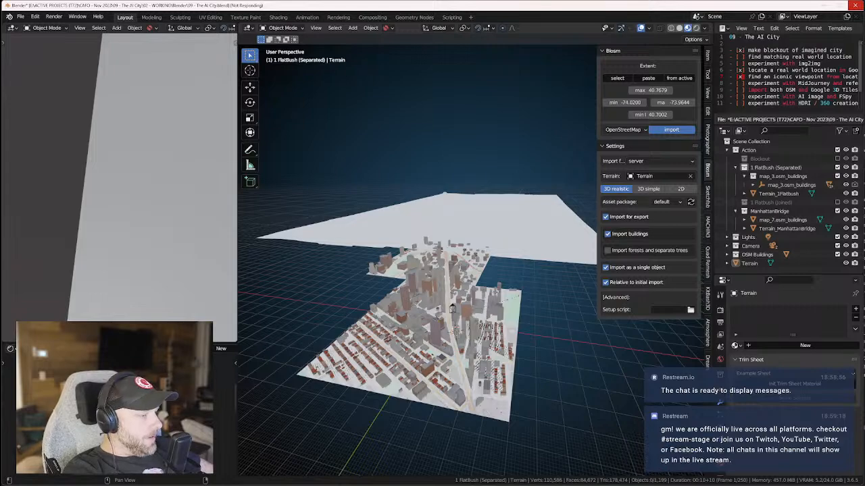
key(alt+Tab)
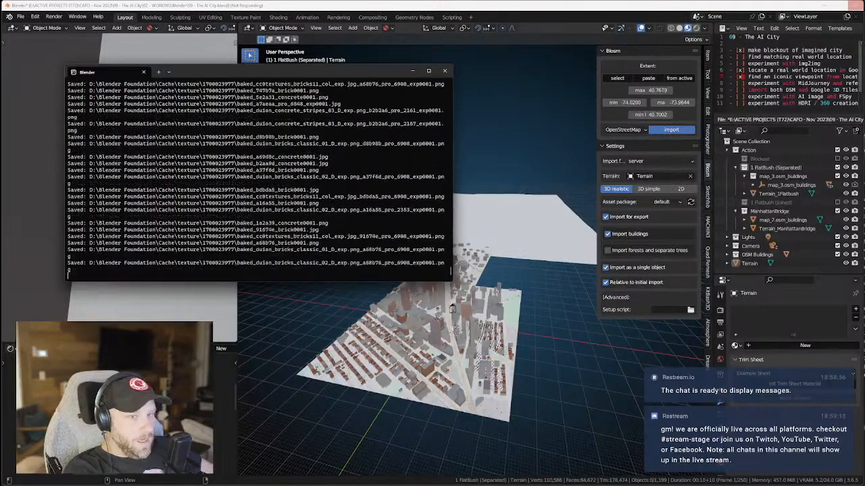